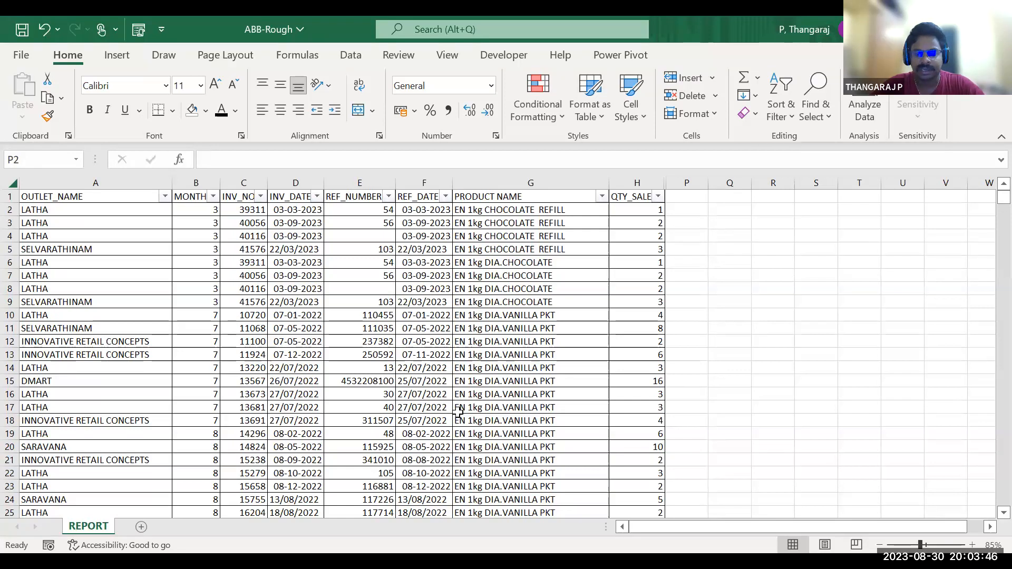
Step: Examine the REPORT sheet's columns from QTY_SALE back to OUTLET_NAME
key("Left")
key("Left")
key("Left")
key("Right")
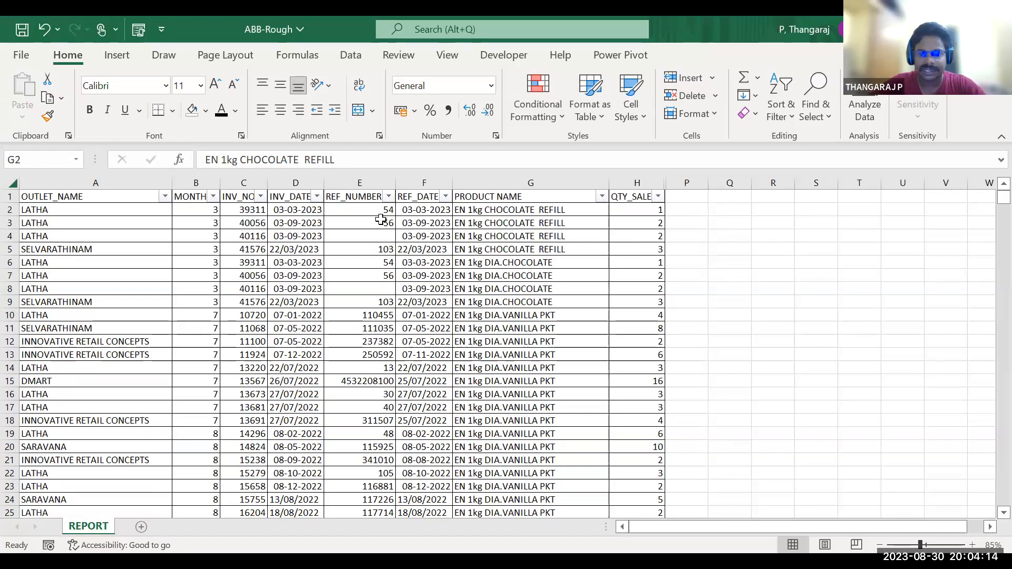
left_click(686, 206)
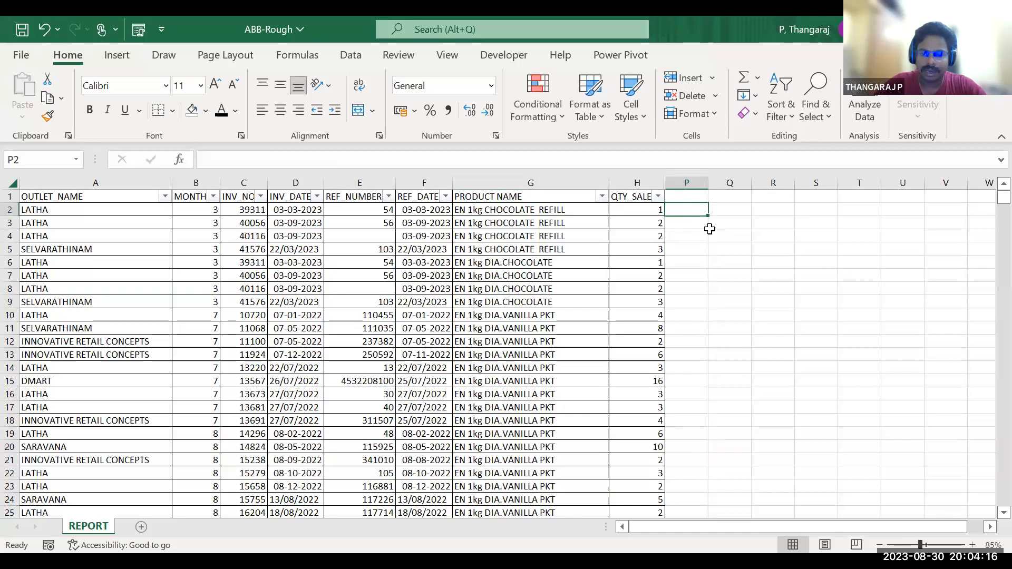
key("alt")
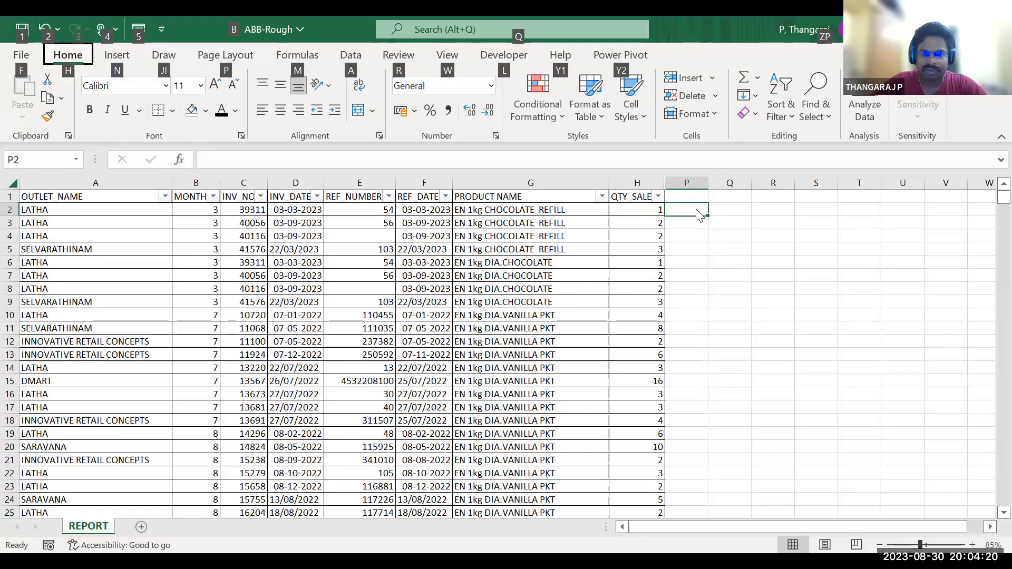
key("Escape")
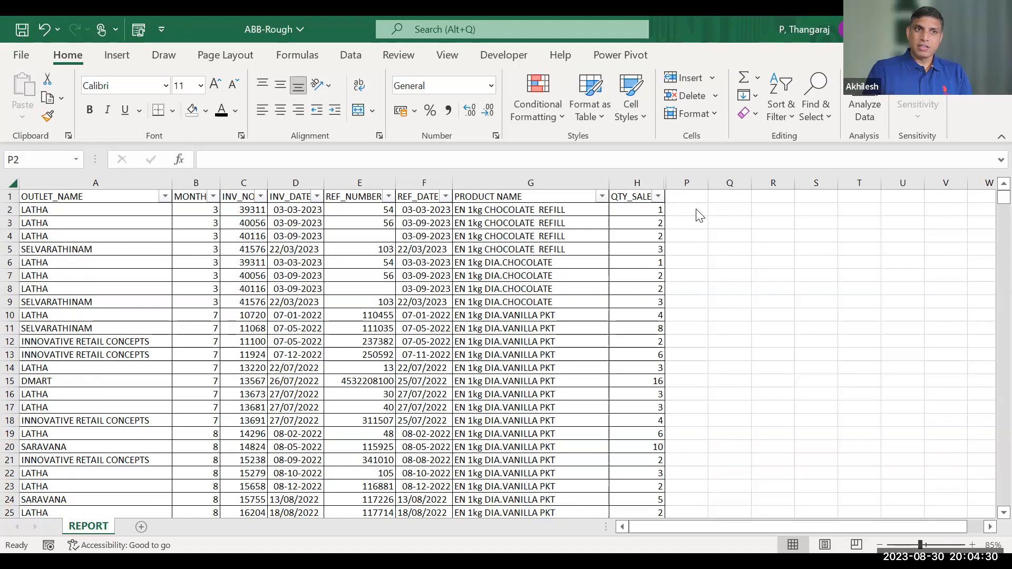
left_click(697, 211)
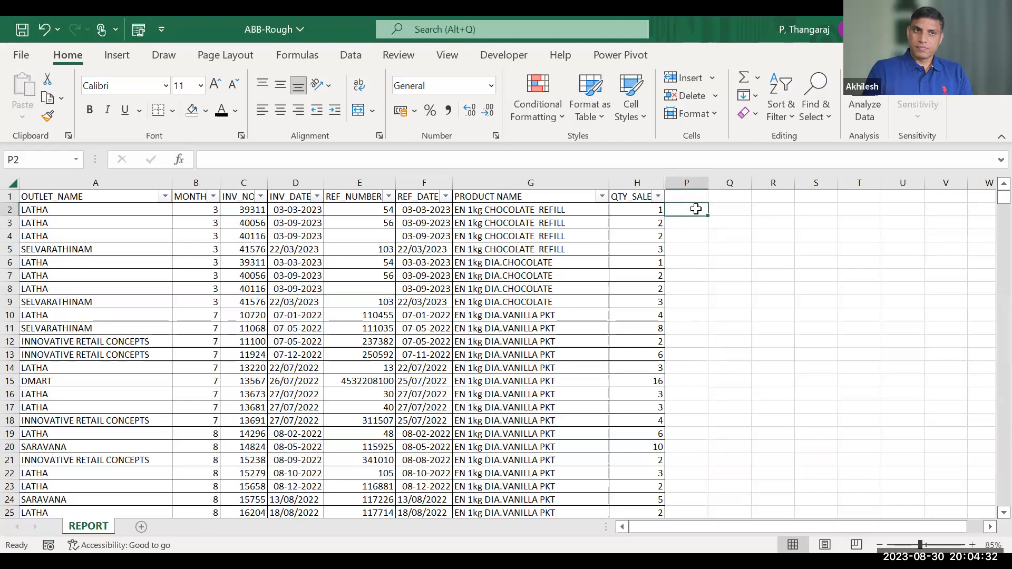
key("alt+Tab")
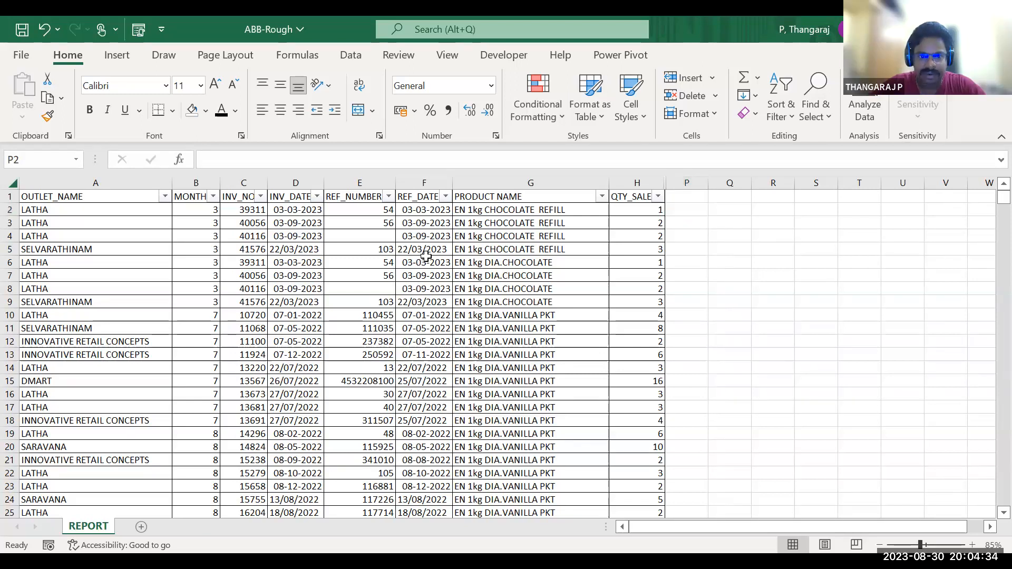
key("Left")
key("Left")
key("Left")
key("Left")
key("Left")
key("Left")
key("Left")
key("Left")
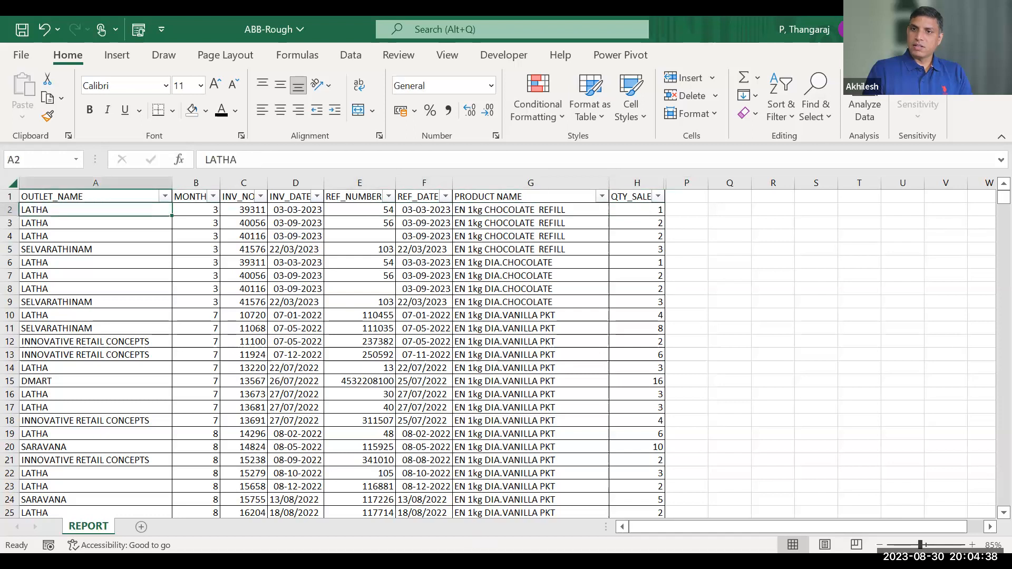
Step: Switch from the ABB-Rough workbook to the eDATA DOUBT workbook
key("alt+Tab")
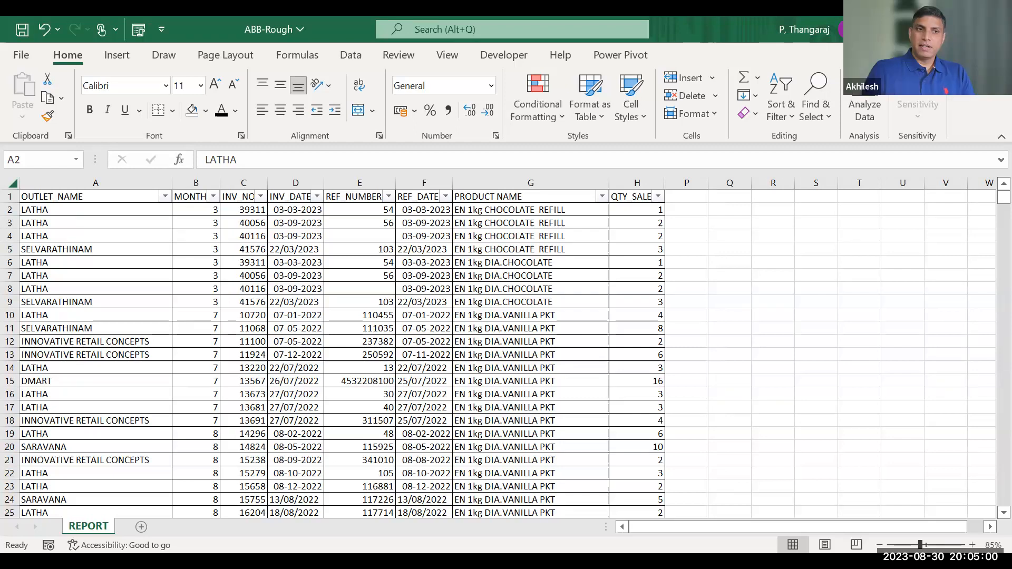
left_click(410, 374)
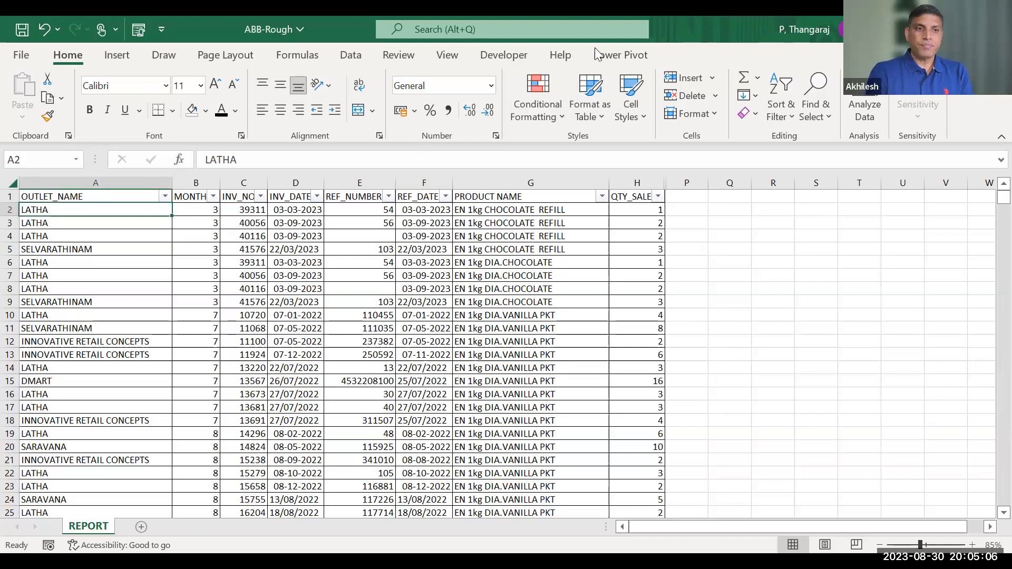
key("alt+Tab")
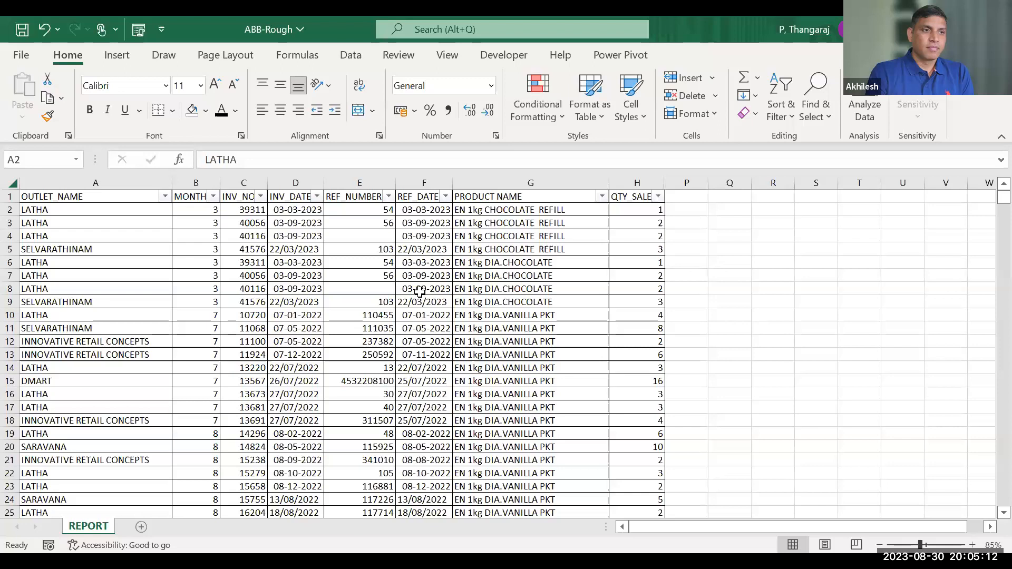
key("alt+Tab")
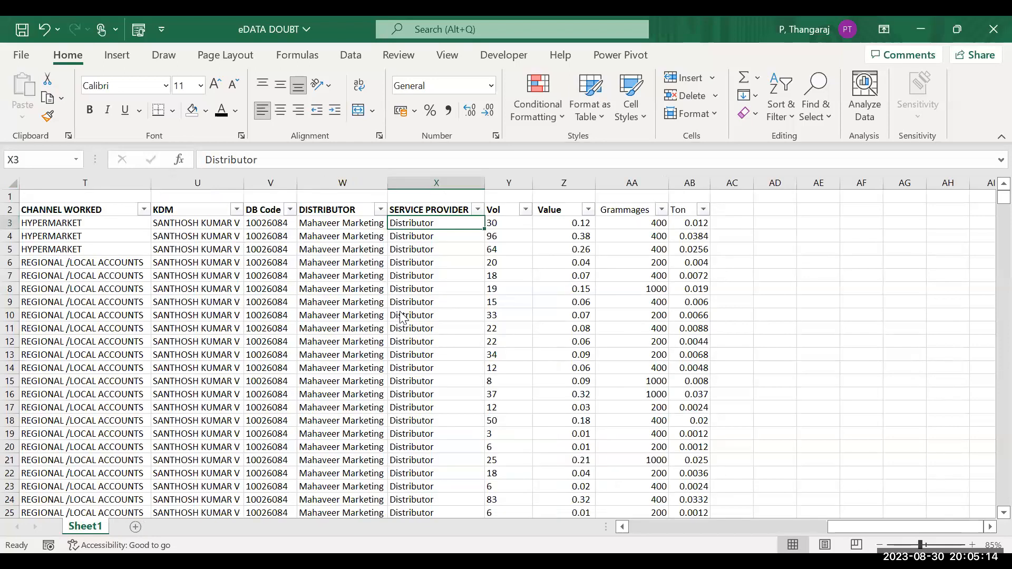
key("alt+Tab")
key("alt+Tab")
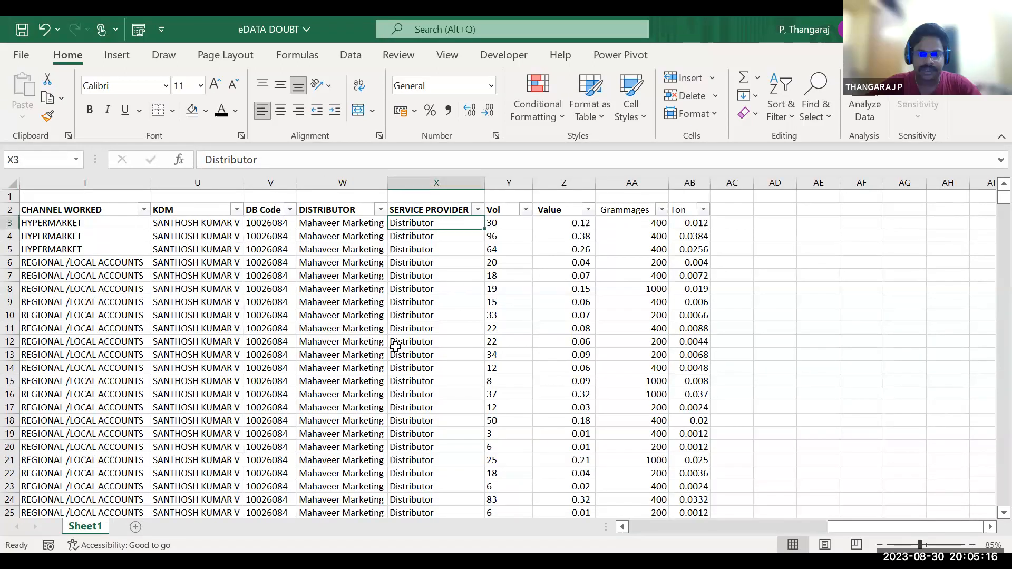
key("alt+Tab")
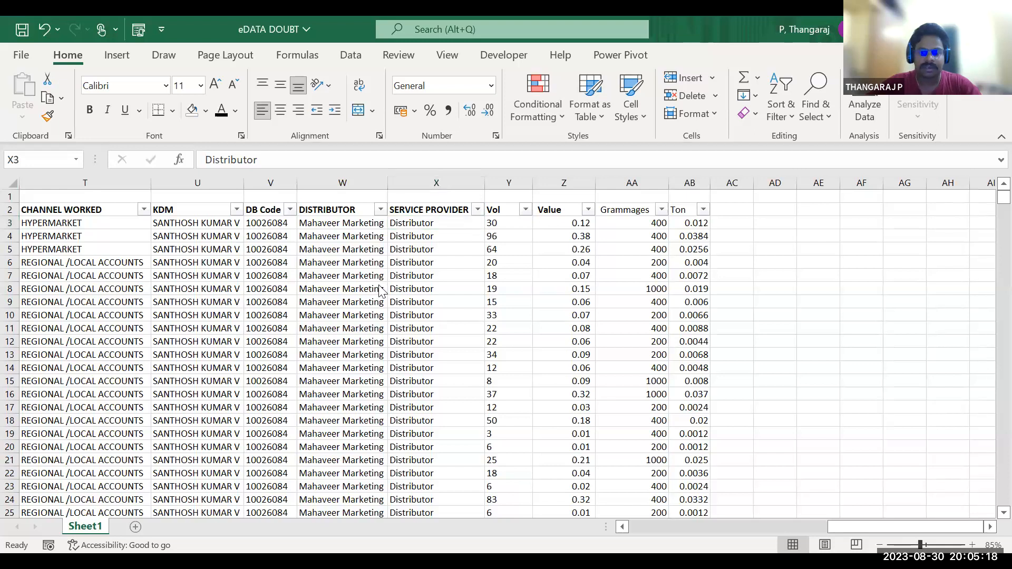
key("alt+Tab")
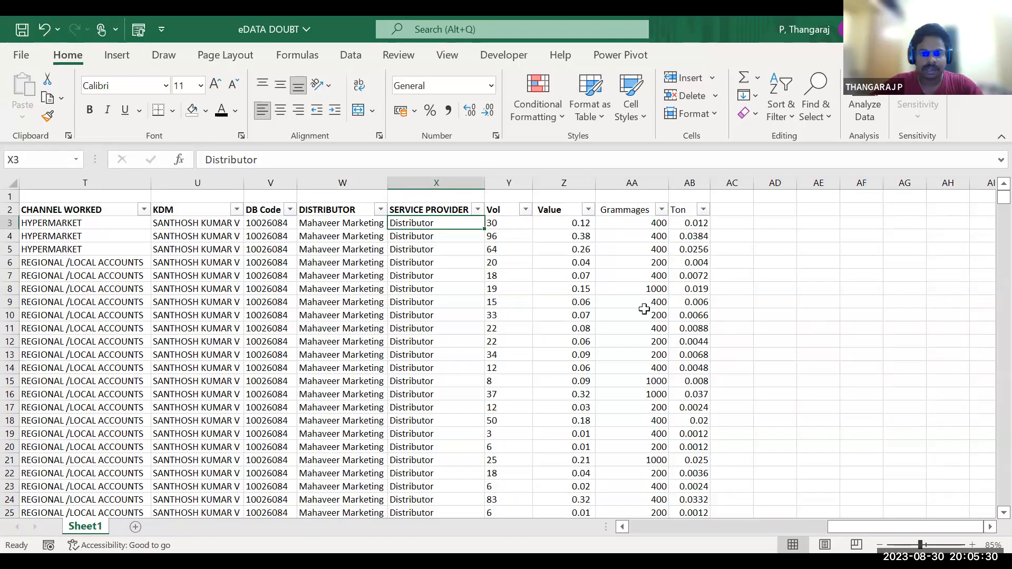
Step: Hide the Value to Ton columns (Z:AB) and the CHANNEL WORKED to DISTRIBUTOR columns (T:W) on Sheet1
left_click(904, 315)
left_click(715, 225)
left_click_drag(579, 185, 698, 192)
key("ctrl+0")
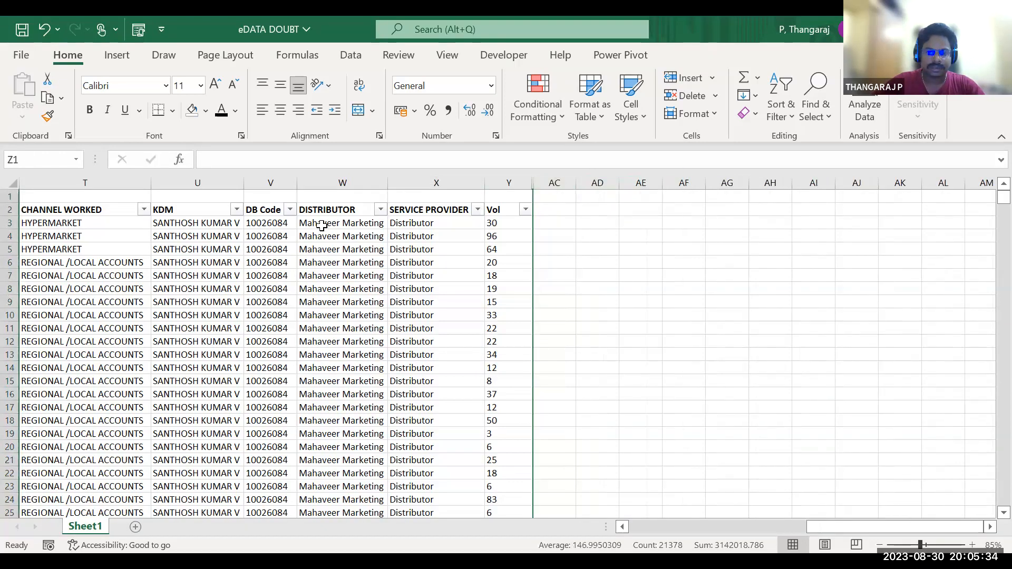
left_click(335, 178)
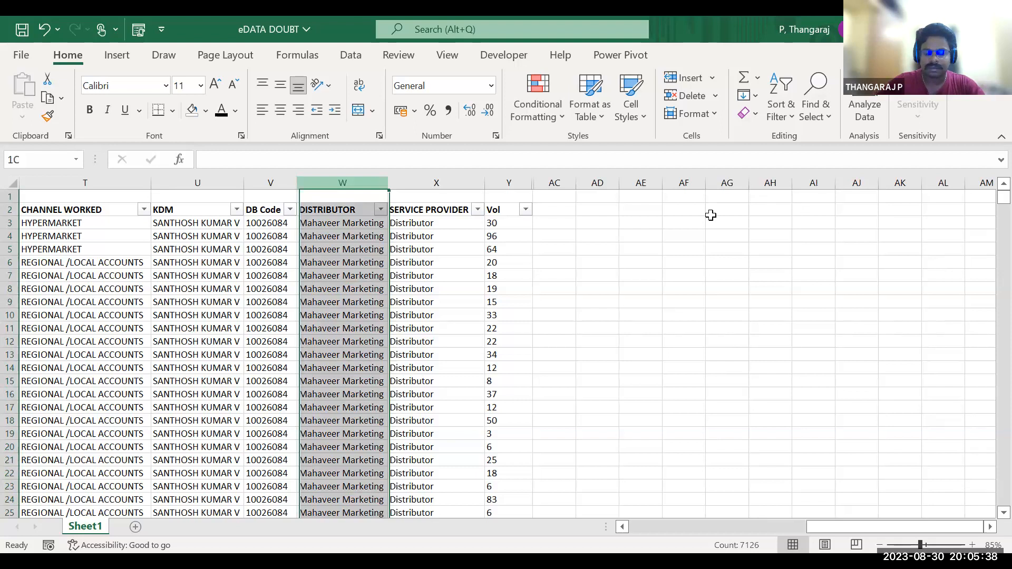
left_click_drag(710, 215, 707, 216)
key("ctrl+0")
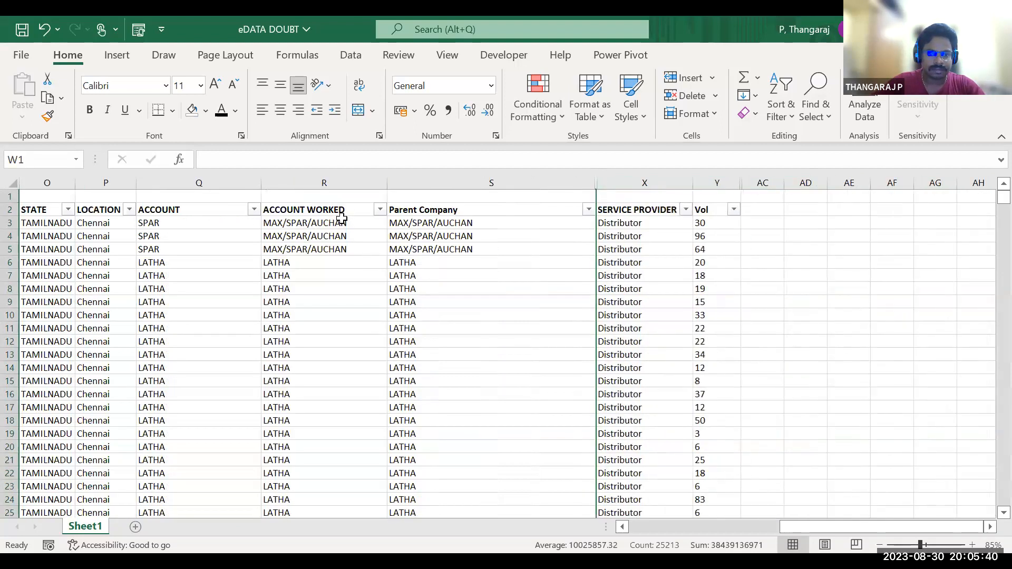
Step: Hide the Pack Type to STATE columns (H:O) between SKU DESCRIPTION (FINANCE) and LOCATION
left_click(342, 218)
key("Left")
key("Left")
key("Left")
key("Left")
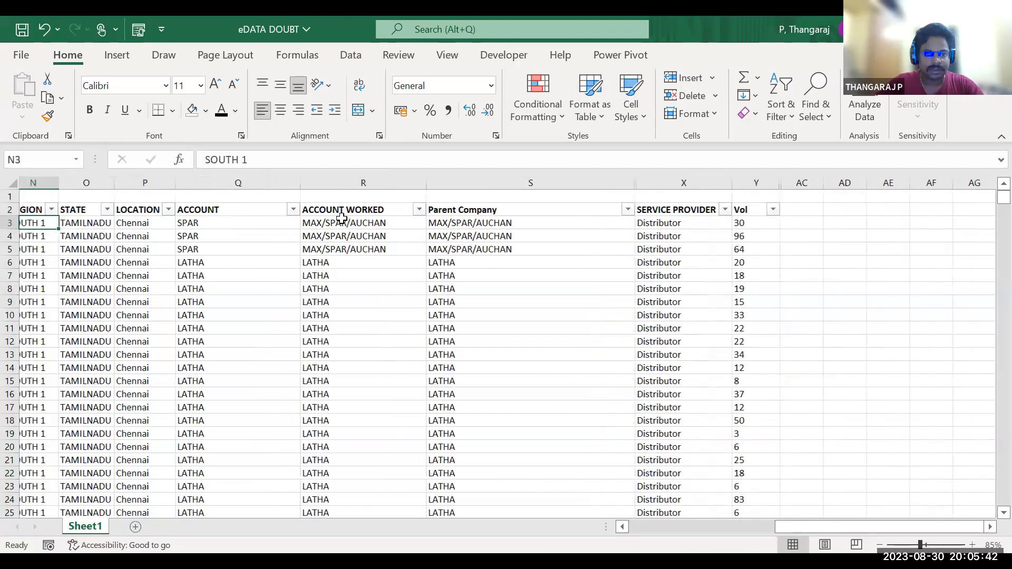
key("Left")
key("Left")
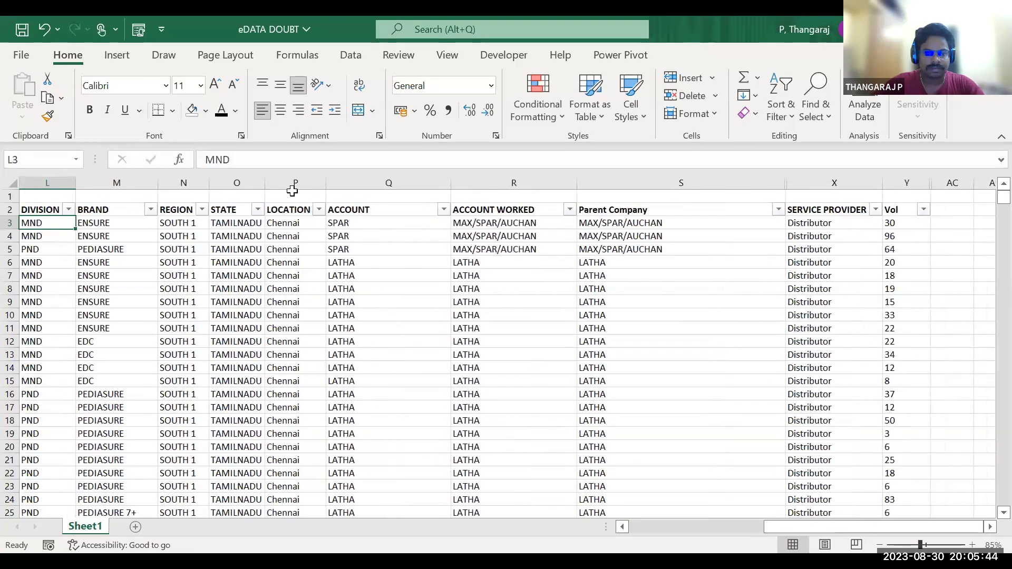
key("Left")
key("Left")
key("Left")
key("Left")
key("Left")
key("Left")
key("Left")
key("Left")
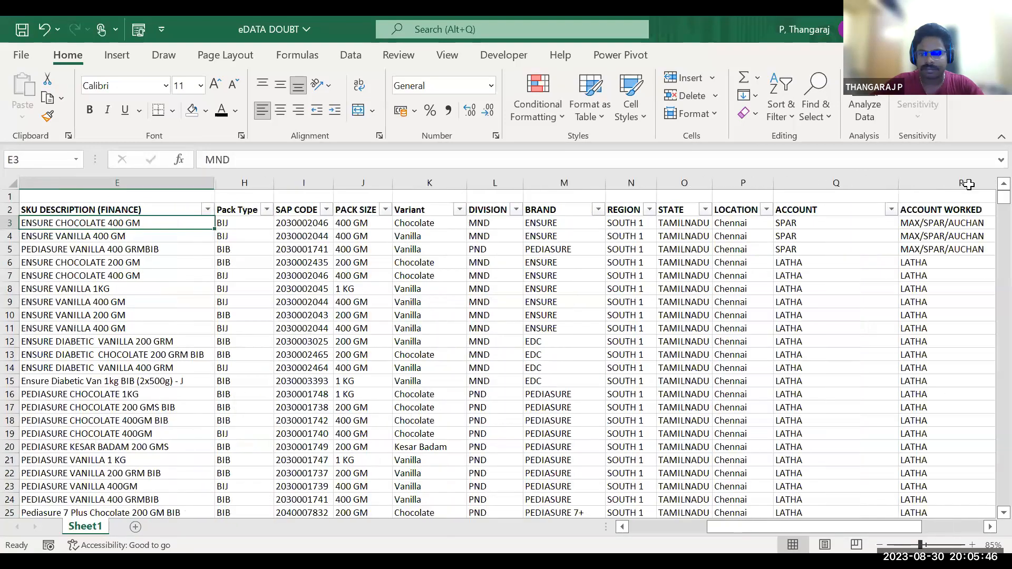
left_click_drag(694, 183, 984, 183)
mouse_move(458, 202)
left_mouse_down()
mouse_move(454, 213)
mouse_move(440, 198)
left_mouse_up()
key("ctrl+0")
left_click(451, 254)
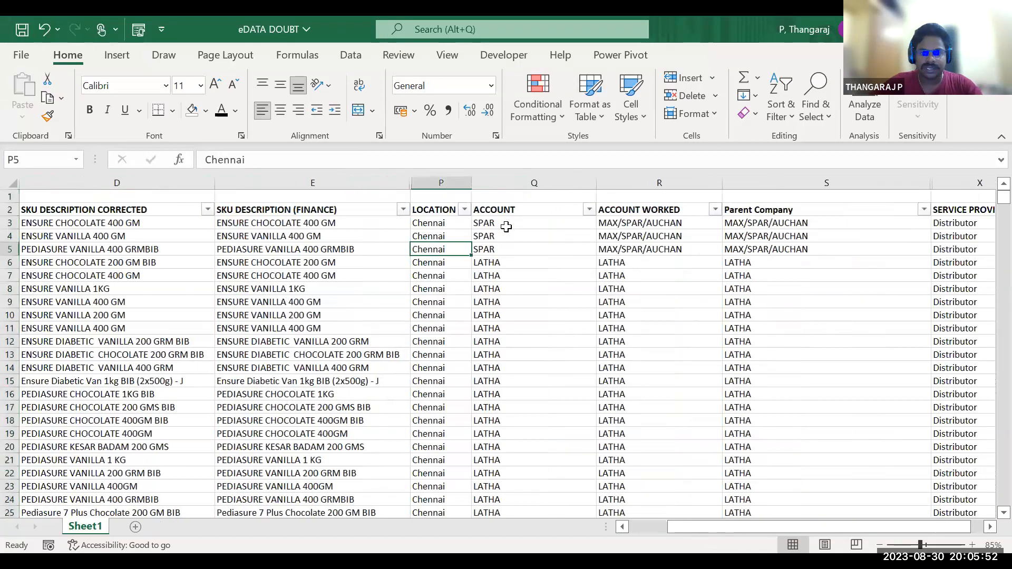
Step: Examine the row 3 entries from ACCOUNT across to SERVICE PROVIDER and Vol
key("Right")
key("Right")
key("Right")
key("Up")
key("Up")
key("Right")
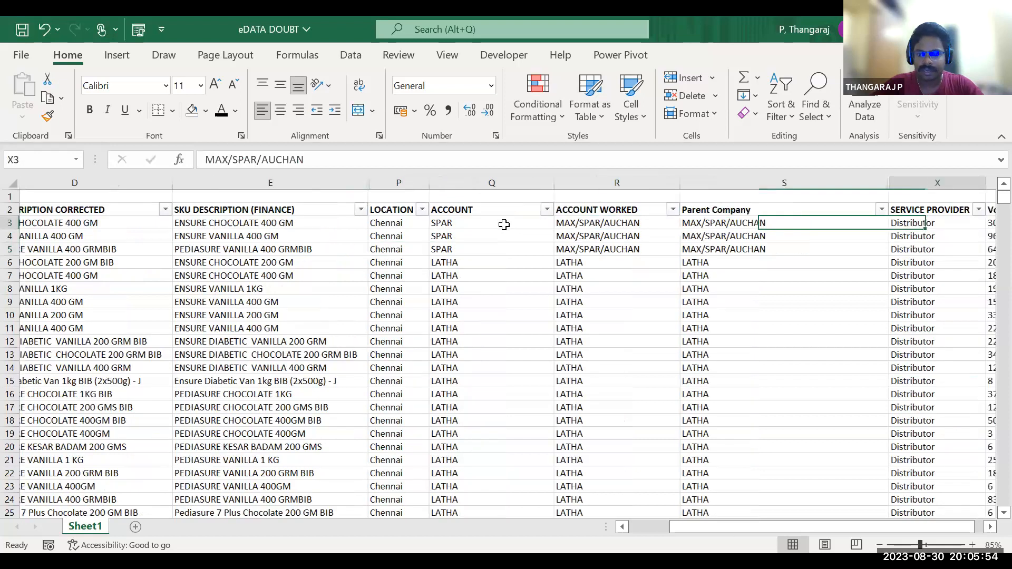
left_click(901, 222)
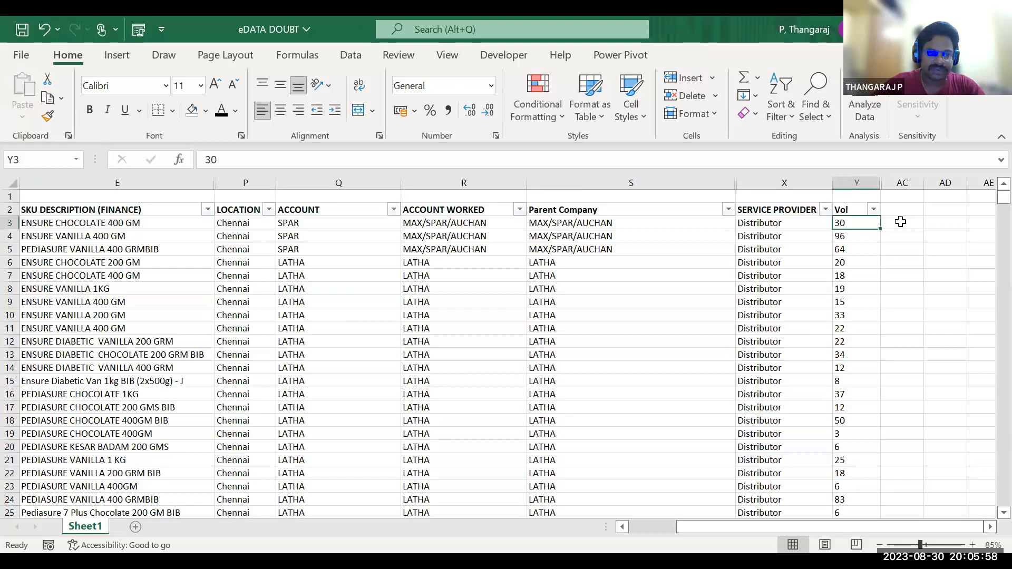
left_click(902, 221)
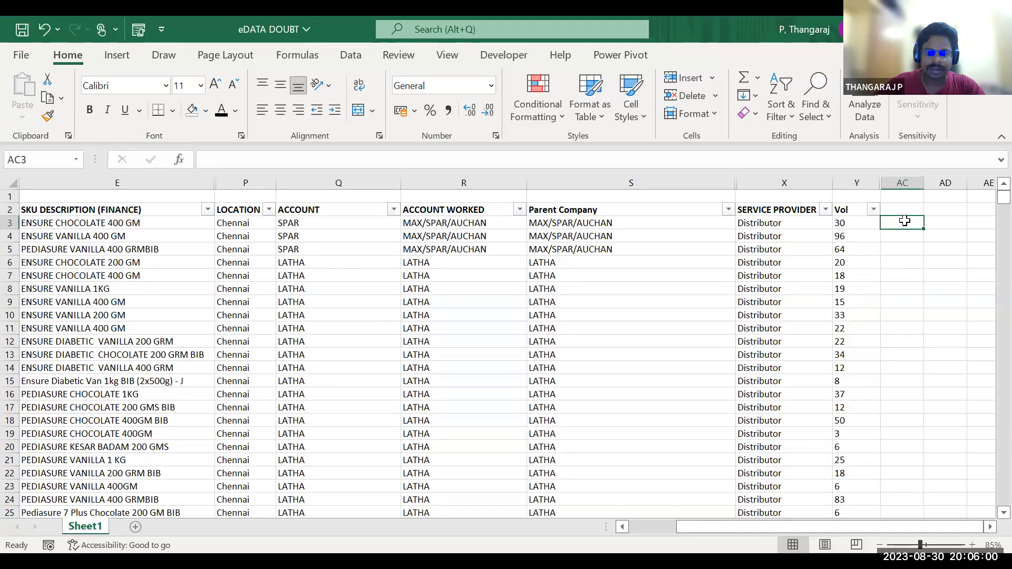
key("Left")
key("Left")
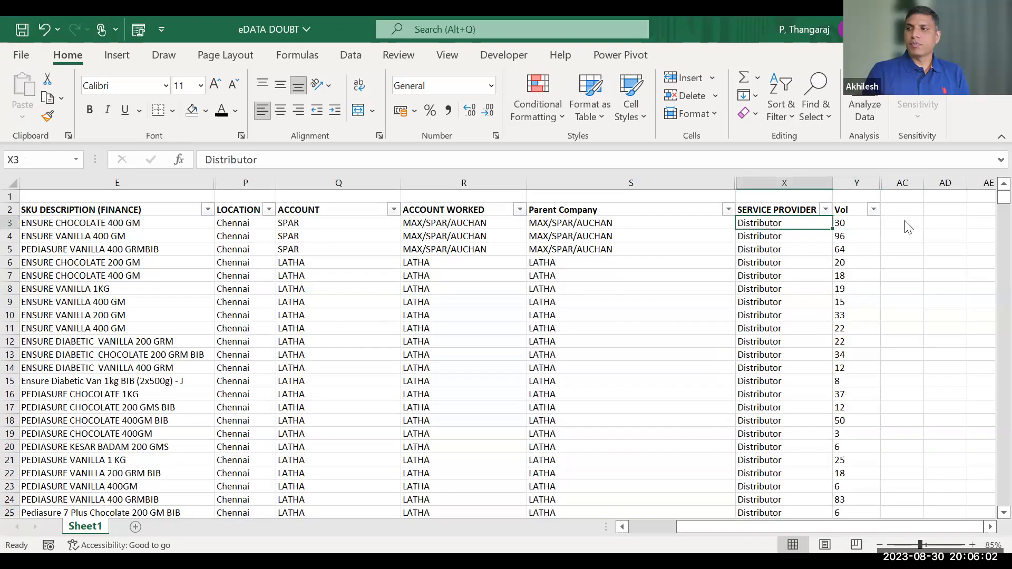
key("Left")
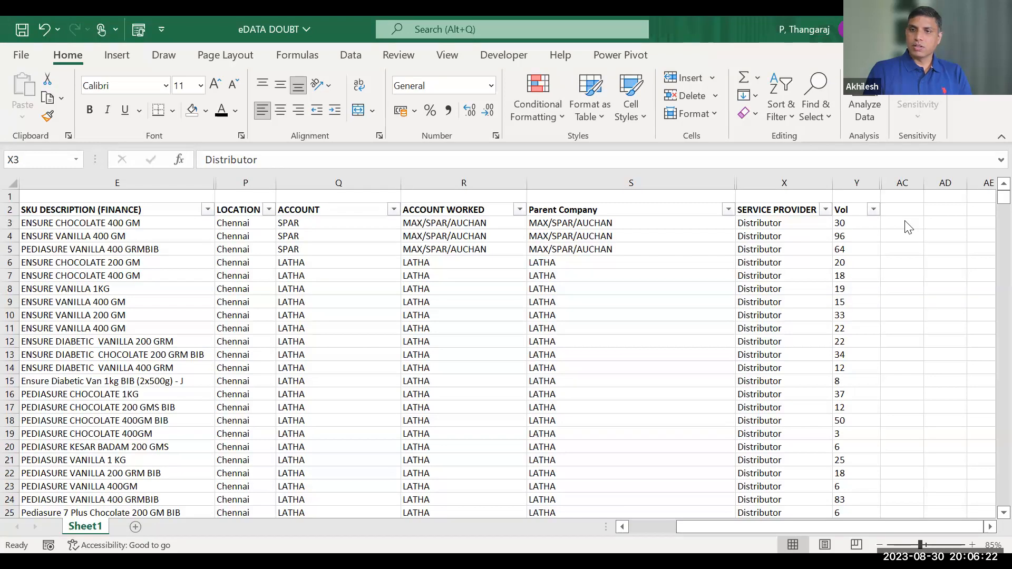
left_click(849, 225)
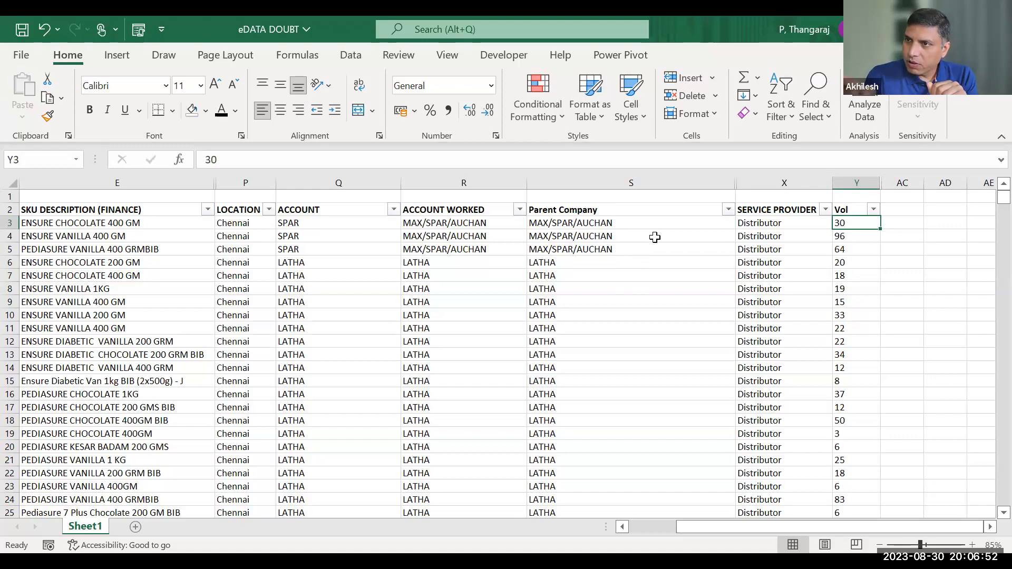
Step: Arrange all open workbook windows in a tiled layout
left_click(448, 56)
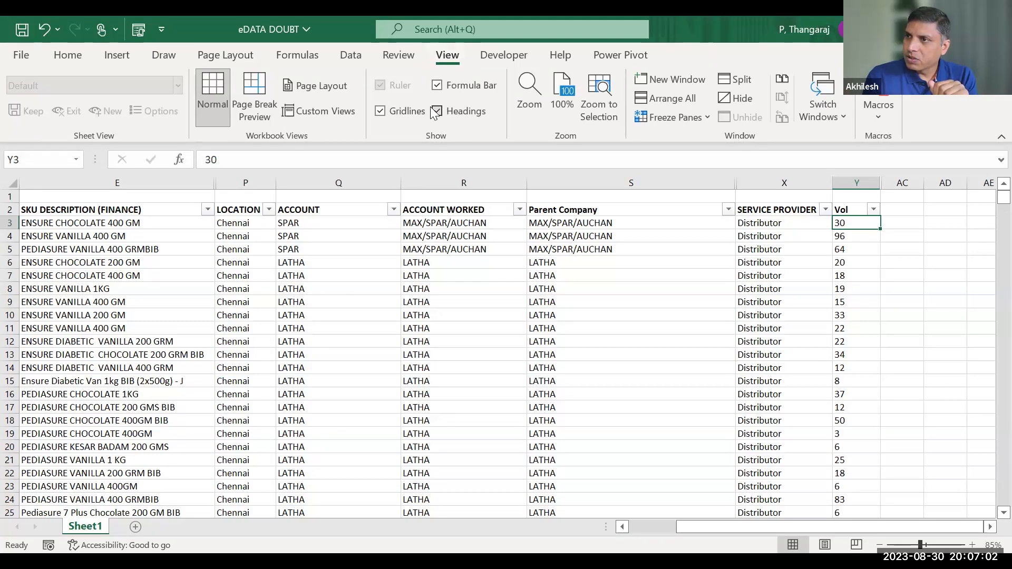
left_click(669, 98)
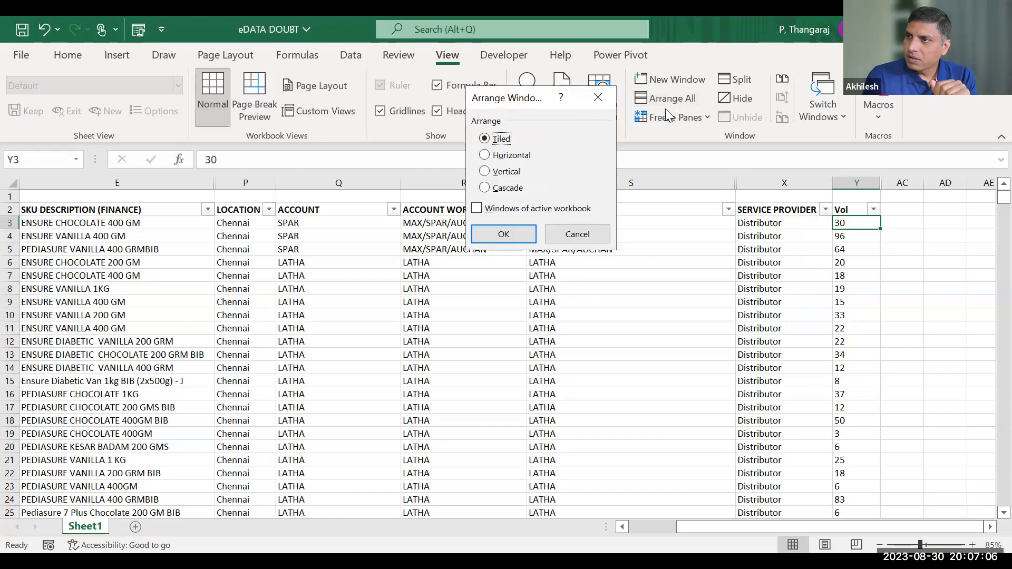
left_click(499, 231)
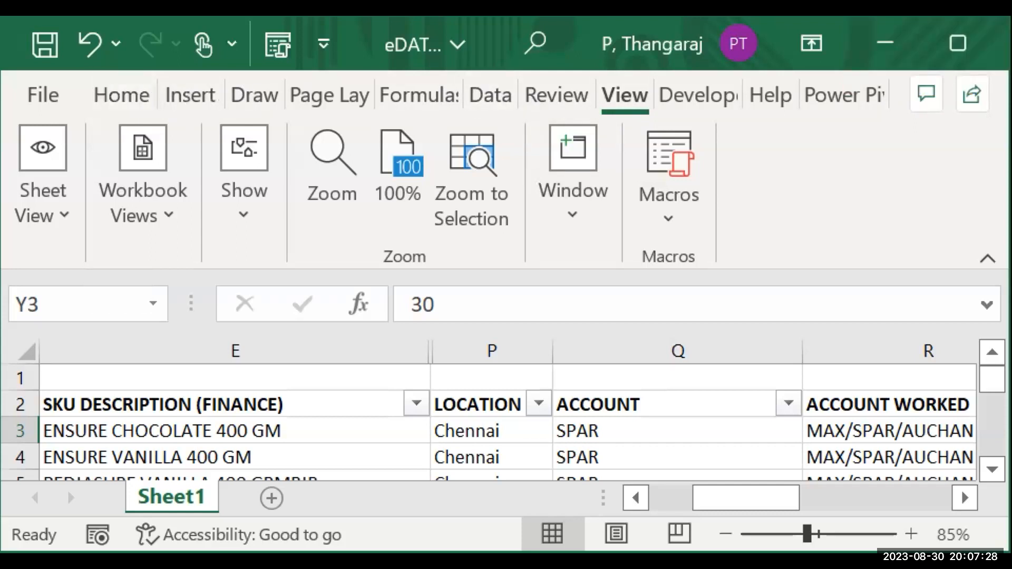
Step: Undo the column hiding on Sheet1, including that of the Material Desc. and ProdMaster SKU columns
key("ctrl+z")
key("ctrl+z")
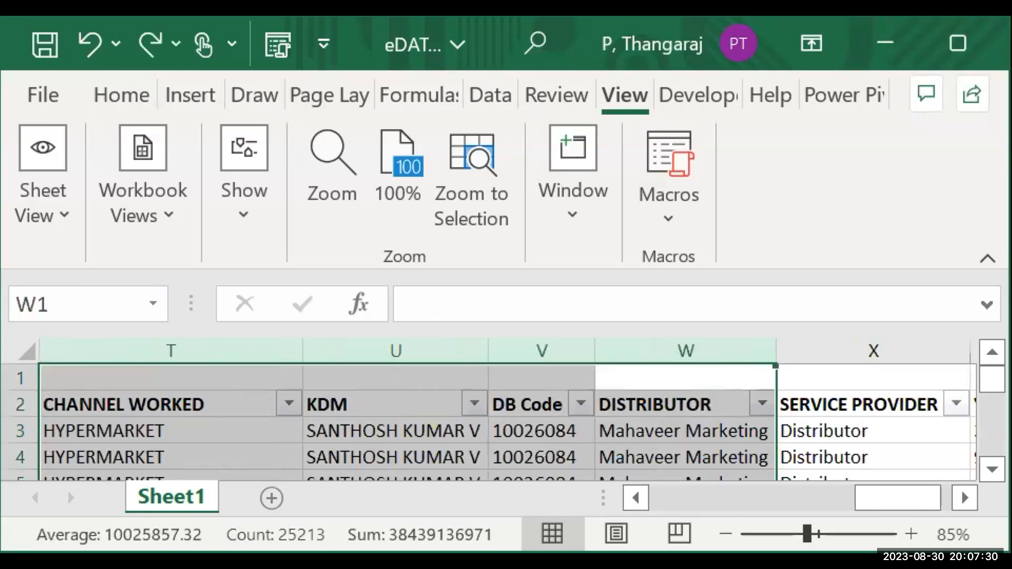
key("ctrl+z")
key("ctrl+z")
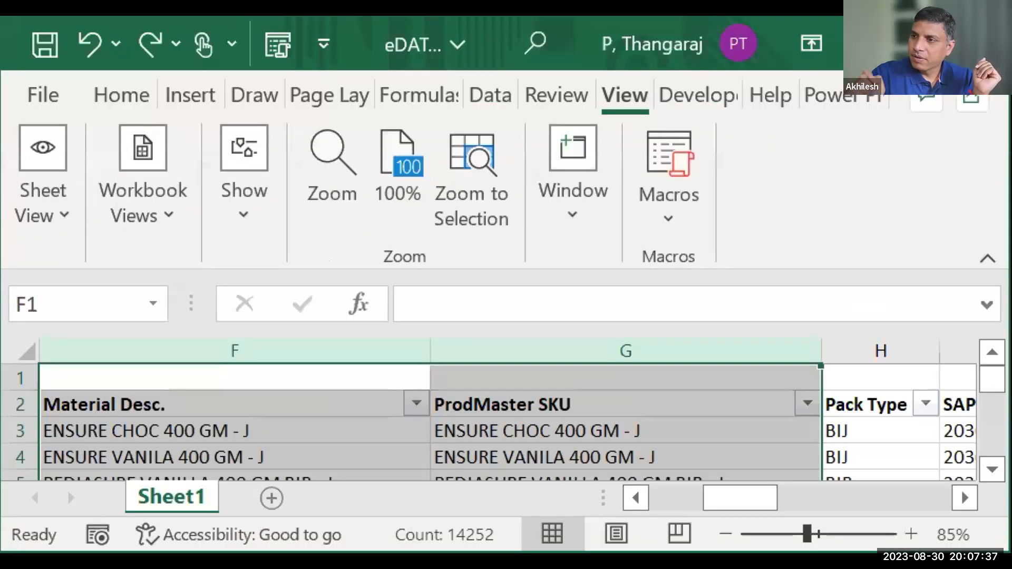
key("ctrl+z")
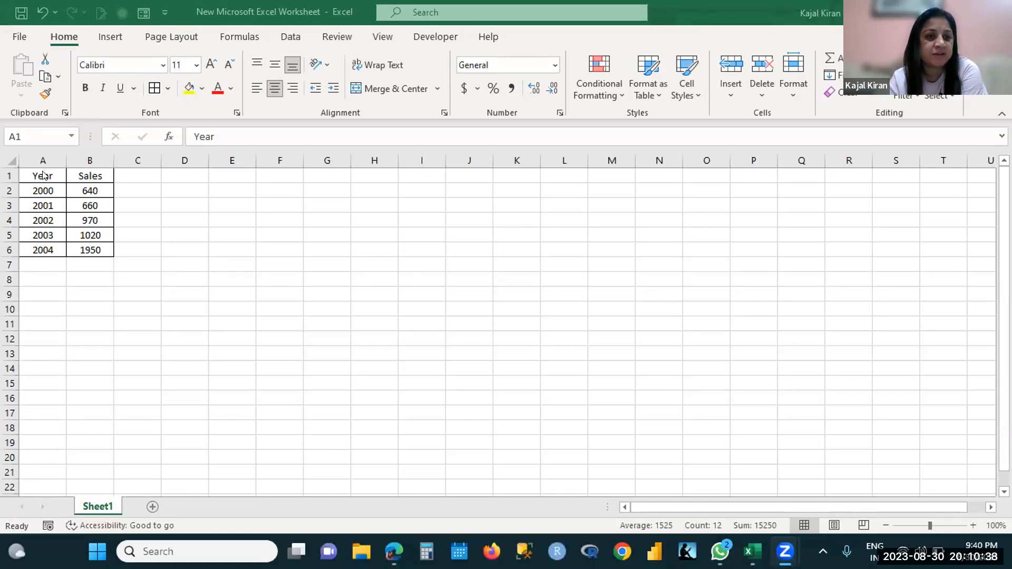
Step: Select the whole Year and Sales table in A1:B6 of the New Microsoft Excel Worksheet workbook
key("ctrl+a")
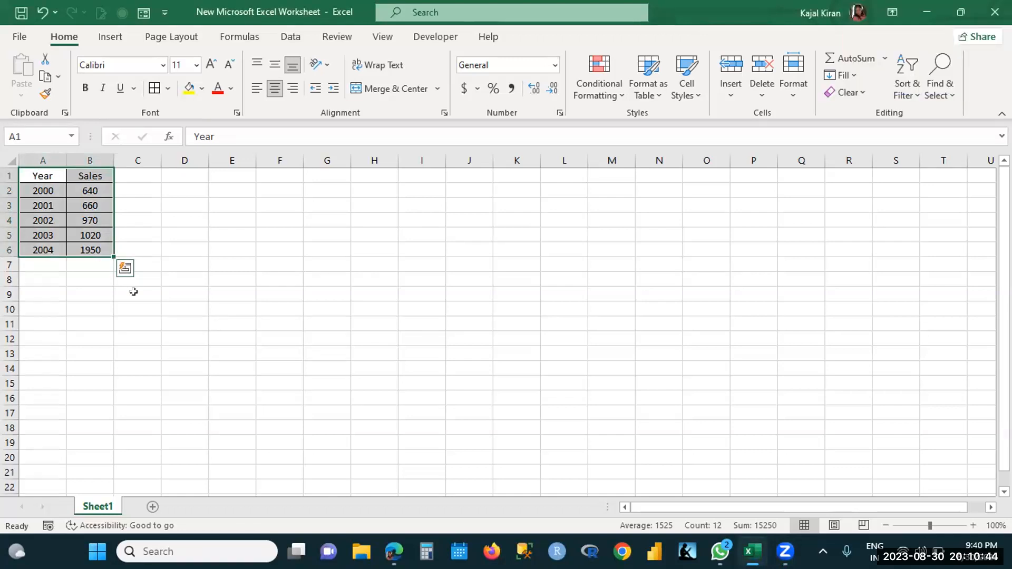
left_click_drag(51, 176, 102, 249)
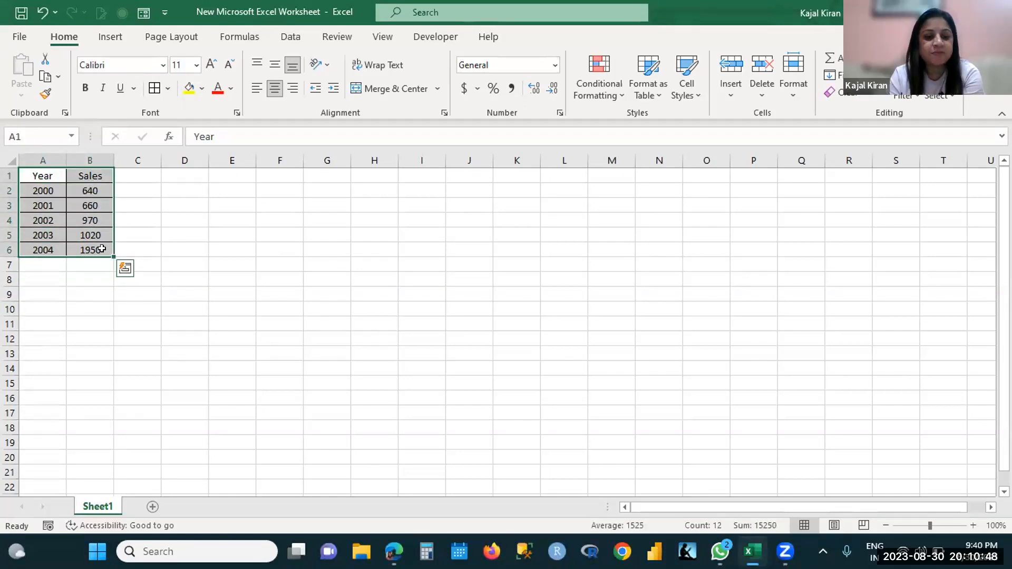
key("alt+F1")
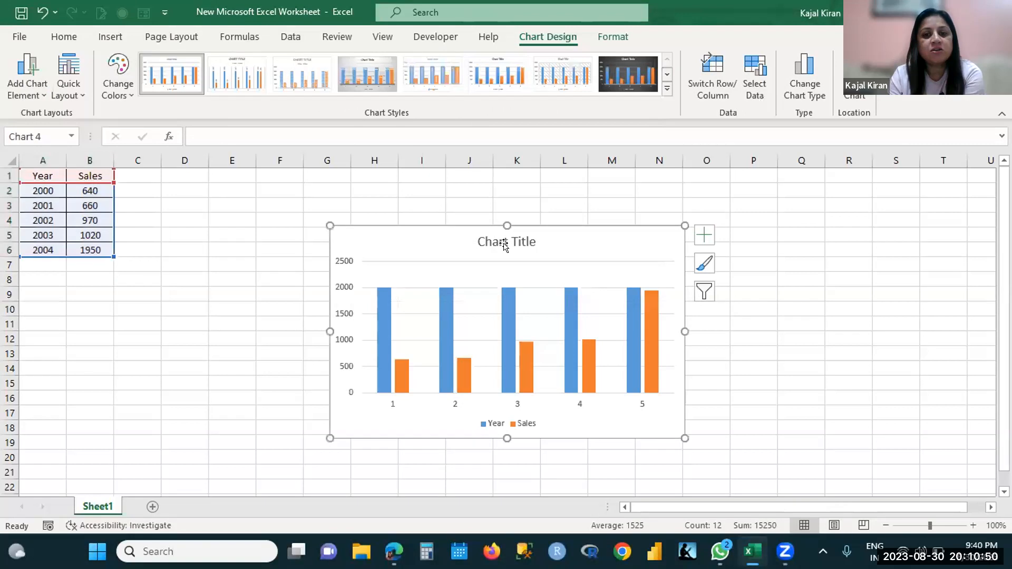
left_click_drag(446, 239, 309, 198)
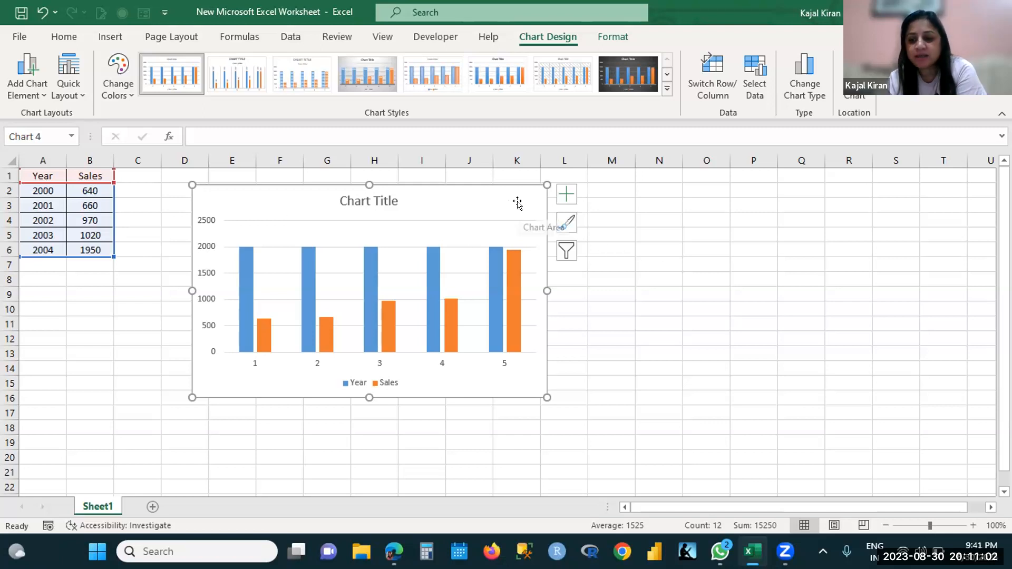
key("Delete")
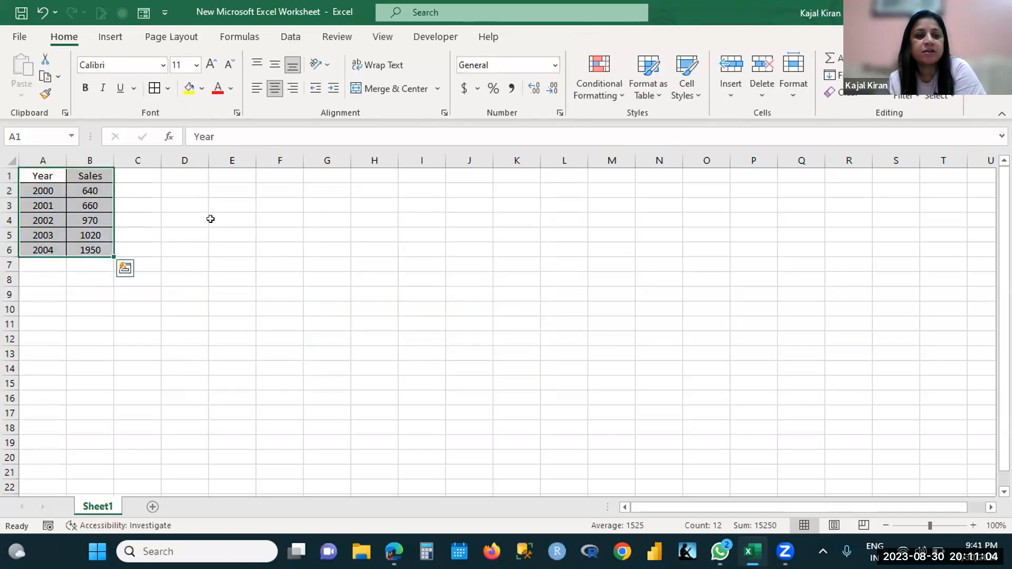
Step: Look through the column, hierarchy, waterfall, statistical and combo chart types available for the Year and Sales table
left_click(103, 42)
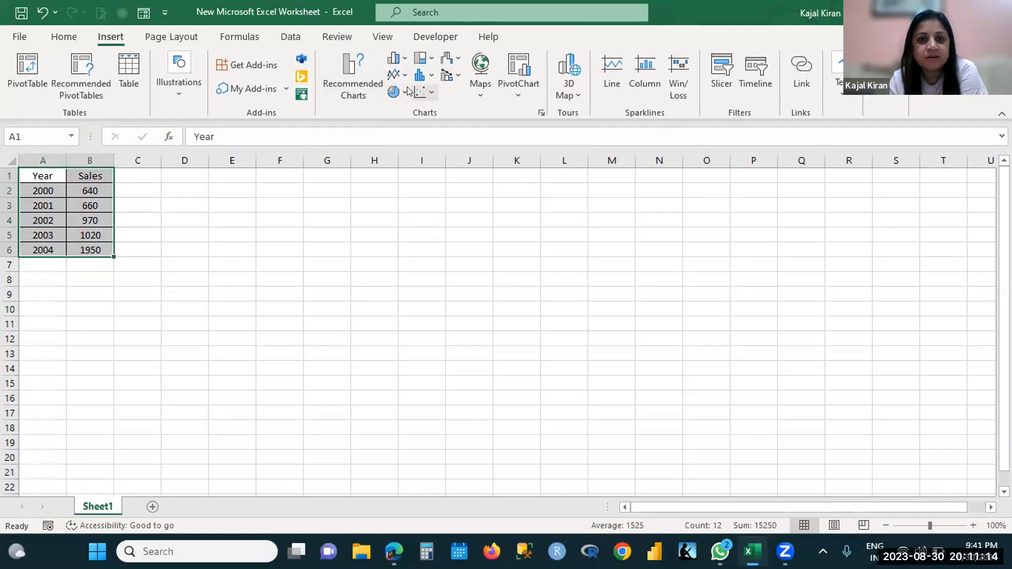
left_click(404, 57)
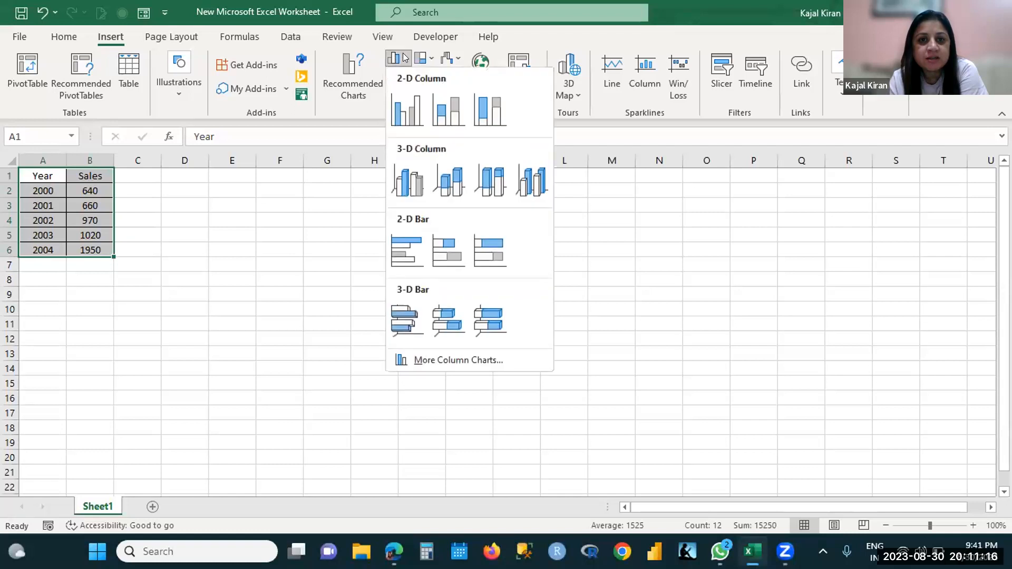
left_click(432, 54)
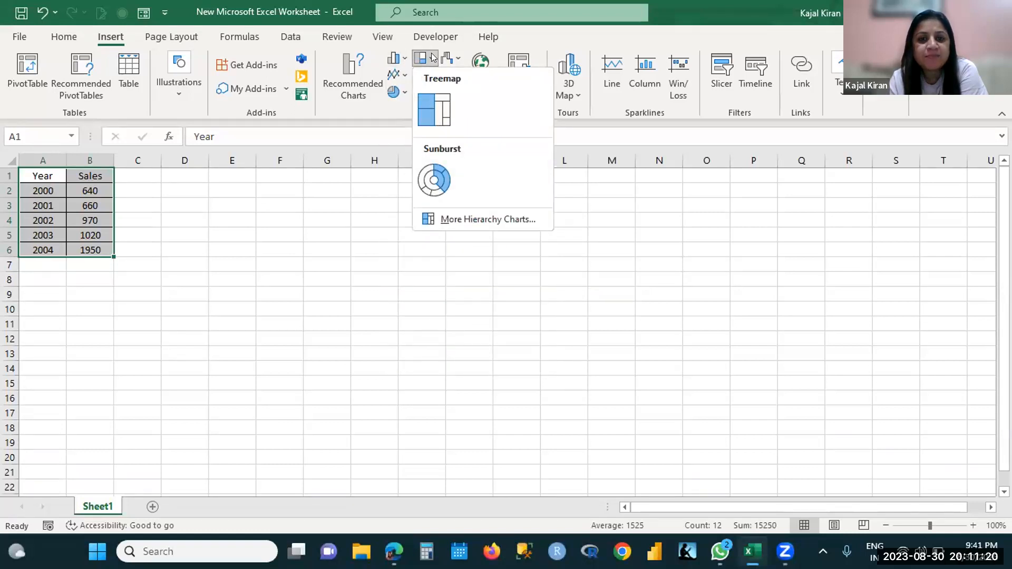
left_click(456, 62)
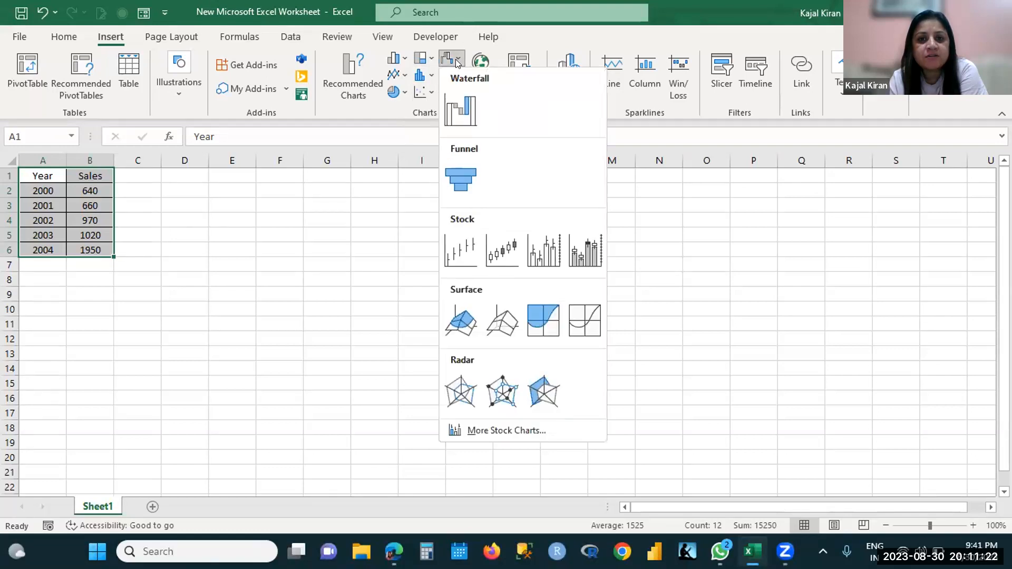
left_click(406, 94)
left_click(430, 78)
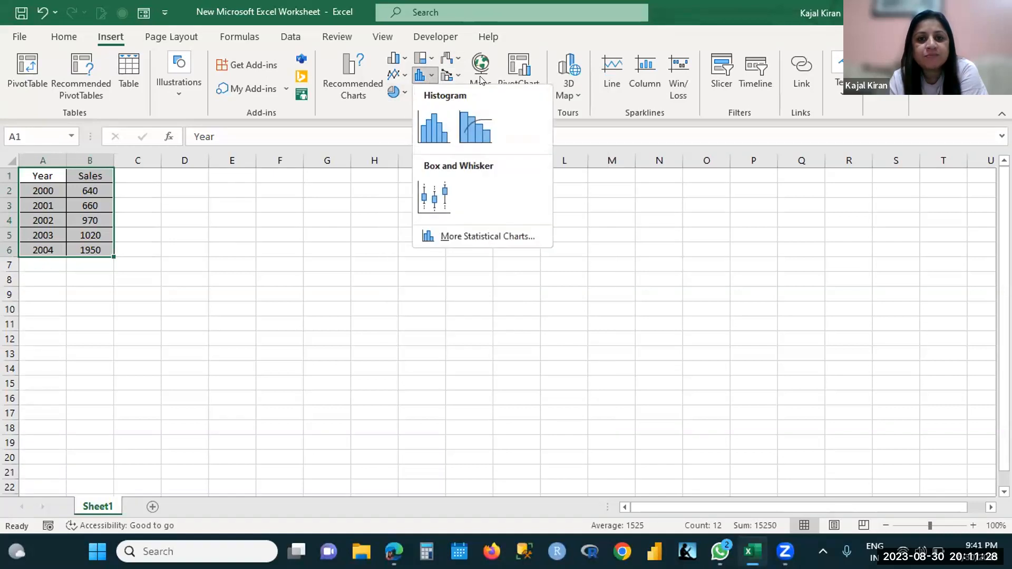
left_click(458, 77)
left_click(457, 78)
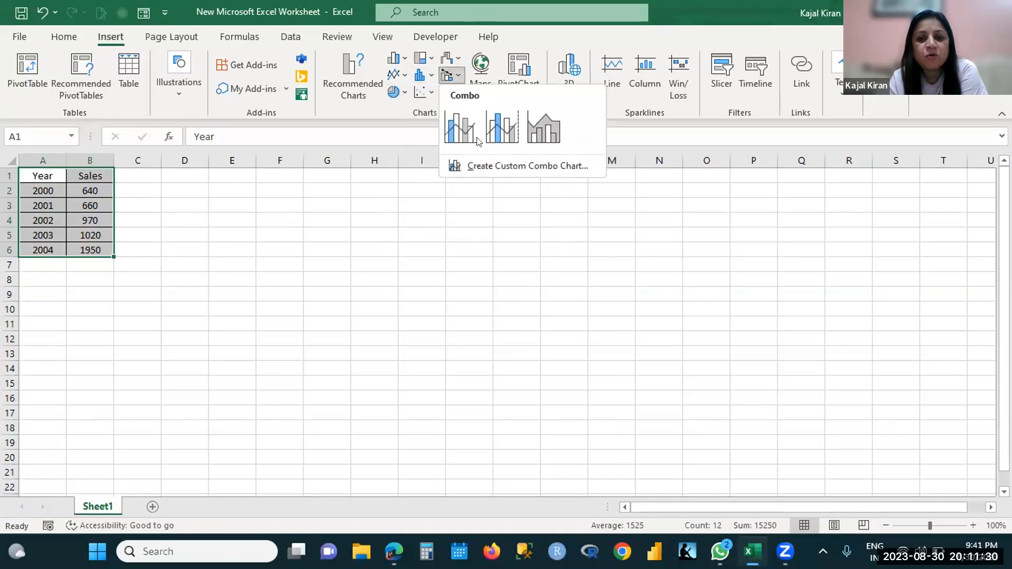
left_click(310, 224)
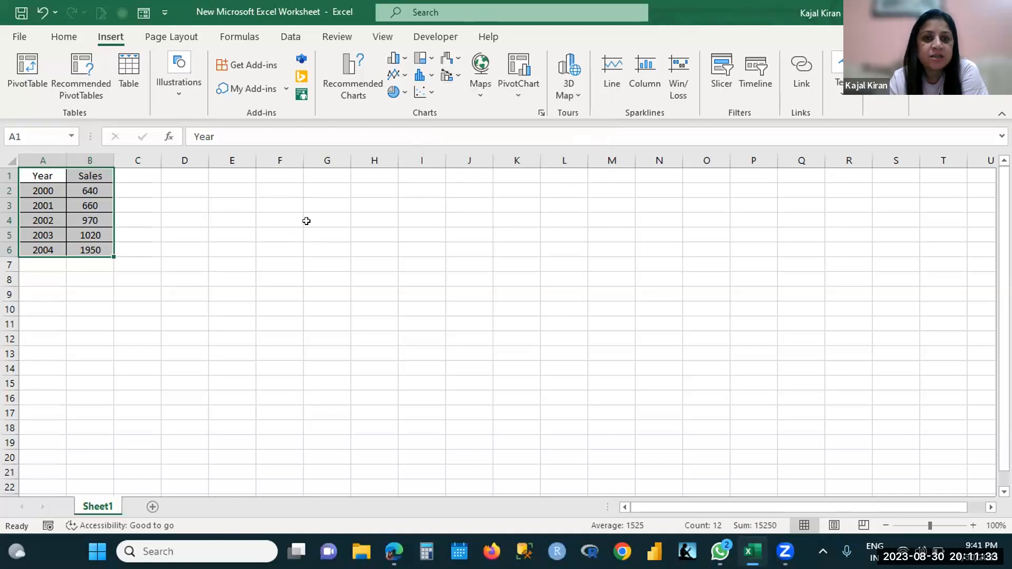
Step: Insert the recommended Clustered Column chart of Sales by Year and place it beside the table, with its upper edge in row 1
left_click(356, 75)
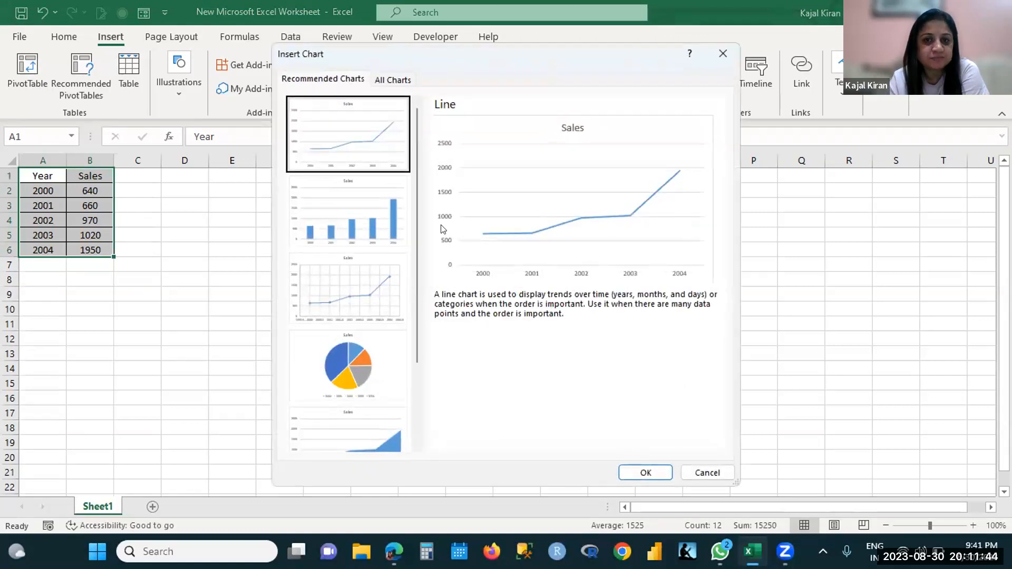
scroll(393, 226, "down", 2)
scroll(393, 229, "up", 2)
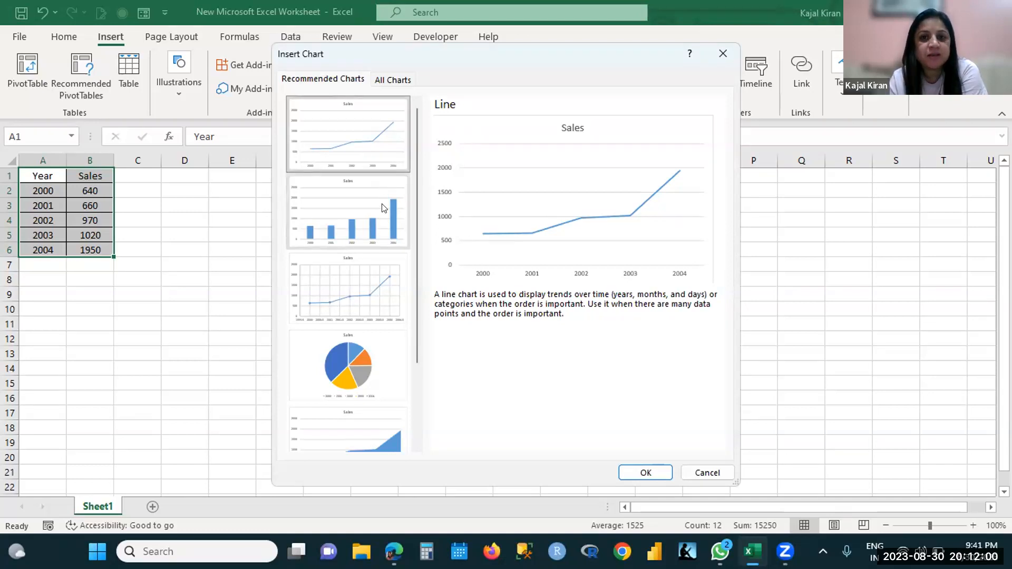
left_click(371, 218)
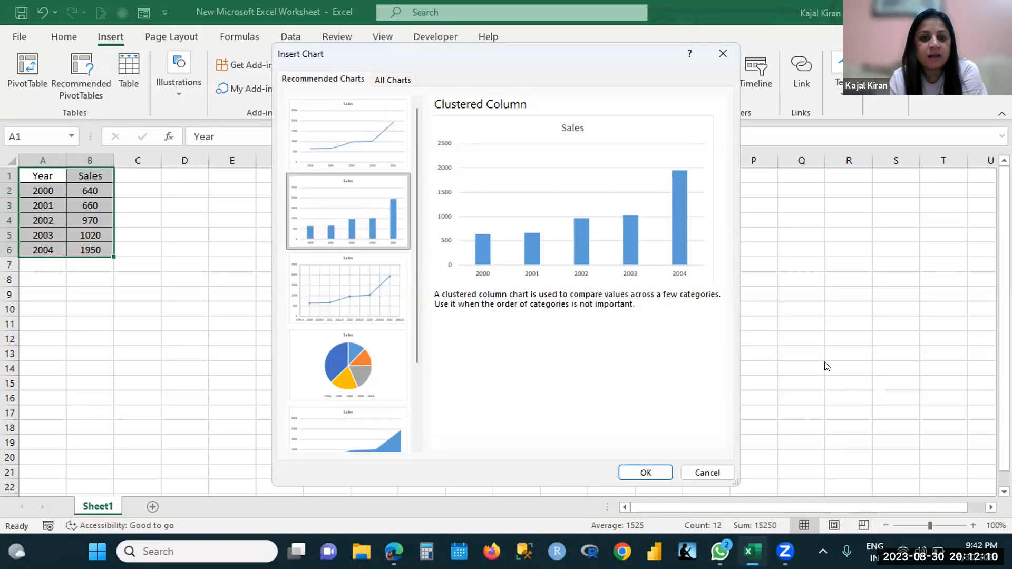
scroll(690, 290, "down", 2)
scroll(688, 294, "up", 2)
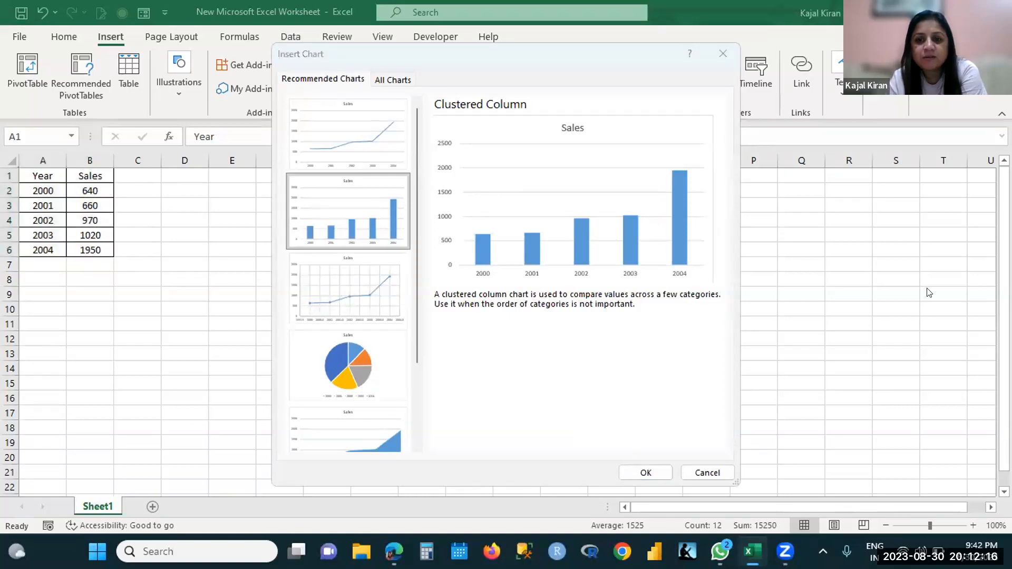
left_click(658, 471)
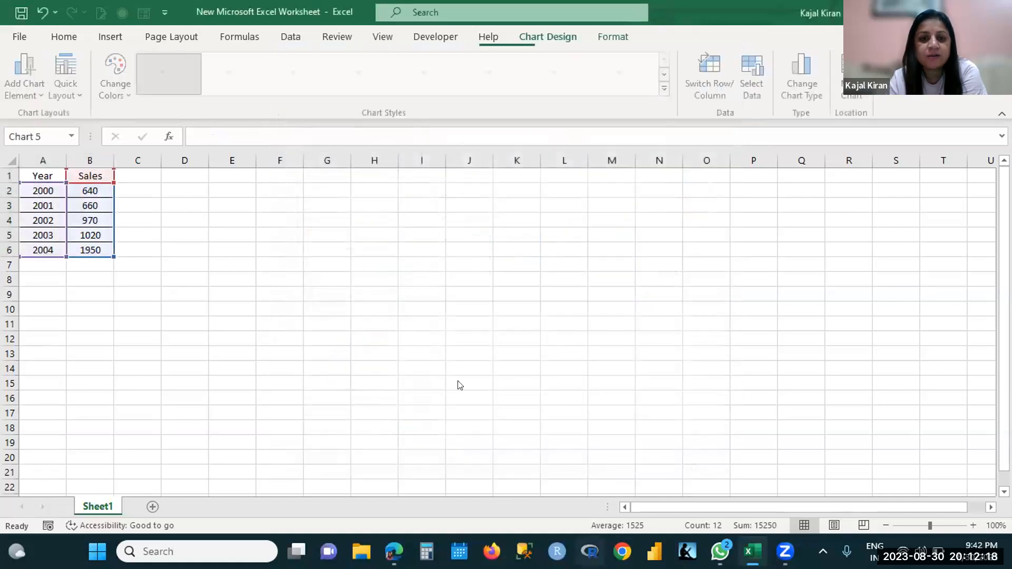
left_click_drag(425, 236, 351, 180)
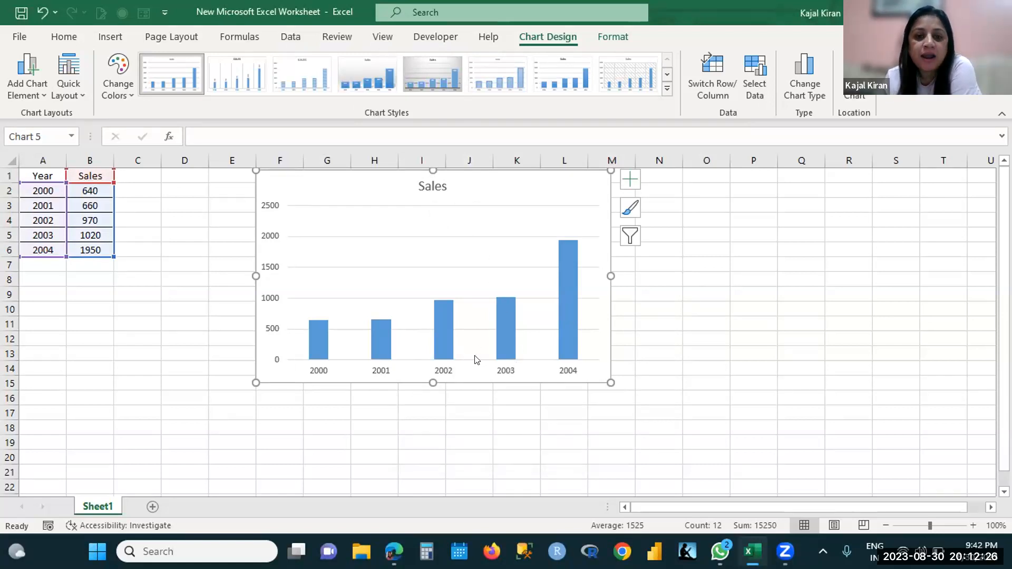
Step: Hide the axes of the Sales column chart
left_click(630, 180)
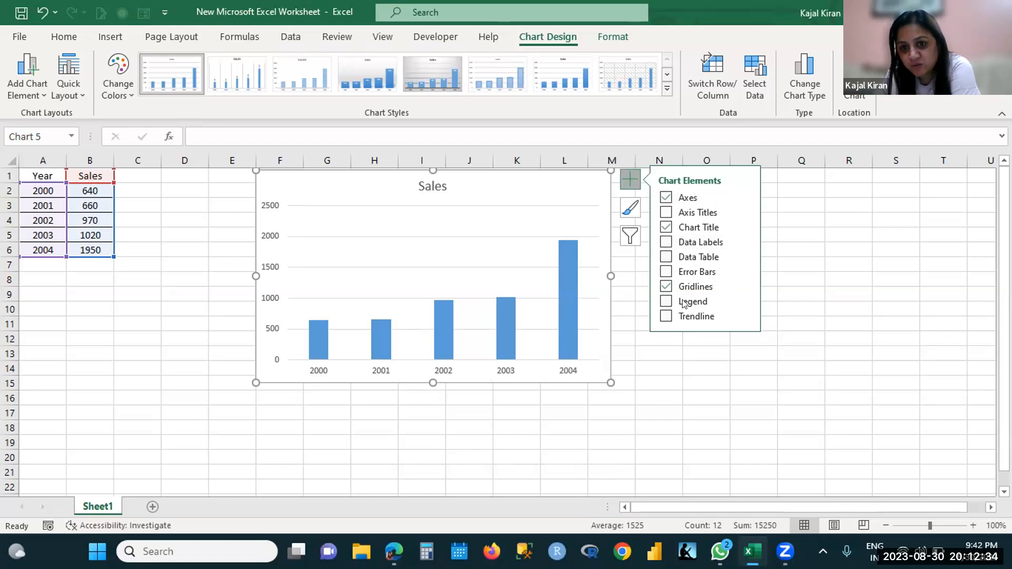
left_click(666, 198)
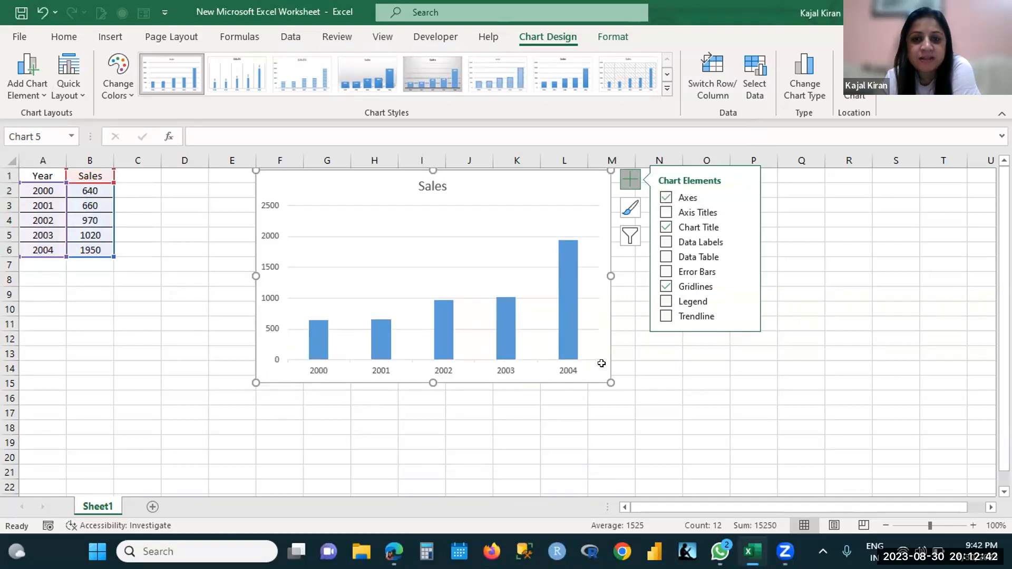
left_click(663, 197)
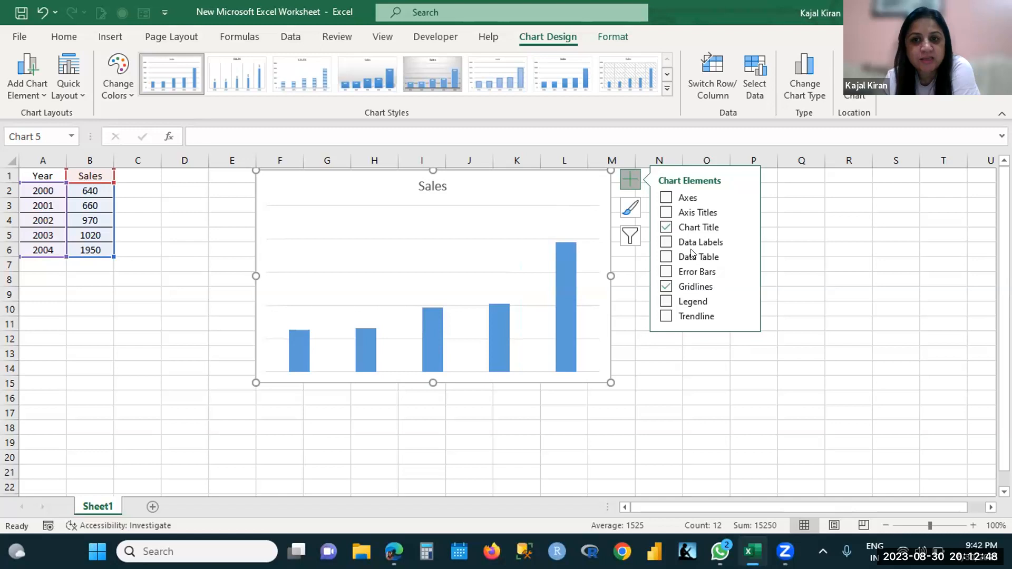
Step: Try showing the axis titles and hiding the chart title on the Sales chart
left_click(663, 212)
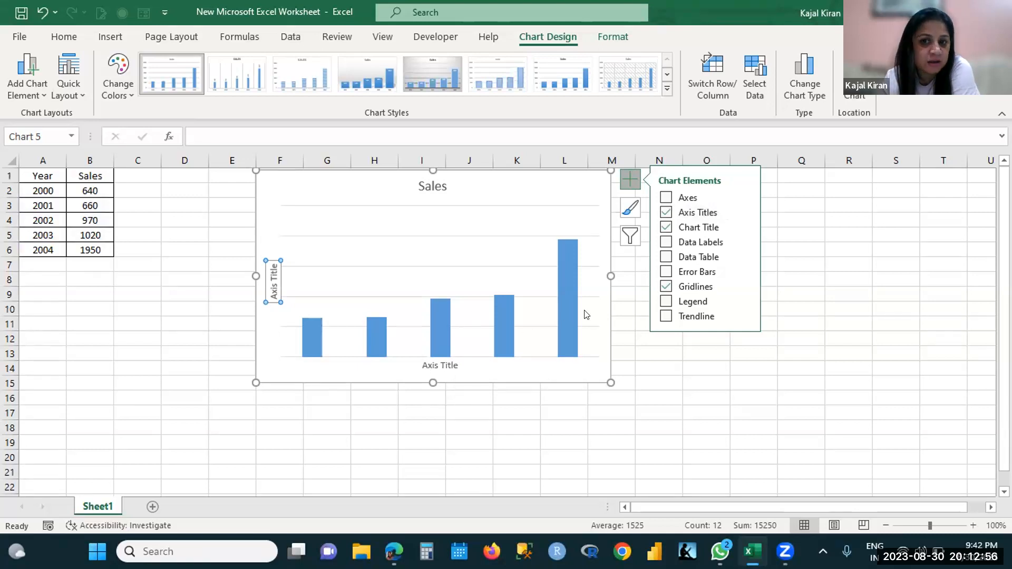
left_click(665, 212)
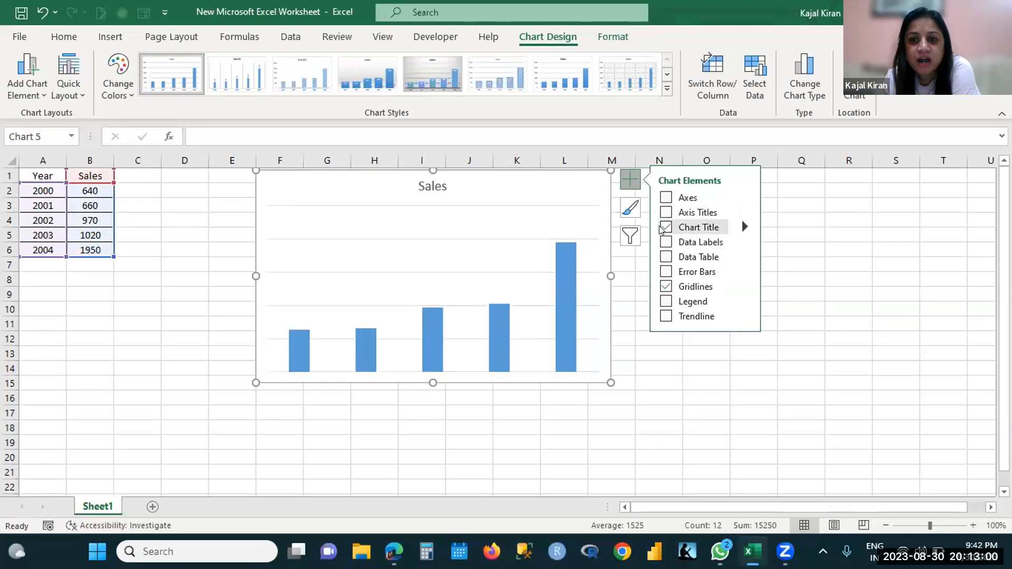
left_click(663, 230)
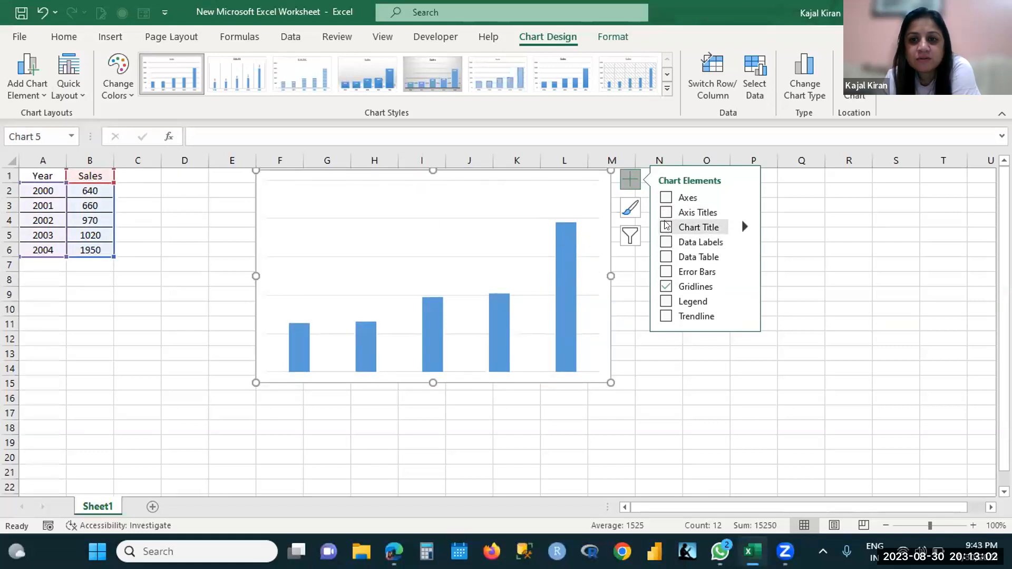
left_click(666, 227)
Step: Add data labels and a data table to the Sales chart
left_click(666, 242)
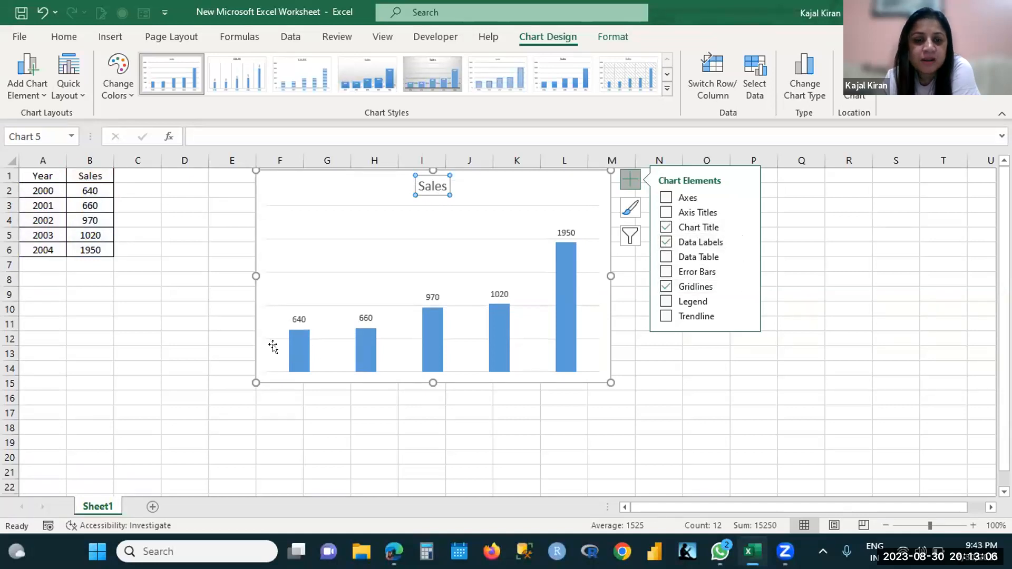
mouse_move(370, 349)
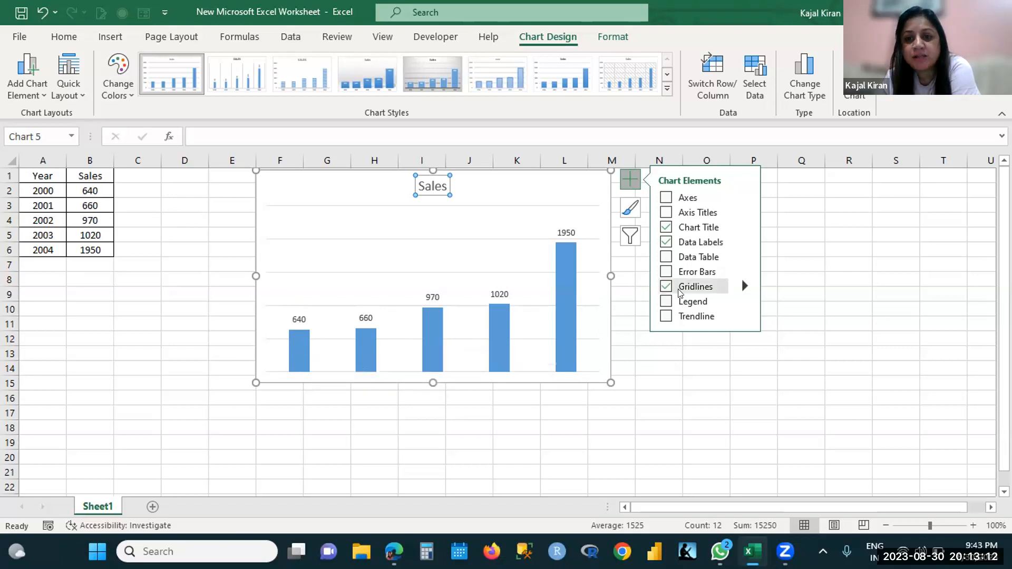
left_click(664, 257)
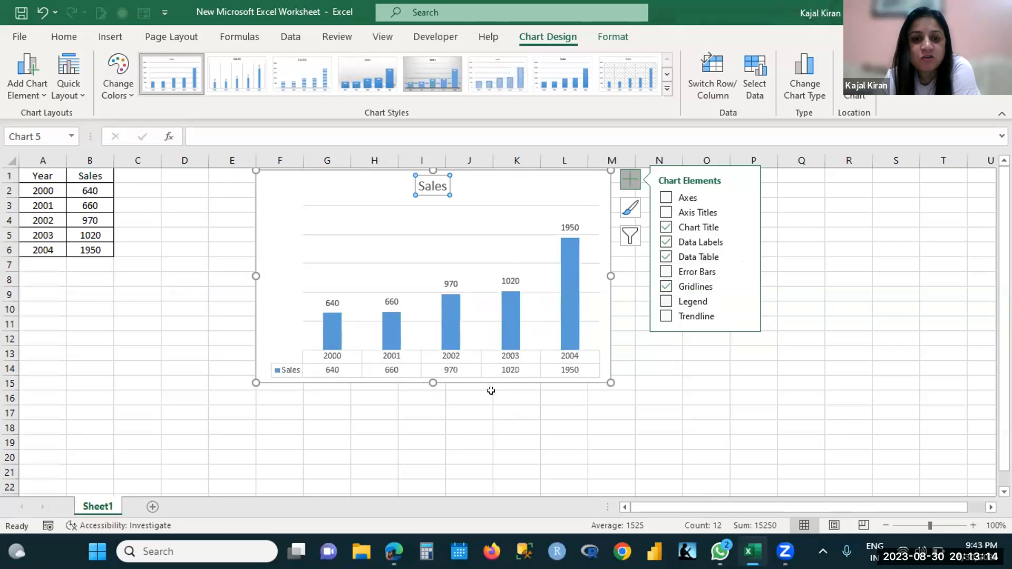
Step: Stretch the Sales chart's lower edge down to row 20 and add a legend
left_click_drag(433, 382, 440, 459)
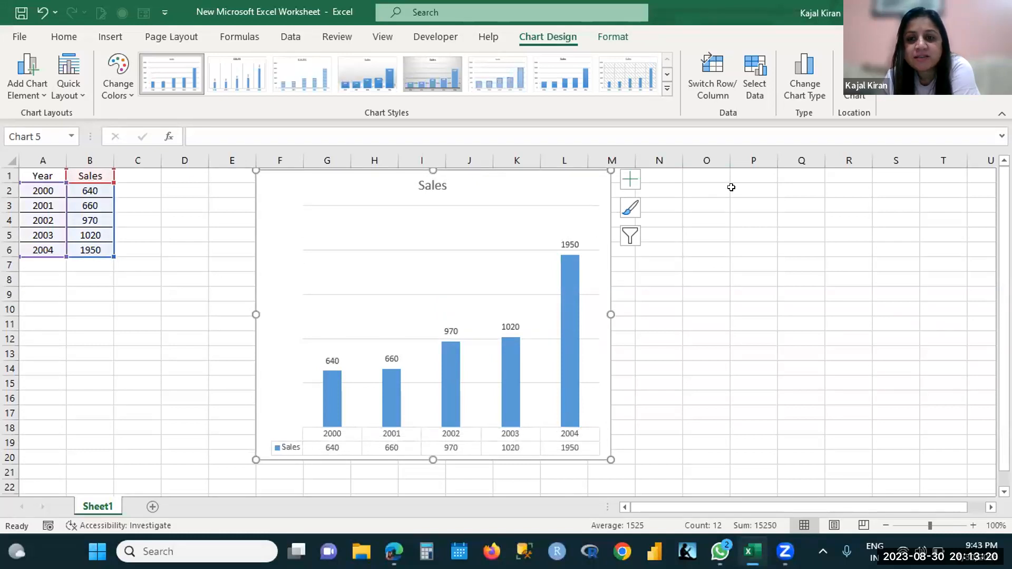
left_click(628, 186)
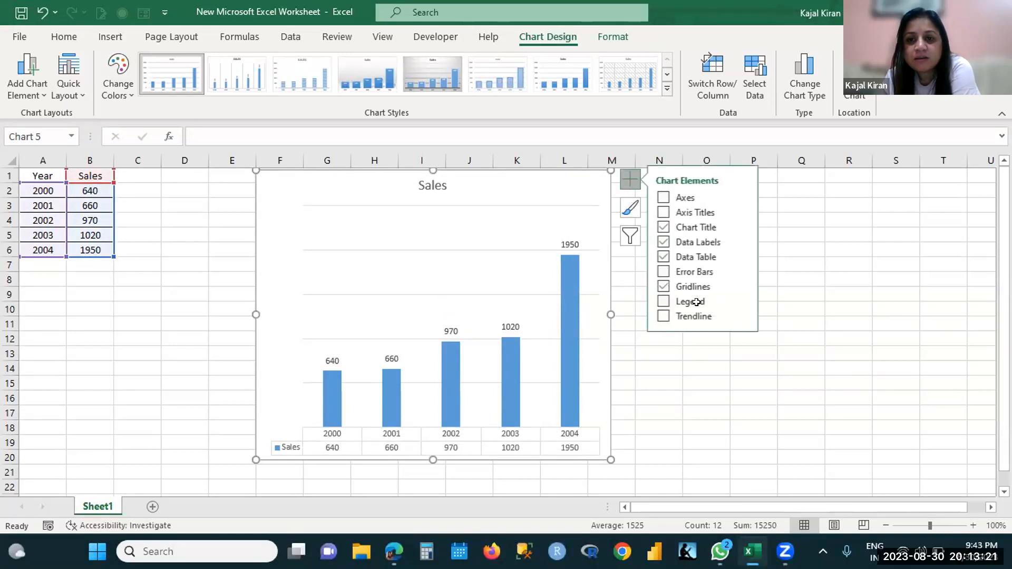
left_click(666, 301)
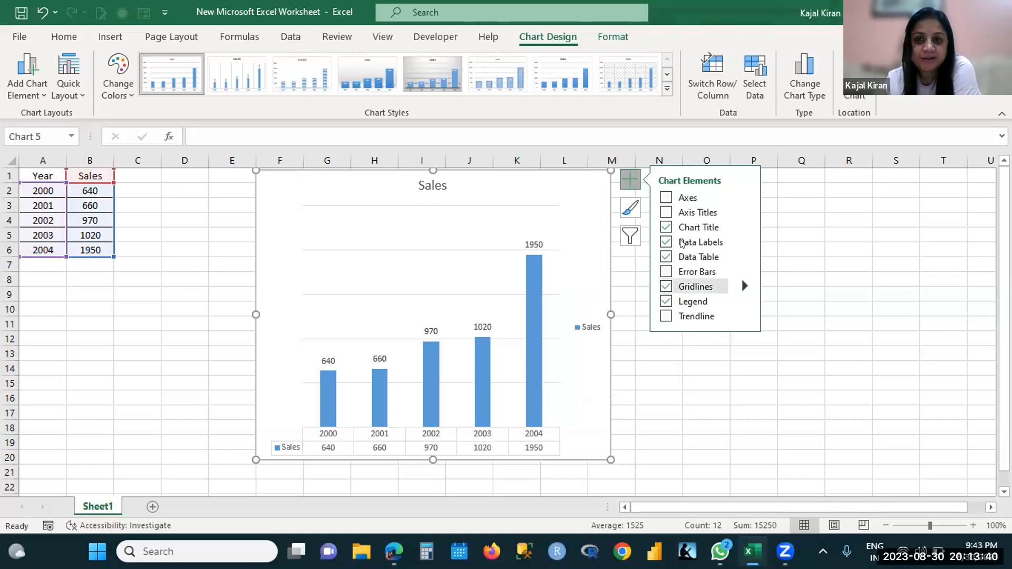
Step: Add axis titles to the chart and set the horizontal axis title to Sales
left_click(665, 197)
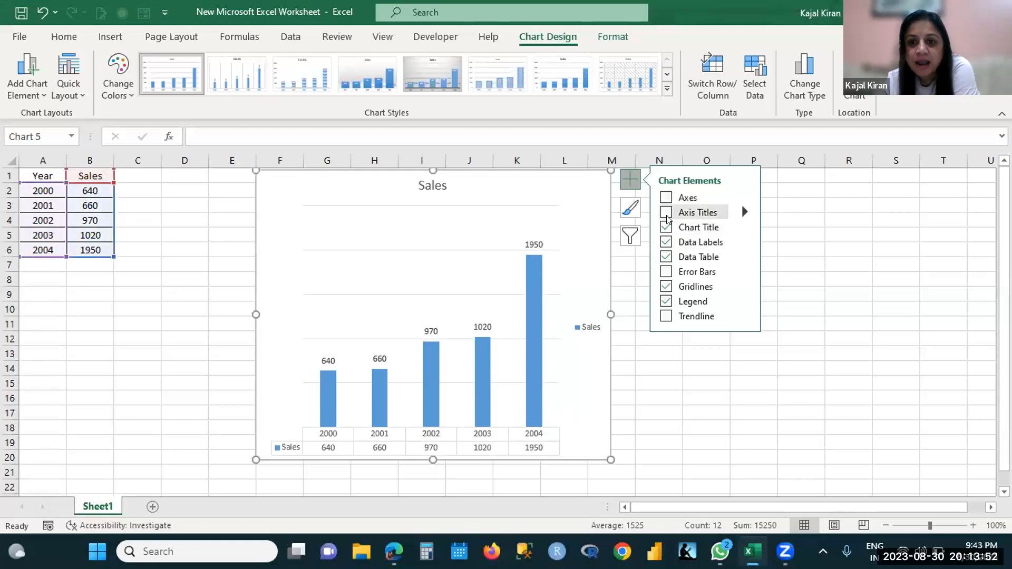
left_click(667, 212)
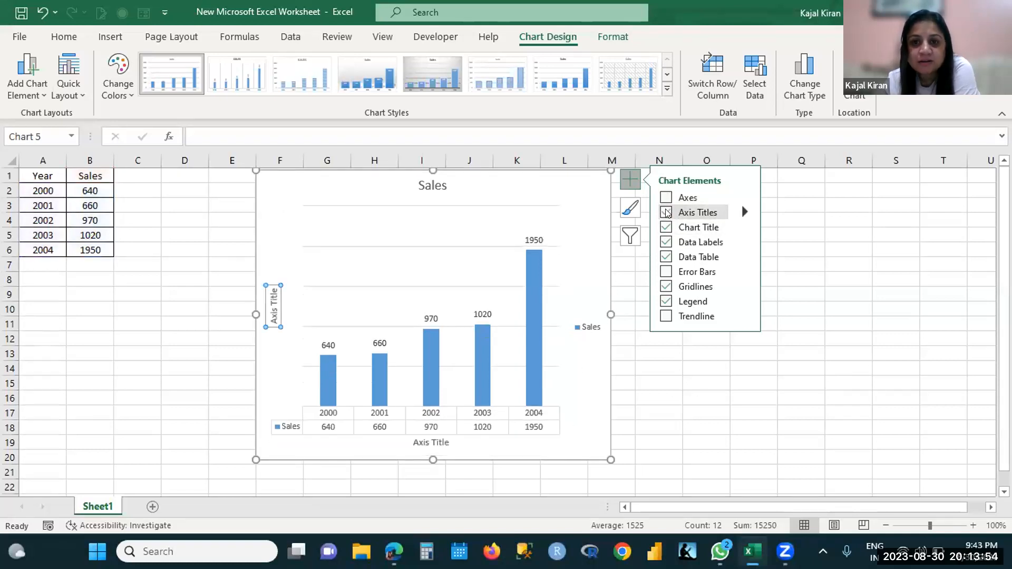
left_click(426, 188)
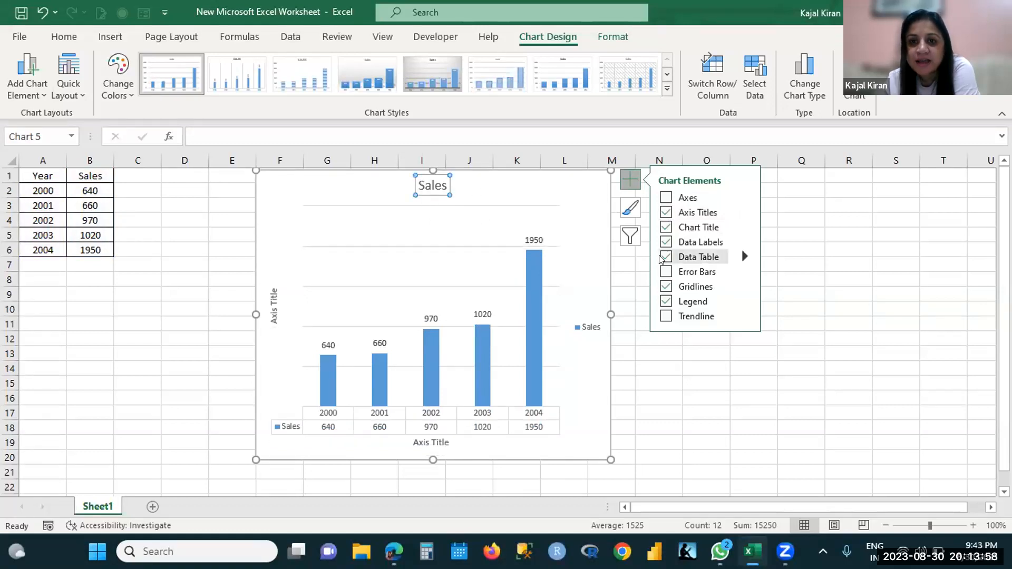
left_click(420, 446)
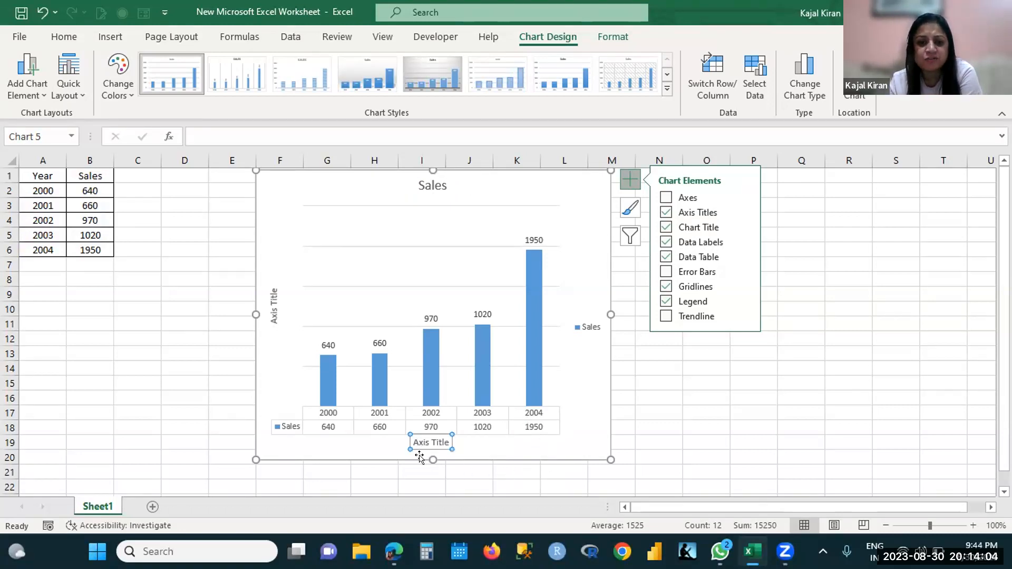
type("Sa")
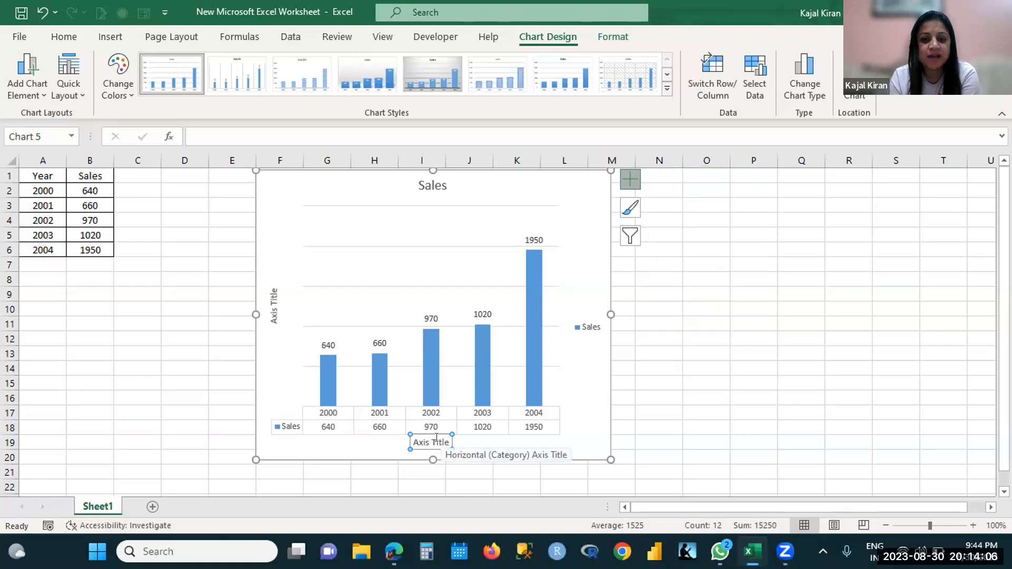
key("Return")
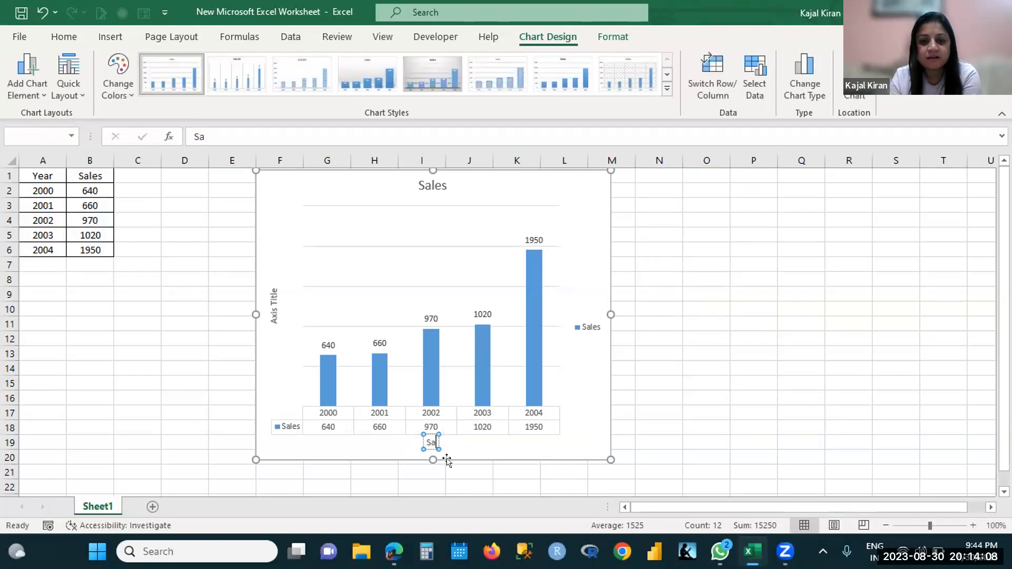
type("les")
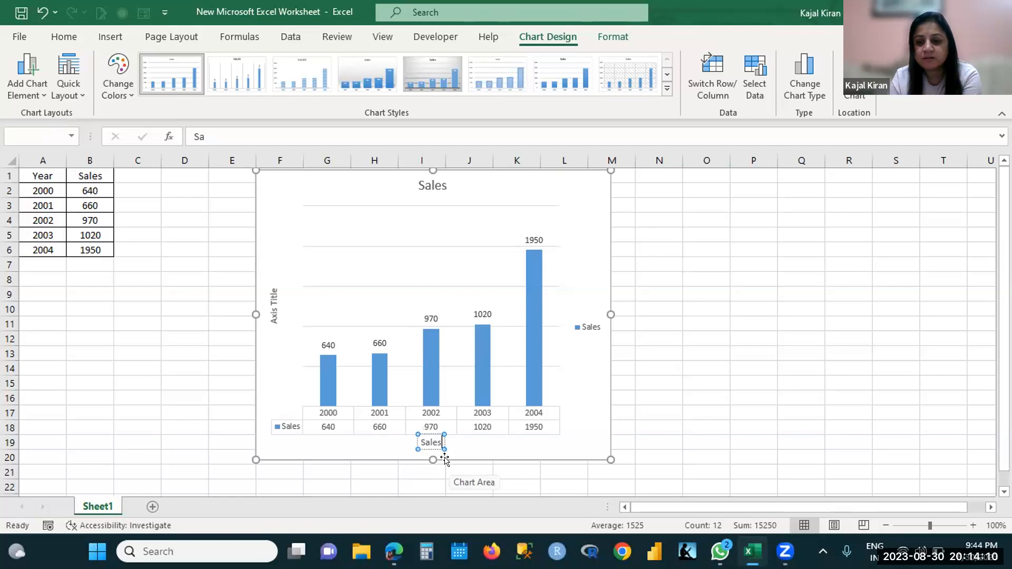
Step: Set the chart's vertical axis title to year
left_click(273, 306)
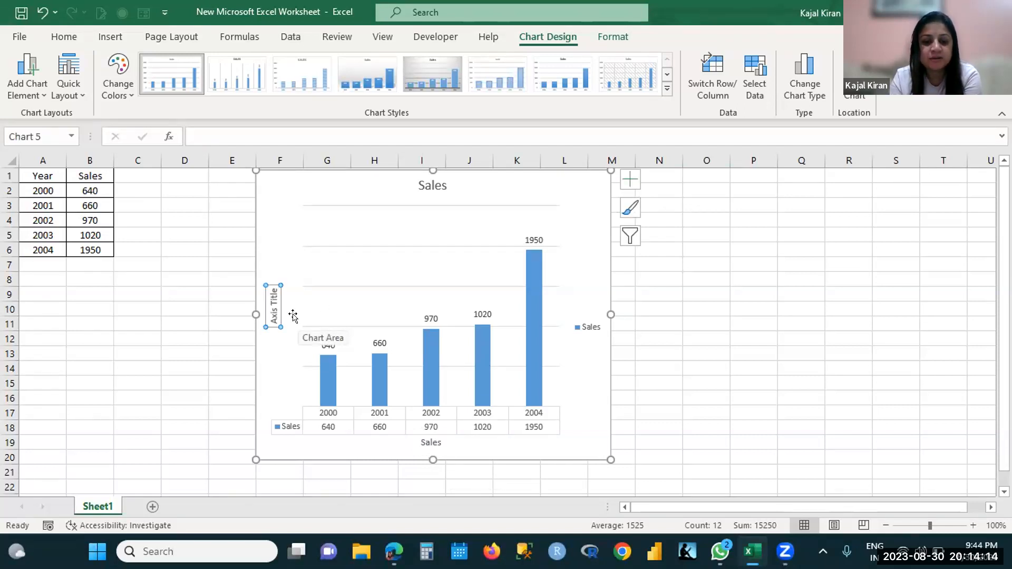
type("year")
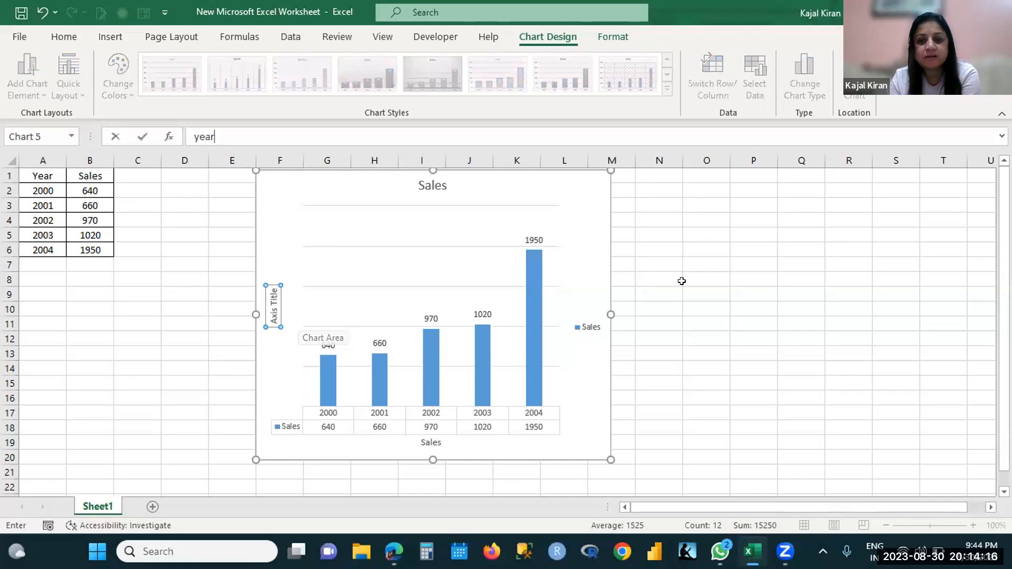
left_click(582, 272)
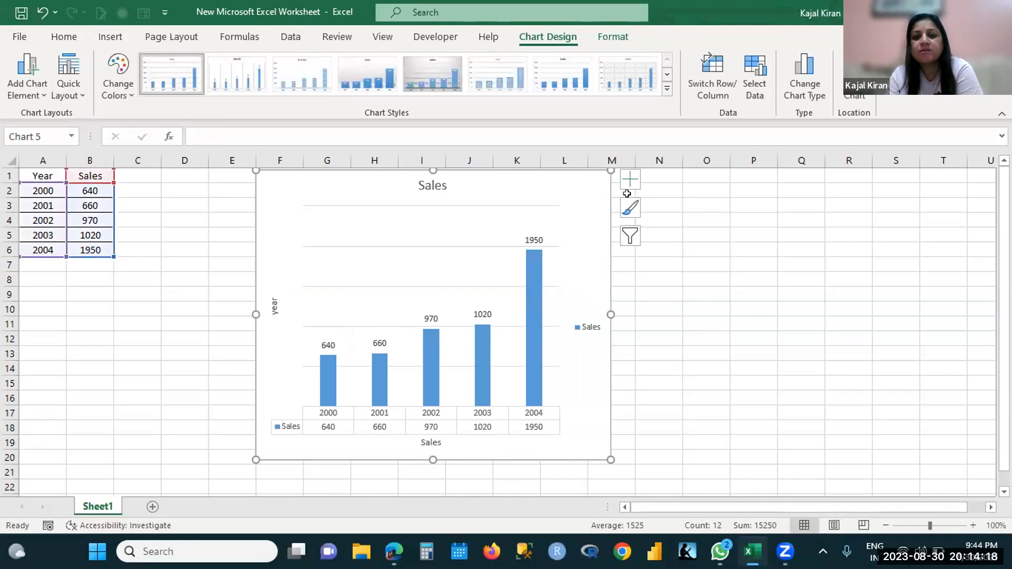
left_click(622, 186)
left_click_drag(569, 232, 572, 232)
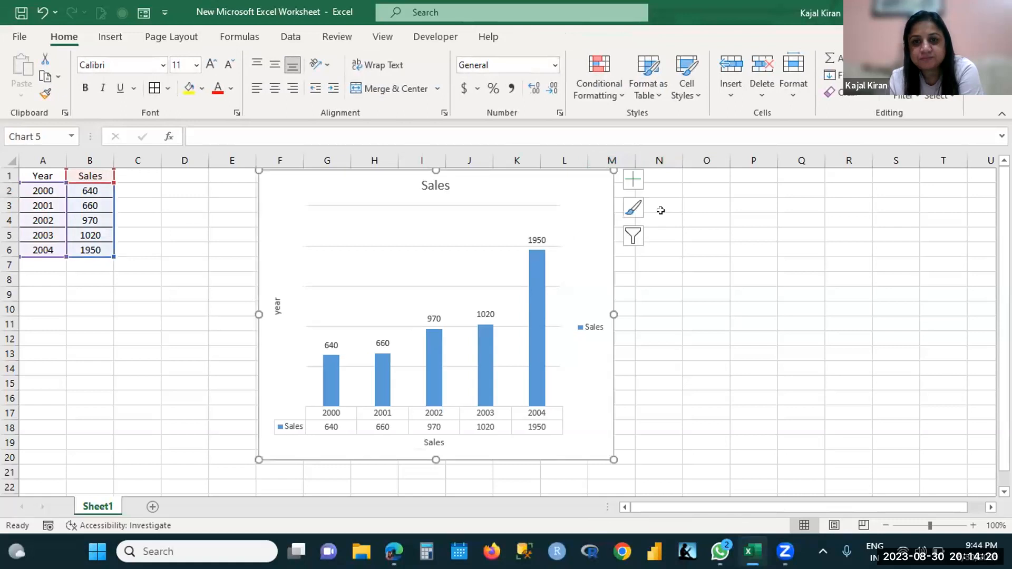
left_click(631, 184)
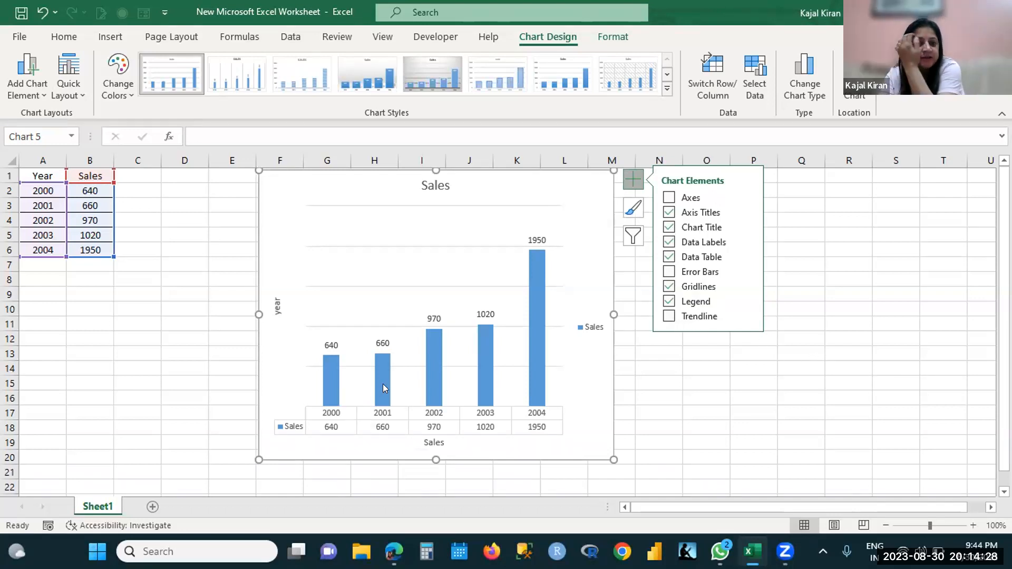
mouse_move(386, 373)
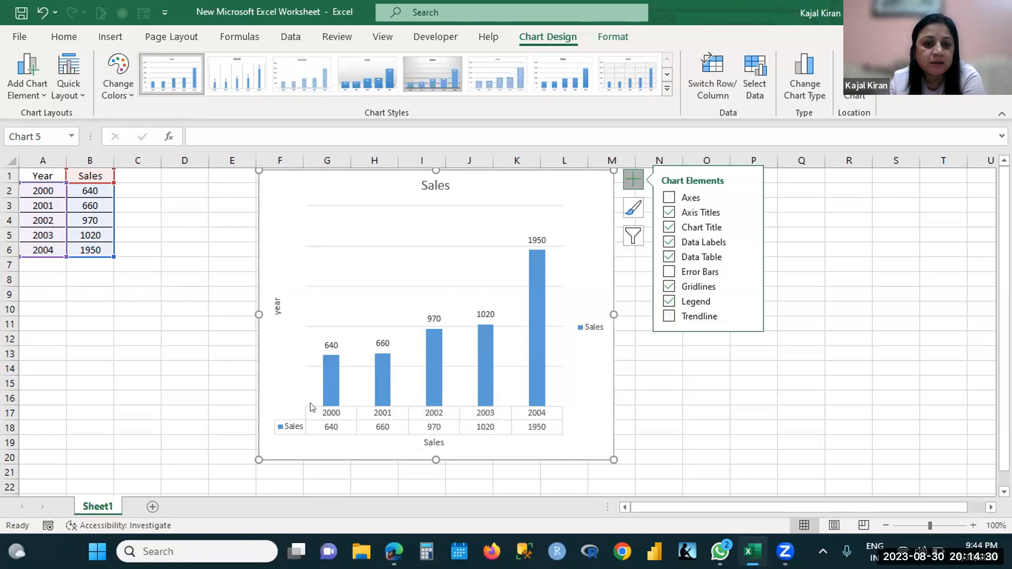
Step: Set the vertical axis title to Sales and the horizontal axis title to Year
left_click(278, 308)
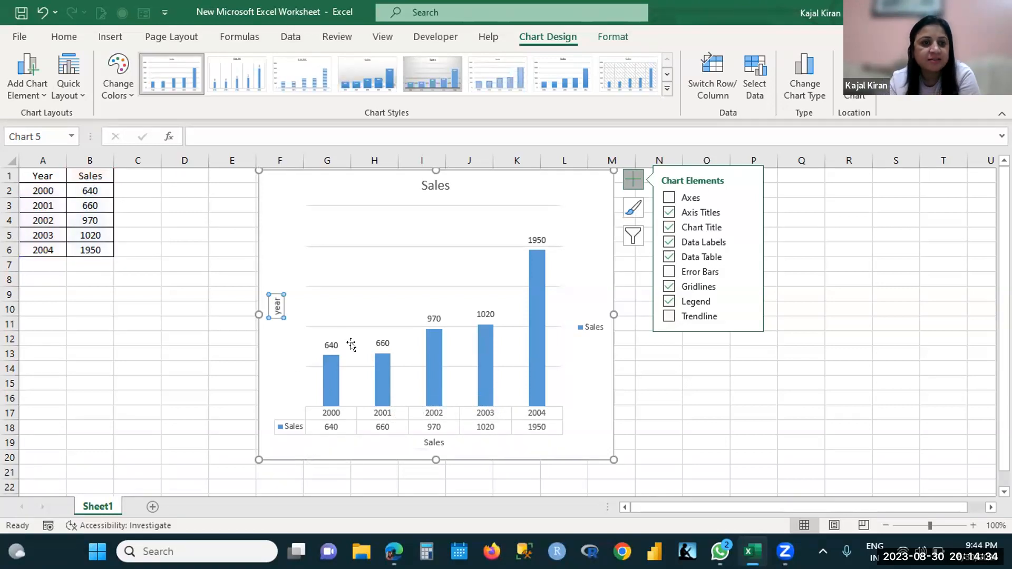
type("Sales")
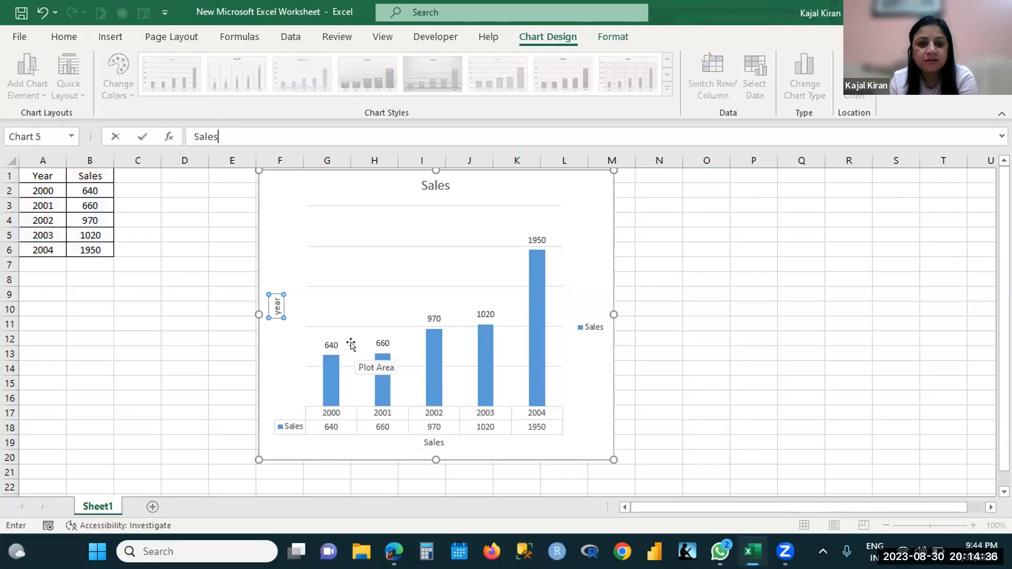
left_click(437, 441)
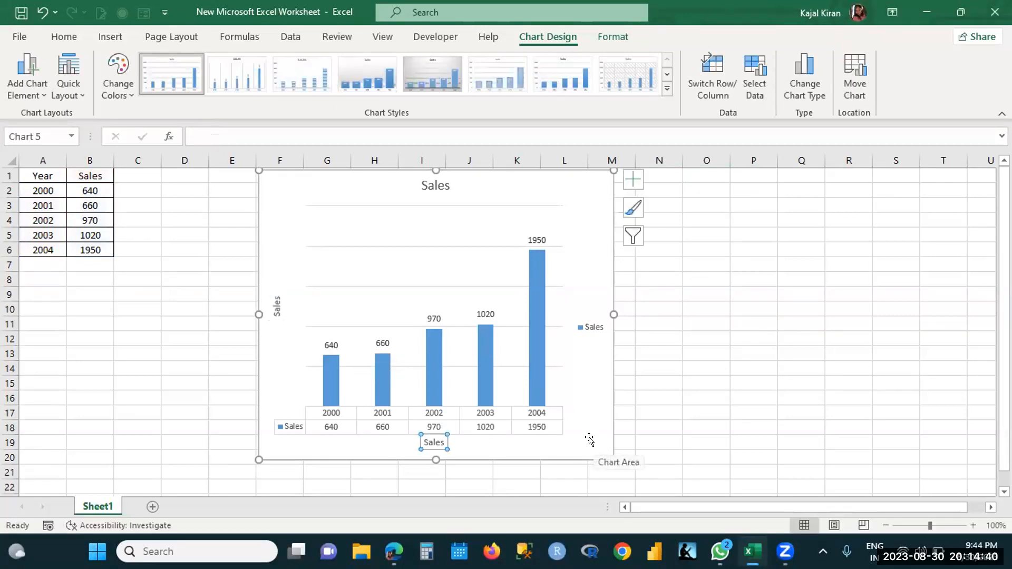
type("Year")
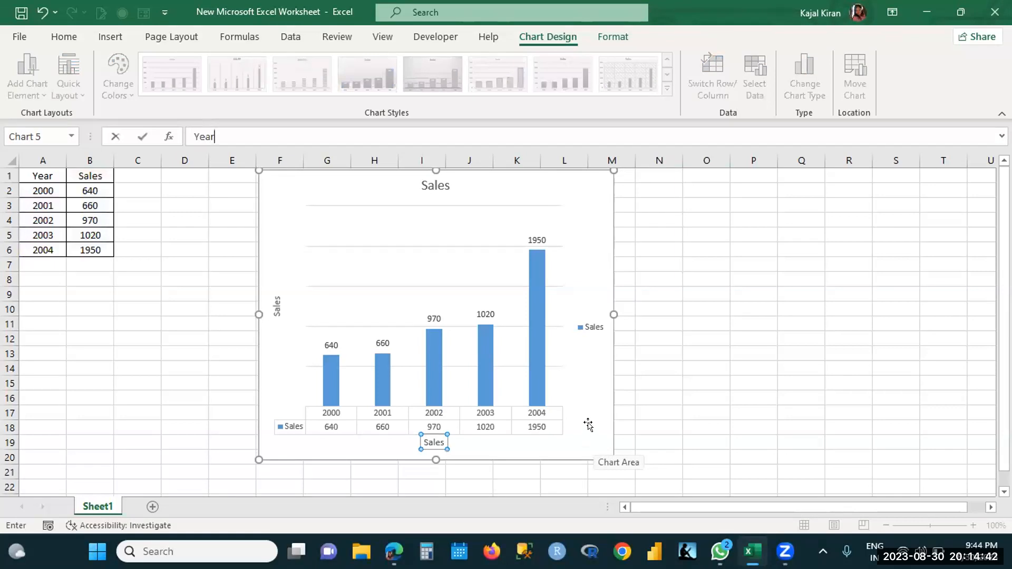
left_click(600, 177)
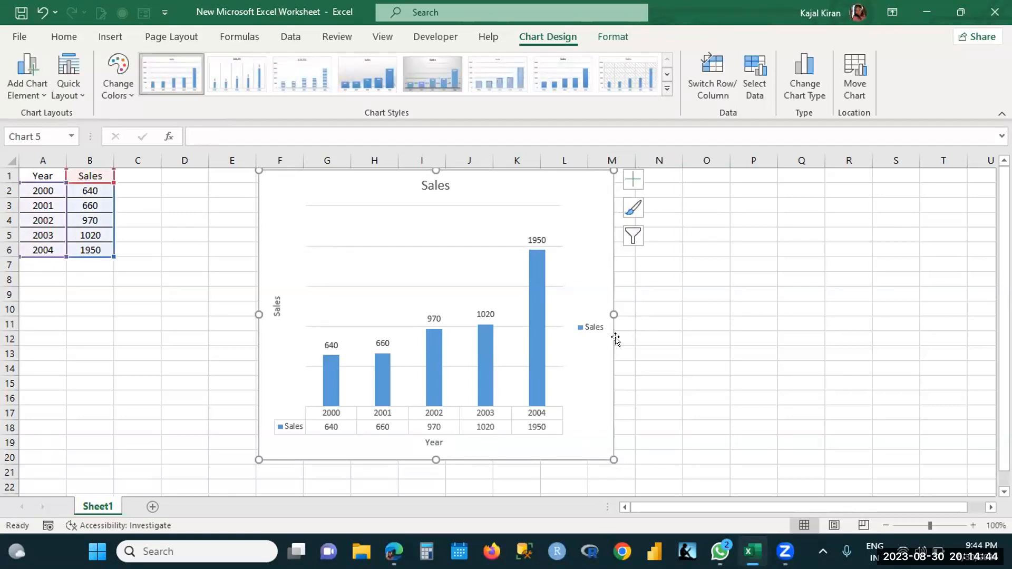
Step: Remove the data table from the Sales chart and show only its primary horizontal axis
left_click(630, 182)
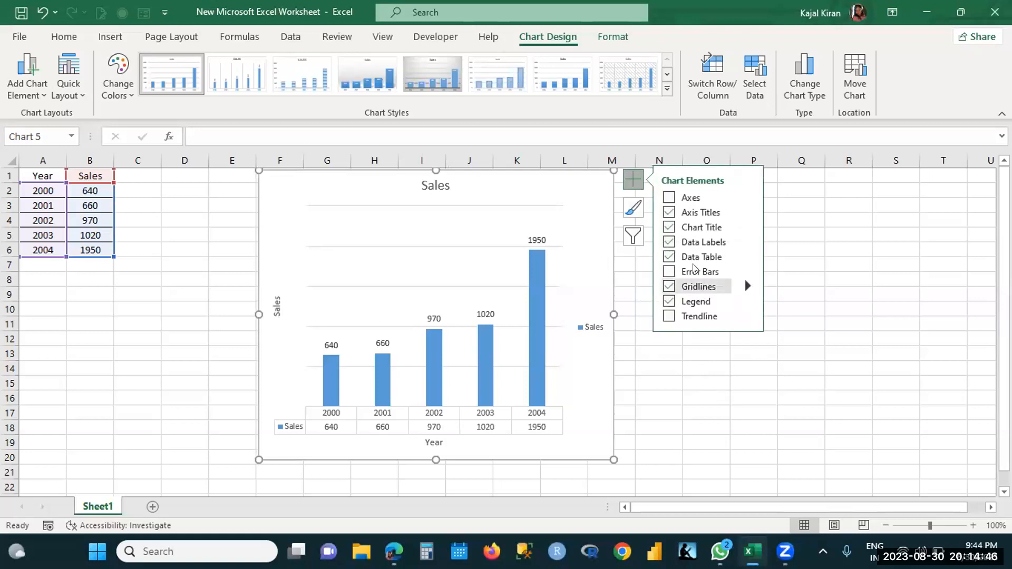
left_click(668, 256)
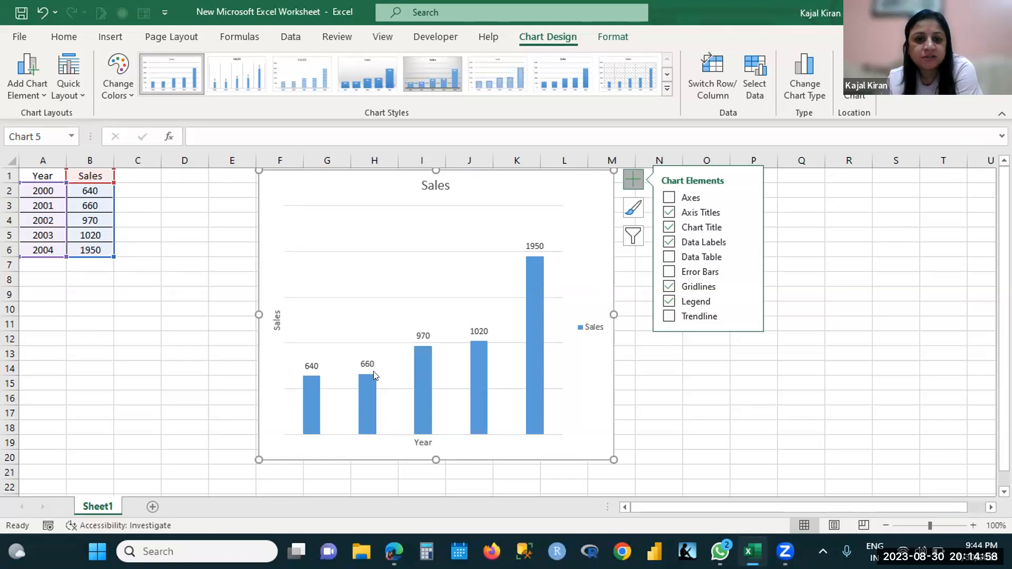
left_click(744, 212)
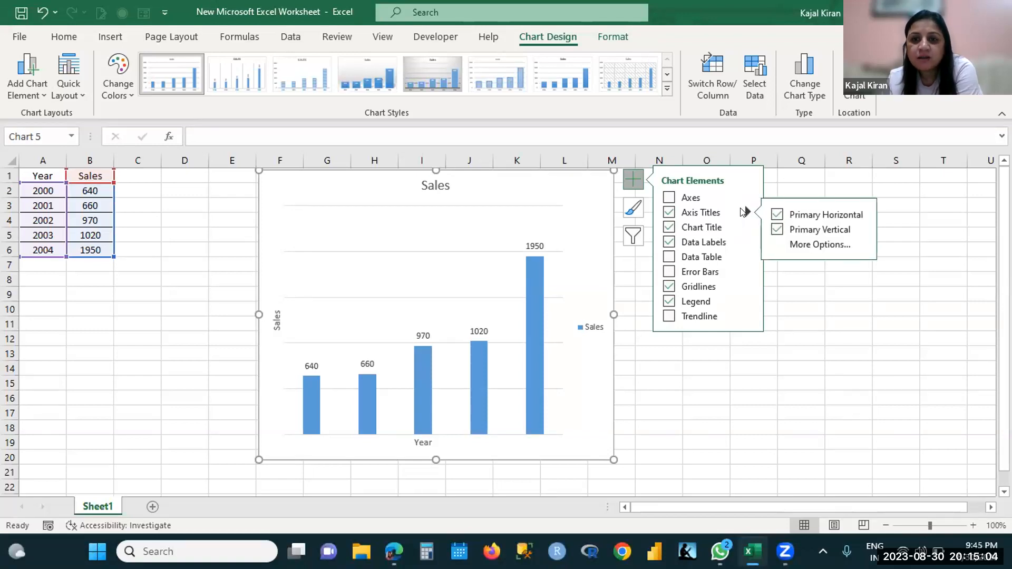
left_click(743, 198)
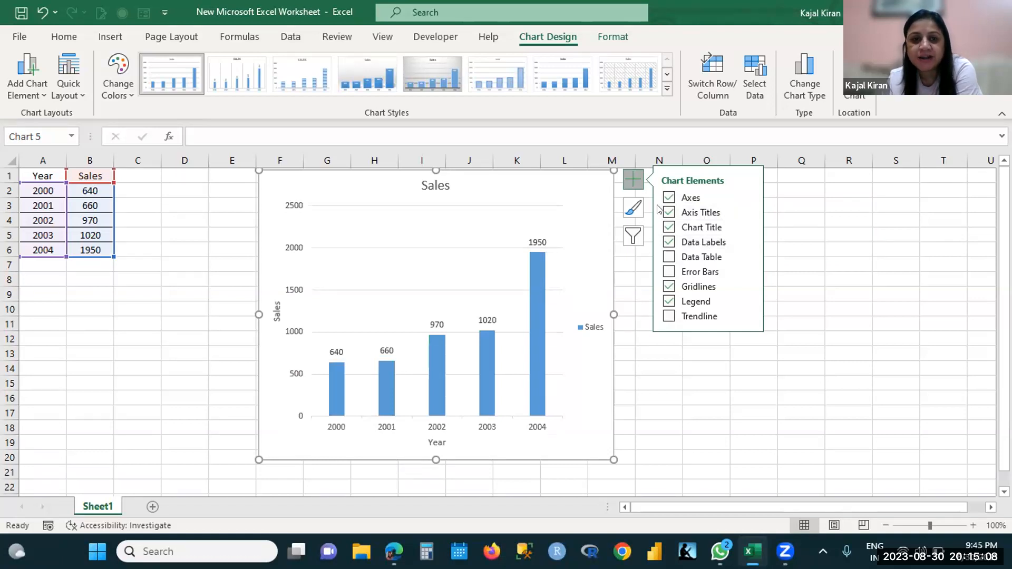
left_click(745, 195)
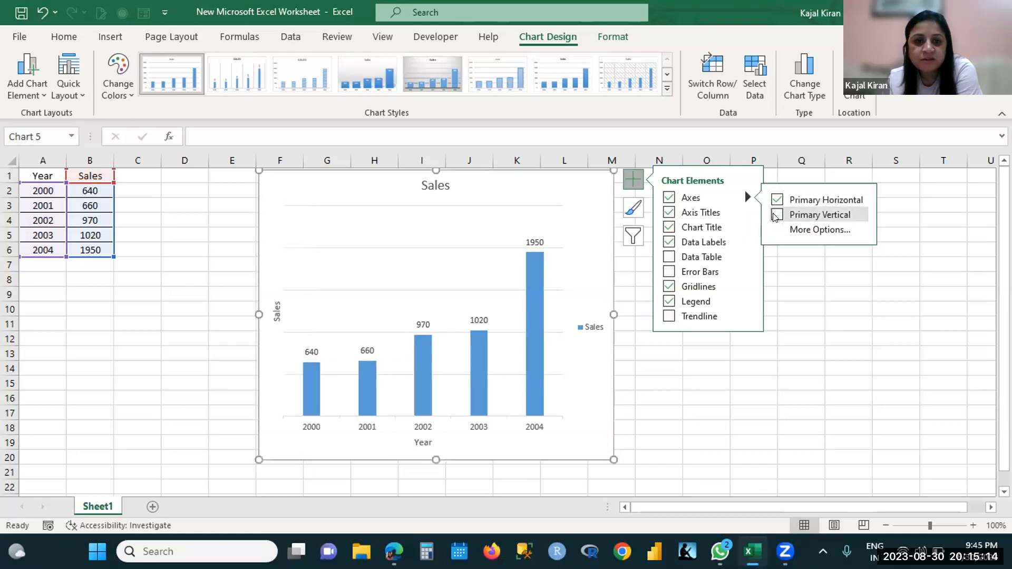
left_click(777, 199)
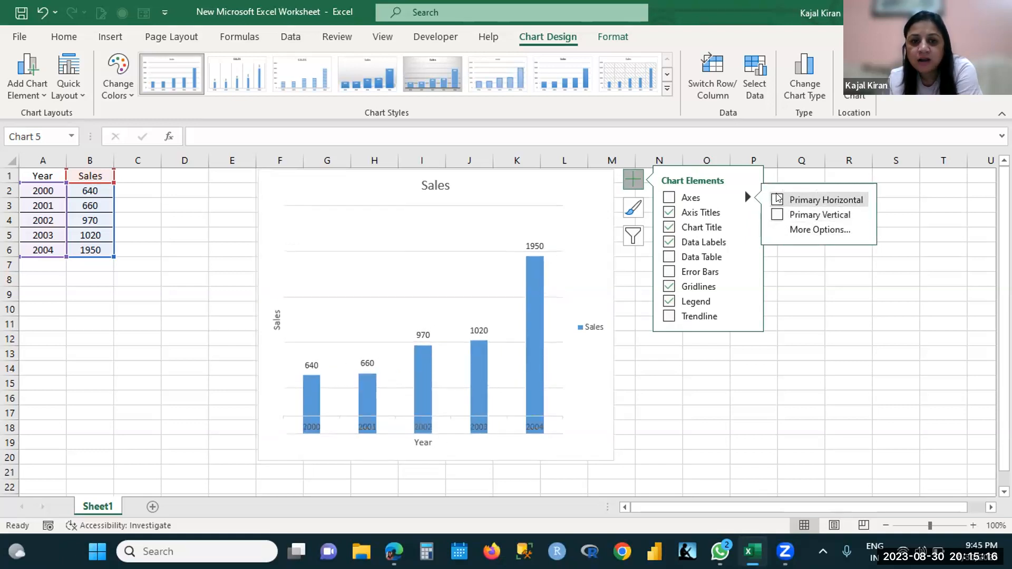
left_click(777, 201)
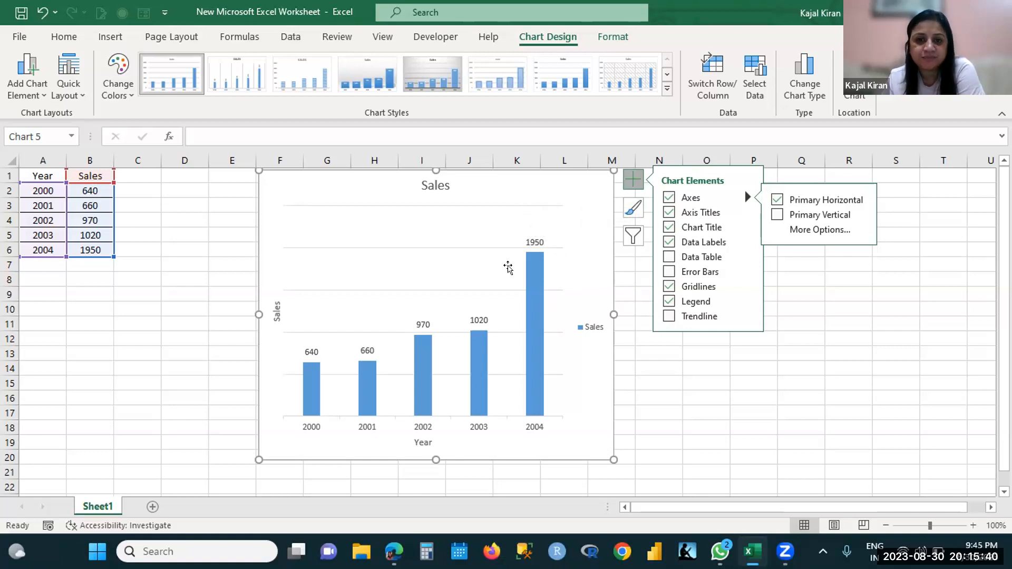
Step: Remove the gridlines from the Sales chart
left_click(668, 288)
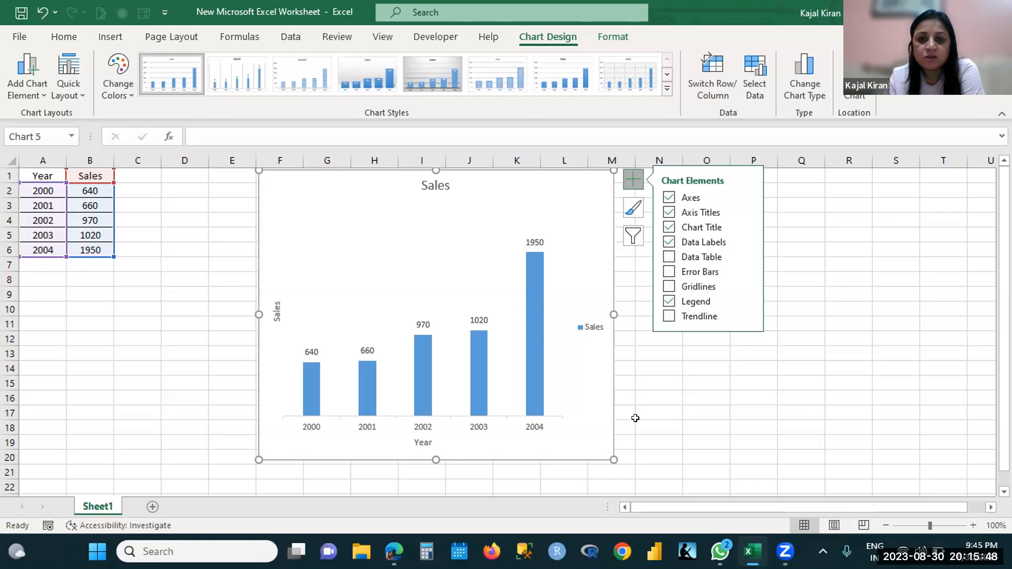
left_click(426, 185)
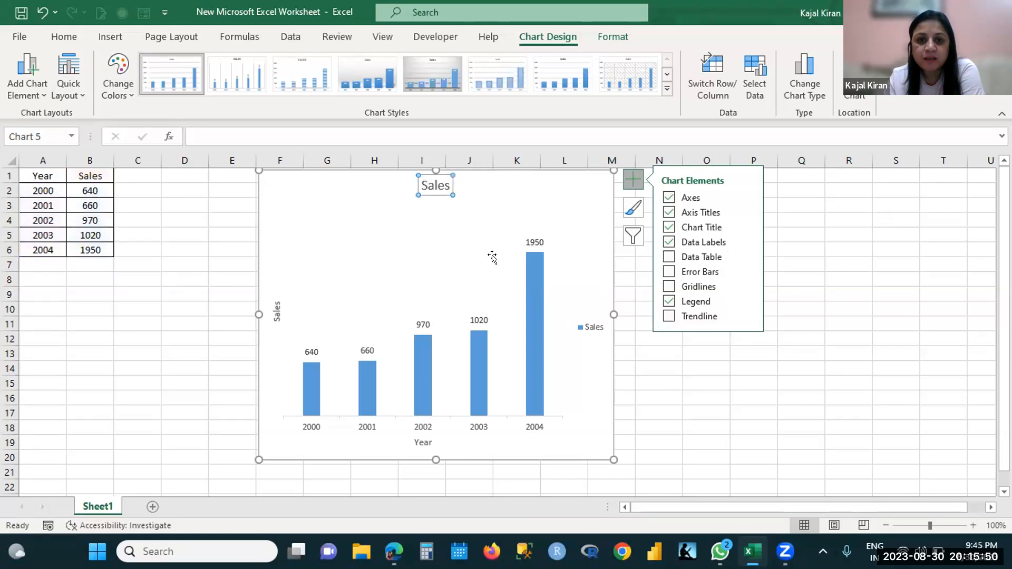
left_click(721, 383)
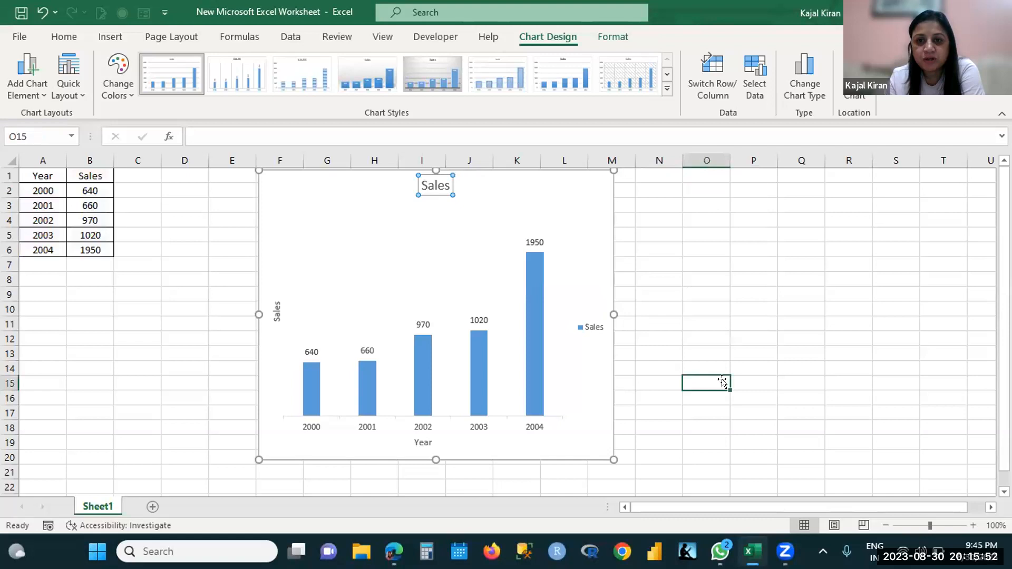
Step: Try the chart style with a grey gradient background and bold title on the Sales chart
left_click(427, 186)
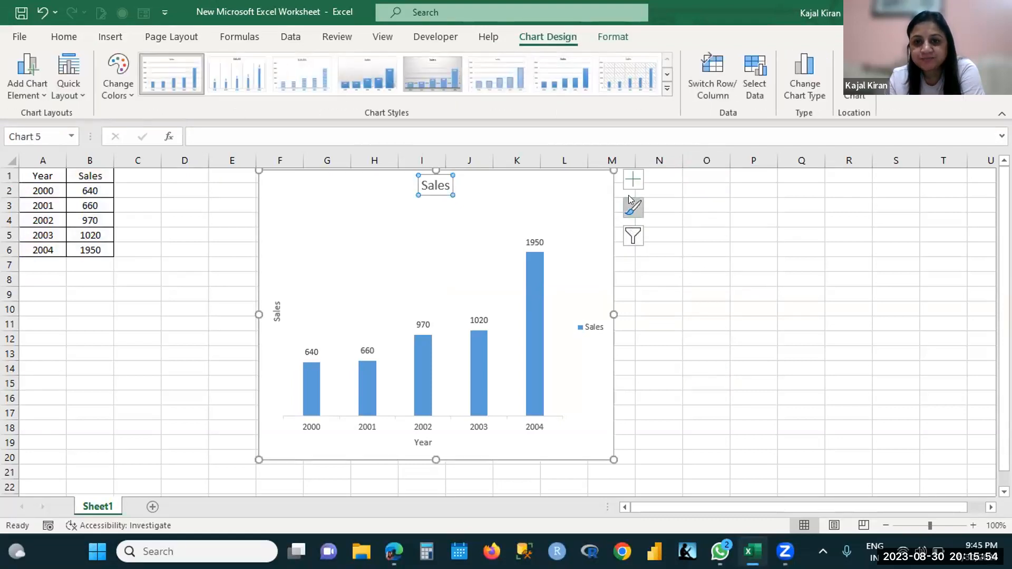
left_click(633, 207)
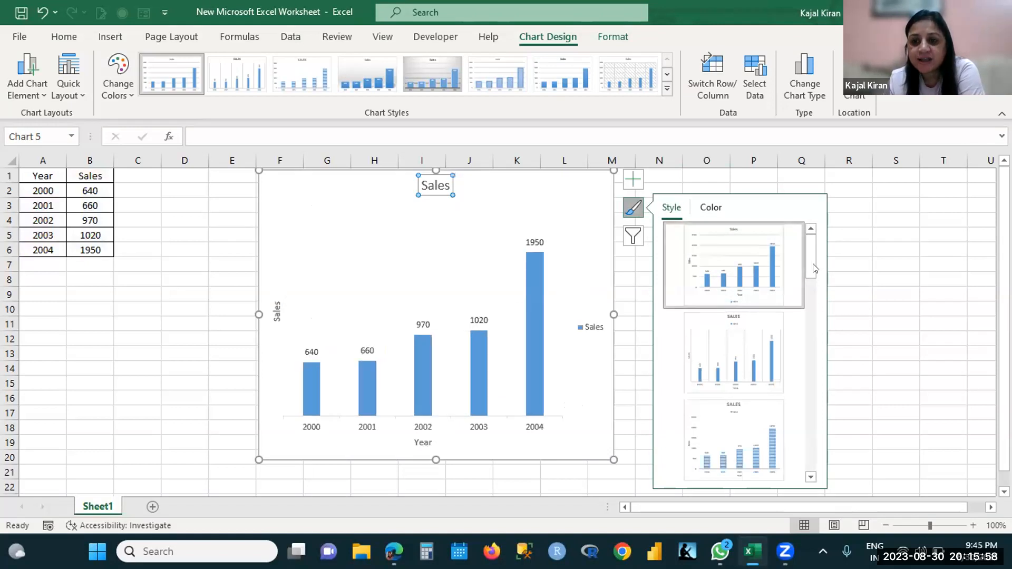
left_click_drag(810, 264, 810, 308)
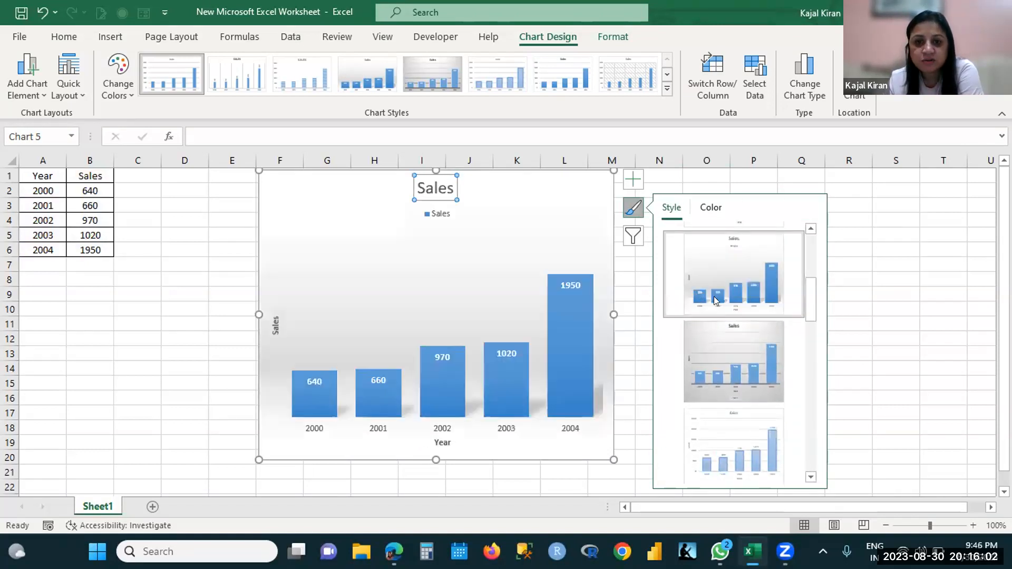
left_click(748, 348)
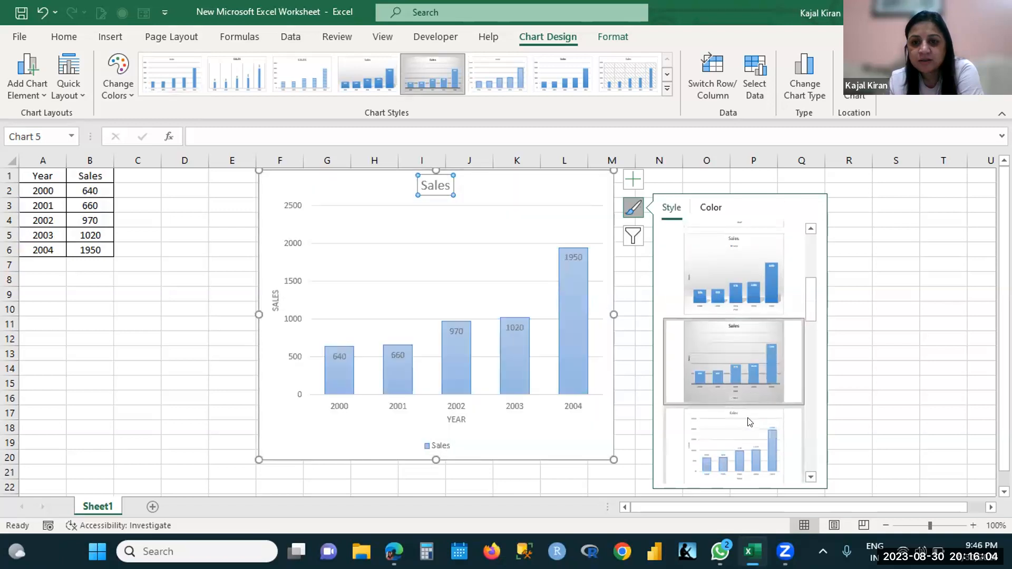
left_click_drag(810, 312, 819, 381)
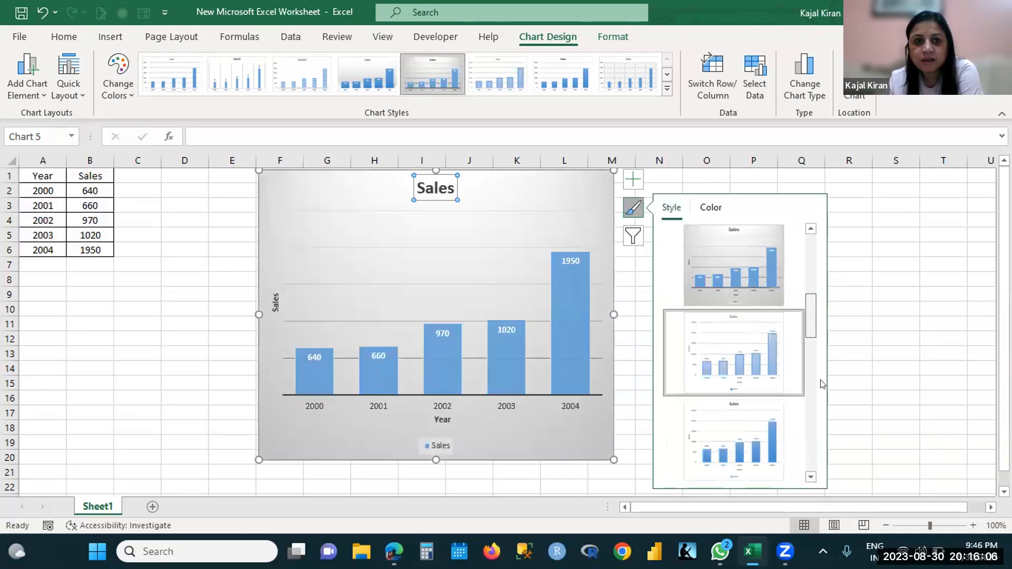
Step: Try several of the light-background chart styles on the Sales chart, starting with the first one
left_click(191, 73)
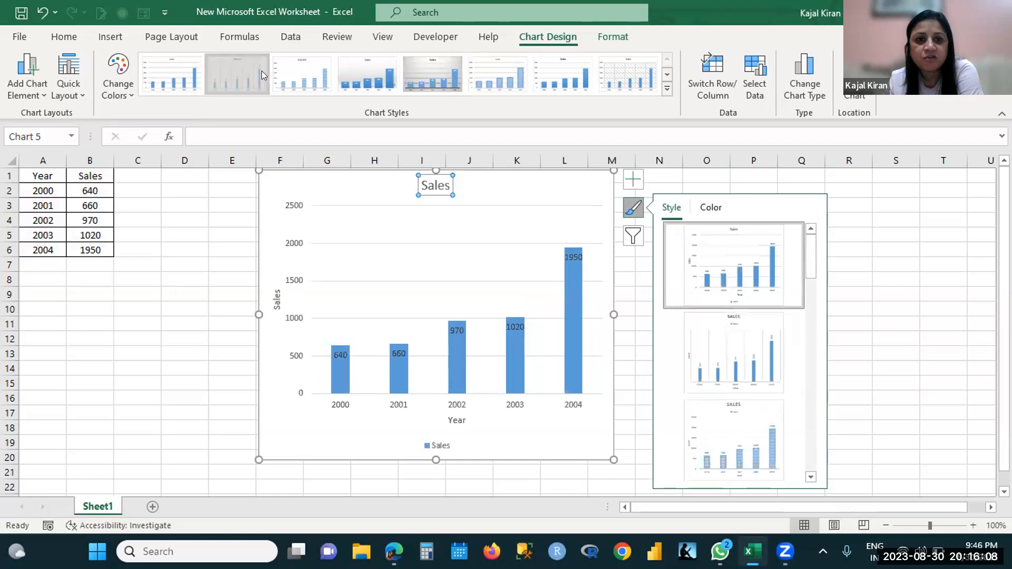
left_click(311, 77)
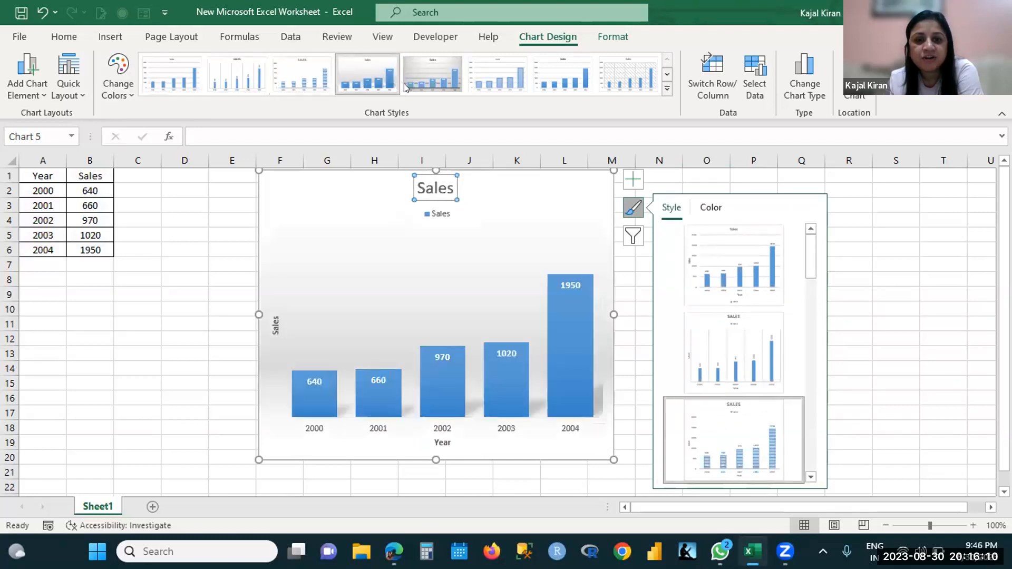
left_click(479, 72)
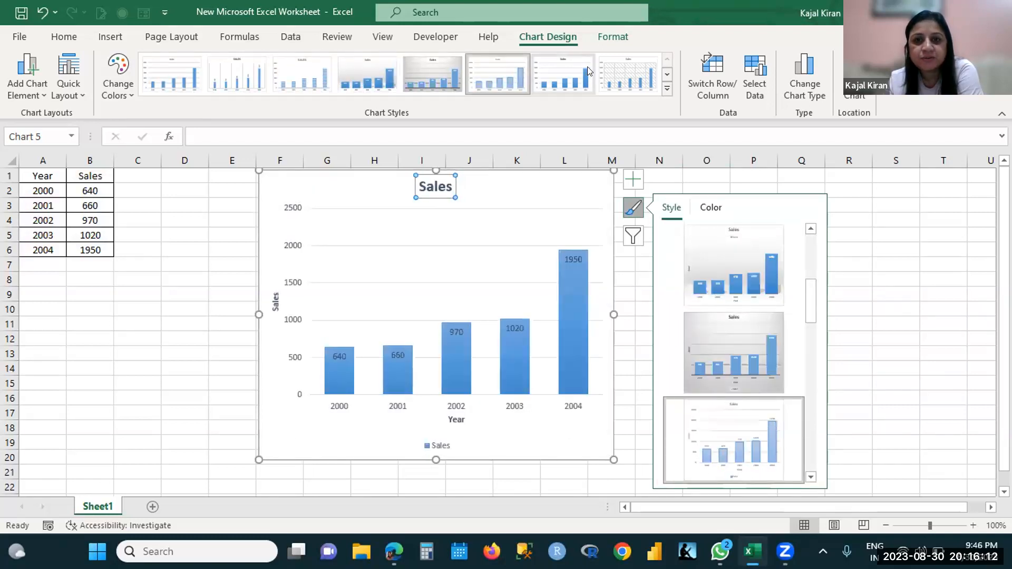
left_click(666, 75)
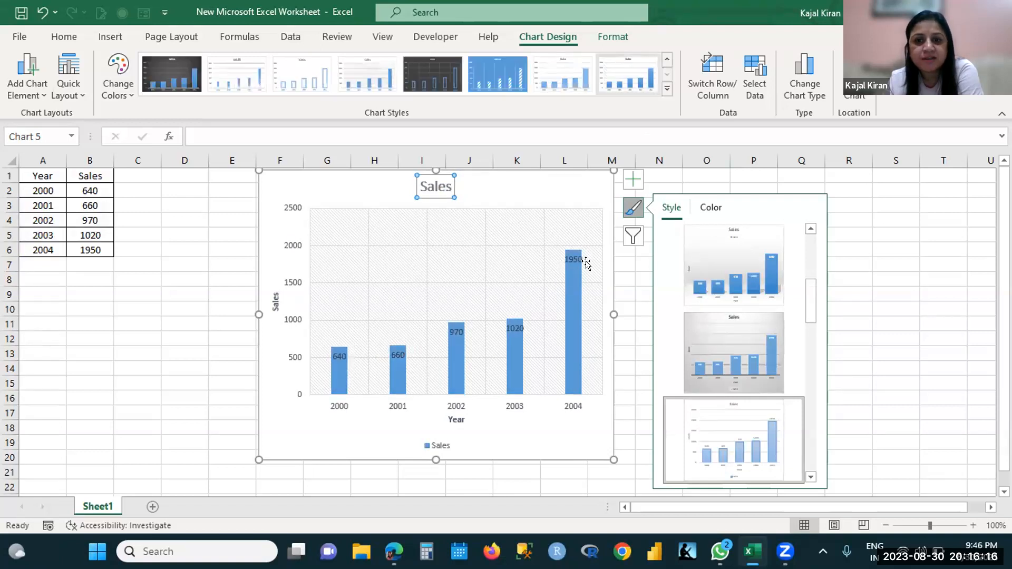
Step: Apply the chart style with pale blue wide bars and a white background to the Sales chart
left_click_drag(812, 304, 824, 481)
left_click(750, 383)
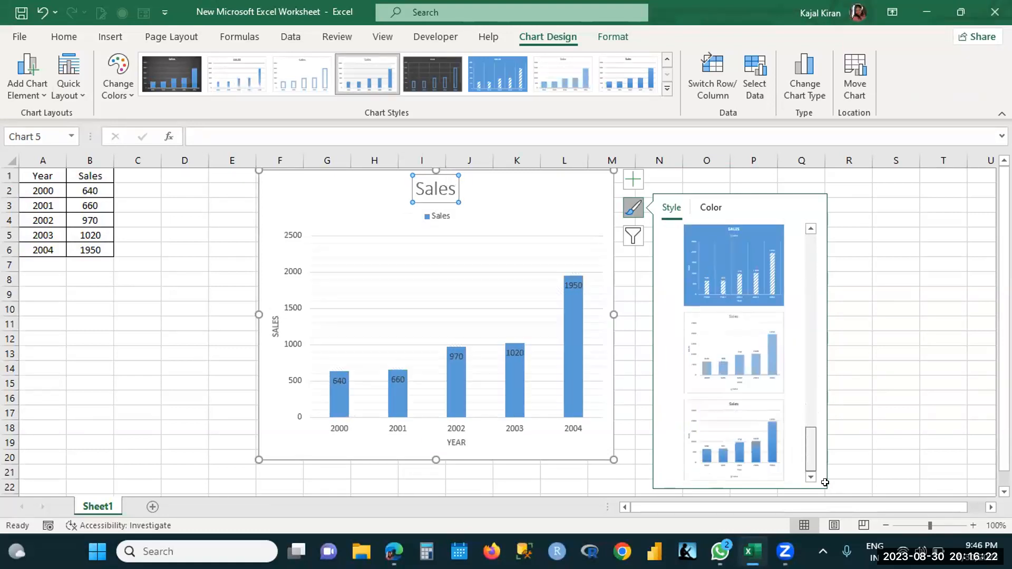
left_click(717, 363)
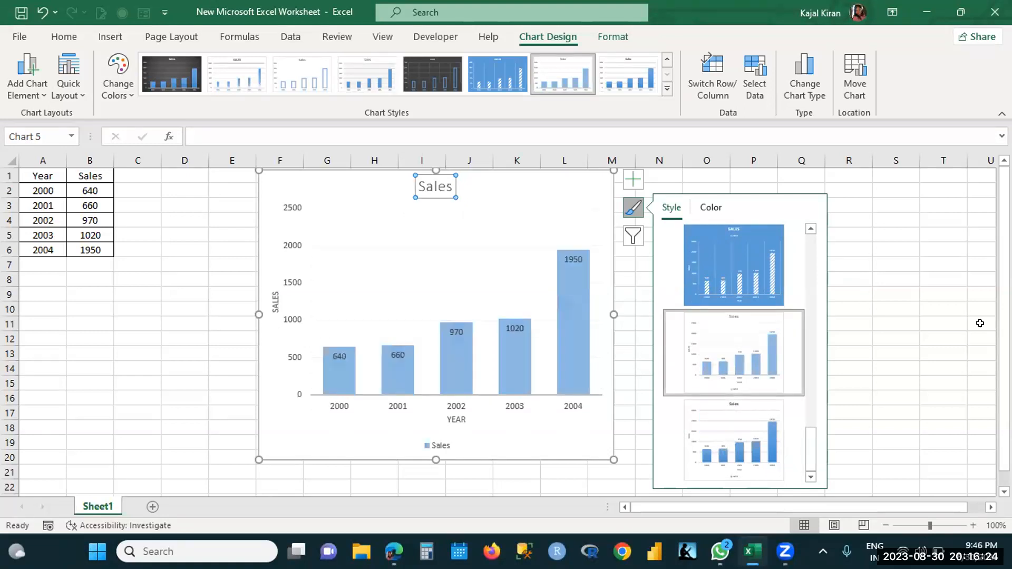
left_click(633, 207)
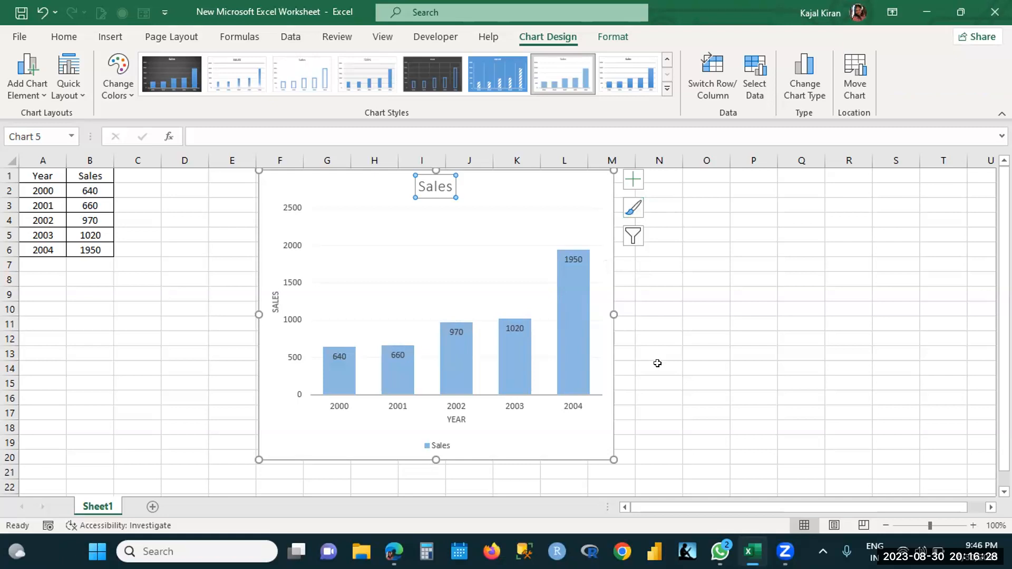
Step: Apply the monochromatic green palette running from light to dark green to the Sales chart
left_click(632, 207)
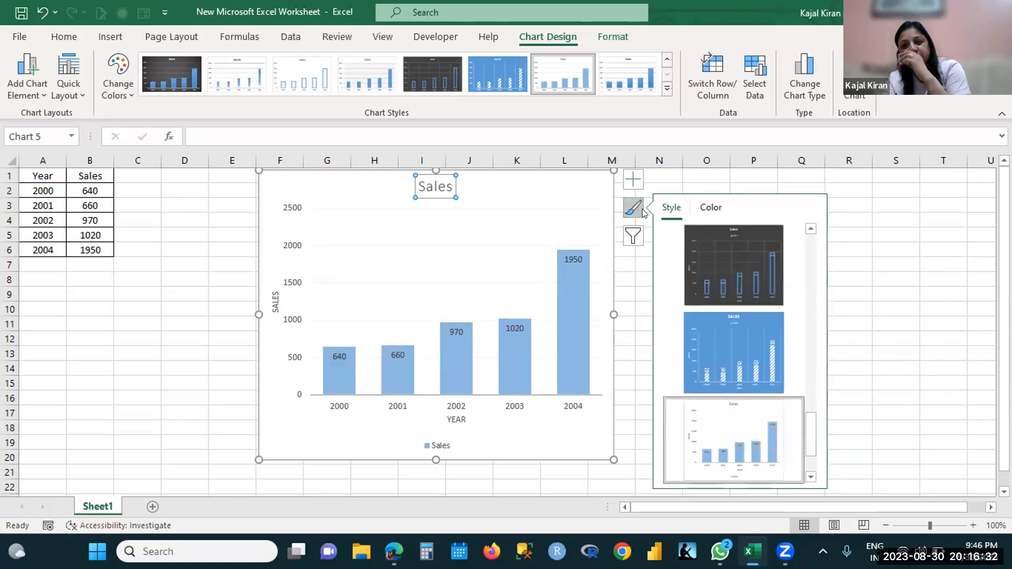
left_click(709, 208)
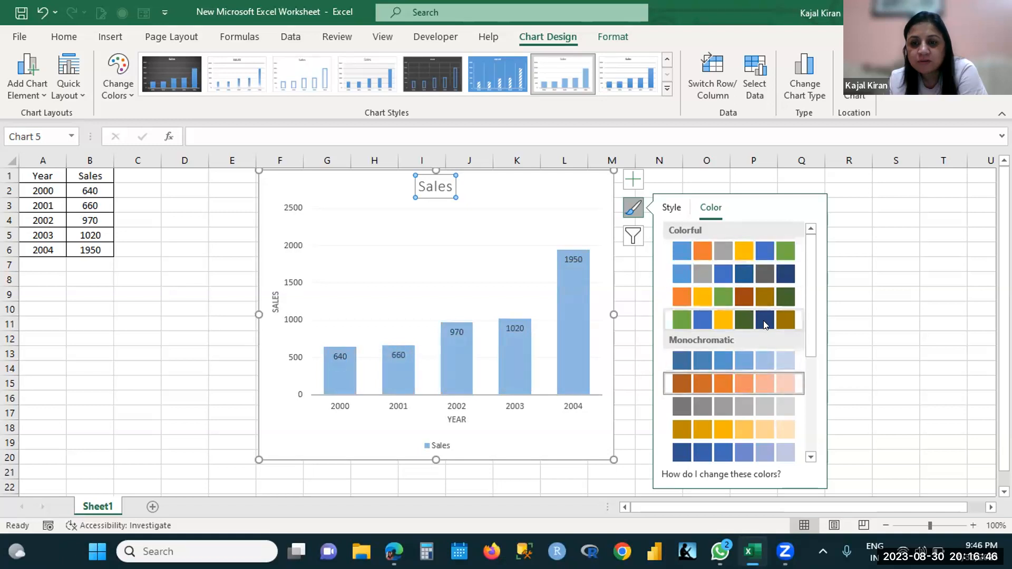
scroll(782, 332, "down", 3)
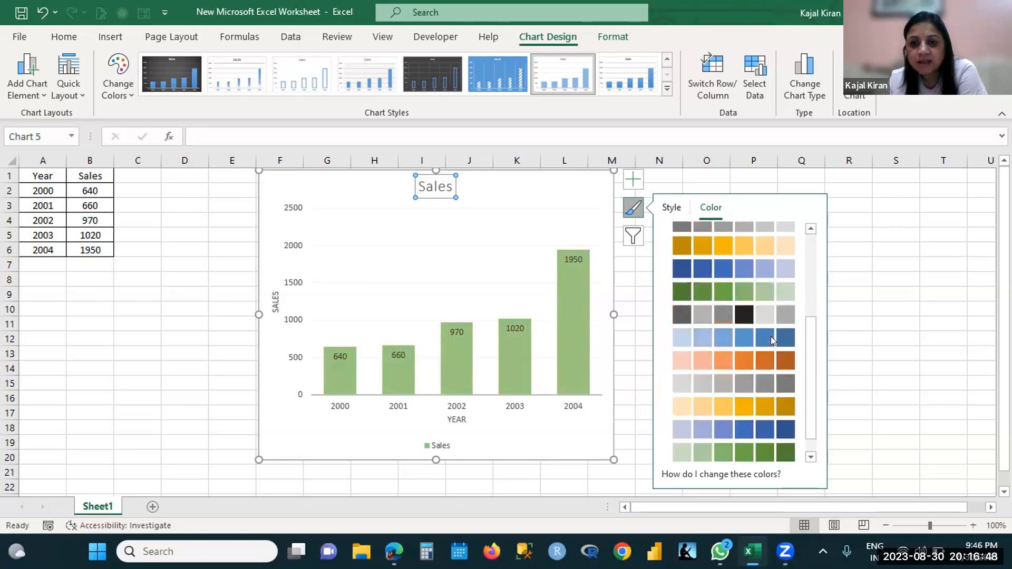
left_click(725, 444)
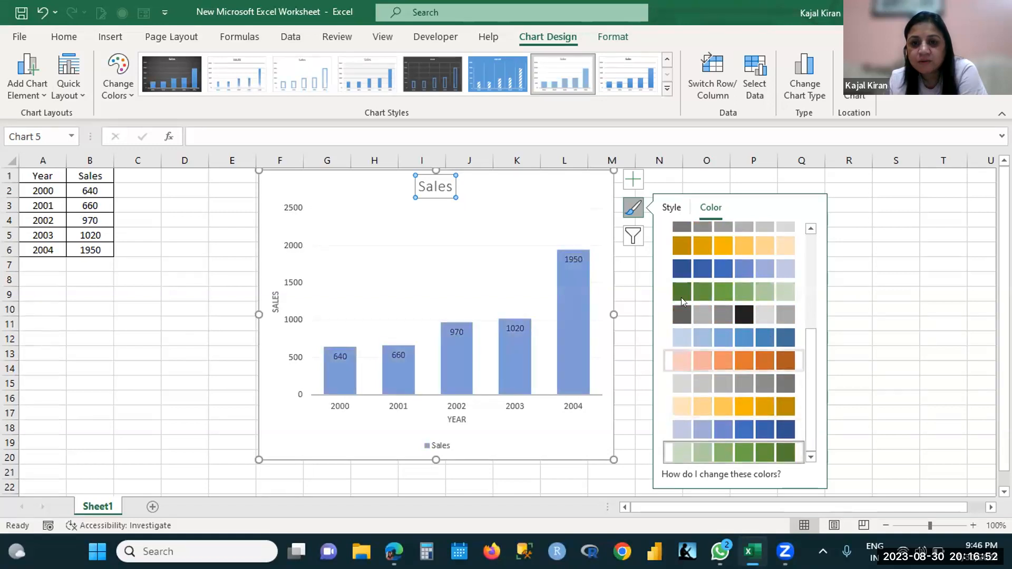
left_click(569, 212)
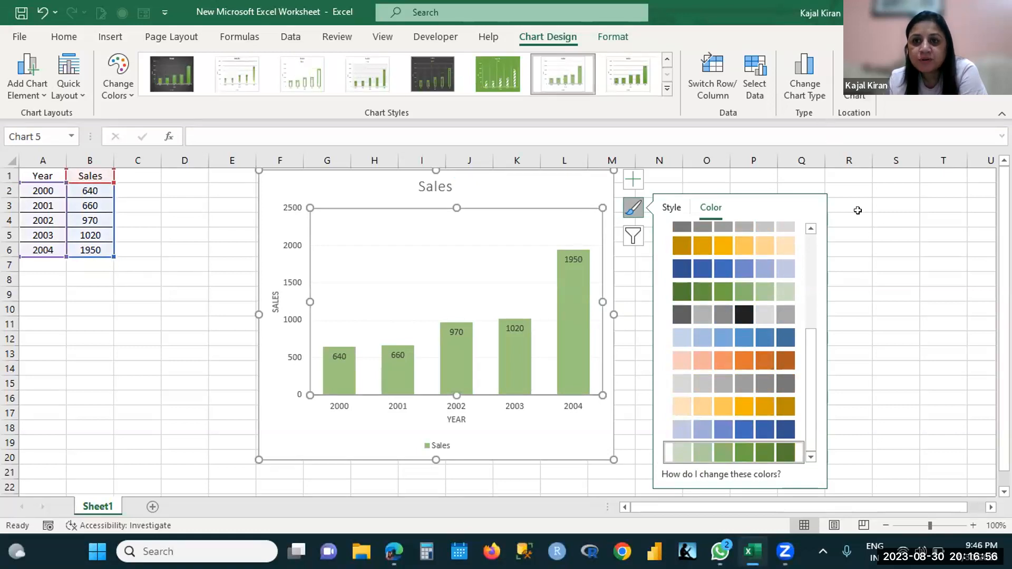
Step: Open the chart area's formatting options and examine the text fill, text outline and text effects settings
double_click(568, 221)
left_click(634, 200)
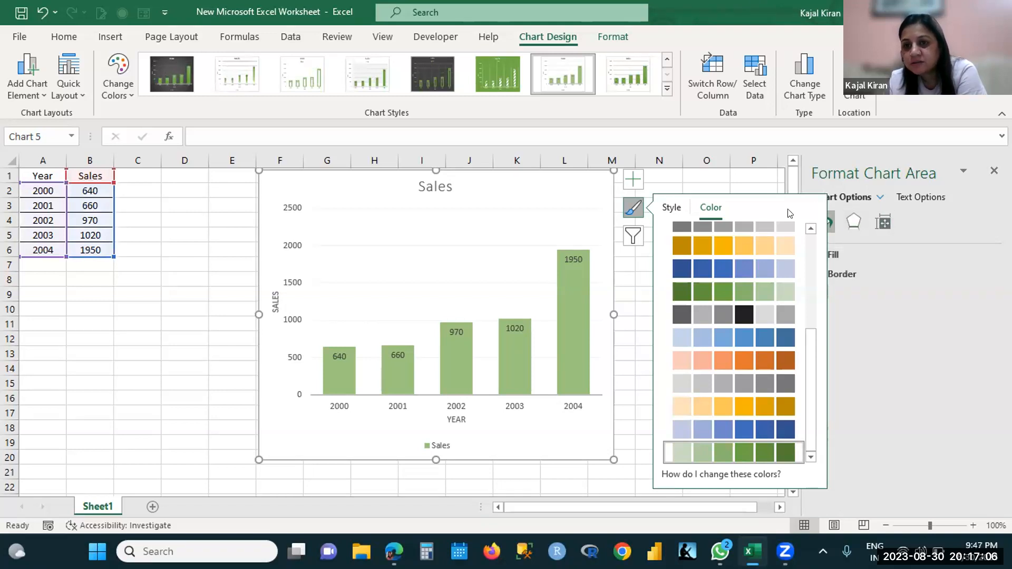
left_click(671, 207)
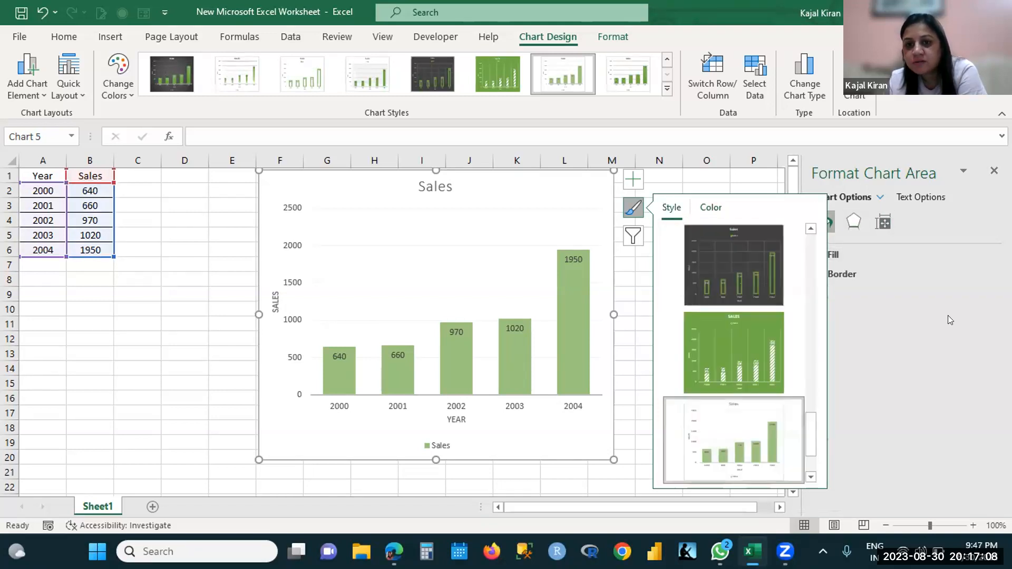
left_click(920, 197)
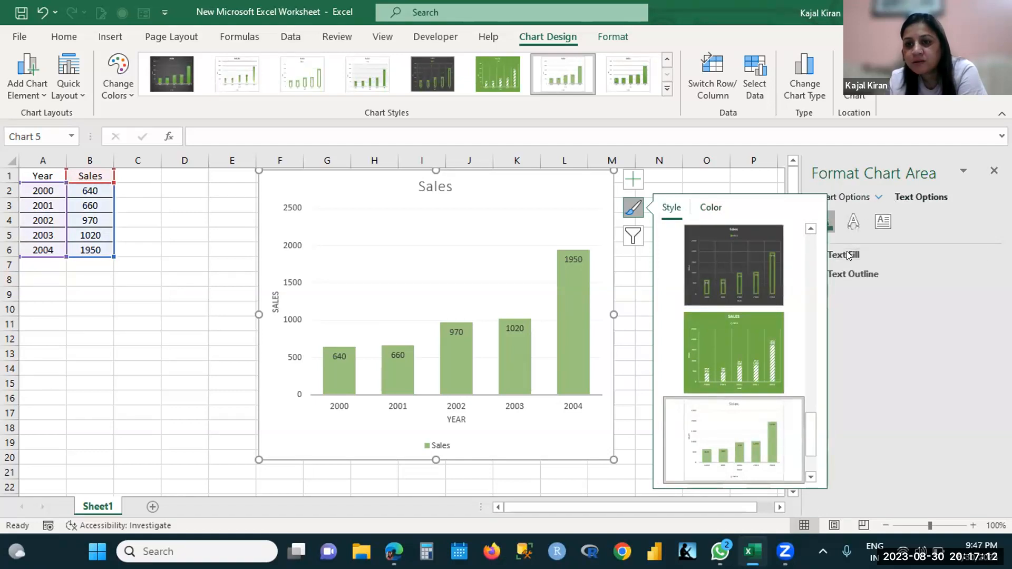
left_click(850, 223)
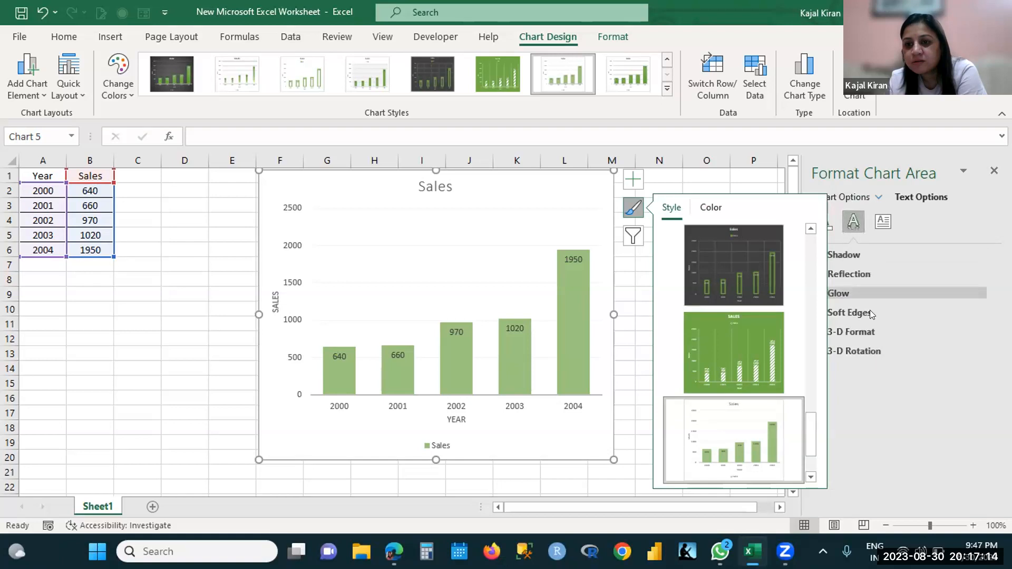
left_click(842, 197)
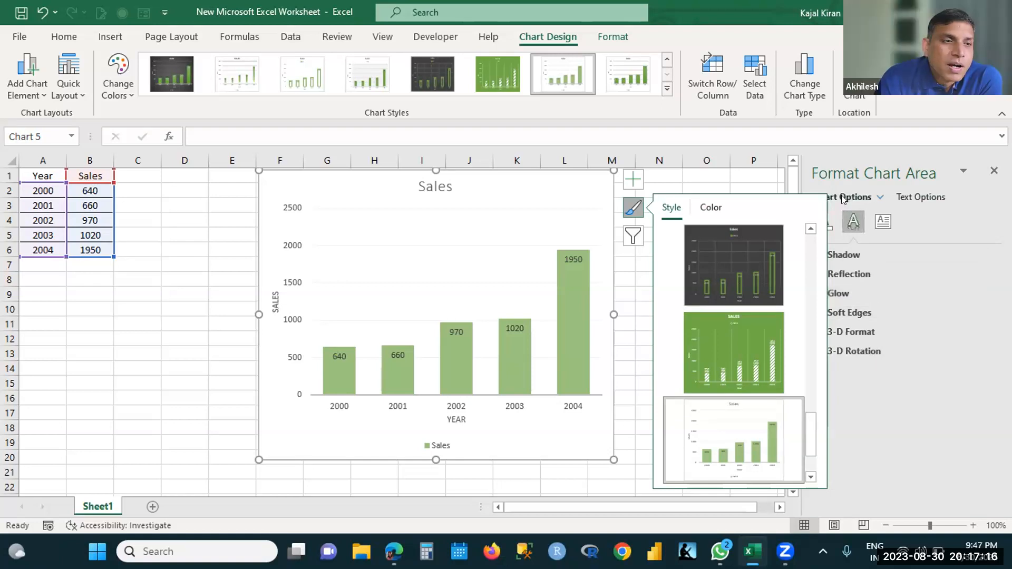
left_click(520, 484)
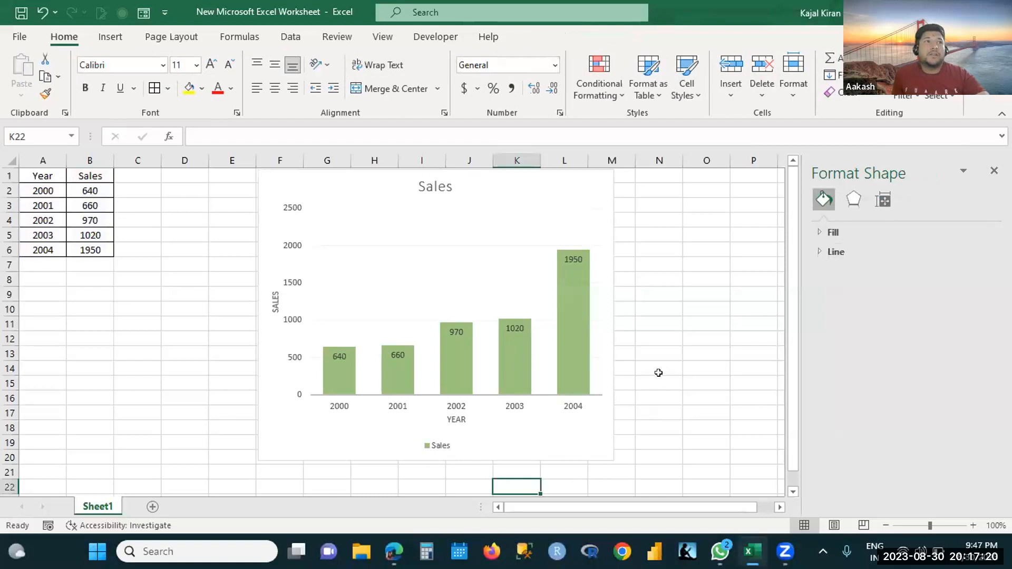
Step: Switch the Sales chart's legend off and on twice to compare the chart with and without it
left_click(597, 186)
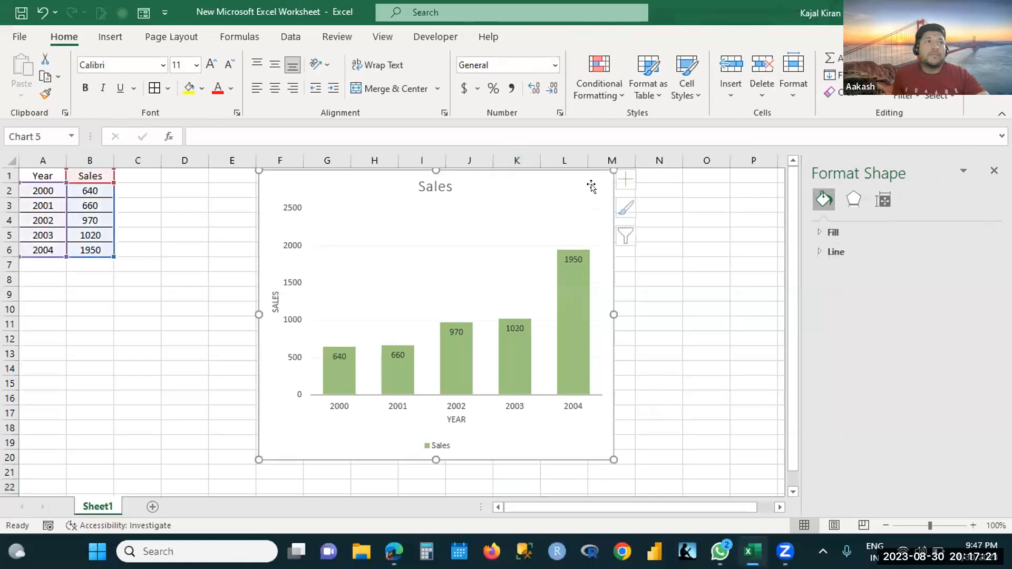
left_click(627, 191)
left_click(622, 177)
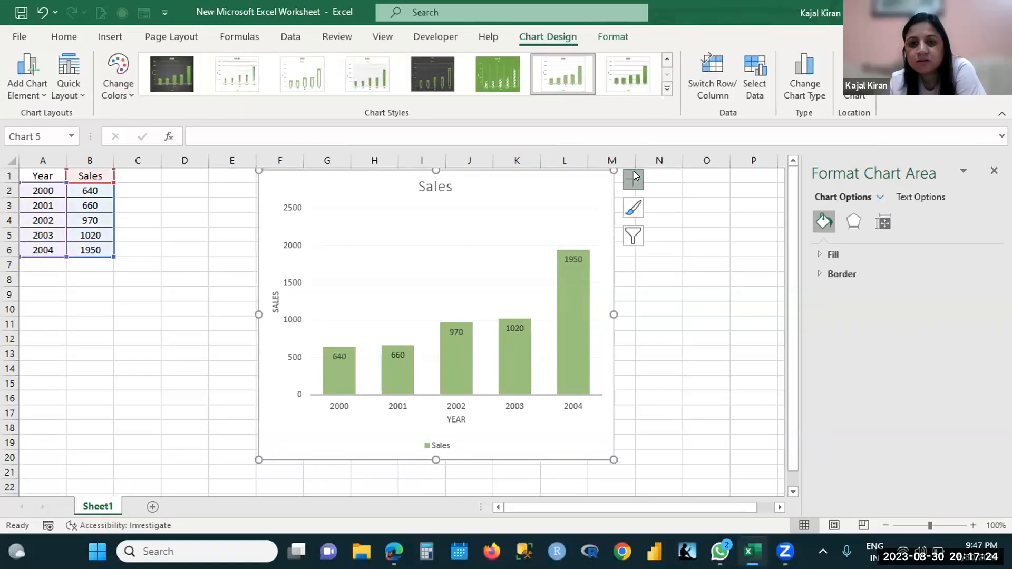
left_click(633, 179)
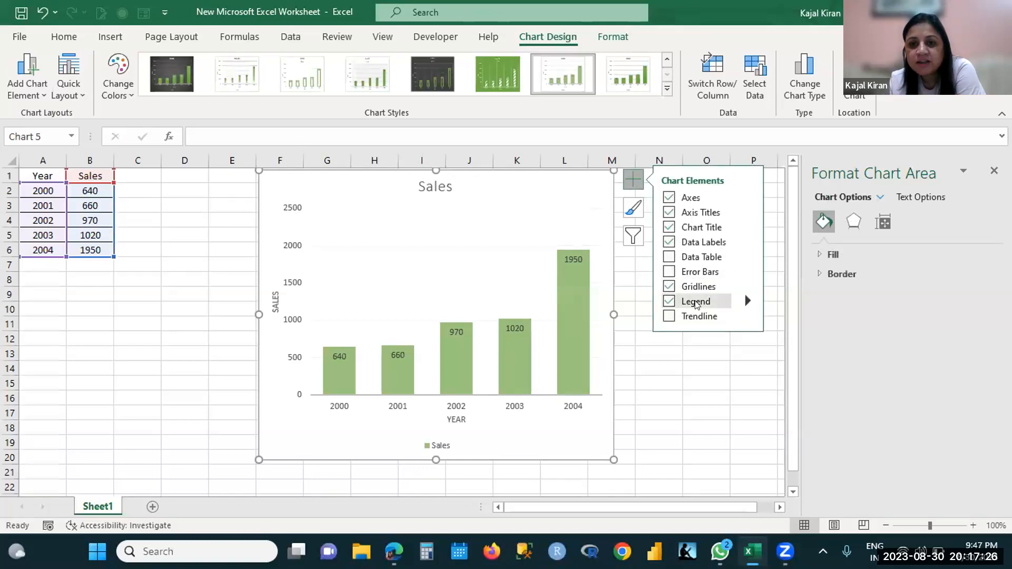
left_click(668, 302)
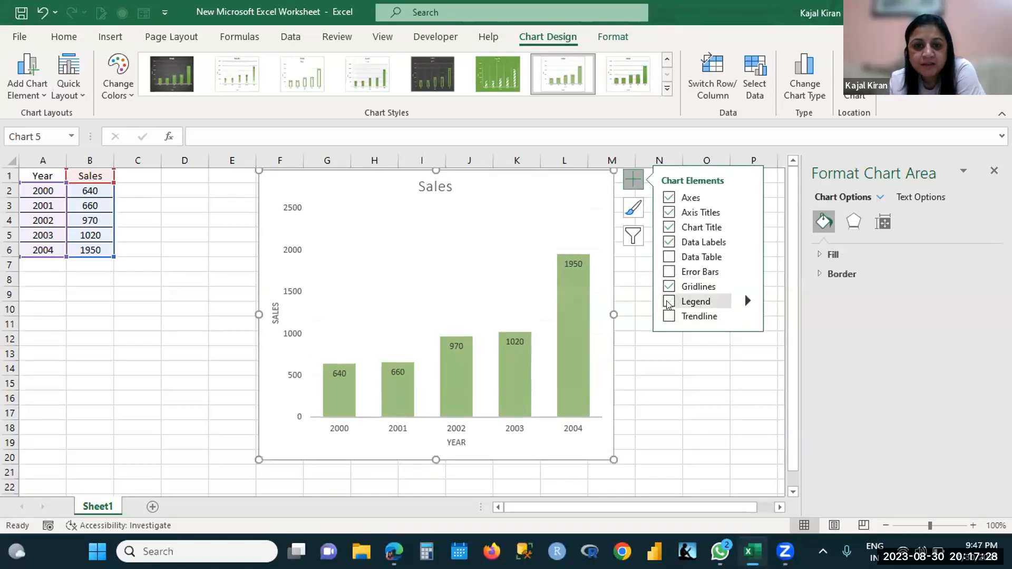
left_click(669, 302)
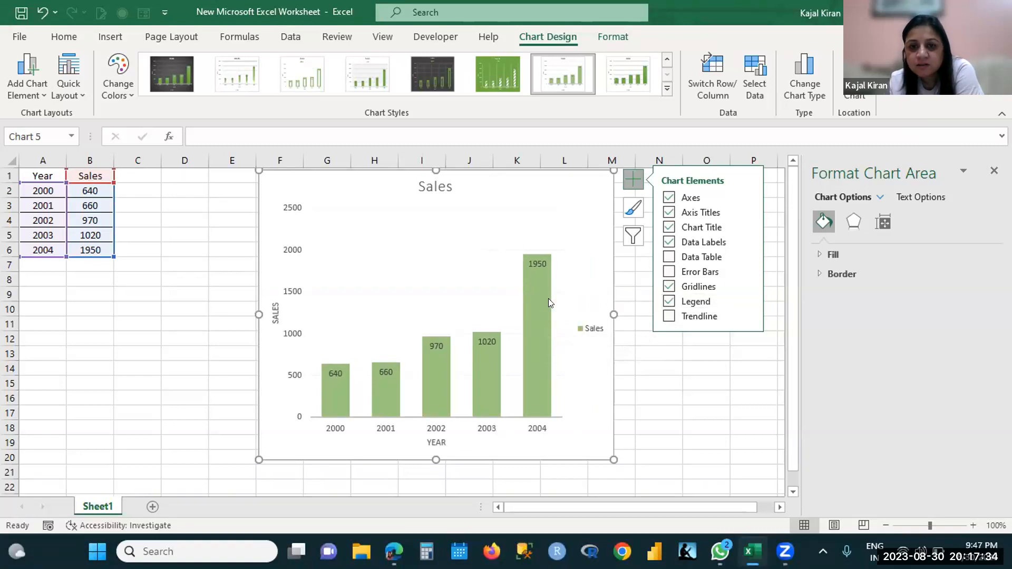
left_click(667, 302)
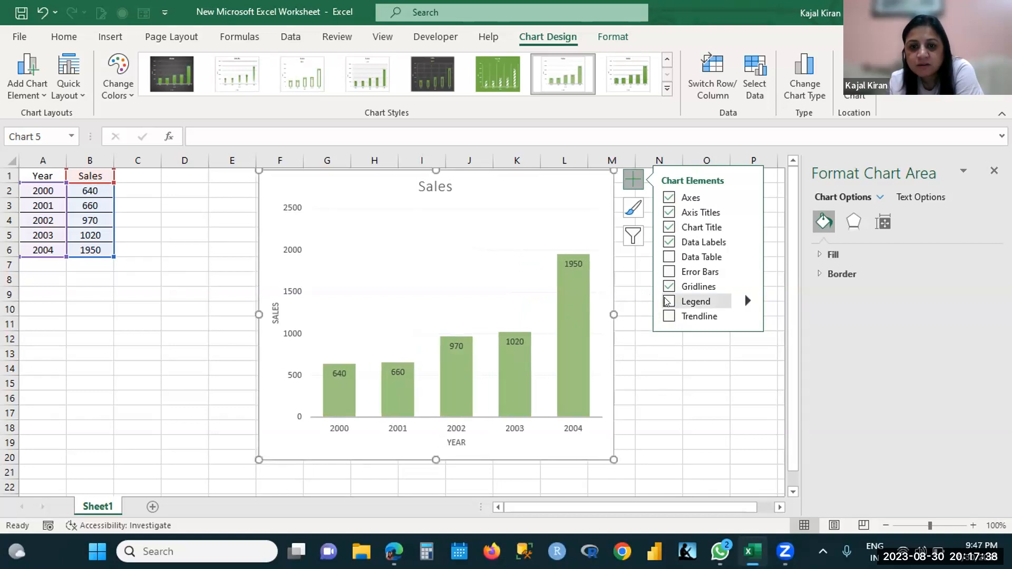
left_click(668, 302)
Step: Widen the Sales chart by extending its edge into column N
left_click_drag(614, 314, 630, 315)
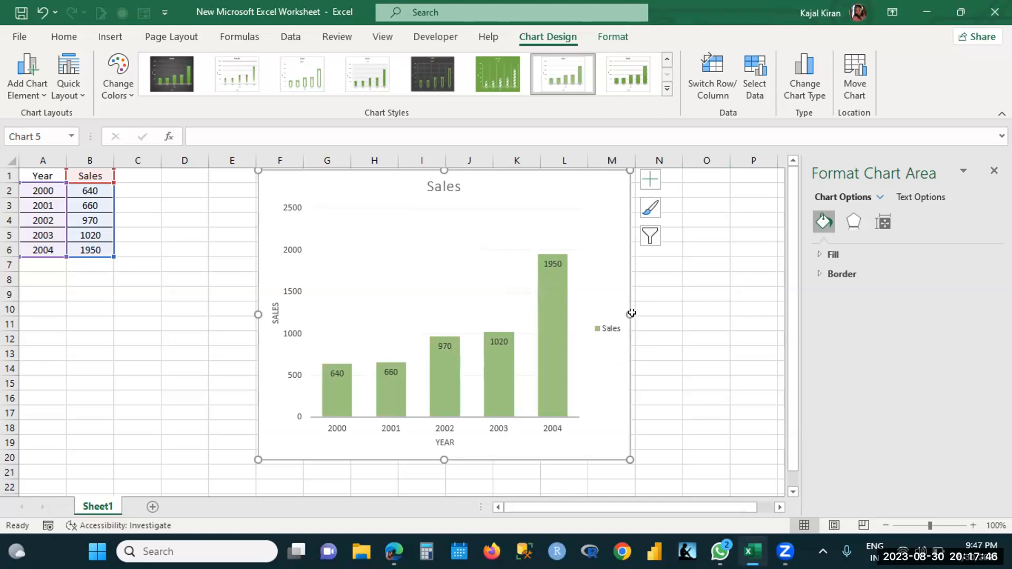
left_click_drag(625, 309, 640, 311)
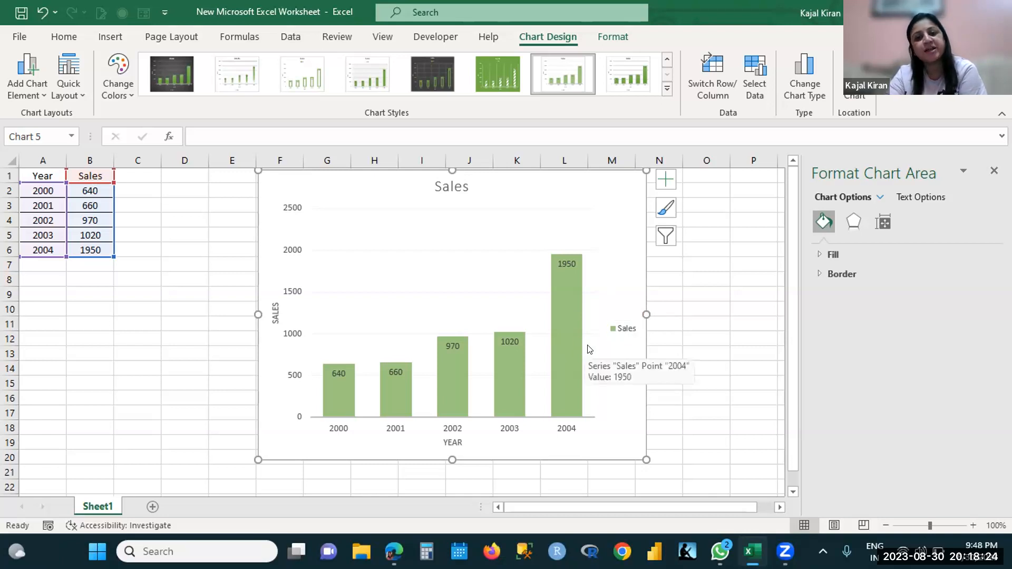
left_click_drag(646, 315, 656, 314)
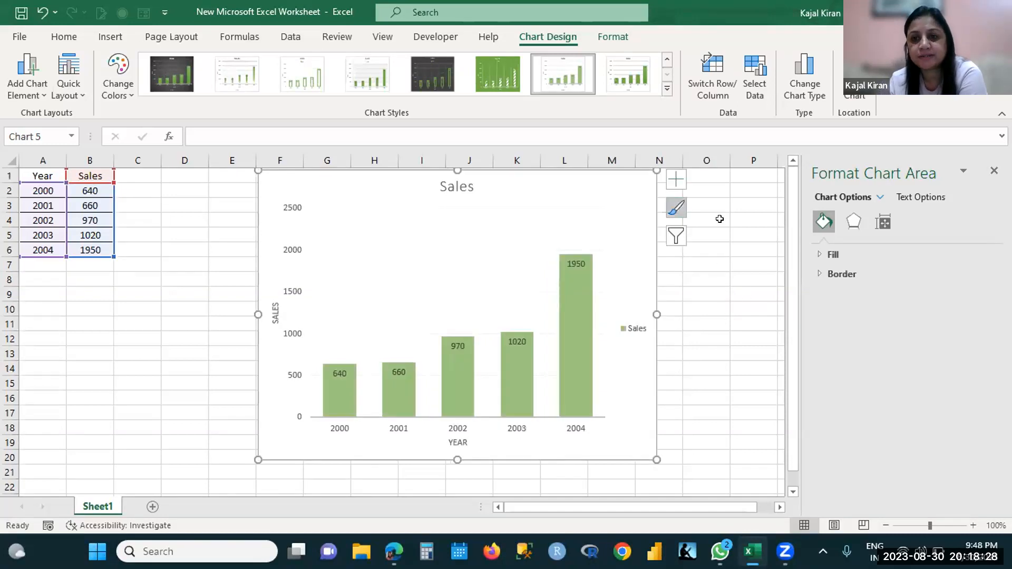
Step: Remove the legend from the Sales chart and deselect the chart
left_click(850, 224)
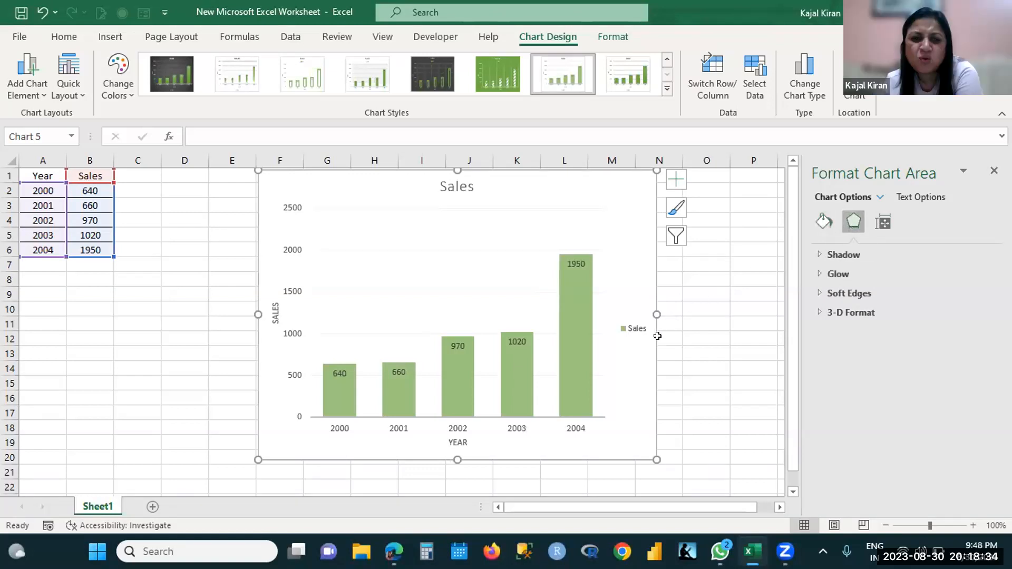
left_click(670, 185)
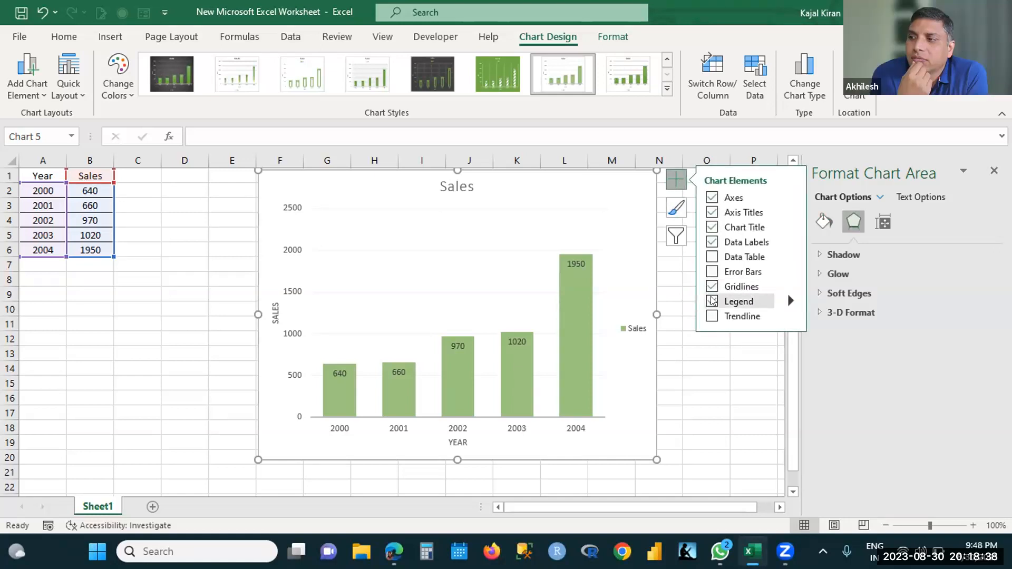
left_click(712, 301)
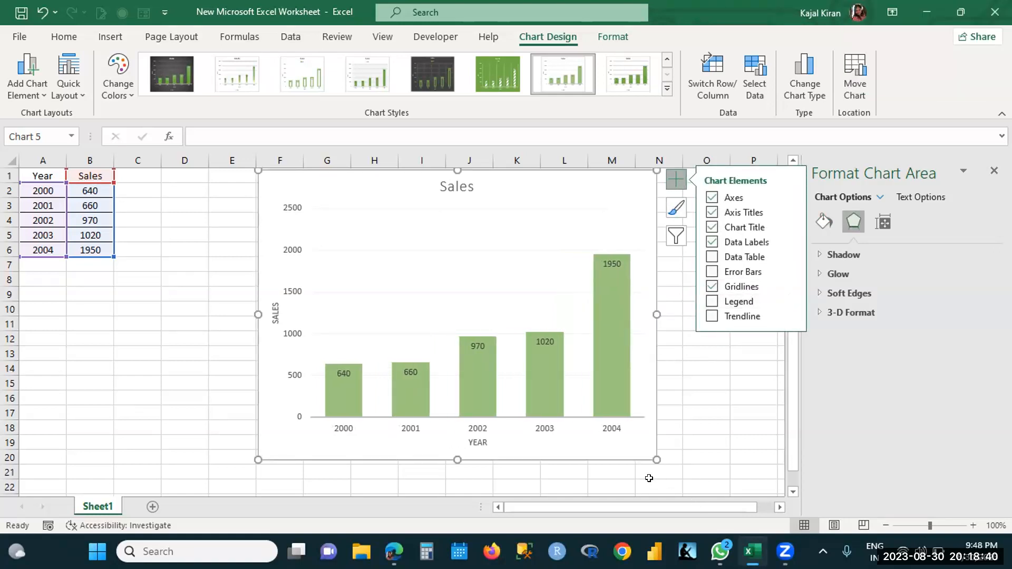
left_click(708, 438)
left_click(707, 439)
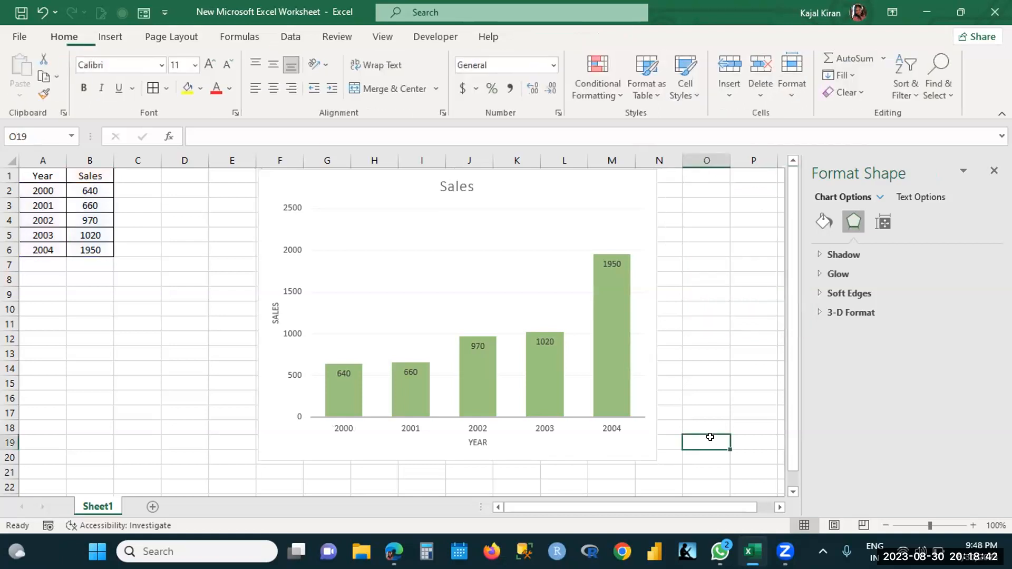
Step: Try the No line, Solid line, Gradient line and Automatic border options on the Sales chart area
left_click(630, 209)
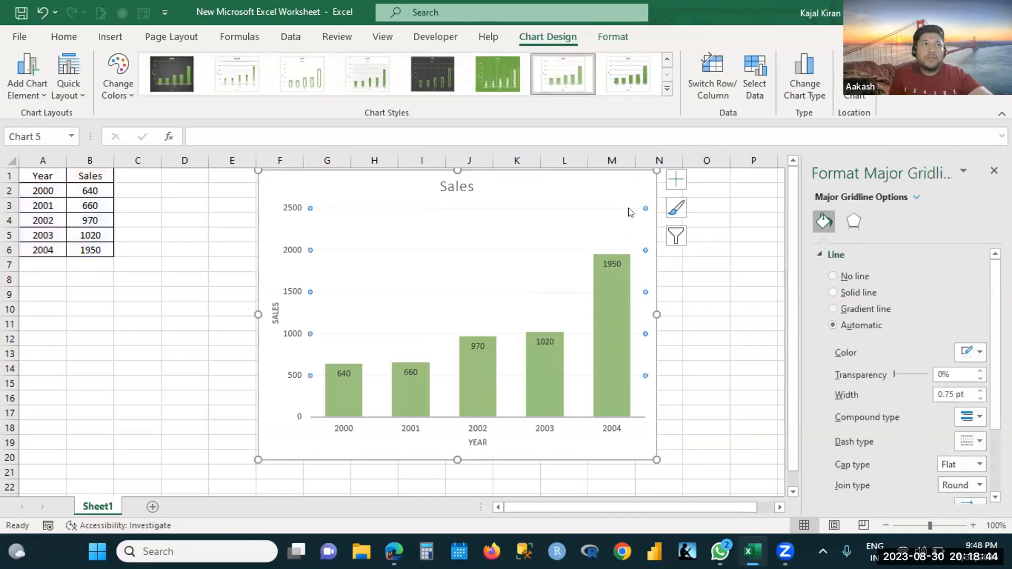
left_click(591, 185)
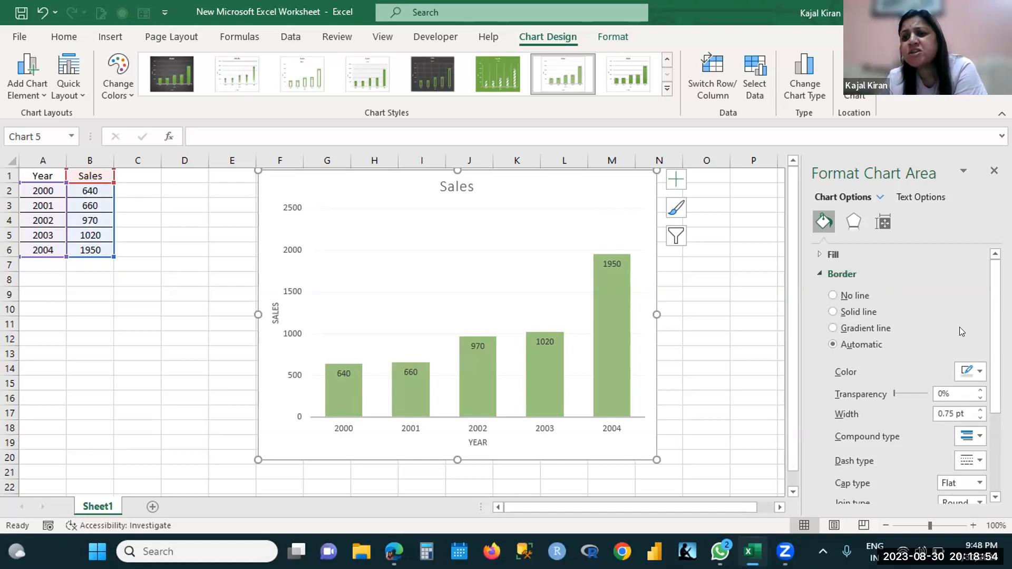
mouse_move(995, 316)
left_mouse_down()
mouse_move(995, 351)
mouse_move(995, 316)
left_mouse_up()
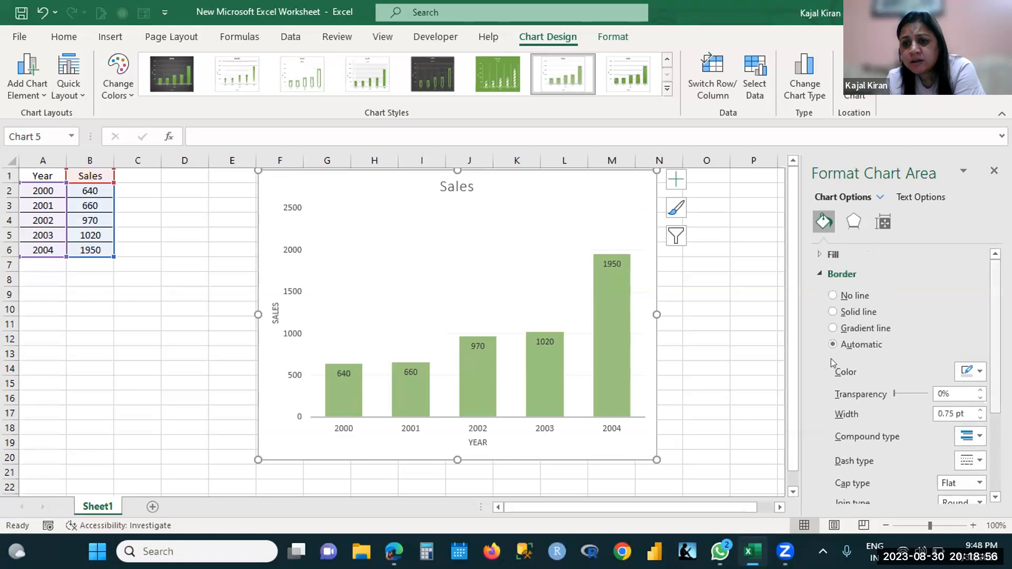
left_click(833, 295)
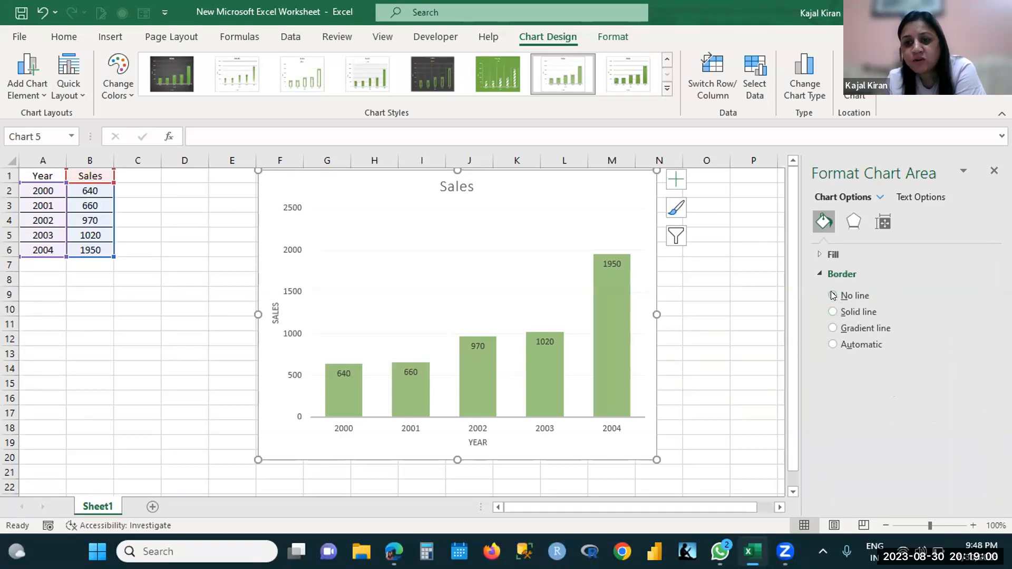
left_click(832, 311)
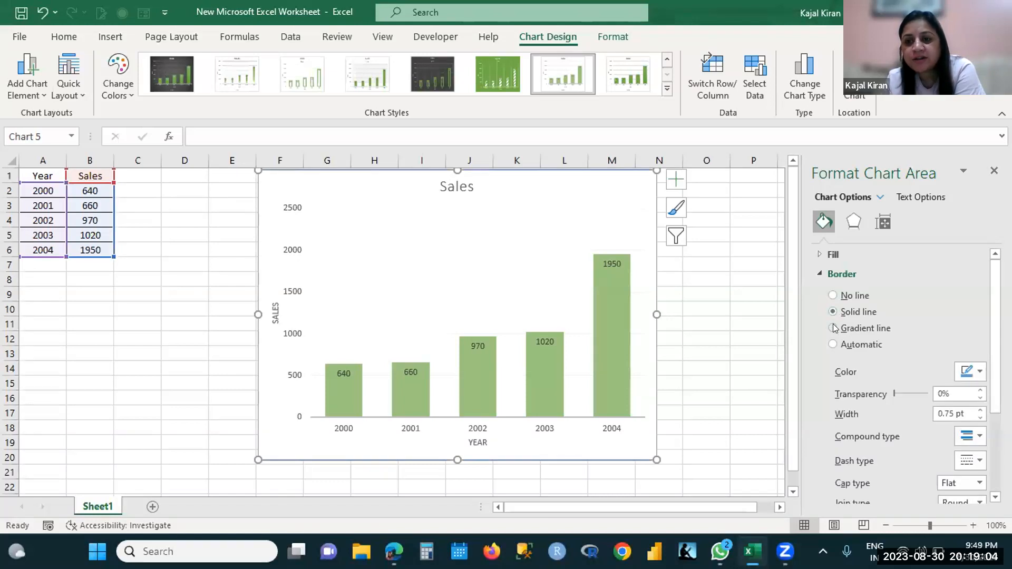
left_click(833, 327)
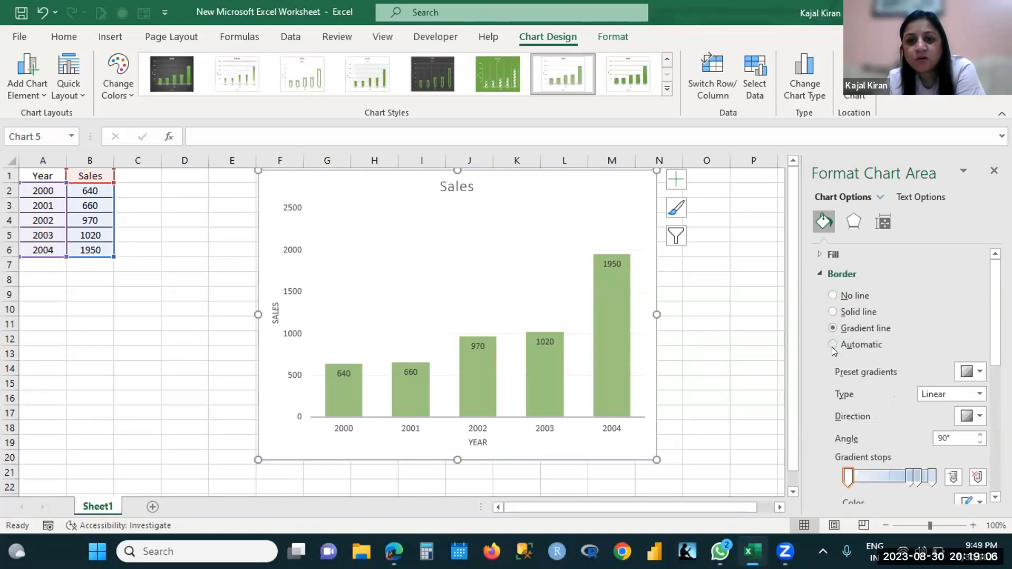
left_click(832, 345)
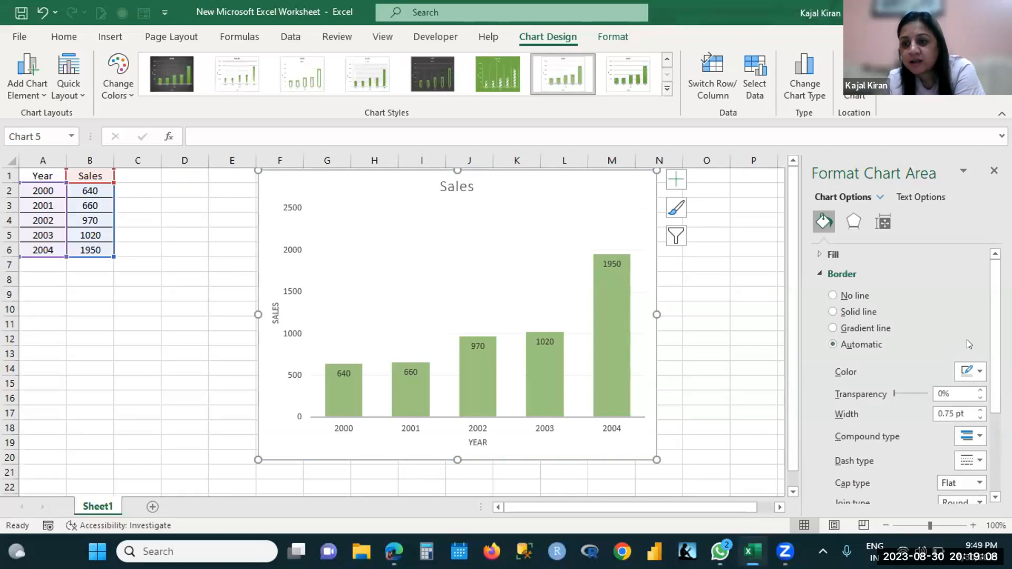
Step: Set the chart area's border colour to the orange theme colour, and open the formatting options for the plot area
scroll(980, 297, "down", 3)
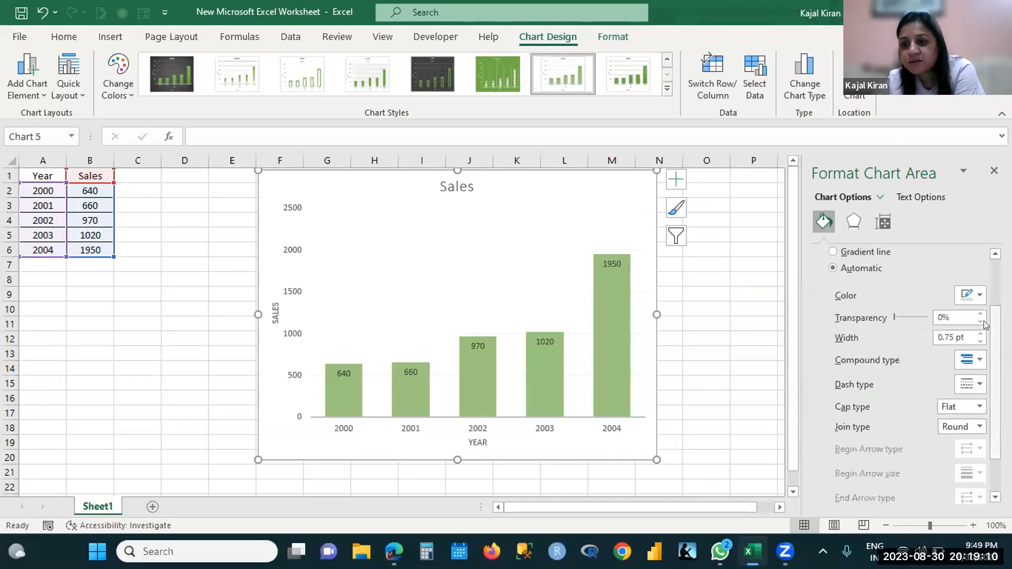
left_click(980, 297)
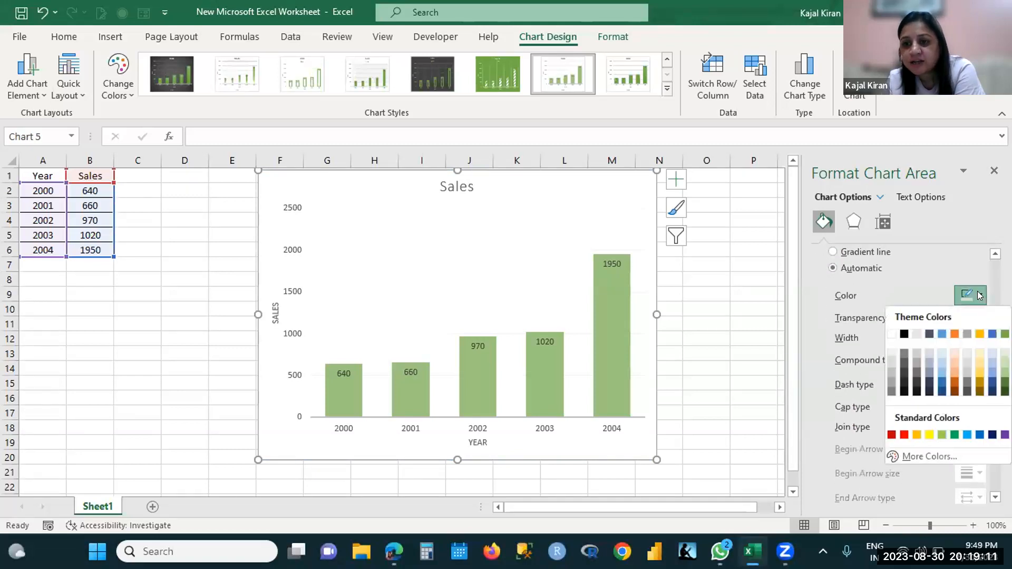
left_click(953, 333)
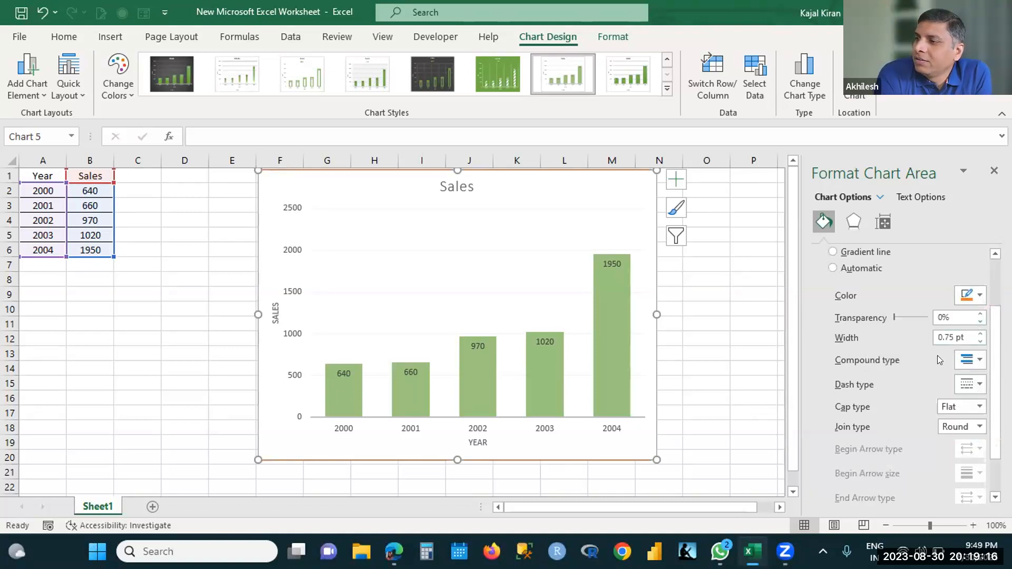
left_click(992, 170)
double_click(578, 210)
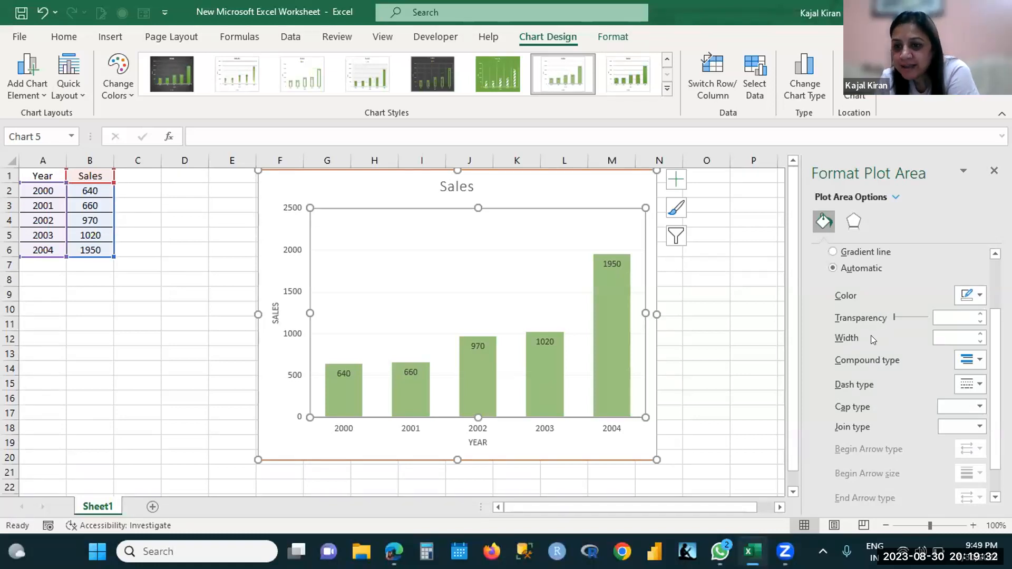
Step: Set the plot area's border width to 1 pt
left_click(978, 339)
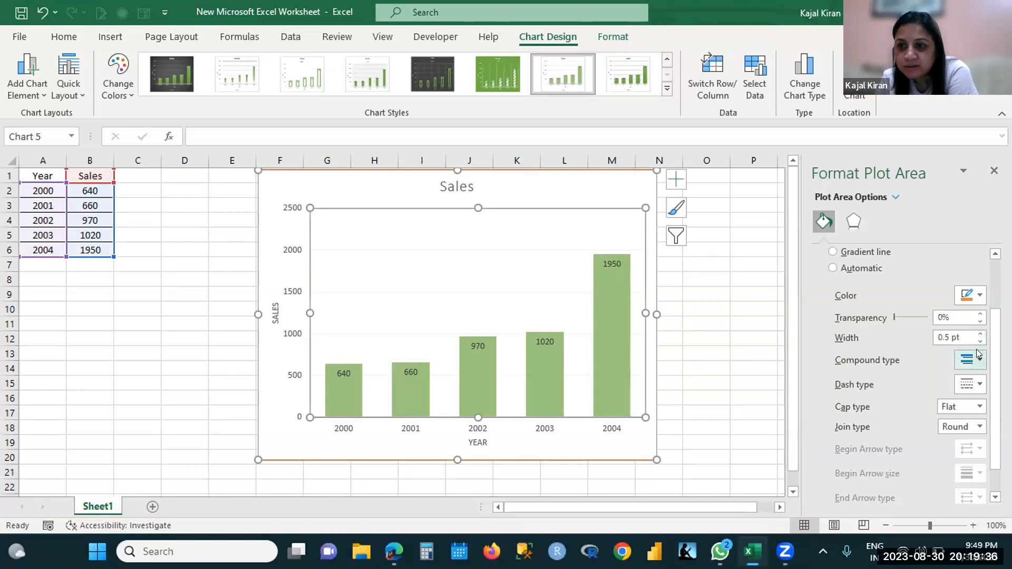
left_click(978, 341)
left_click(978, 333)
left_click(978, 333)
left_click(978, 333)
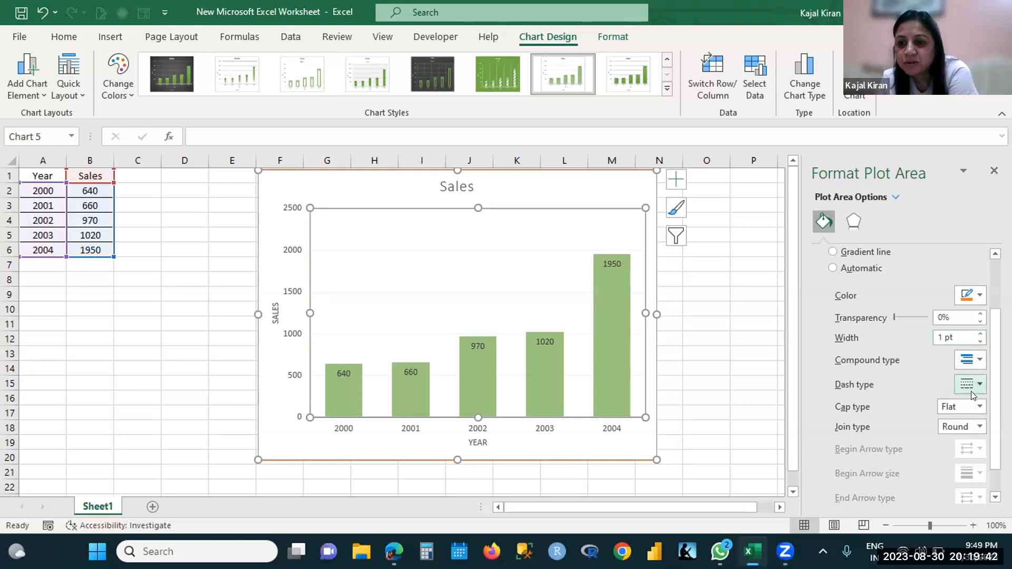
Step: Examine the plot area's remaining border settings and its shadow, glow, soft edges and 3-D format effects
scroll(928, 419, "down", 1)
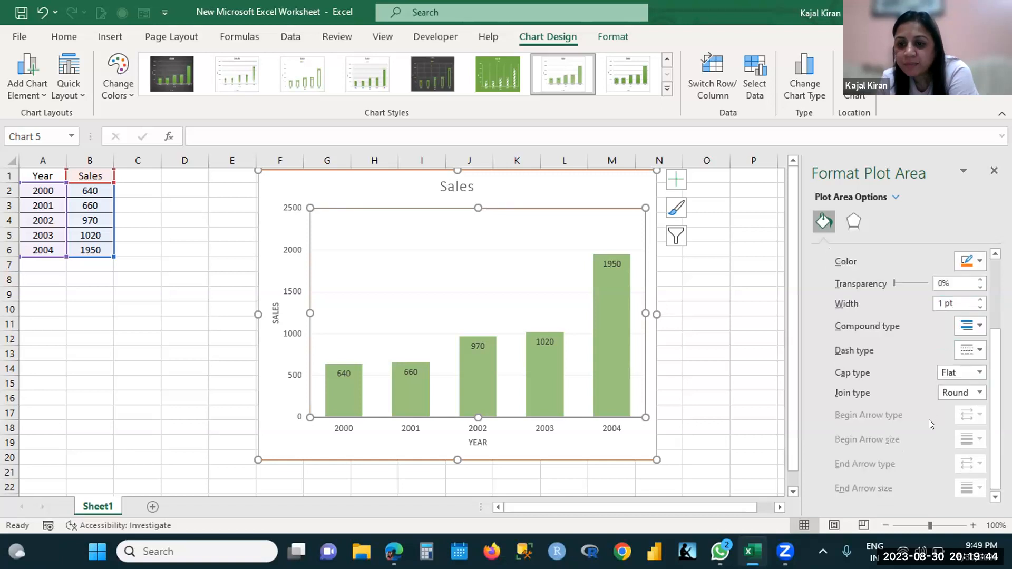
scroll(929, 420, "up", 3)
scroll(823, 289, "down", 2)
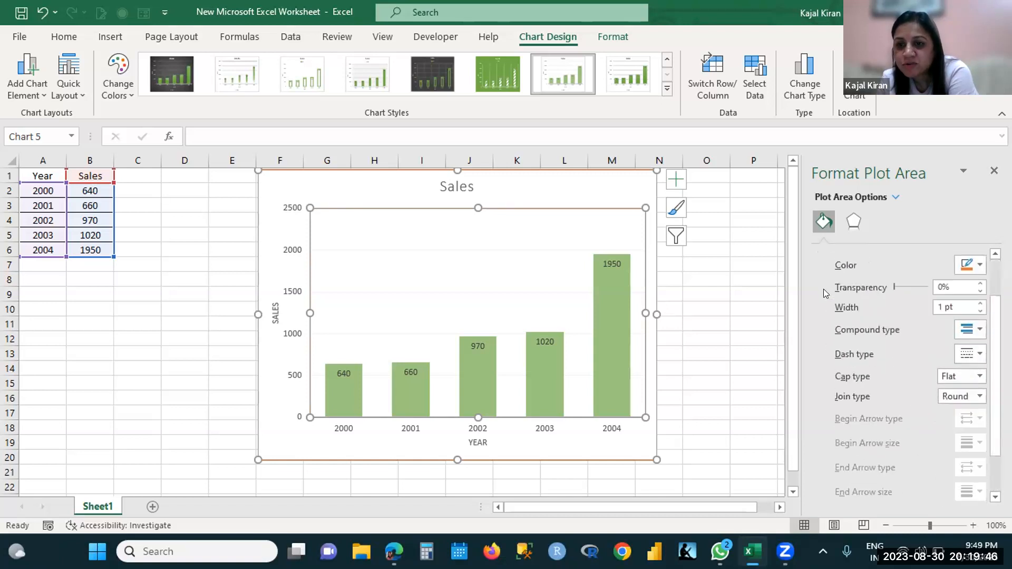
scroll(820, 285, "up", 2)
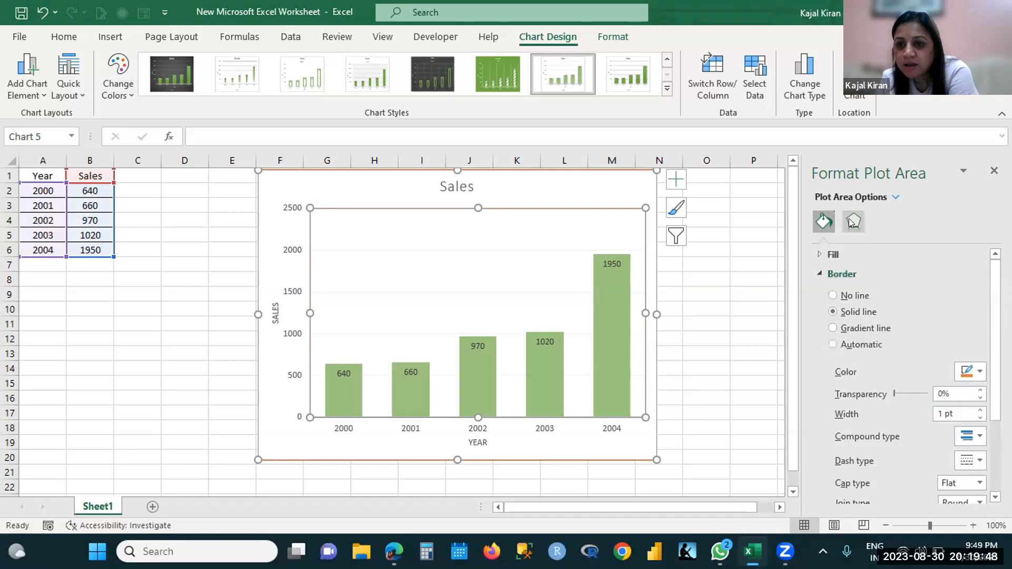
left_click(852, 221)
left_click(842, 255)
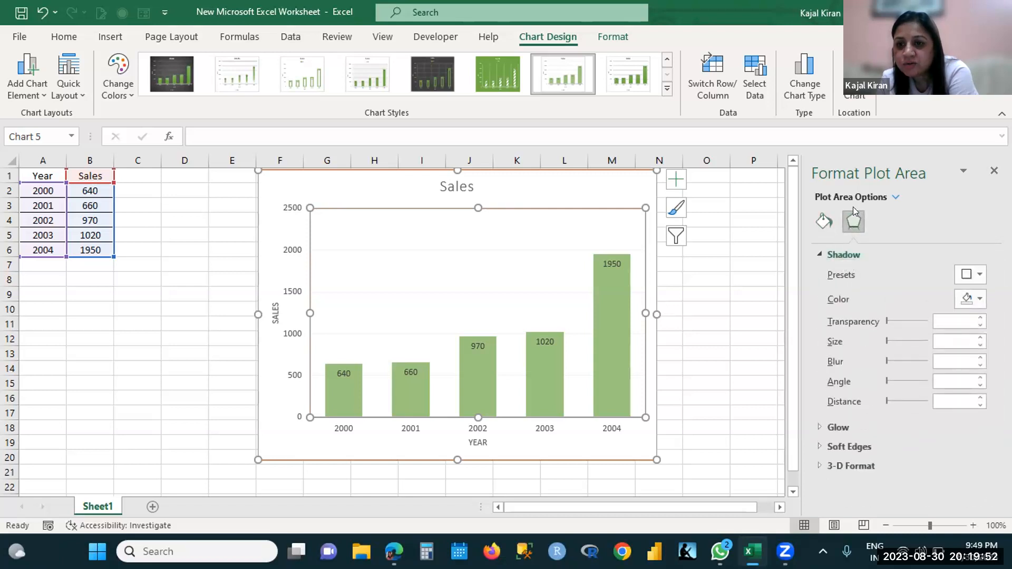
left_click(824, 218)
scroll(893, 315, "down", 3)
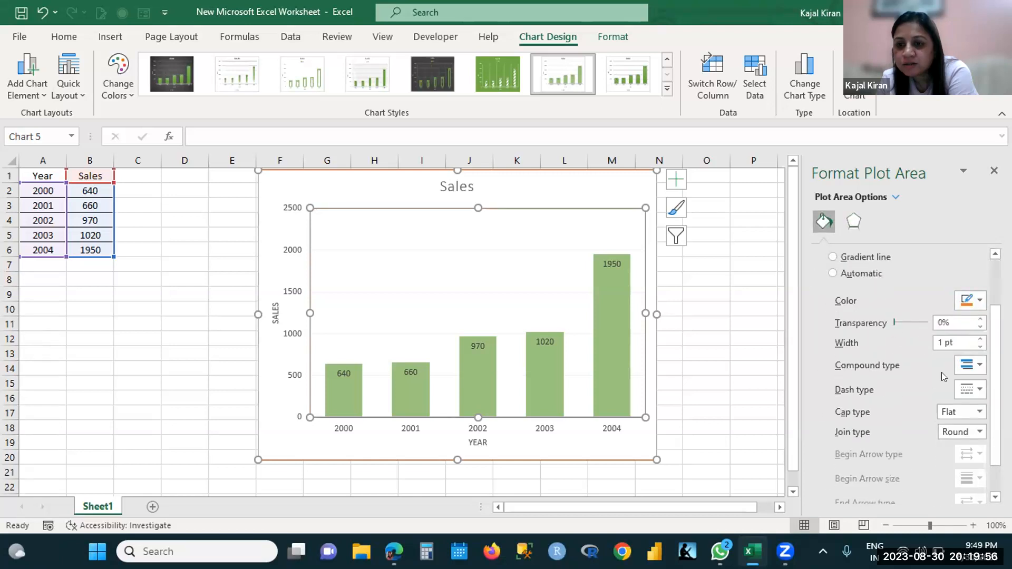
Step: View the formatting options for the Sales data series and deselect the chart
left_click(892, 195)
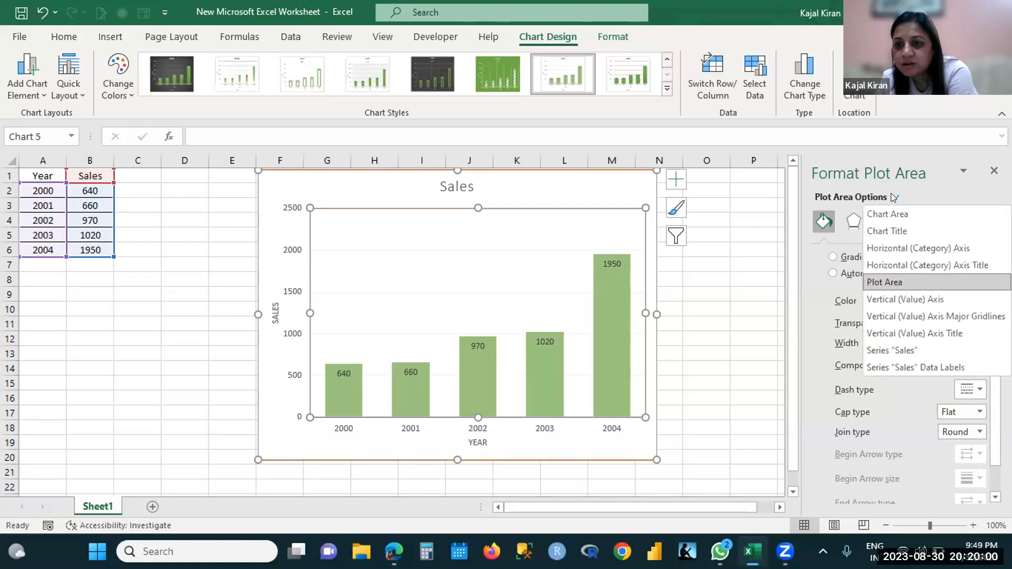
left_click(903, 350)
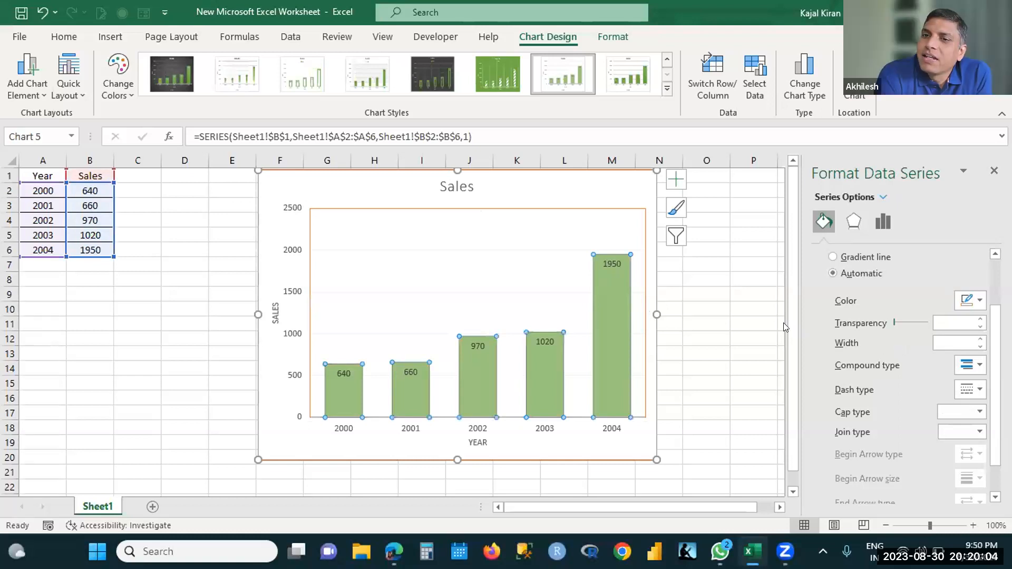
left_click(755, 317)
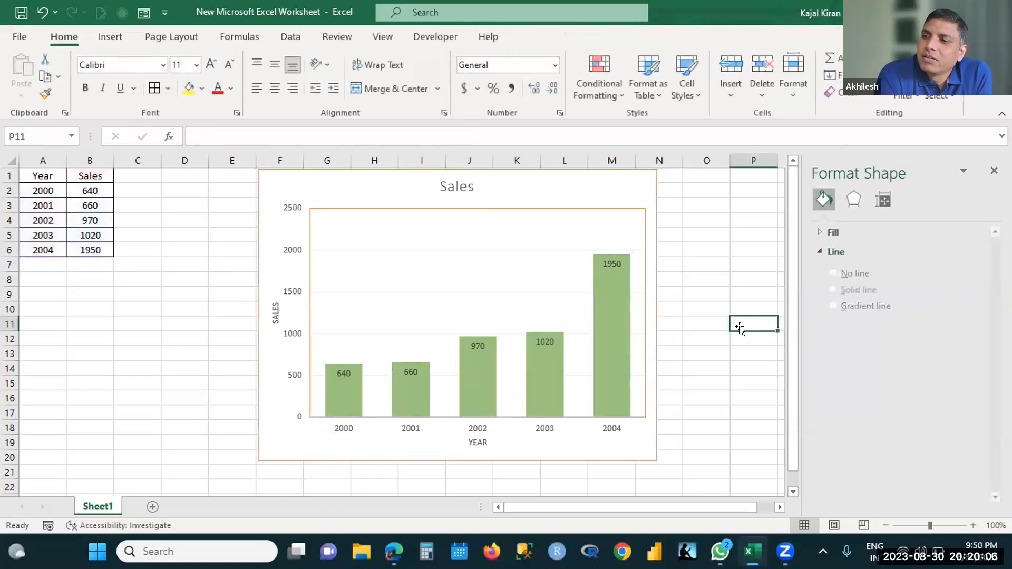
Step: Delete the Sales column chart and undo the deletion
left_click(592, 192)
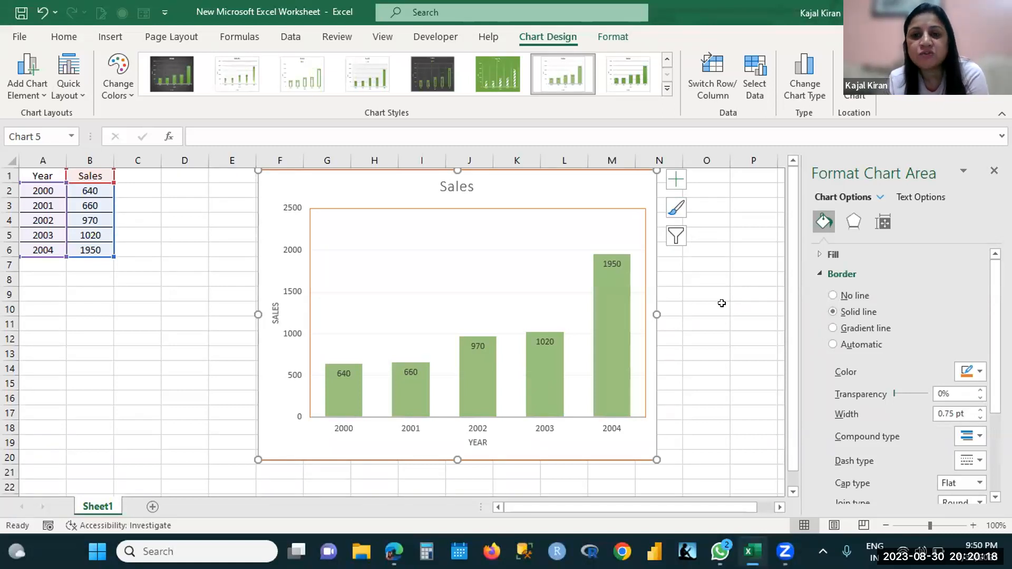
left_click_drag(580, 188, 591, 191)
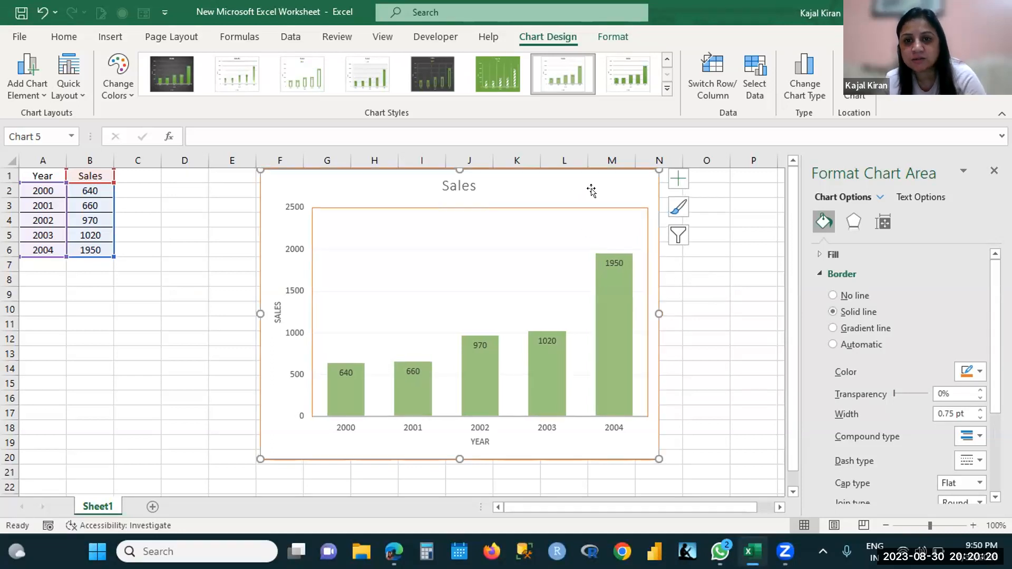
key("Delete")
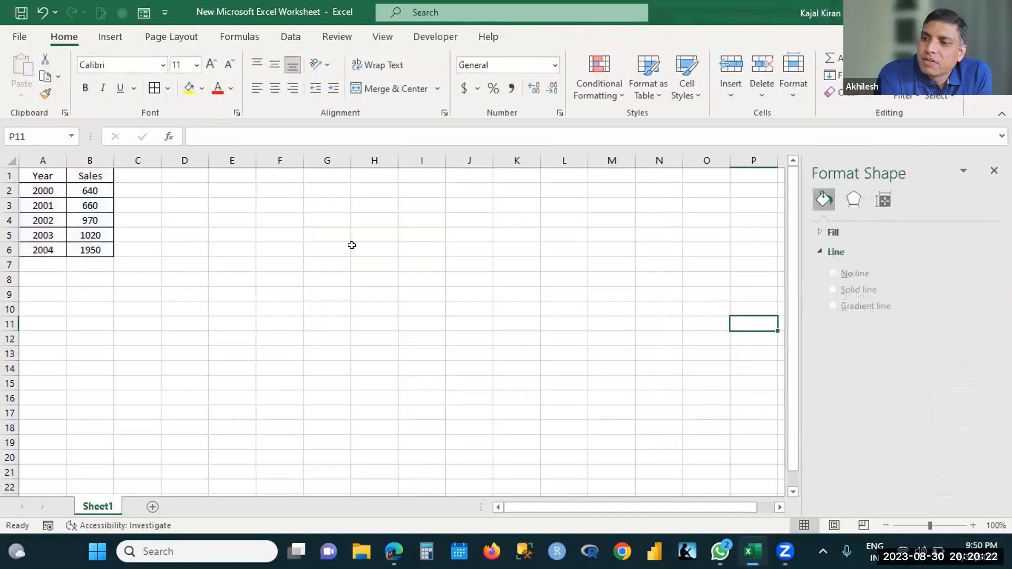
left_click_drag(31, 173, 90, 205)
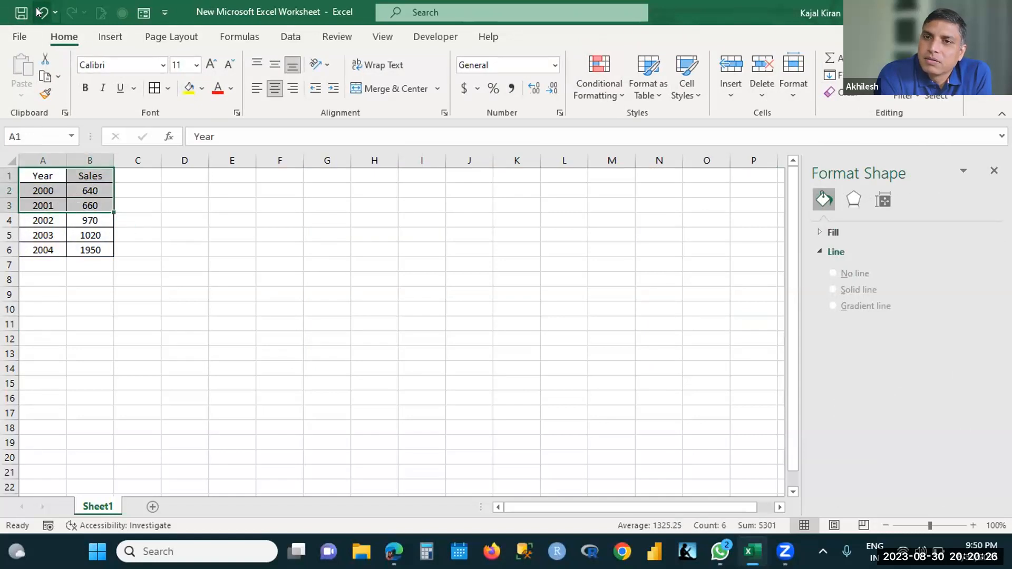
left_click(41, 13)
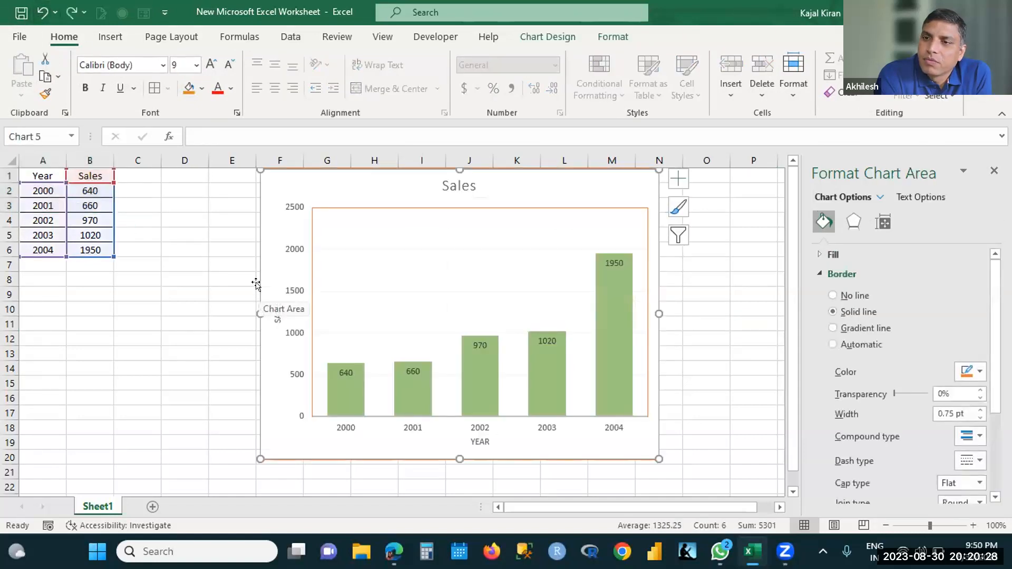
scroll(732, 365, "down", 1)
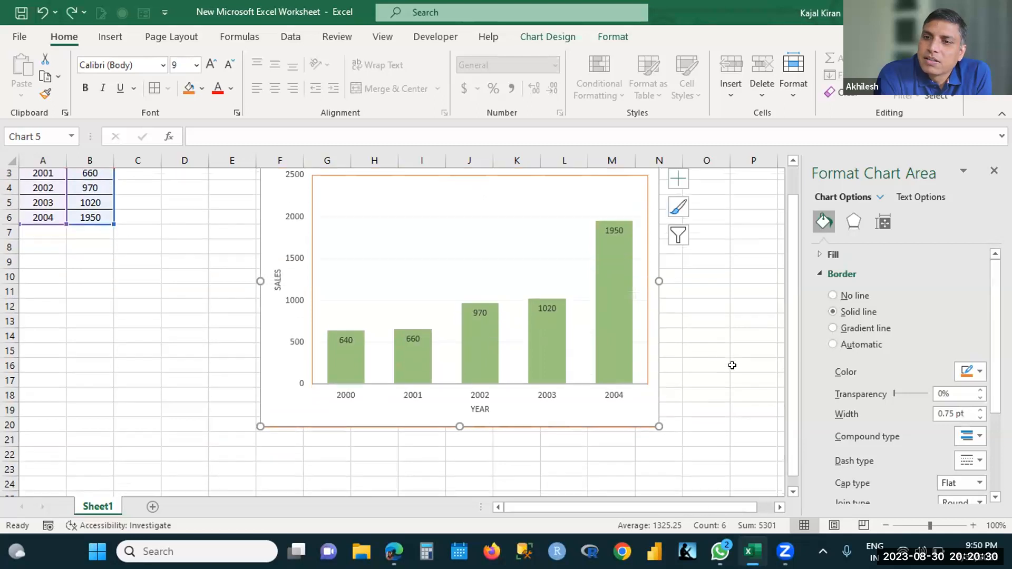
scroll(732, 365, "up", 2)
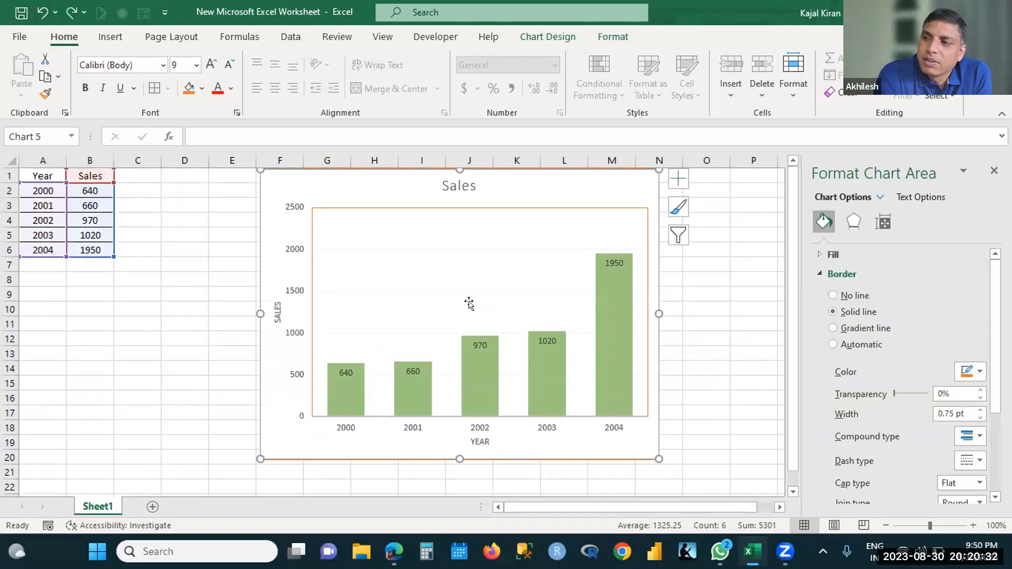
Step: Insert the recommended Line chart from the Year and Sales data in A1:B6
left_click_drag(45, 174, 100, 242)
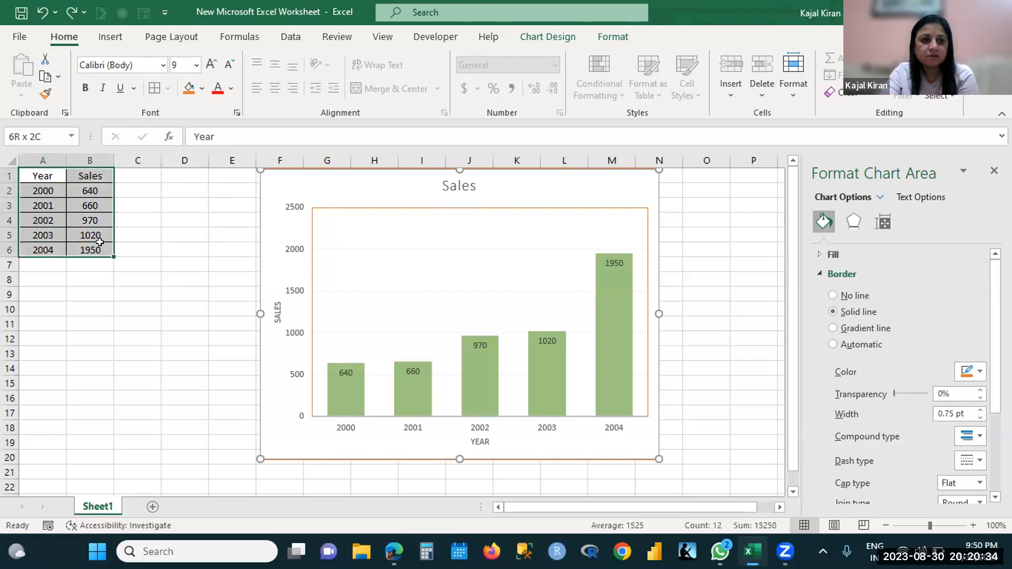
left_click(110, 38)
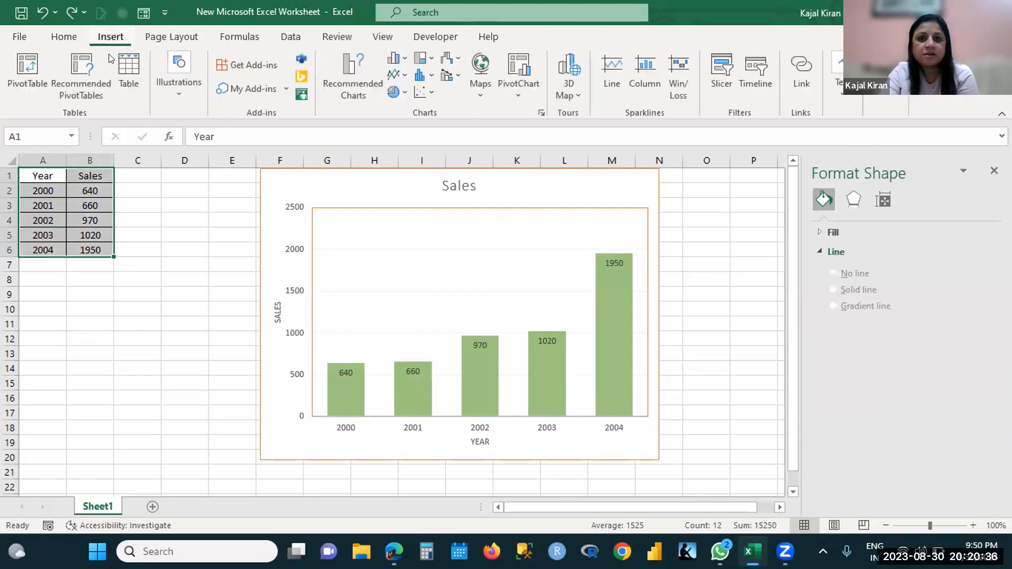
left_click(346, 74)
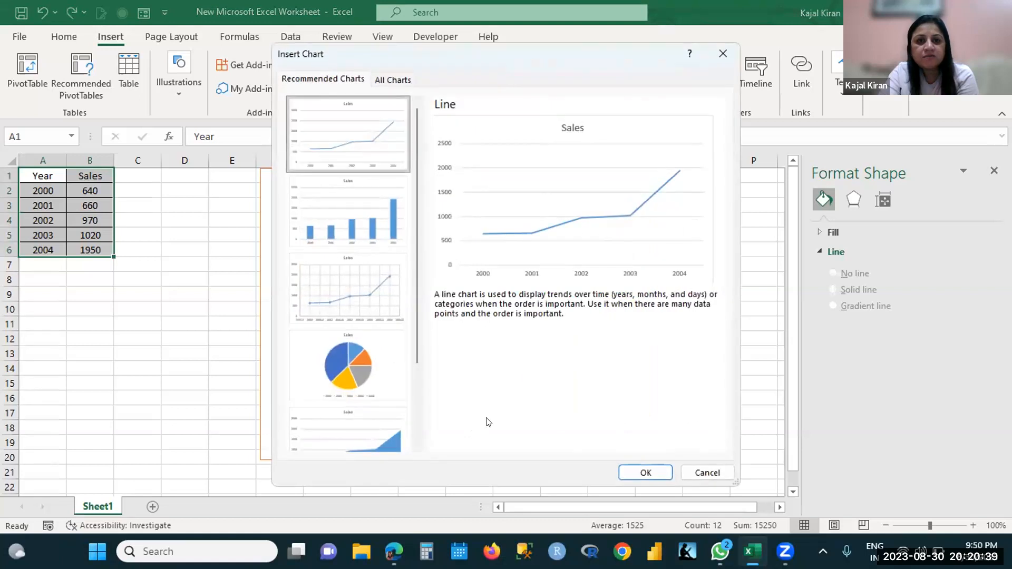
left_click(644, 472)
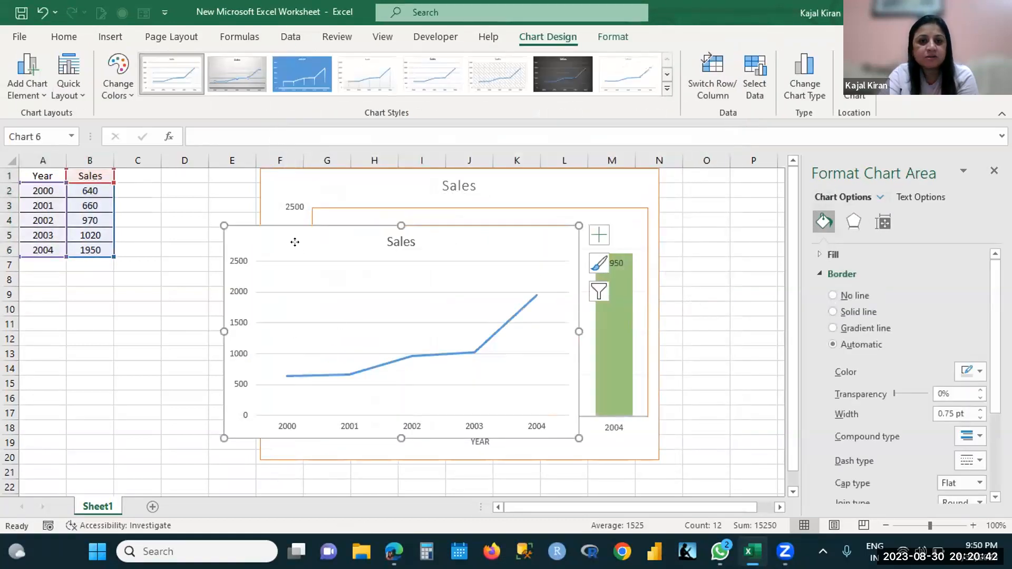
Step: Separate the overlapping charts, placing the line chart over columns F to L and the column chart from column O onward
left_click_drag(348, 245, 196, 303)
left_click_drag(489, 178, 776, 224)
left_click_drag(163, 294, 363, 207)
left_click_drag(572, 504, 499, 500)
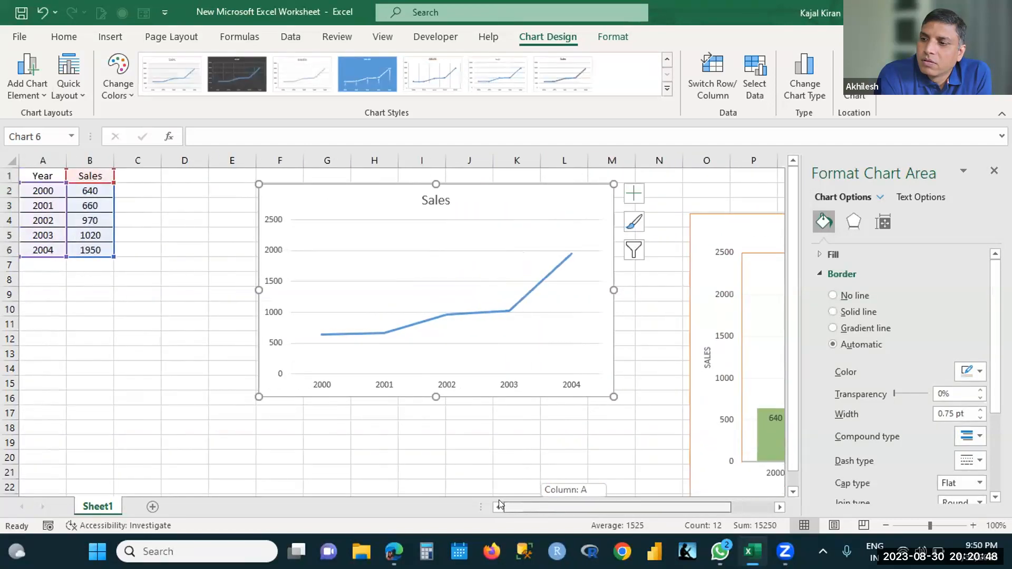
Step: Add data labels to the Sales line chart and close the chart area formatting options
left_click(633, 195)
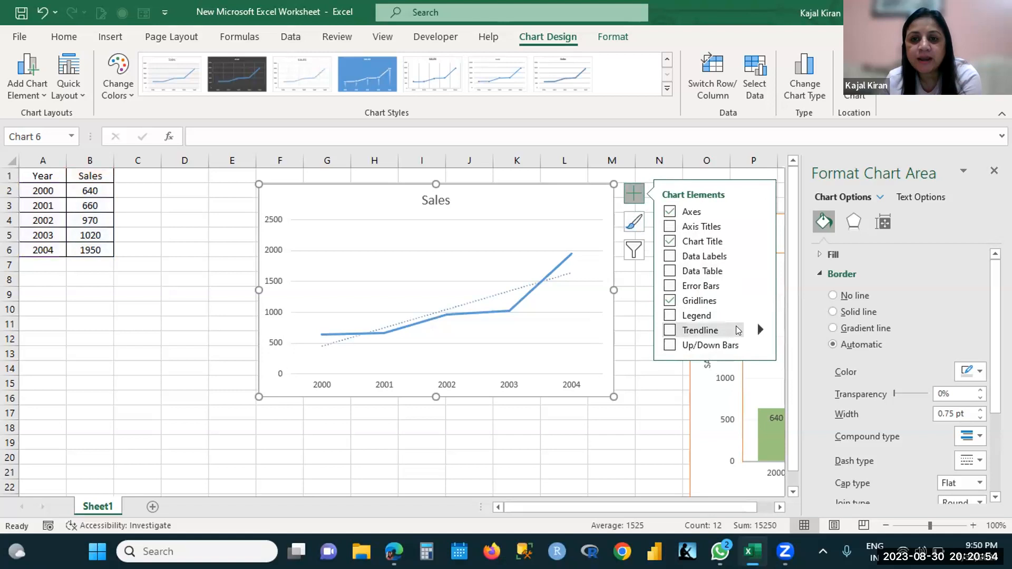
left_click(670, 257)
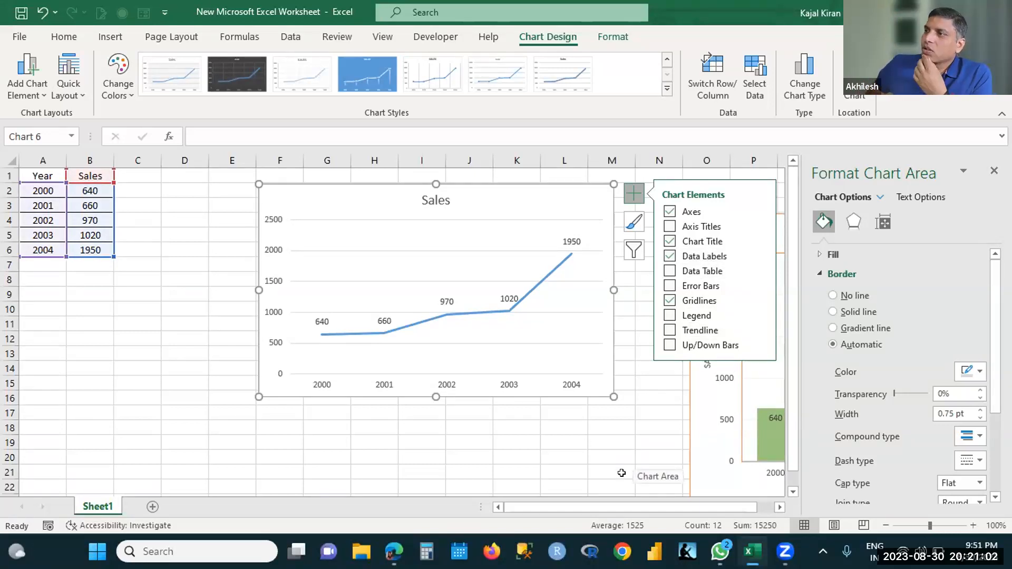
left_click(994, 171)
mouse_move(719, 551)
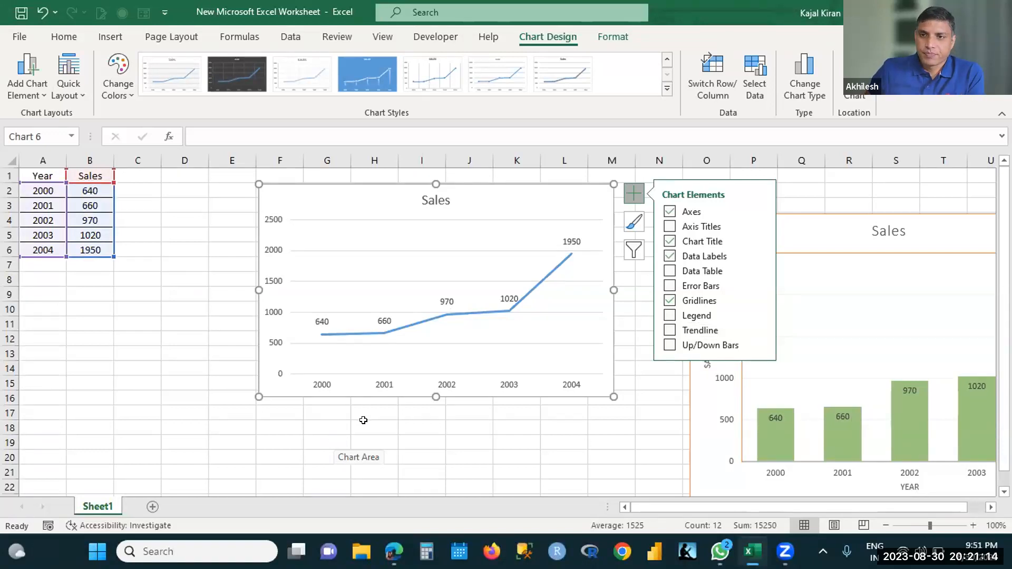
Step: Add a row below the table with the year 2005 in A7 and sales of 2000 in B7
left_click(38, 265)
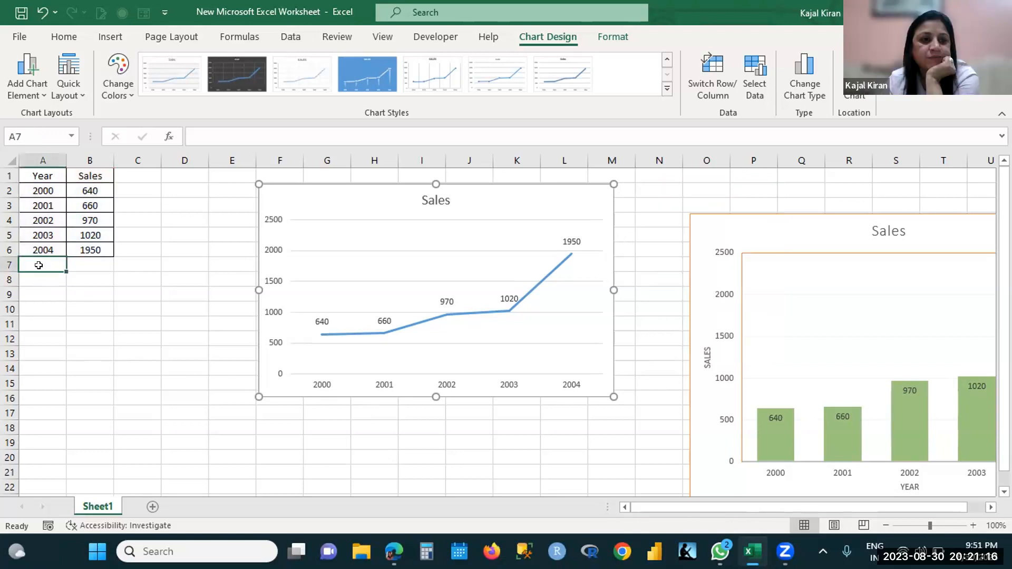
type("20")
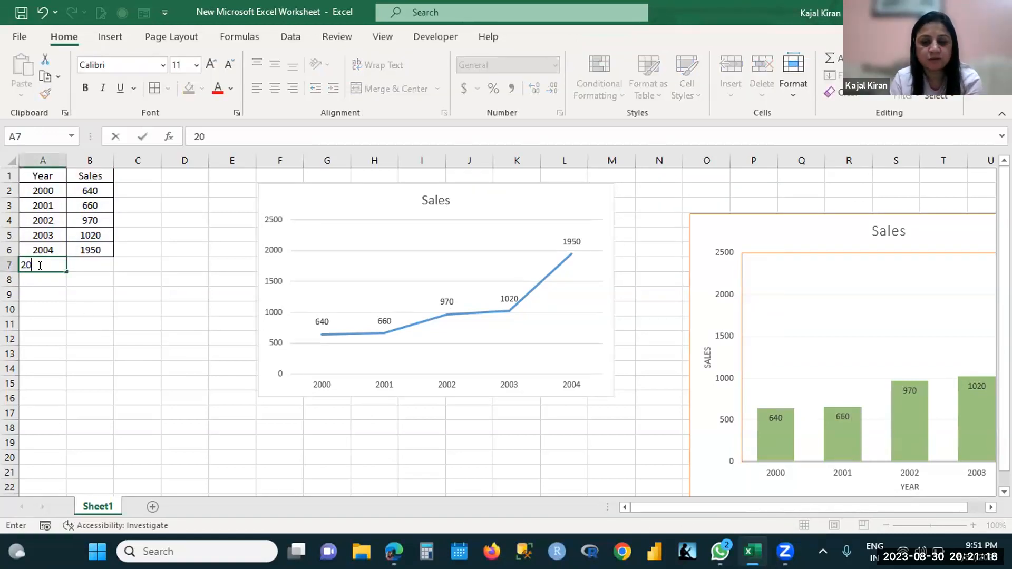
type("045")
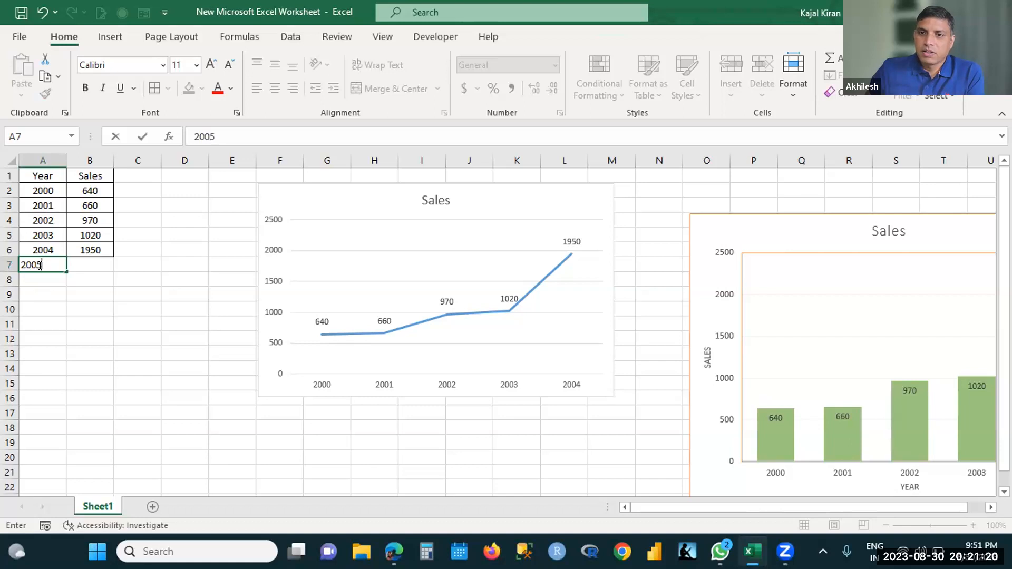
left_click(91, 265)
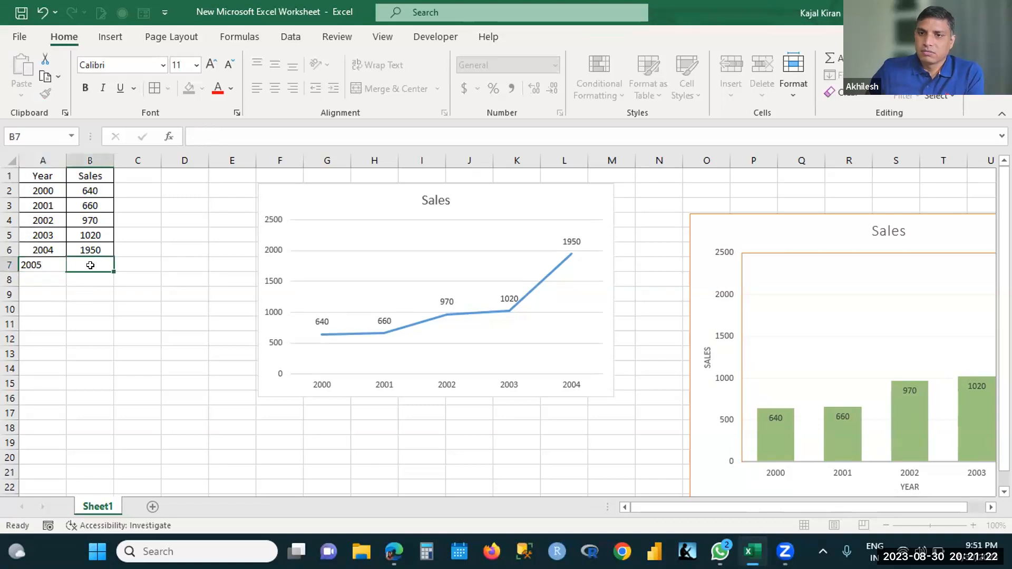
type("2000")
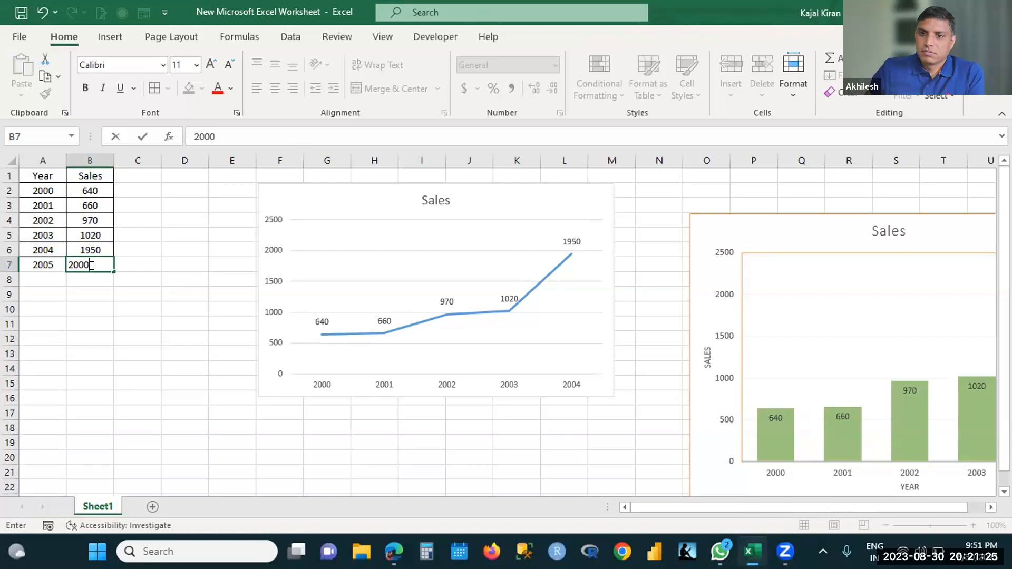
key("Return")
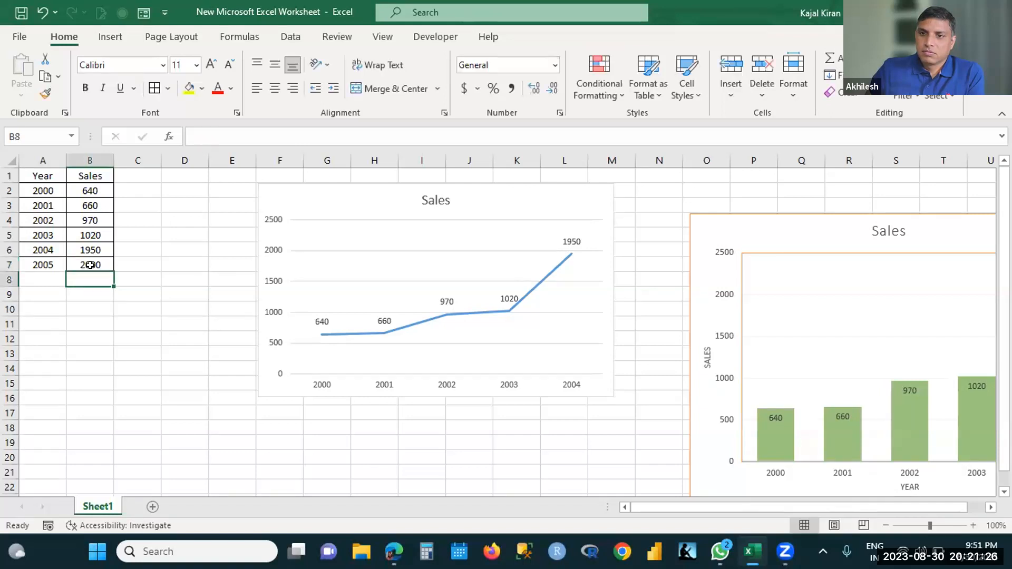
left_click_drag(41, 174, 80, 262)
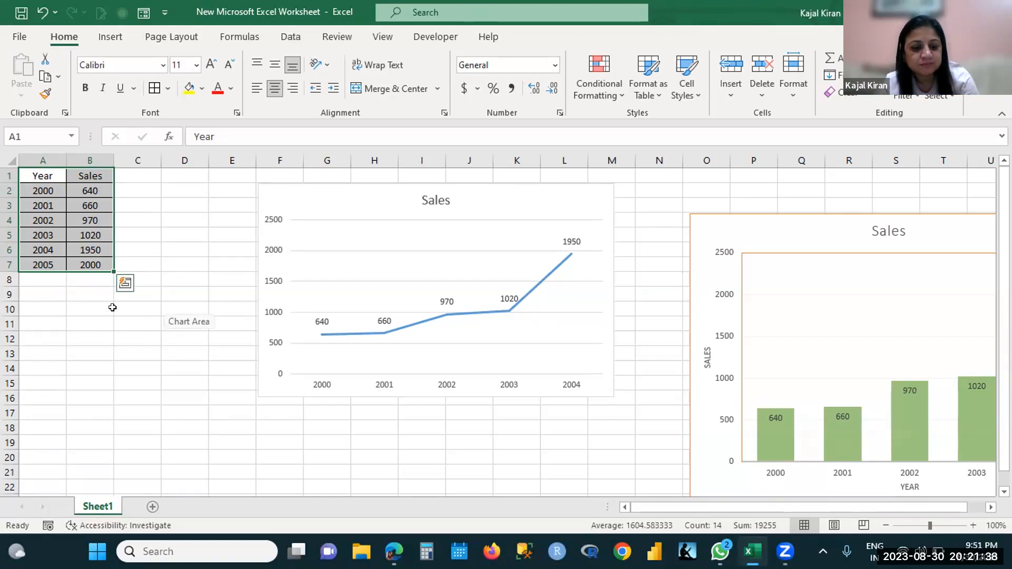
right_click(80, 224)
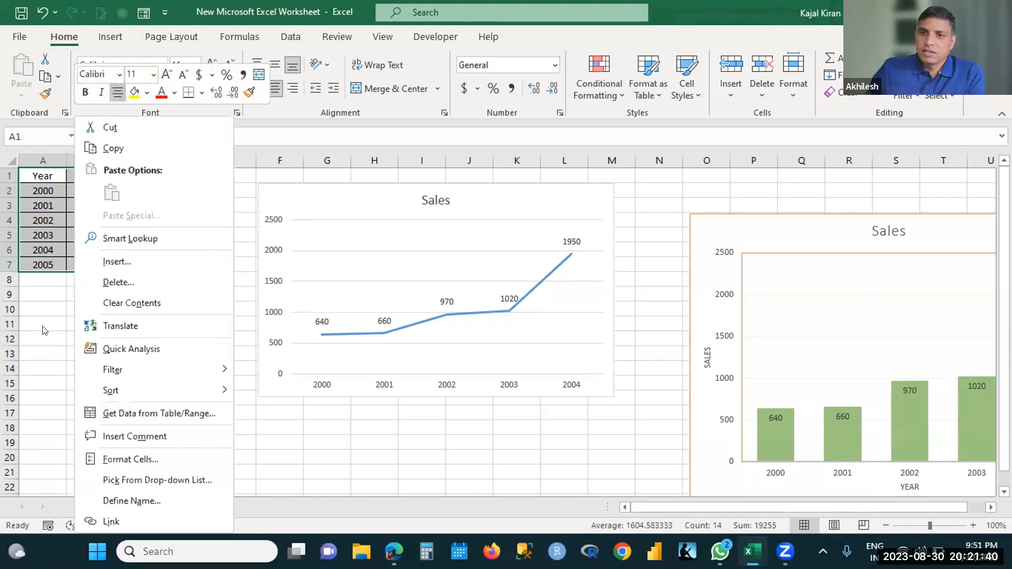
key("Escape")
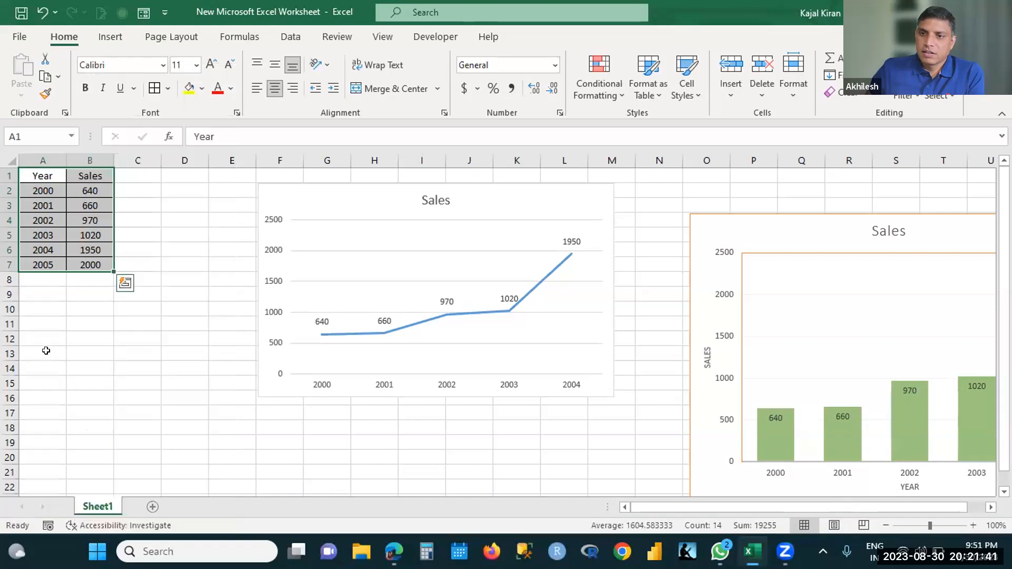
Step: Fill the year column down from cell A7 to A11
left_click(56, 267)
left_click_drag(65, 270, 68, 330)
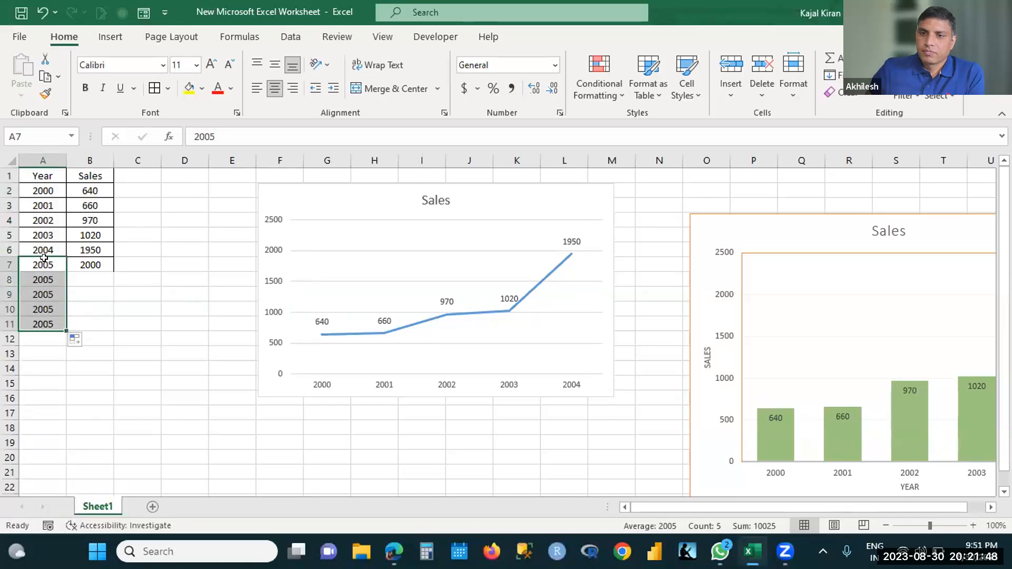
Step: Number the years as a series up to 2009 in A11 and enter sales of 2300, 290, 2345 and 1234 in B8:B11
left_click_drag(46, 202, 50, 338)
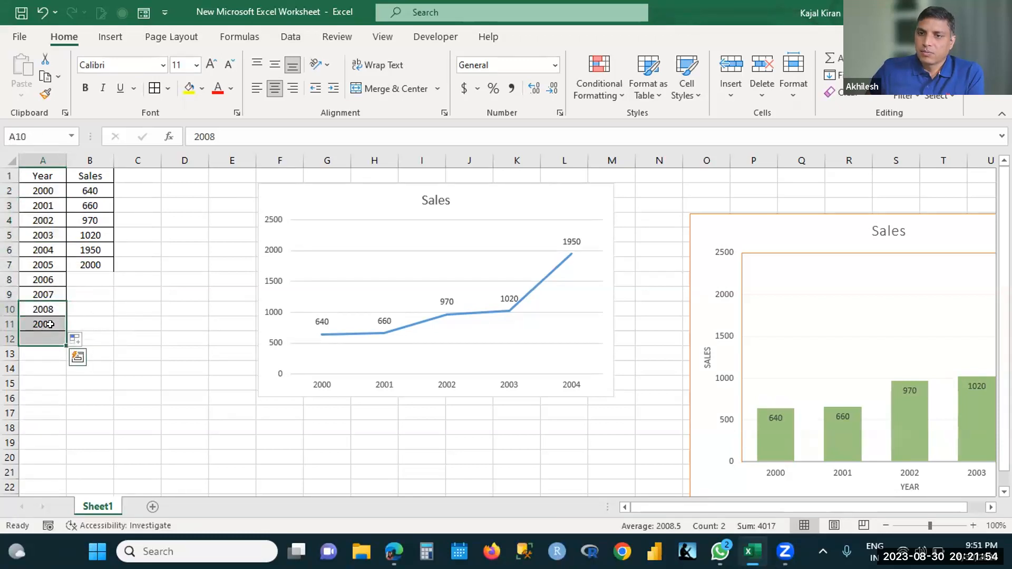
left_click(90, 277)
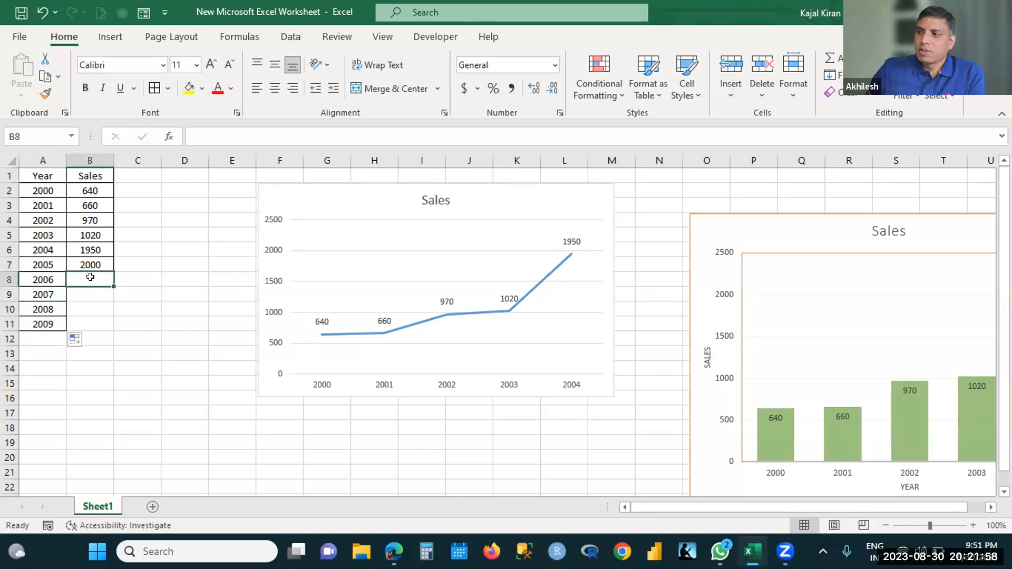
type("2300")
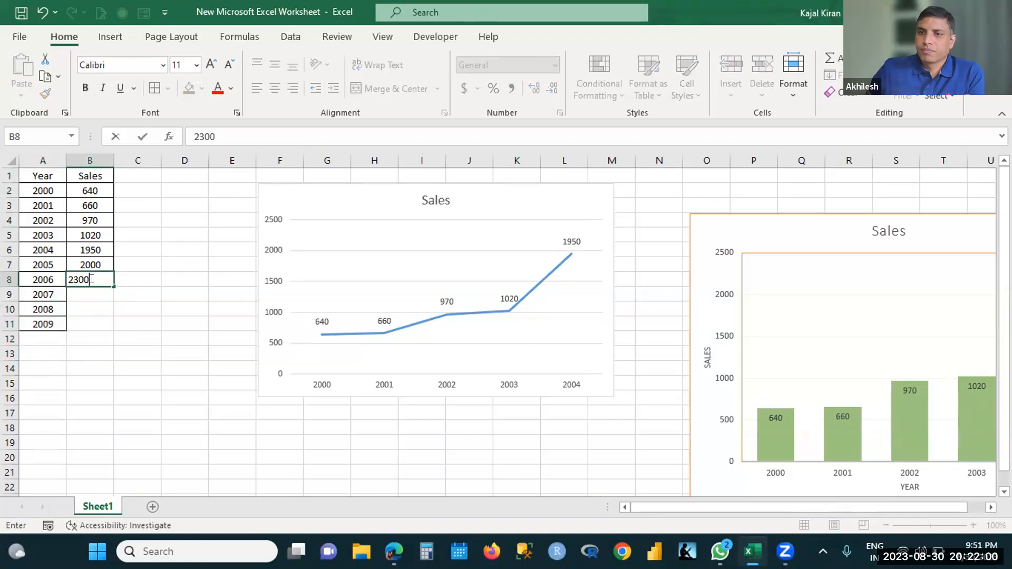
key("Return")
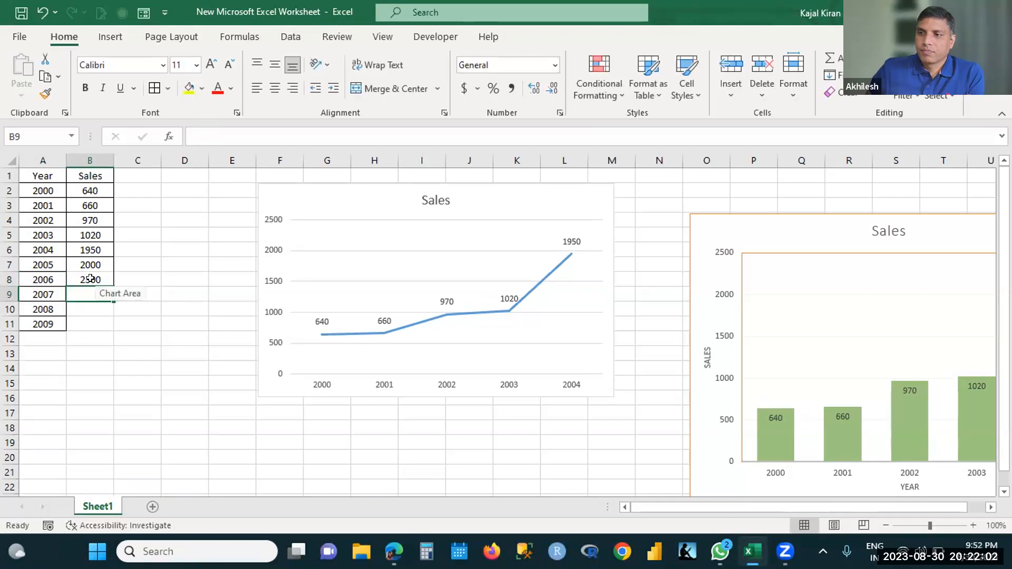
type("290")
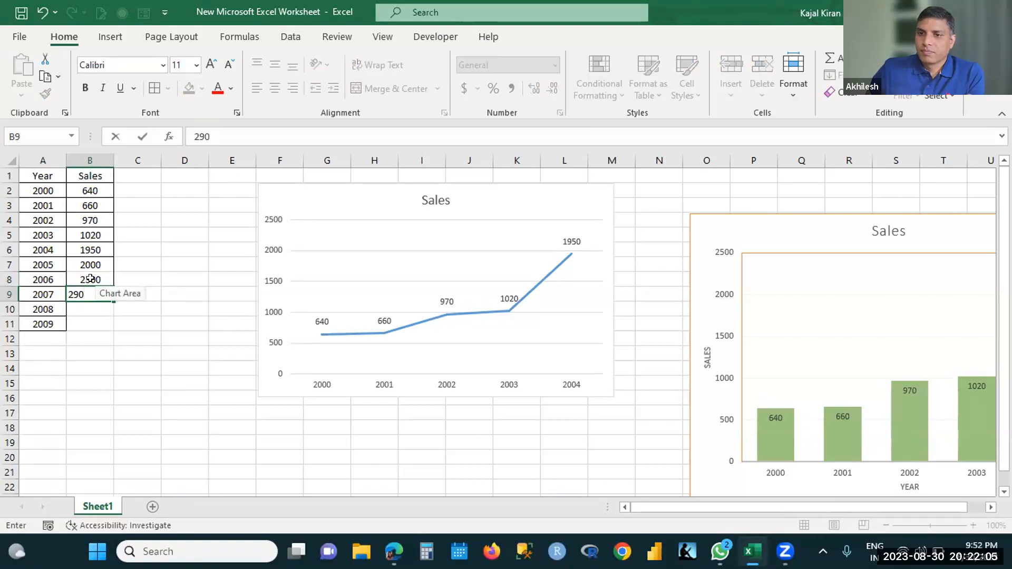
key("Return")
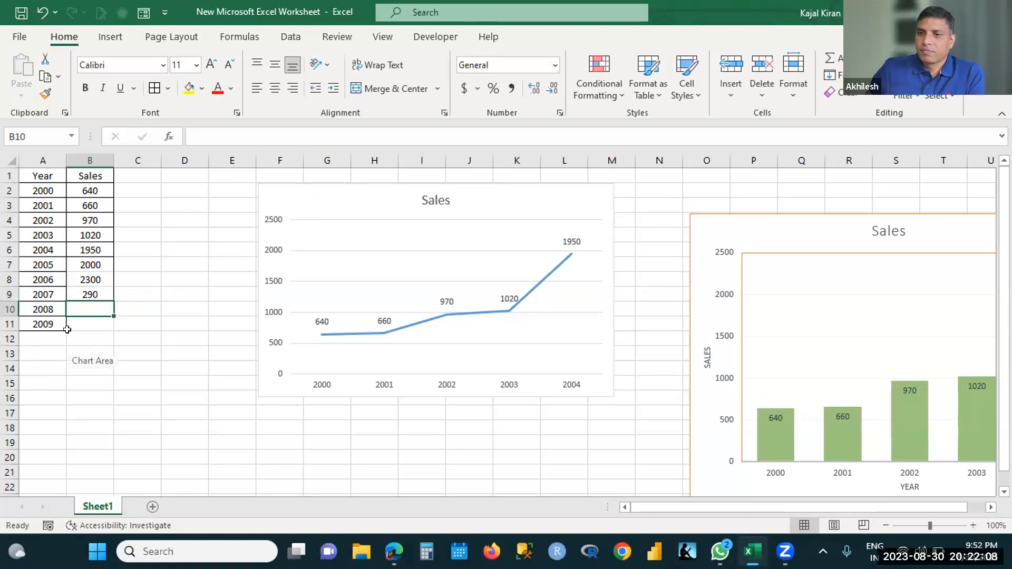
type("2345")
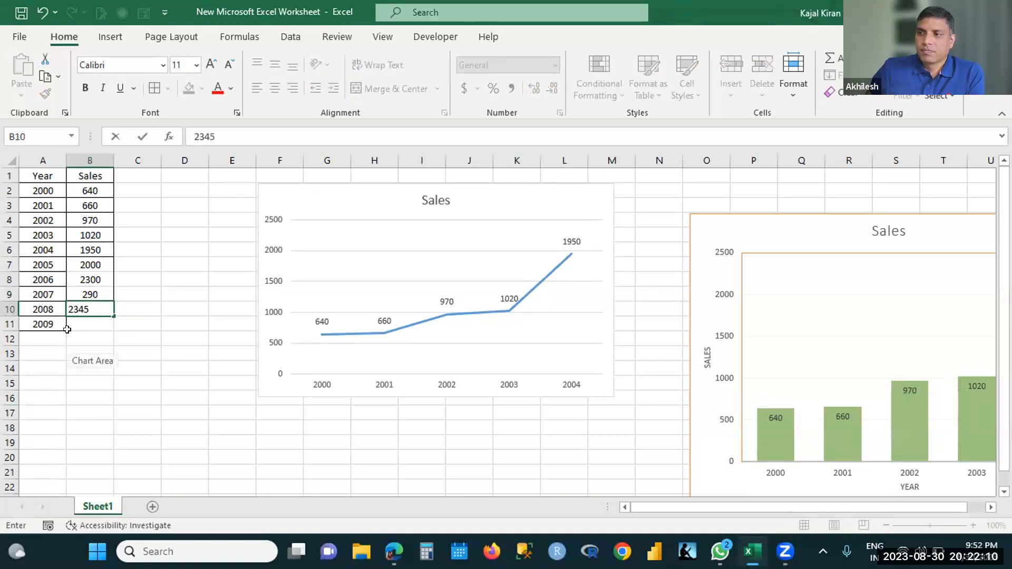
key("Return")
type("1234")
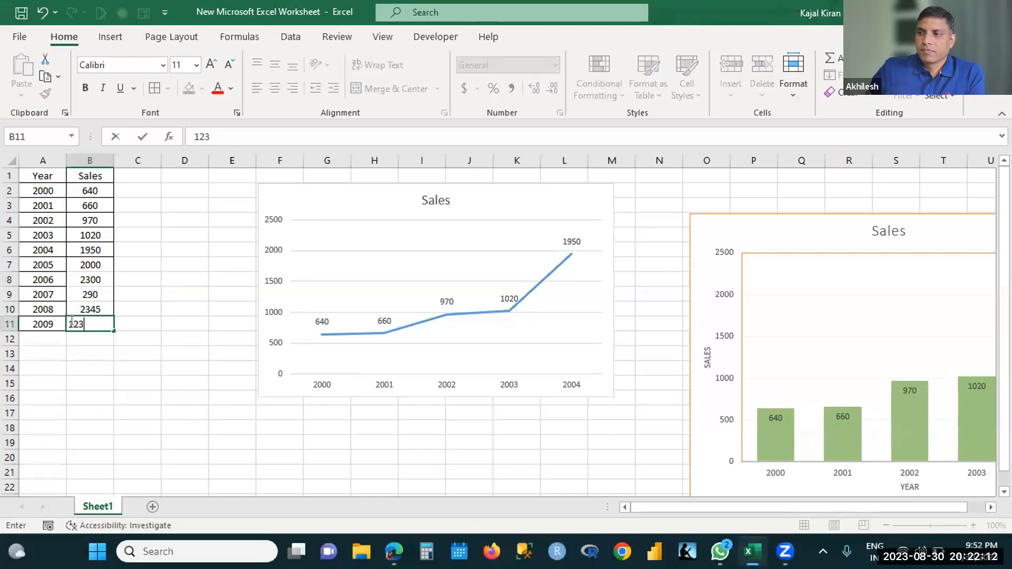
left_click(128, 391)
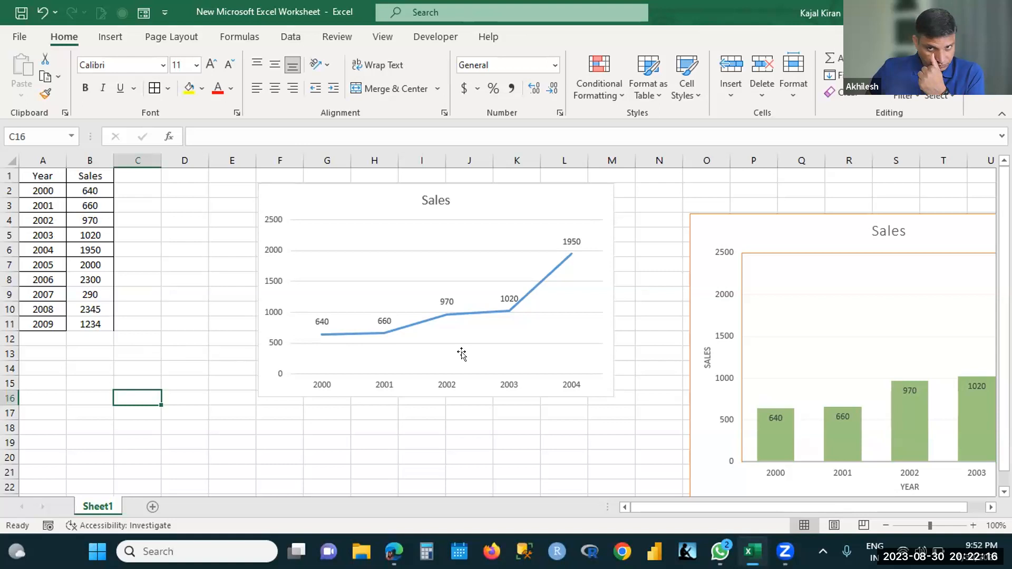
Step: Extend the Sales line chart's source data down to row 11 so it covers the years through 2009
left_click(469, 337)
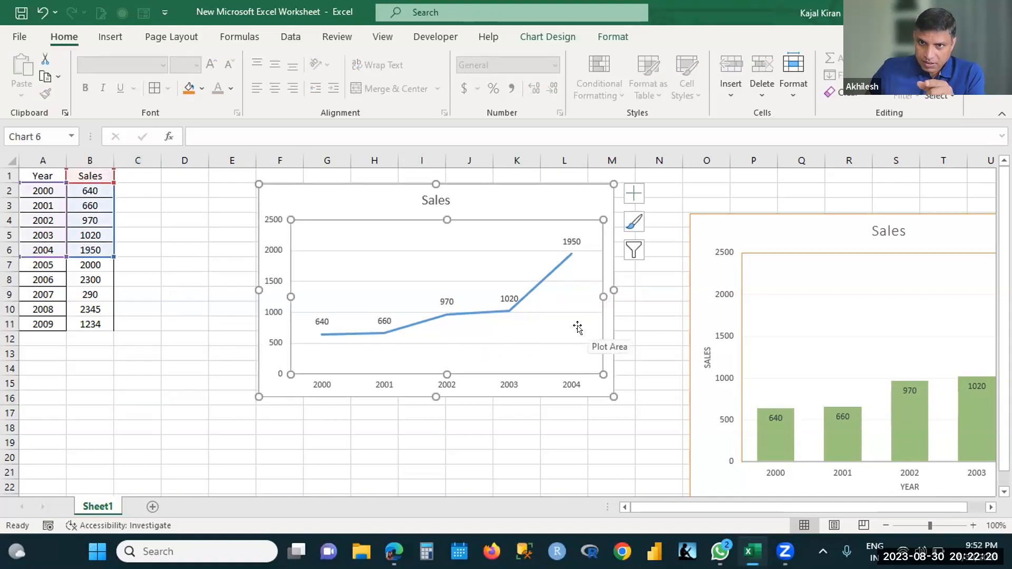
left_click_drag(45, 176, 109, 326)
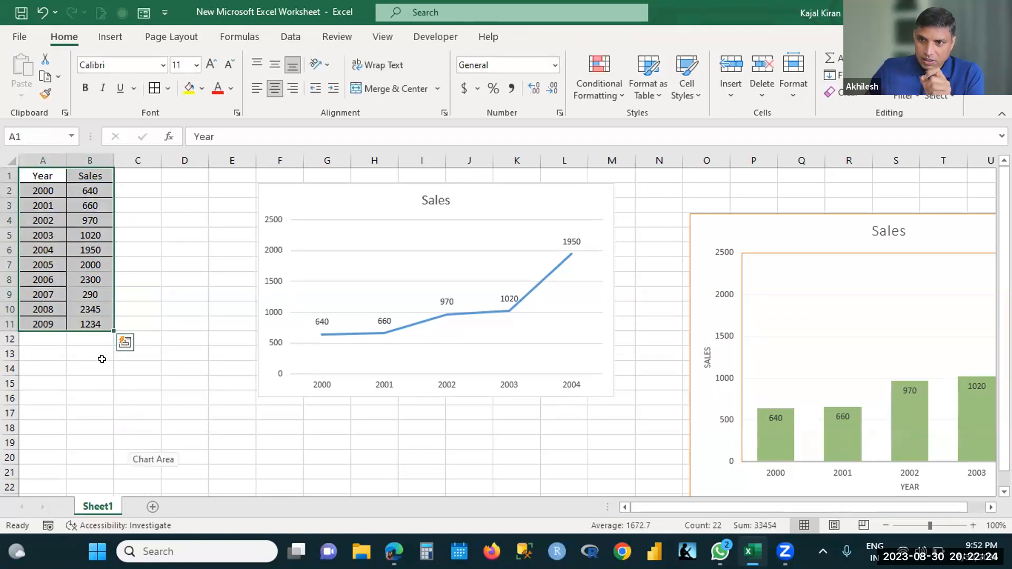
left_click(345, 335)
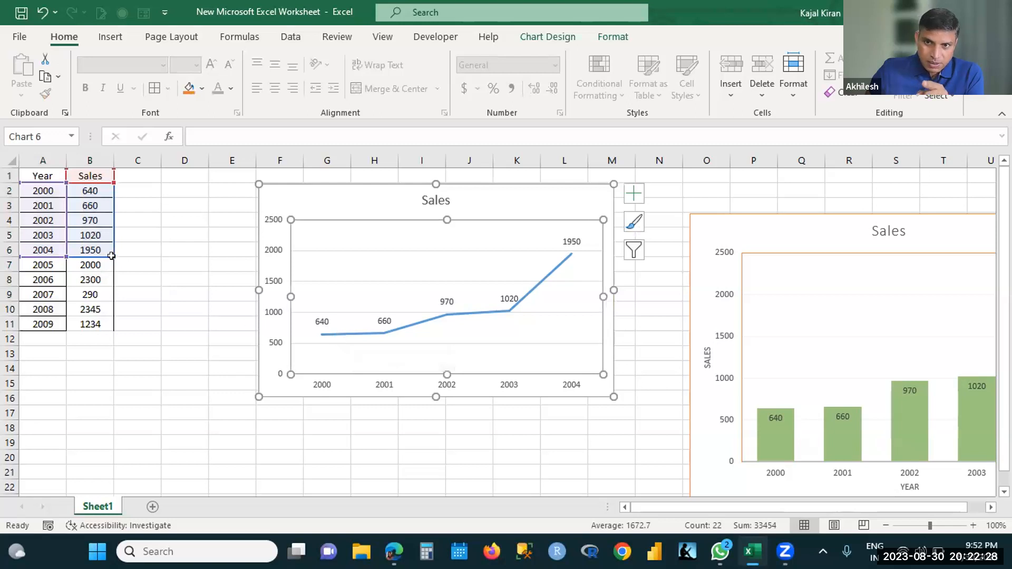
left_click_drag(107, 252, 110, 322)
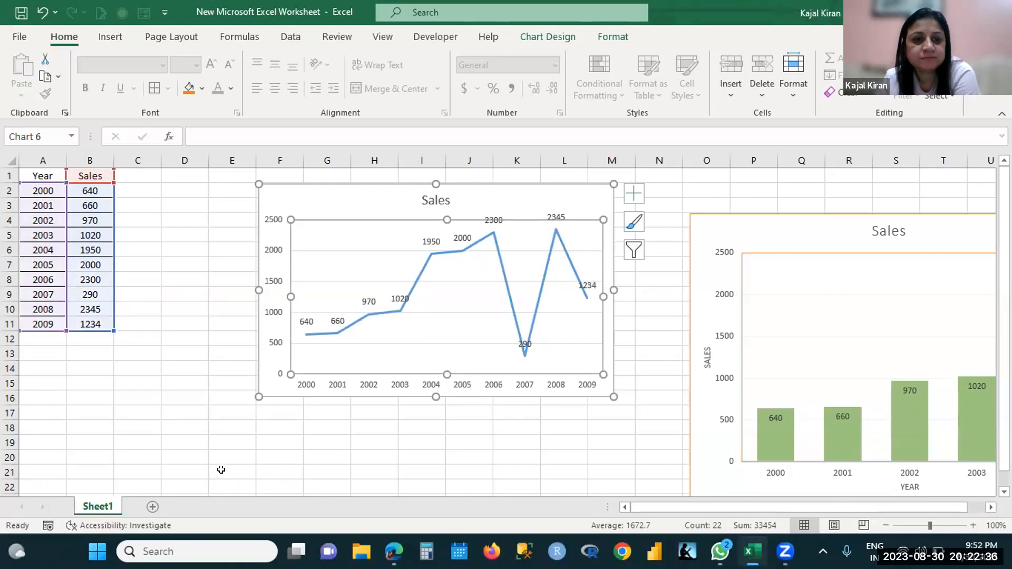
Step: Move the column chart closer to the line chart and extend its source data down to row 11
left_click(876, 223)
left_click_drag(863, 219, 682, 197)
left_click(679, 306)
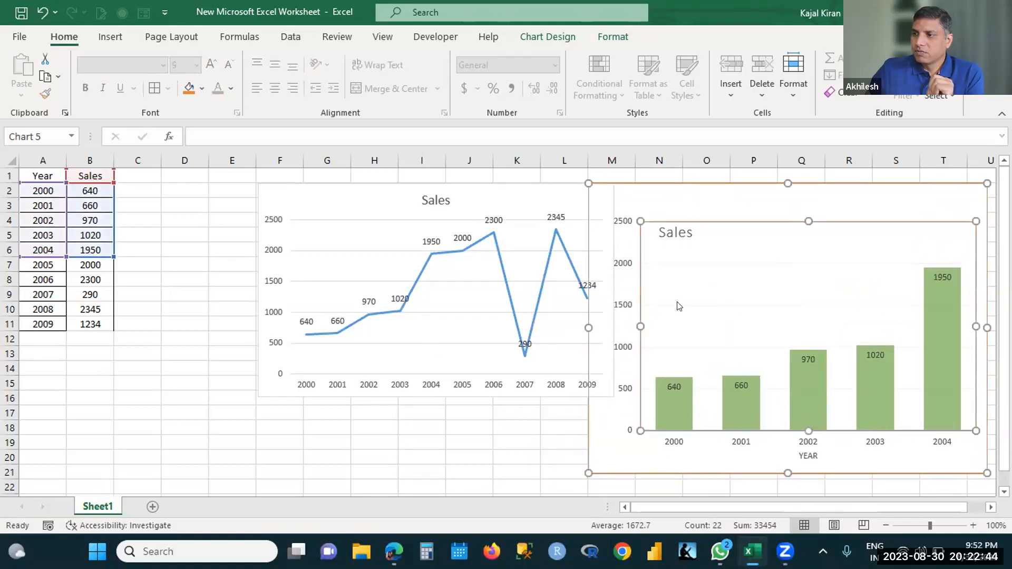
left_click_drag(105, 262, 109, 329)
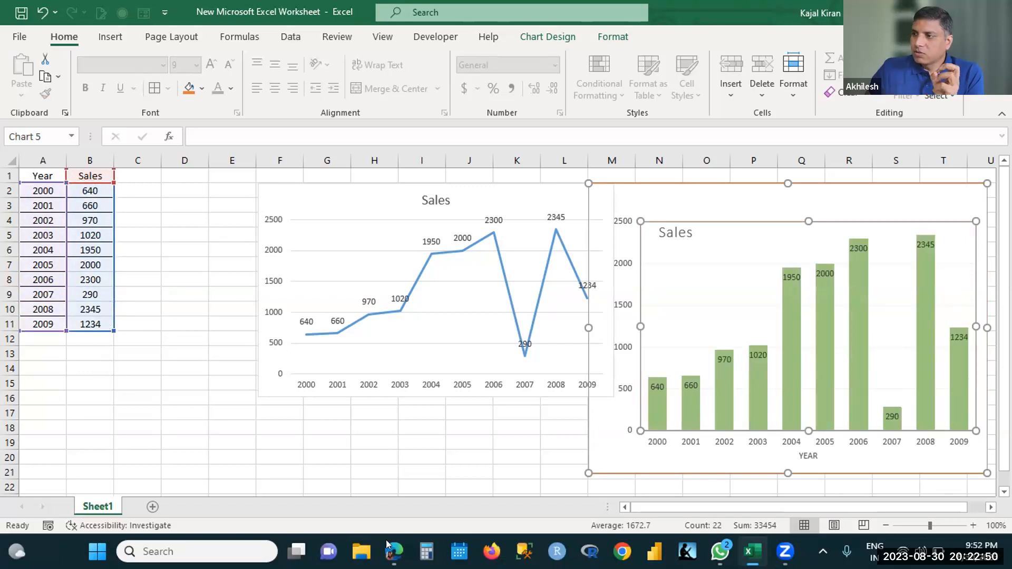
Step: Zoom the sheet out to 77%, move the column chart clear to columns N to V, and enlarge the line chart across columns E to M
left_click(942, 523)
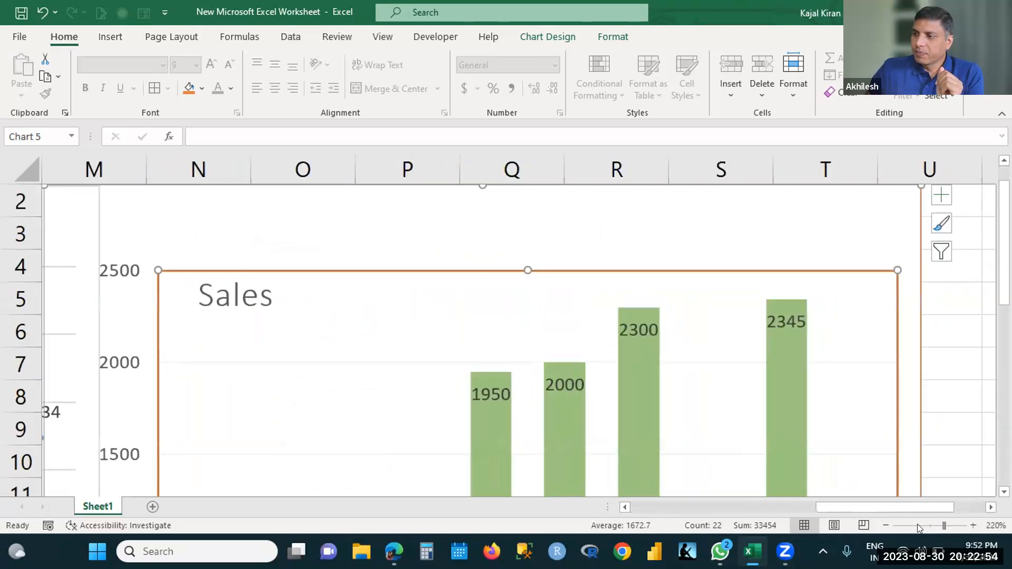
left_click(917, 523)
left_click_drag(646, 182, 699, 180)
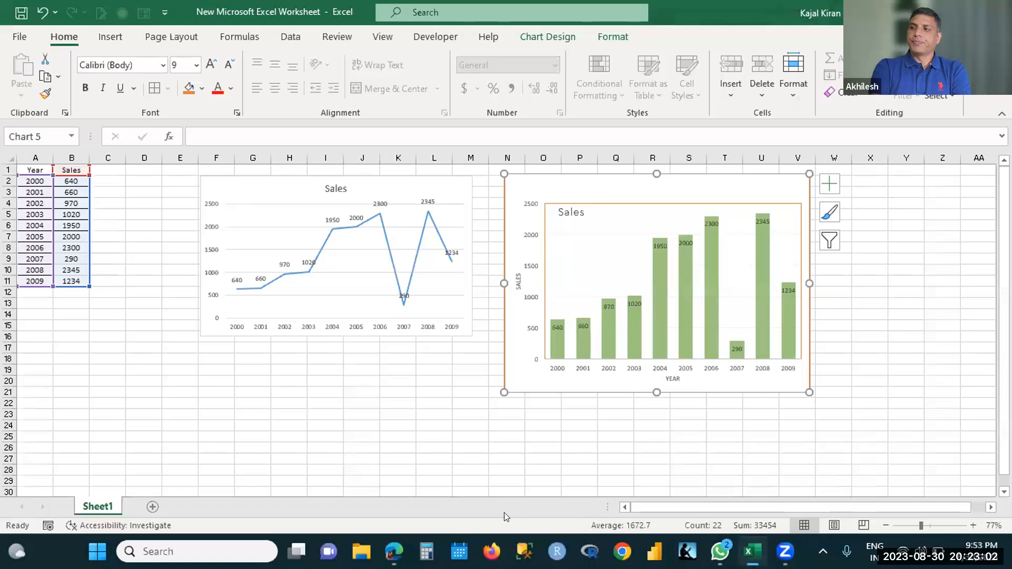
left_click(236, 187)
left_click_drag(175, 359, 169, 382)
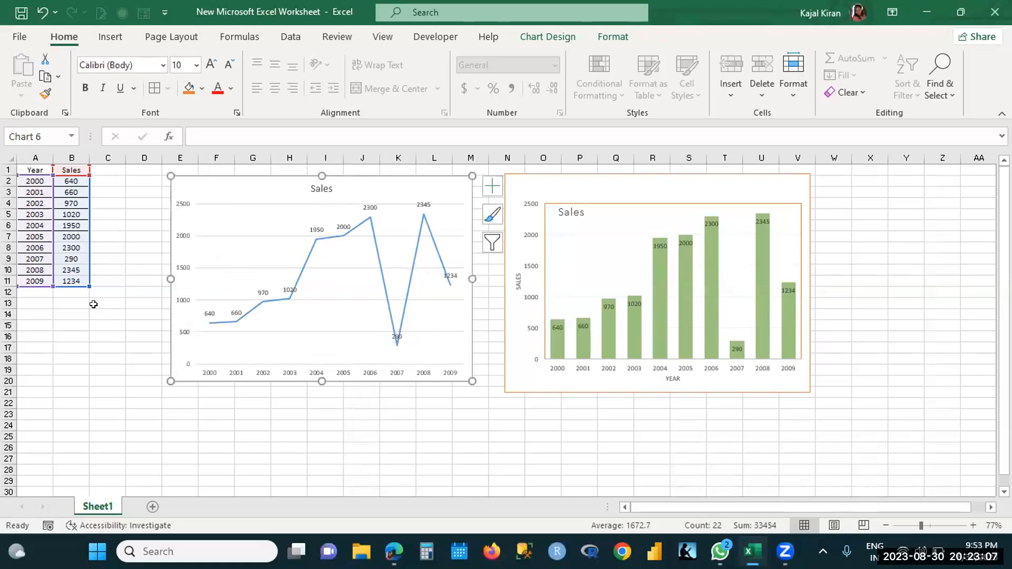
Step: Change the 2007 sales figure in B9 to 2600
left_click(73, 268)
left_click(74, 255)
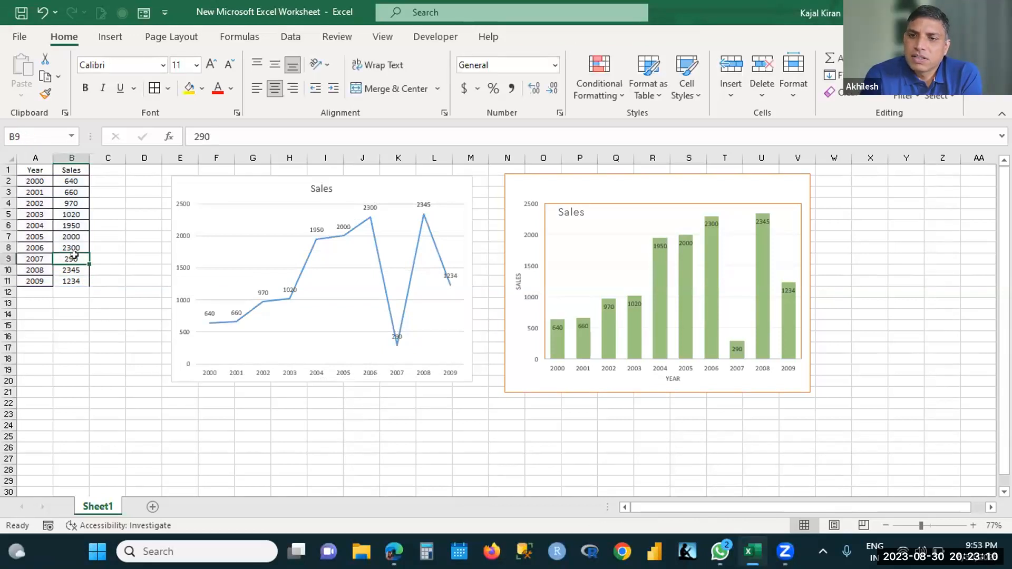
type("2600")
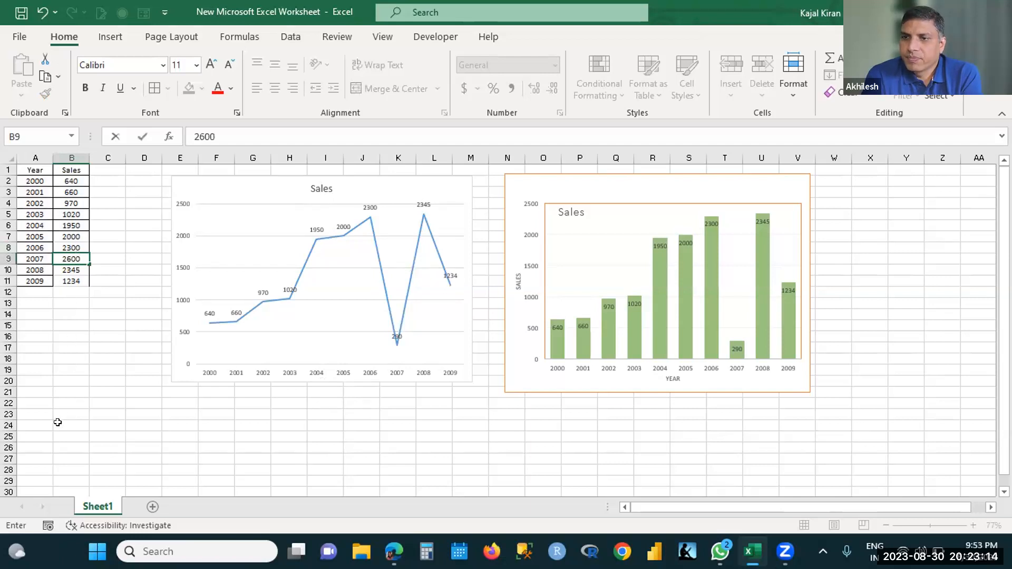
left_click(55, 369)
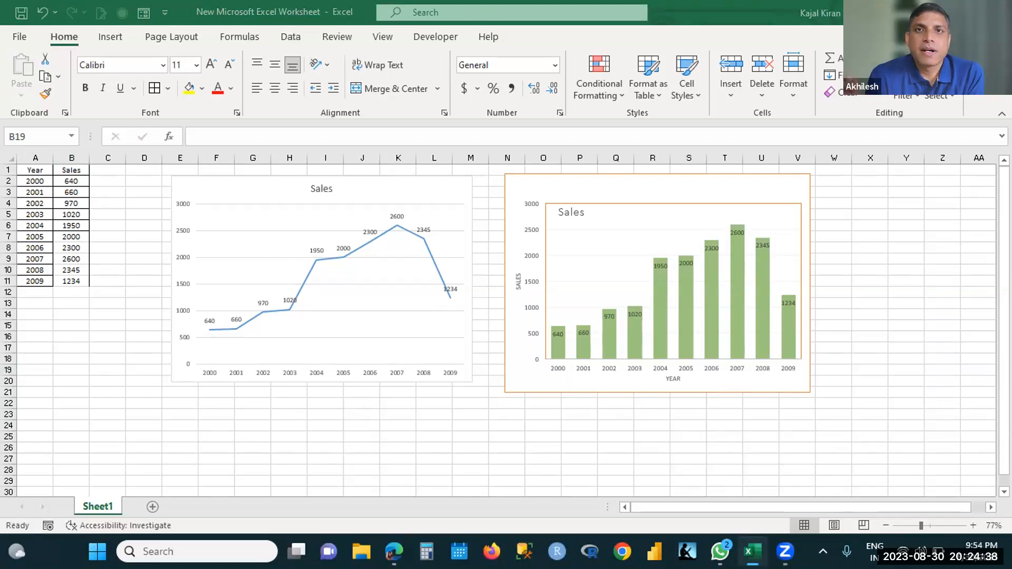
Step: Select all data labels of the Sales line chart and open their formatting options at the label position settings
mouse_move(720, 551)
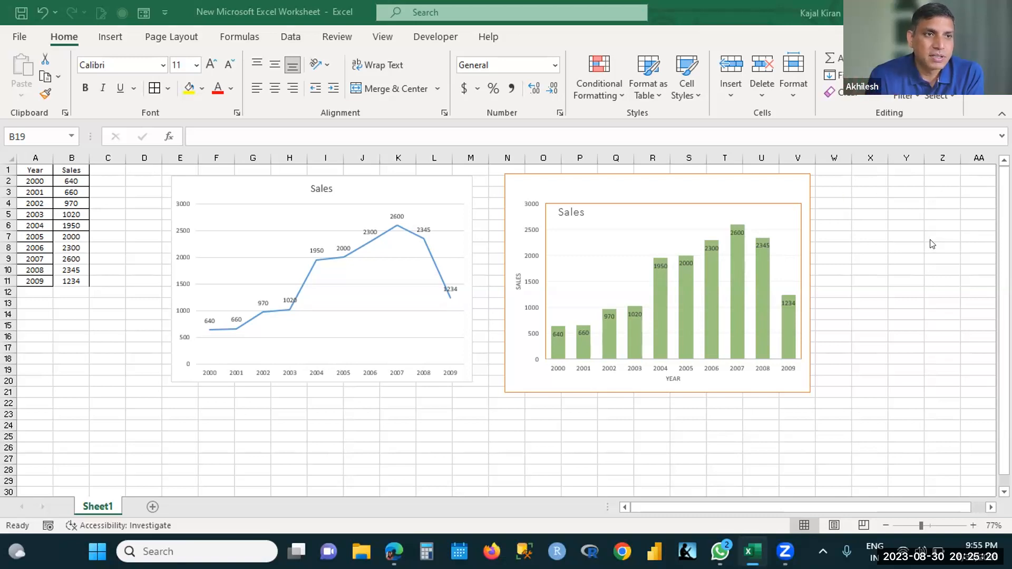
mouse_move(398, 230)
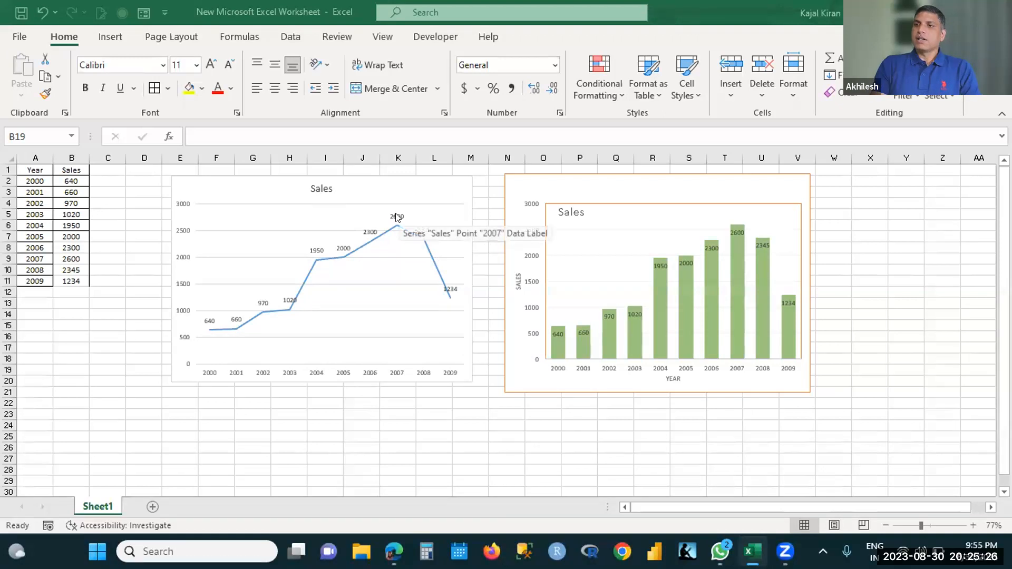
left_click(395, 215)
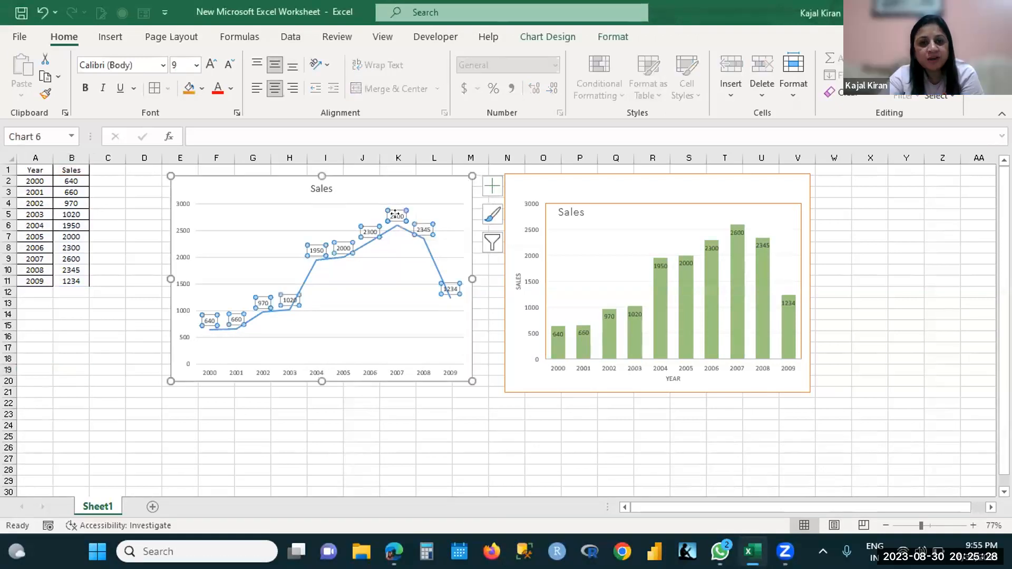
key("ctrl+1")
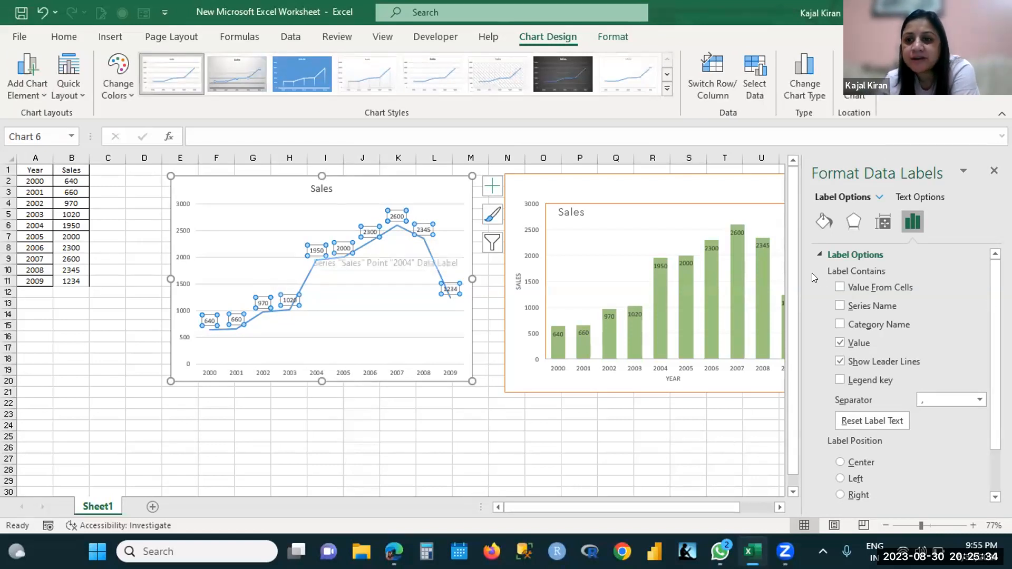
scroll(871, 300, "down", 1)
scroll(872, 301, "up", 1)
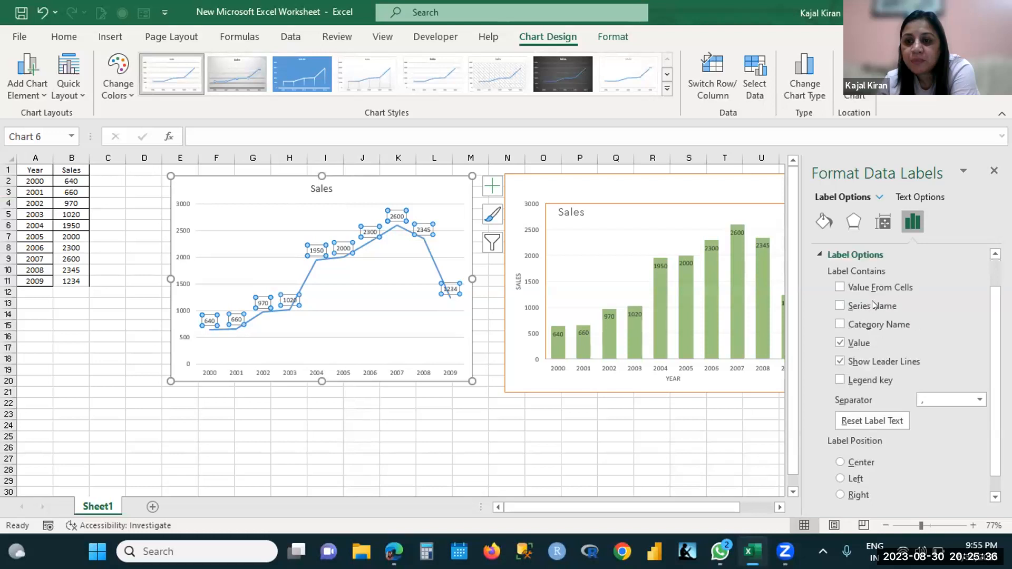
scroll(904, 350, "down", 1)
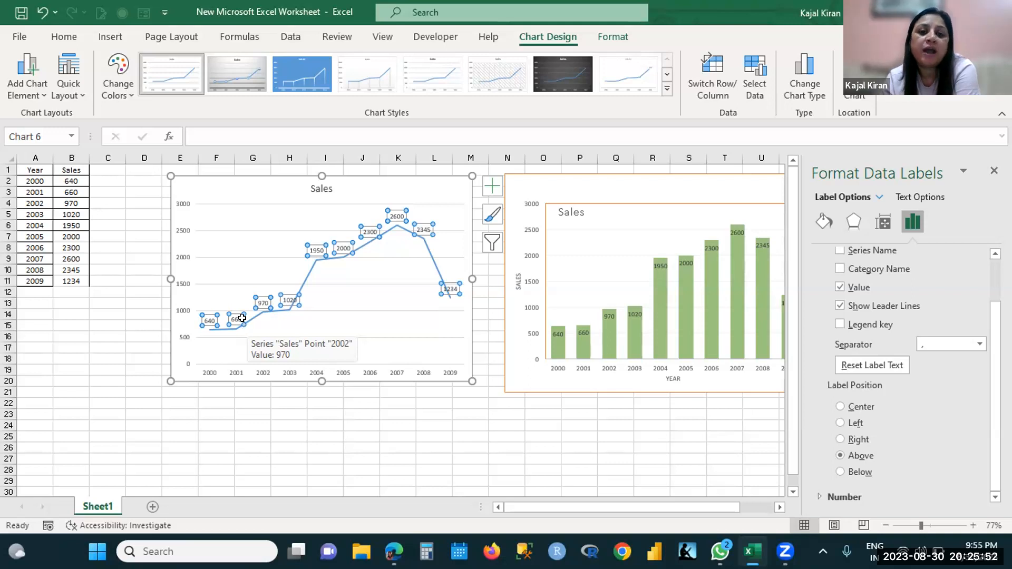
Step: Try the Center, Left, Right and Below positions for the line chart's data labels, and return them to Above
left_click(837, 406)
left_click(839, 423)
left_click(840, 438)
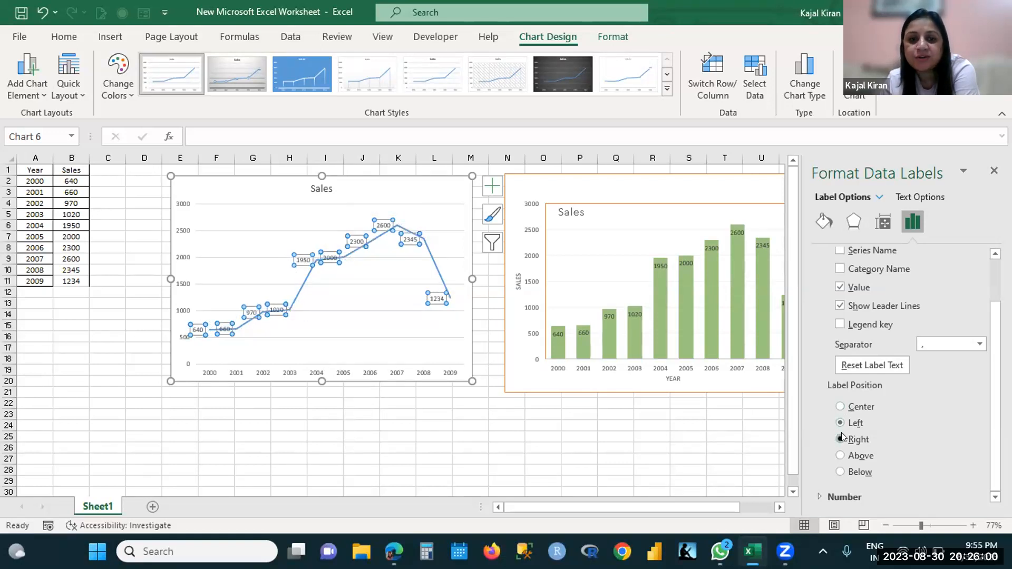
left_click(841, 455)
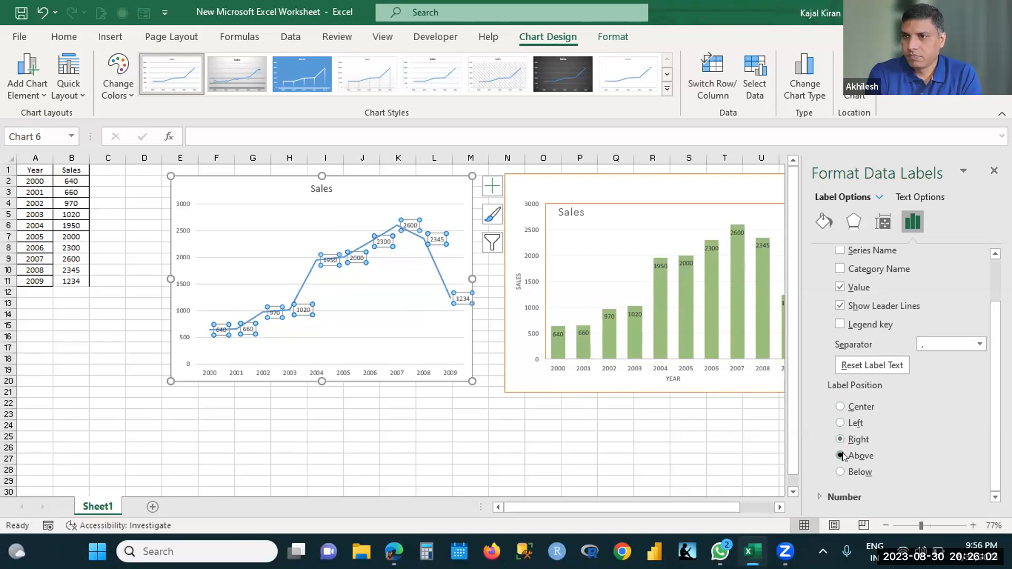
left_click(839, 471)
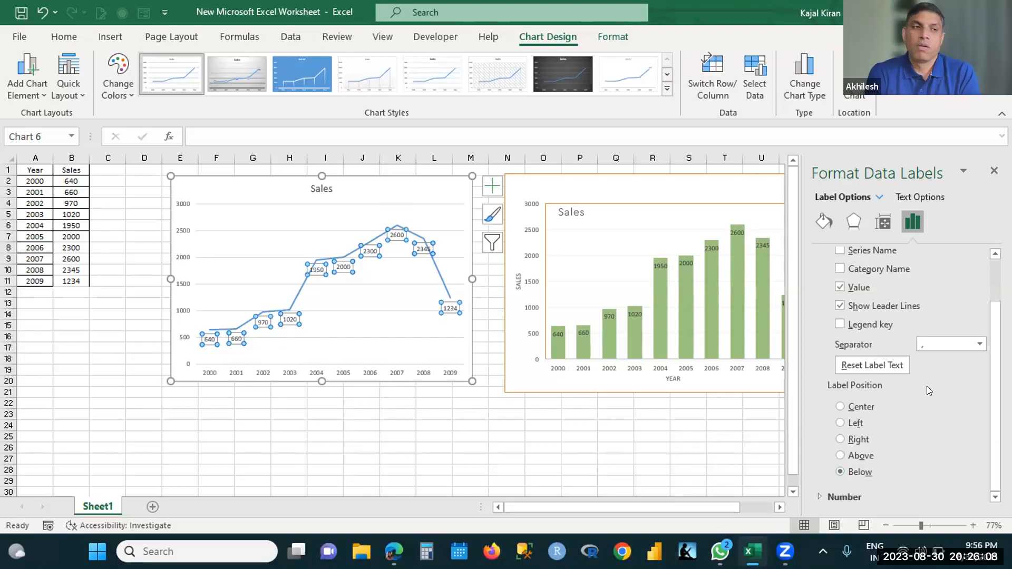
left_click(837, 408)
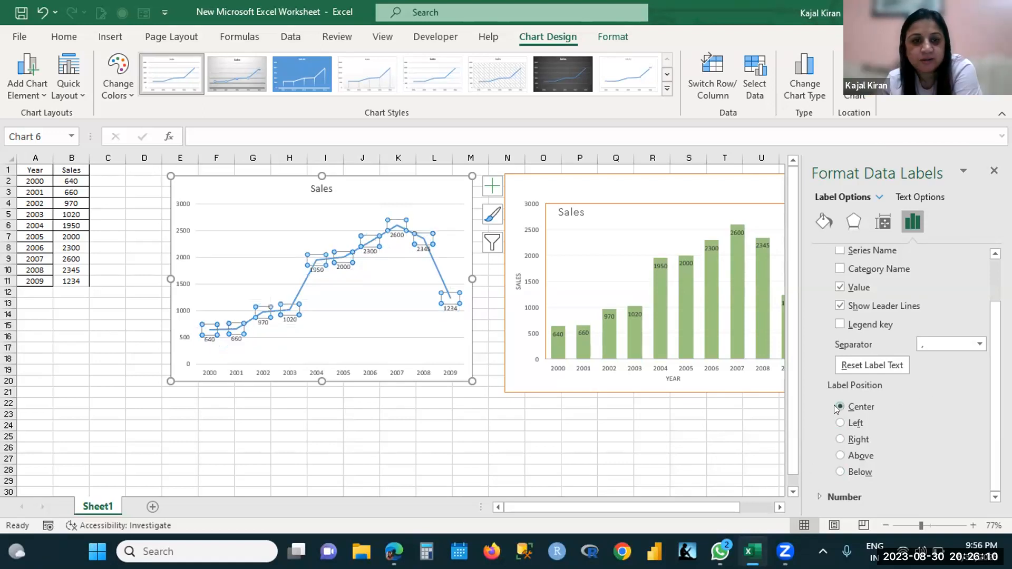
left_click(839, 440)
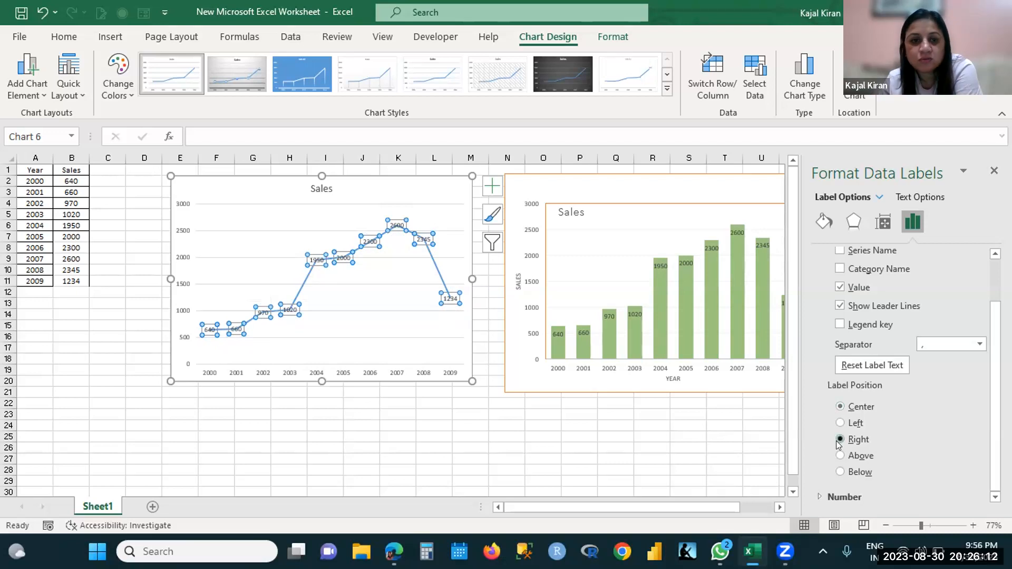
left_click(839, 456)
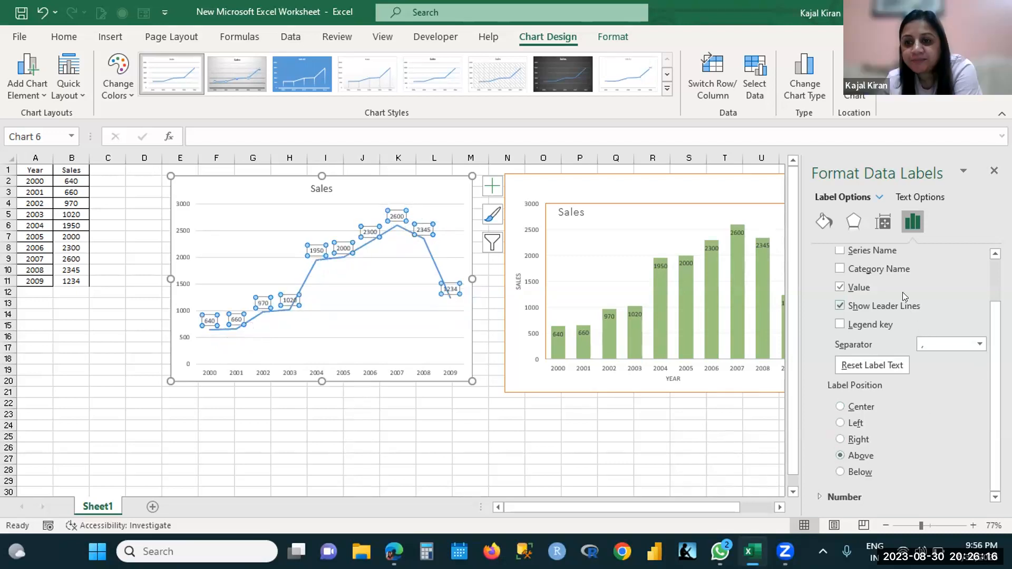
scroll(901, 292, "up", 1)
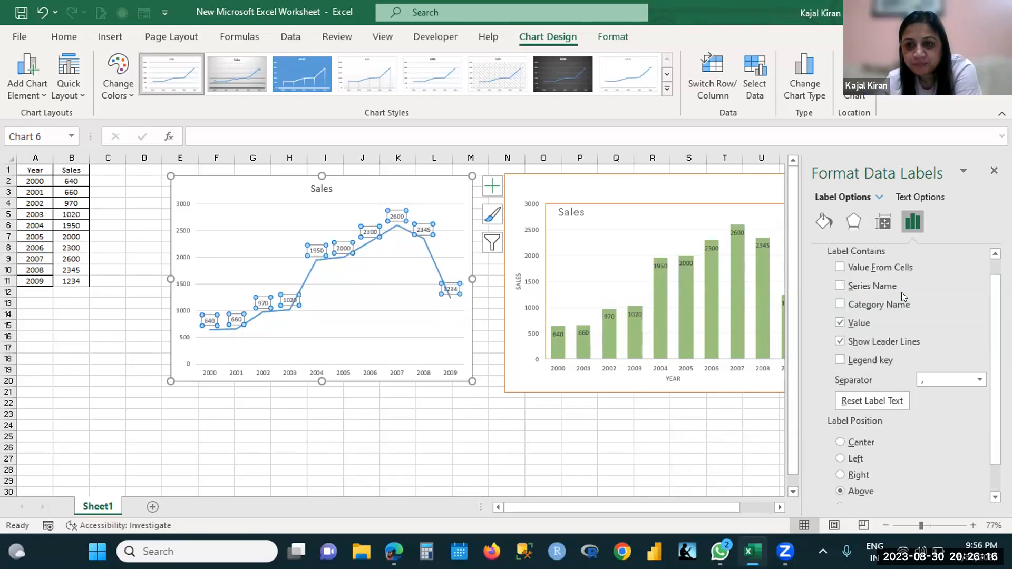
left_click(841, 267)
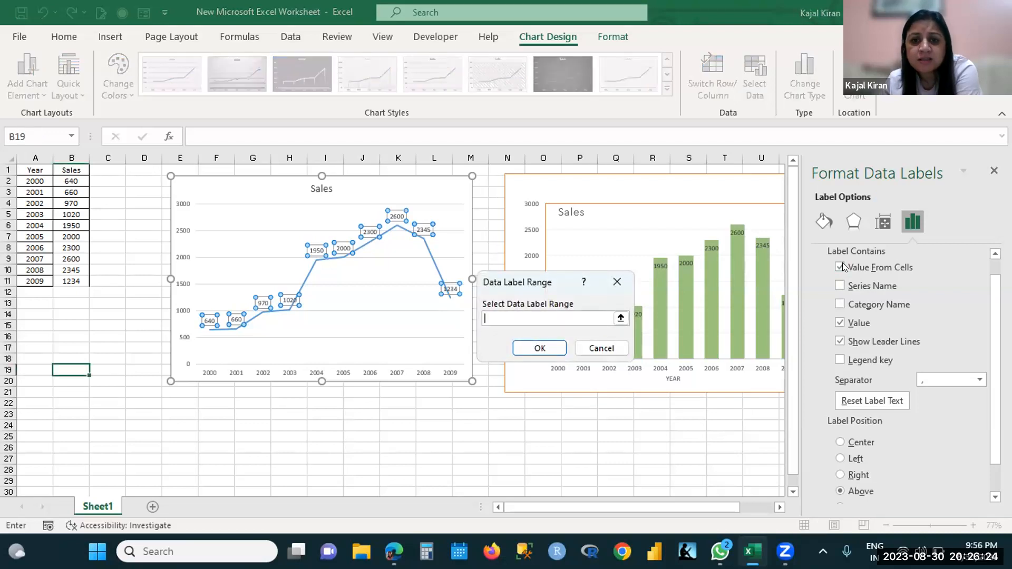
left_click(841, 279)
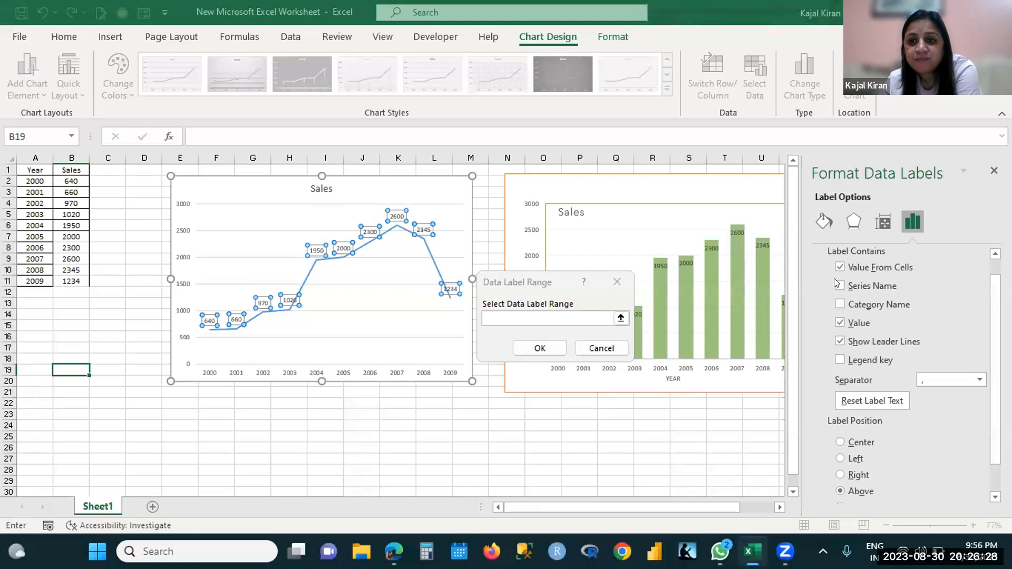
left_click(601, 347)
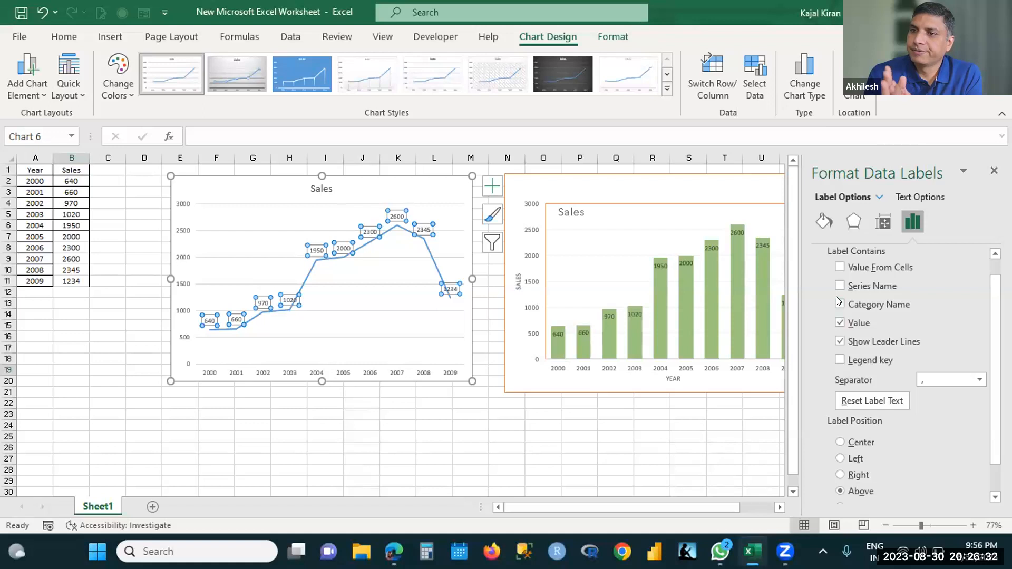
Step: Add values from cells to the line chart's data labels, trying range A1:B11 and settling on A1:B1
left_click(838, 267)
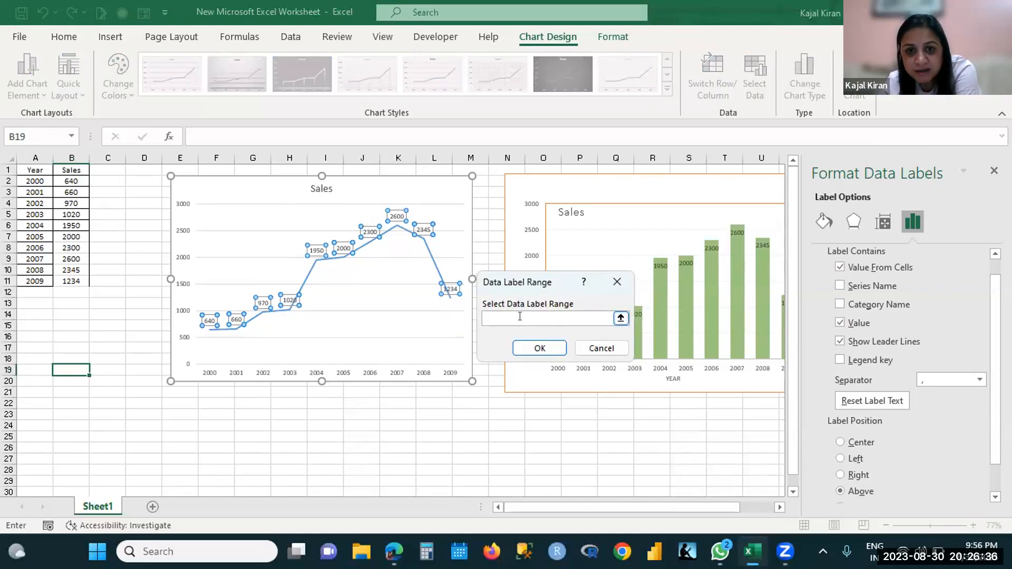
left_click(29, 170)
left_click_drag(43, 188, 79, 282)
left_click(543, 347)
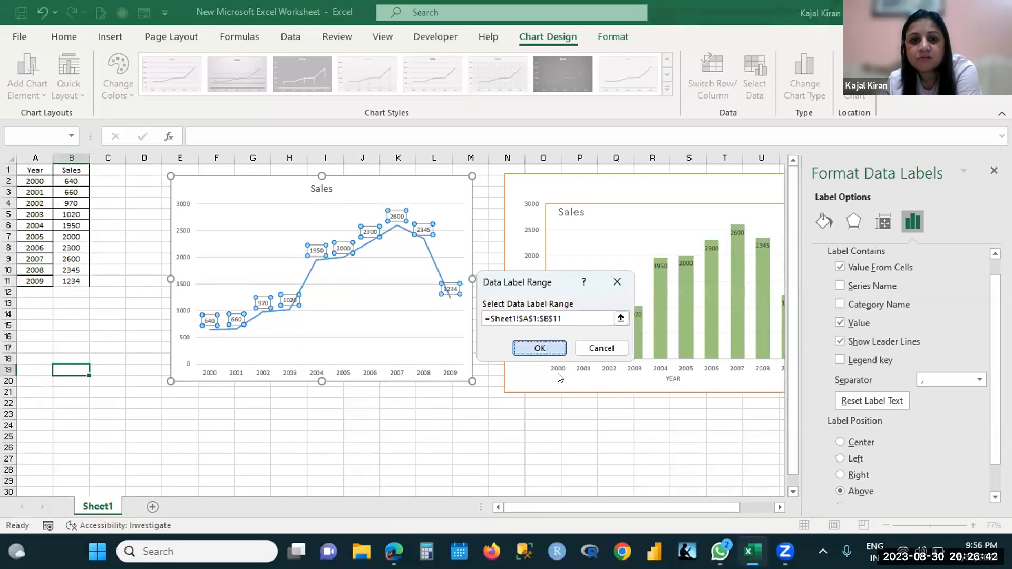
left_click(512, 315)
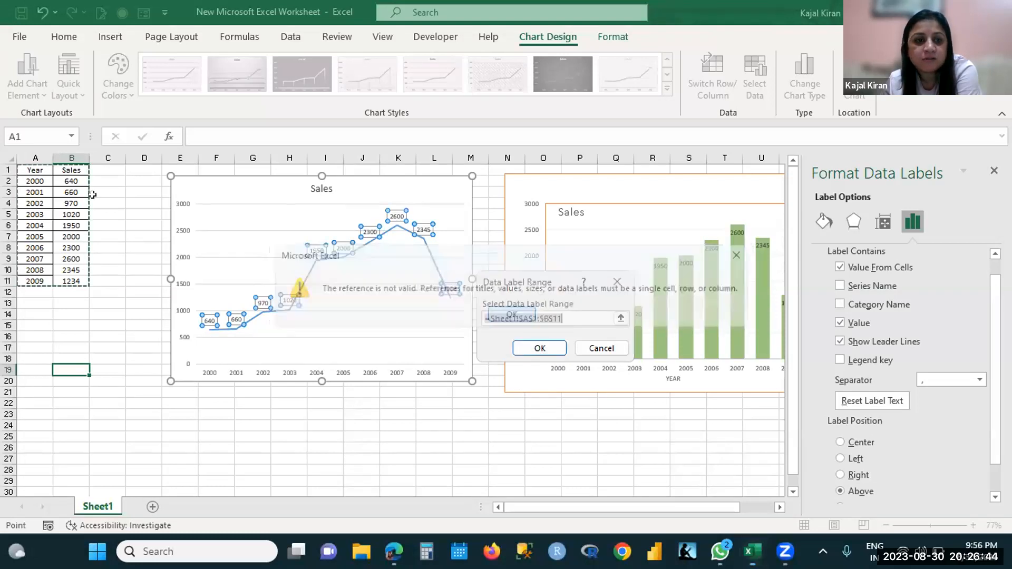
left_click_drag(39, 164, 71, 168)
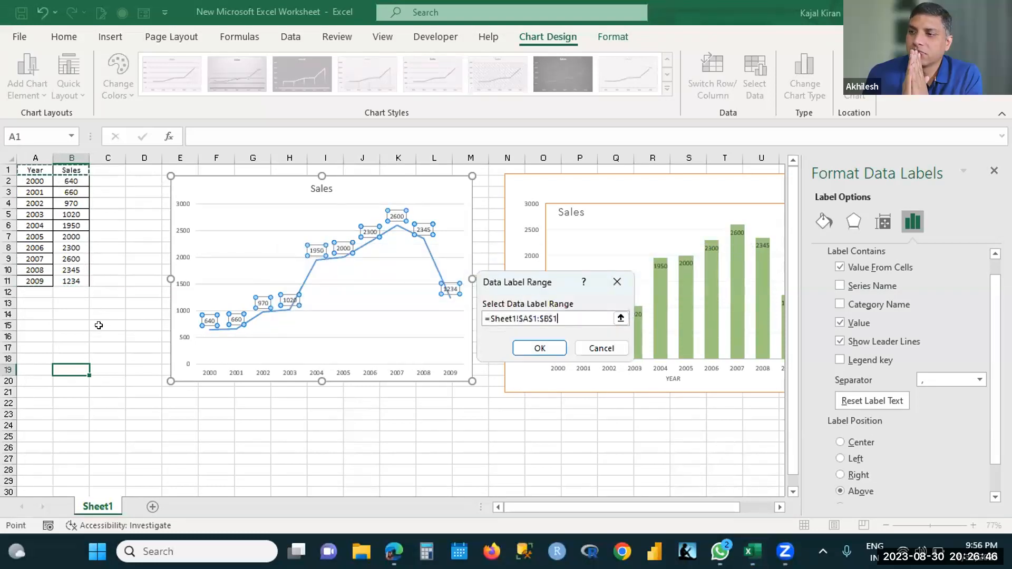
left_click(539, 348)
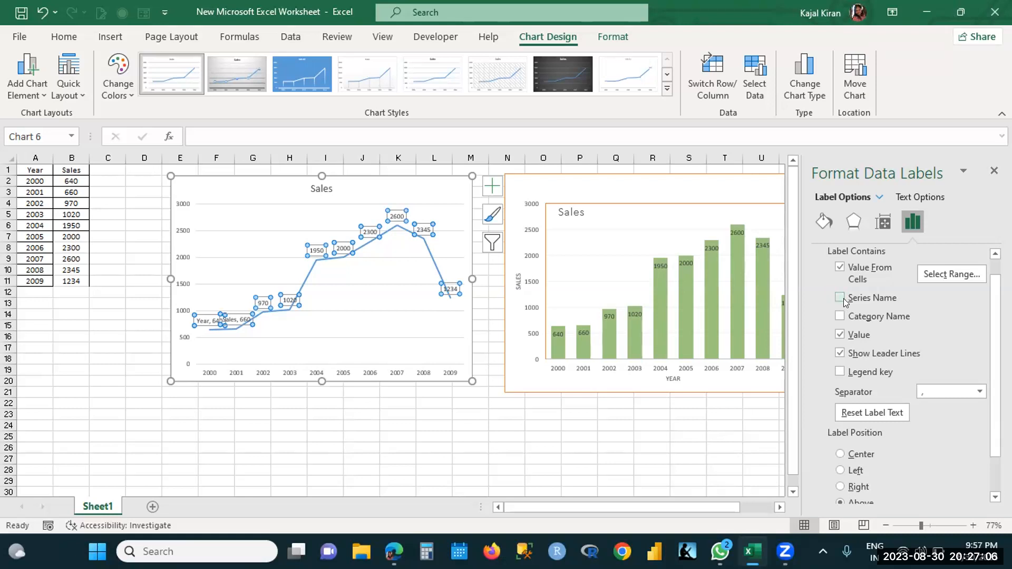
Step: Enlarge the line chart to span columns C to M and reach down to row 24
left_click_drag(169, 380, 102, 407)
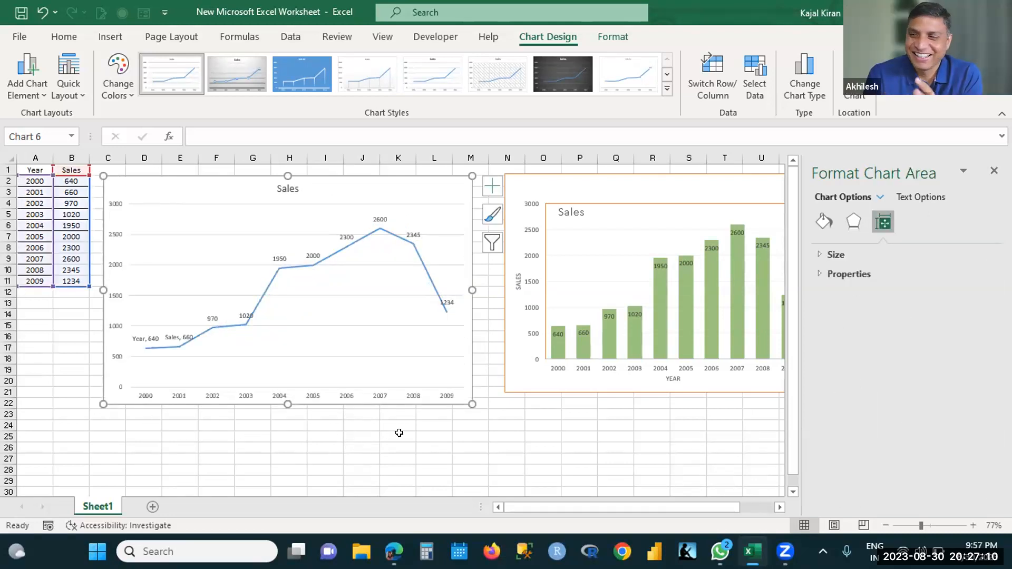
left_click_drag(470, 403, 493, 427)
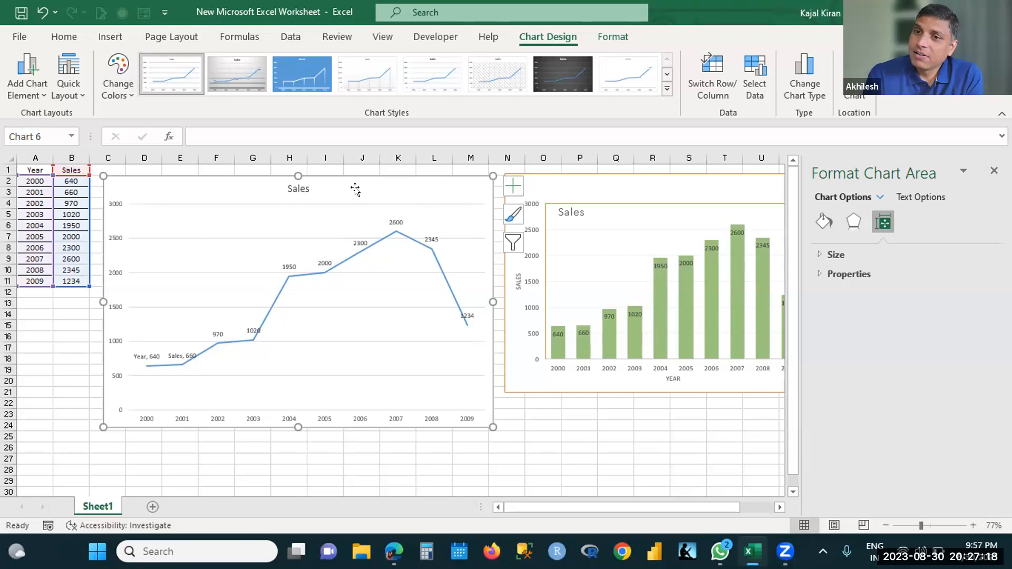
Step: Select the 2001 and 2000 data labels individually and inspect the field options for the 2000 label's text
left_click(186, 357)
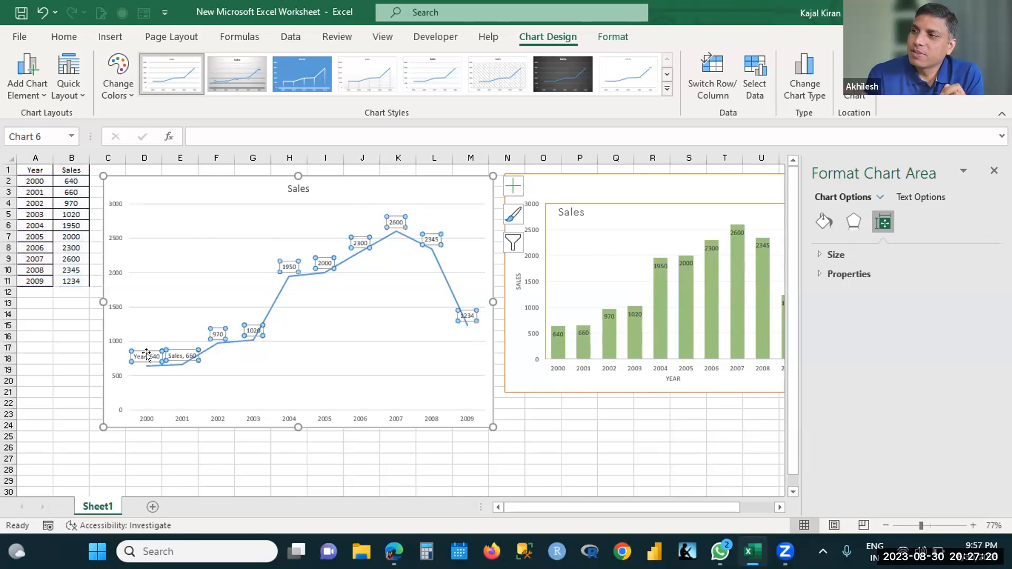
left_click(169, 356)
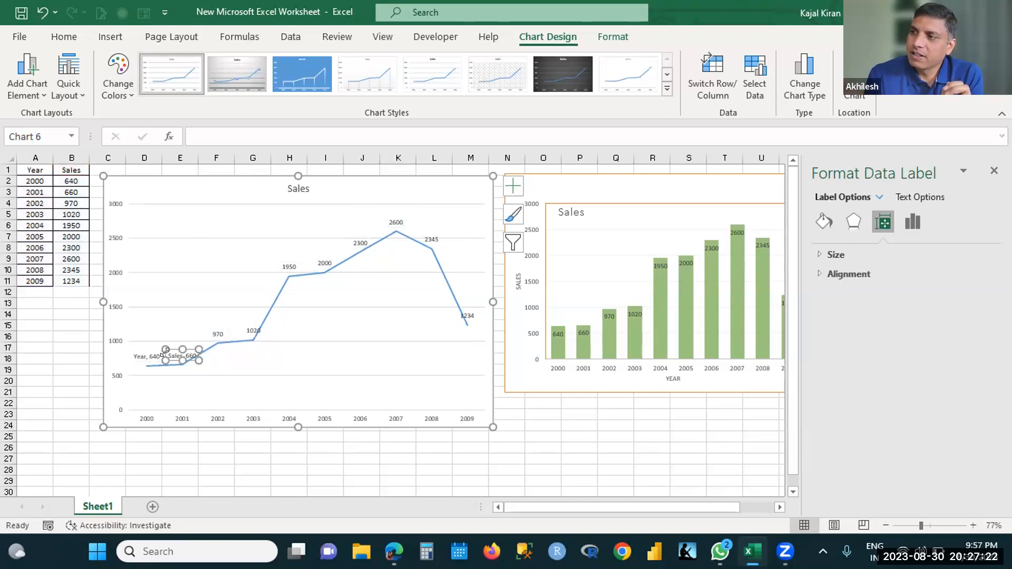
left_click(147, 357)
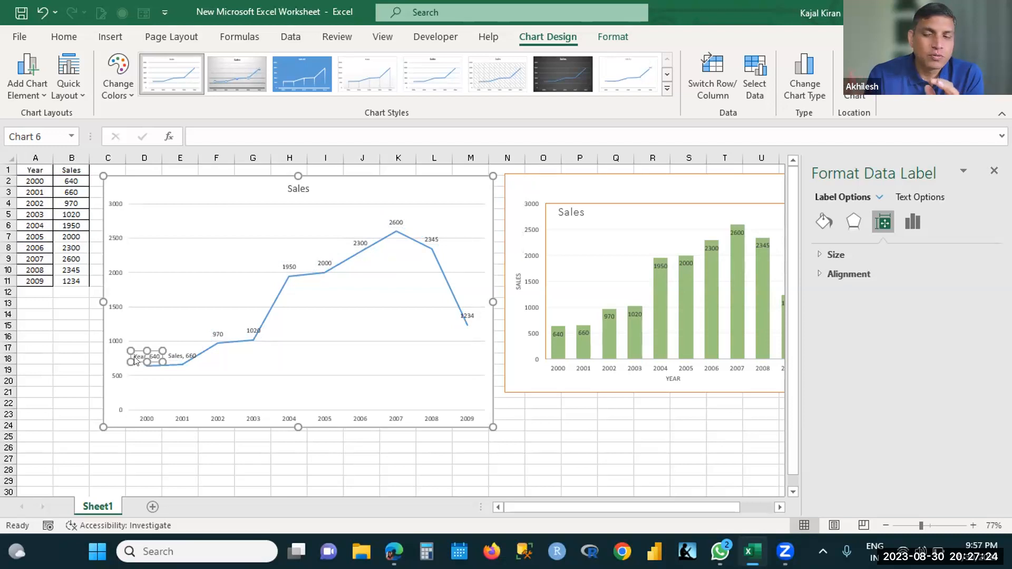
left_click(136, 357)
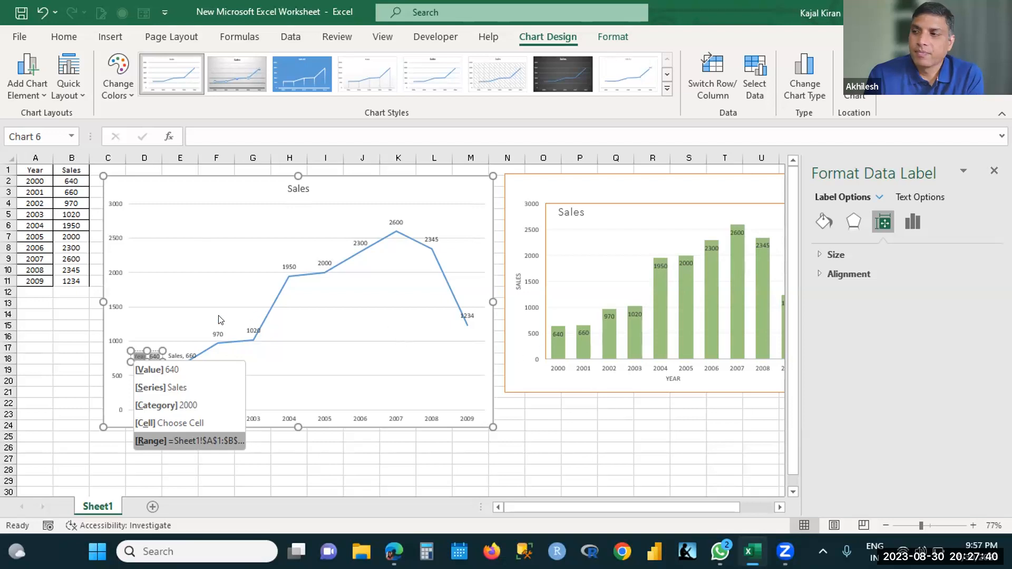
left_click(190, 351)
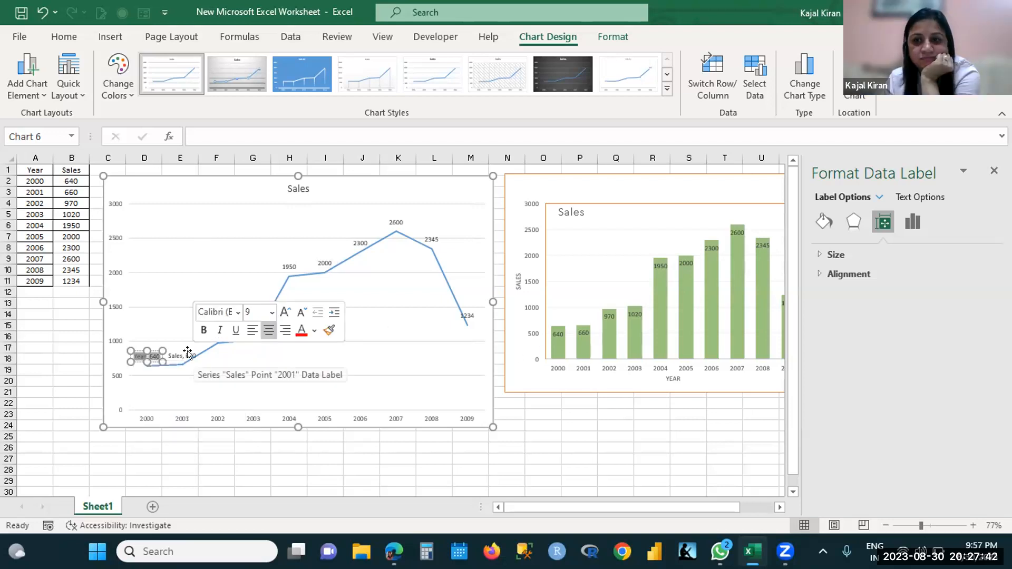
Step: Select only the 2001 data label, toggle its Value From Cells option to compare, and leave it off
left_click(189, 354)
left_click(920, 197)
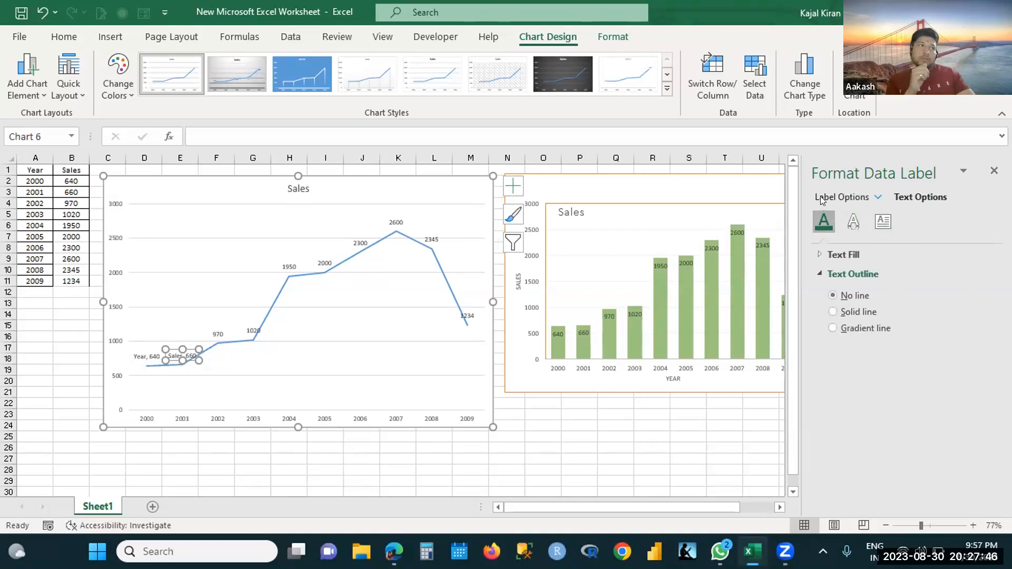
left_click(866, 194)
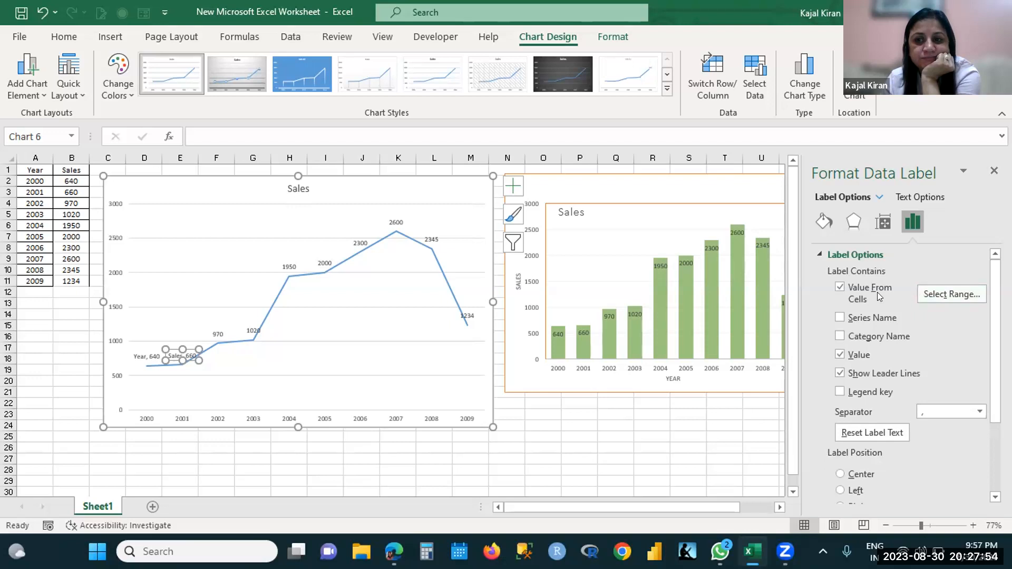
left_click(839, 287)
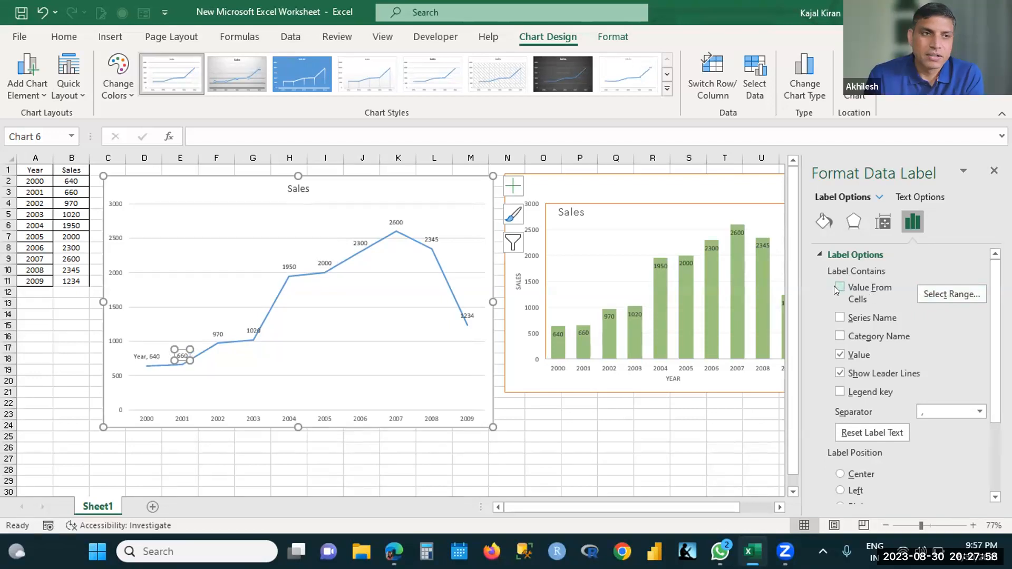
left_click(834, 286)
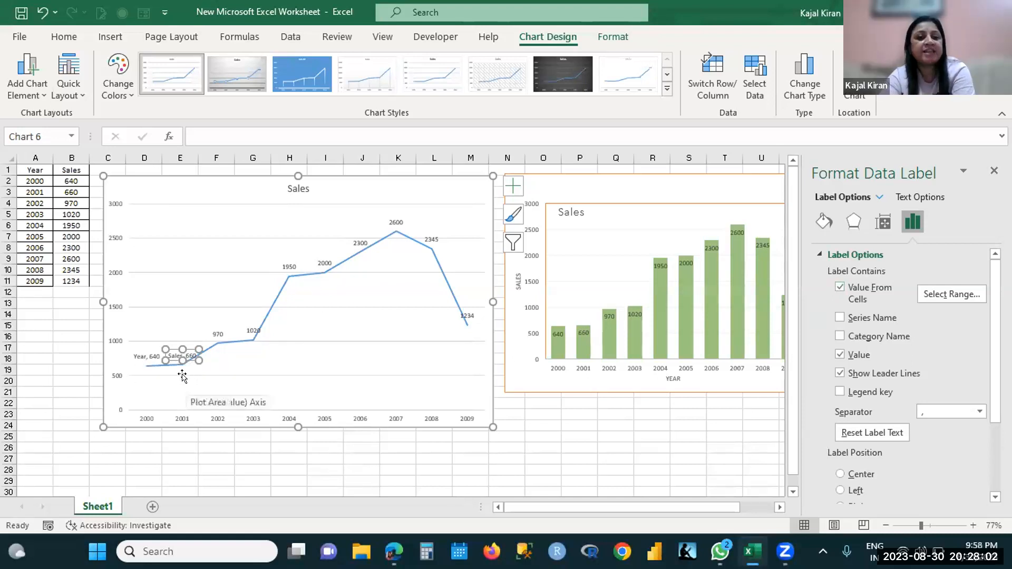
left_click(838, 287)
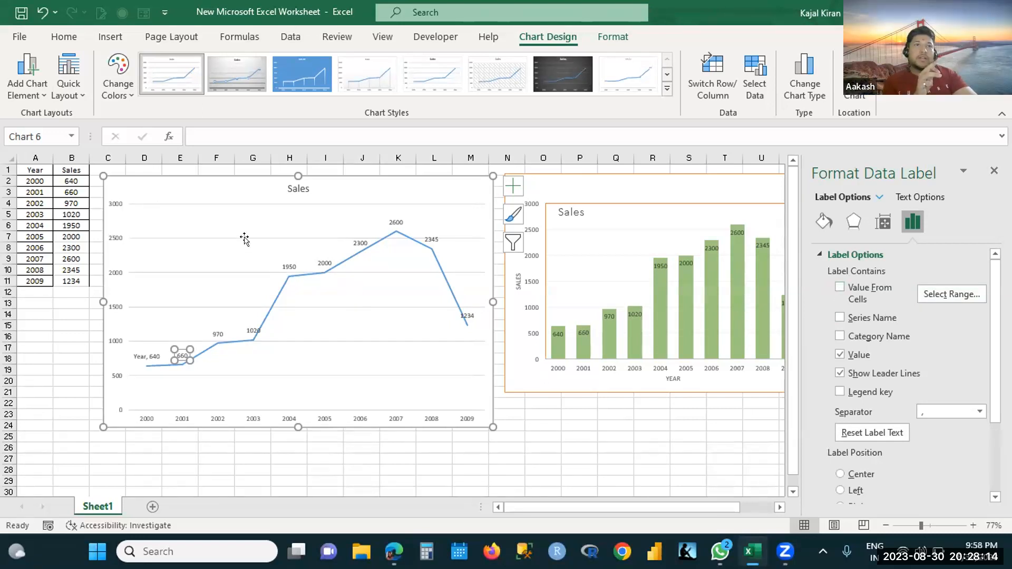
Step: Point out the header cells A1:B1, reselect all the line chart's data labels, and view the list of chart elements
left_click(31, 169)
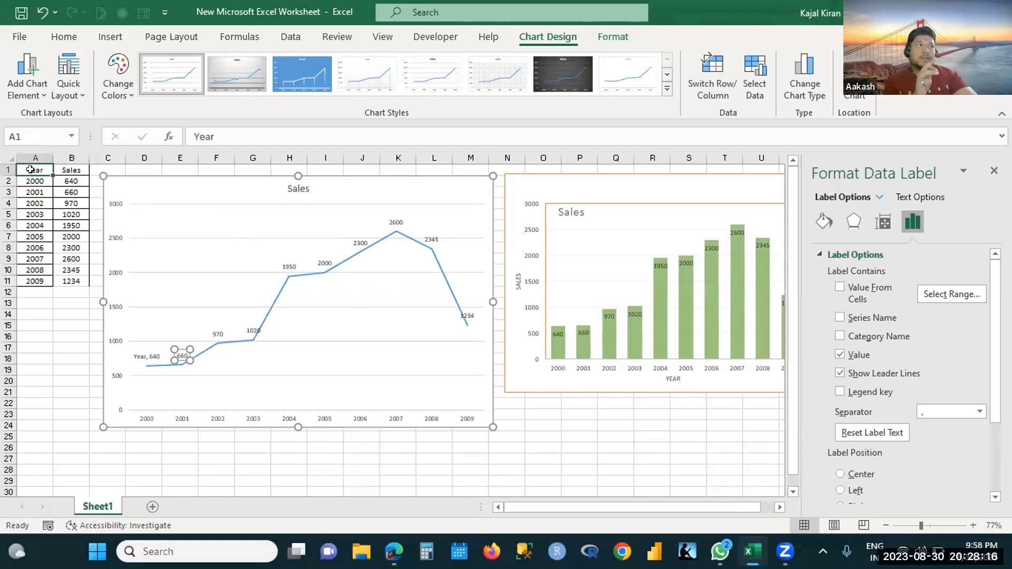
left_click_drag(30, 169, 66, 170)
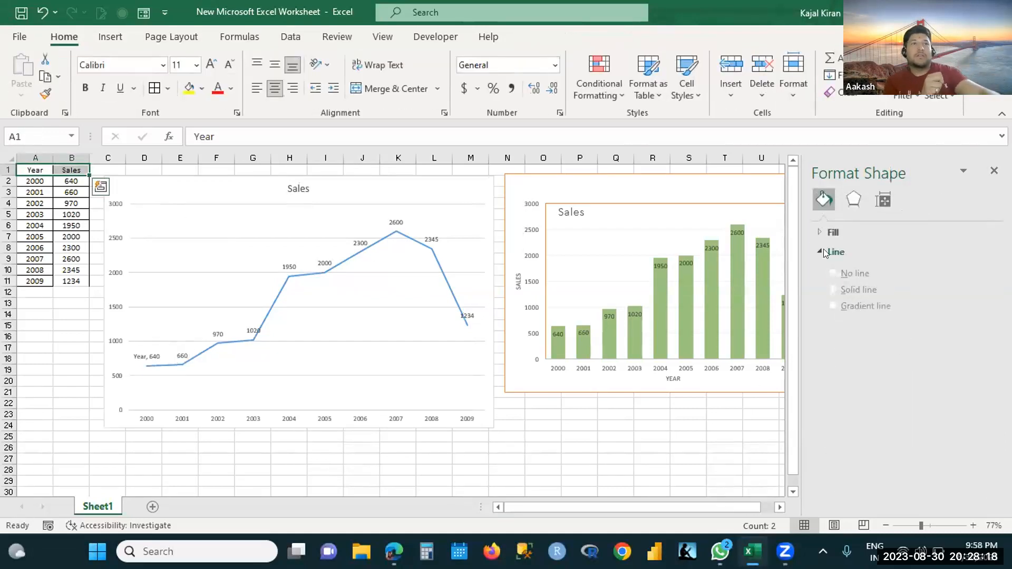
left_click(226, 384)
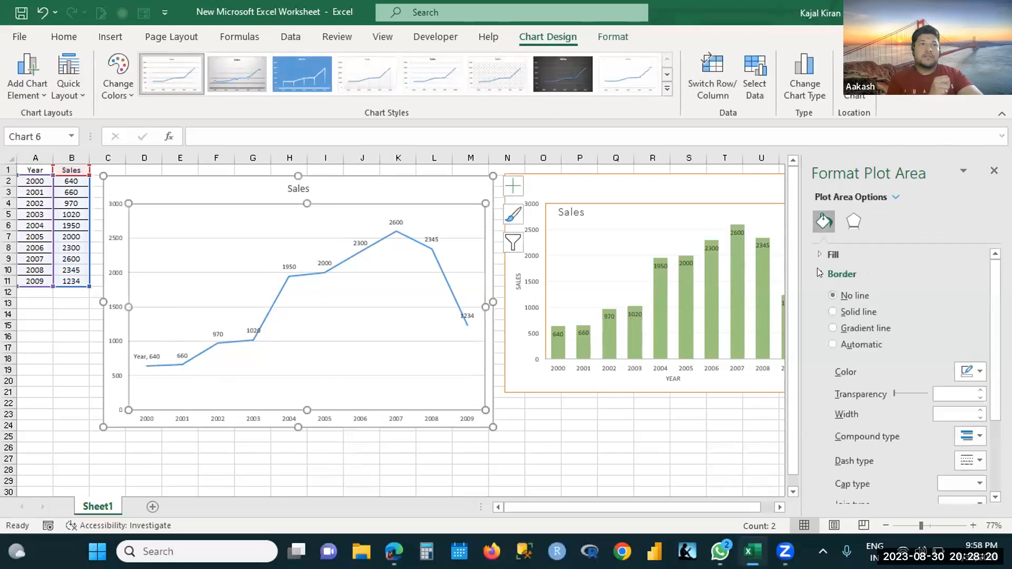
left_click(157, 356)
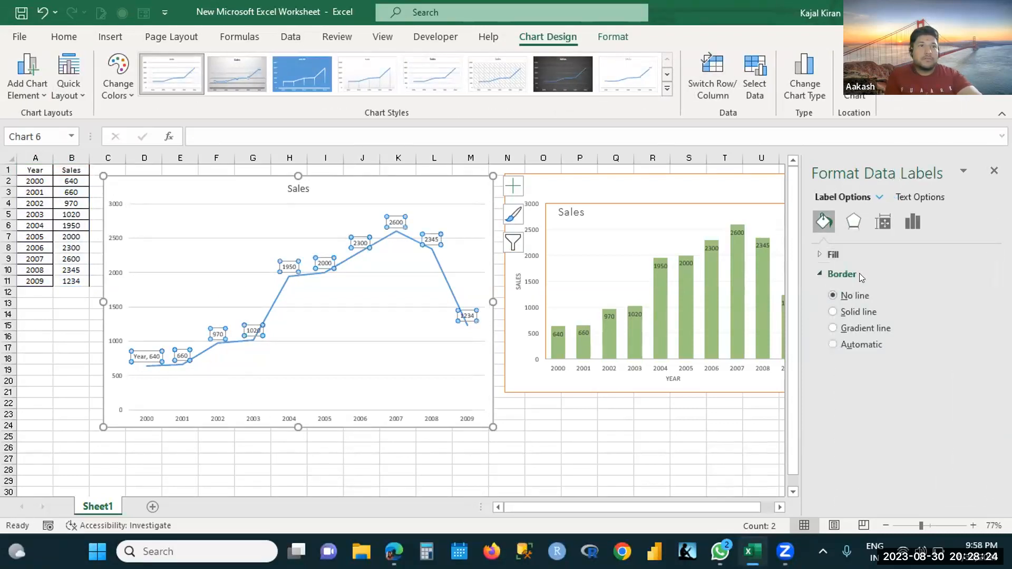
left_click(871, 197)
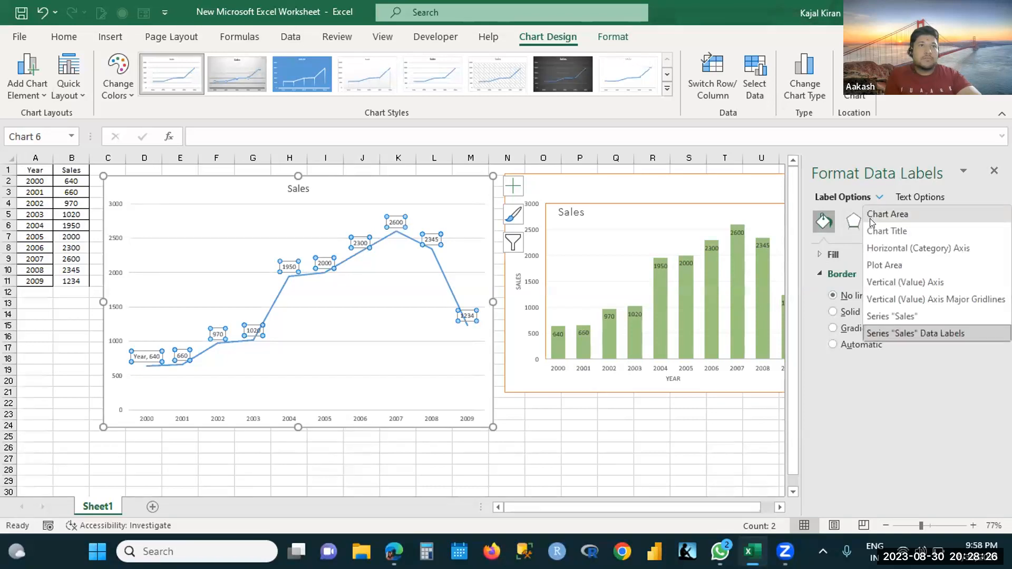
left_click(836, 197)
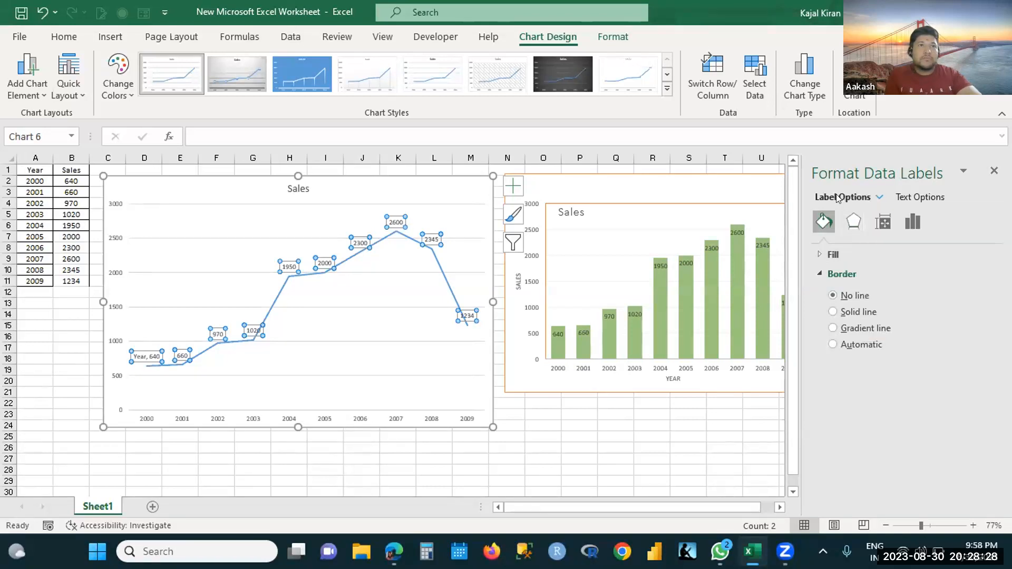
left_click(879, 197)
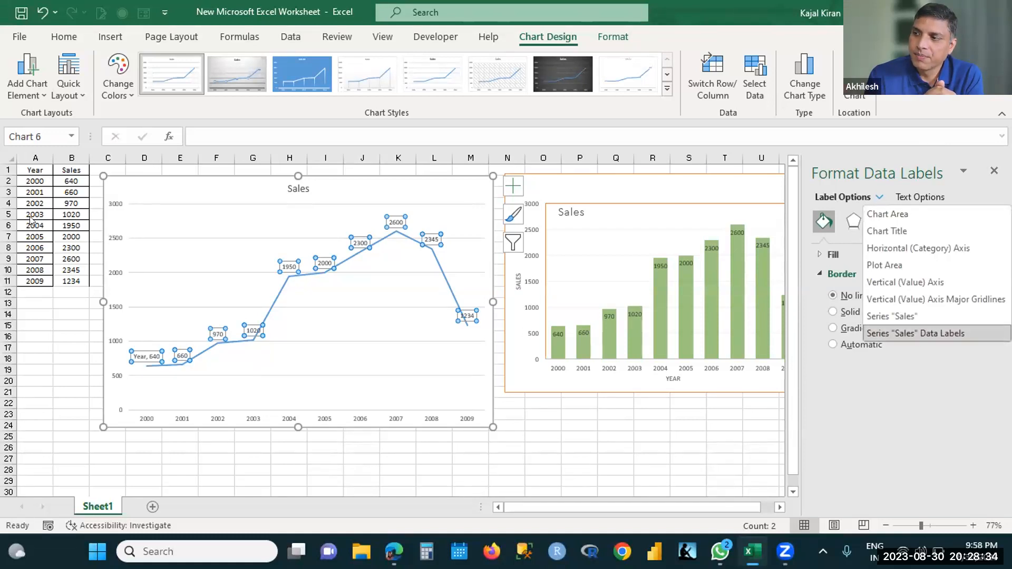
Step: Review the formattable elements from the line chart's chart area and select all its data labels again
left_click(162, 185)
left_click(162, 185)
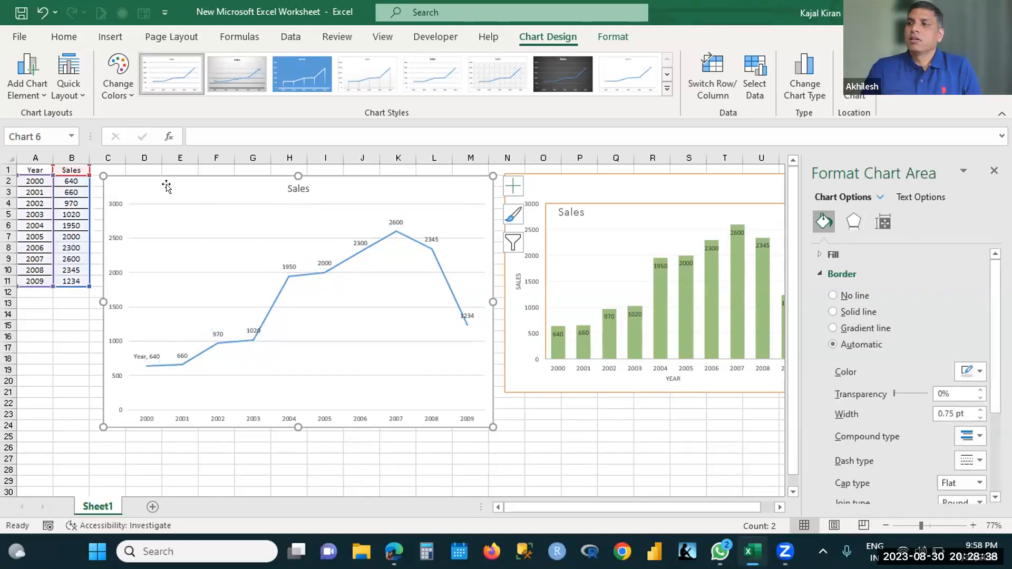
left_click(875, 196)
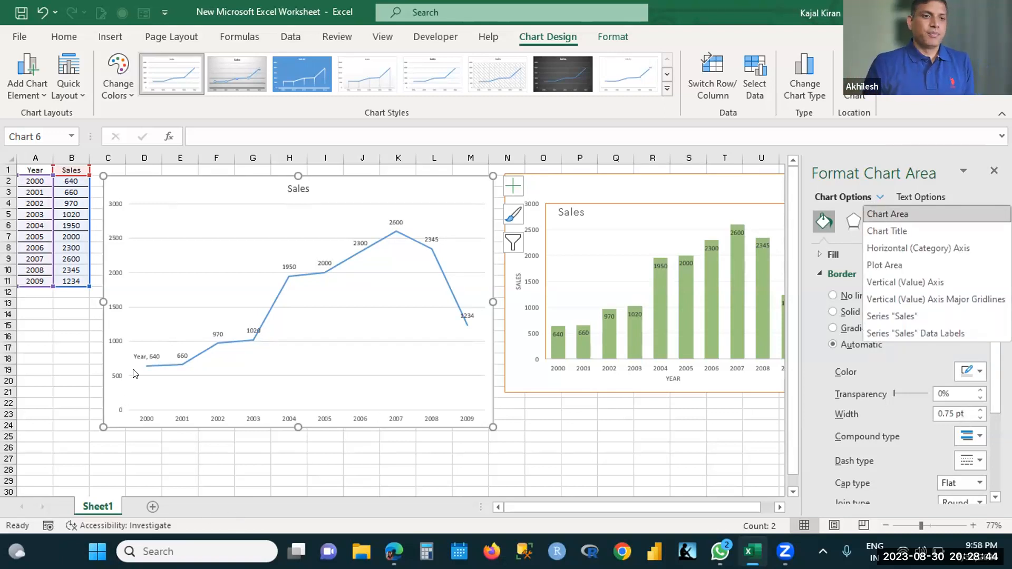
left_click(160, 360)
left_click(148, 355)
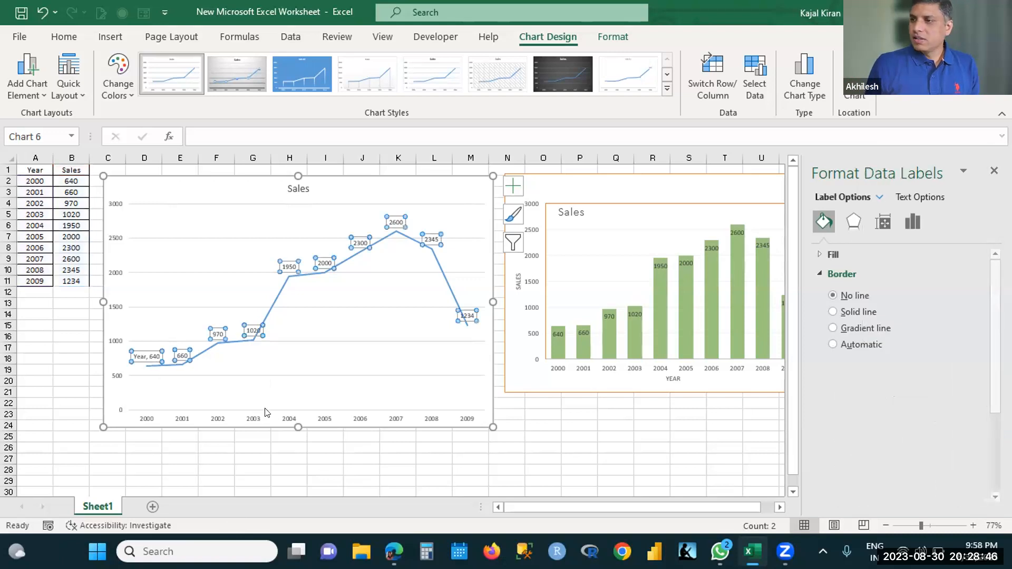
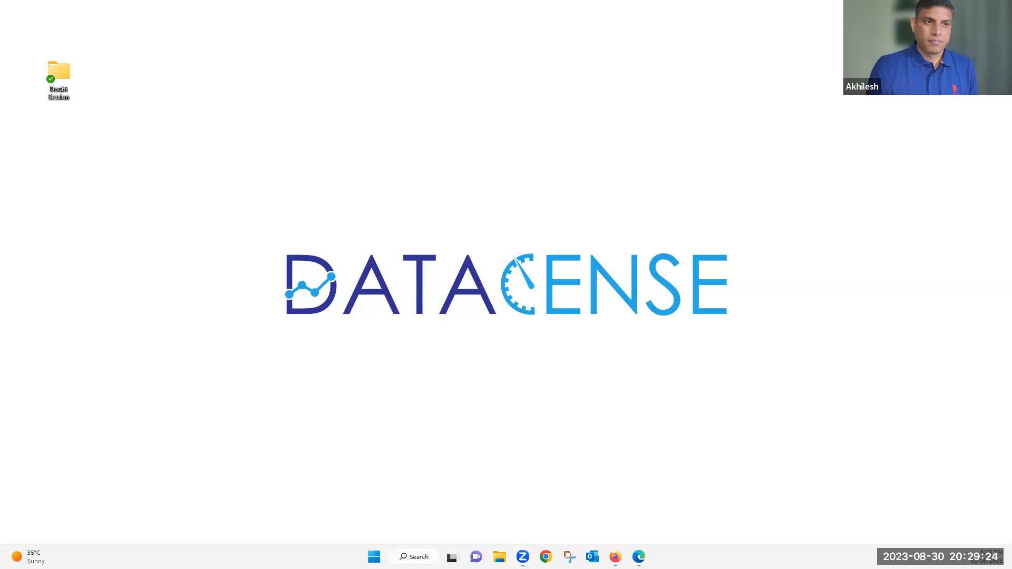
Step: Switch to File Explorer's Quick access view, narrow its navigation pane, and return to the desktop
key("super+e")
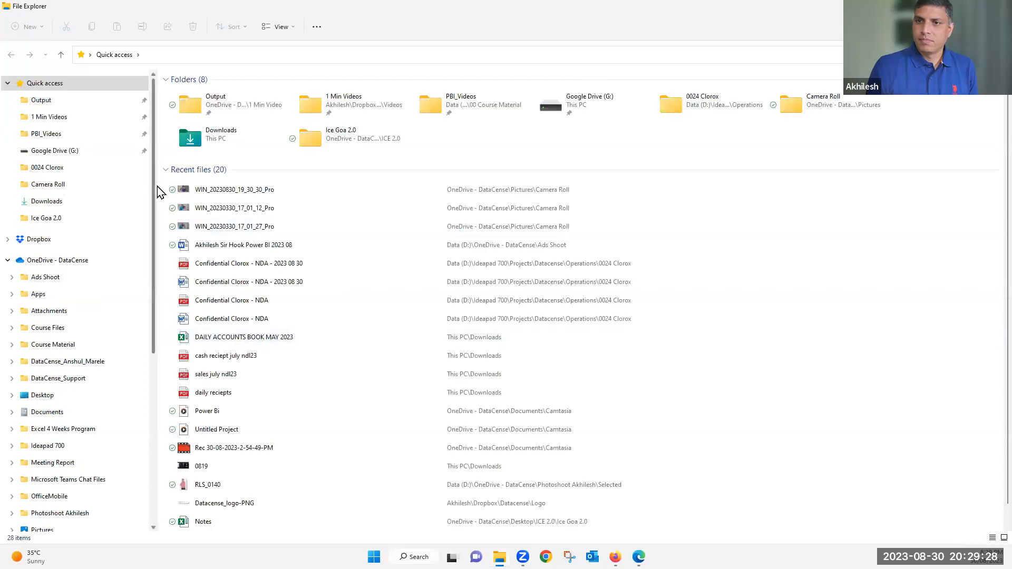
left_click_drag(159, 185, 80, 190)
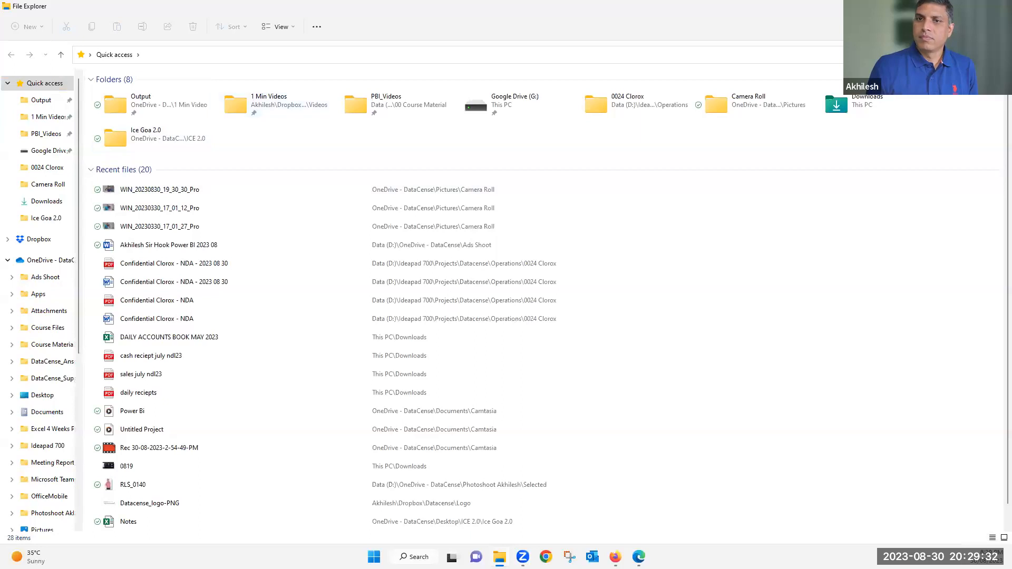
key("super+d")
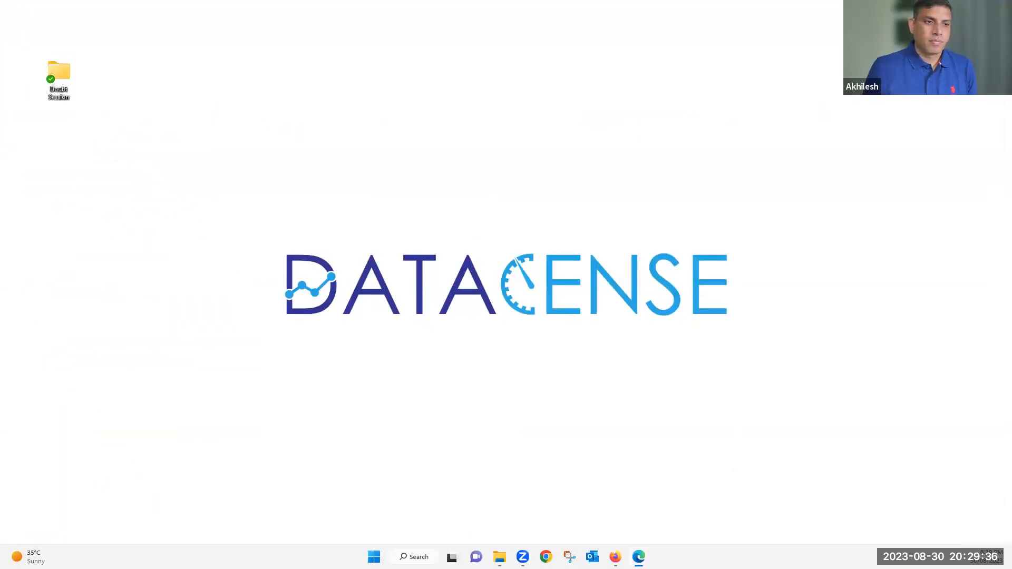
key("super+e")
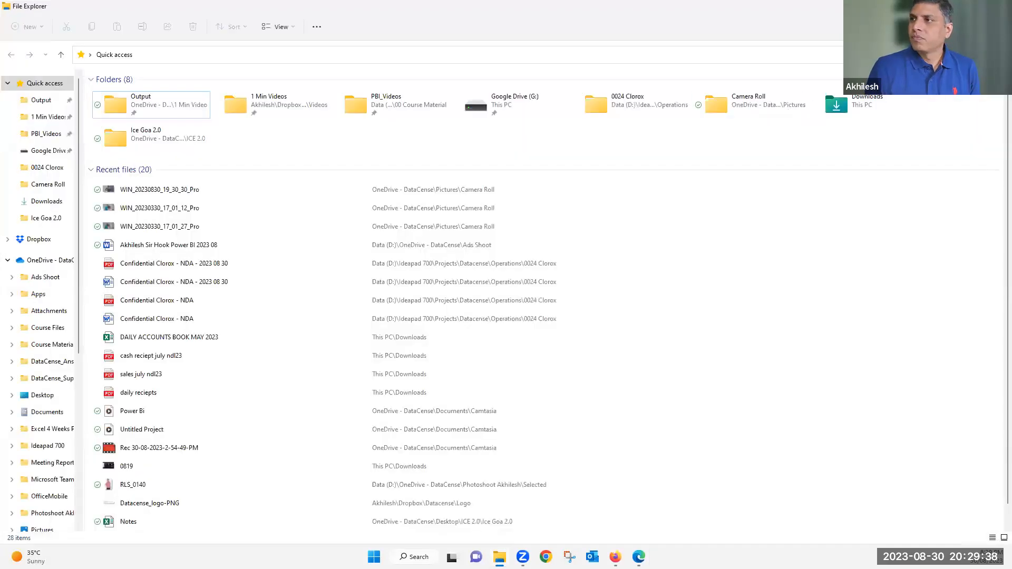
key("super+d")
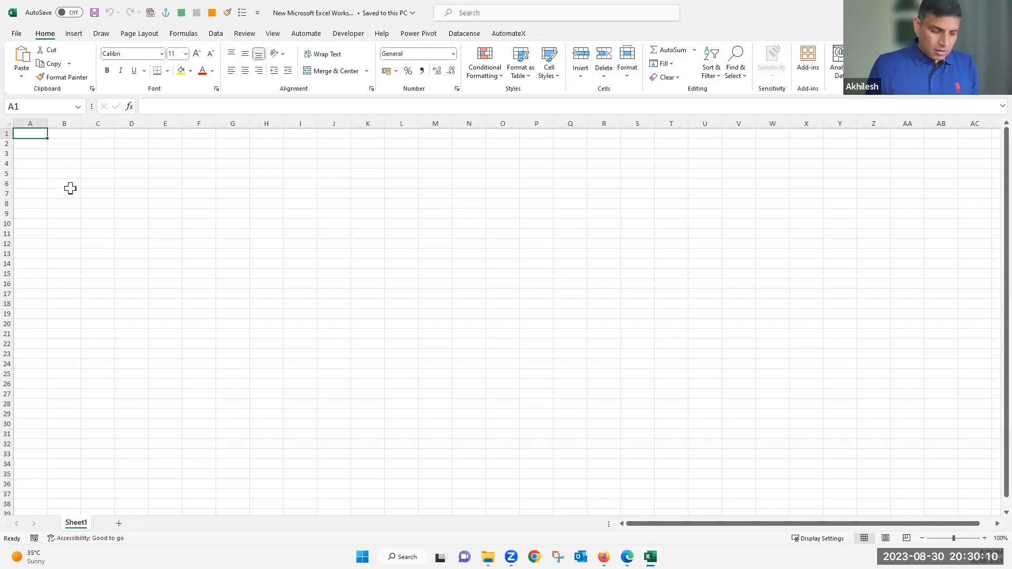
Step: Enter the headers Year in A1 and Sales in B1 of the new workbook's blank sheet
type("YEar")
key("Tab")
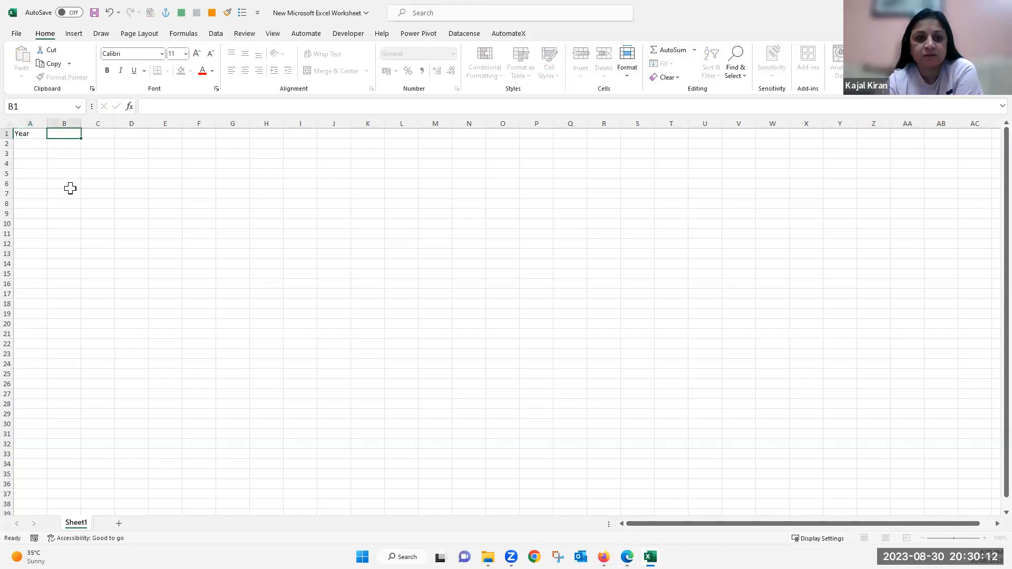
type("Sales")
key("Return")
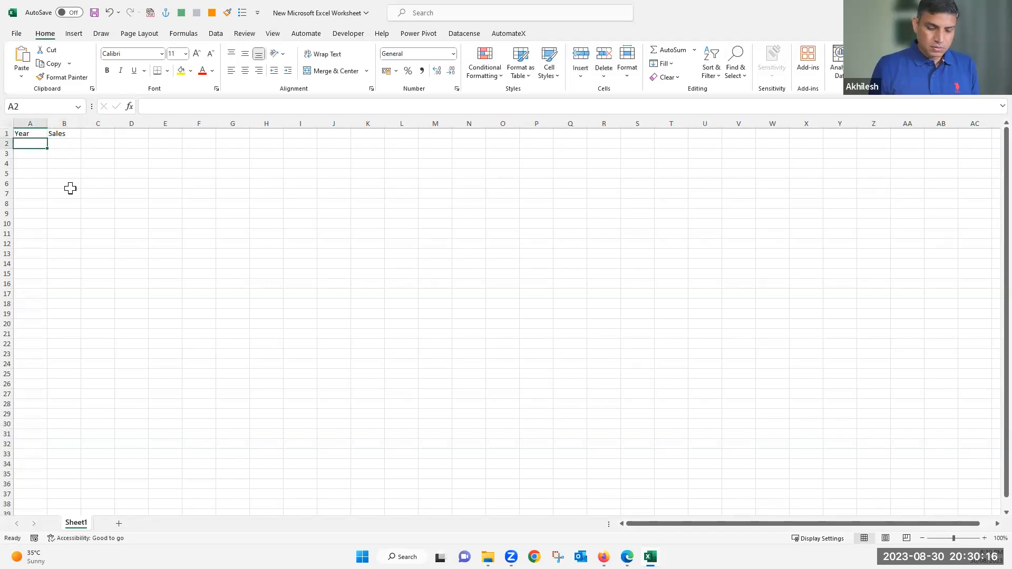
Step: Generate ten consecutive years starting at 2000 in A2 with =SEQUENCE(10,,2000)
type("=SEQUENCE(")
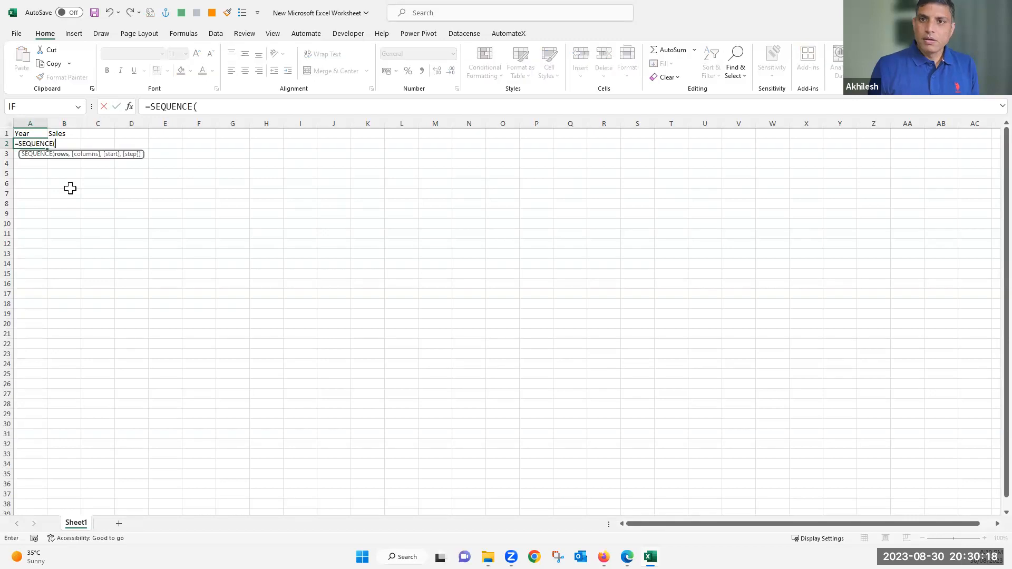
left_click(211, 106)
type("1")
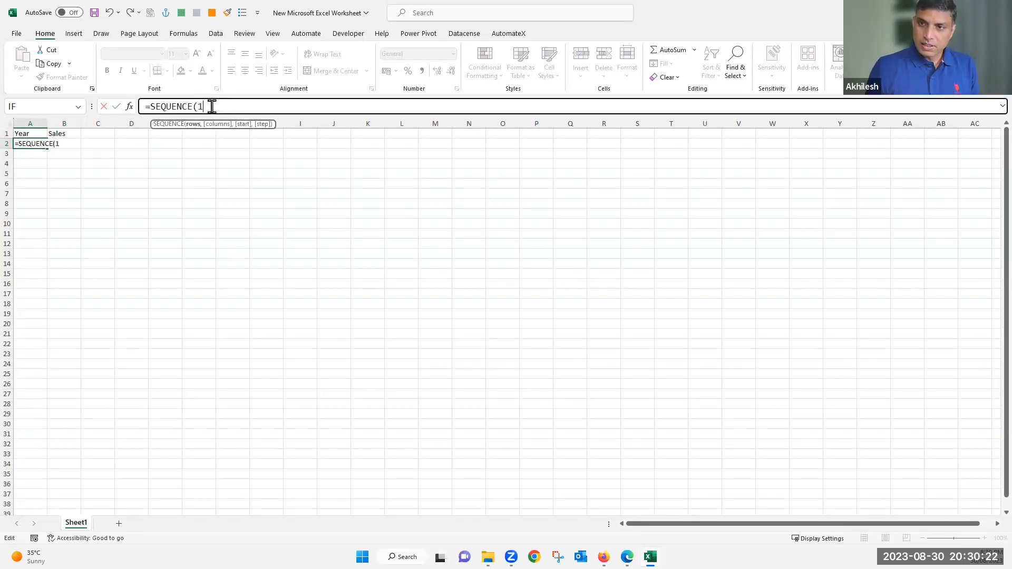
type("0,")
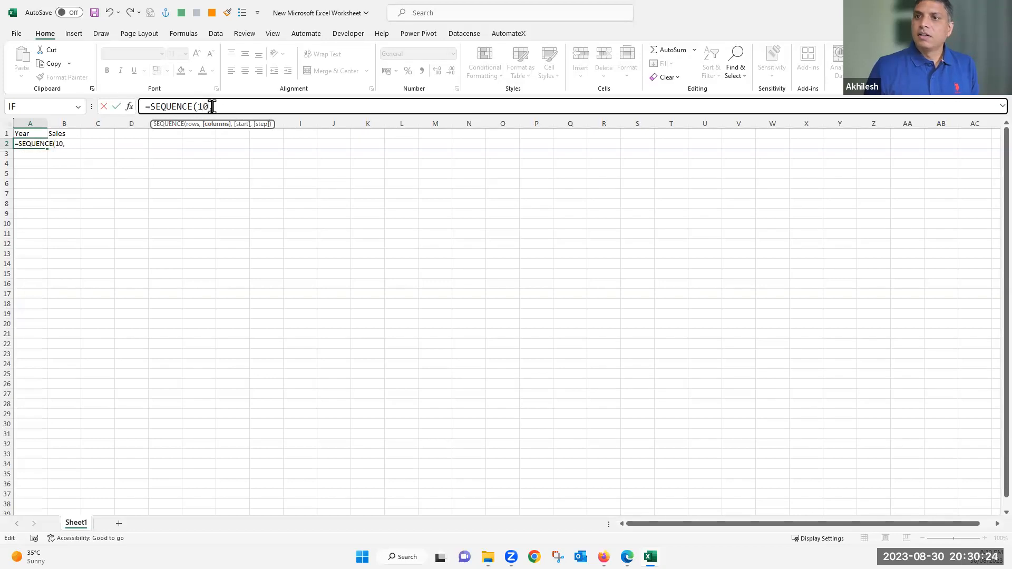
type(",")
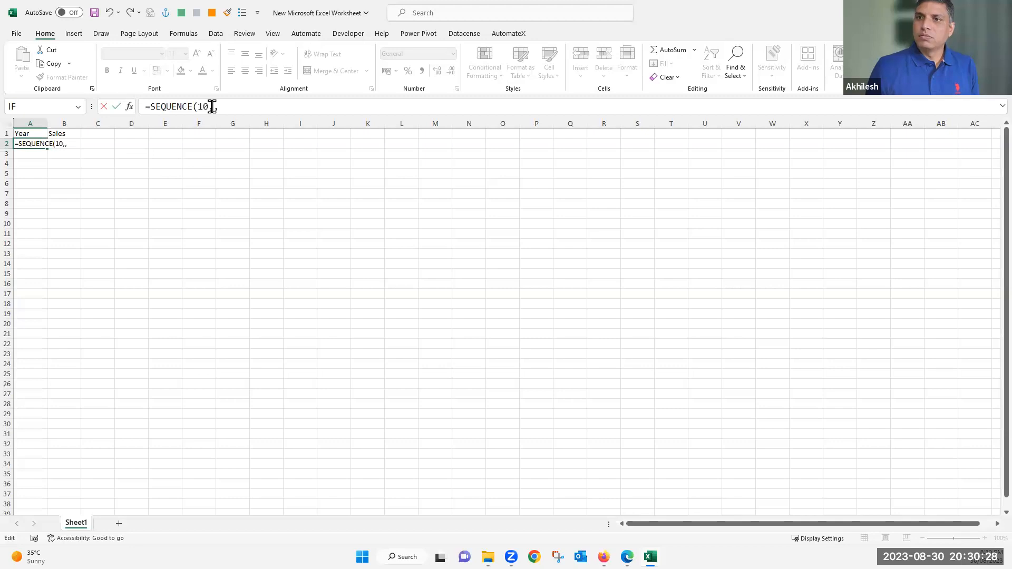
left_click(224, 107)
type("2")
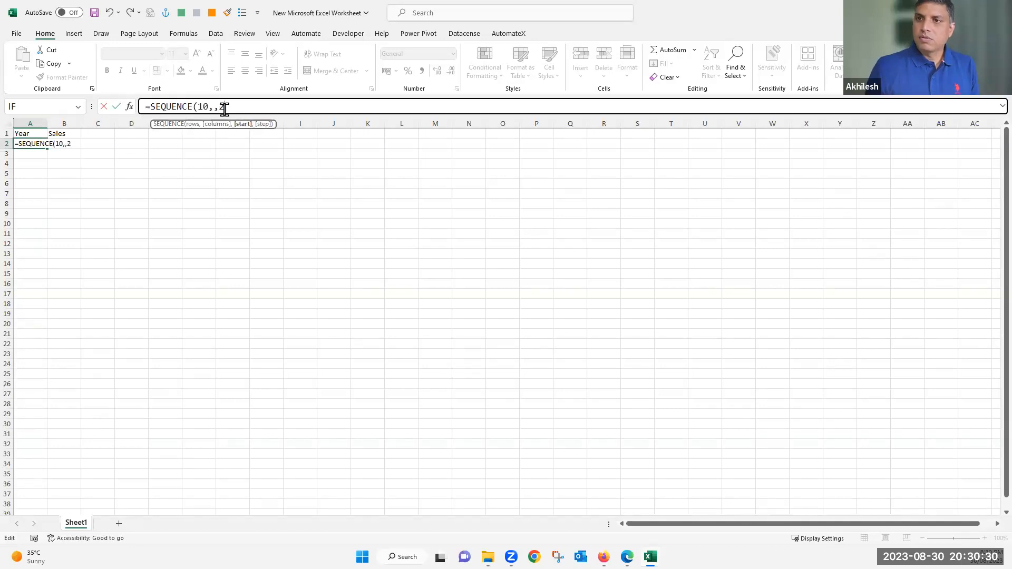
type("000")
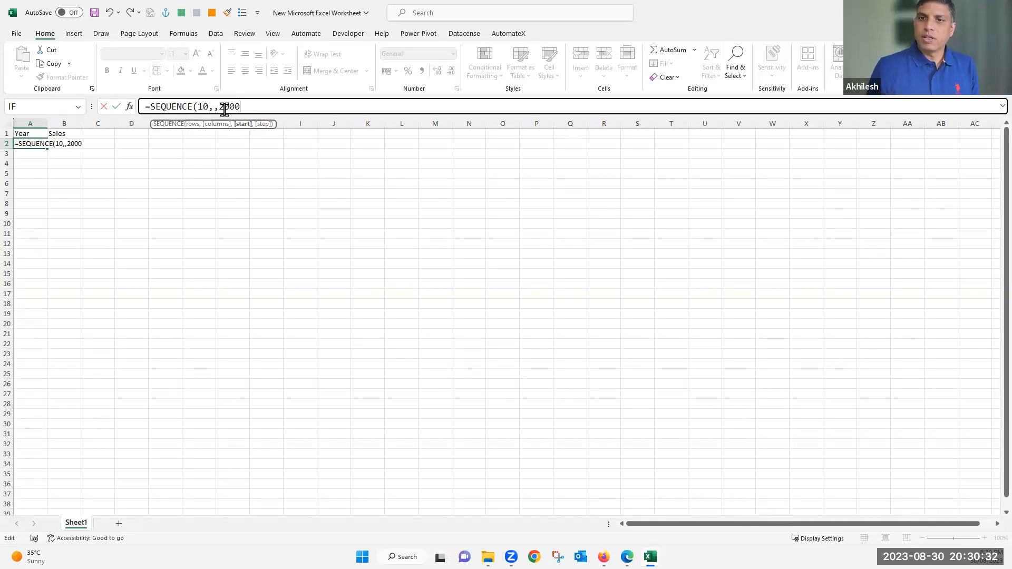
key("Return")
Step: Fill B2:B11 with random sales figures using =RANDBETWEEN(10,100)*10
left_click(64, 145)
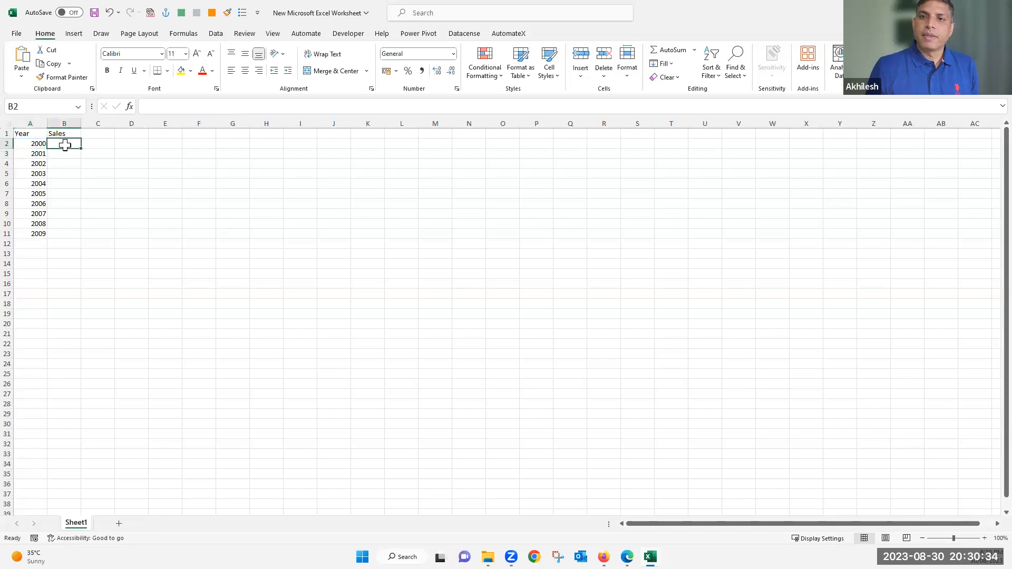
type("=")
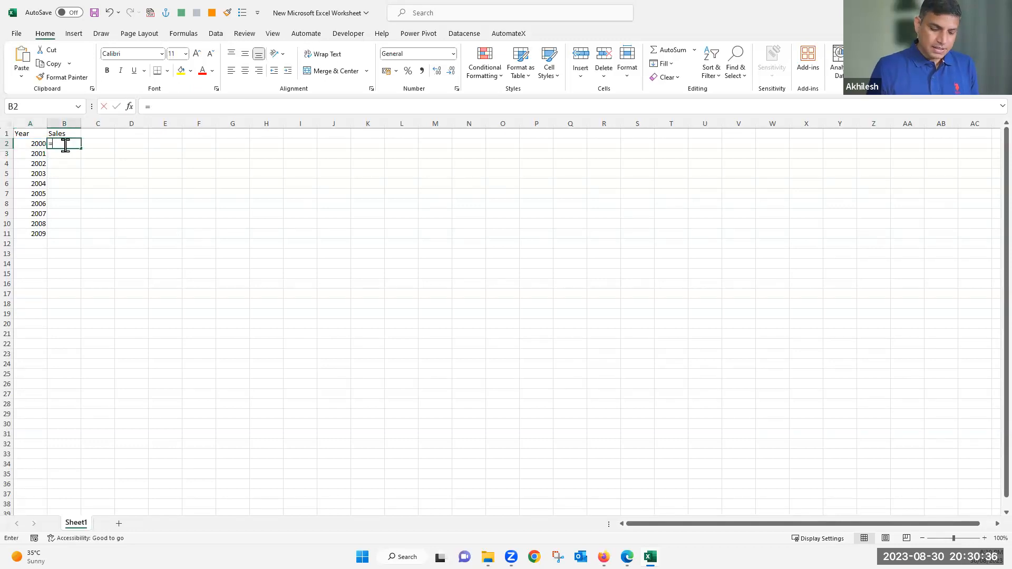
type("rand")
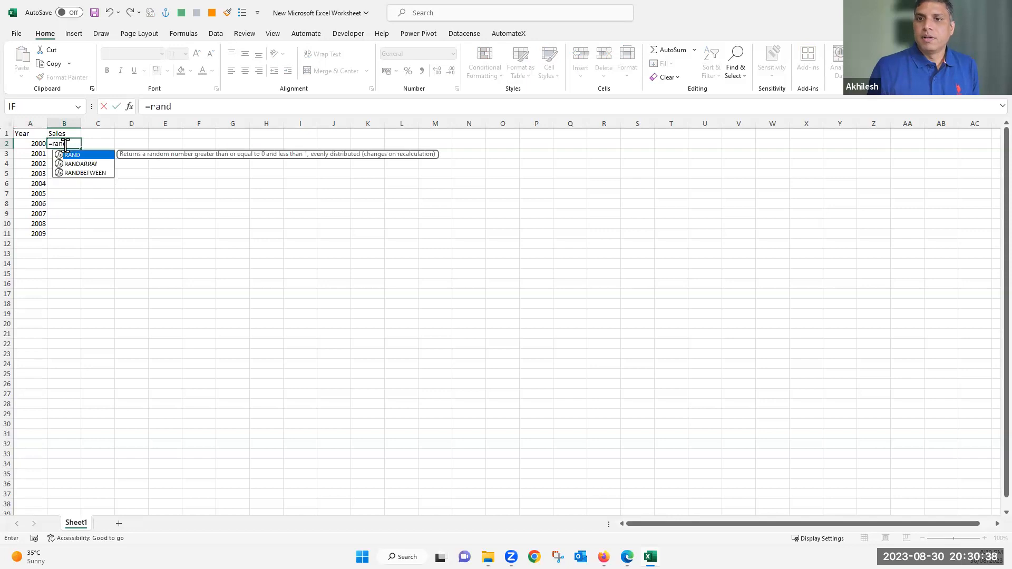
double_click(80, 172)
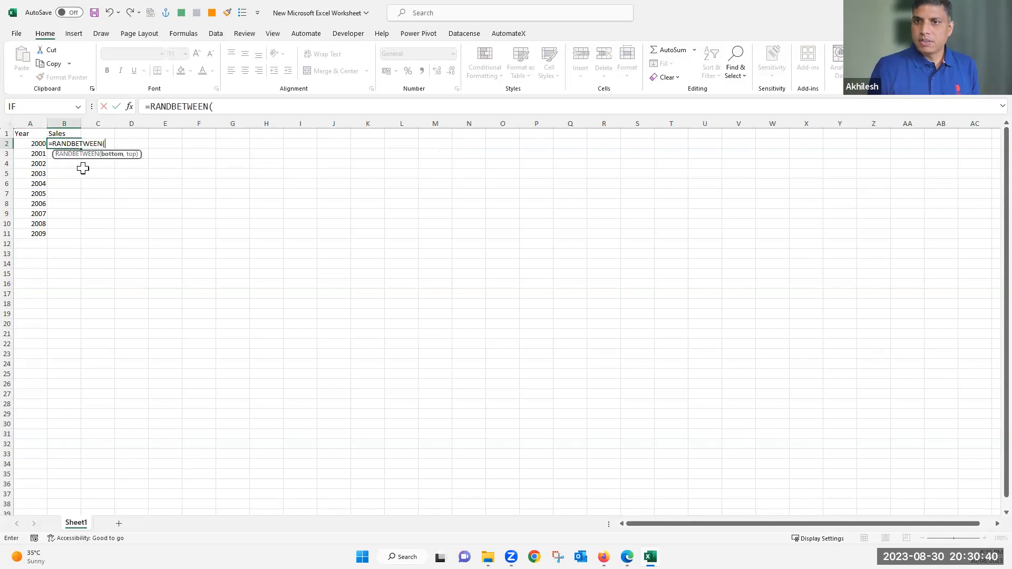
left_click(224, 108)
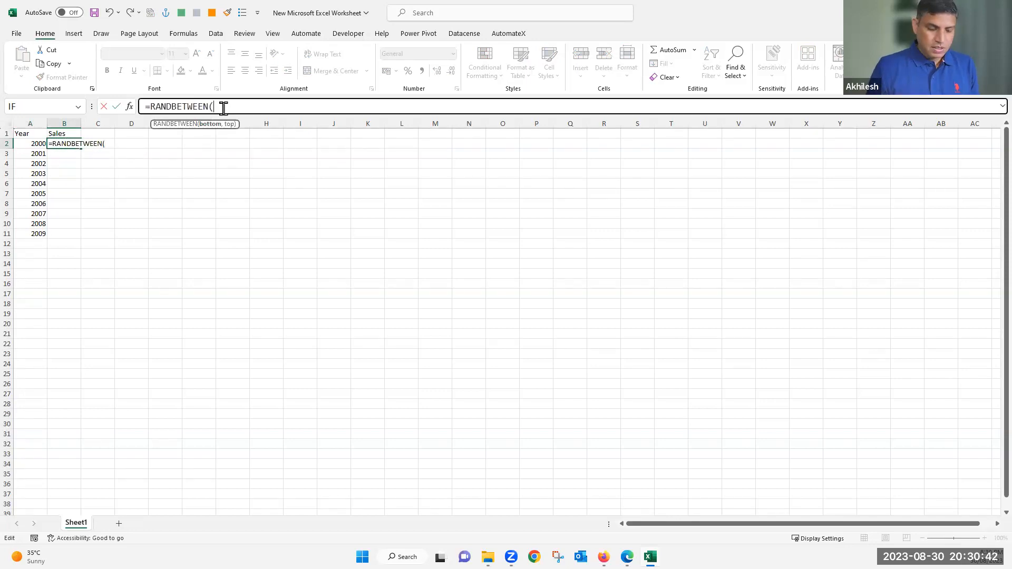
type("1")
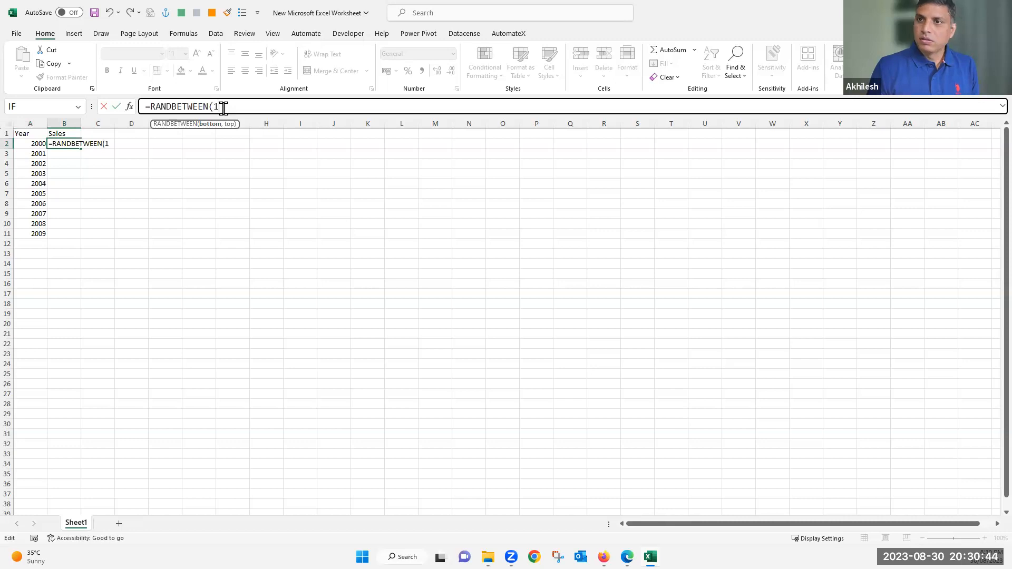
type("0,")
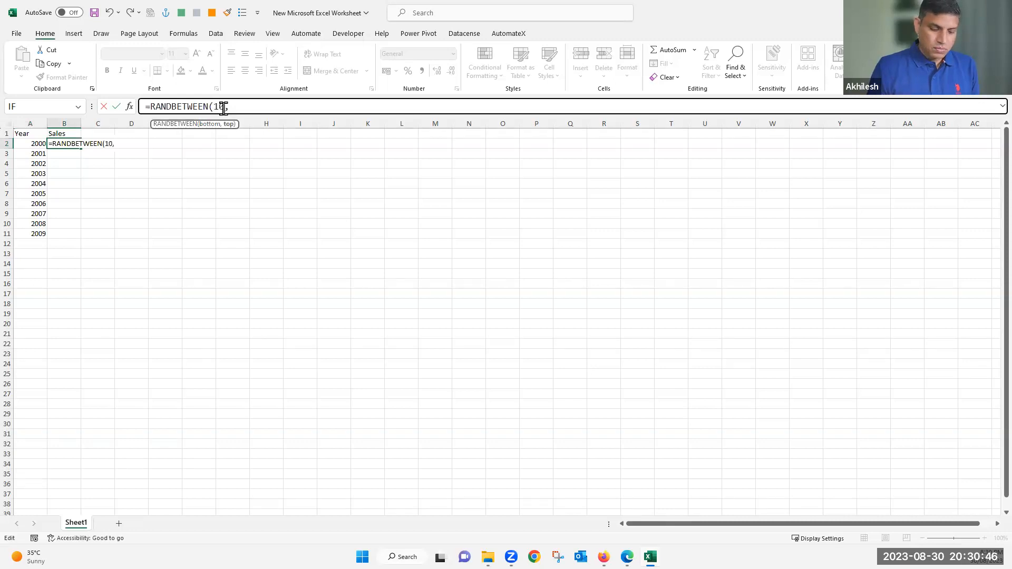
type("100")
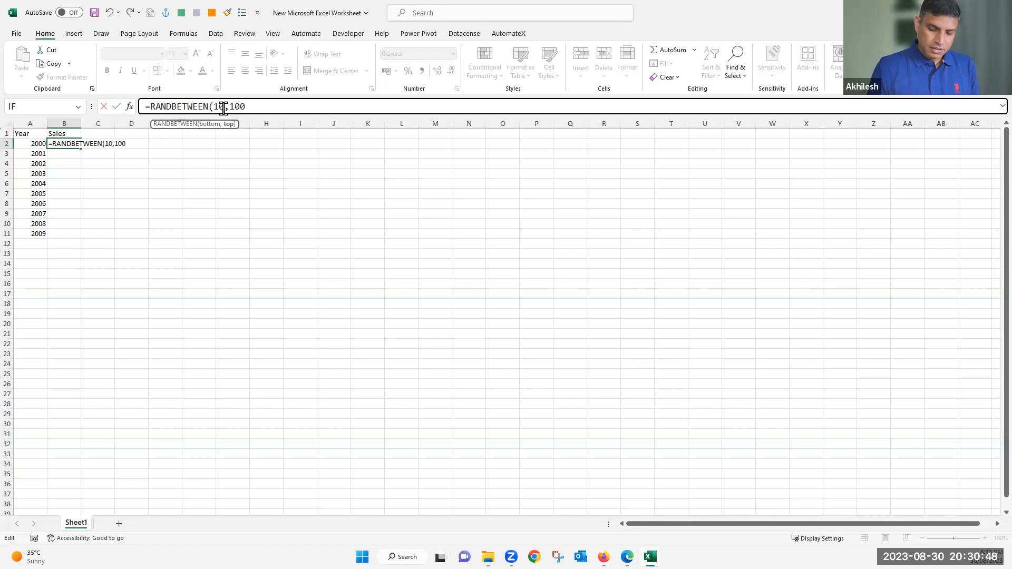
type(")")
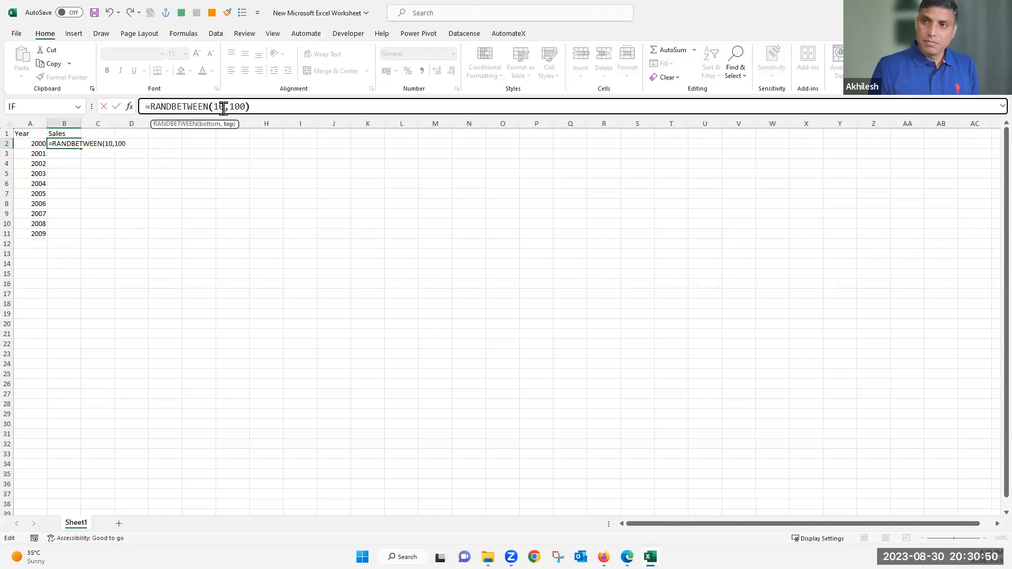
type("*")
type("10")
key("ctrl+Return")
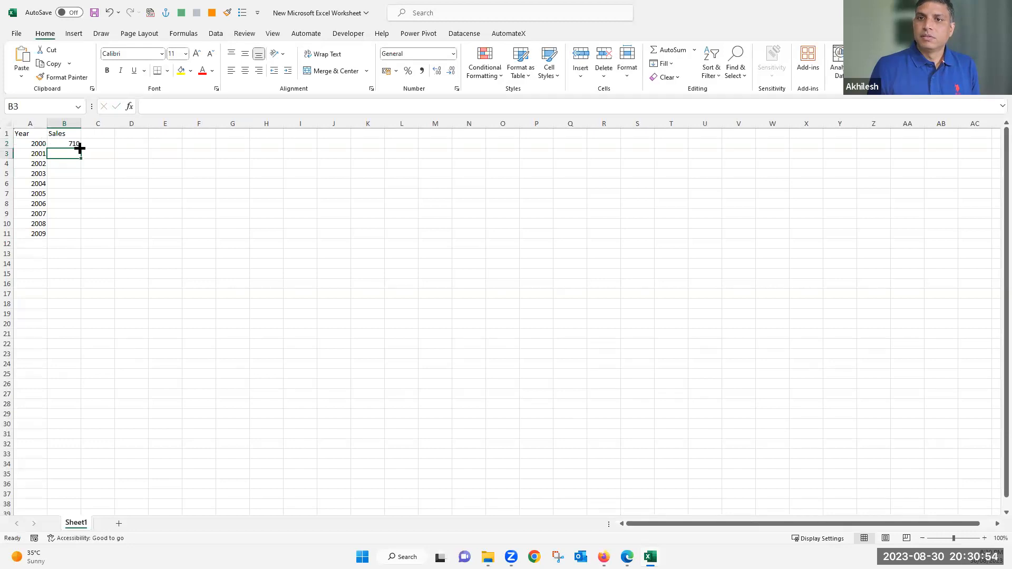
left_click_drag(80, 150, 81, 239)
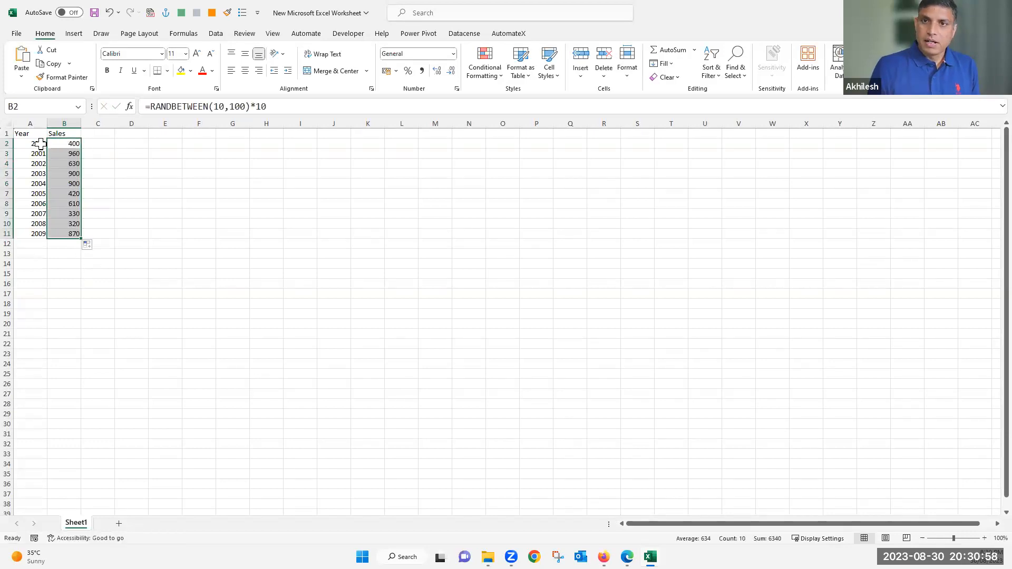
Step: Replace the formulas in A2:B11 with their static values by copying the range and pasting values in place
left_click_drag(35, 144, 75, 236)
key("ctrl+c")
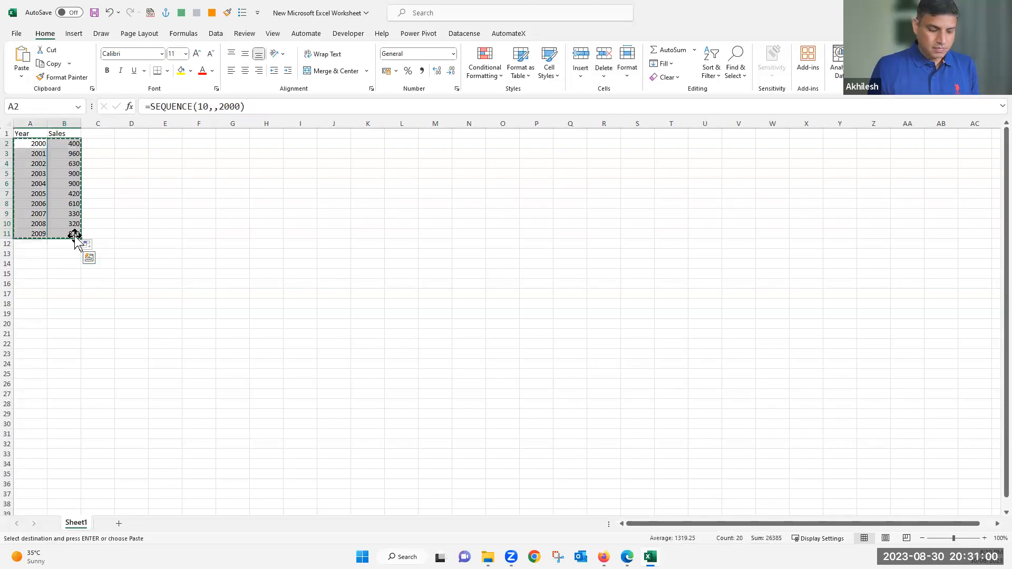
key("ctrl+alt+v")
key("v")
key("Return")
left_click(126, 302)
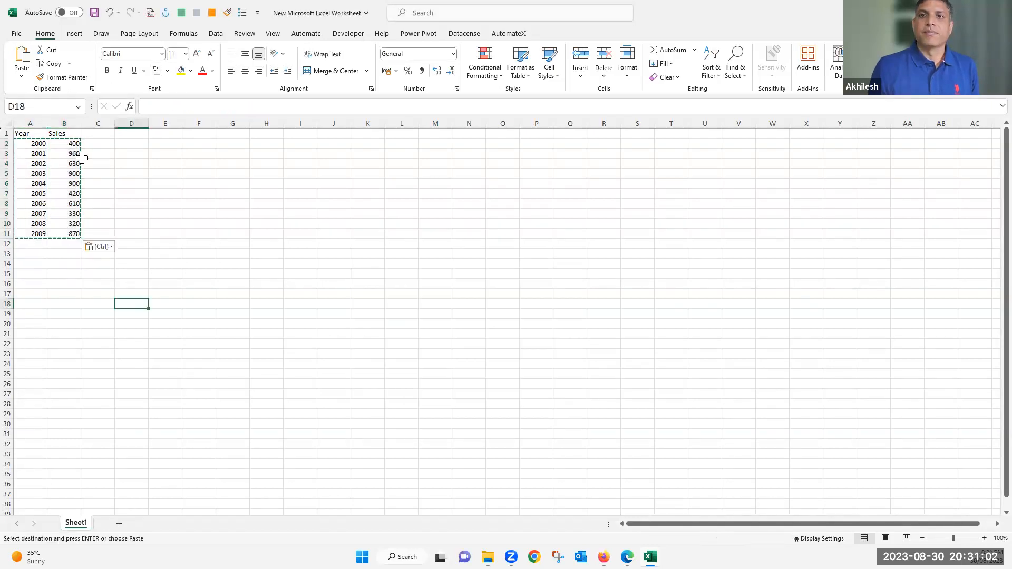
Step: Insert the recommended line chart for A1:B11, and place it enlarged beside the data, spanning about columns H to R
left_click_drag(35, 136, 74, 234)
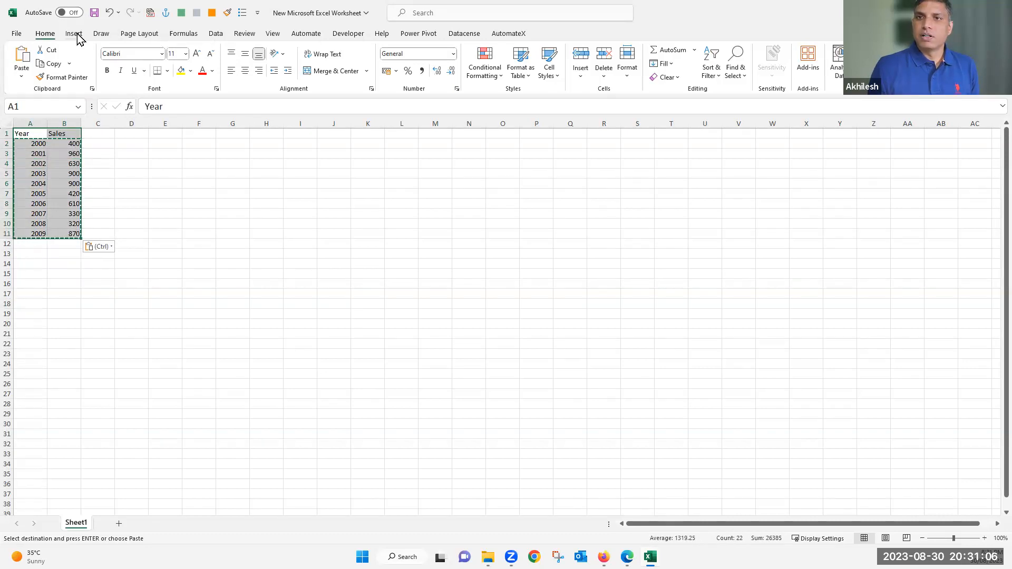
scroll(301, 79, "down", 1)
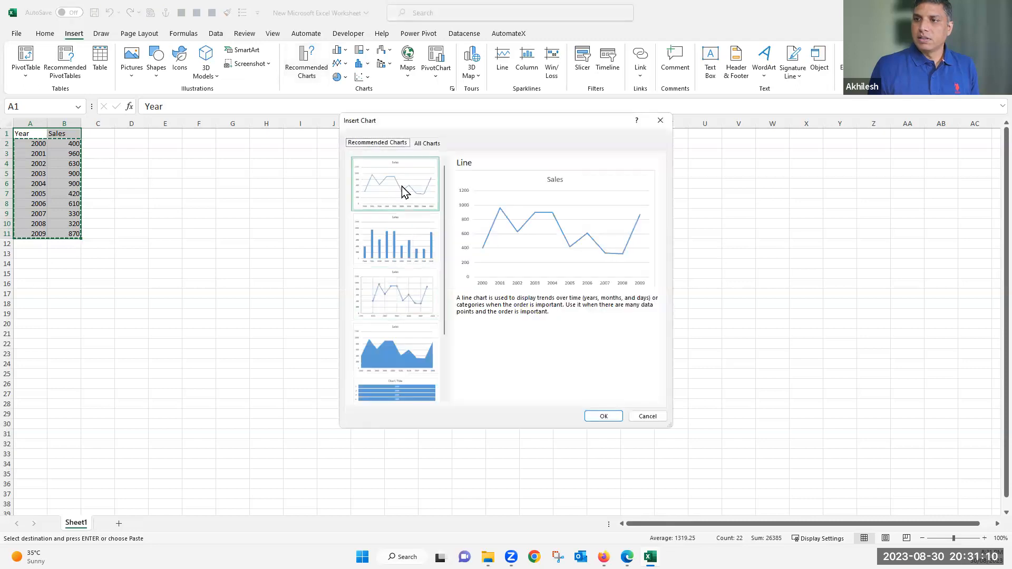
left_click(593, 415)
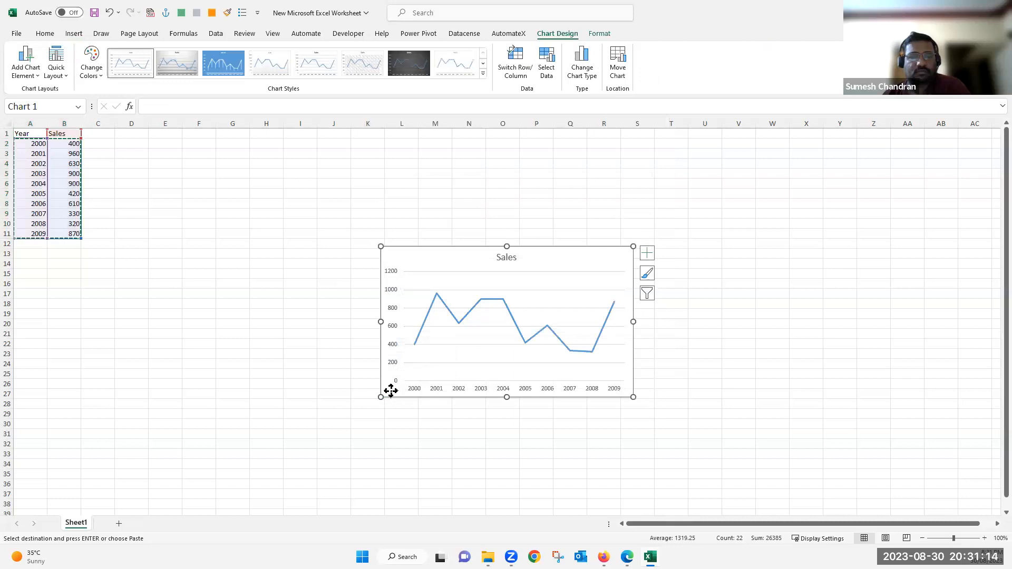
left_click_drag(392, 392, 230, 336)
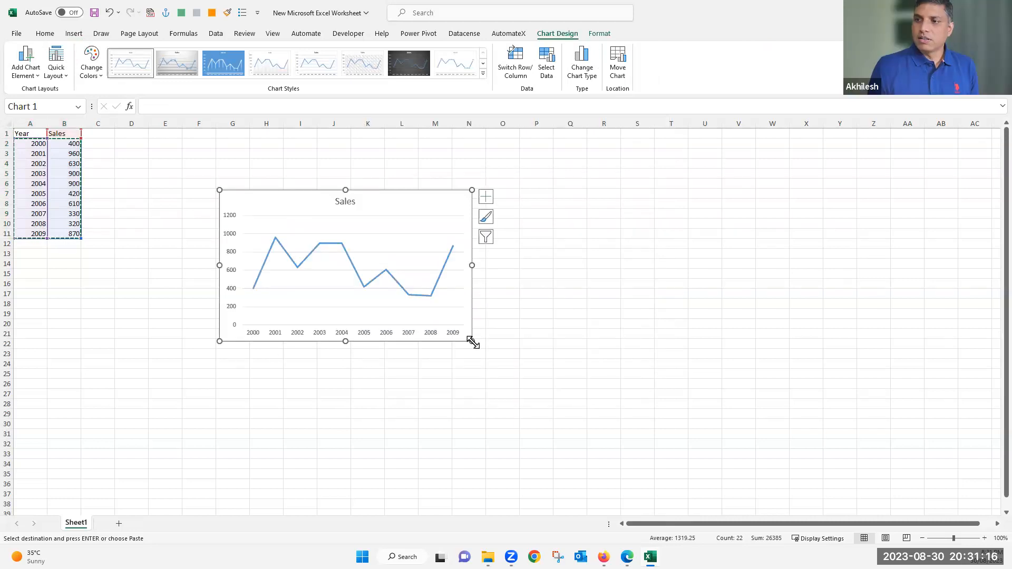
left_click_drag(472, 341, 619, 379)
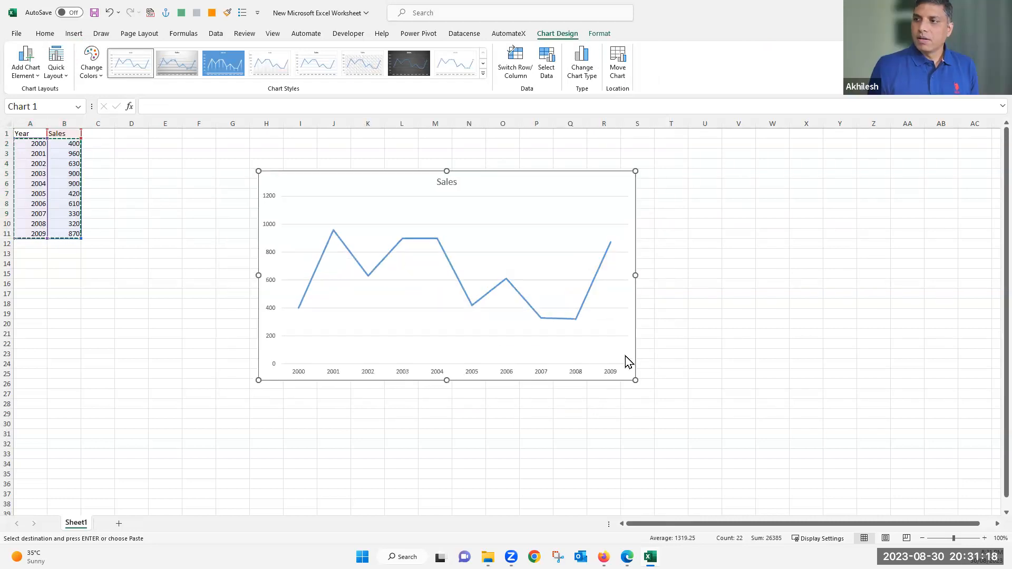
Step: Add data labels to the Sales line chart and delete its vertical axis
left_click(649, 178)
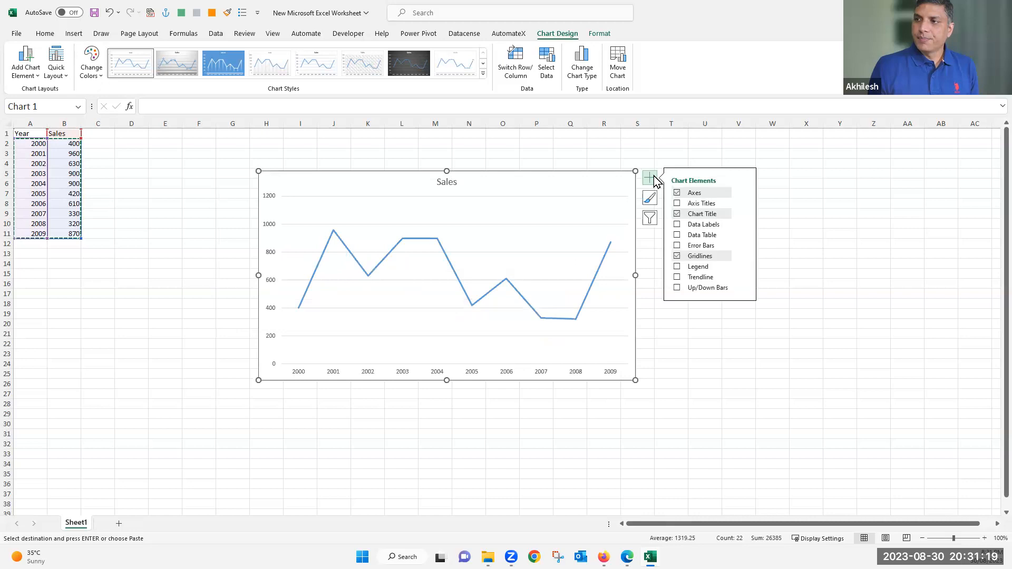
left_click(678, 225)
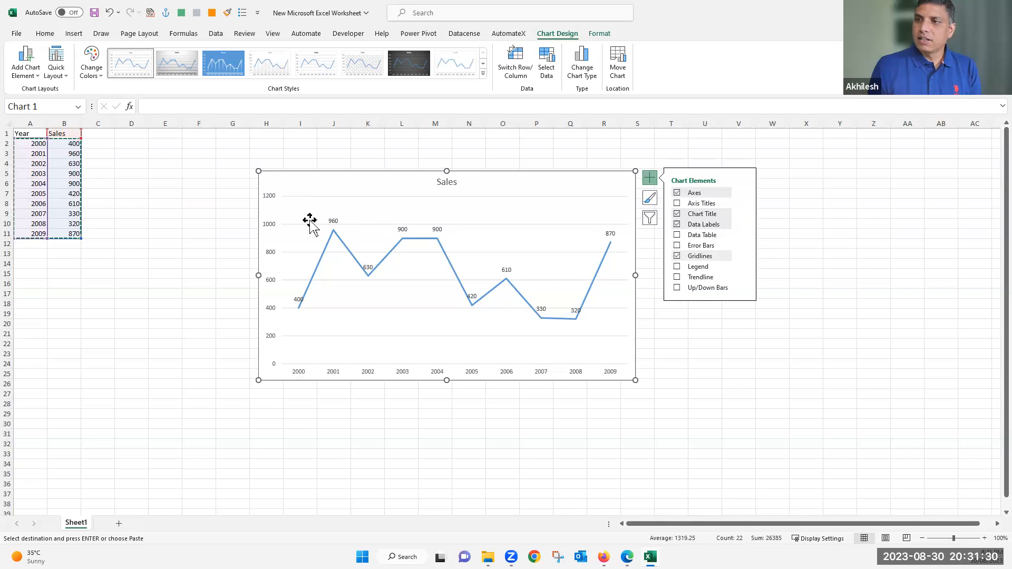
left_click(272, 200)
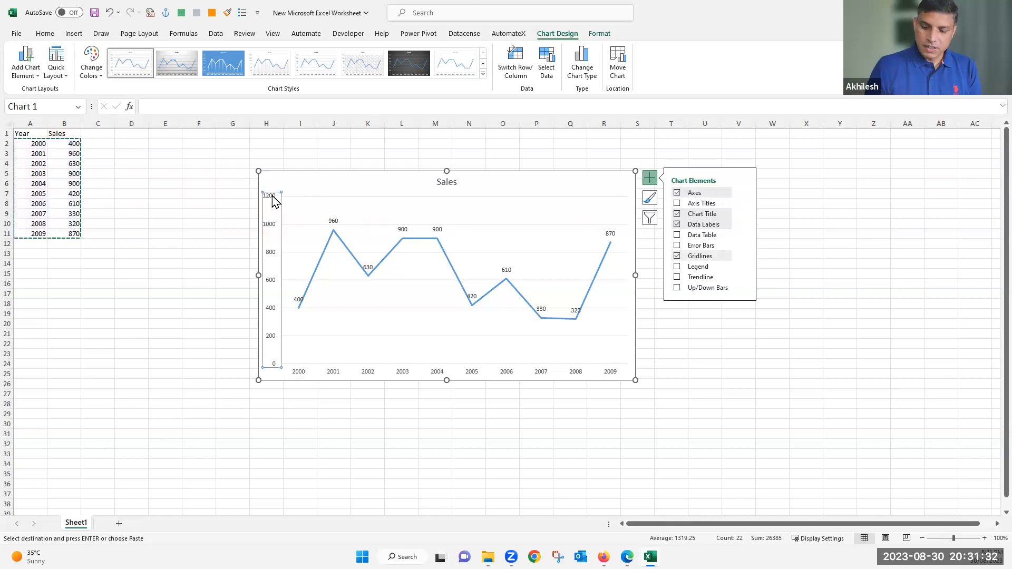
key("Delete")
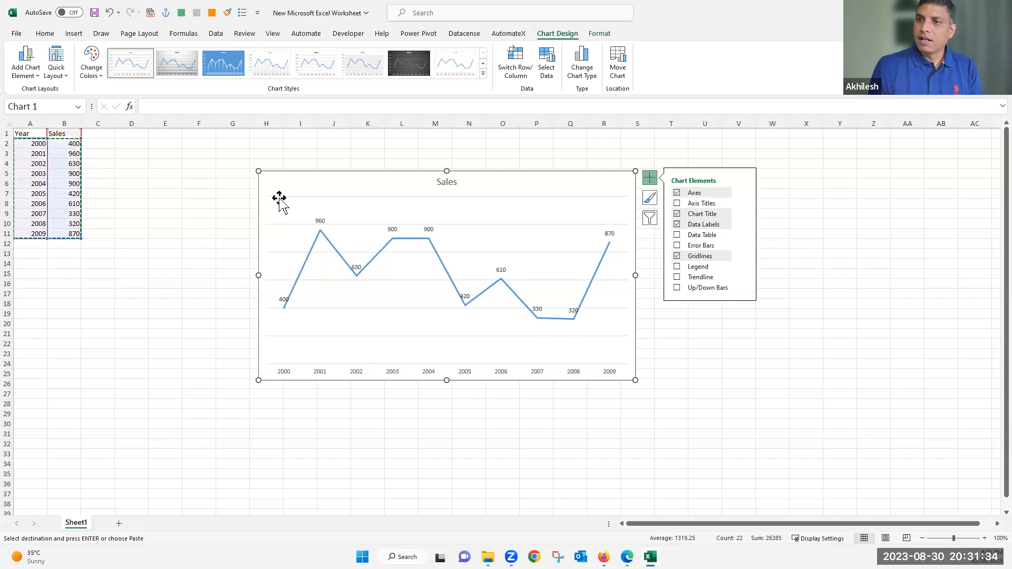
Step: Delete the line chart's horizontal gridlines and deselect the chart
left_click(288, 230)
left_click(287, 224)
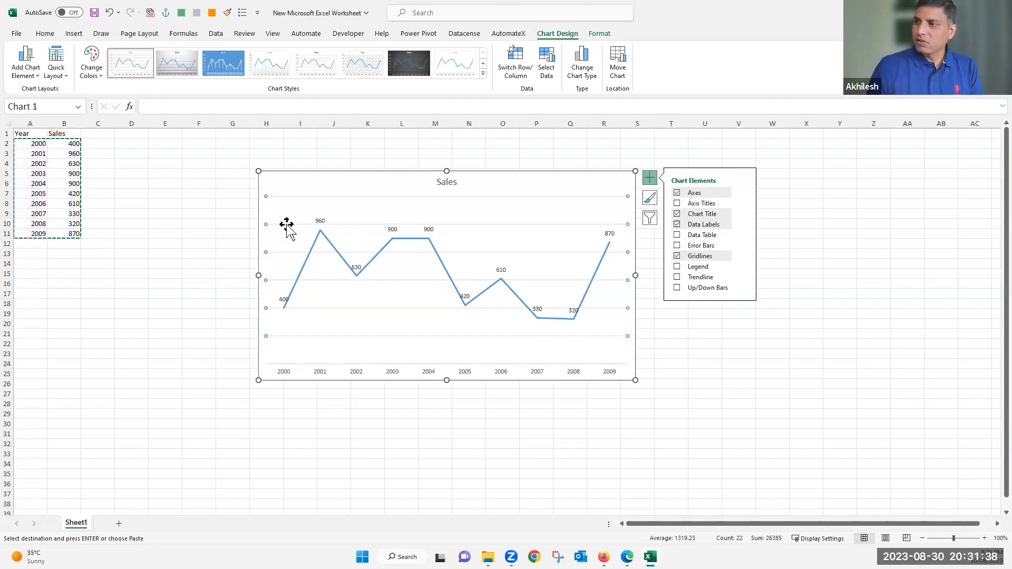
key("Delete")
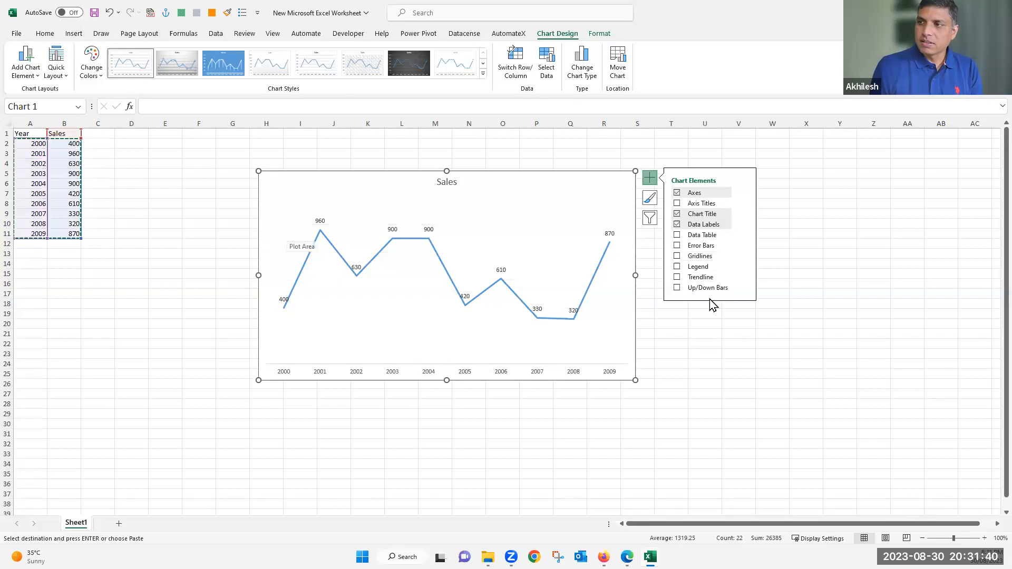
left_click(711, 343)
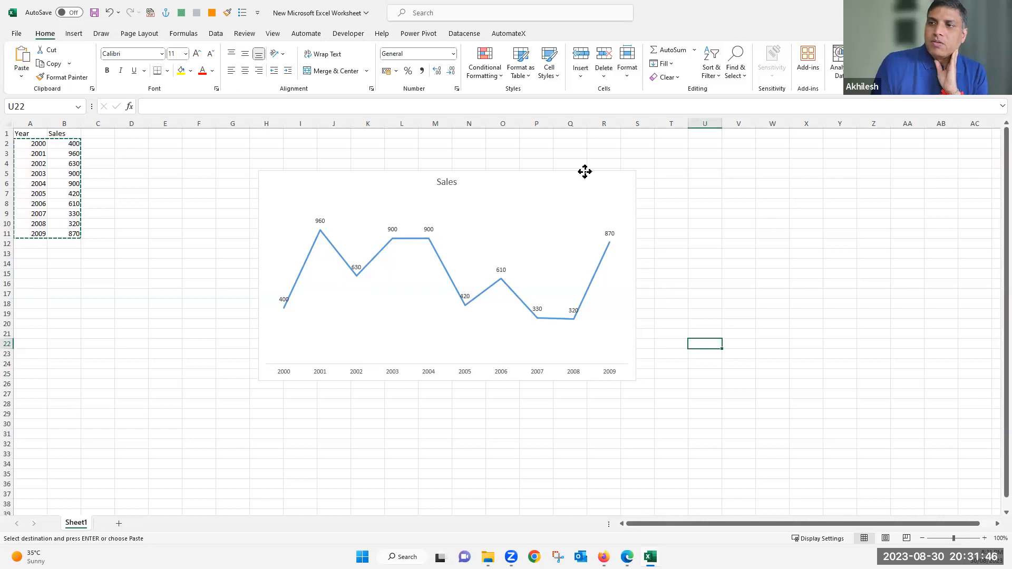
Step: Open the detailed formatting options for the Sales line chart's data labels
left_click(633, 202)
left_click(653, 182)
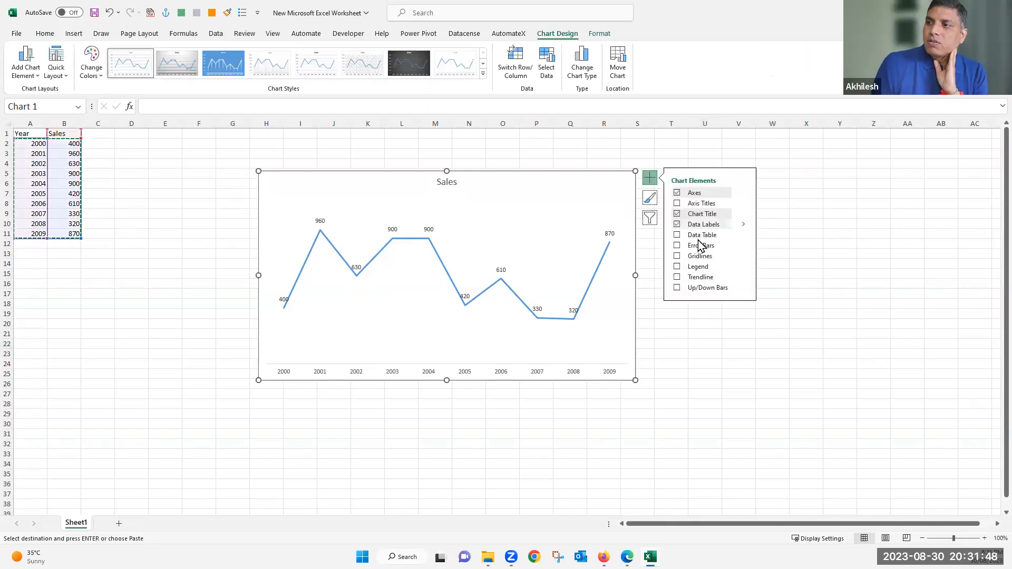
left_click(743, 224)
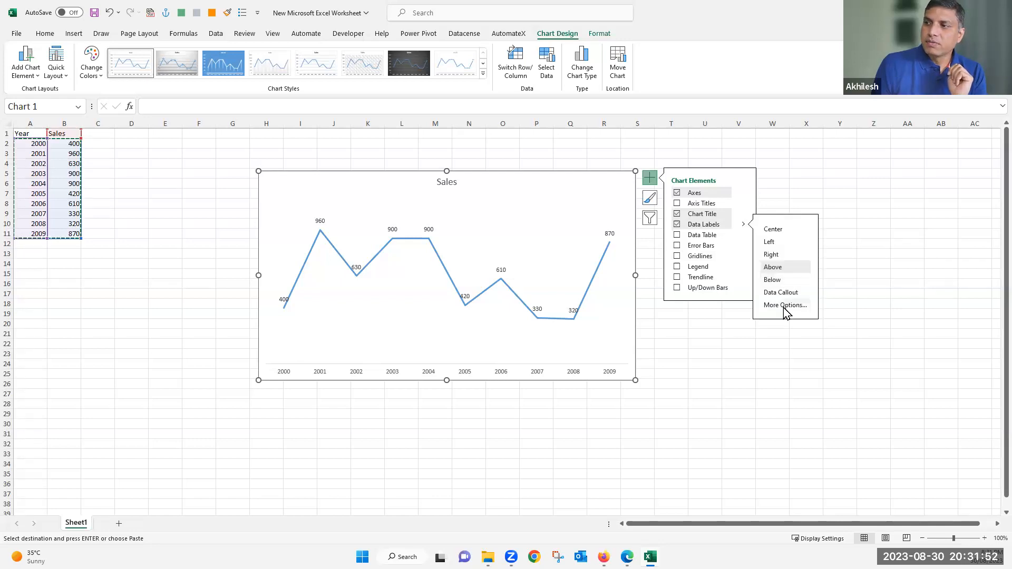
left_click(785, 305)
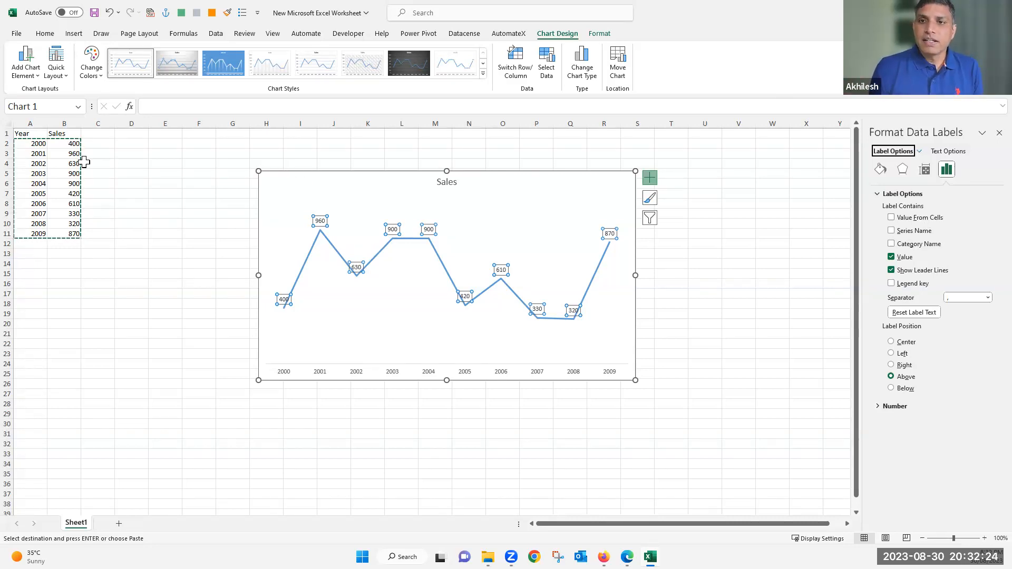
Step: Enter the header Profit in cell C1, beside the Sales column
left_click(105, 136)
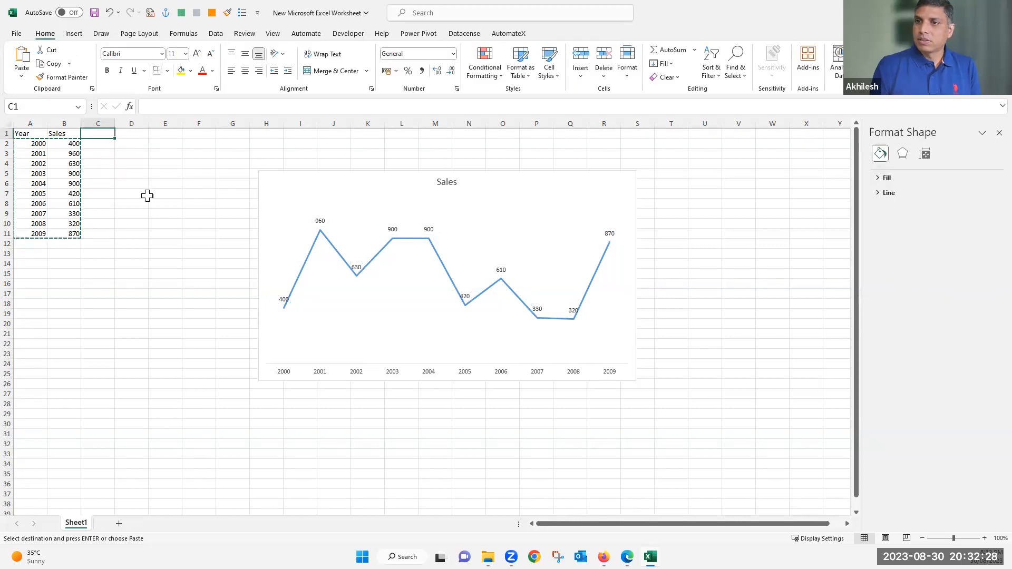
left_click(93, 140)
left_click(97, 132)
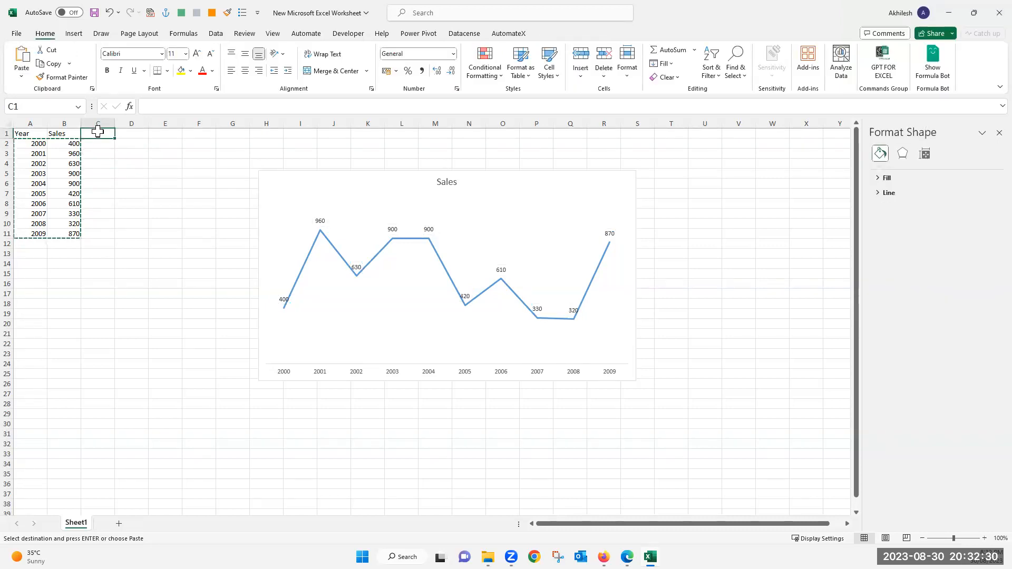
type("Profit")
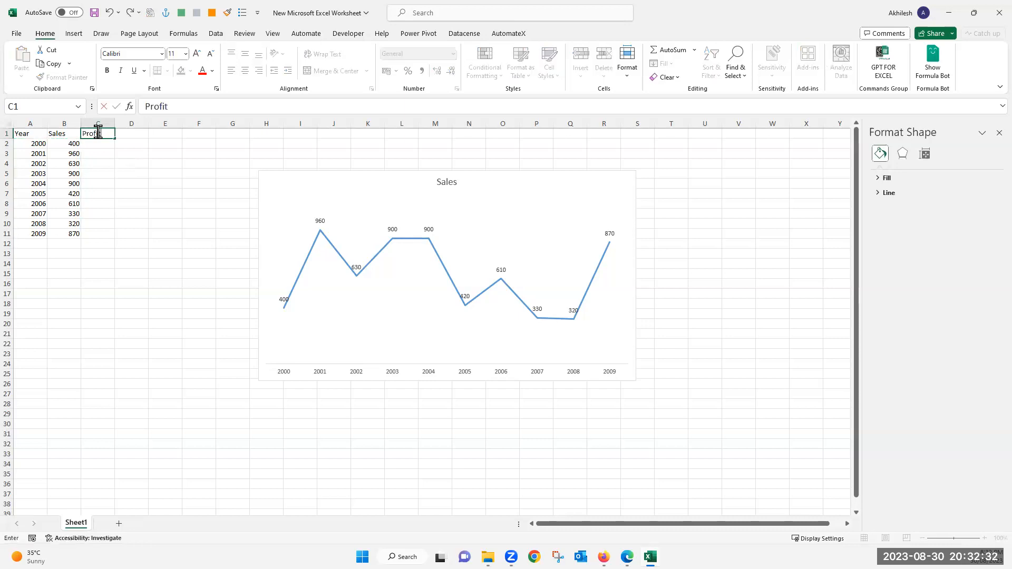
key("Return")
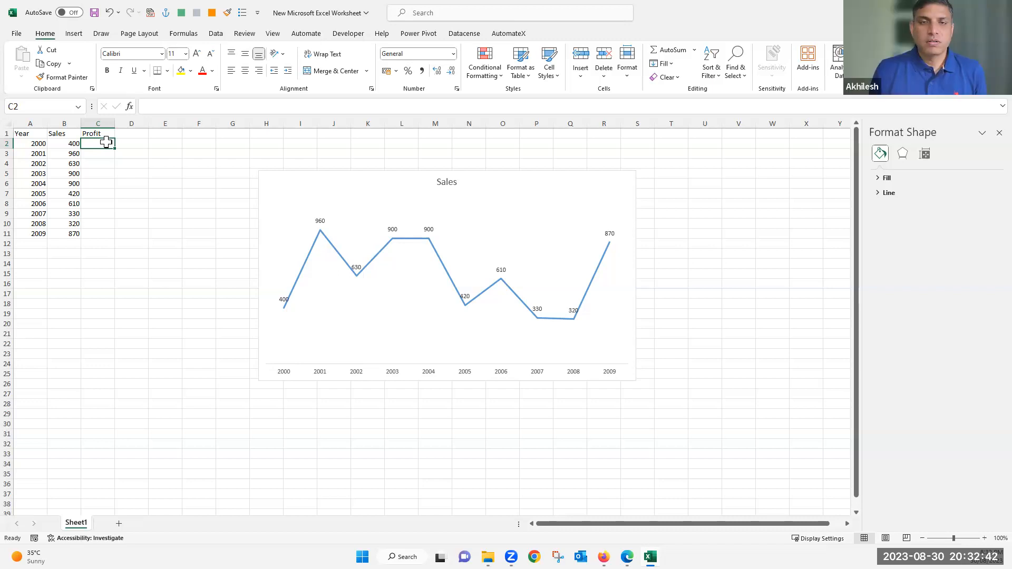
left_click(269, 216)
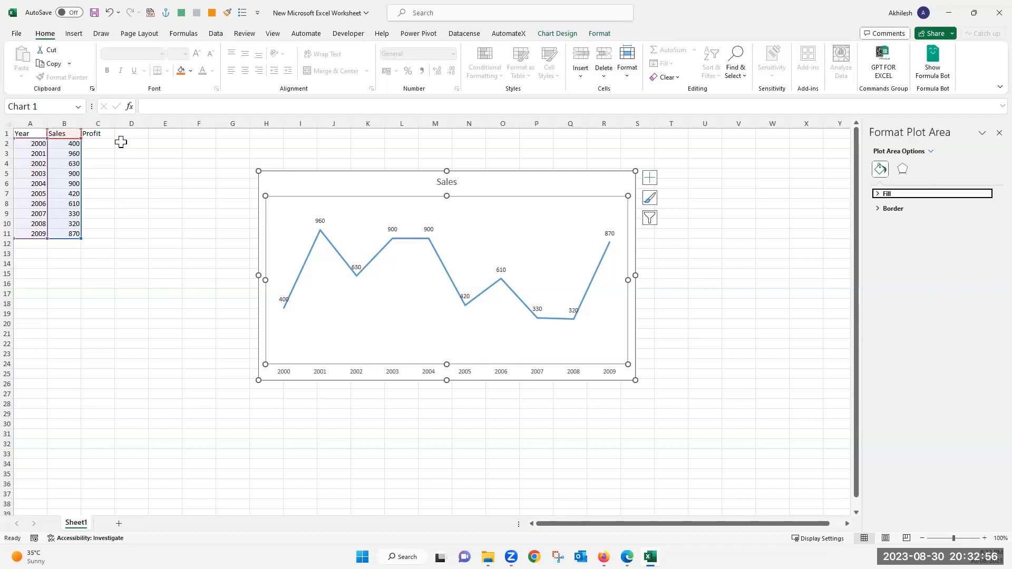
Step: Add a Target column in column C with the header in C1 and the value 800 for every year in C2:C11
left_click(100, 134)
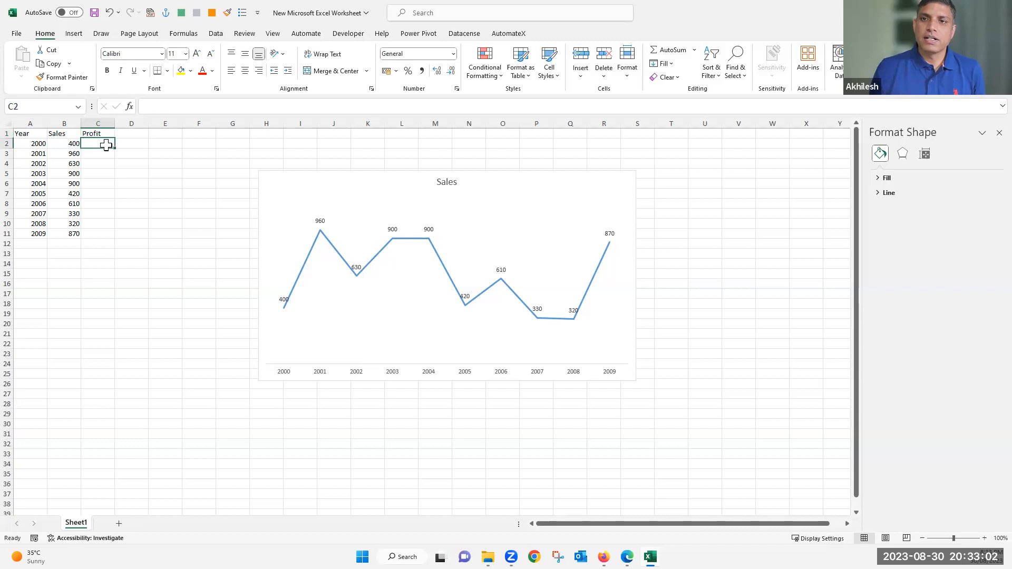
type("Ta")
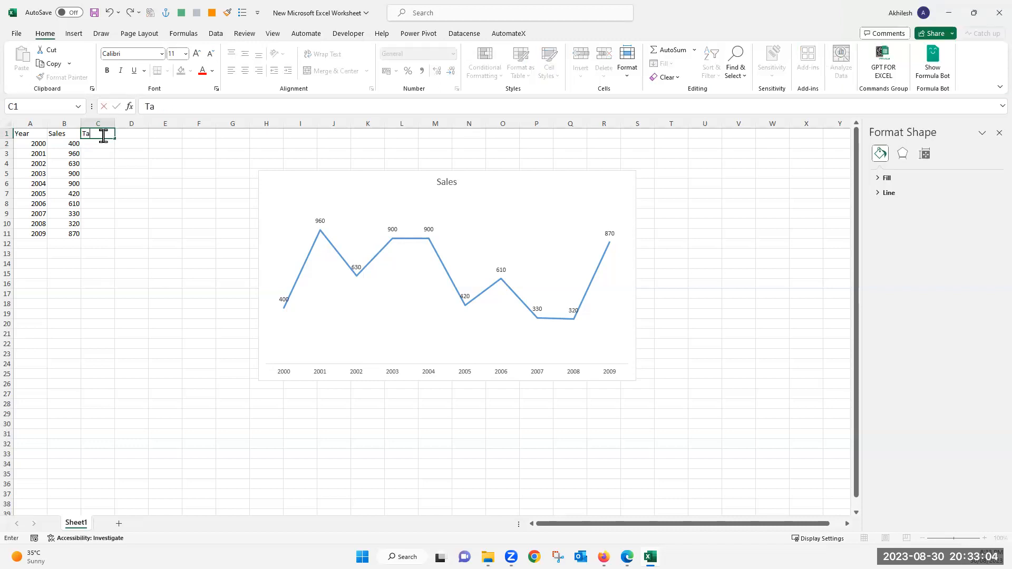
type("rget")
key("Return")
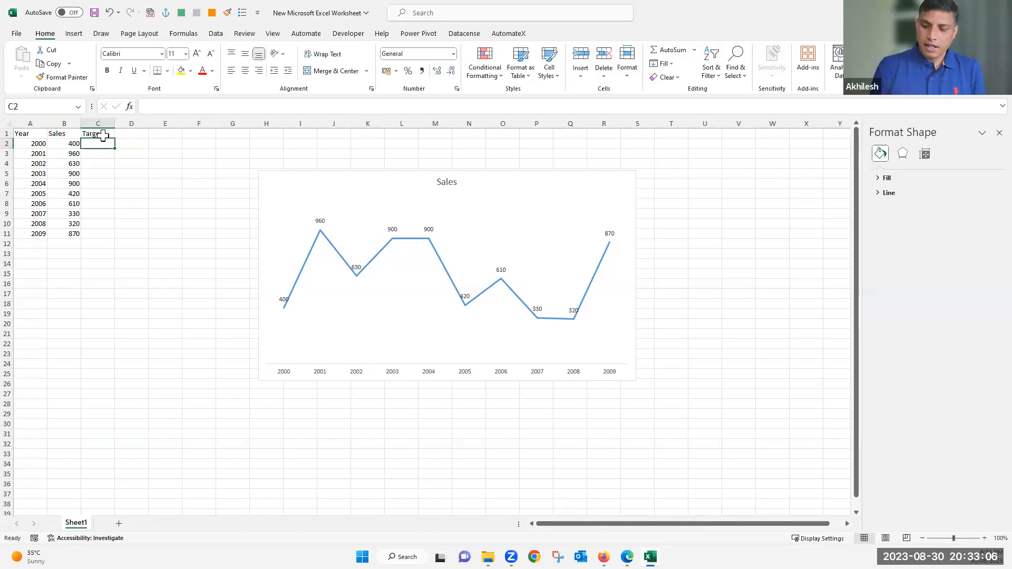
type("800")
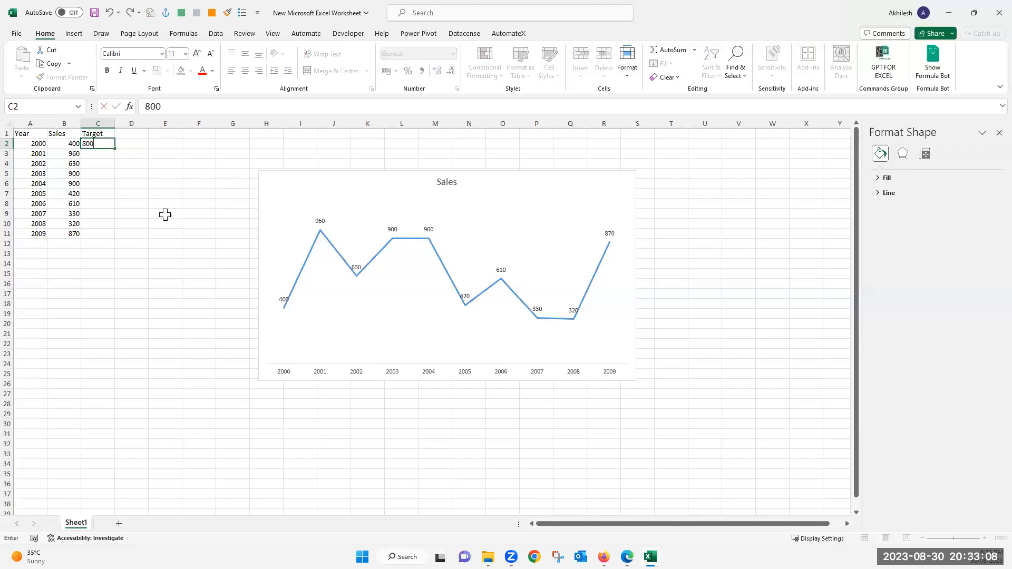
key("ctrl+Return")
key("ctrl+c")
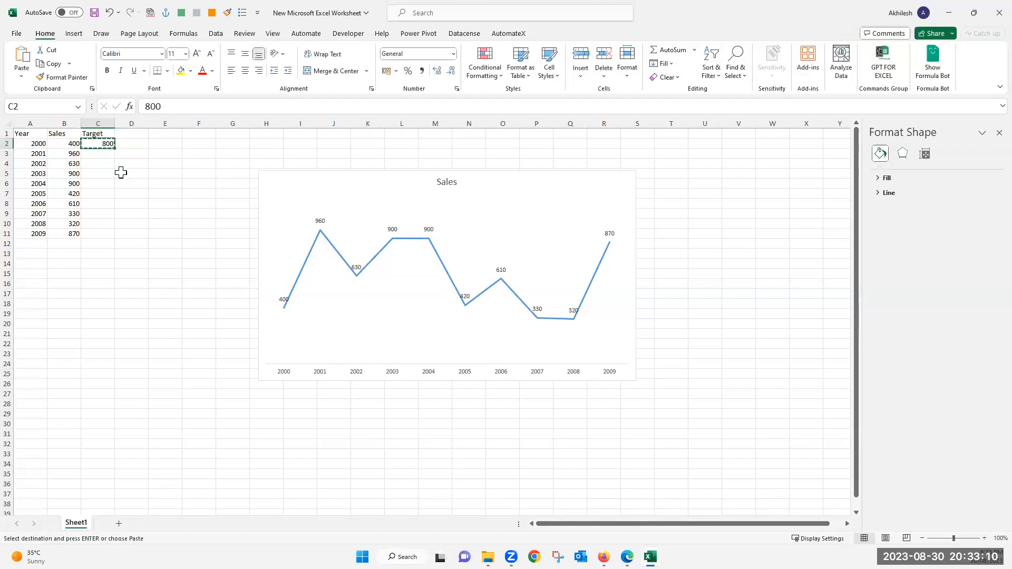
left_click(106, 232, "shift")
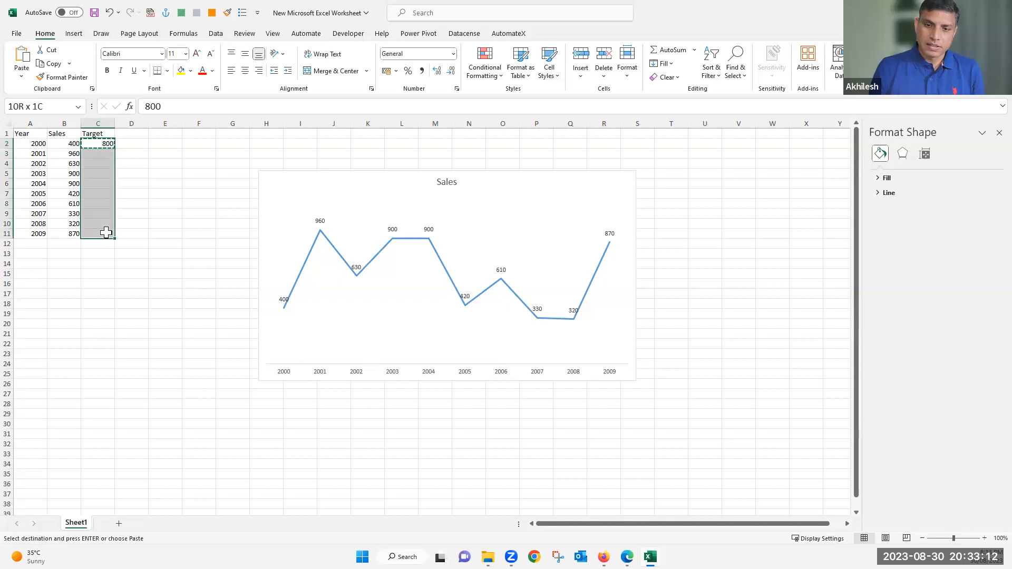
key("Return")
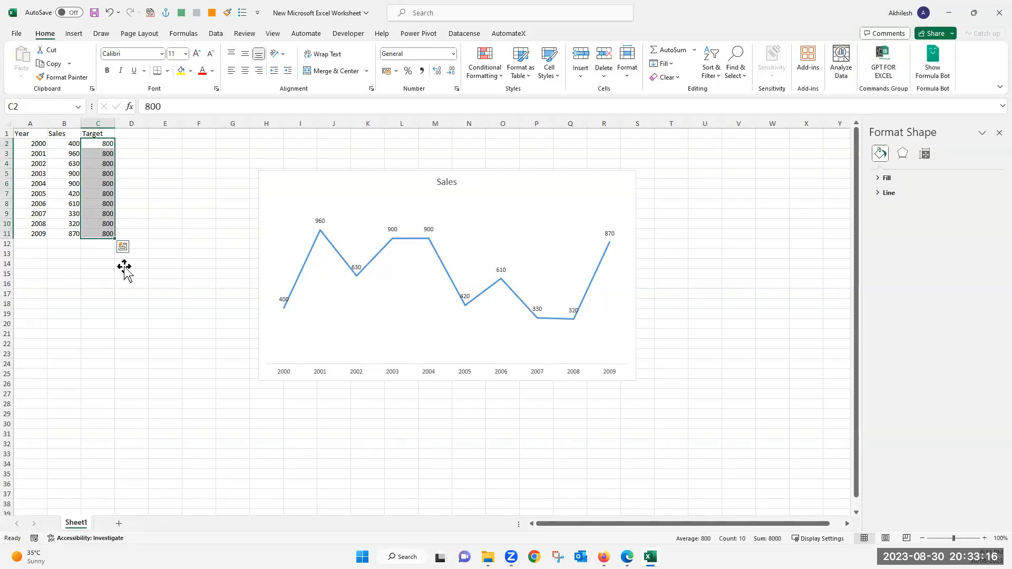
left_click(124, 269)
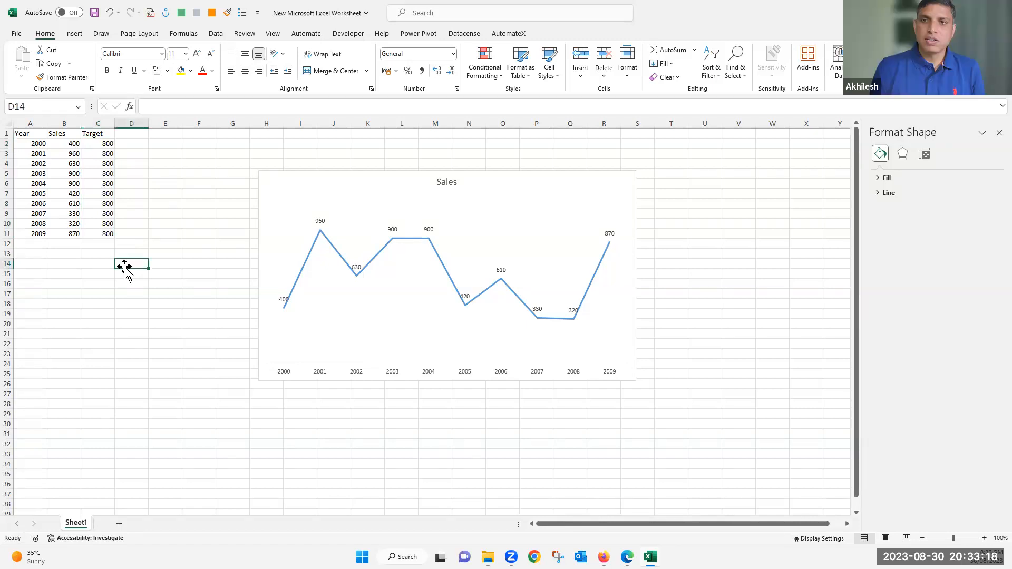
Step: Add the Target series to the line chart by copying C1:C11 and pasting it into the chart
left_click_drag(102, 146, 105, 226)
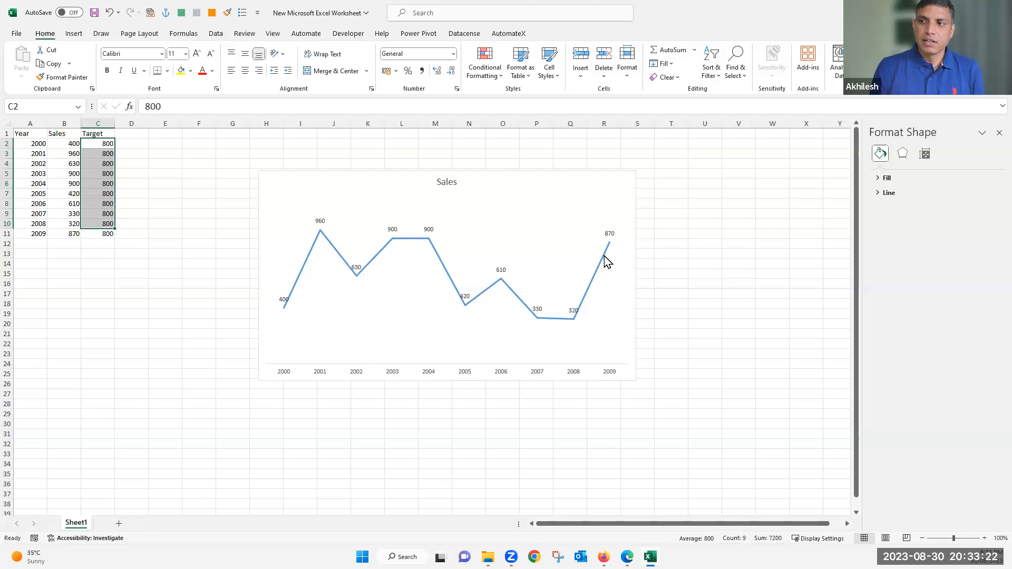
left_click_drag(96, 133, 108, 235)
key("ctrl+c")
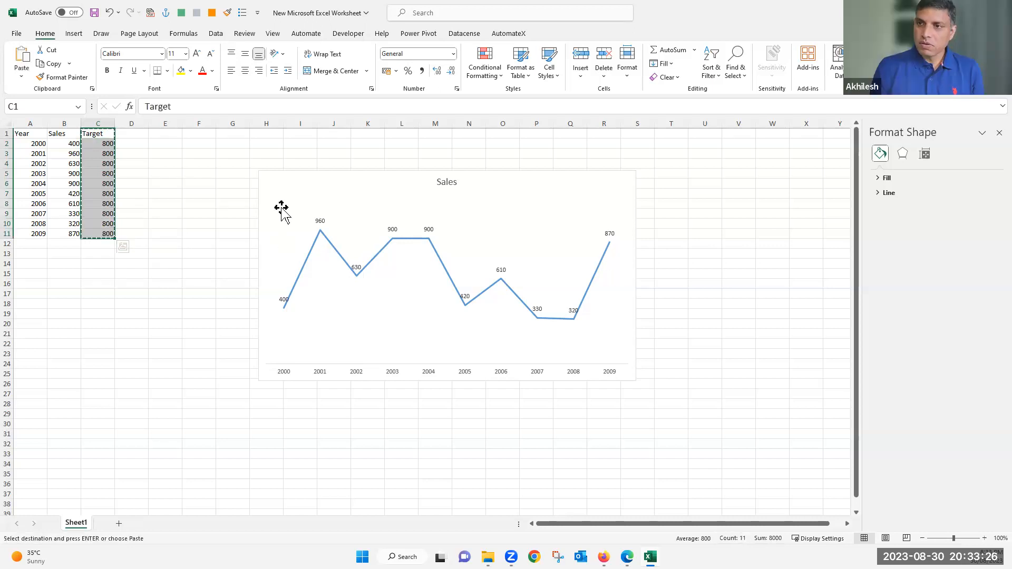
left_click(279, 200)
left_click(280, 182)
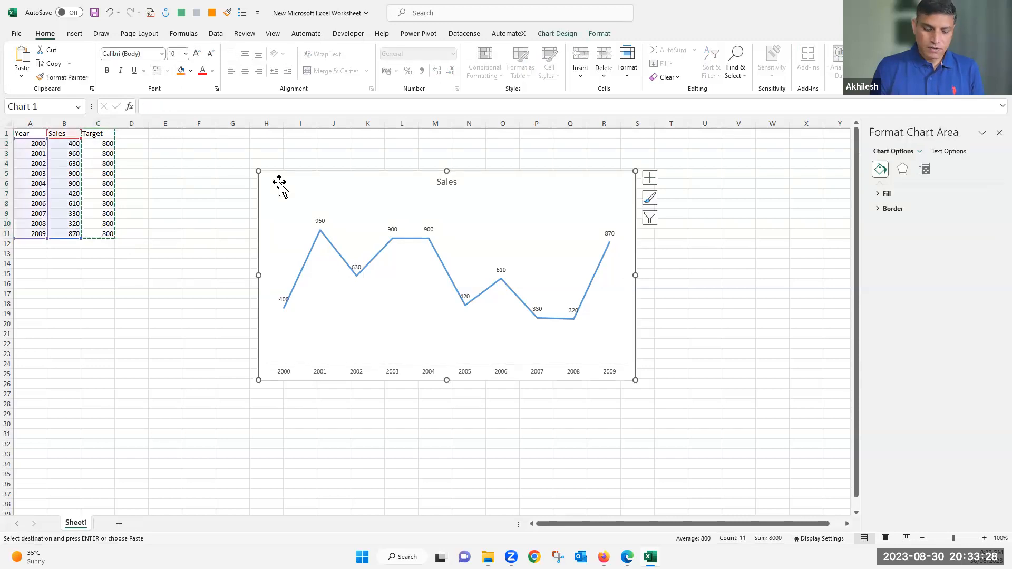
key("ctrl+v")
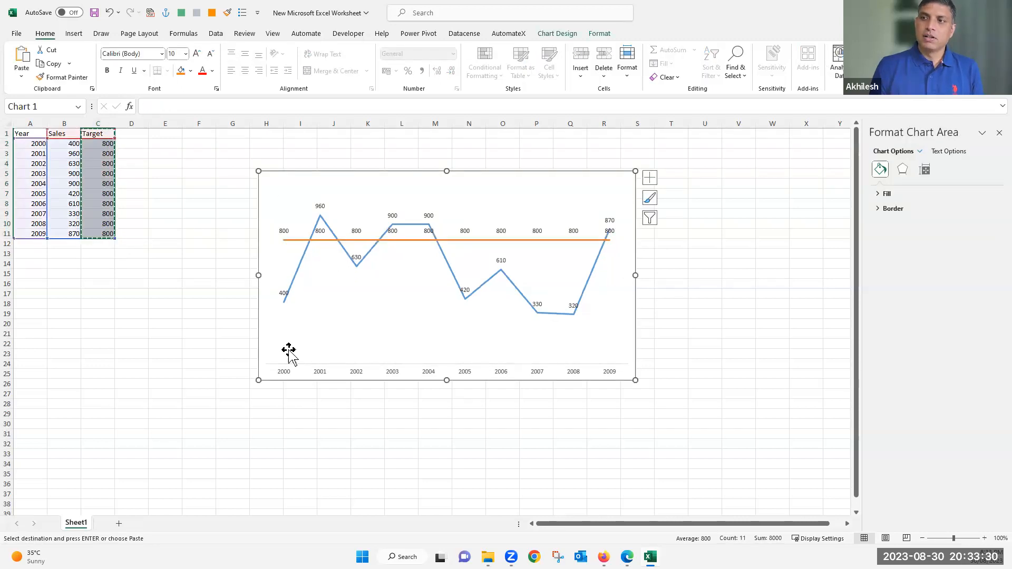
Step: Delete the data labels of the Target series and deselect the chart
left_click(606, 231)
left_click(649, 177)
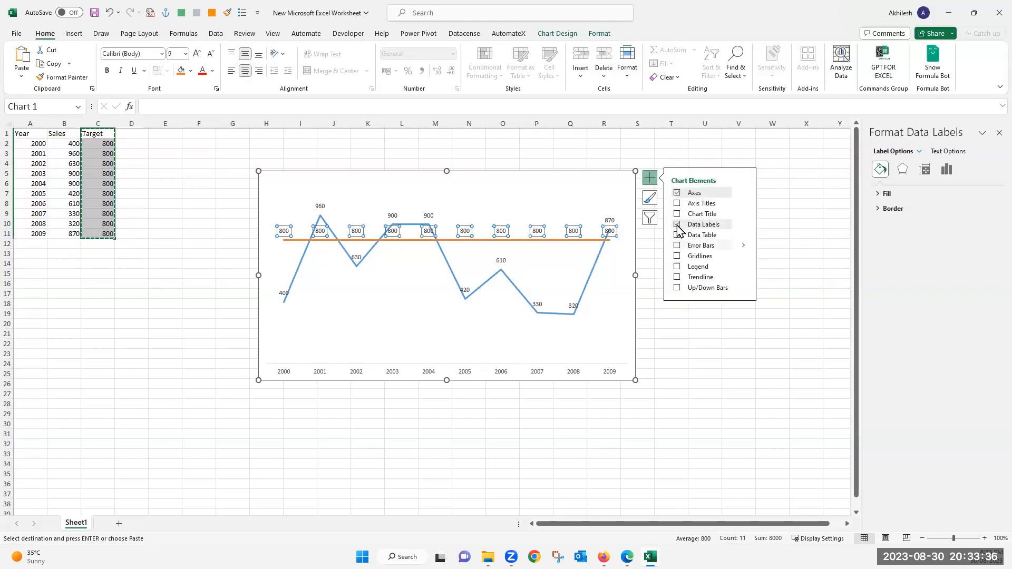
key("Delete")
left_click(558, 404)
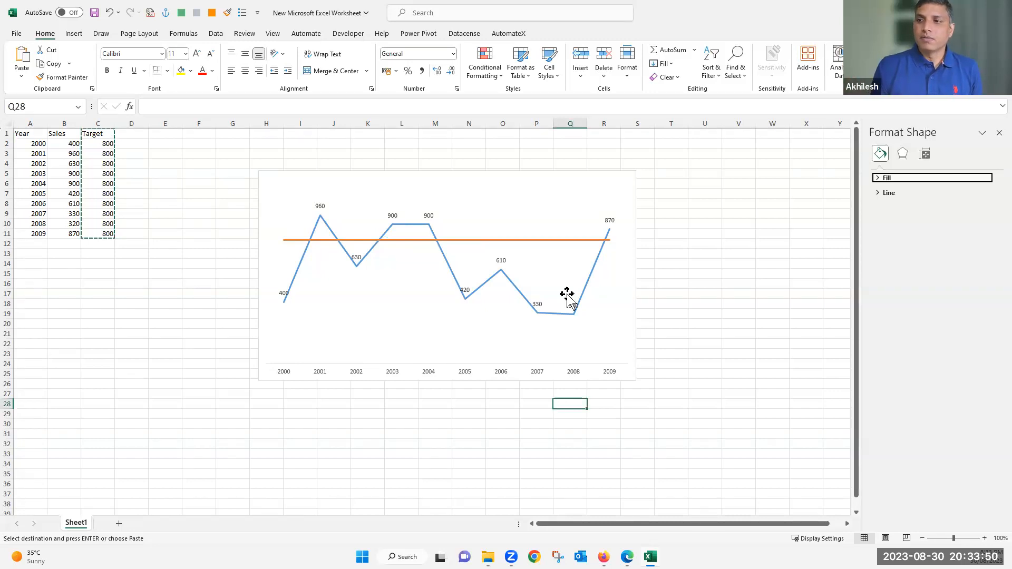
Step: Check the series options and plotting axis of the Target and Sales lines in the chart
left_click(529, 241)
left_click(574, 238)
left_click(926, 169)
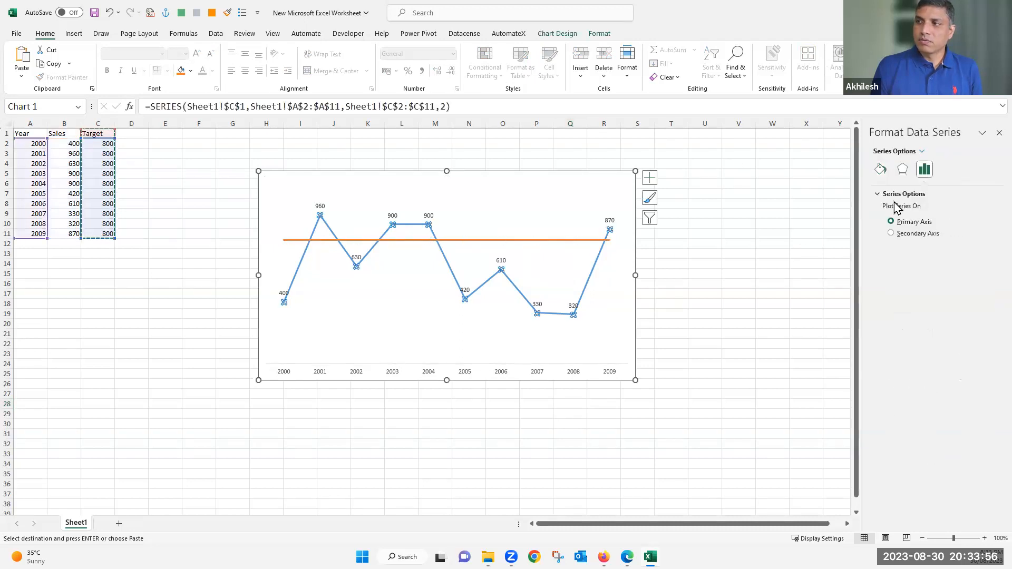
key("Up")
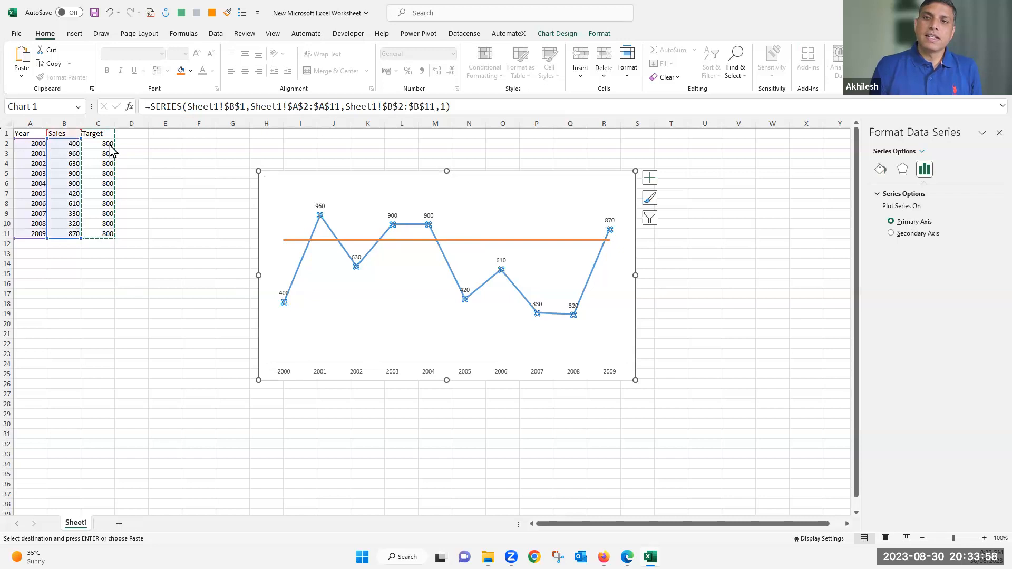
left_click(131, 289)
Step: Replace the constant Target values with the formula =B2*1.1 in C2, filled down to C11
left_click_drag(108, 144, 108, 233)
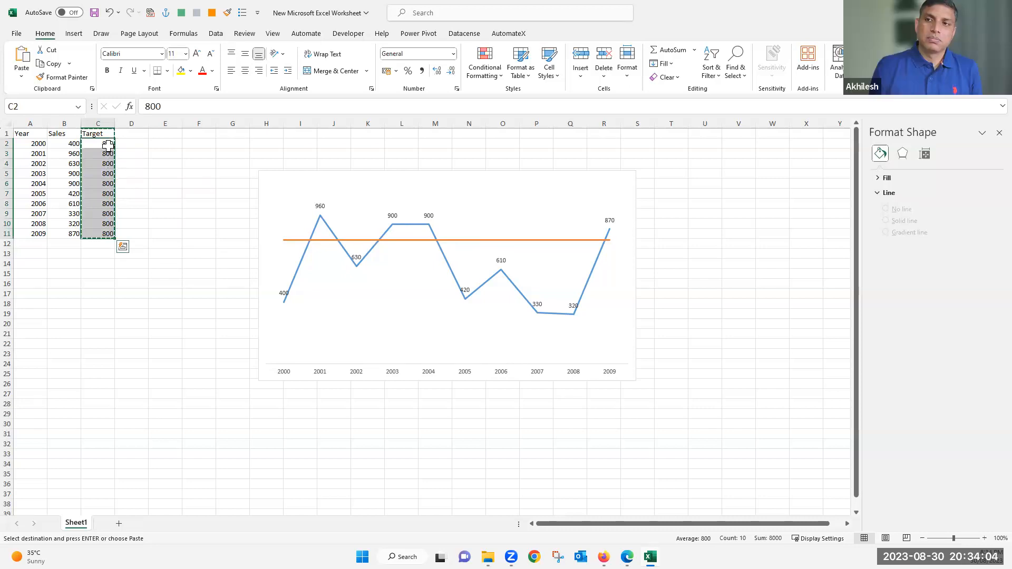
left_click(132, 172)
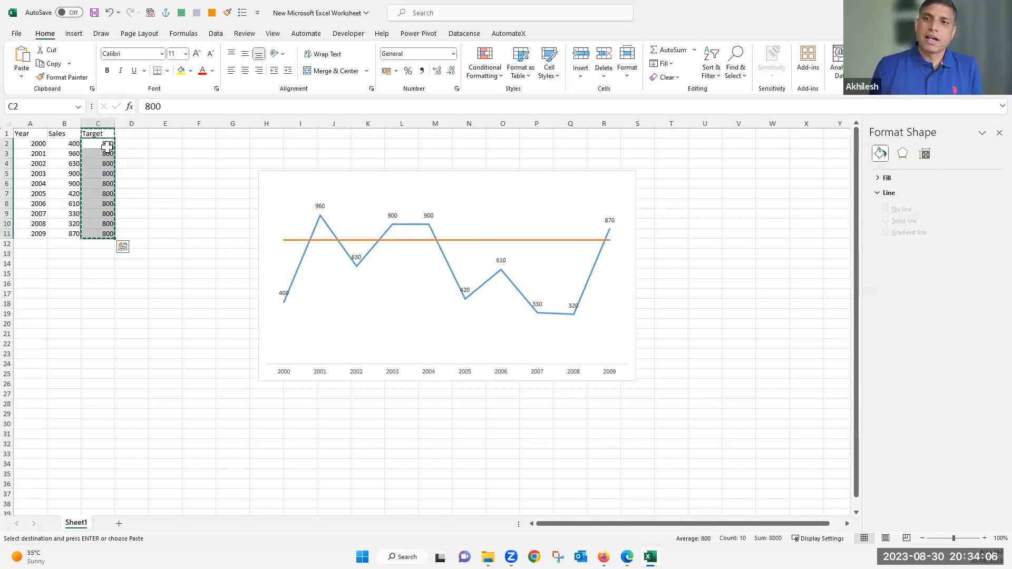
left_click(105, 144)
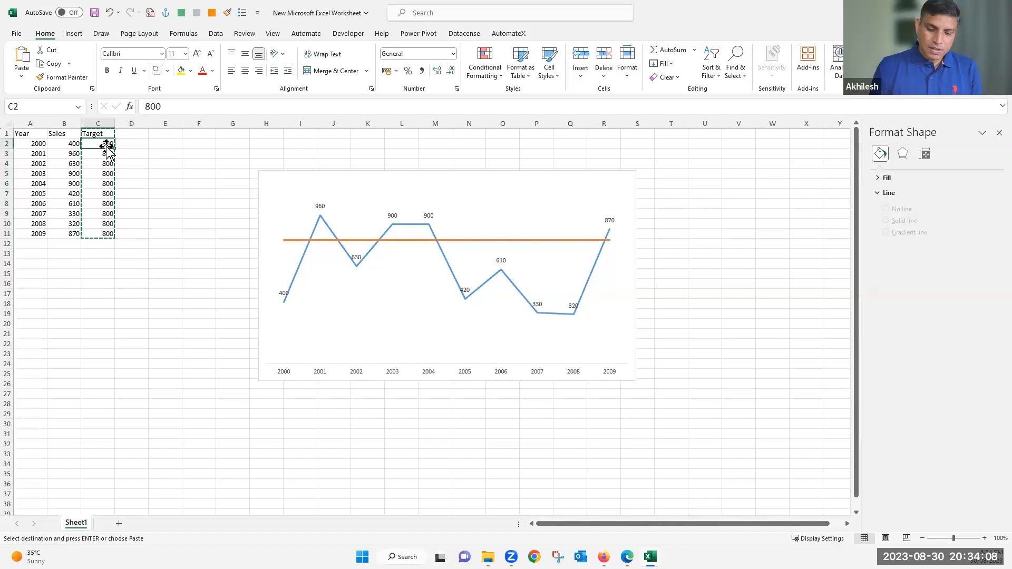
type("=")
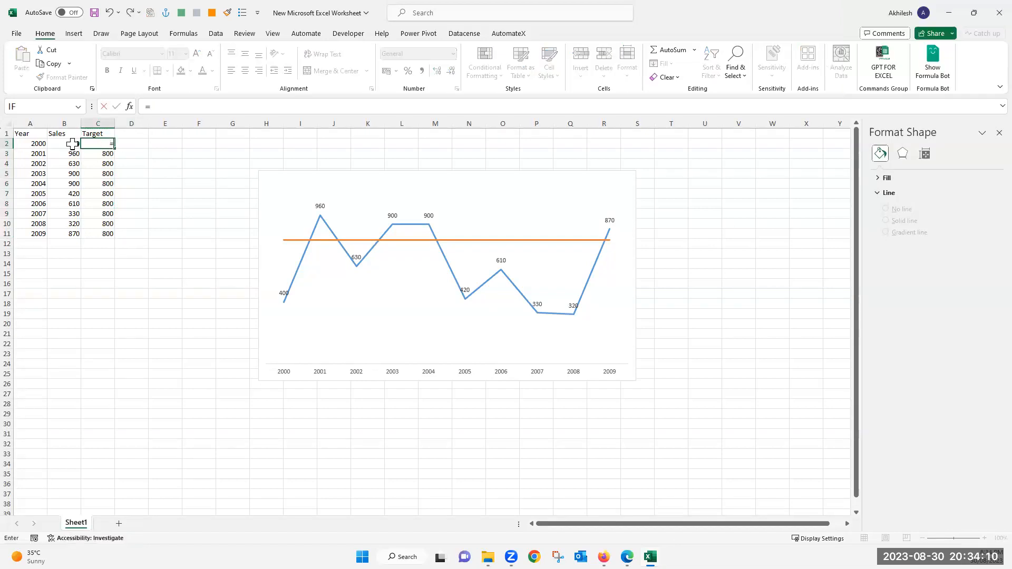
left_click(72, 144)
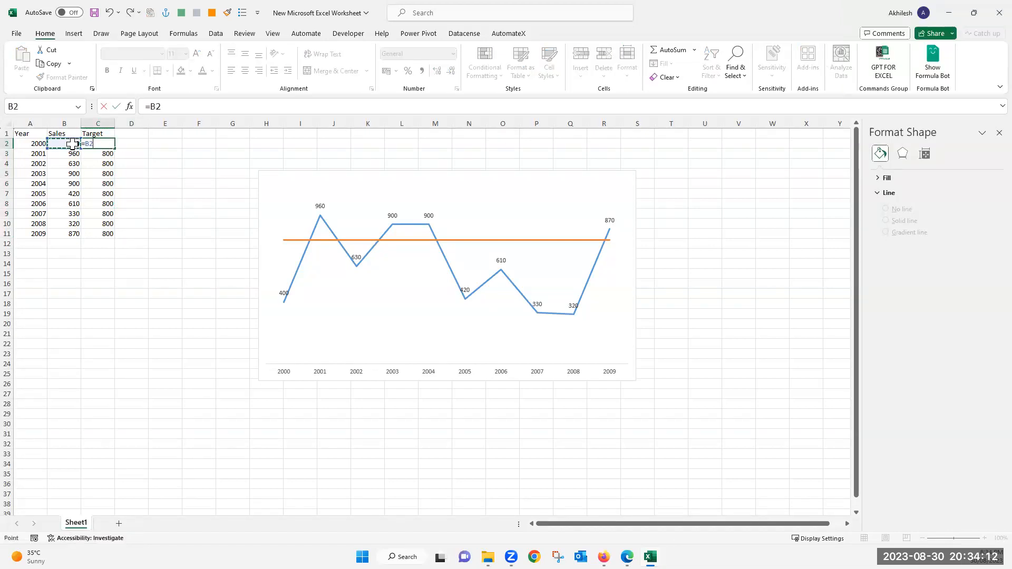
type("*")
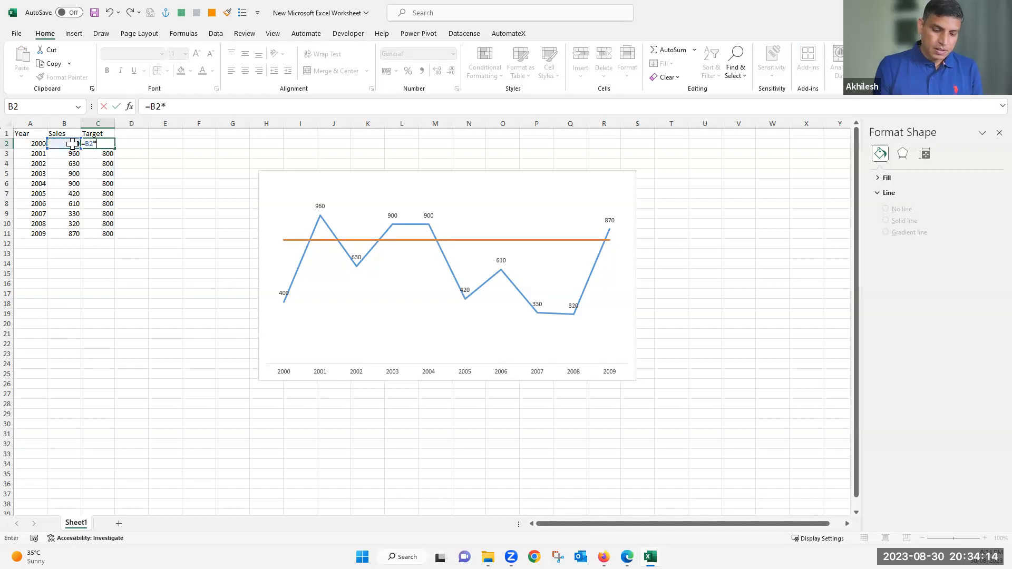
type("1.1")
key("Return")
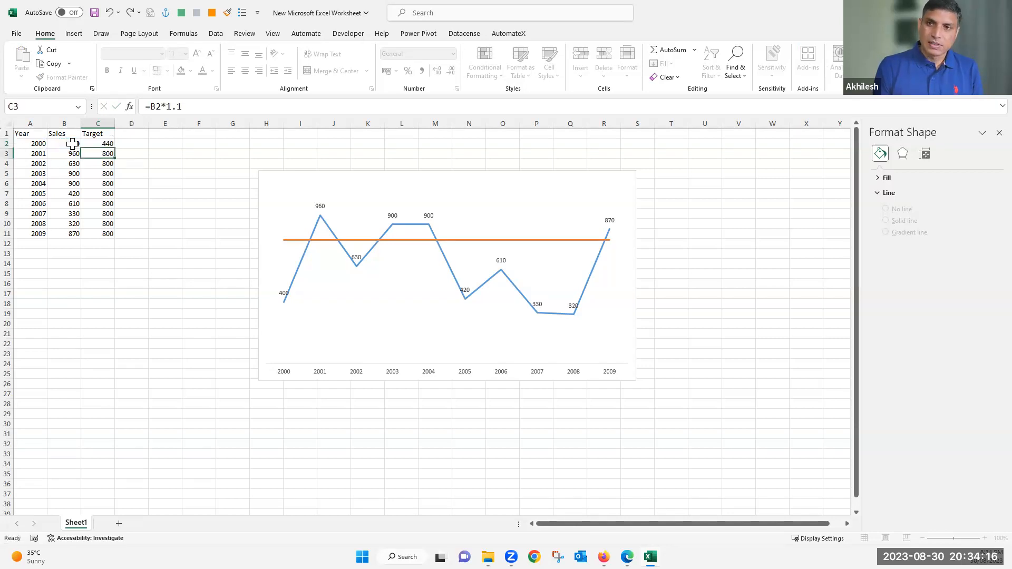
left_click(97, 143)
left_click_drag(114, 148, 115, 237)
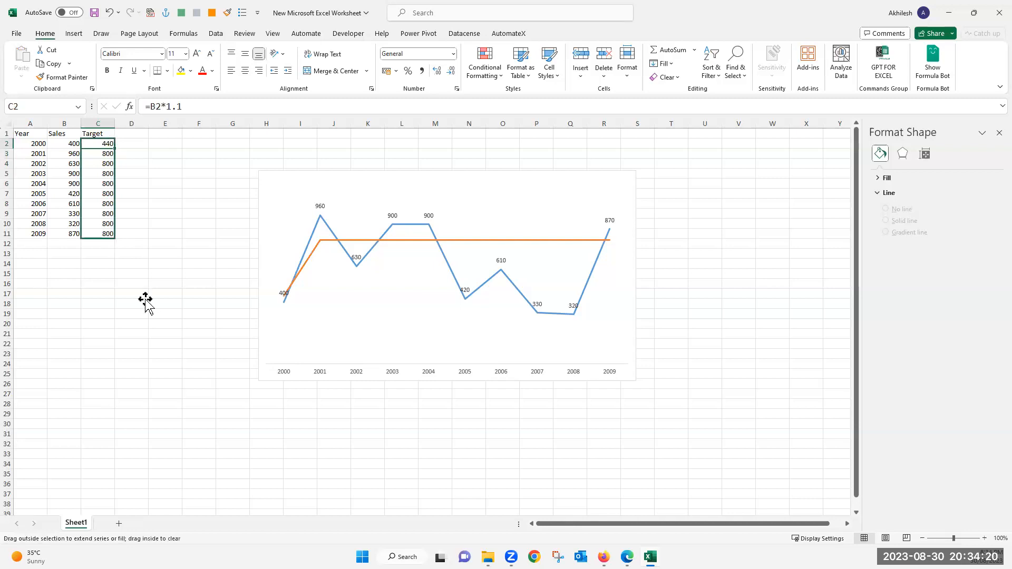
left_click(149, 304)
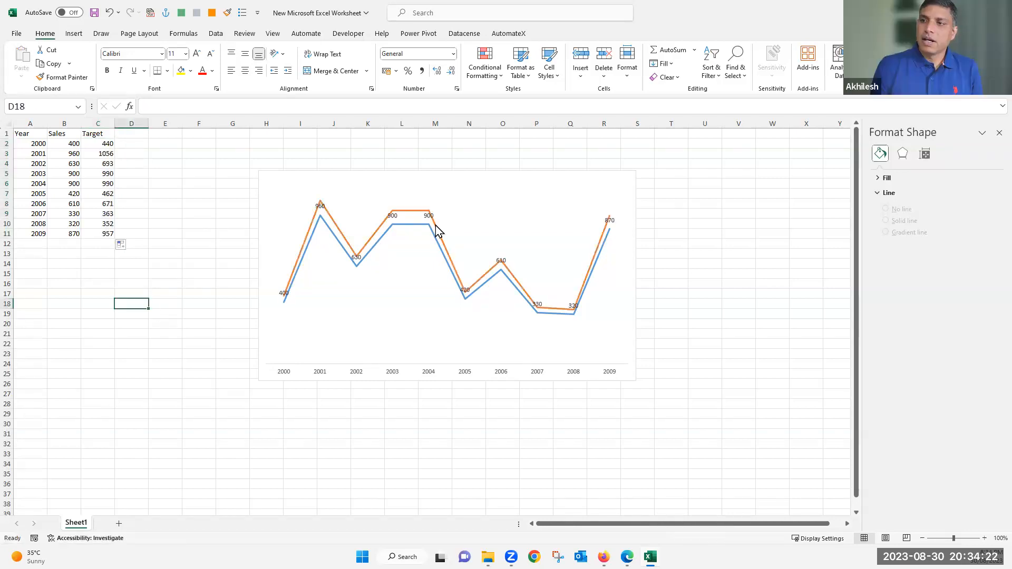
Step: Delete the Target series from the line chart so only the Sales line is plotted, and deselect the chart
left_click(436, 231)
left_click(437, 231)
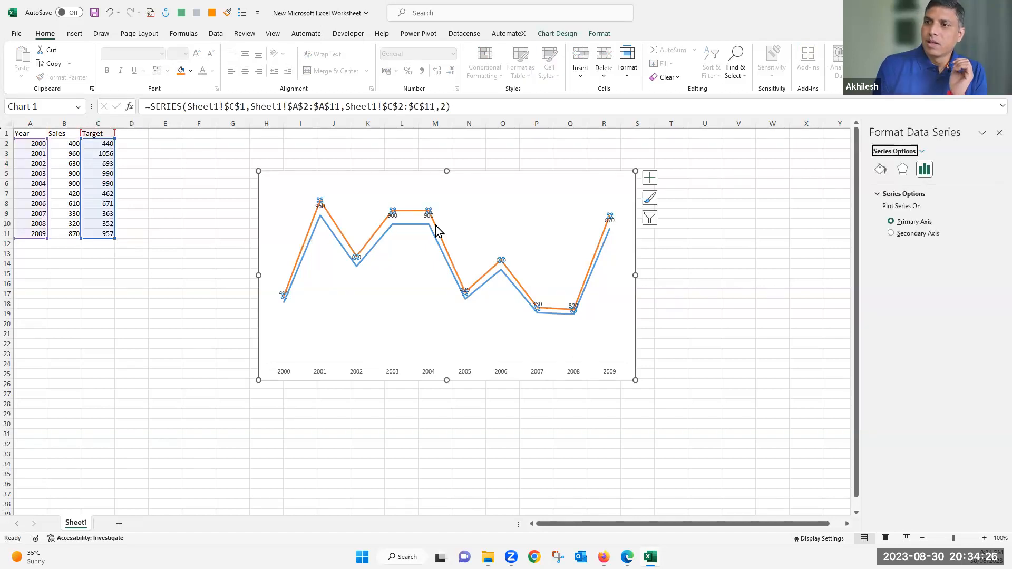
left_click(415, 210)
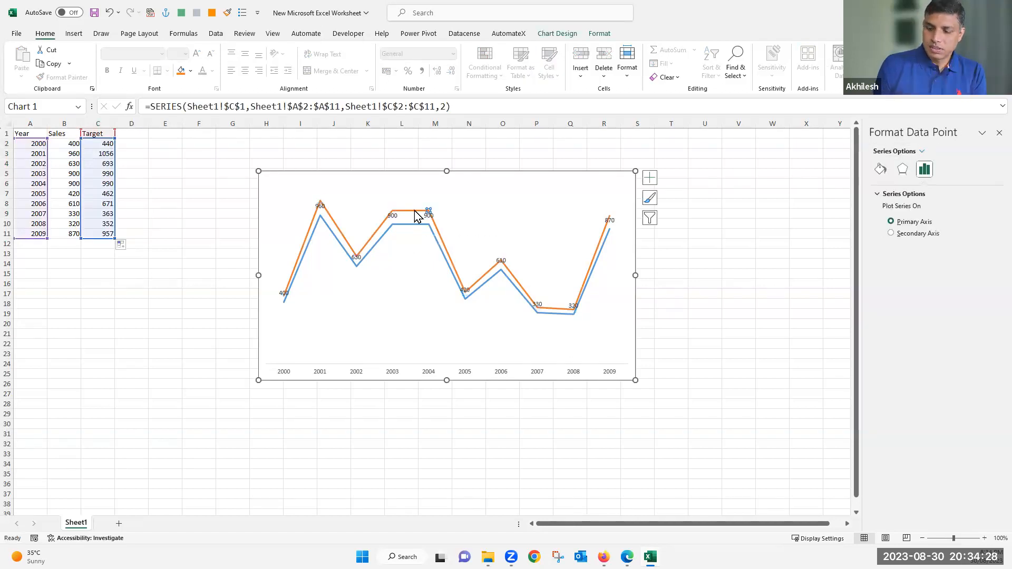
key("Delete")
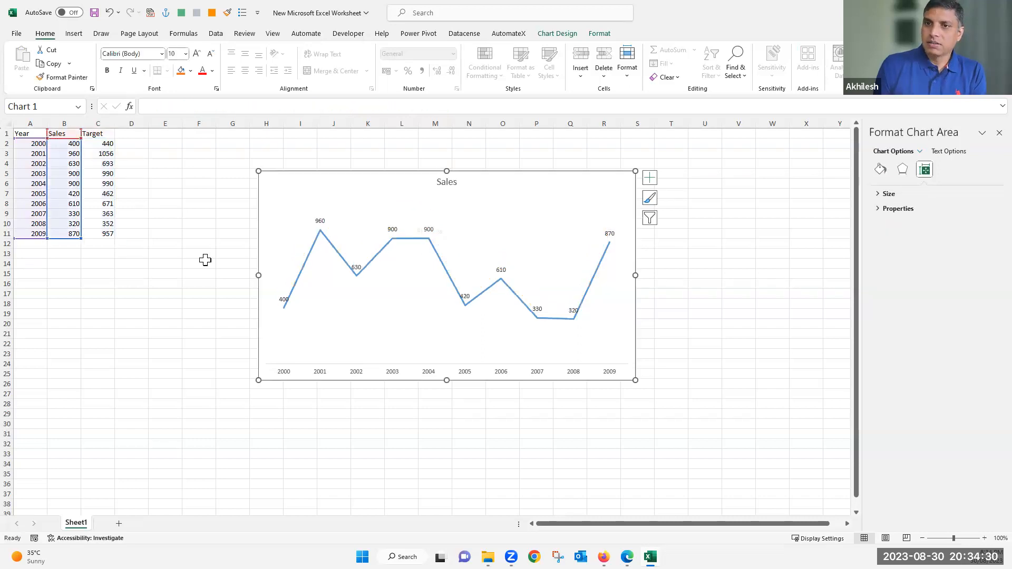
left_click(206, 263)
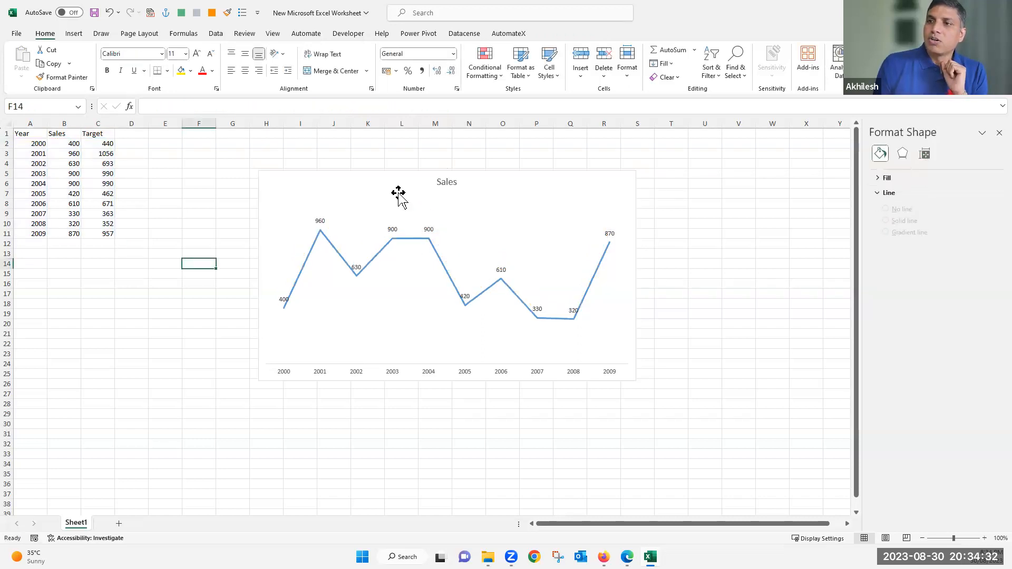
left_click(458, 244)
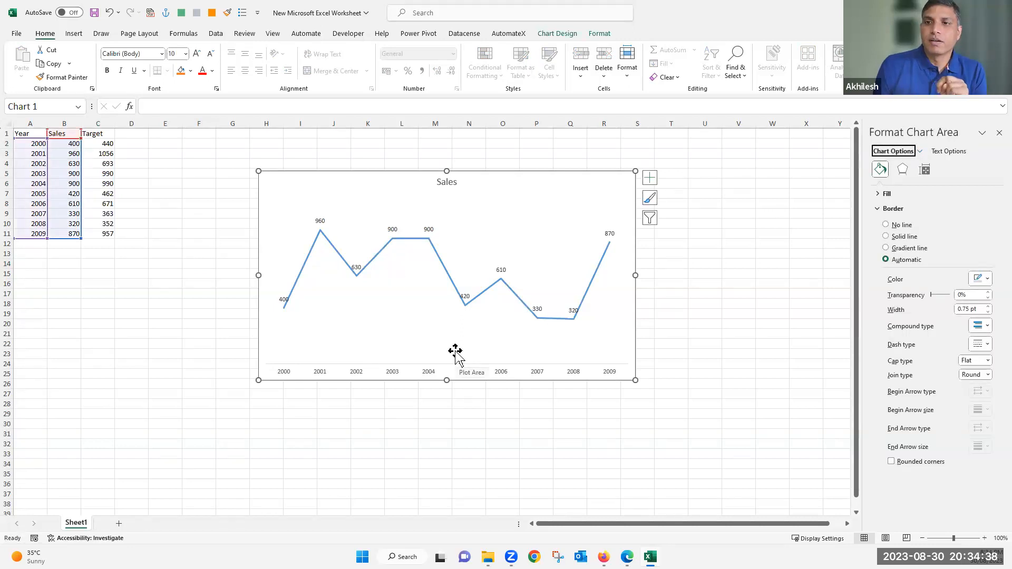
key("Escape")
Step: Enter the formula =B2&", "&C2 in D2 to join Sales and Target, and fill it down to D11
left_click(143, 142)
type("=")
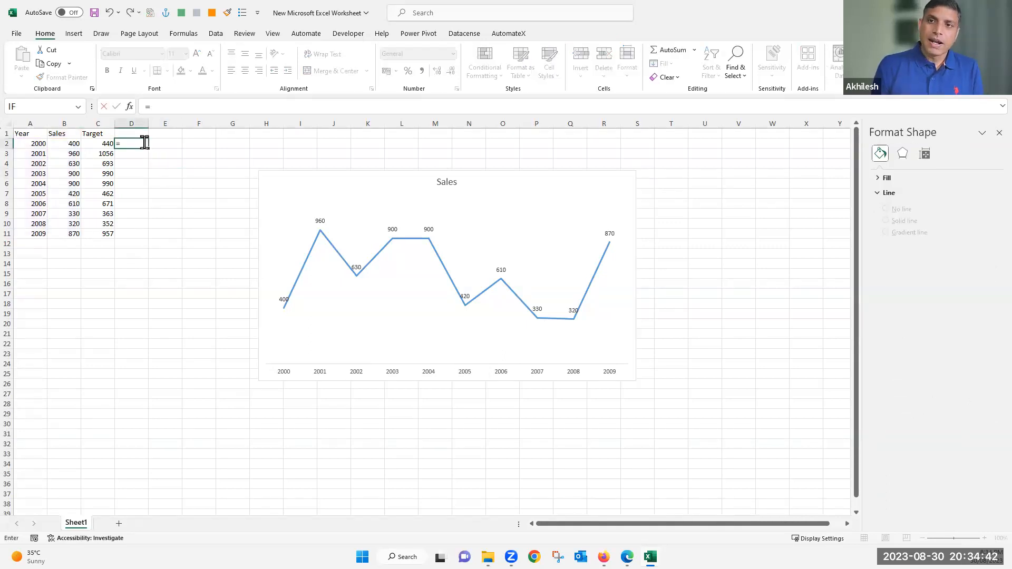
left_click(72, 143)
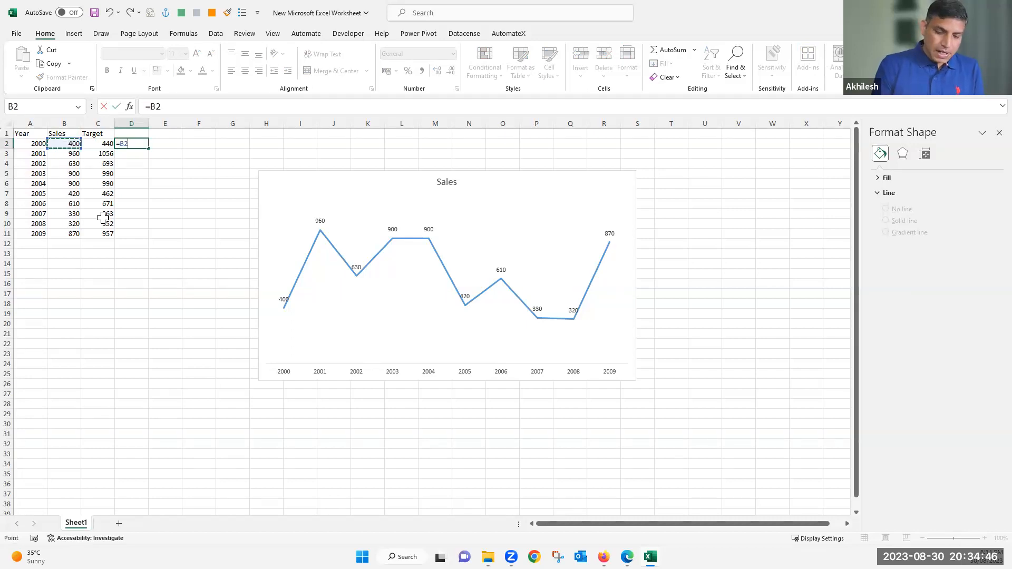
type("&")
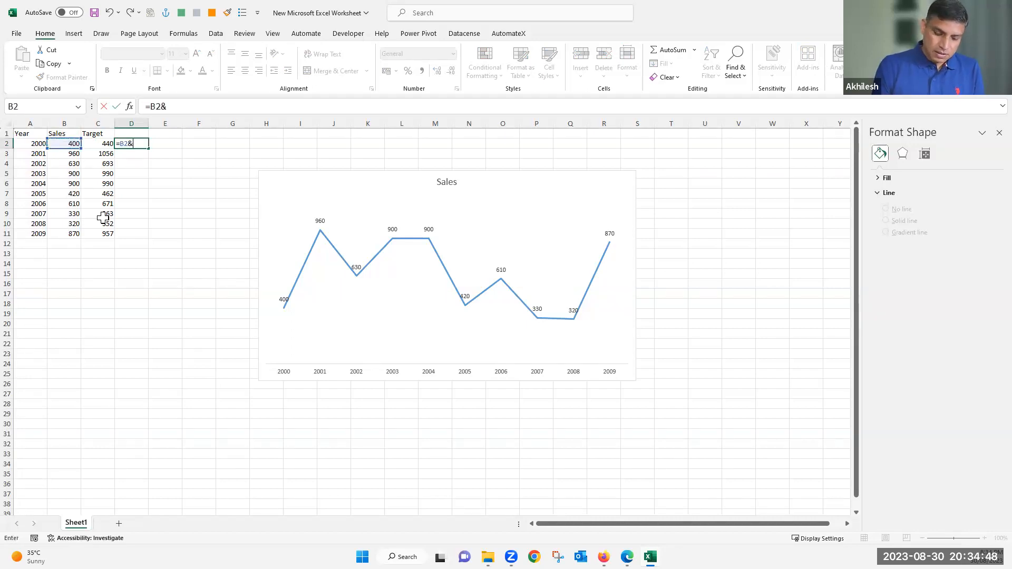
type("\"")
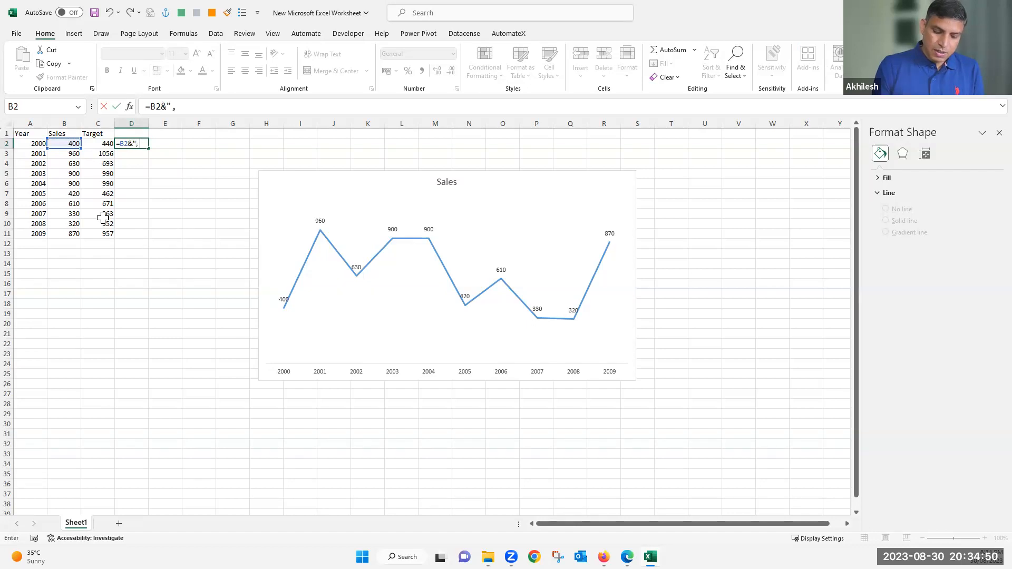
type(", \"&")
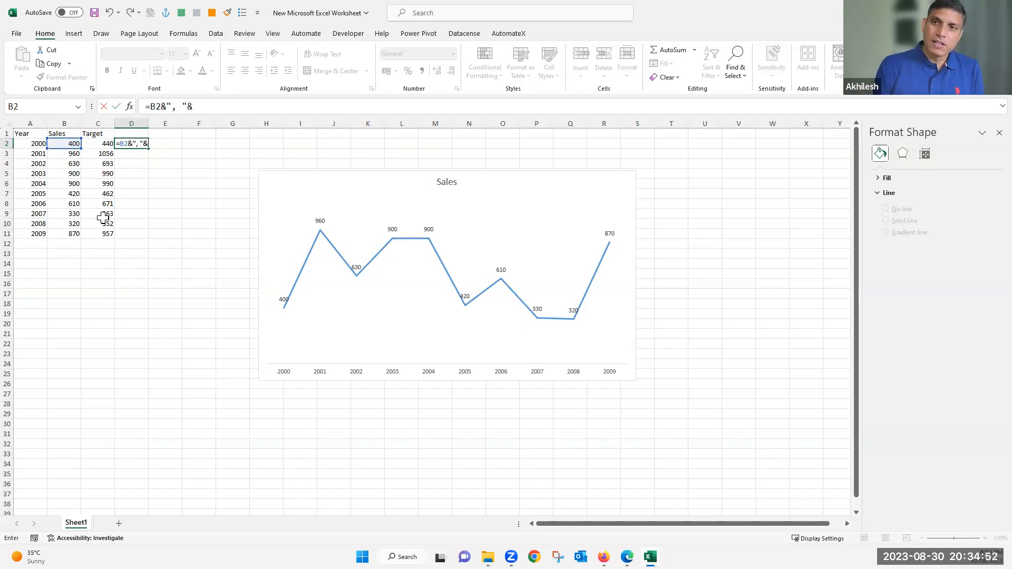
key("Left")
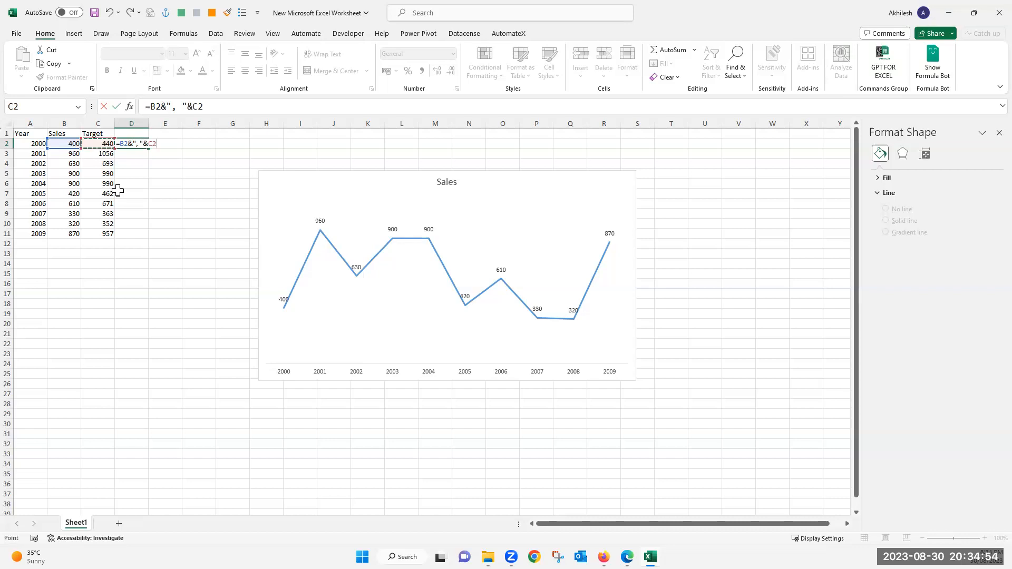
key("Return")
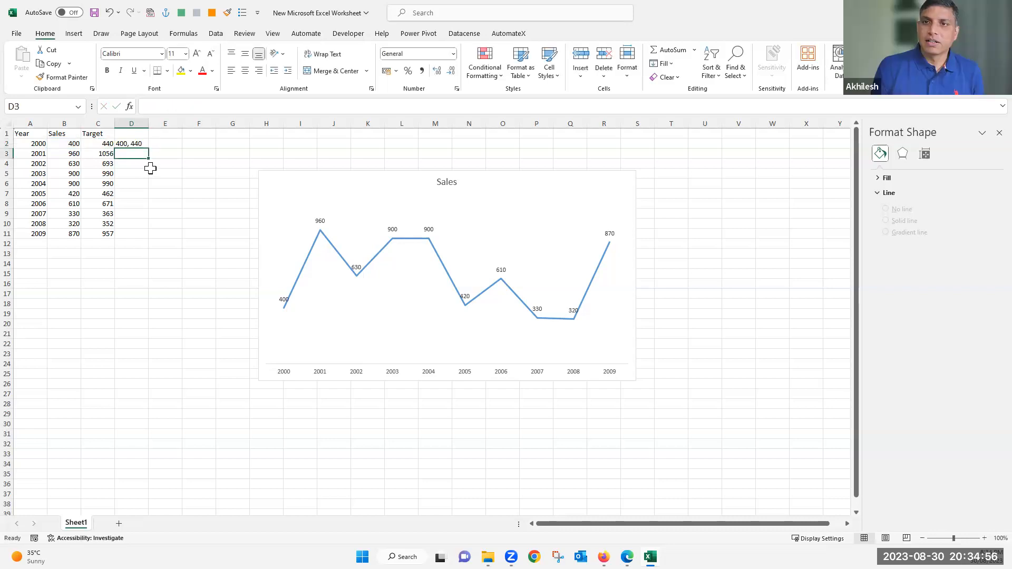
left_click(143, 145)
left_click_drag(154, 202, 153, 236)
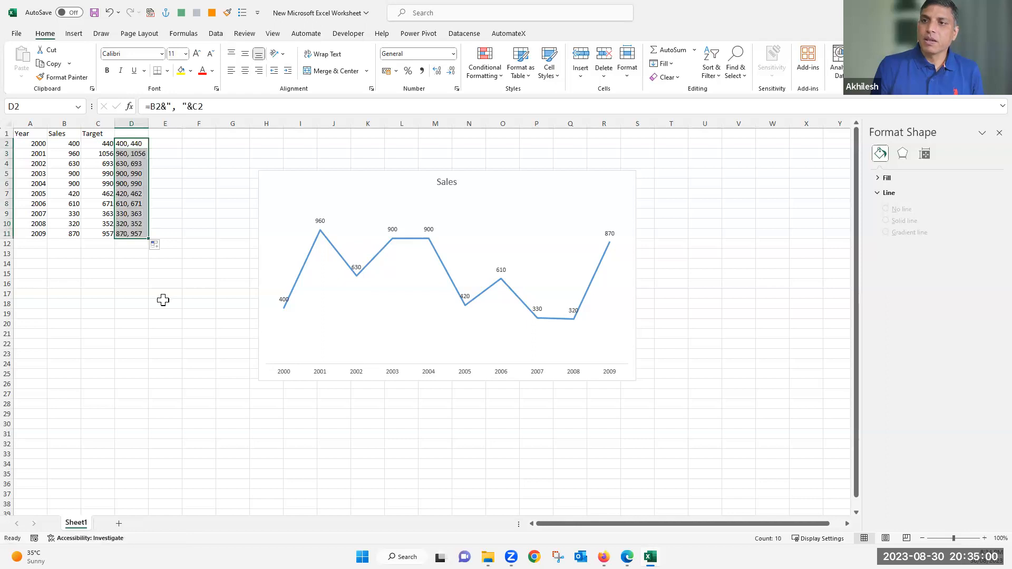
Step: Add Value From Cells to the Sales data labels, using the range D2:D11, and deselect the chart
left_click(430, 230)
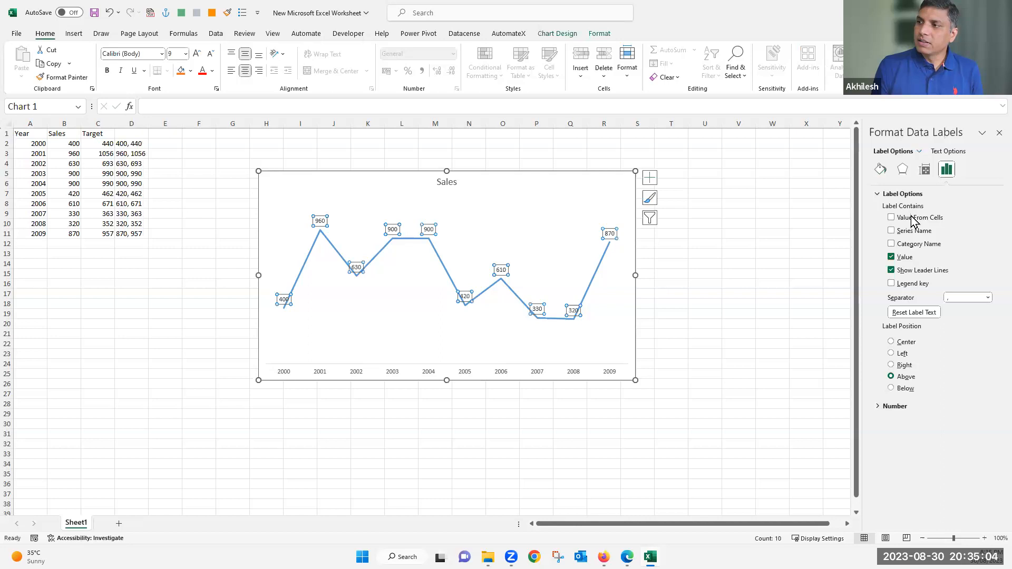
left_click(913, 217)
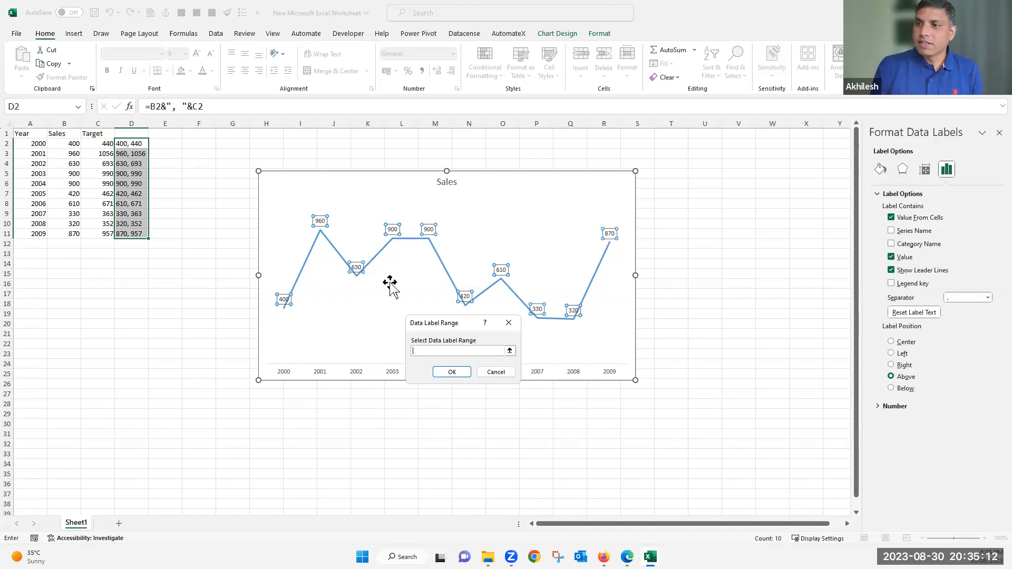
left_click_drag(138, 144, 136, 235)
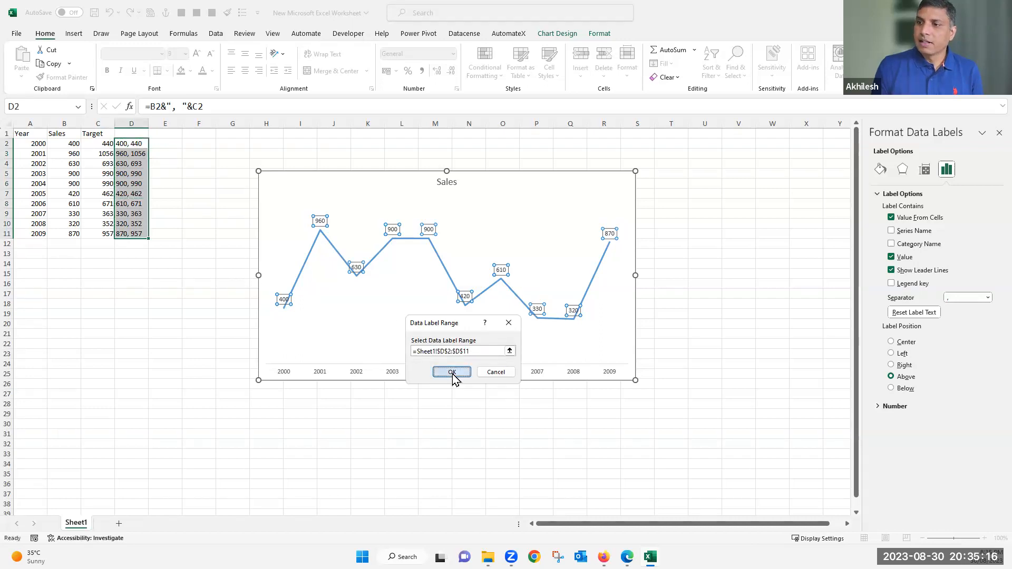
left_click(452, 372)
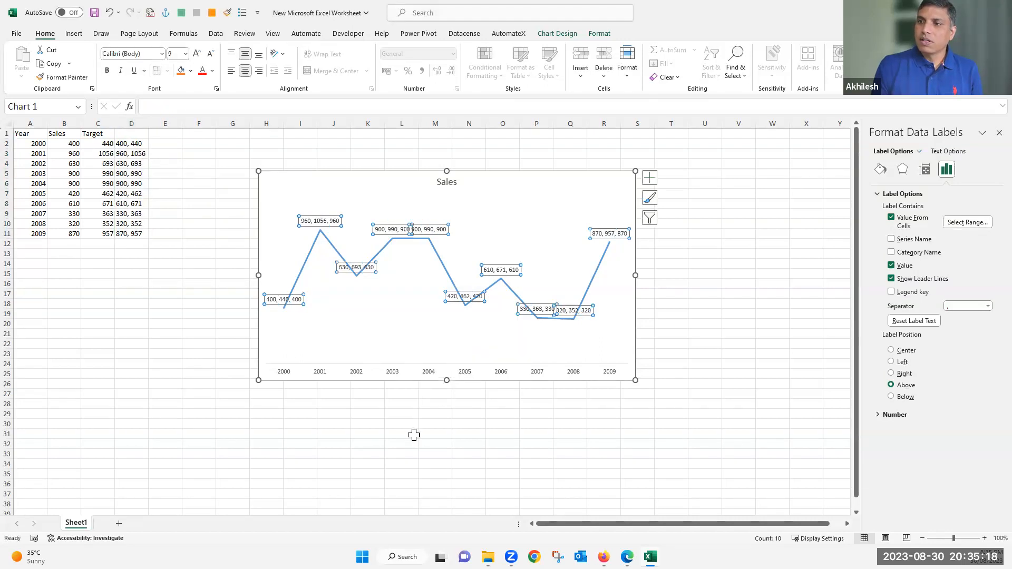
left_click(412, 435)
Step: Turn off the Value option of the Sales data labels so they show only the values from cells
left_click(325, 221)
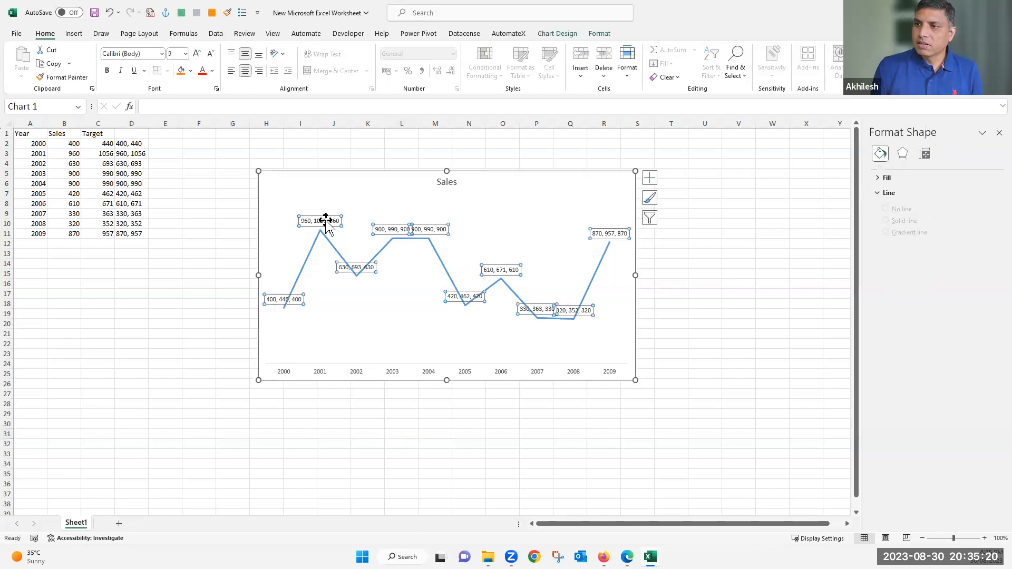
left_click(968, 222)
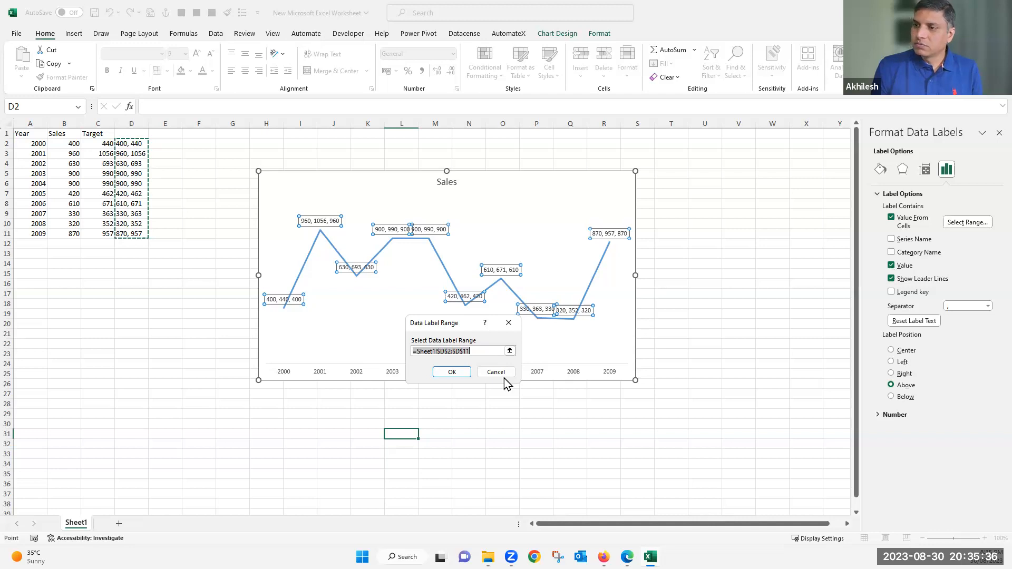
key("Return")
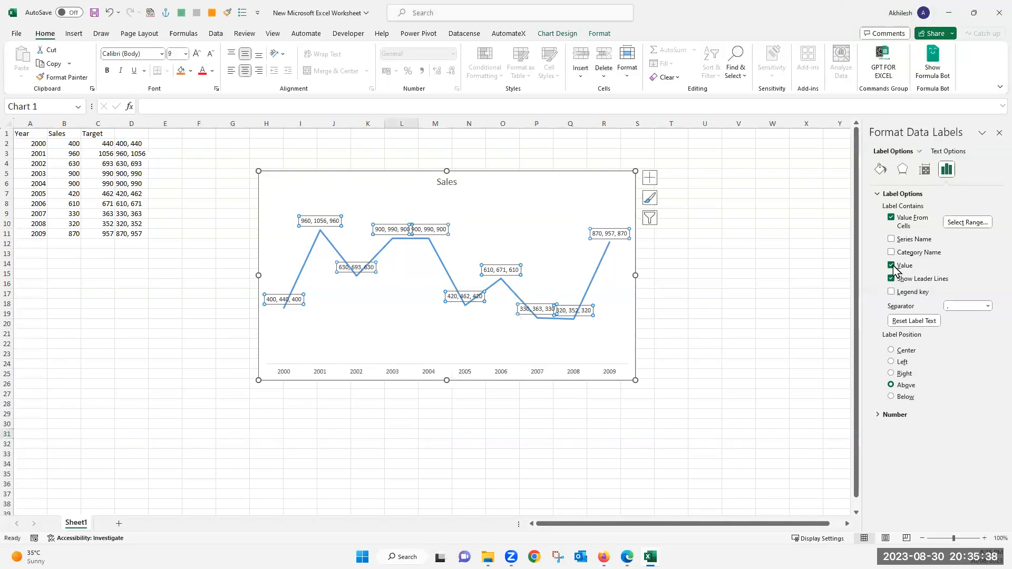
left_click(891, 265)
left_click(422, 423)
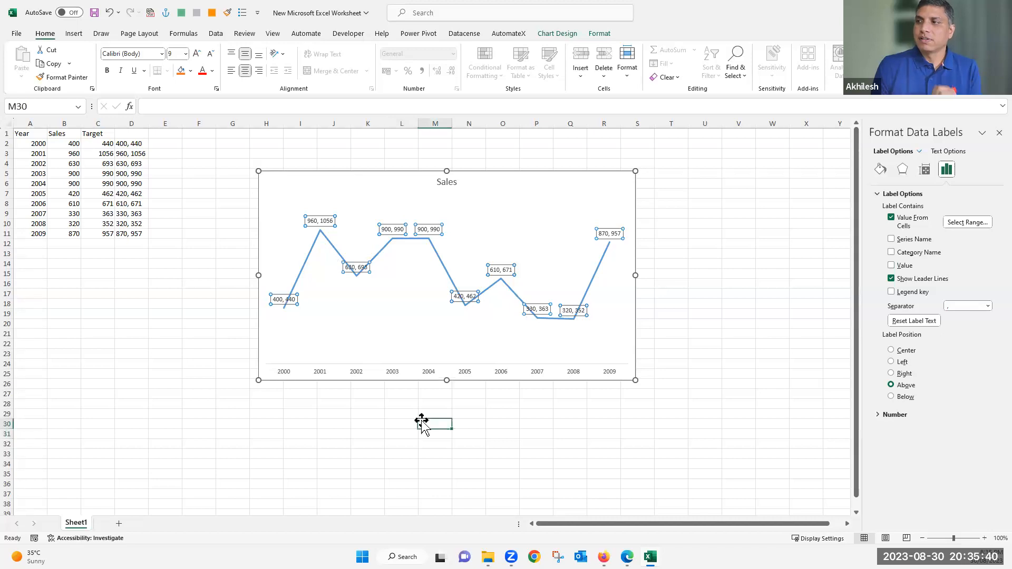
Step: Turn the Value option of the Sales data labels back on and change their cell range to C2:C11
left_click(393, 356)
left_click(517, 254)
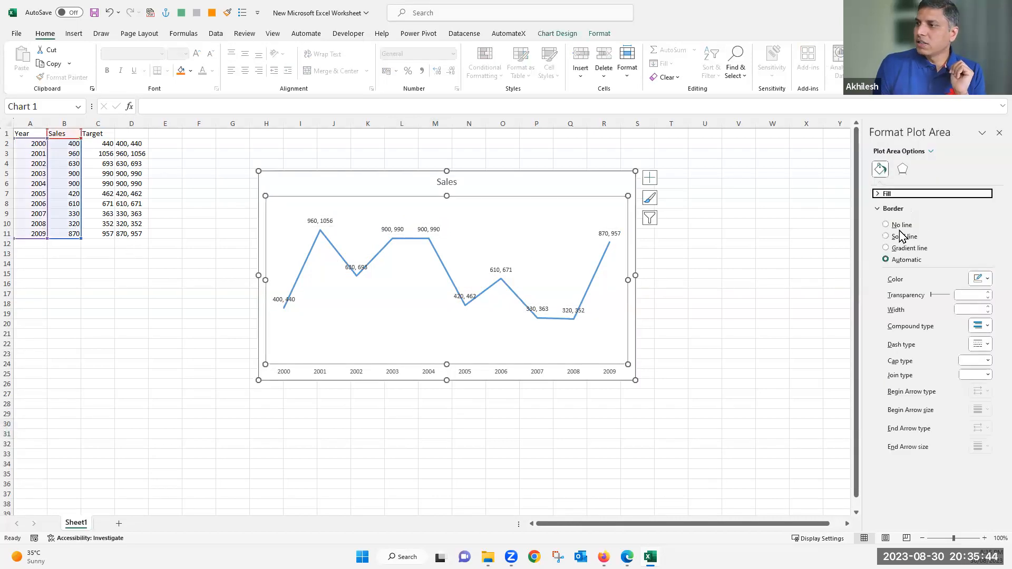
left_click(598, 270)
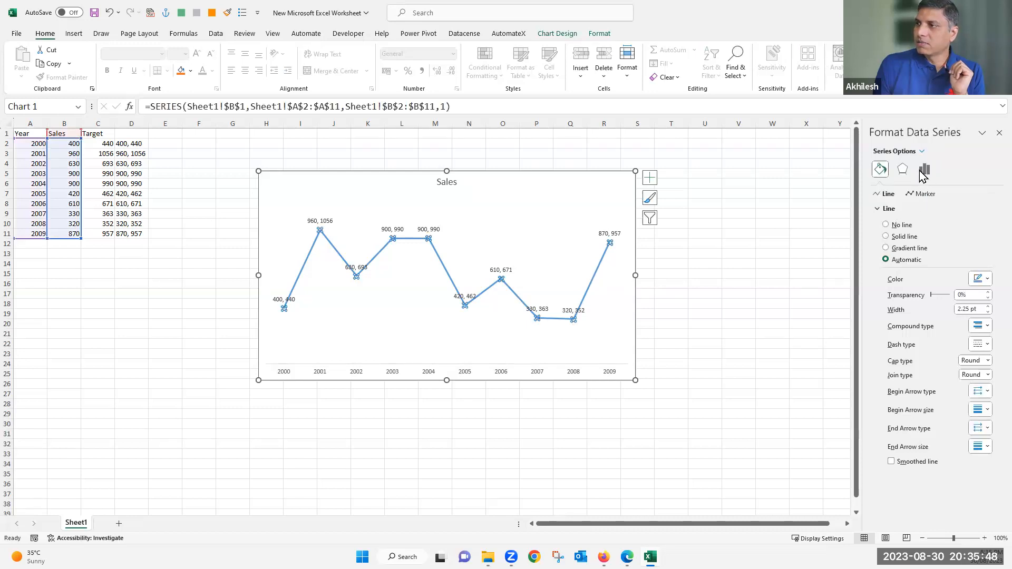
left_click(924, 171)
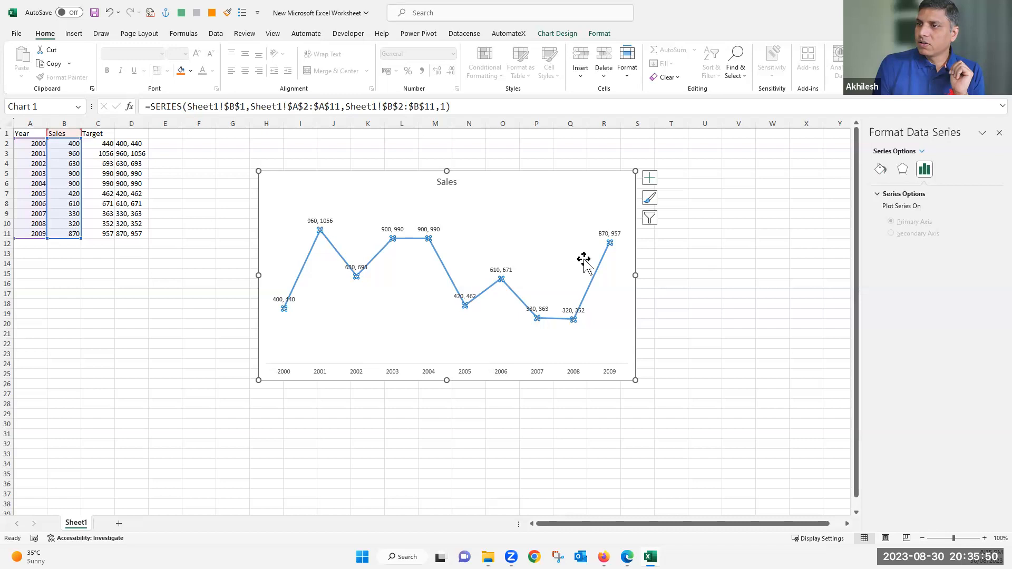
left_click(609, 233)
left_click(946, 171)
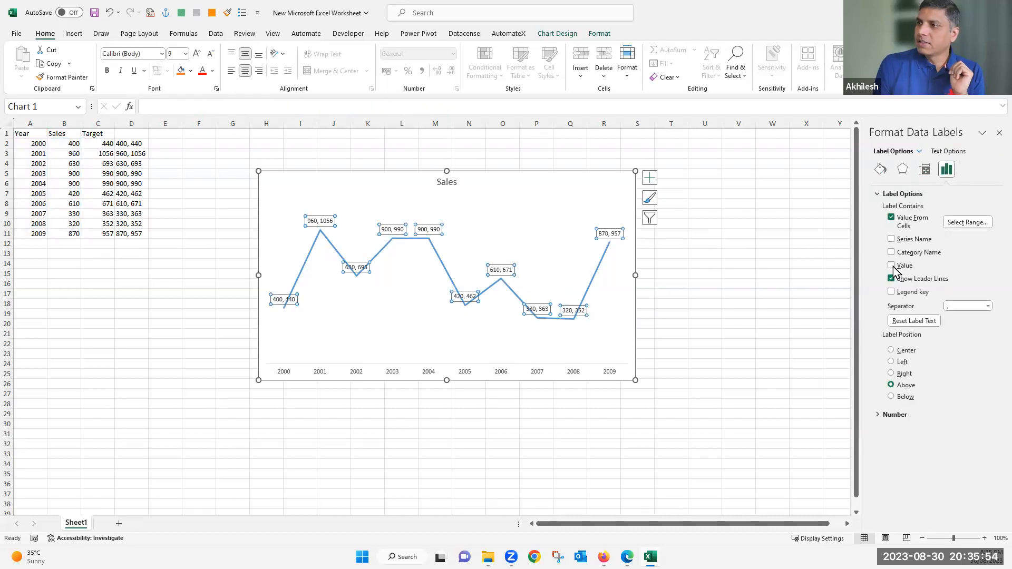
left_click(892, 267)
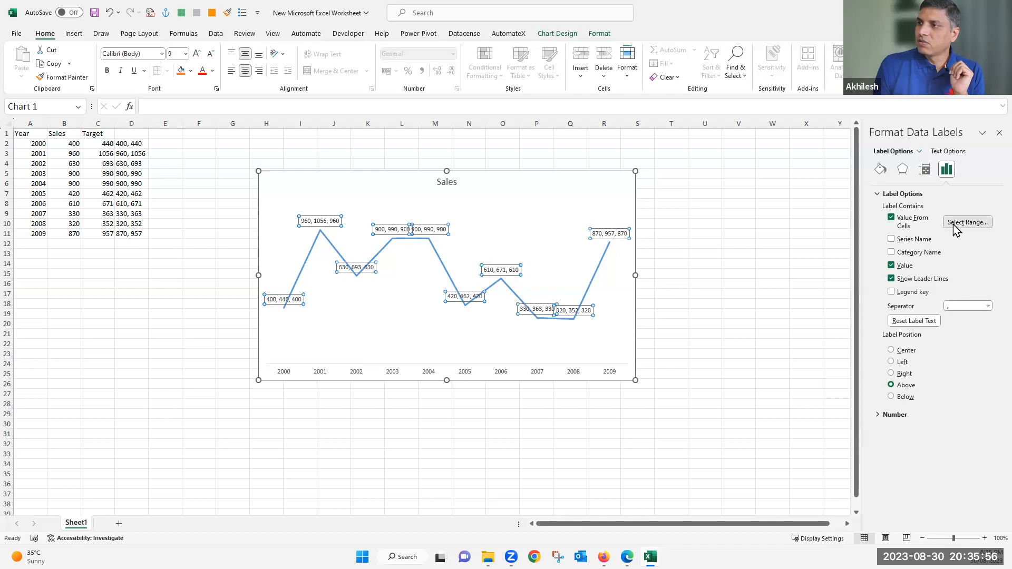
left_click_drag(102, 145, 102, 235)
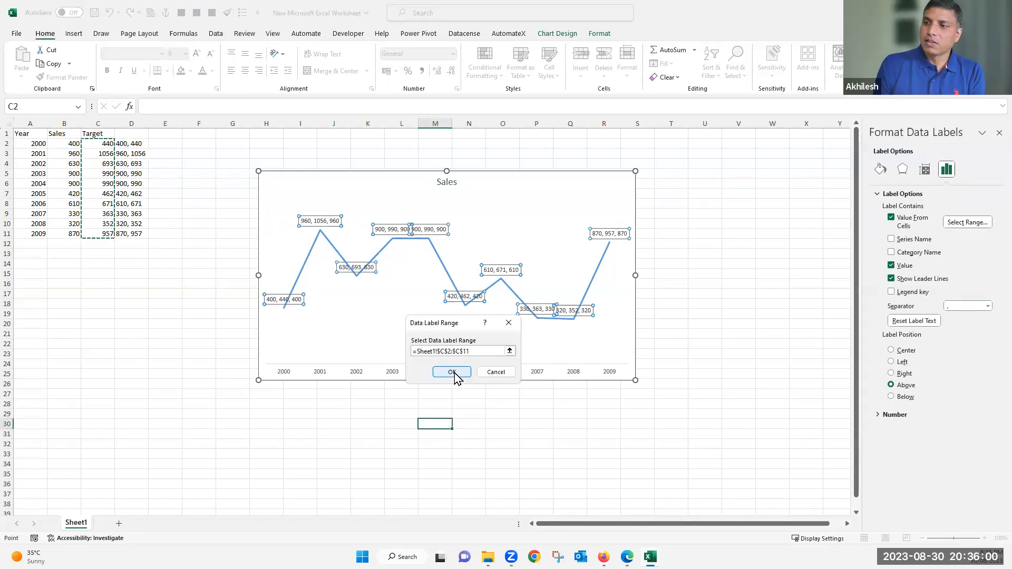
left_click(452, 371)
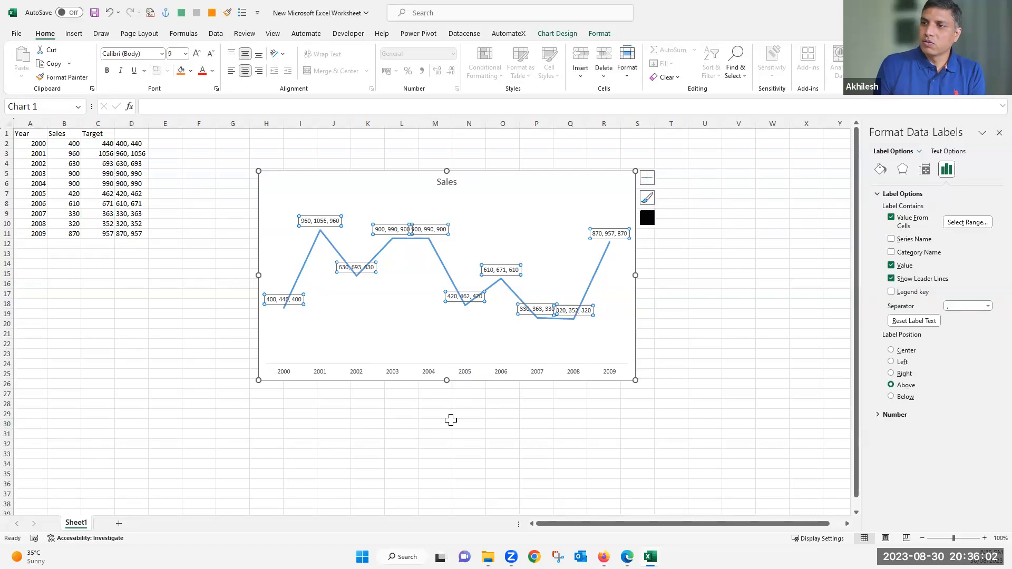
left_click(451, 423)
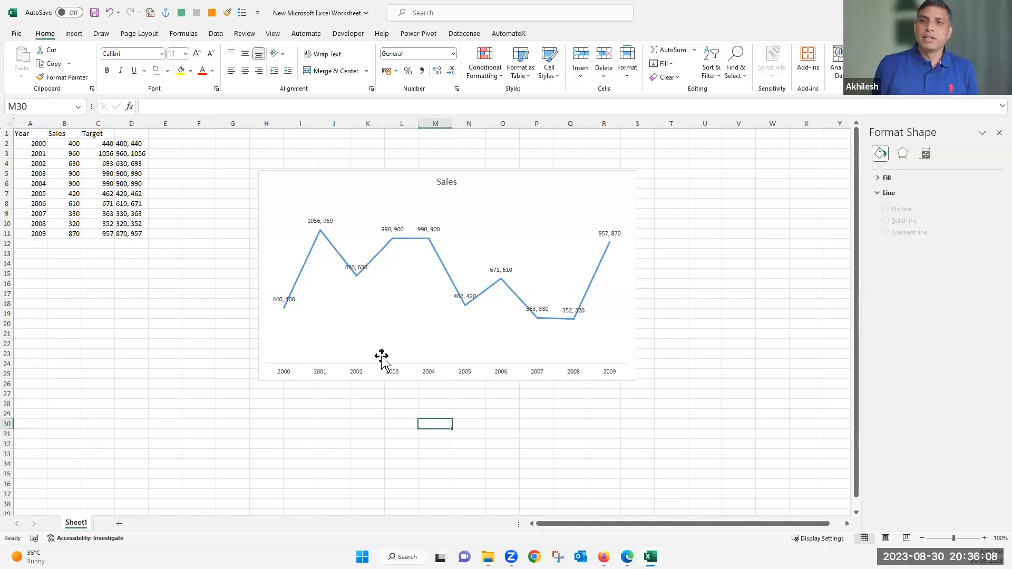
Step: Clear the contents of column D and select the Target values in C2:C11
left_click(137, 116)
key("Delete")
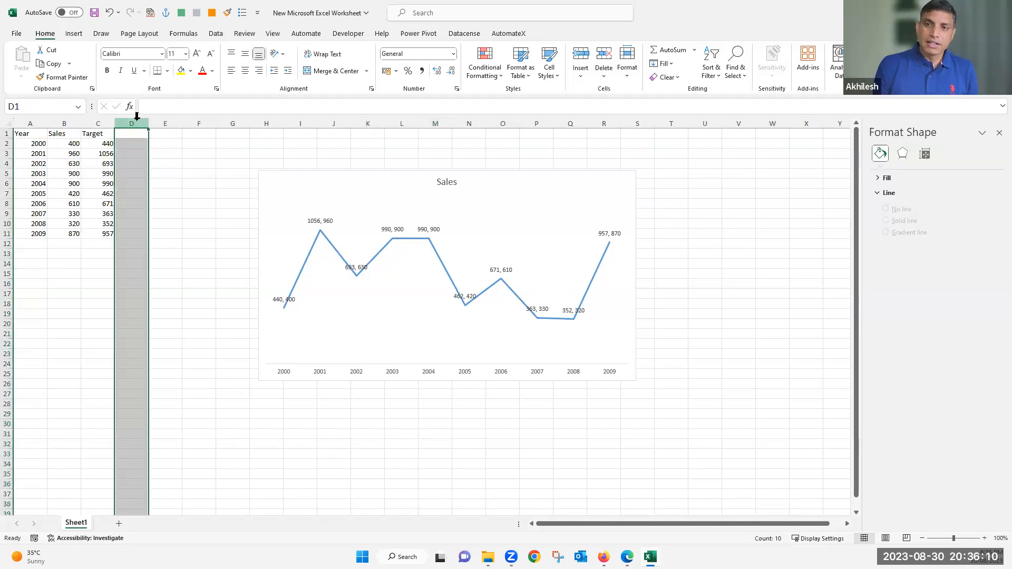
left_click_drag(107, 145, 100, 233)
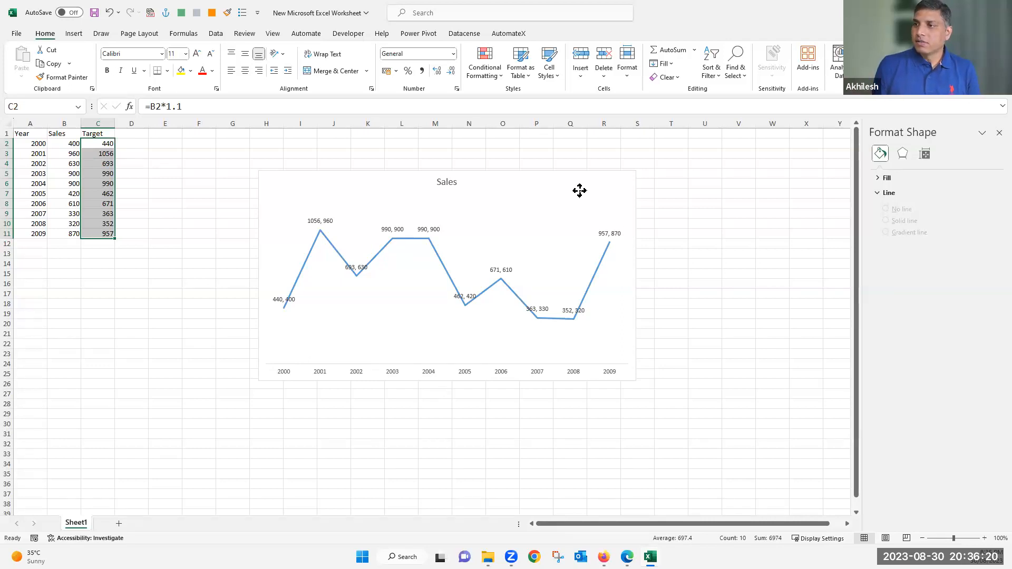
Step: Review the label options of the Sales data labels, including Value From Cells, and select the Sales line
left_click(931, 158)
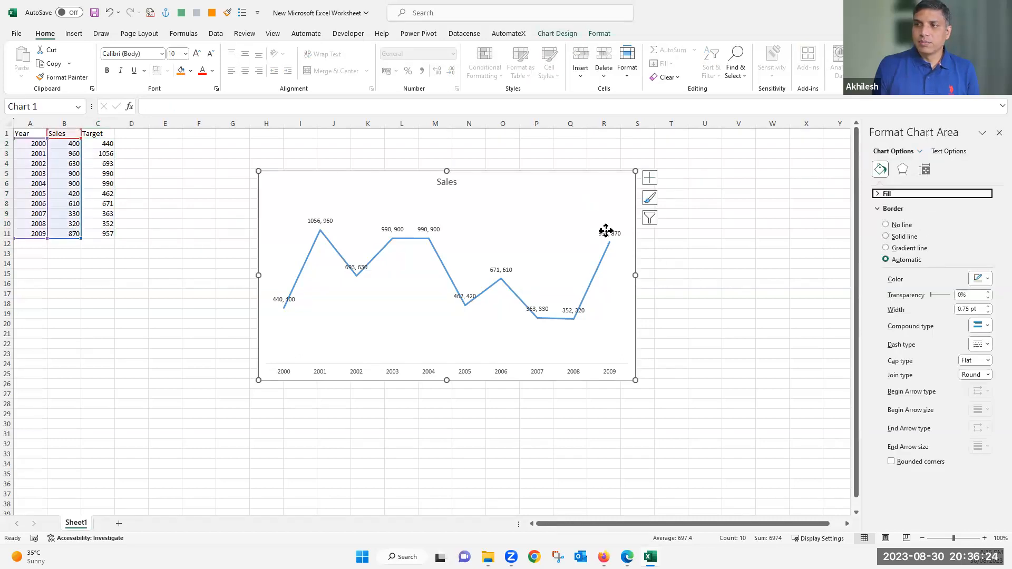
left_click(594, 309)
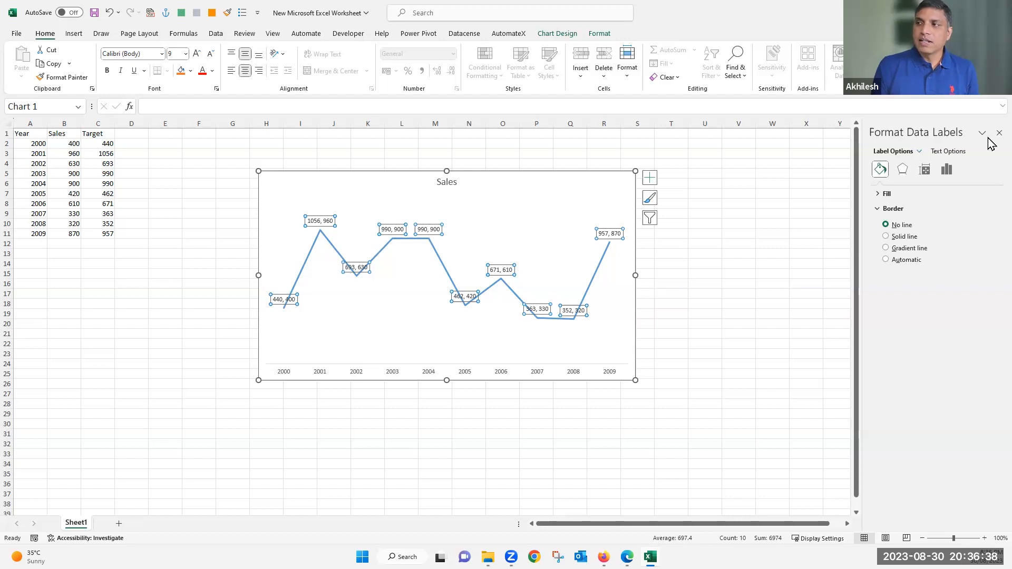
left_click(947, 169)
left_click(879, 196)
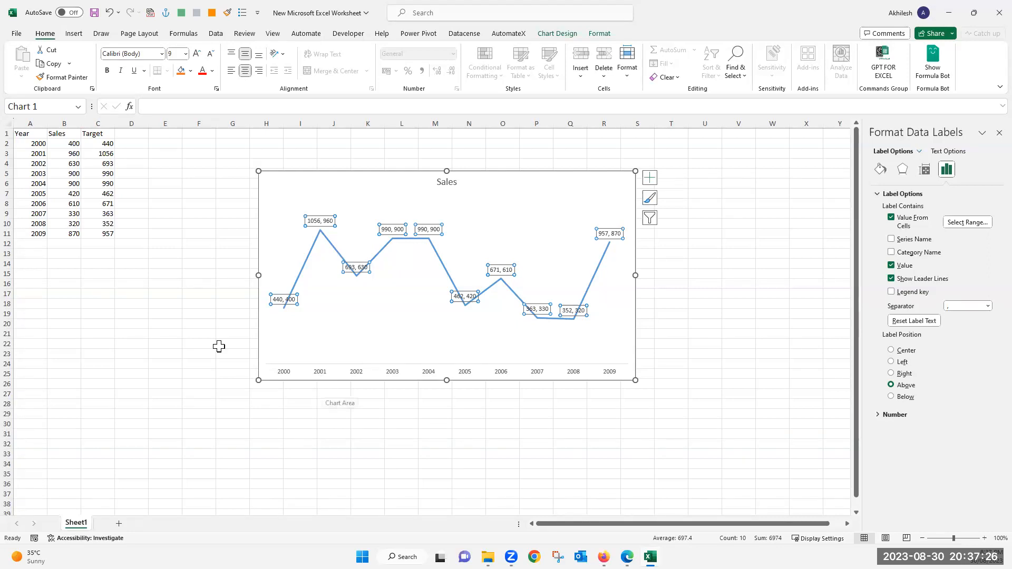
left_click(304, 270)
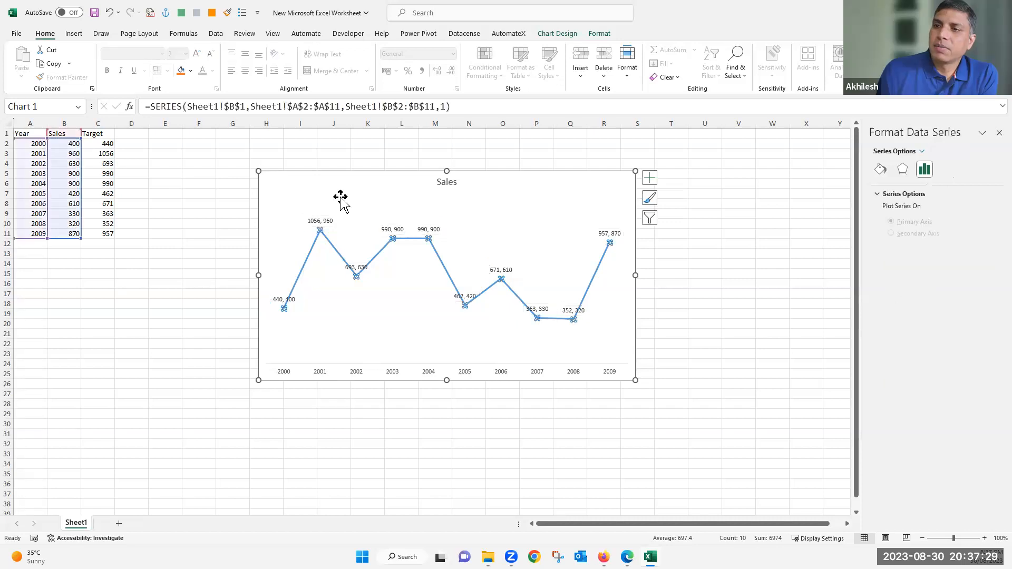
Step: Move the Sales line chart further to the right, away from the data, and deselect it
left_click(343, 174)
left_click_drag(582, 153, 582, 152)
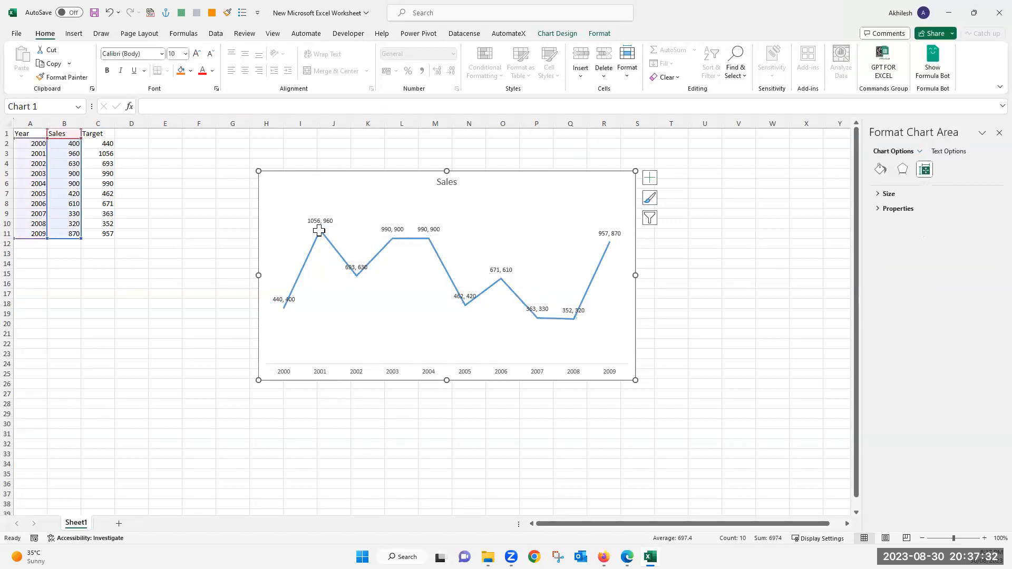
left_click(316, 233)
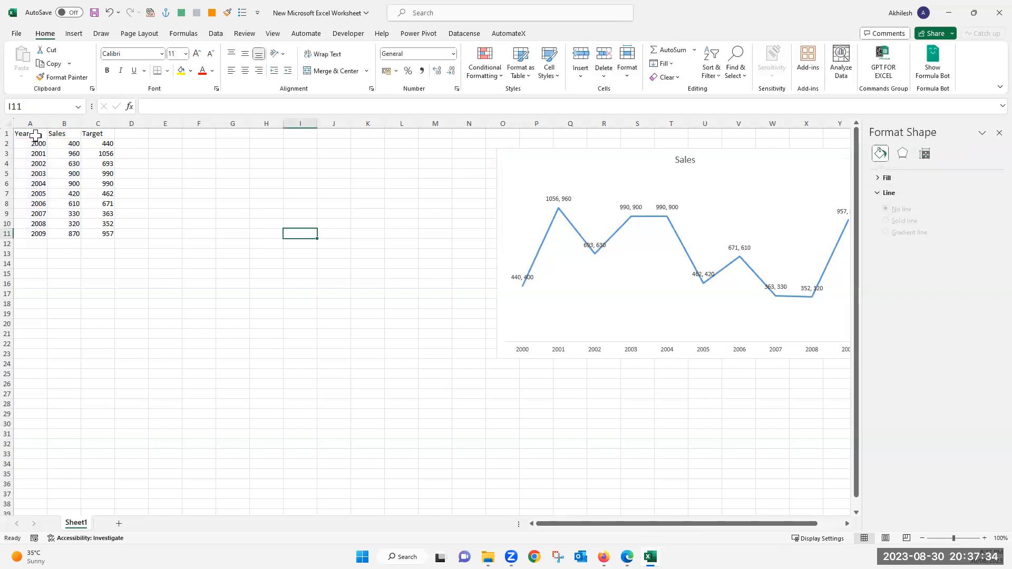
Step: Convert the Year, Sales and Target data in A1:C11 into a table with headers
left_click(35, 135)
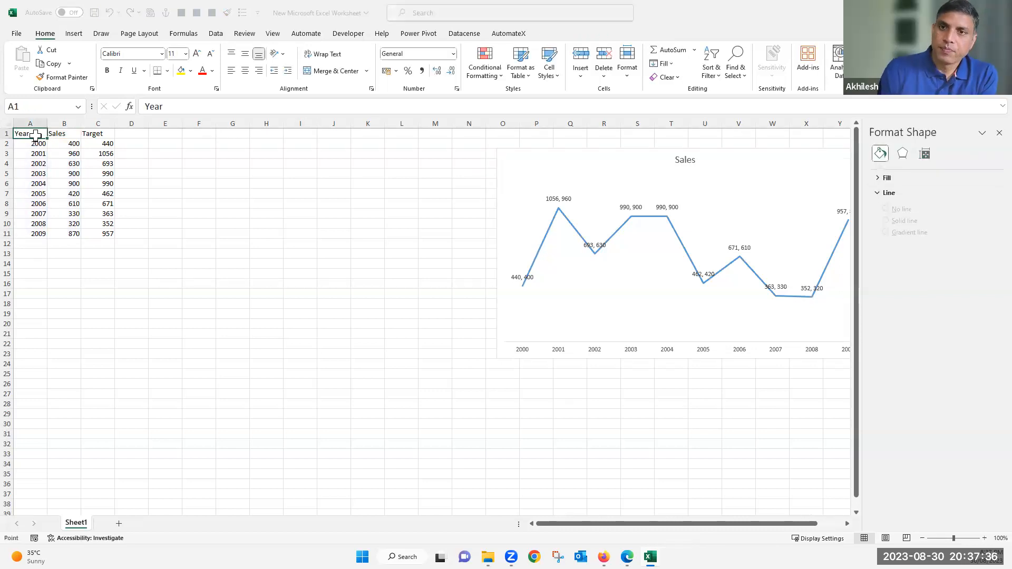
key("ctrl+t")
key("Return")
Step: Insert a clustered column chart from the whole table and delete it again
left_click(58, 153)
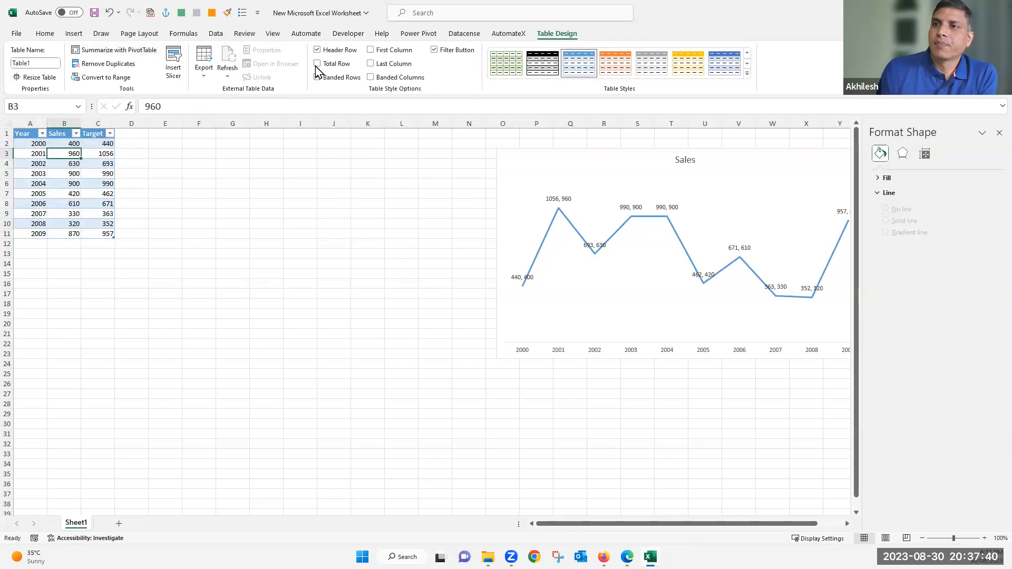
key("alt+n")
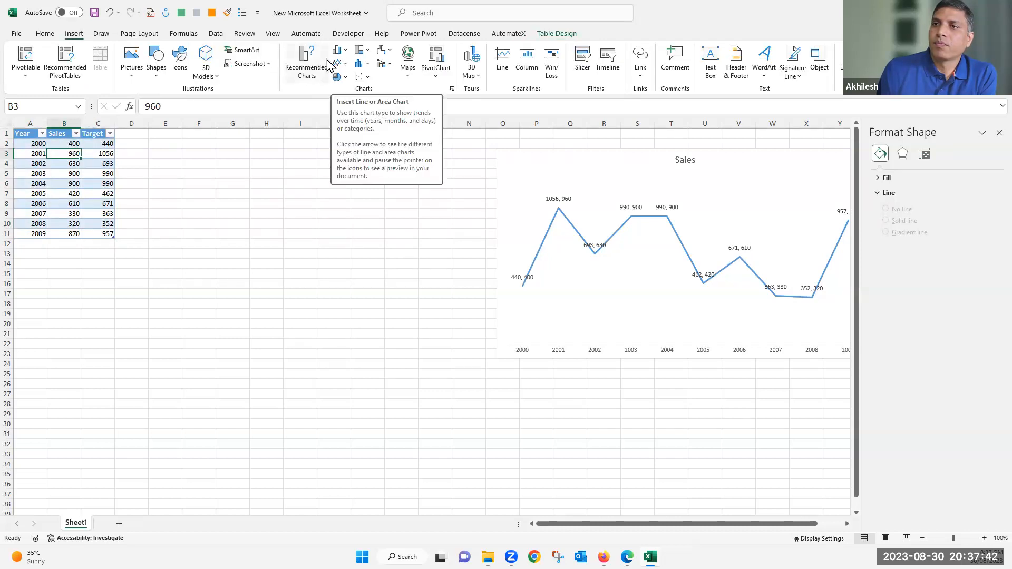
left_click(345, 50)
left_click(350, 92)
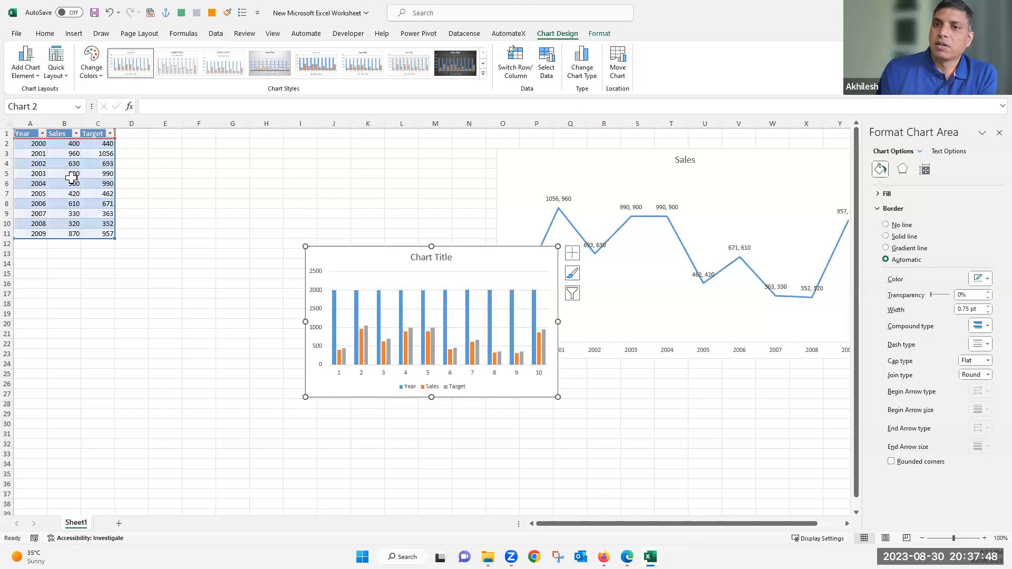
key("Delete")
Step: Insert the recommended clustered column chart that compares Sales and Target by year
left_click(84, 36)
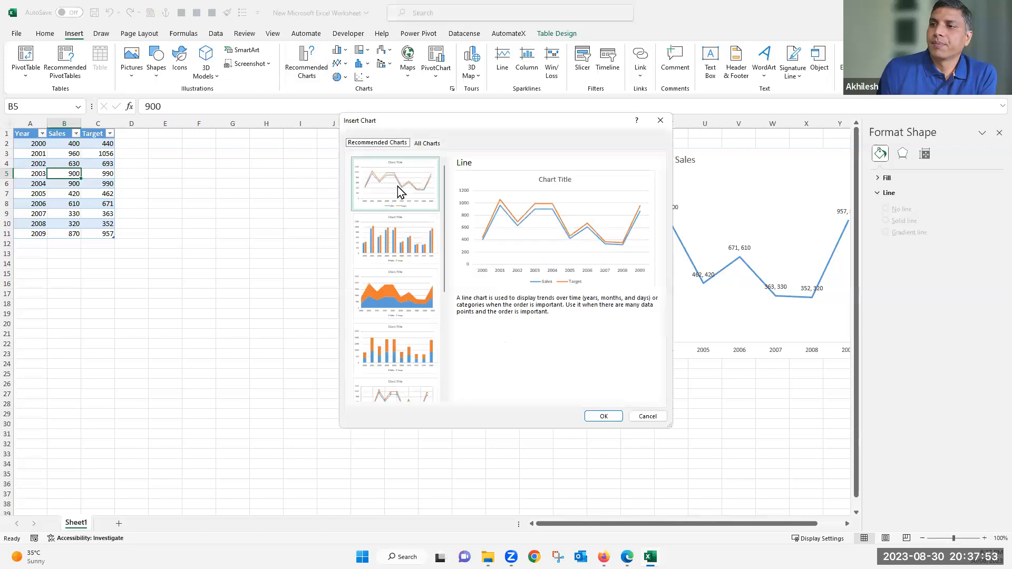
left_click(389, 246)
left_click(613, 414)
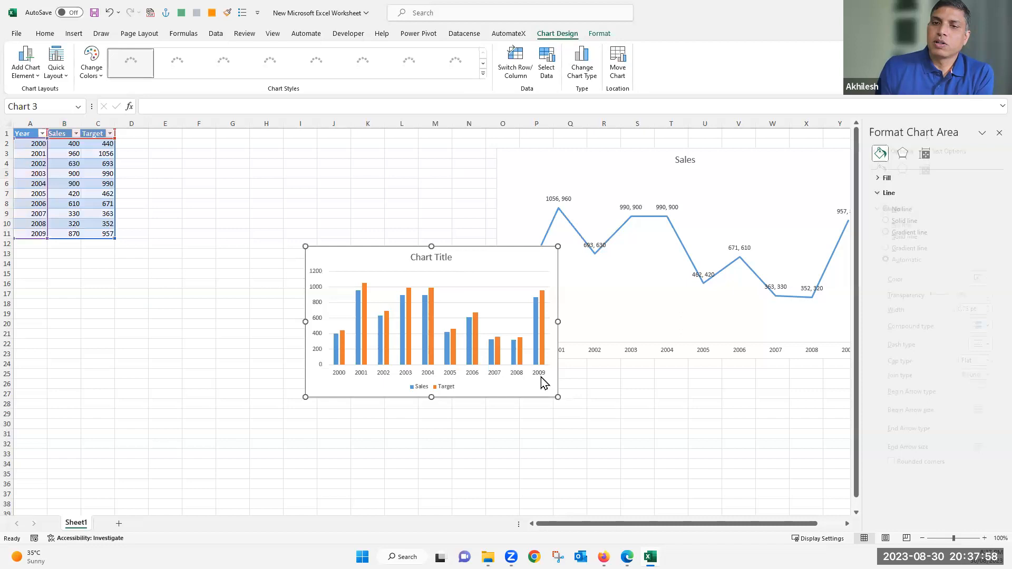
Step: Add a new table row for the year 2010 in cell A12
left_click(50, 294)
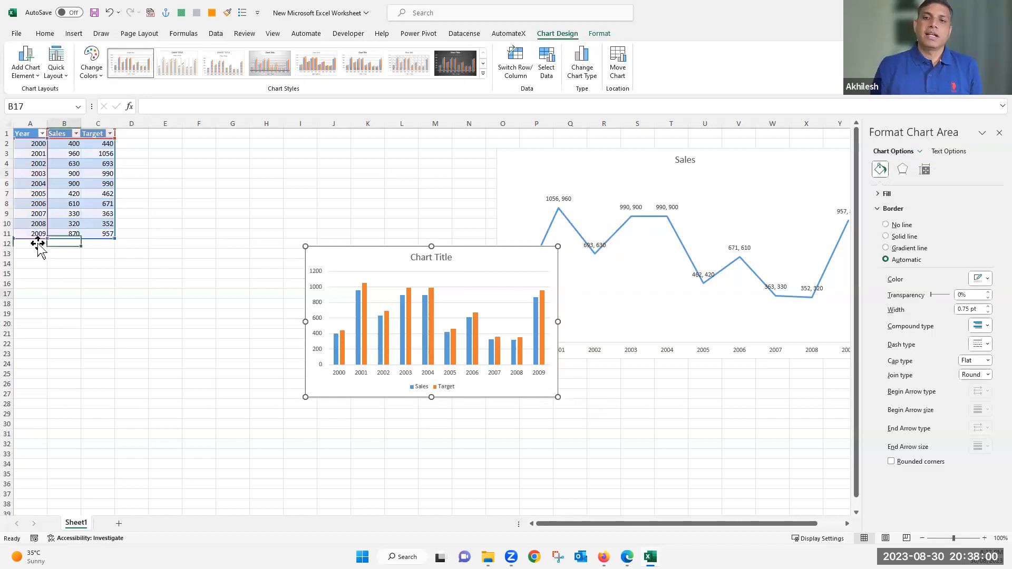
left_click(37, 244)
type("20")
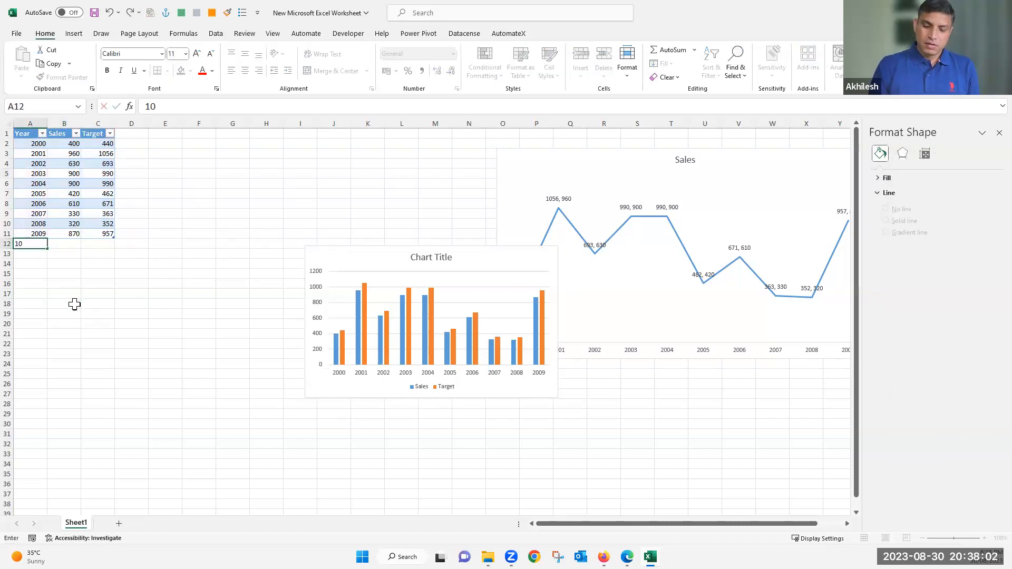
key("BackSpace")
key("BackSpace")
type("201")
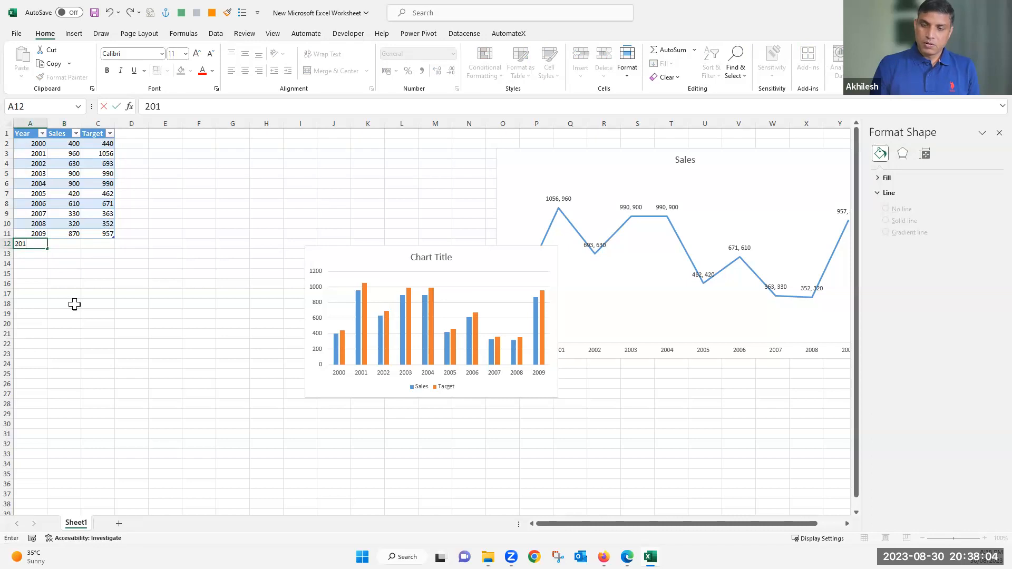
type("0")
key("Tab")
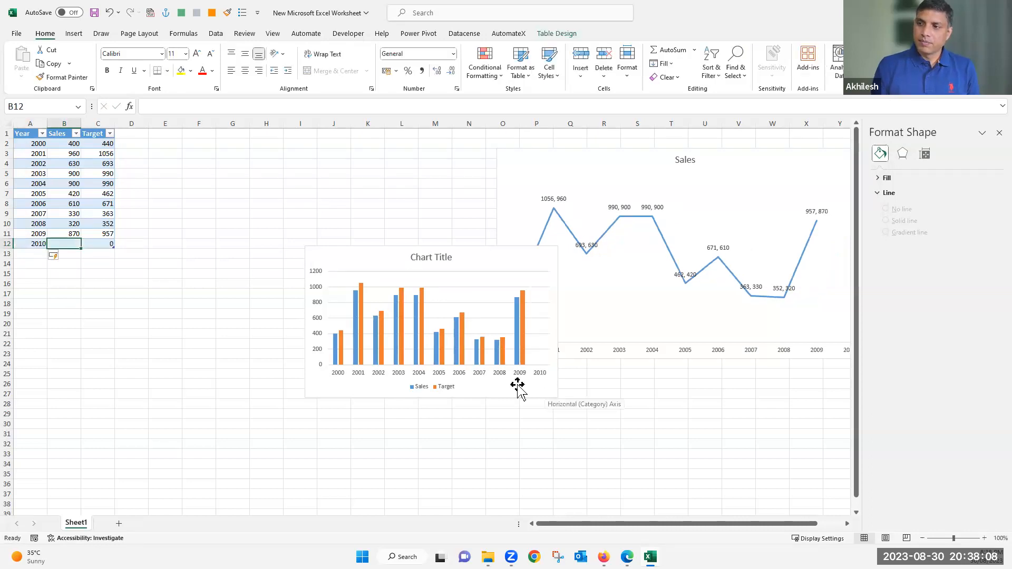
Step: Move the column chart beside the table and shrink the Sales line chart from its lower corner
left_click_drag(385, 327, 369, 299)
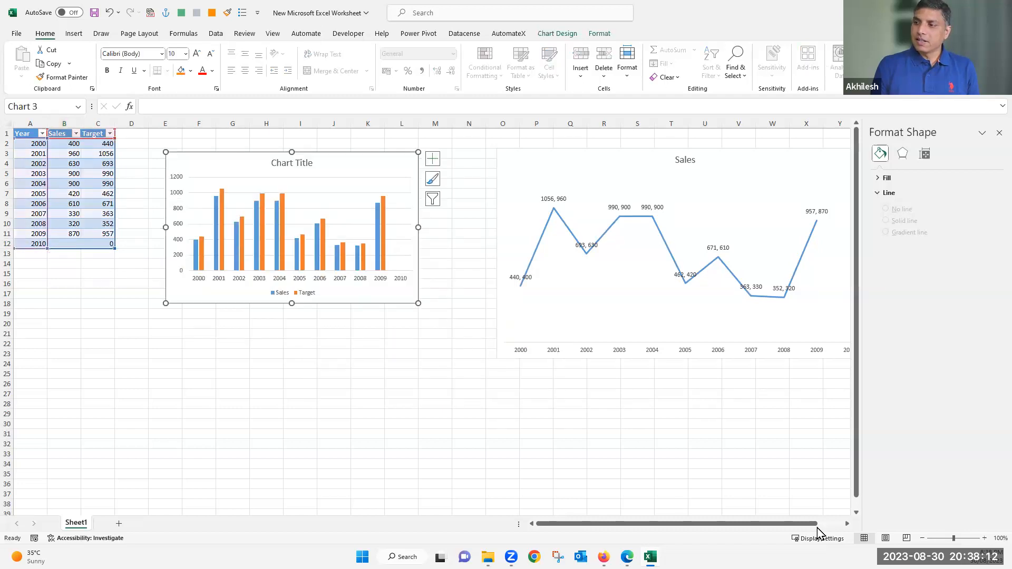
key("Tab")
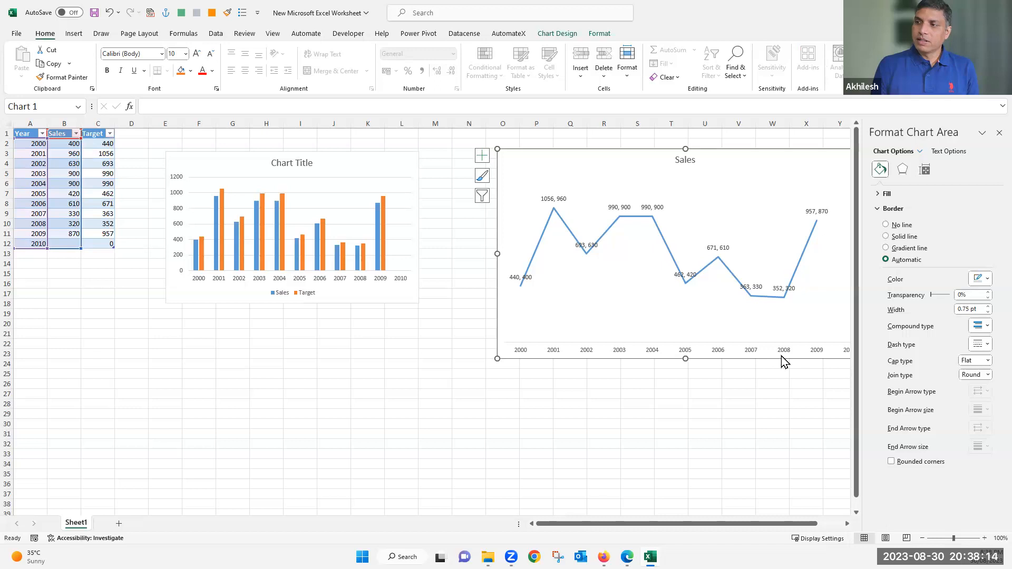
scroll(782, 360, "right", 2)
left_click_drag(807, 358, 750, 330)
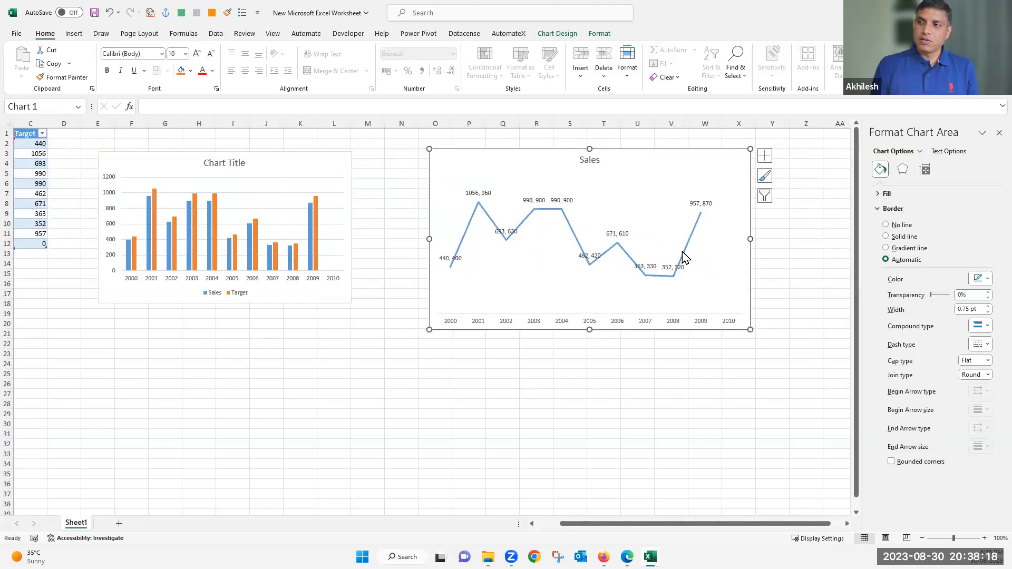
left_click(684, 252)
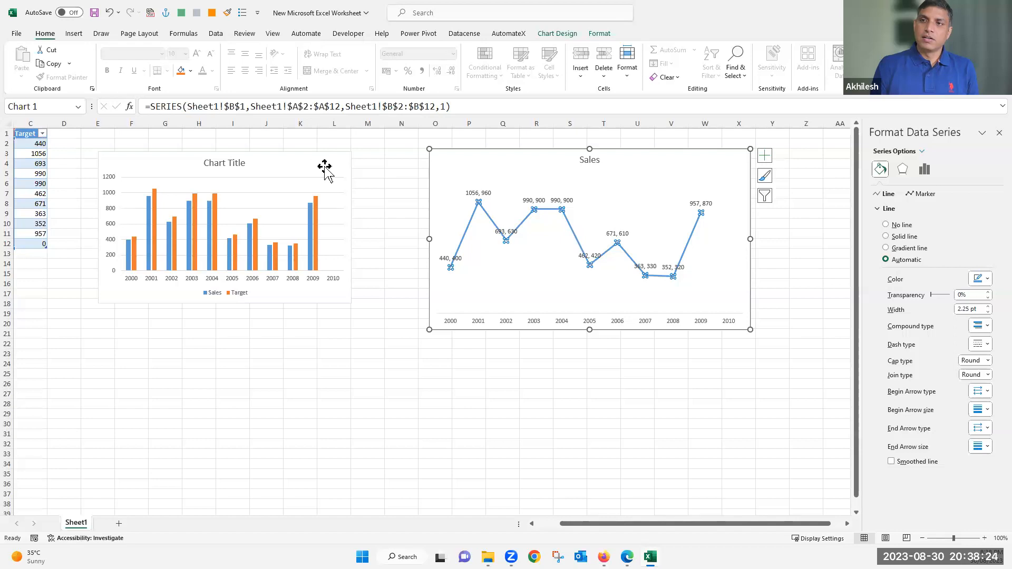
Step: Reposition the column chart slightly closer to the Sales line chart and deselect it
left_click(317, 220)
left_click(317, 220)
left_click_drag(299, 157, 341, 149)
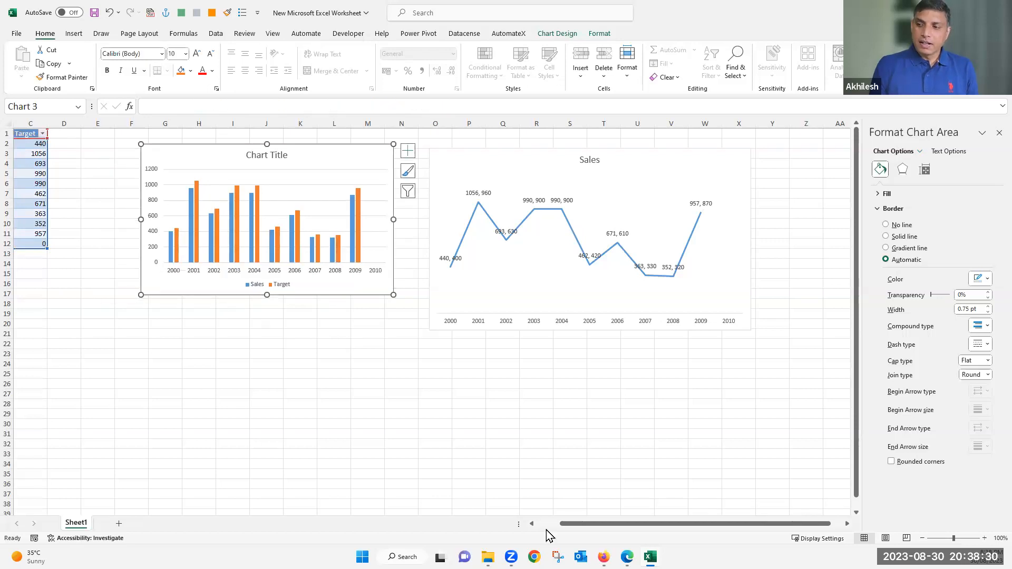
key("Escape")
scroll(611, 361, "left", 2)
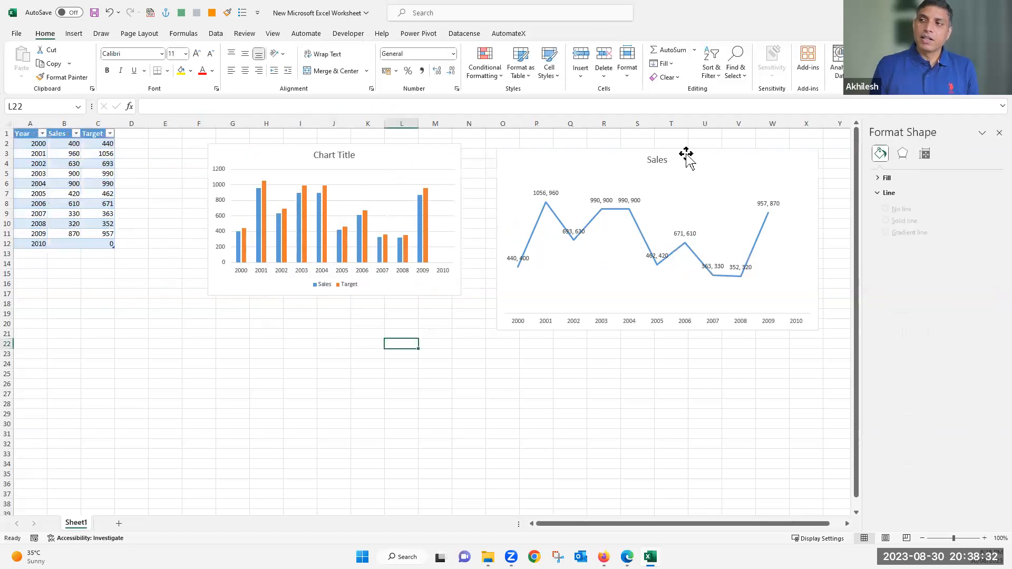
Step: Enter 900 as the 2010 Sales value in cell B12
left_click(686, 154)
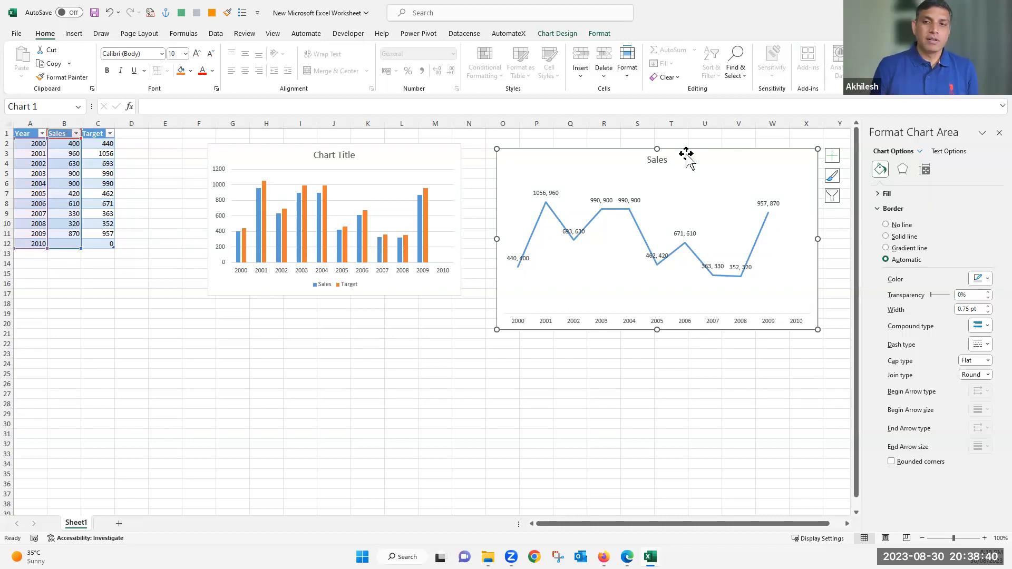
left_click(64, 245)
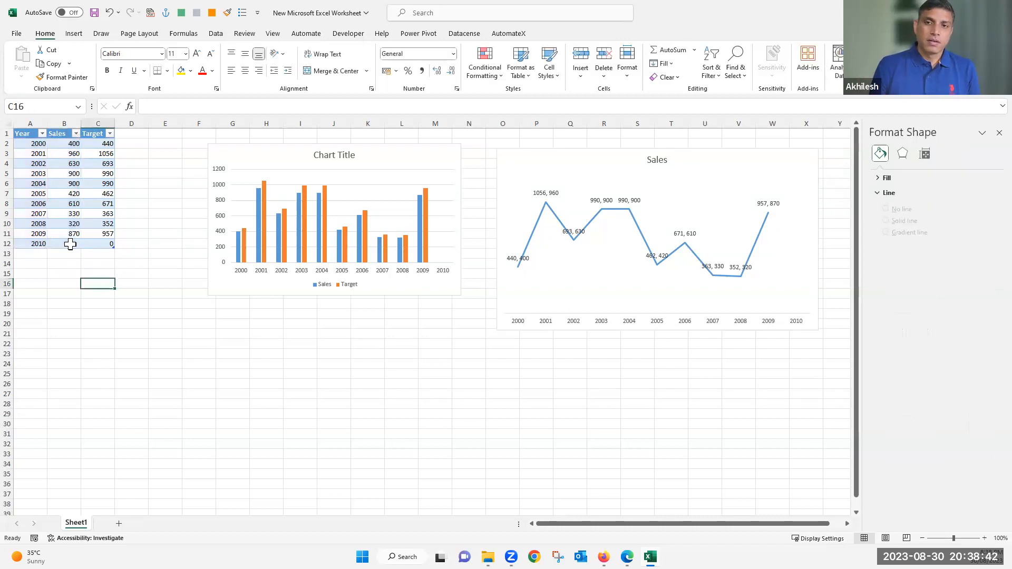
left_click(683, 198)
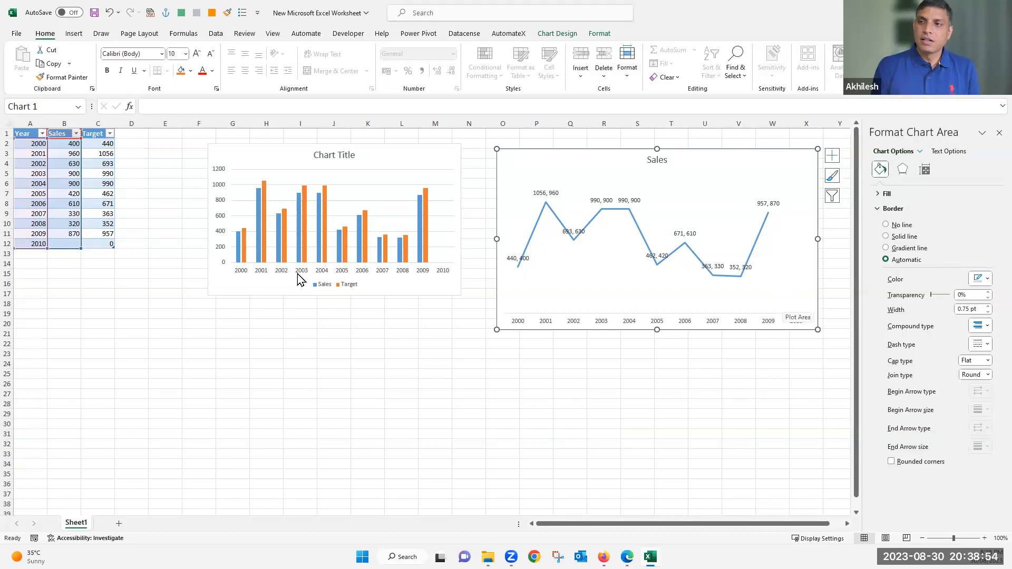
left_click(74, 243)
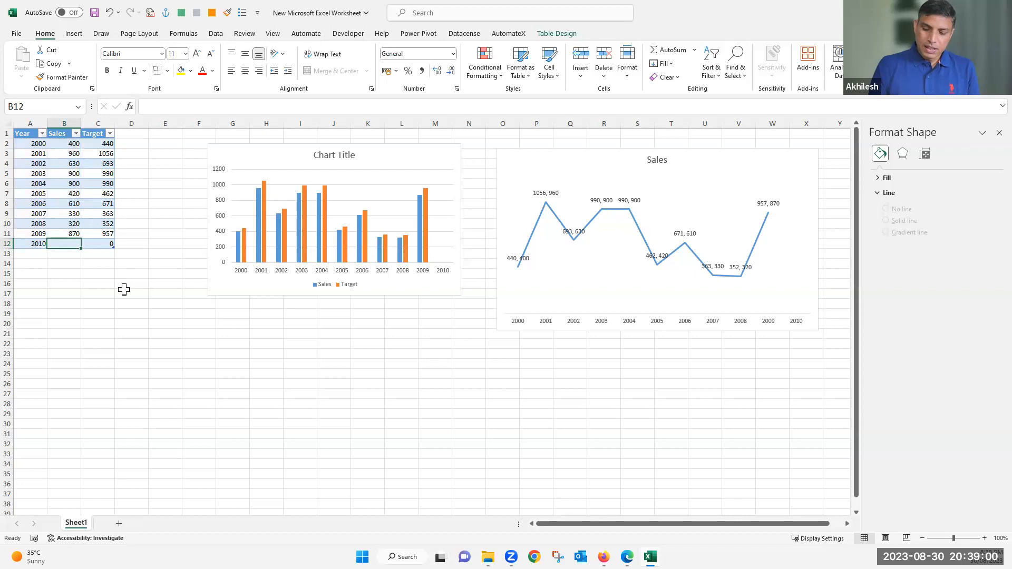
type("900")
key("Tab")
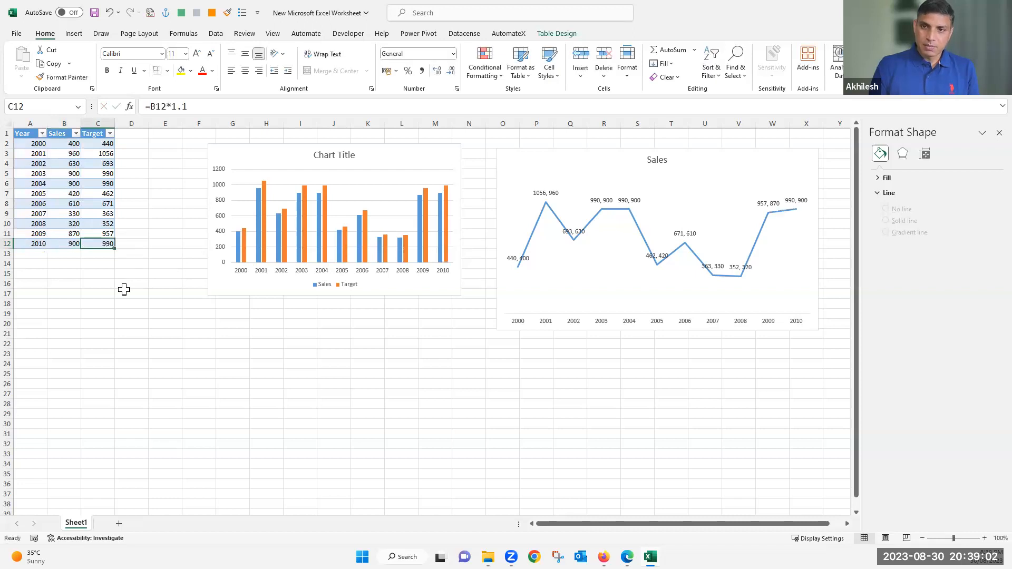
Step: Delete the whole Target column C and dismiss the formula reference warning
left_click(99, 120)
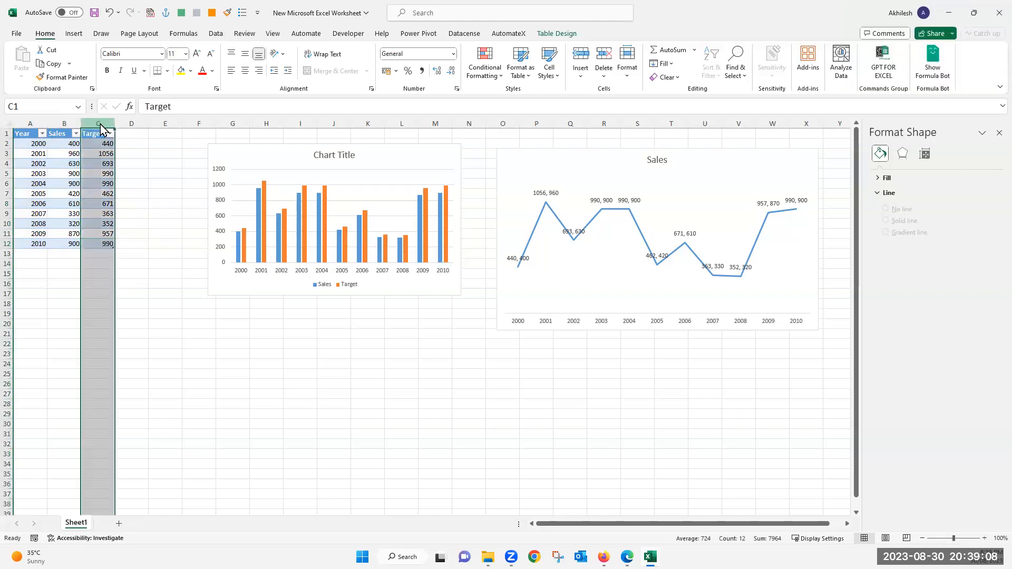
key("ctrl+minus")
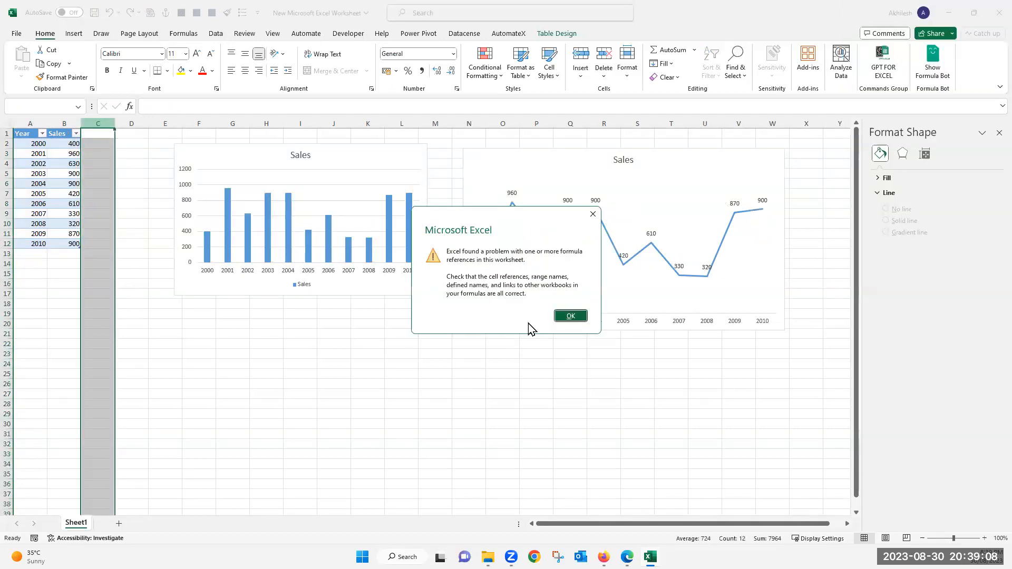
key("Return")
left_click(407, 424)
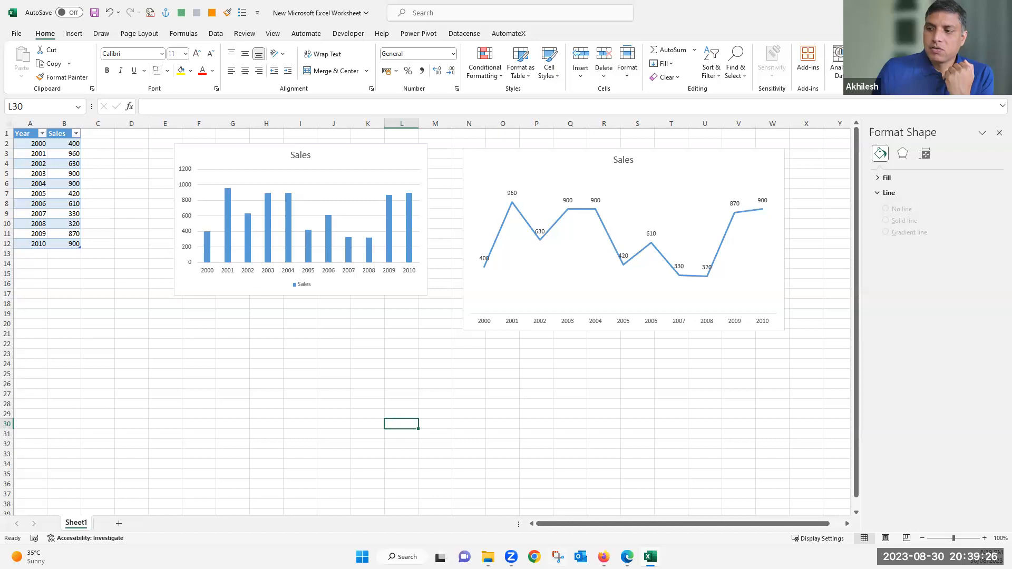
mouse_move(626, 556)
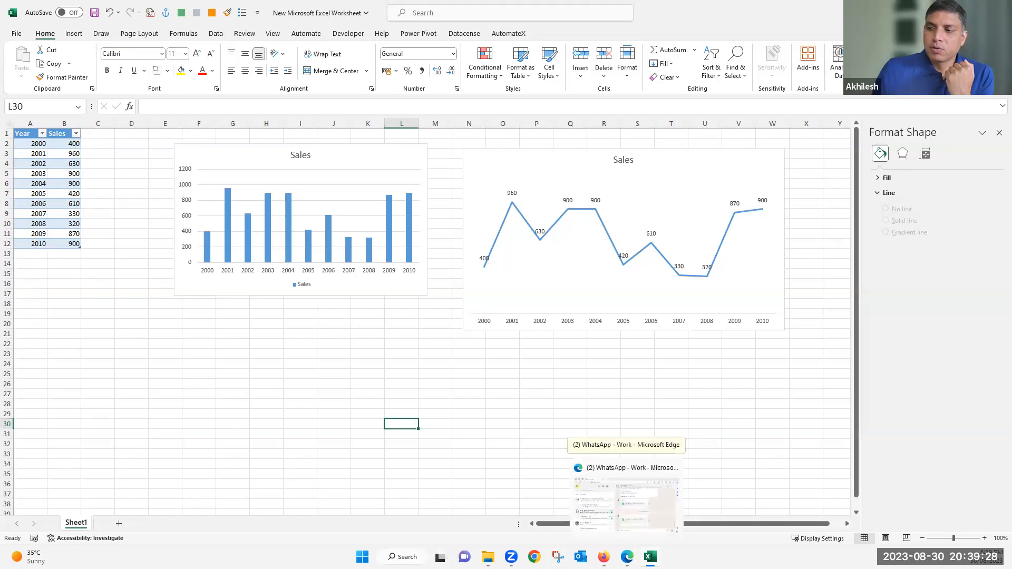
left_click(626, 504)
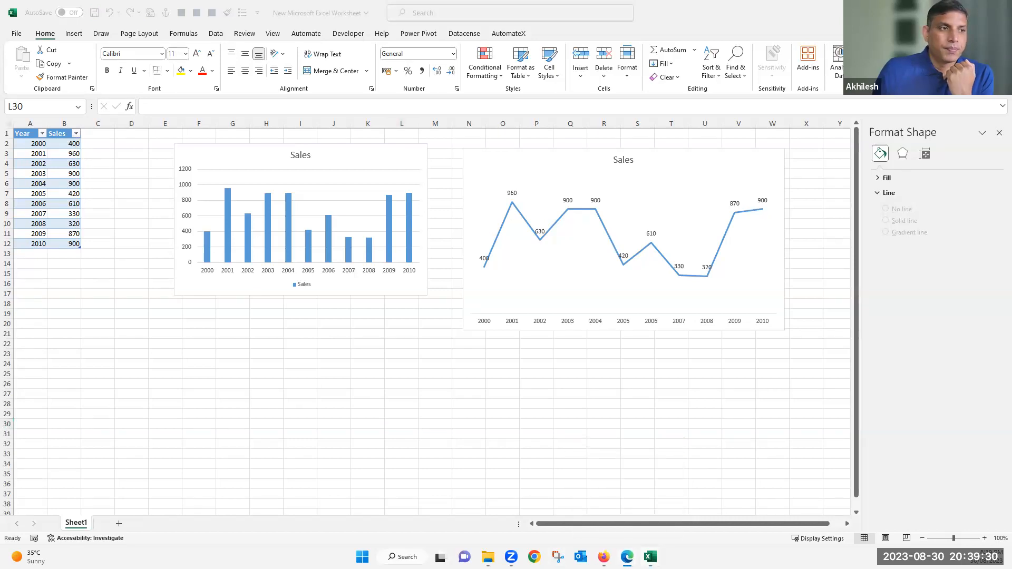
left_click(433, 507)
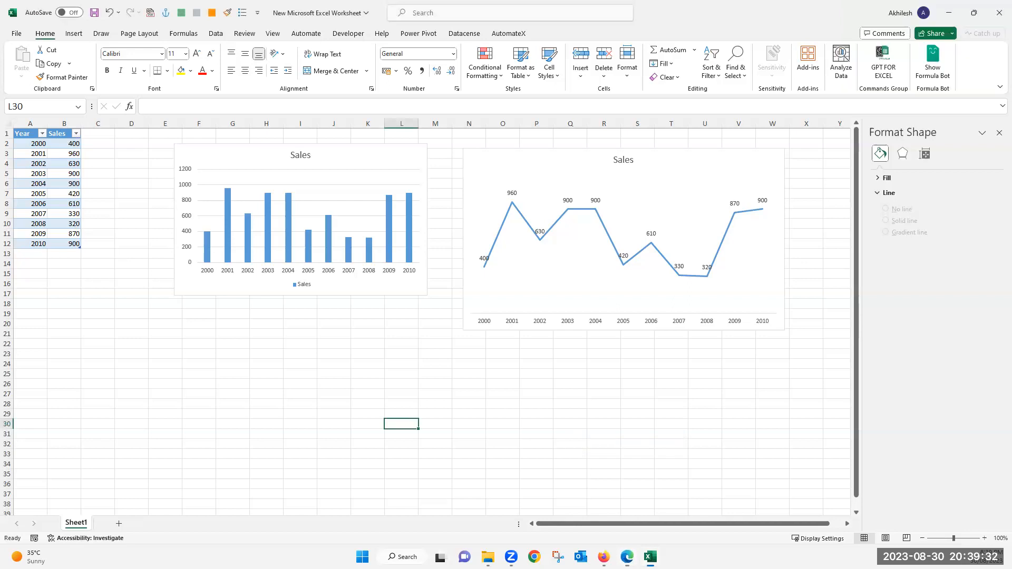
mouse_move(627, 556)
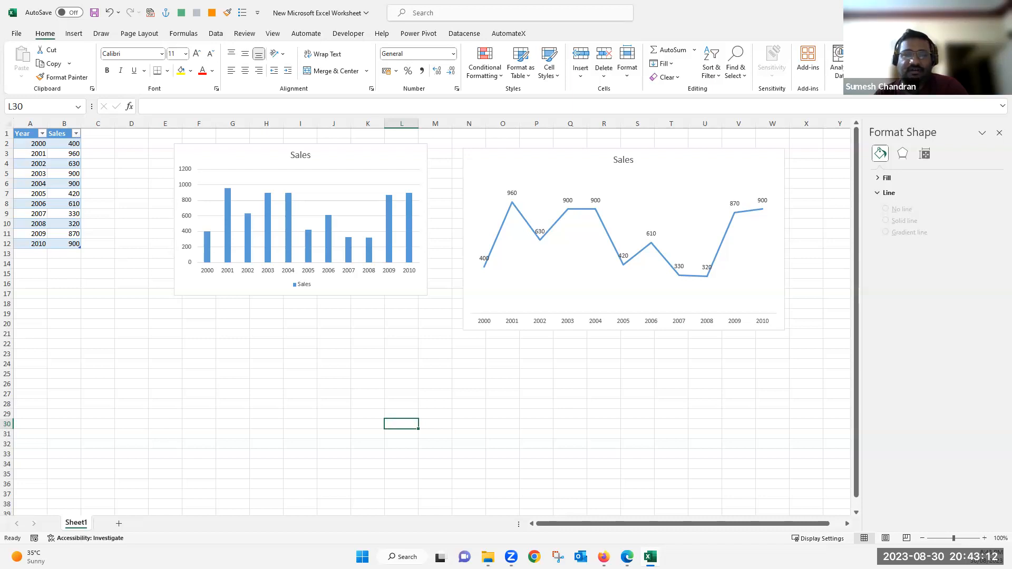
Step: Move the Sales line chart and the column chart further right to free space beside the table
left_click(473, 328)
left_click_drag(474, 328, 542, 314)
left_click_drag(390, 292, 459, 279)
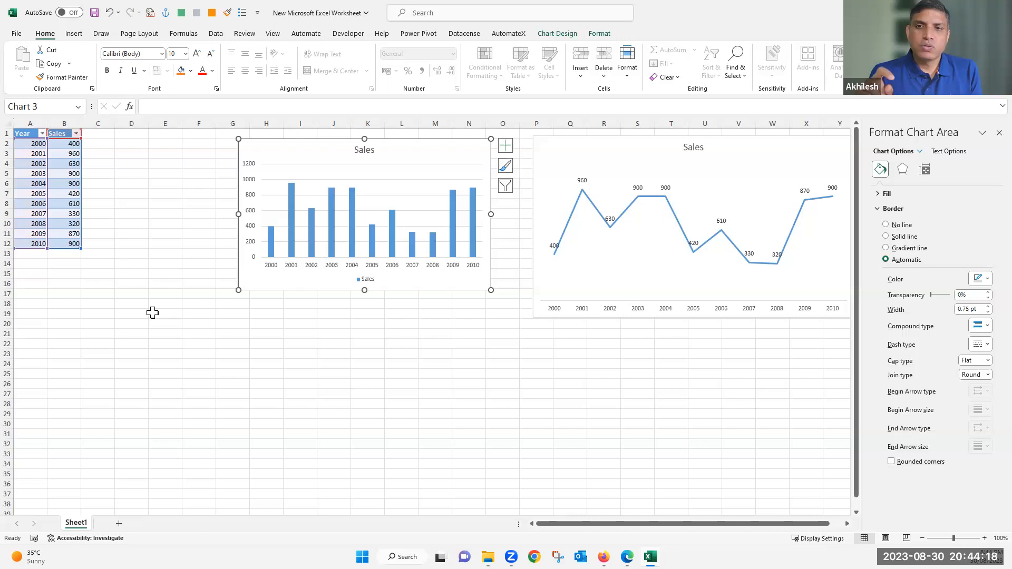
left_click(36, 322)
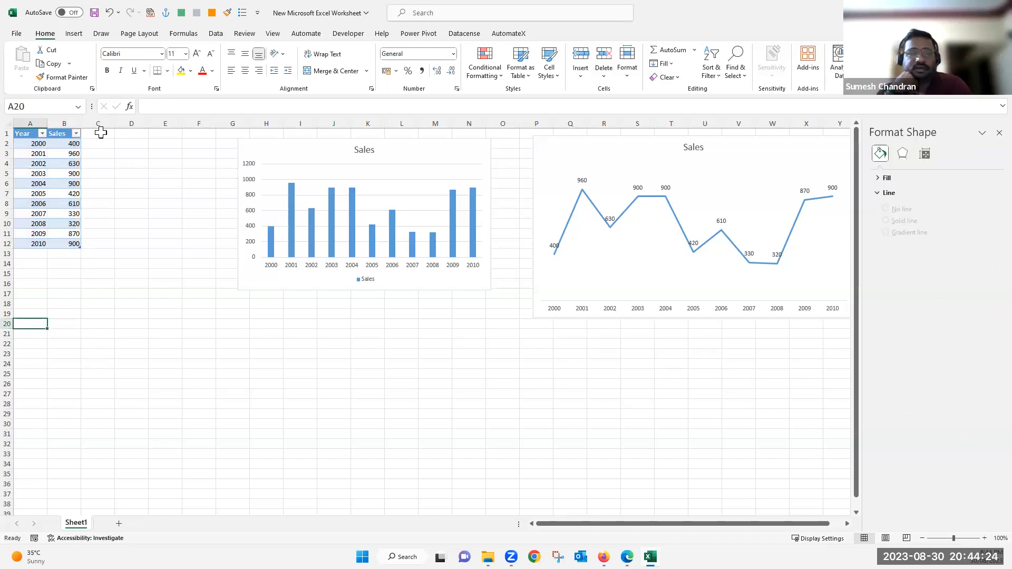
Step: Add a table column headed Month in cell C1
left_click(100, 133)
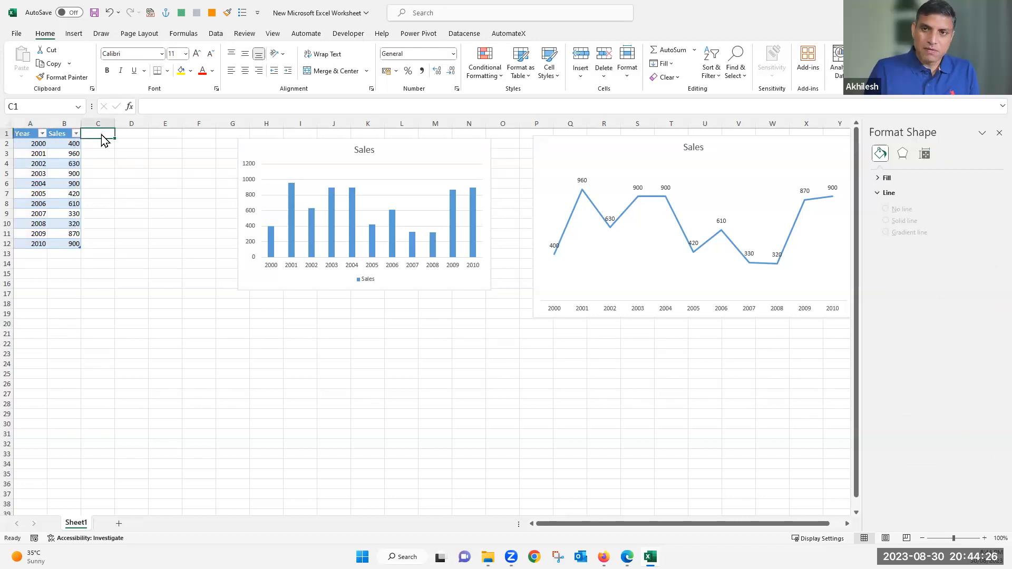
type("MOnth")
key("Return")
key("Return")
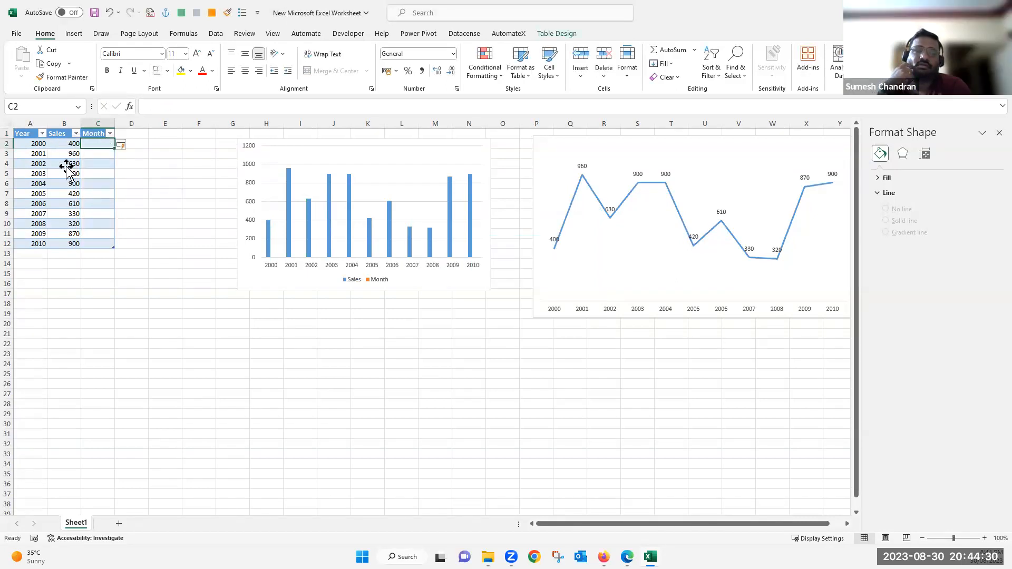
left_click(68, 167)
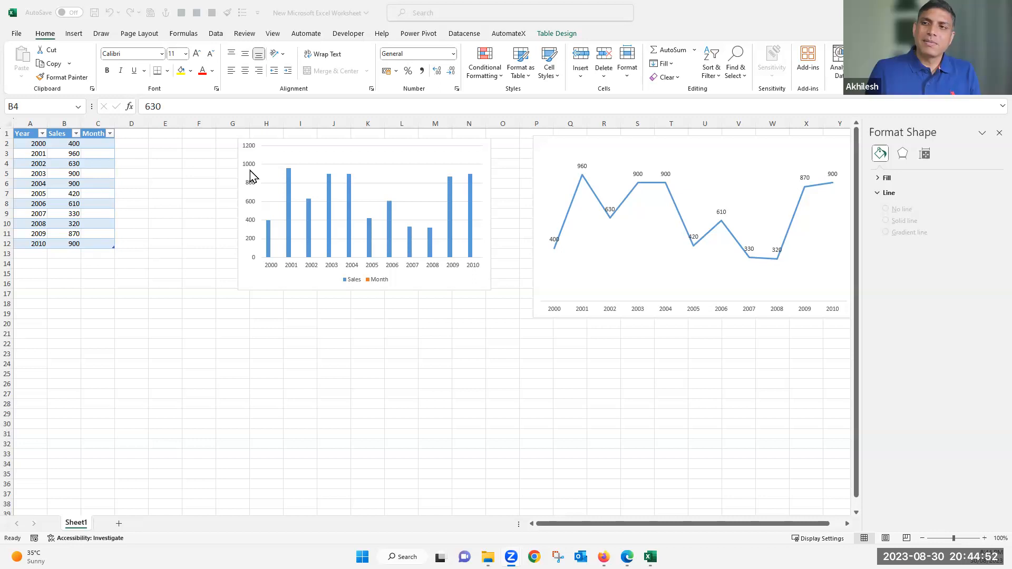
Step: Move both charts further away from the table and close the chart formatting pane
left_click_drag(237, 153, 317, 201)
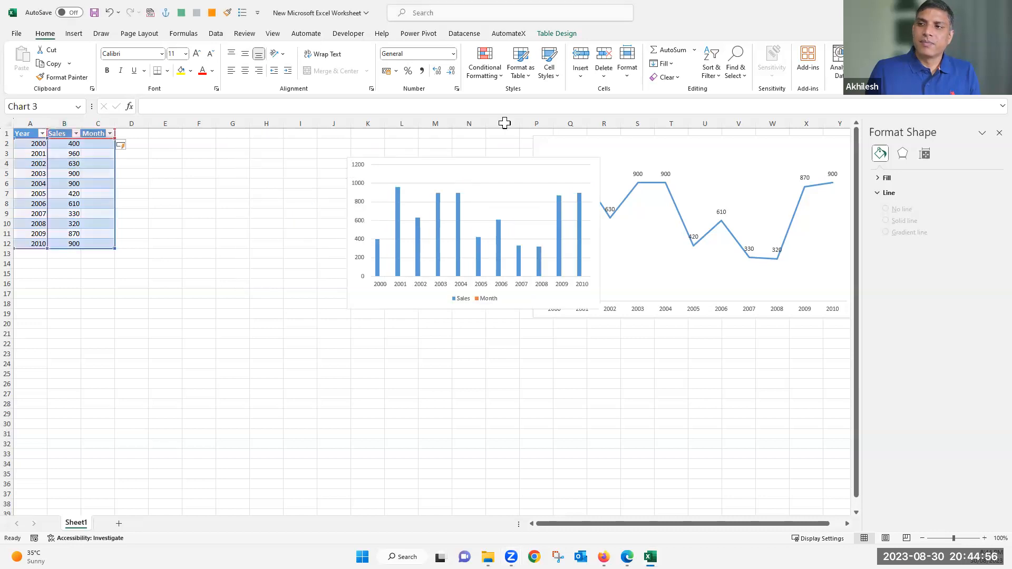
left_click_drag(623, 158, 648, 179)
left_click(999, 134)
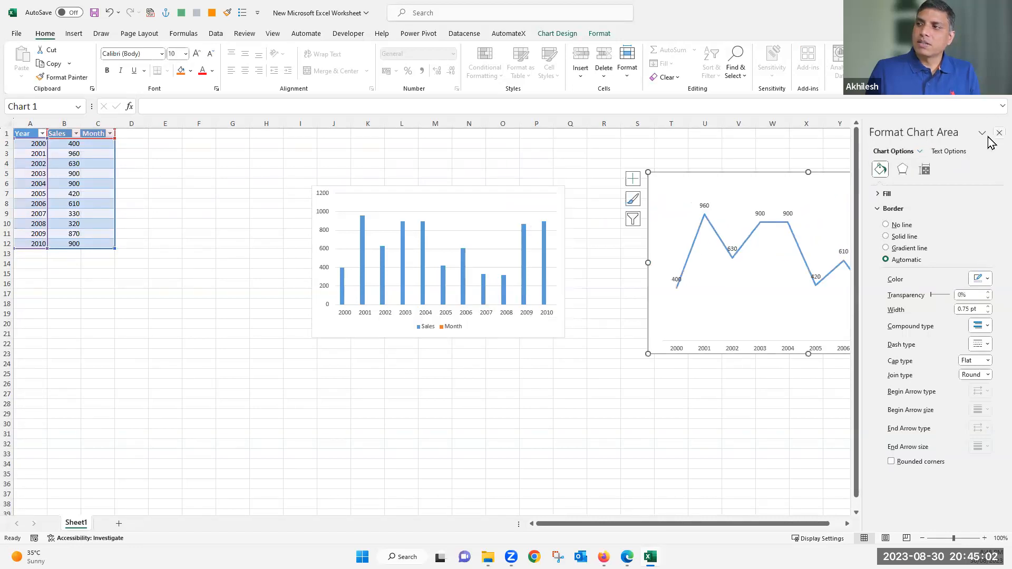
left_click_drag(535, 195, 614, 163)
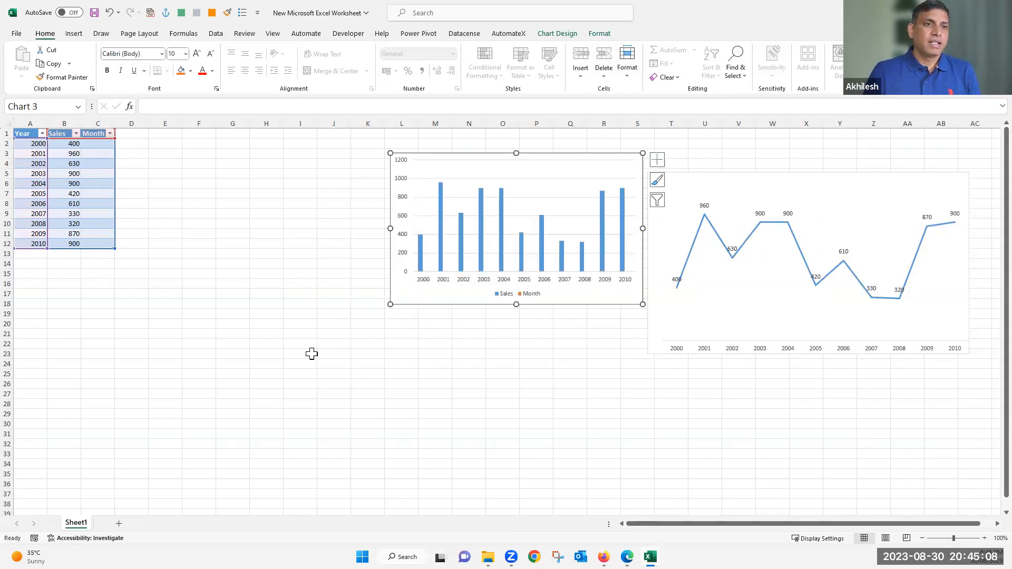
Step: Delete the empty Month column from the table
left_click(156, 234)
left_click(97, 121)
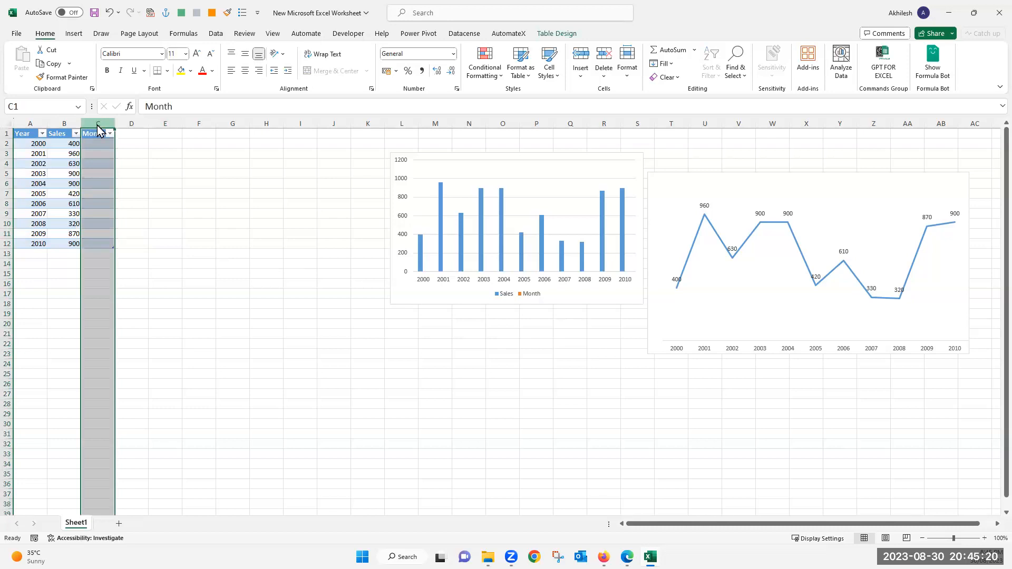
key("Delete")
Step: Delete the Sales line chart and enlarge the remaining Sales column chart
left_click(580, 315)
left_click(640, 179)
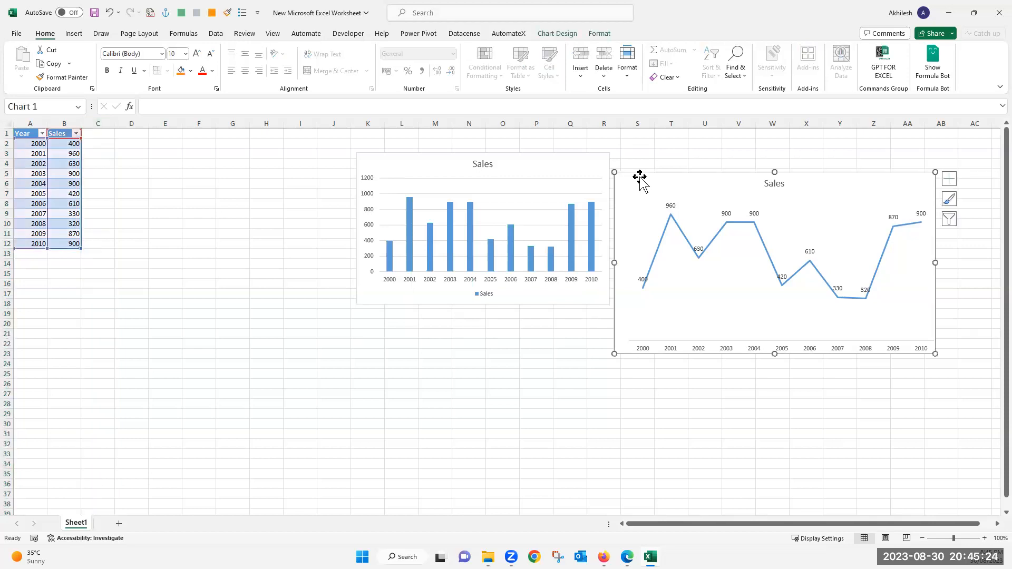
key("Delete")
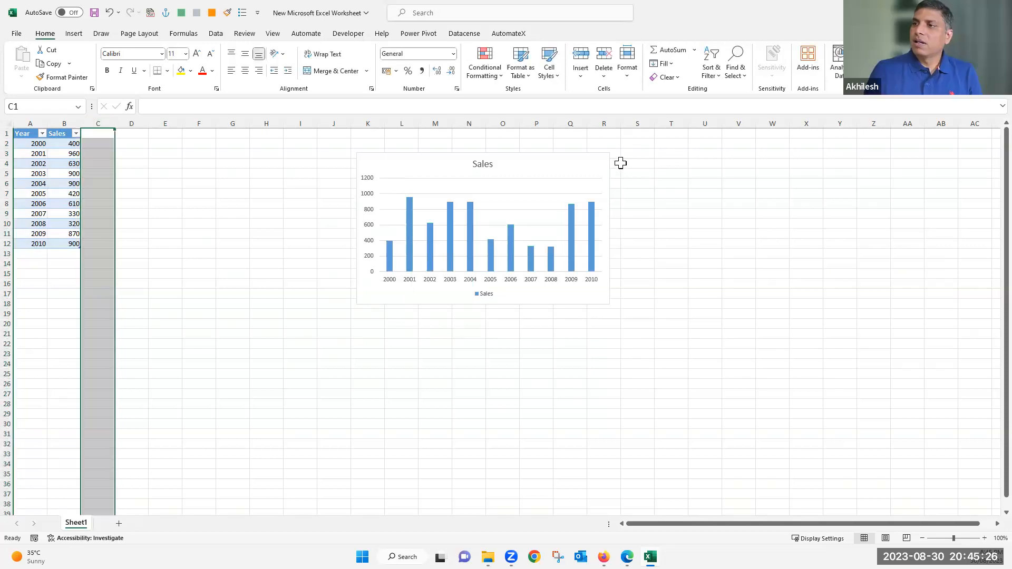
left_click(606, 300)
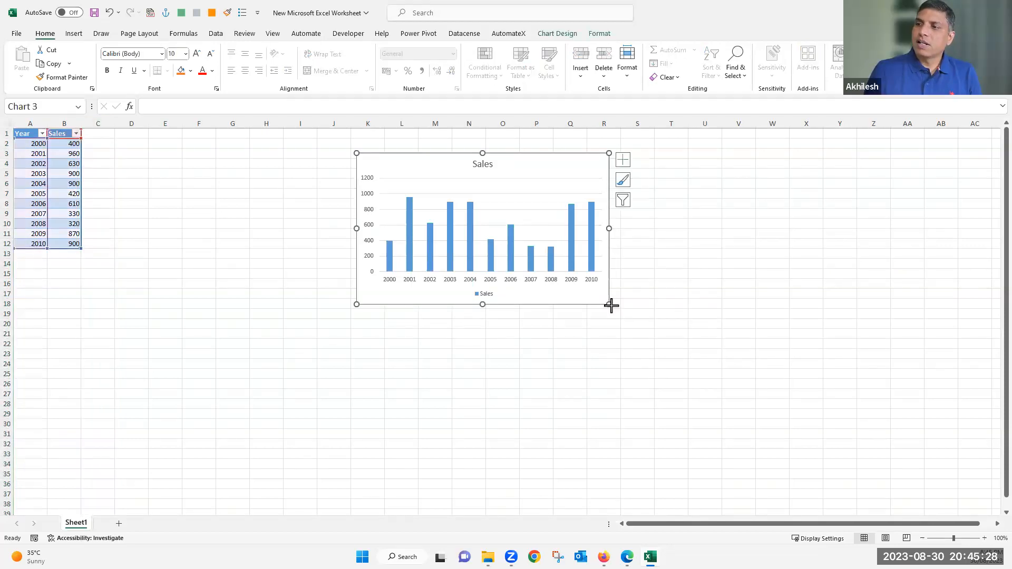
left_click(132, 275)
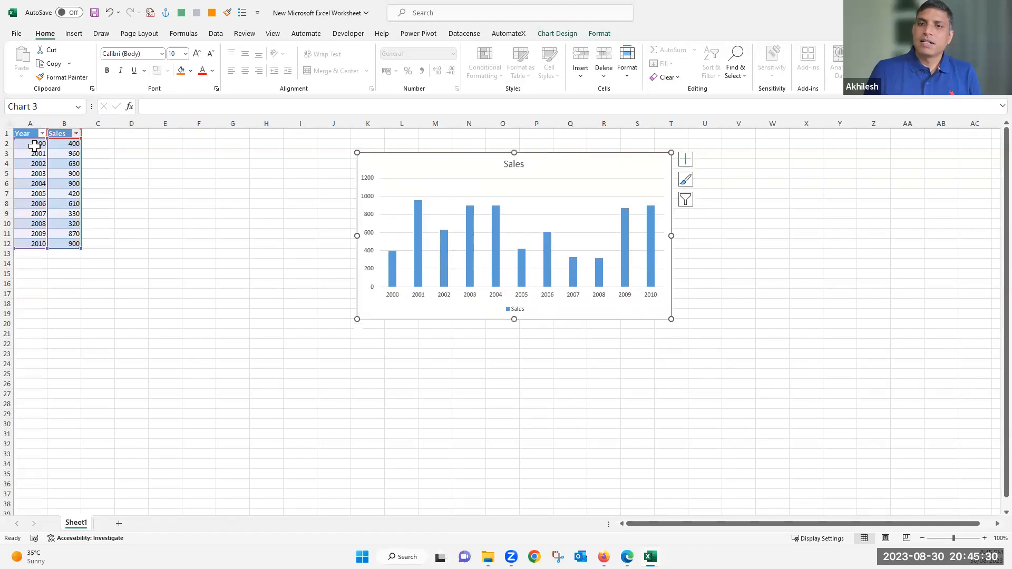
Step: Copy the year 2000 from A2 into A3 and A4 so the first three rows share it
left_click(34, 146)
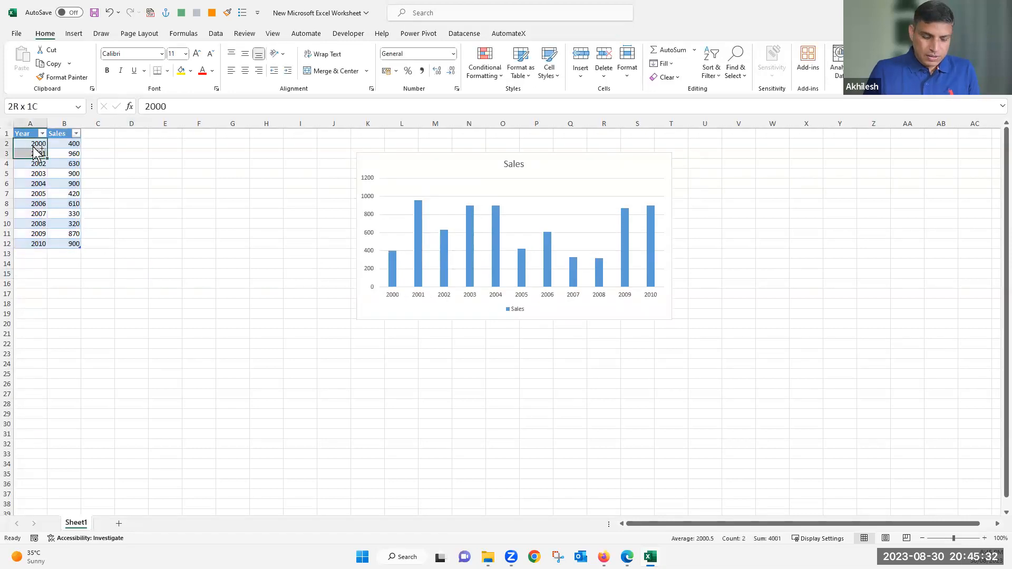
key("ctrl+c")
left_click_drag(34, 147, 38, 164)
key("ctrl+v")
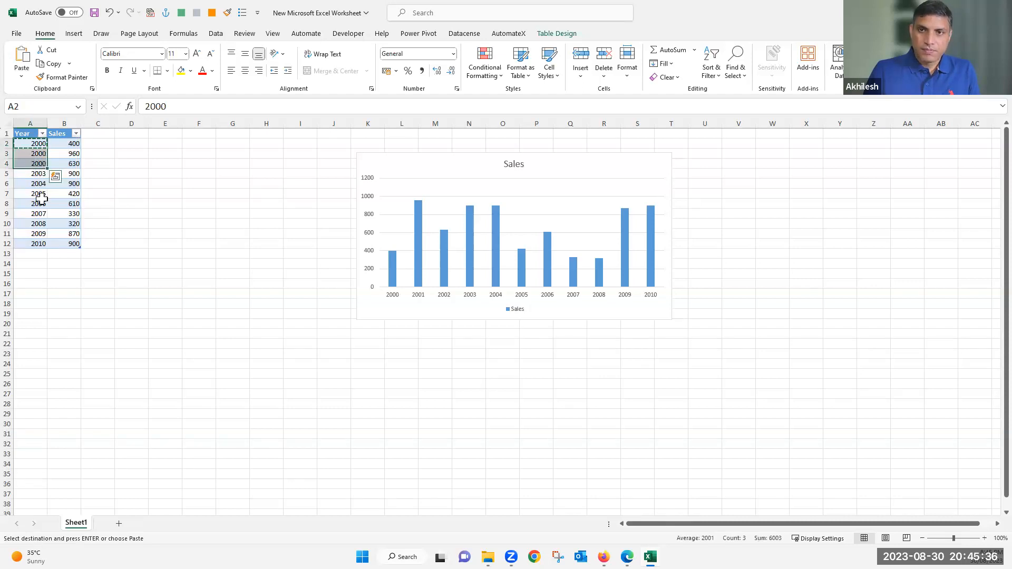
key("ctrl+v")
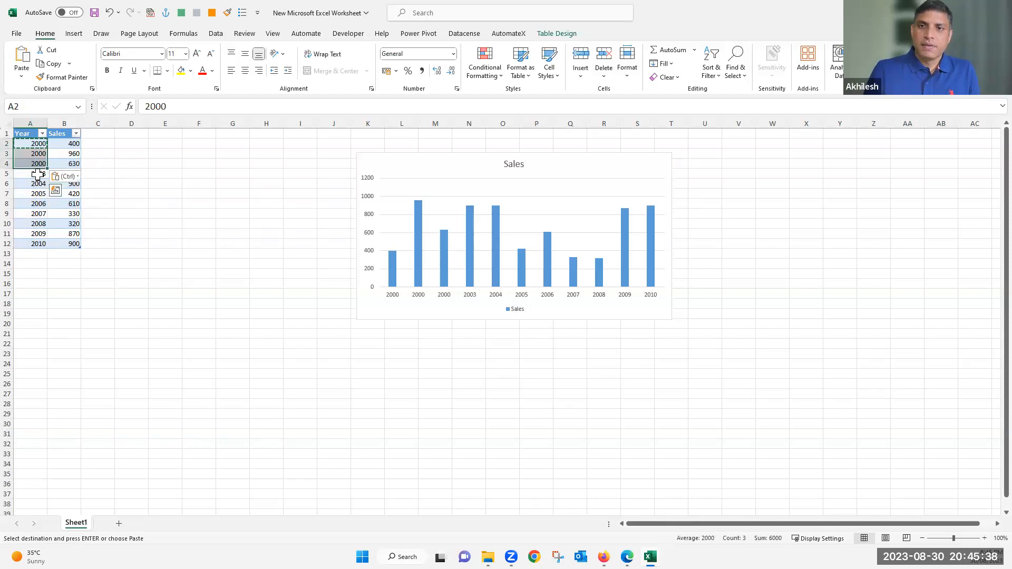
Step: Enter 2001 in A5 and copy it down through A7
left_click(38, 174)
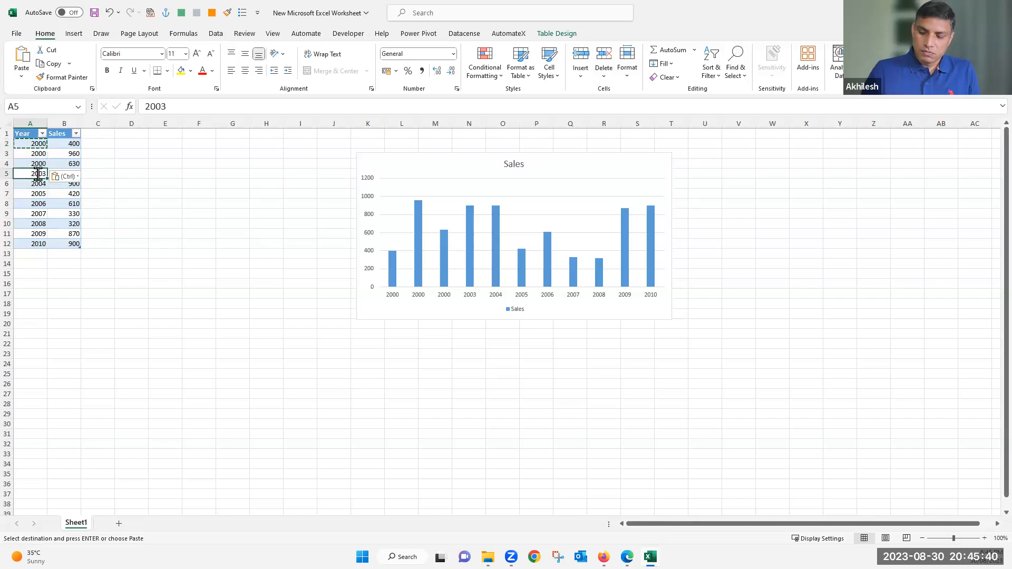
type("22")
key("BackSpace")
type("001")
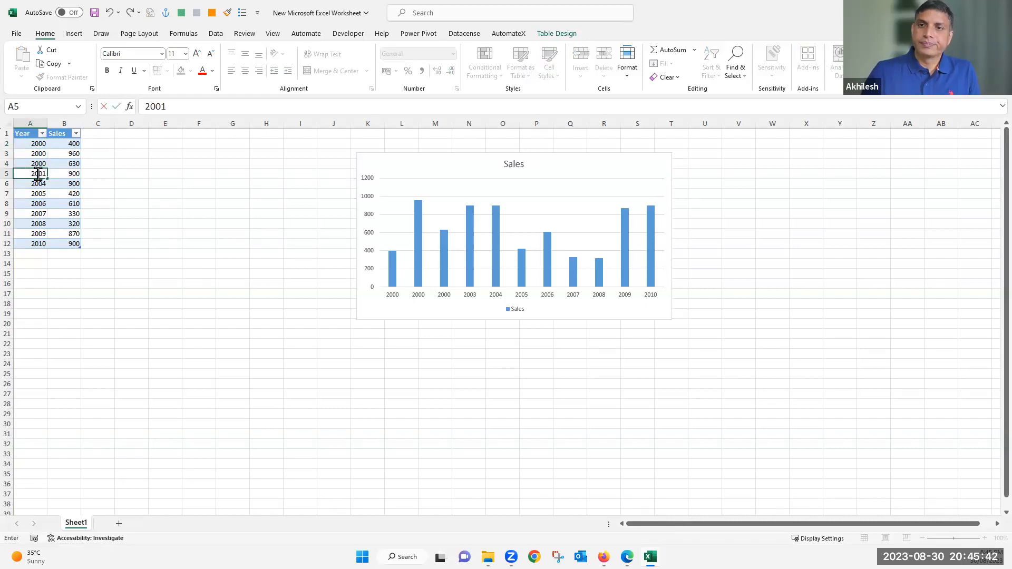
key("Return")
left_click(38, 174)
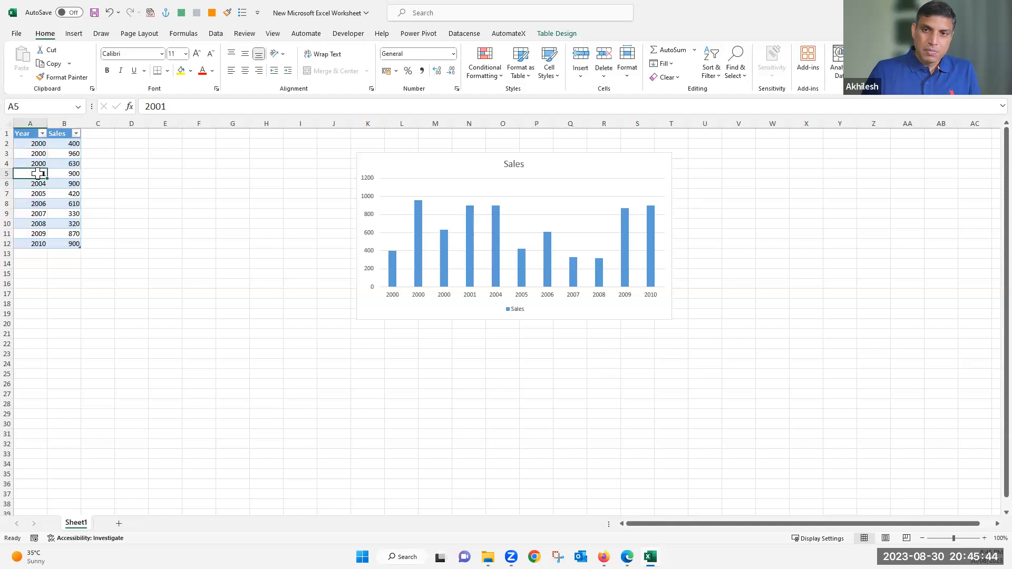
key("ctrl+c")
left_click_drag(38, 173, 35, 194)
key("ctrl+v")
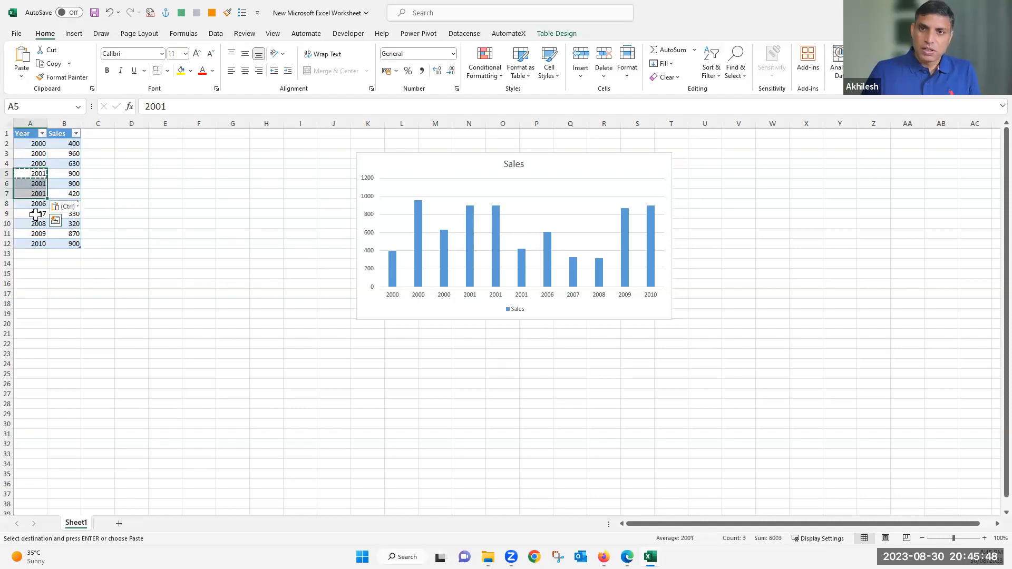
Step: Enter 2002 in A8 and fill it down through A10
left_click(35, 233)
left_click(35, 204)
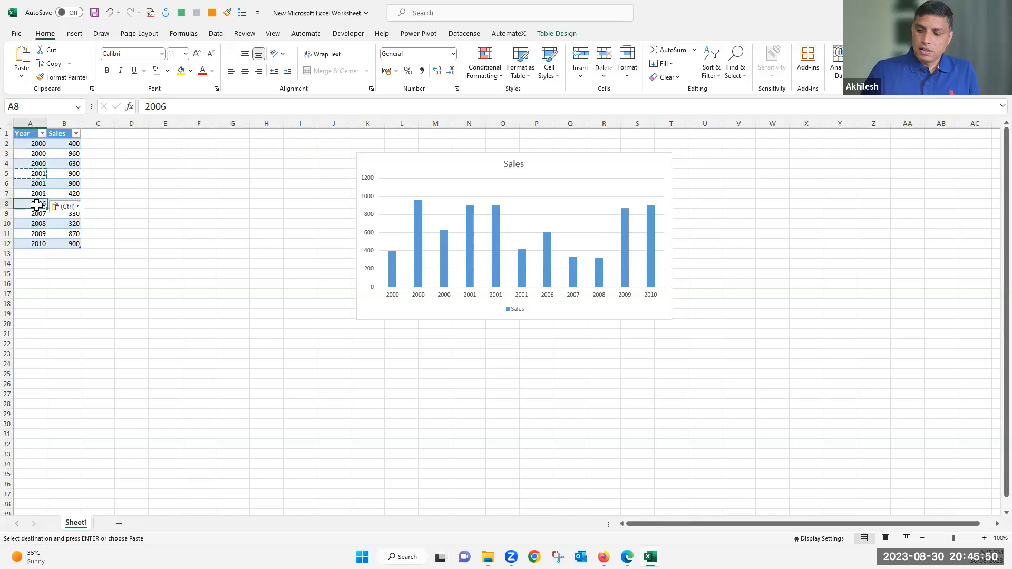
type("2002")
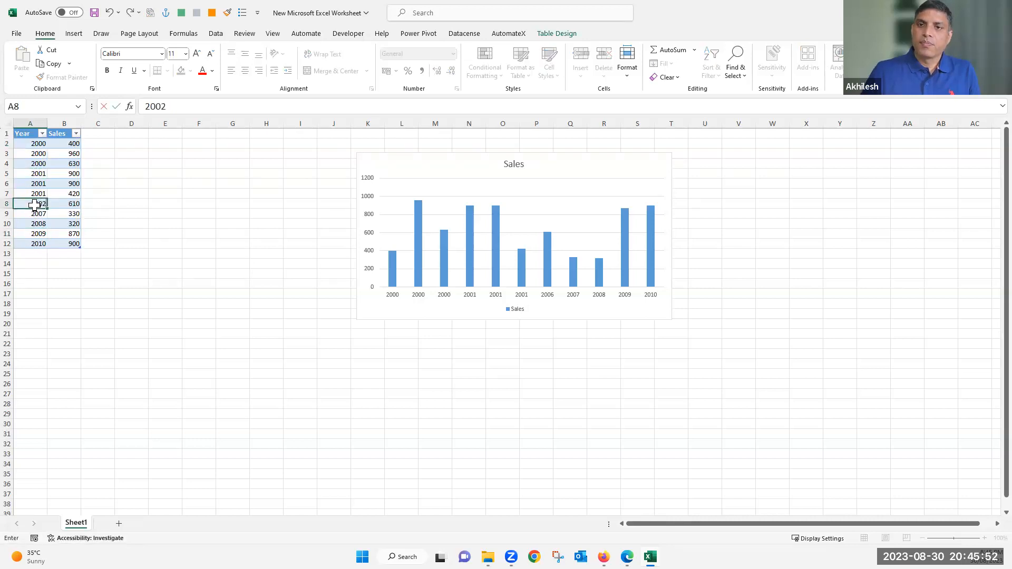
key("ctrl+Return")
left_click_drag(35, 205, 35, 224)
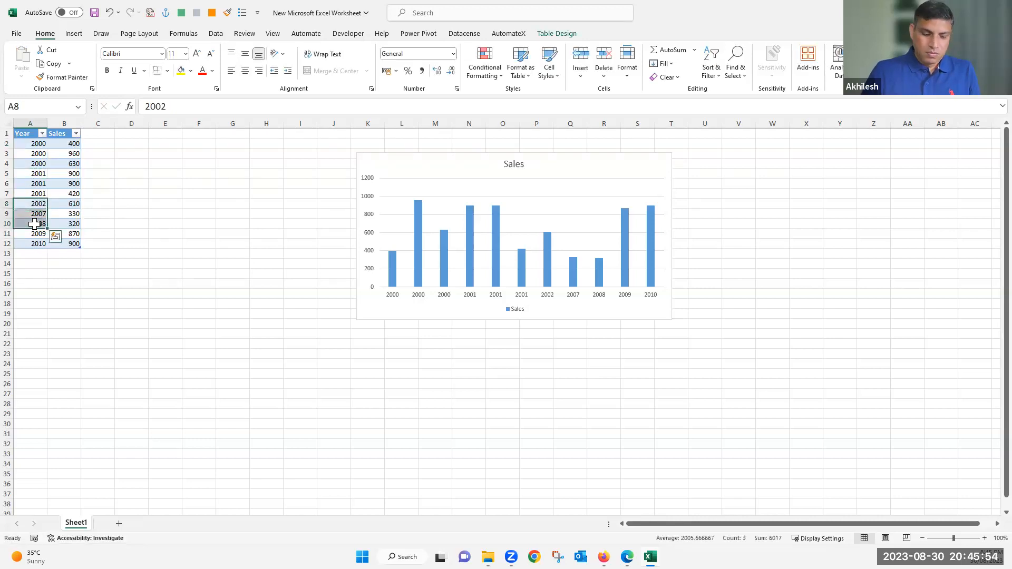
key("ctrl+d")
Step: Delete rows 11 and 12, which hold the years 2009 and 2010
left_click_drag(9, 233, 11, 243)
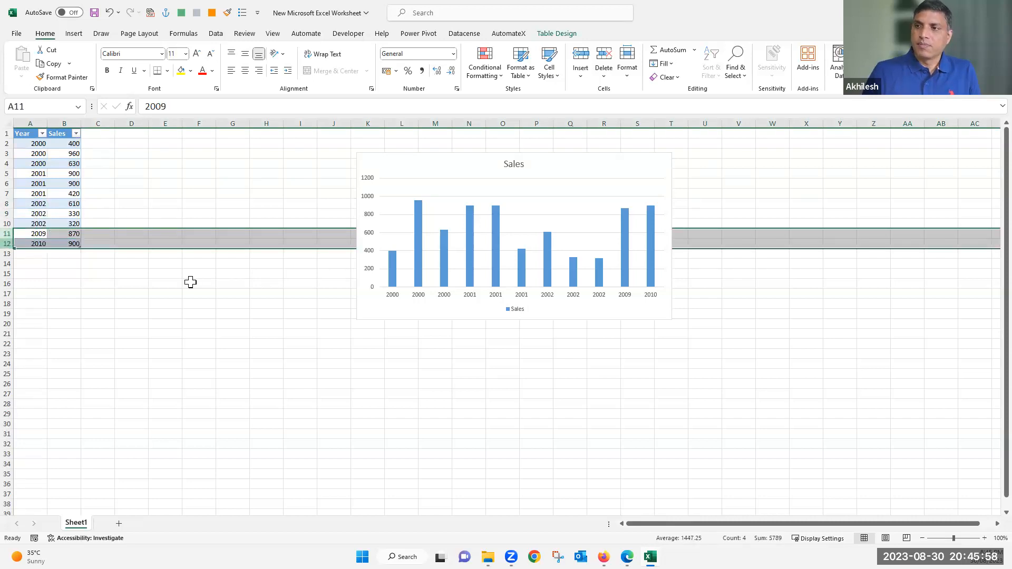
key("ctrl+minus")
left_click(336, 293)
Step: Add a new table column in C1 with the header MOnth
left_click(92, 135)
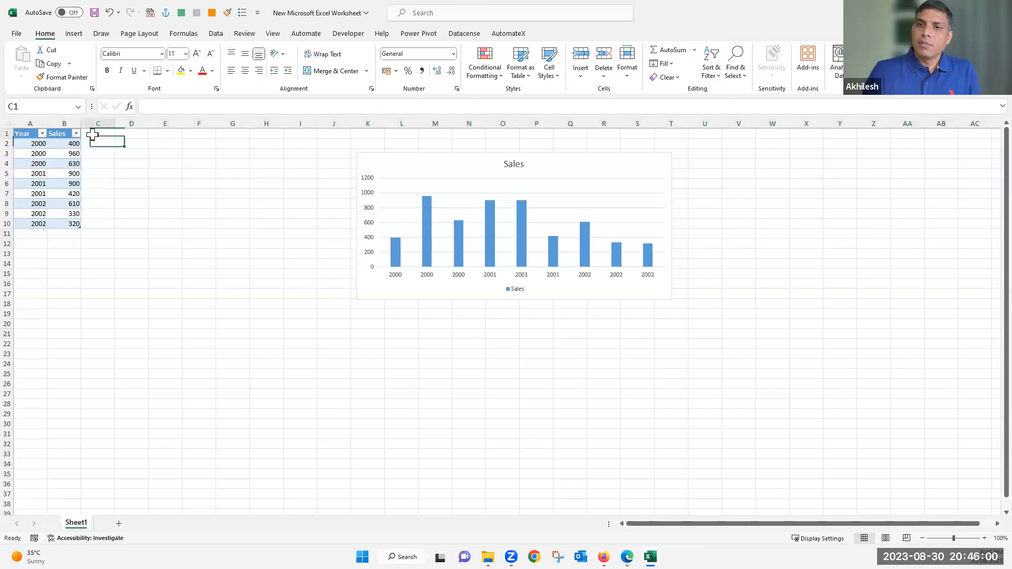
type("MO")
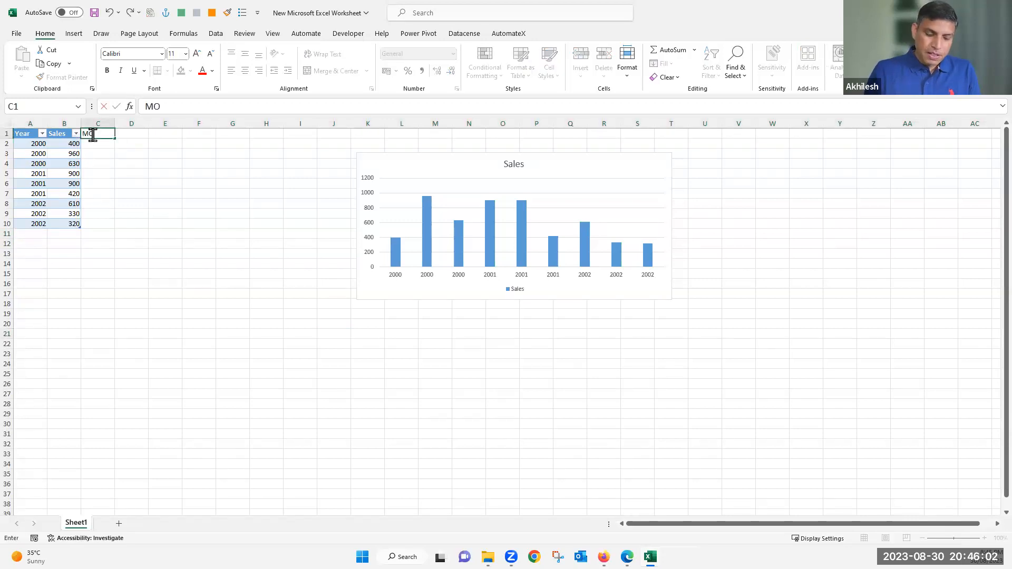
type("nth")
key("Return")
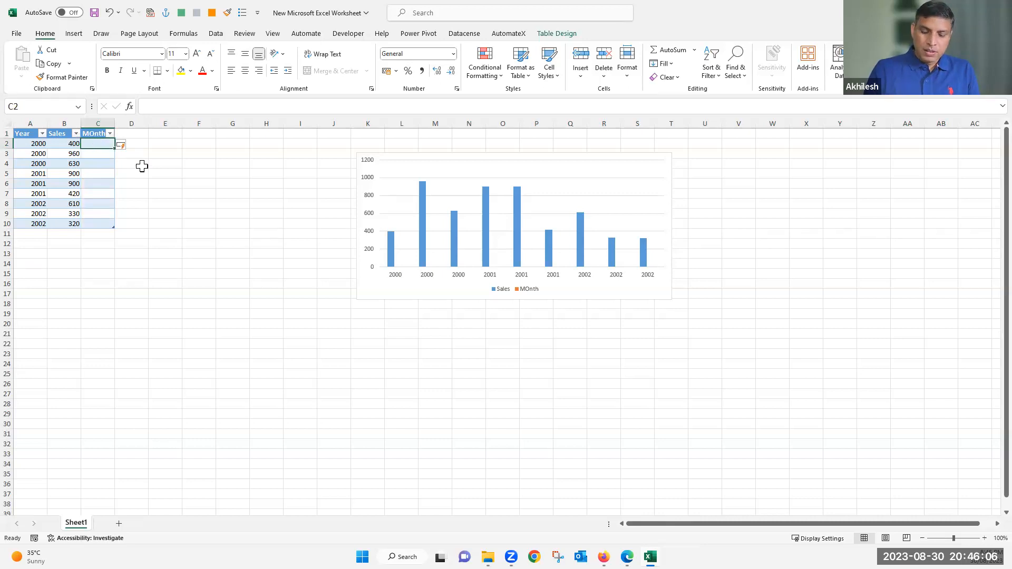
Step: Enter Jan, Feb and Mar in cells C2 to C4 of the MOnth column
type("Jan")
key("Return")
type("Fev")
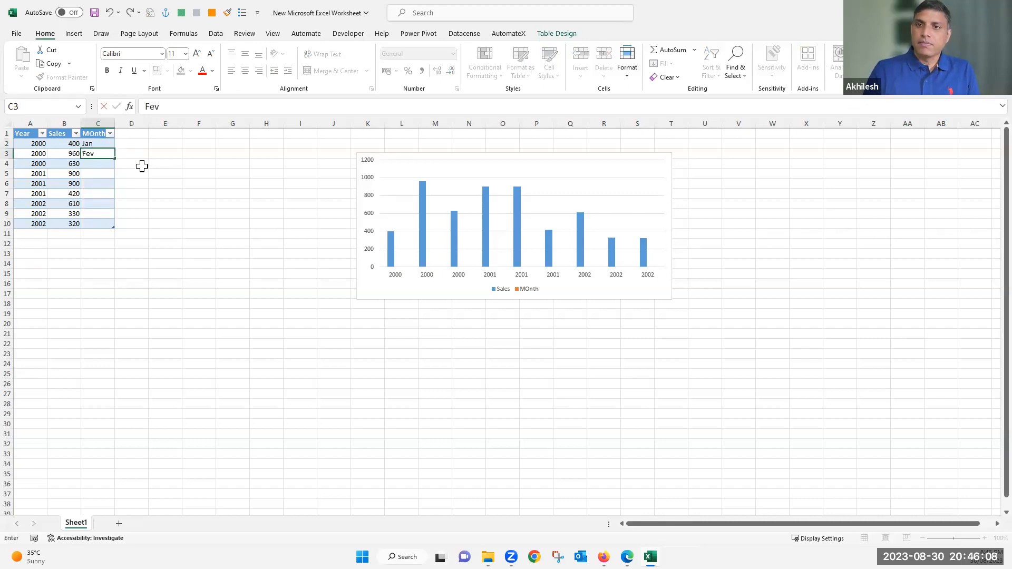
key("Return")
key("Up")
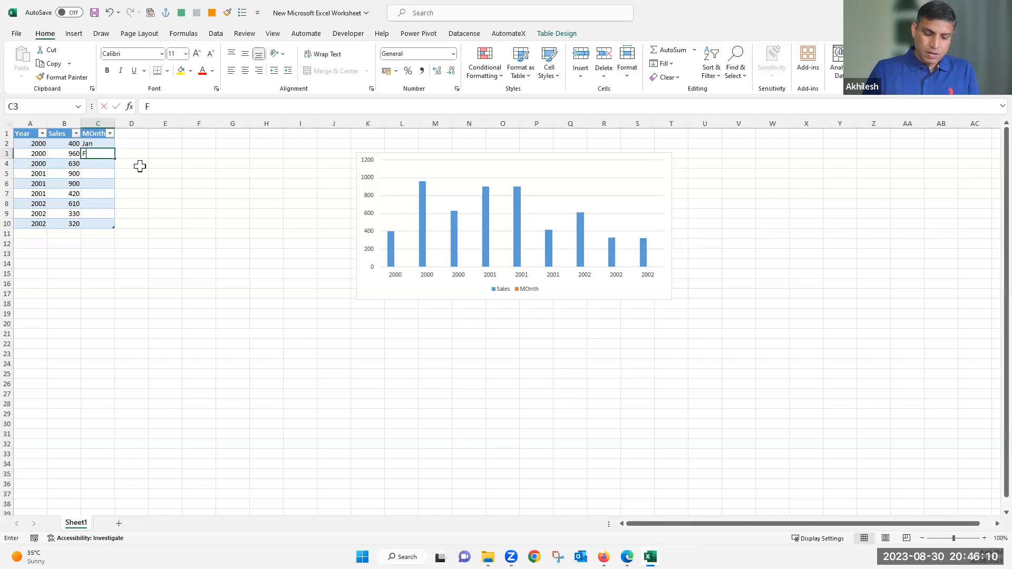
type("Feb")
key("Return")
type("Mar")
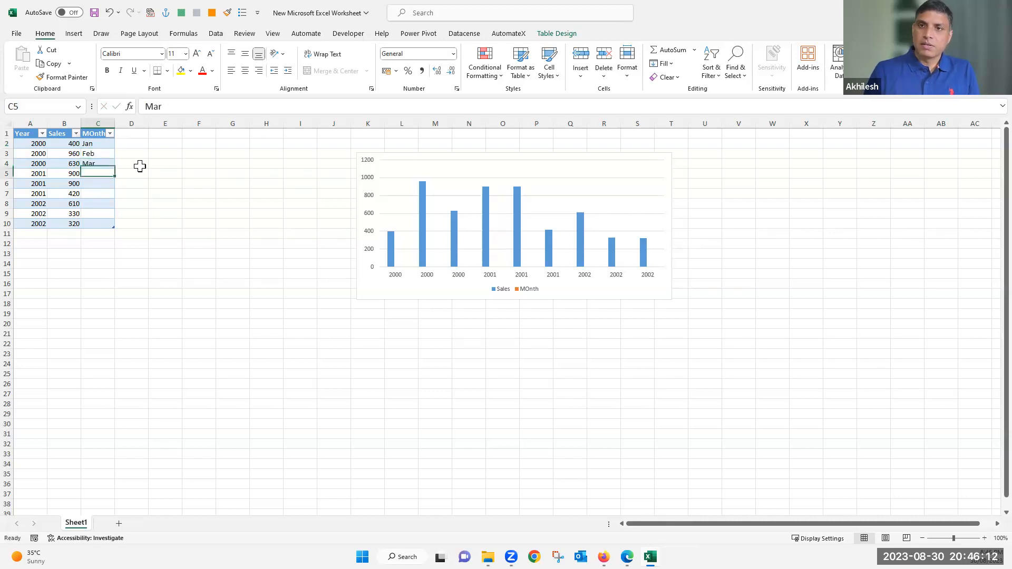
key("Return")
Step: Copy the Jan, Feb and Mar entries into C5:C7 and C8:C10 for the years 2001 and 2002
left_click_drag(97, 143, 101, 224)
key("ctrl+c")
key("ctrl+v")
key("ctrl+v")
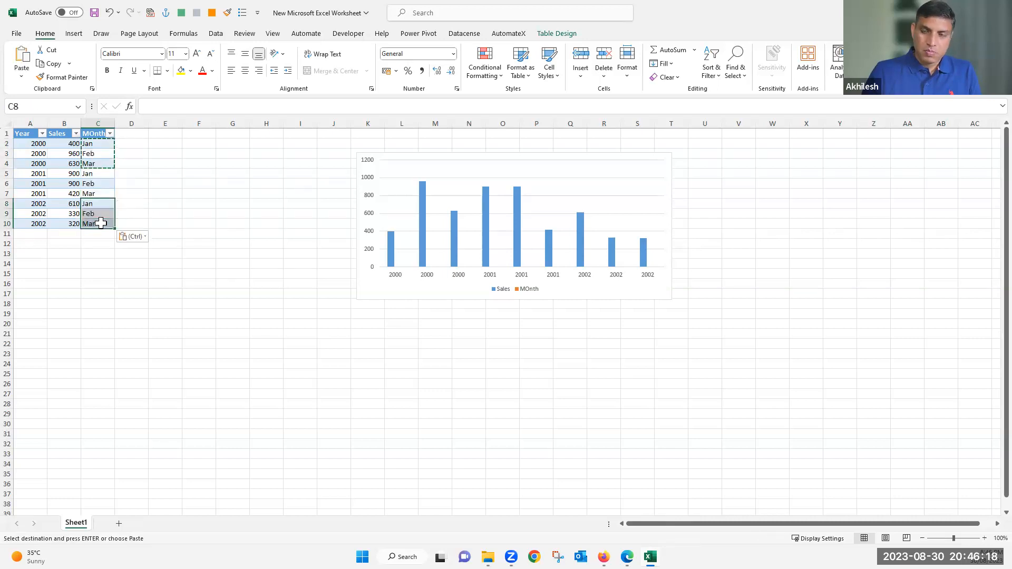
left_click(118, 261)
Step: Move the Sales column after the MOnth column and delete the column chart
left_click(58, 154)
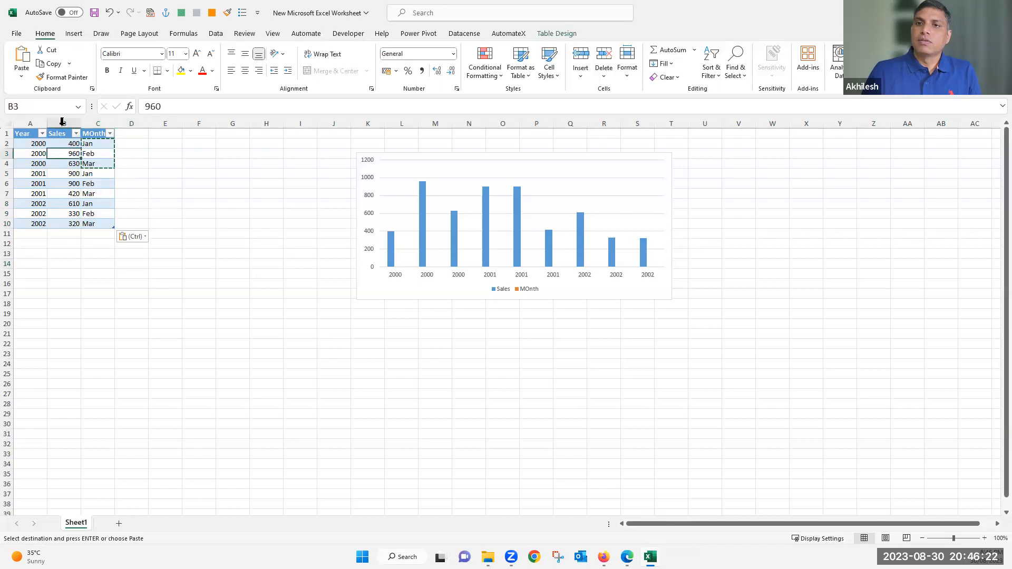
left_click(61, 123)
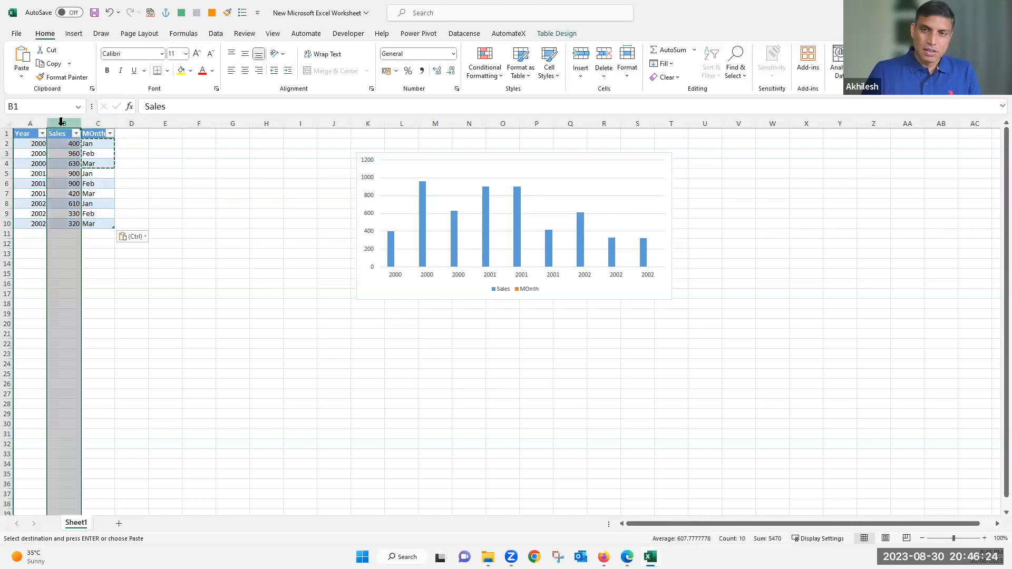
key("ctrl+c")
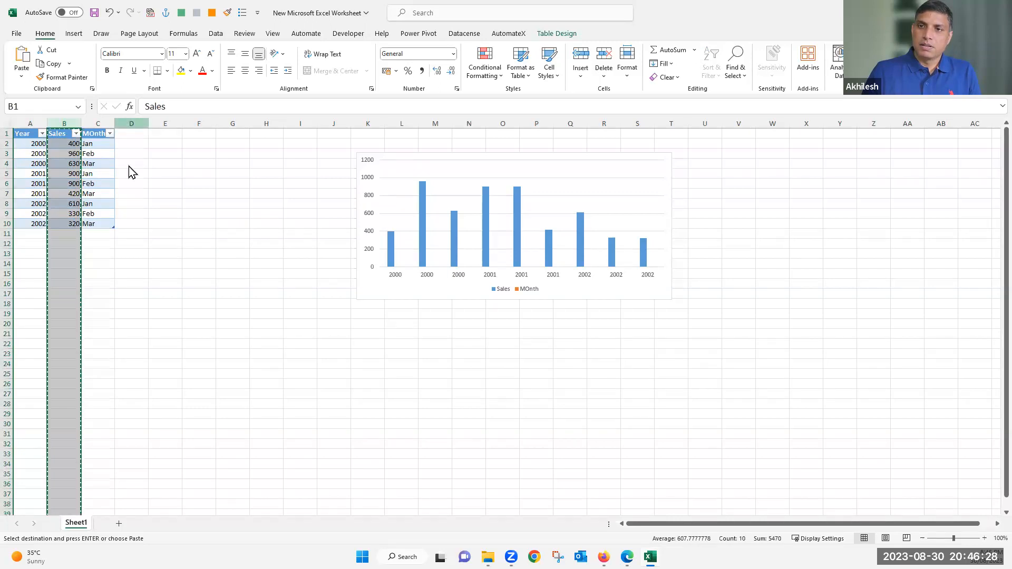
right_click(130, 124)
left_click(156, 232)
left_click(72, 171)
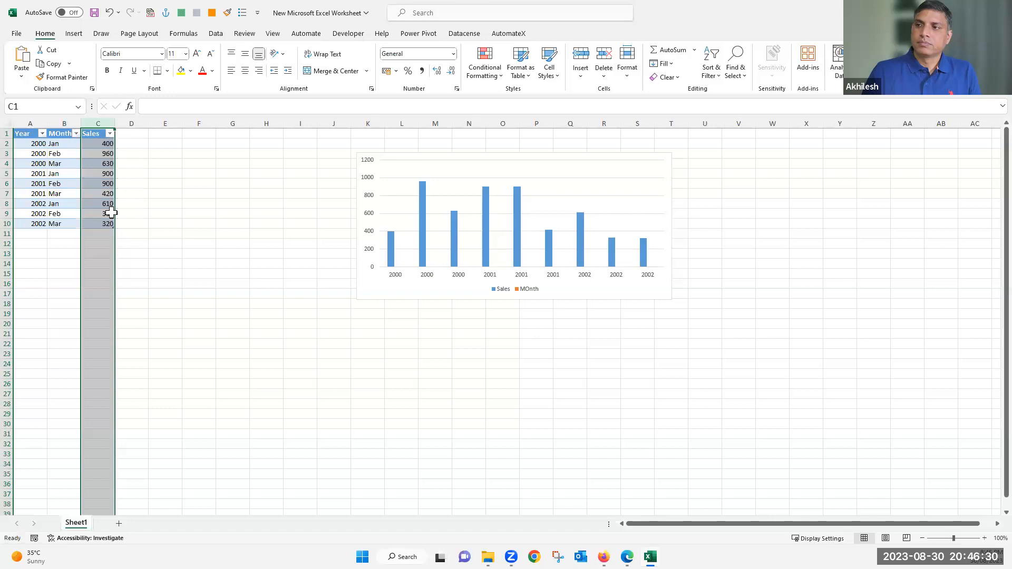
left_click(389, 167)
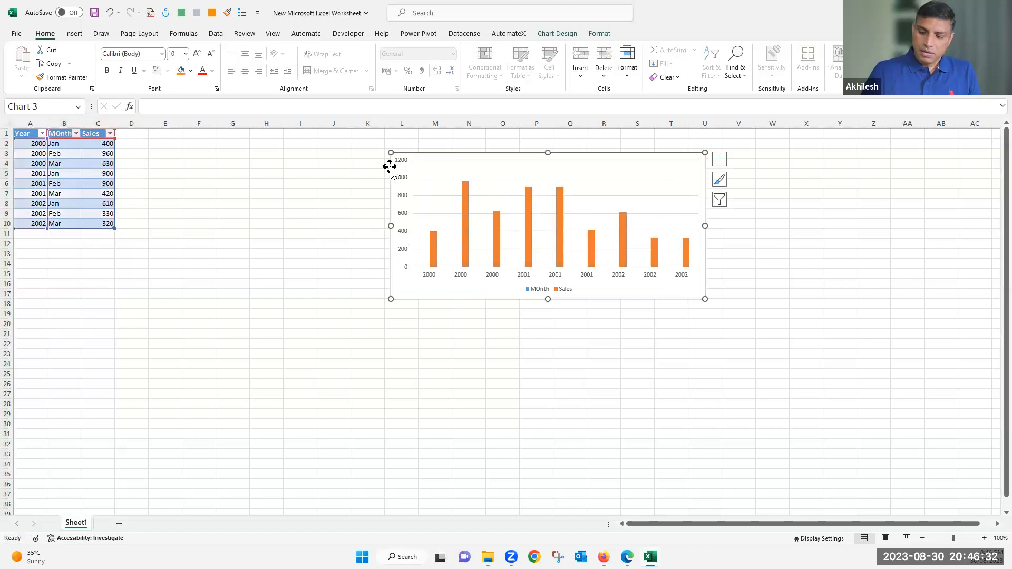
key("Delete")
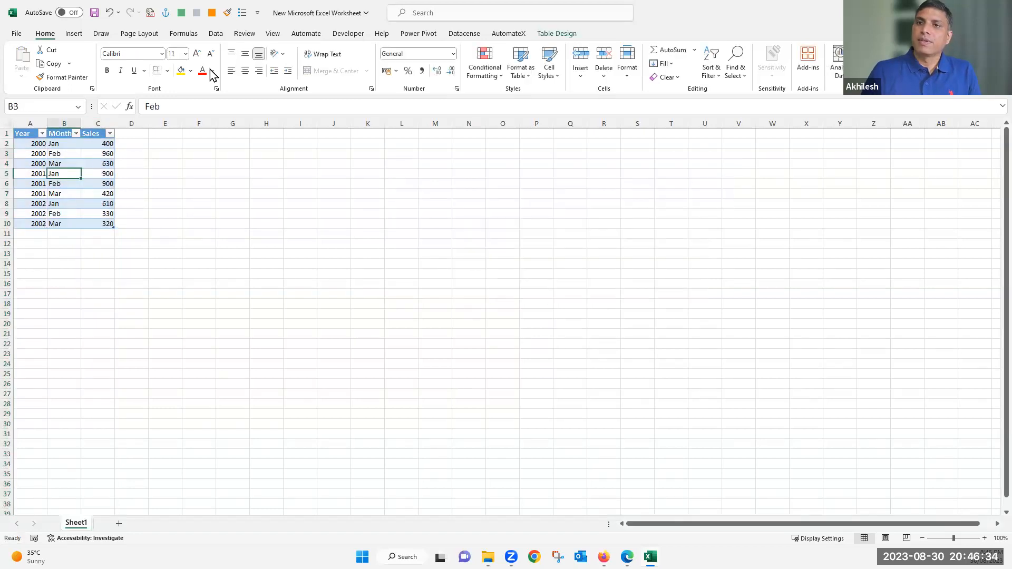
left_click(73, 34)
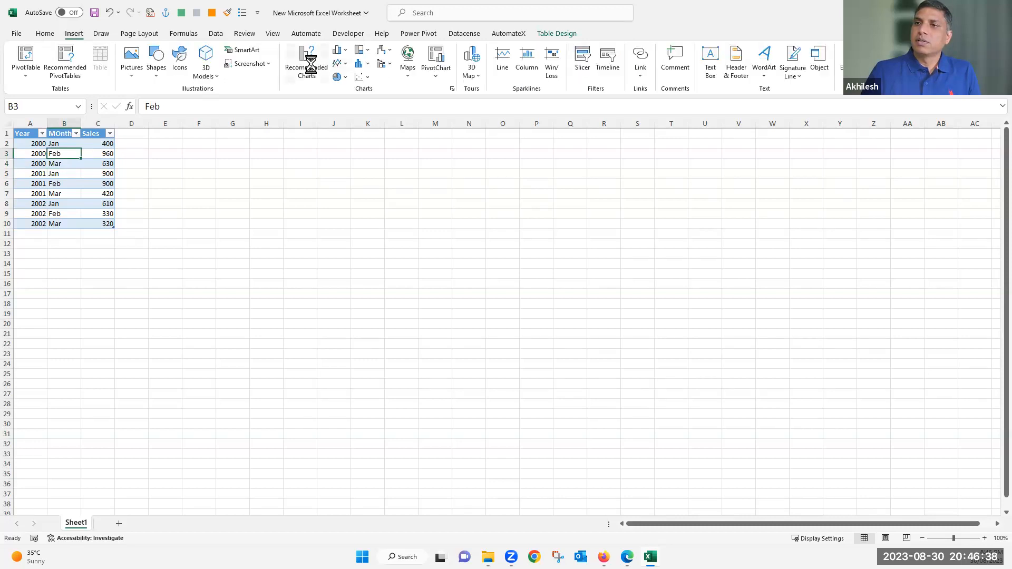
key("alt+n")
key("r")
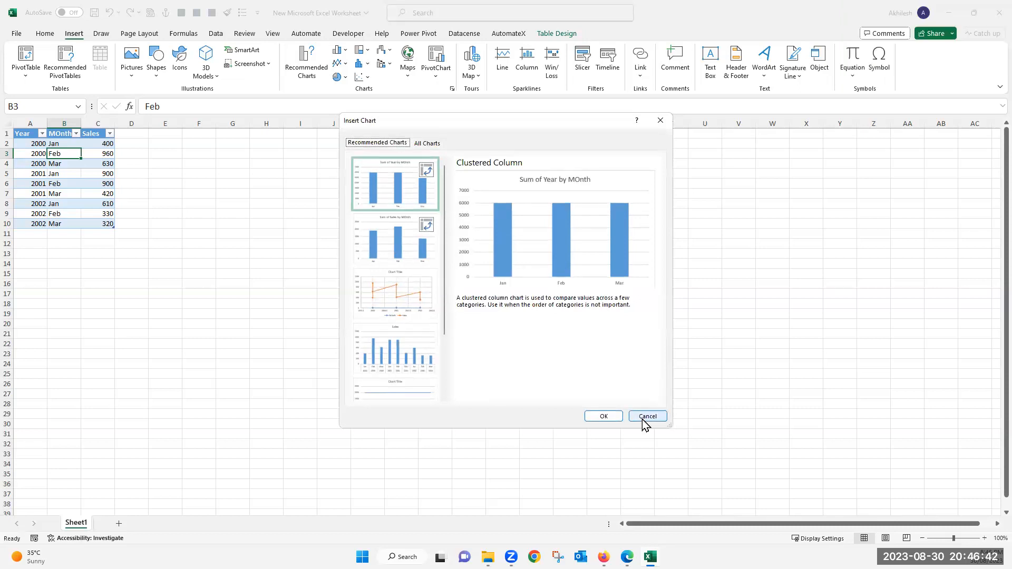
key("Escape")
left_click(301, 254)
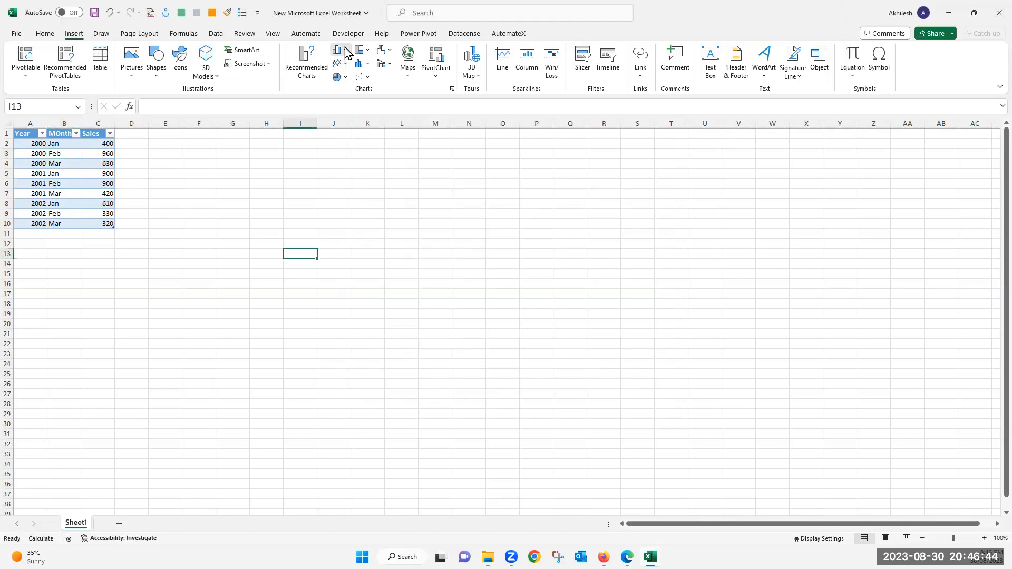
key("alt+n")
key("c")
key("1")
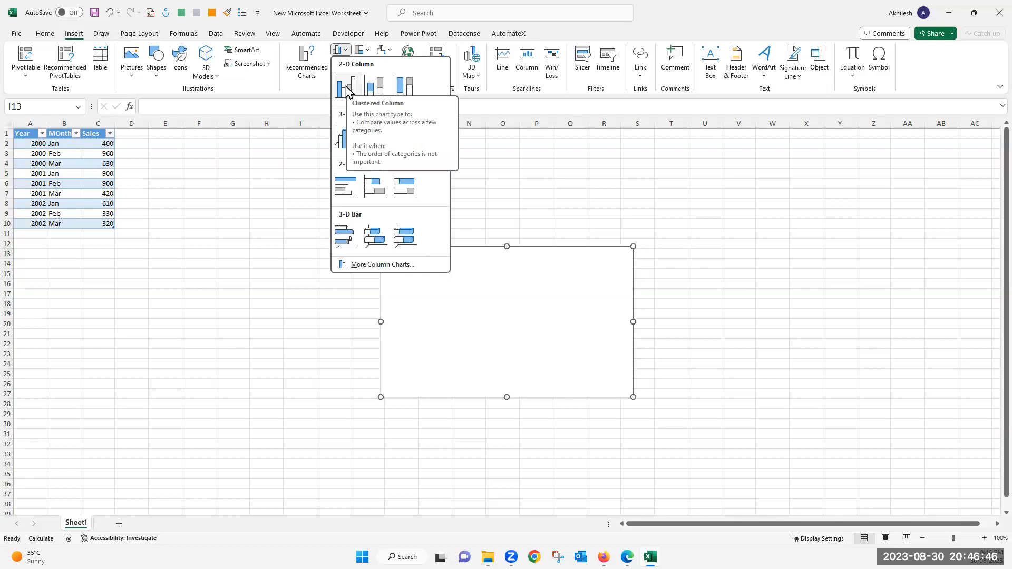
key("Escape")
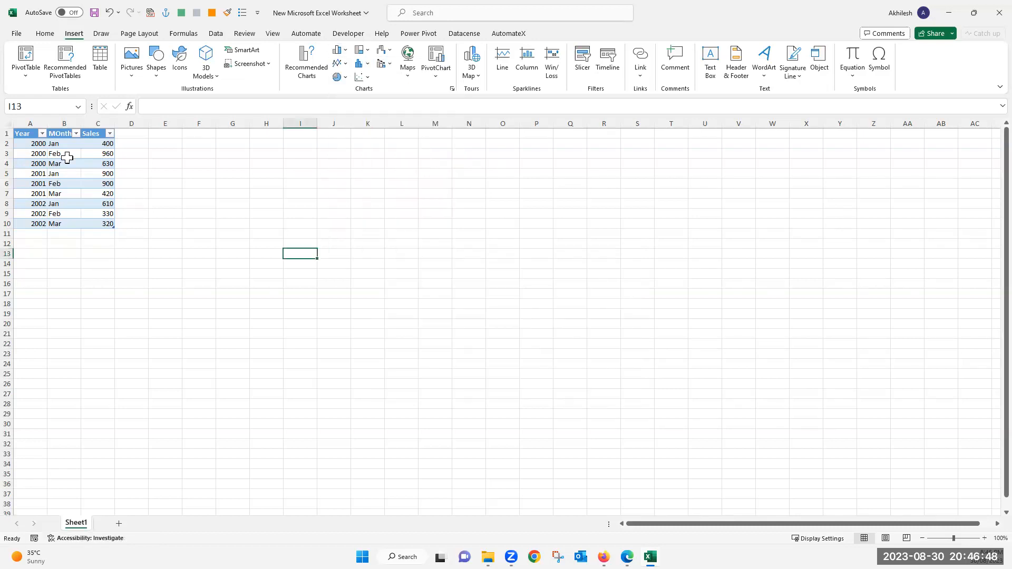
left_click(58, 144)
key("ctrl+a")
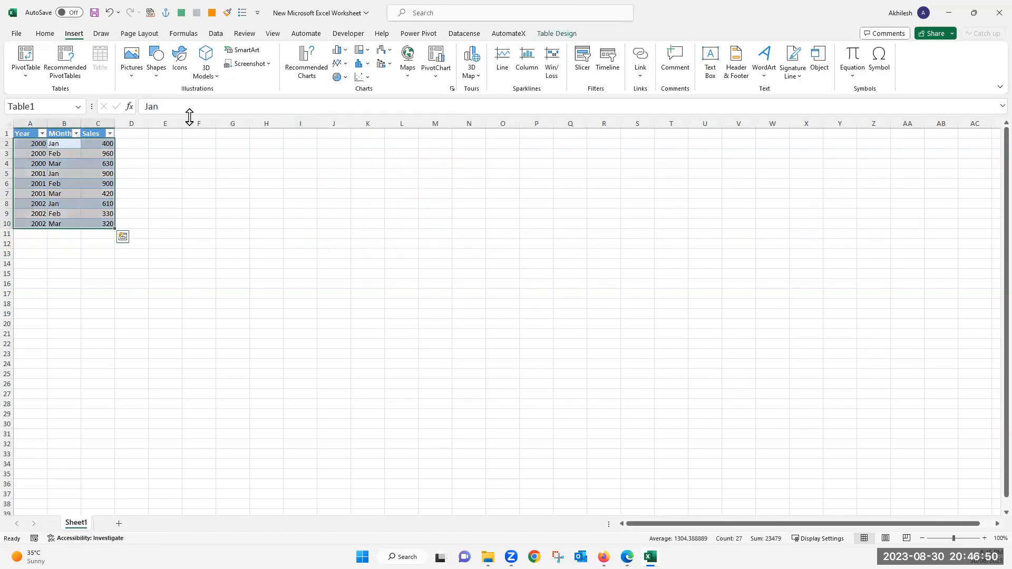
left_click(340, 52)
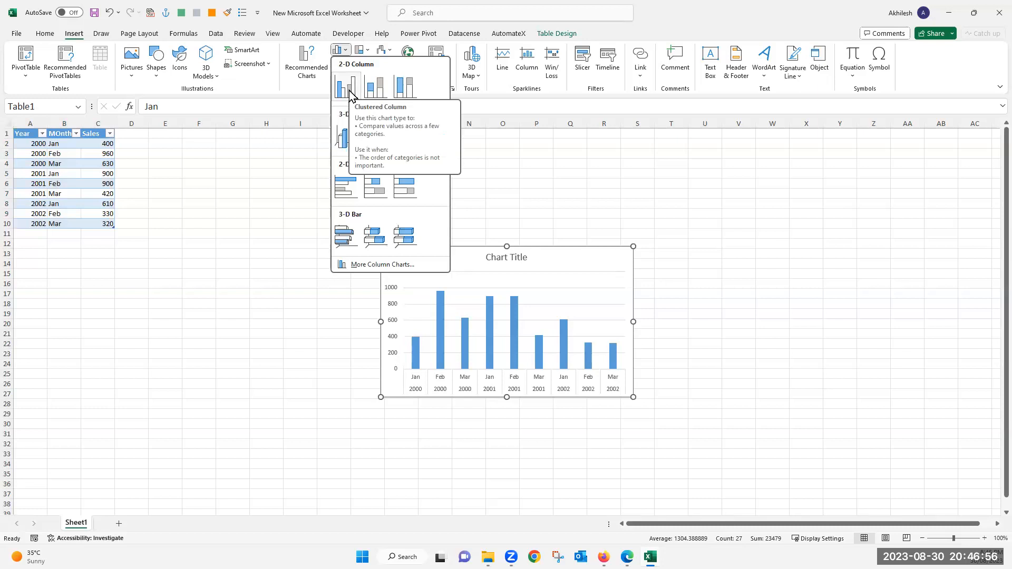
Step: Create a PivotTable from Table1 on the existing worksheet at cell A16
left_click(72, 169)
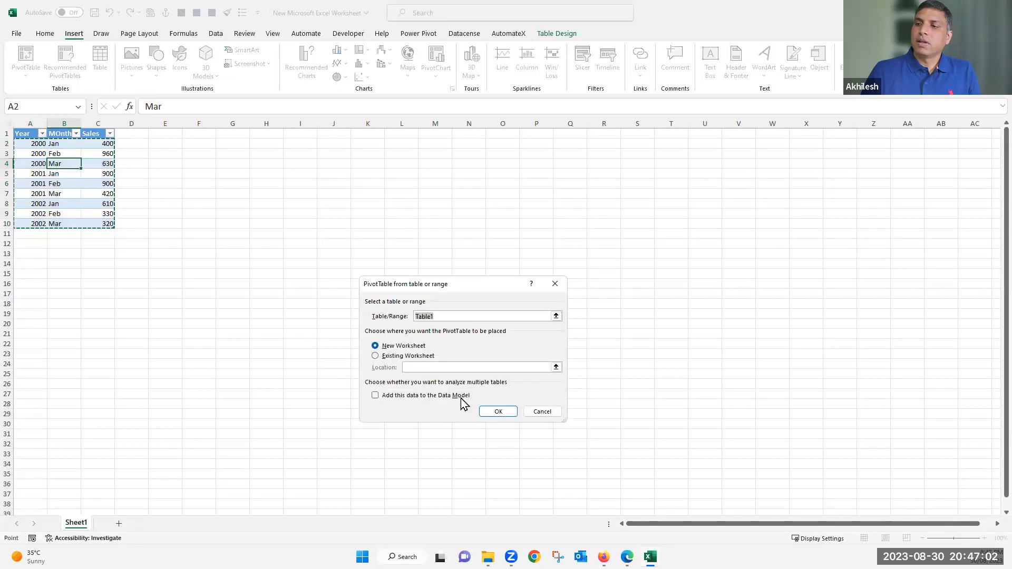
left_click(387, 357)
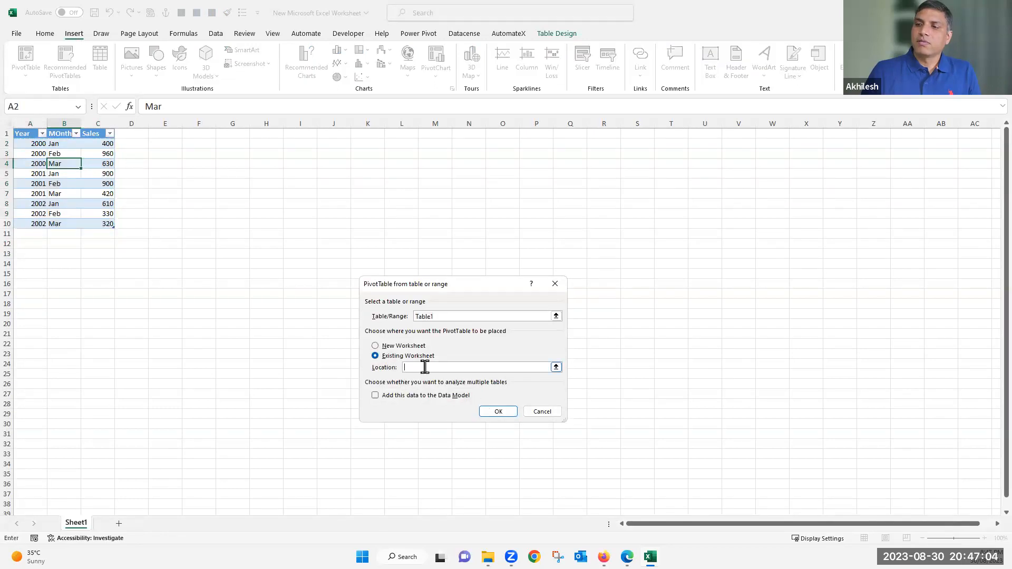
left_click(37, 285)
left_click(503, 411)
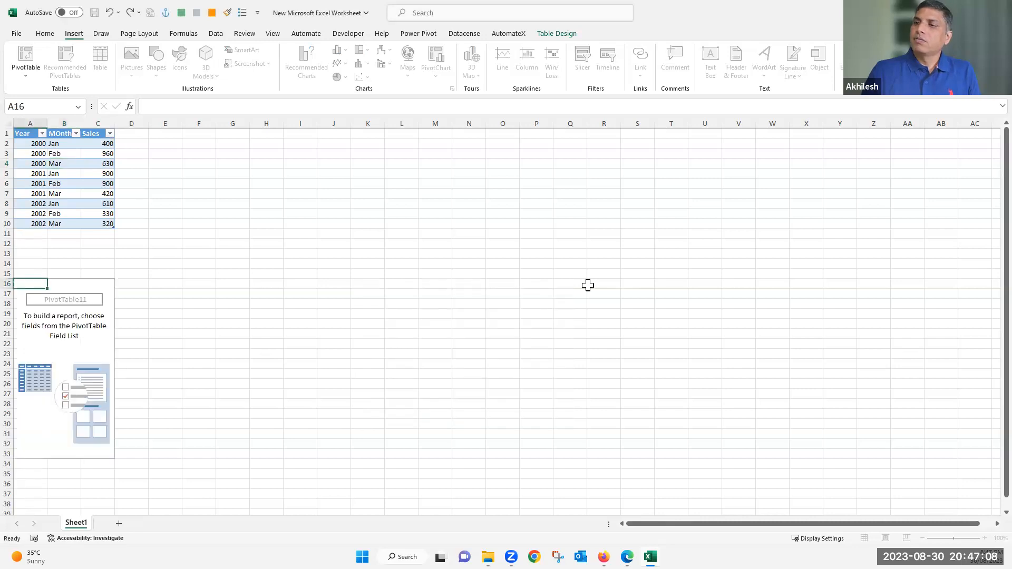
Step: Lay out the PivotTable with MOnth in rows, Year in columns and Sales as values, and insert a clustered column PivotChart
left_click_drag(859, 193, 875, 458)
left_click_drag(854, 213, 960, 474)
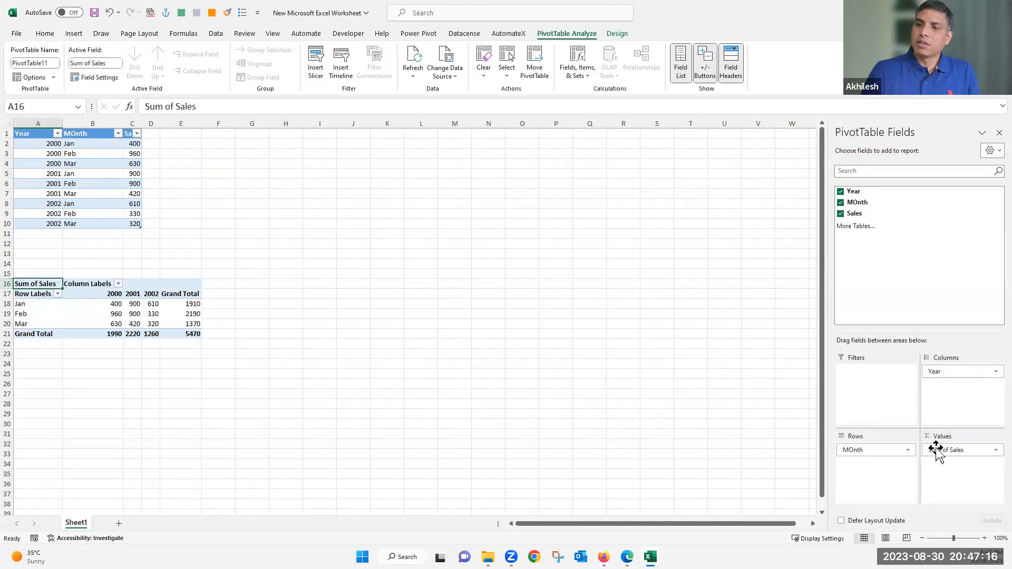
left_click(74, 34)
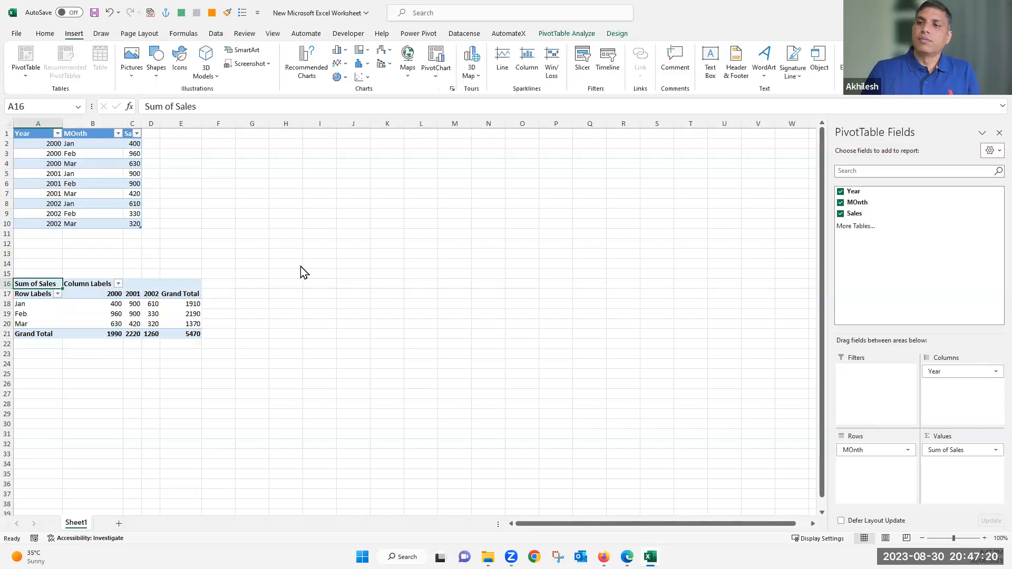
left_click(602, 416)
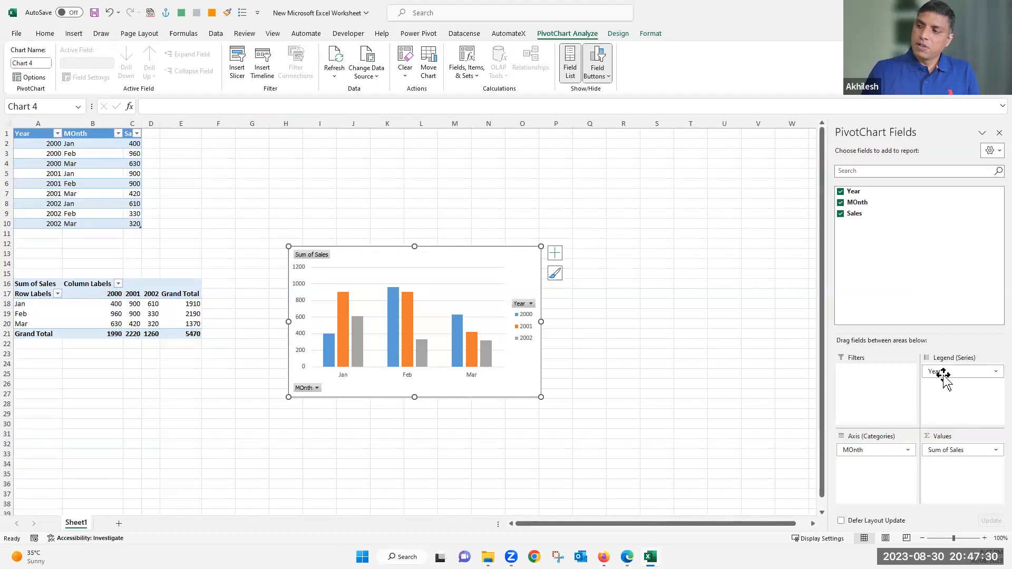
Step: Swap the Year and MOnth fields between the PivotChart's axis and legend, and swap them back
left_click_drag(944, 375, 944, 415)
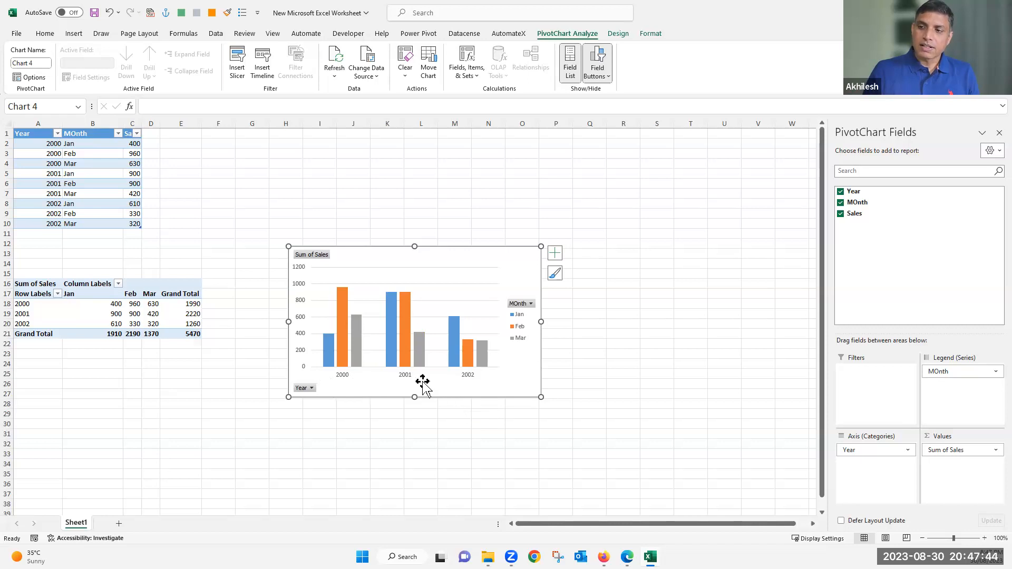
left_click_drag(851, 451, 935, 394)
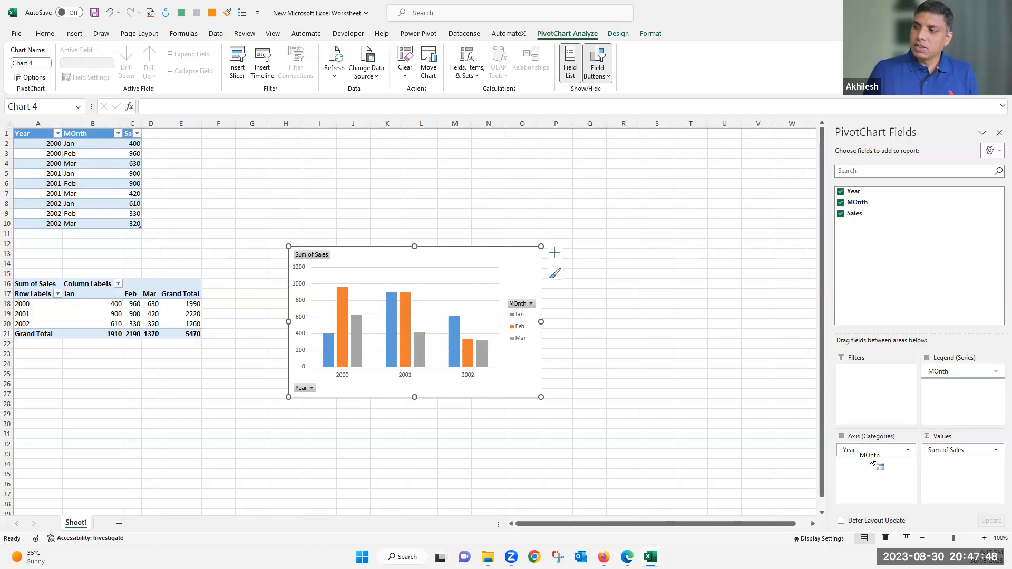
left_click_drag(870, 449, 858, 447)
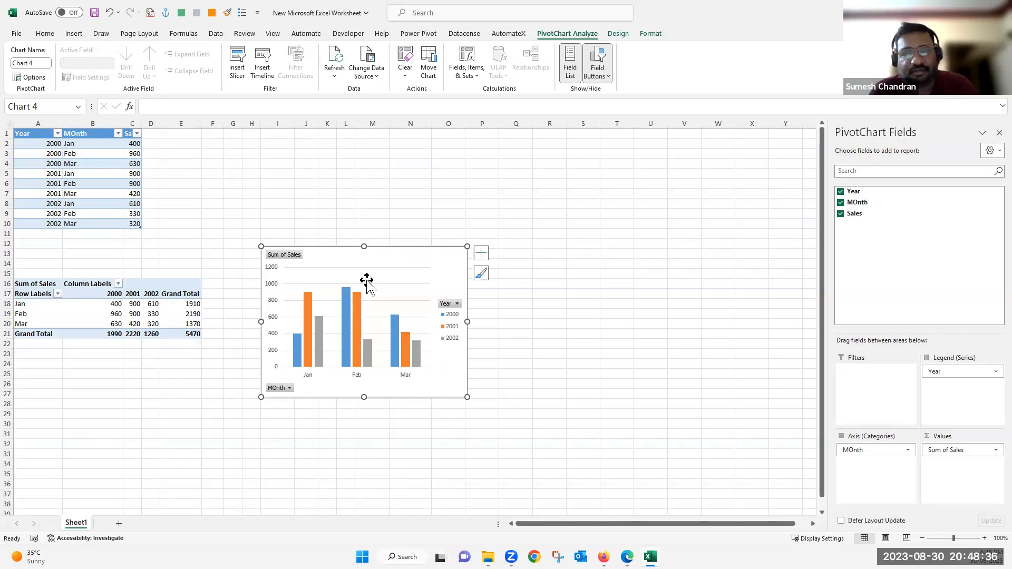
Step: Add a slicer for the MOnth field and place it in the empty area around columns T to W, beside the chart
left_click(149, 321)
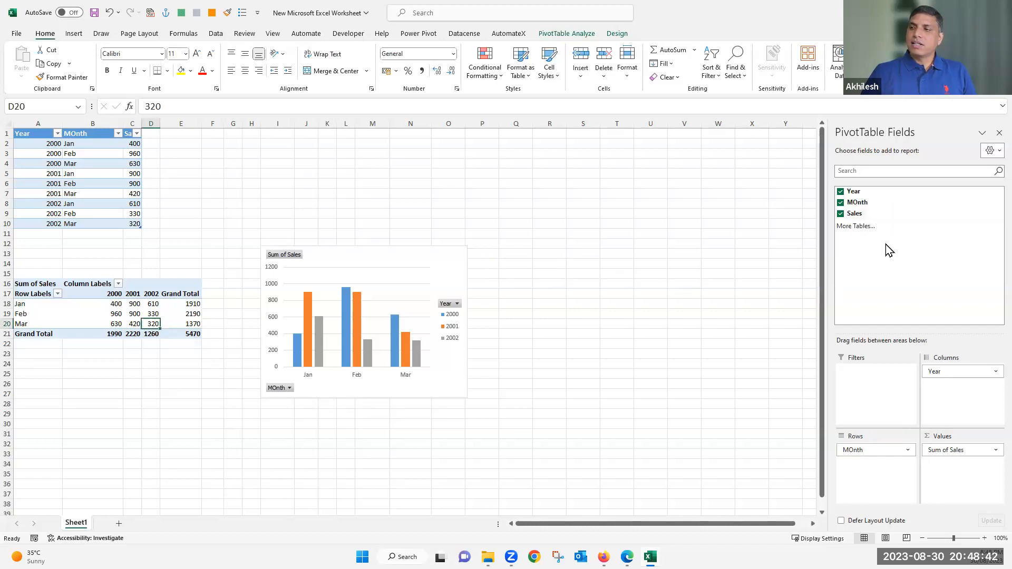
right_click(866, 205)
left_click(890, 261)
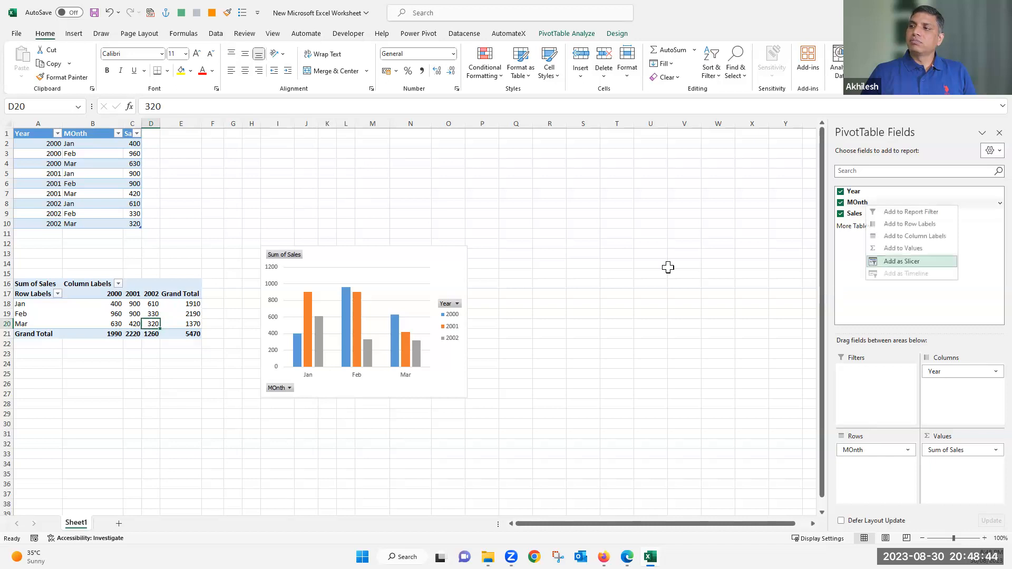
left_click_drag(404, 259, 649, 170)
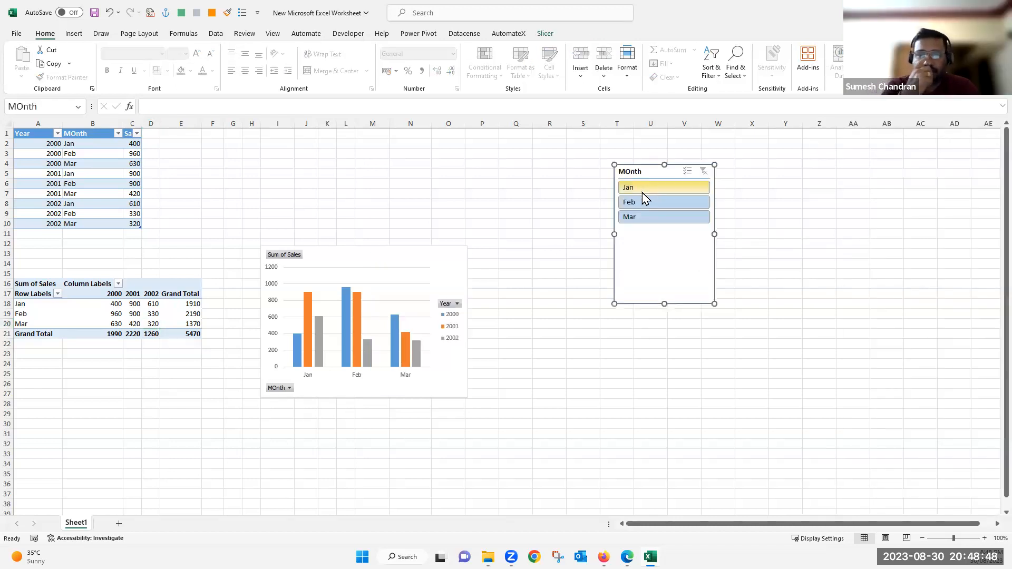
Step: Filter the PivotTable and chart to Jan and to Feb with the MOnth slicer, and clear its filter
left_click(642, 192)
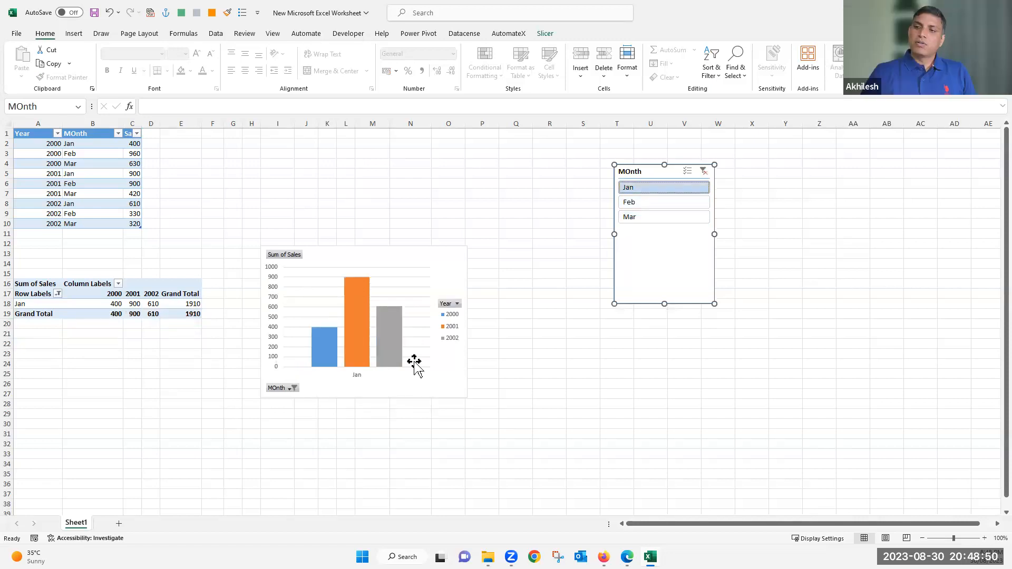
left_click(645, 204)
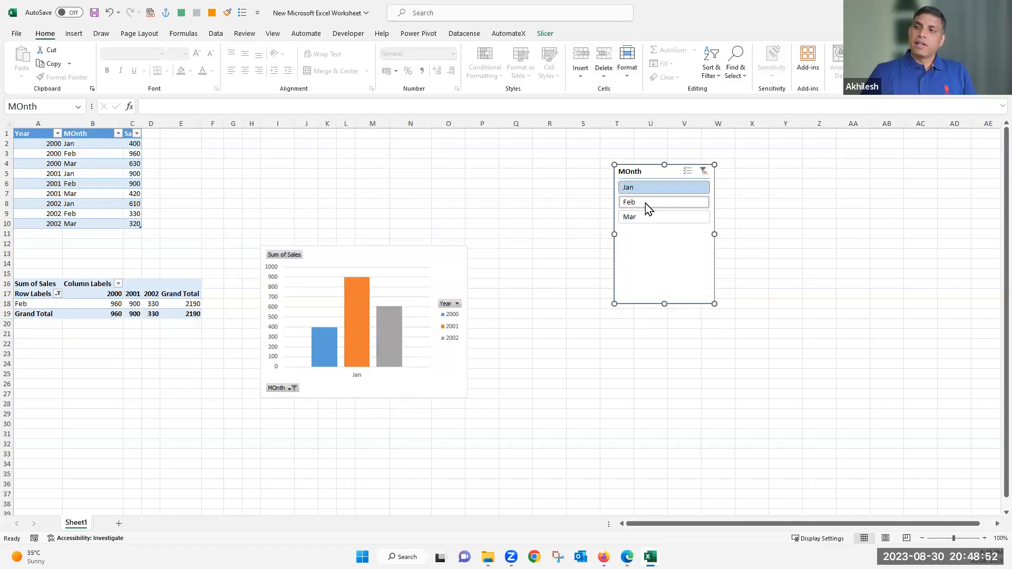
left_click(703, 172)
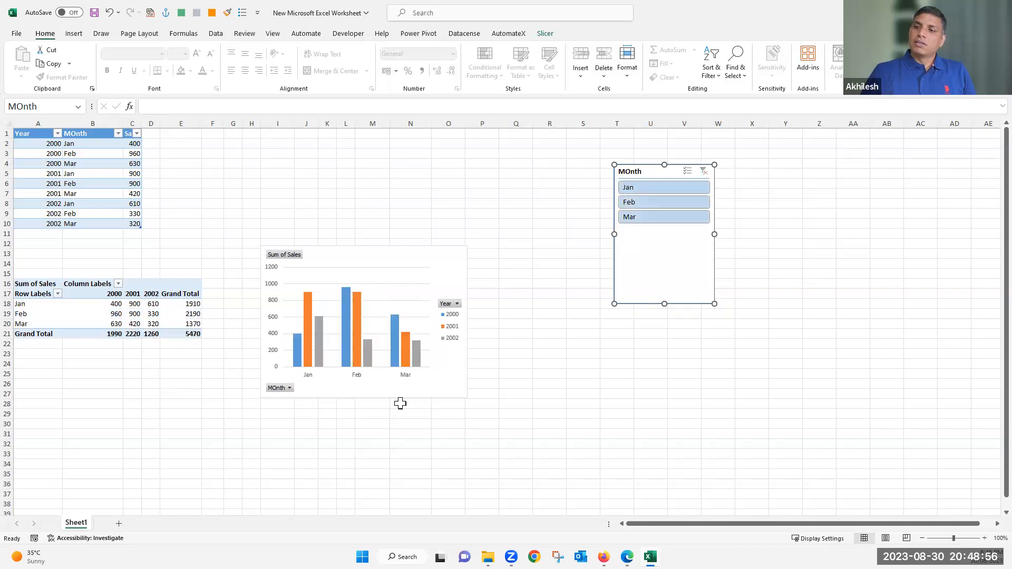
Step: Add a slicer for the Year field and place it beside the PivotChart, below the MOnth slicer
left_click(442, 389)
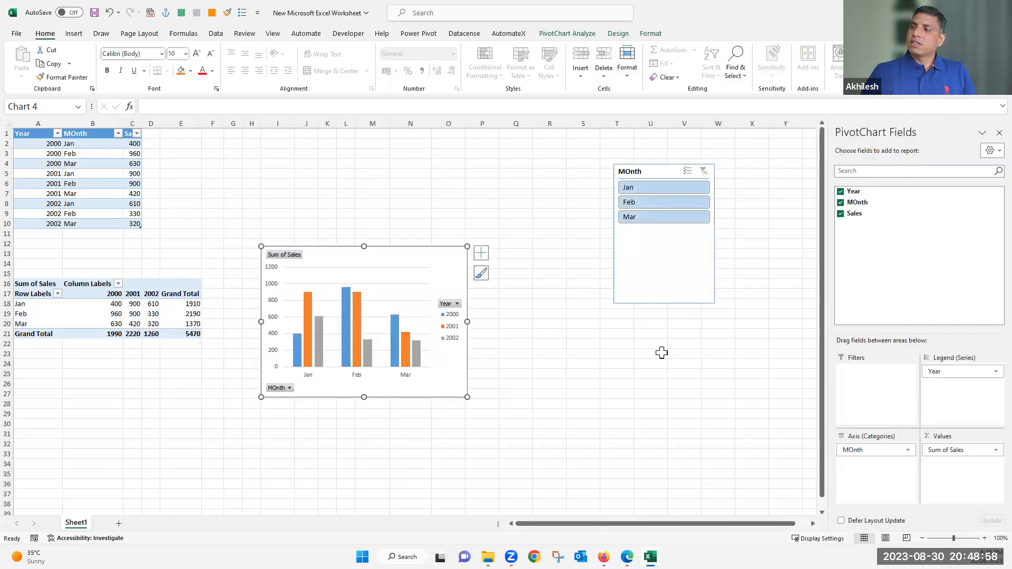
right_click(857, 193)
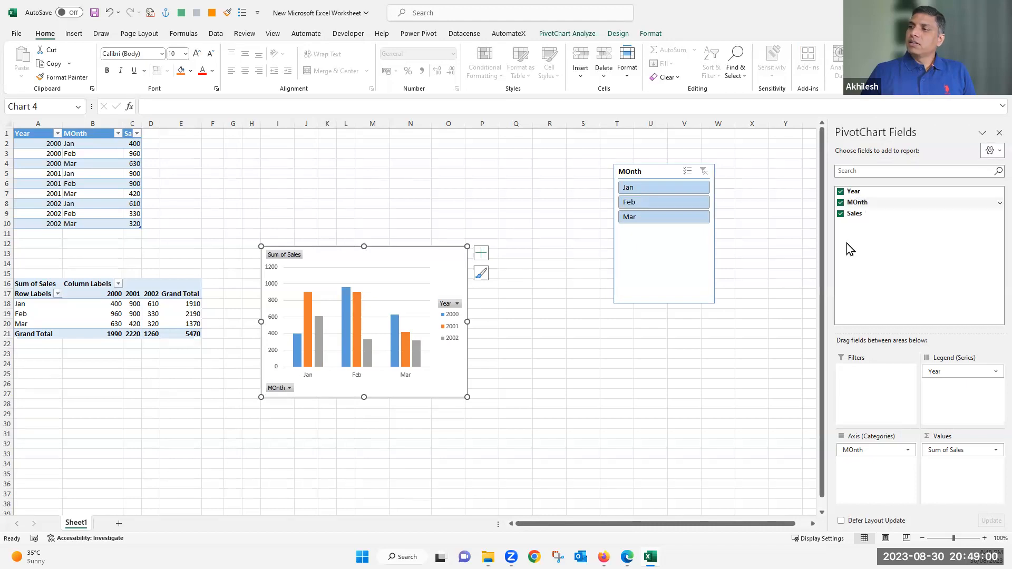
left_click(887, 249)
left_click_drag(404, 260, 582, 323)
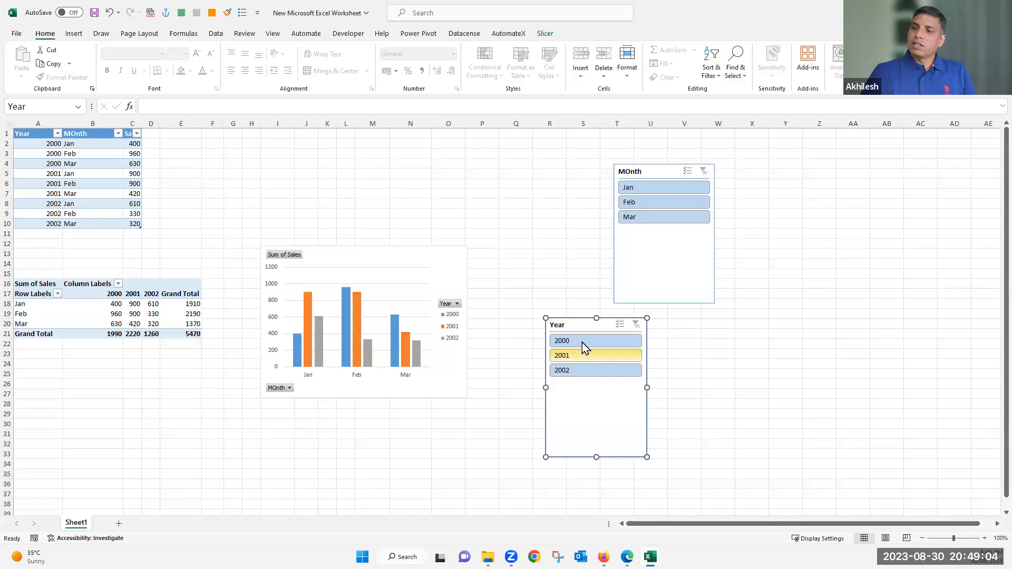
Step: Filter the PivotTable and chart to 2000 and to 2002 with the Year slicer, and clear its filter
left_click(582, 342)
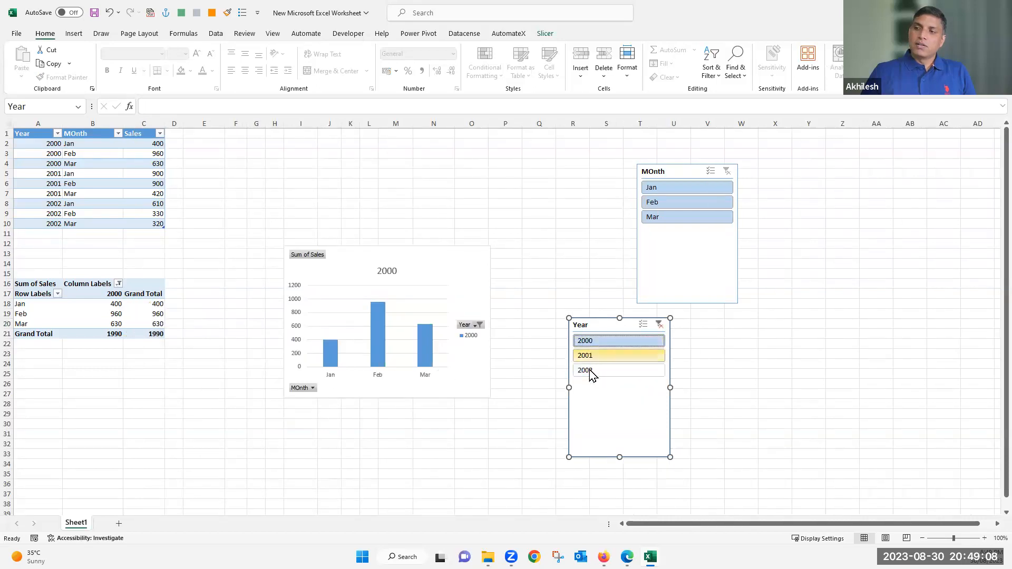
left_click(660, 324)
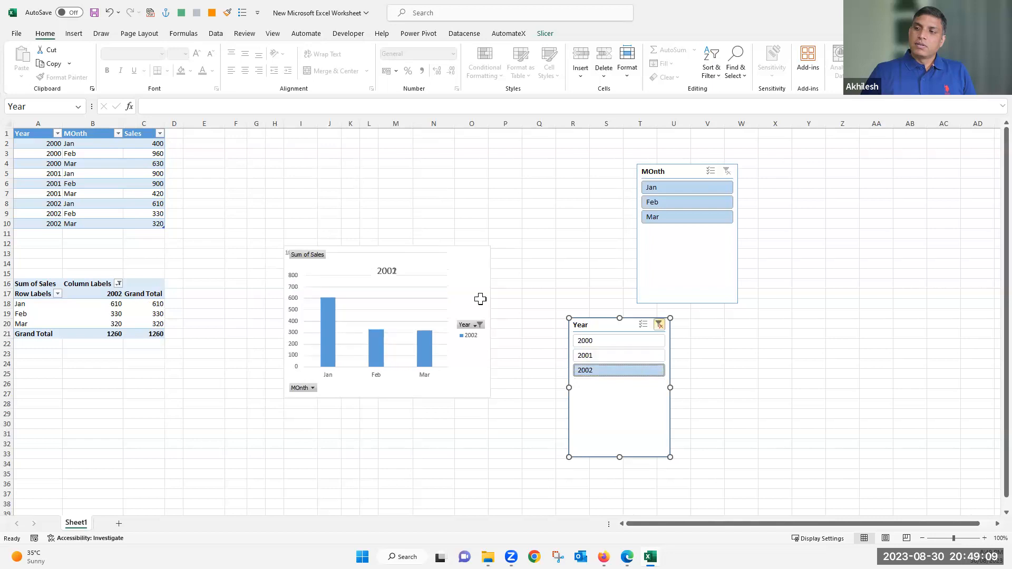
Step: Move the PivotChart up about five rows and widen column C to fit the Sales header
left_click(453, 272)
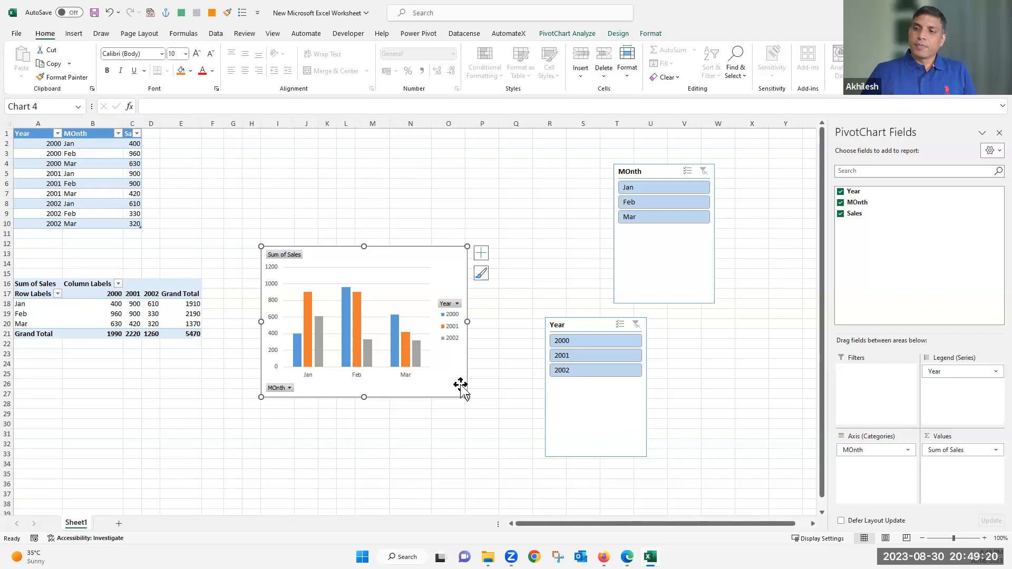
left_click_drag(454, 382, 460, 338)
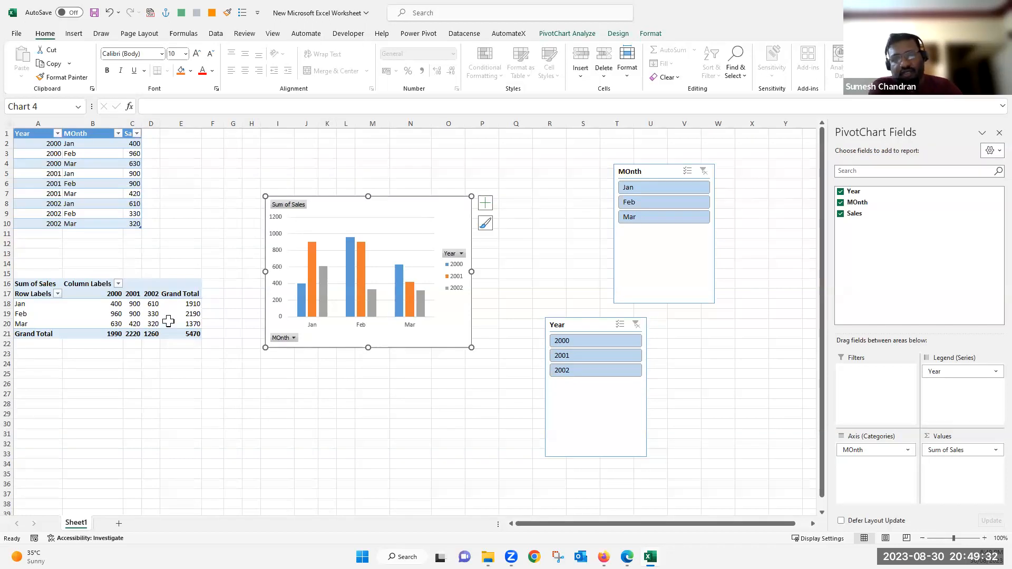
mouse_move(168, 321)
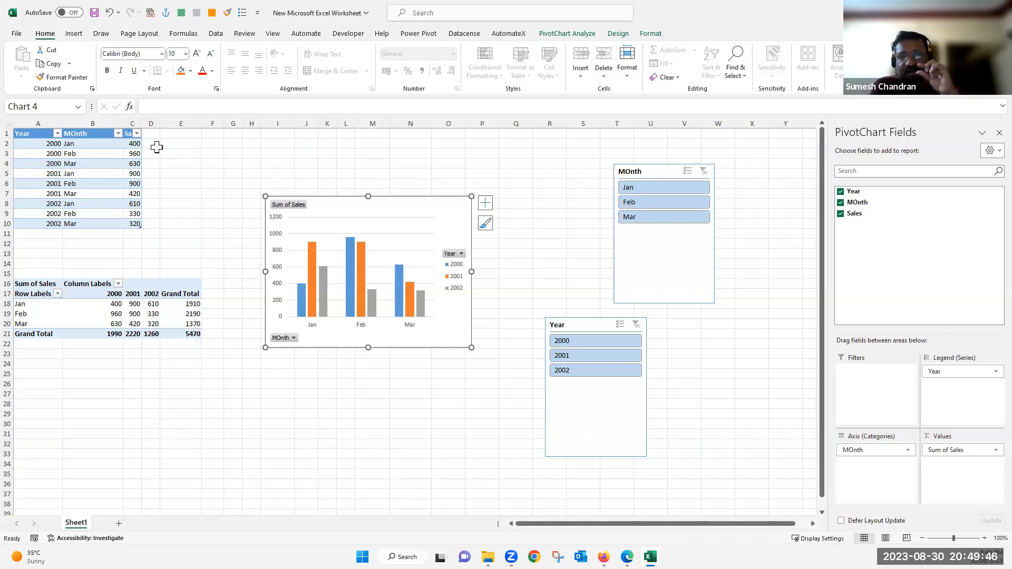
left_click(141, 125)
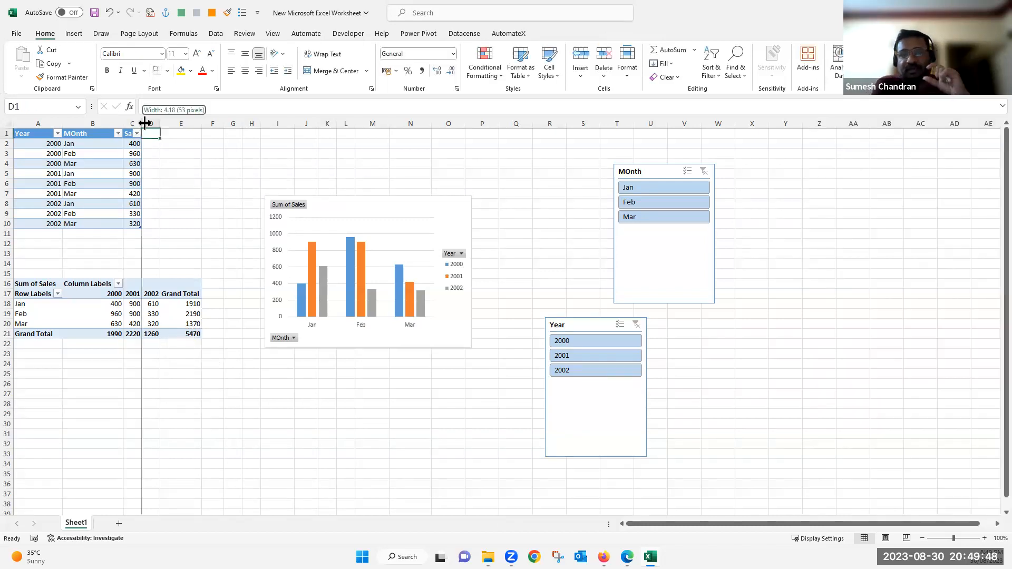
left_click_drag(141, 125, 176, 192)
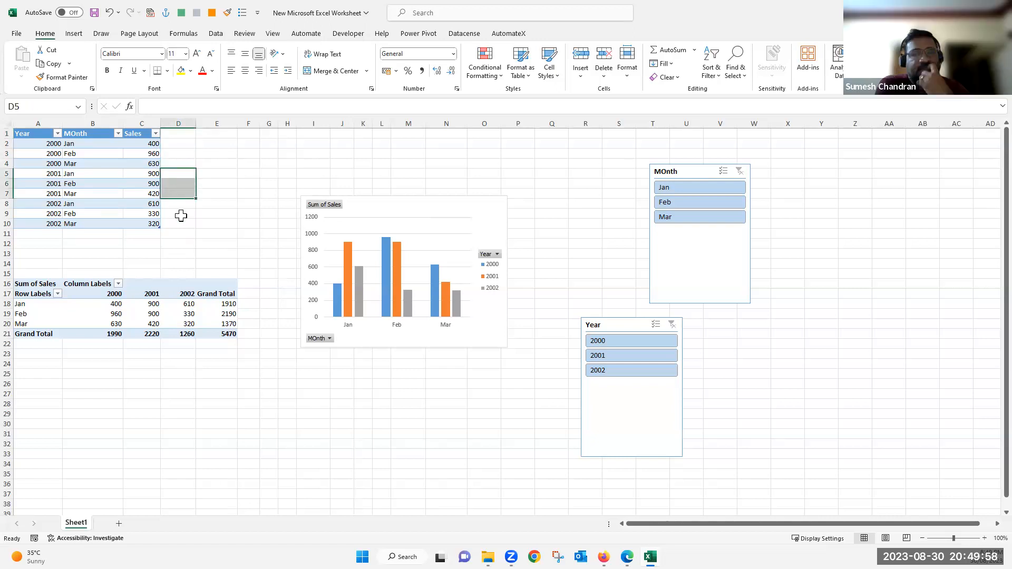
left_click_drag(178, 143, 178, 158)
left_click_drag(180, 215, 180, 216)
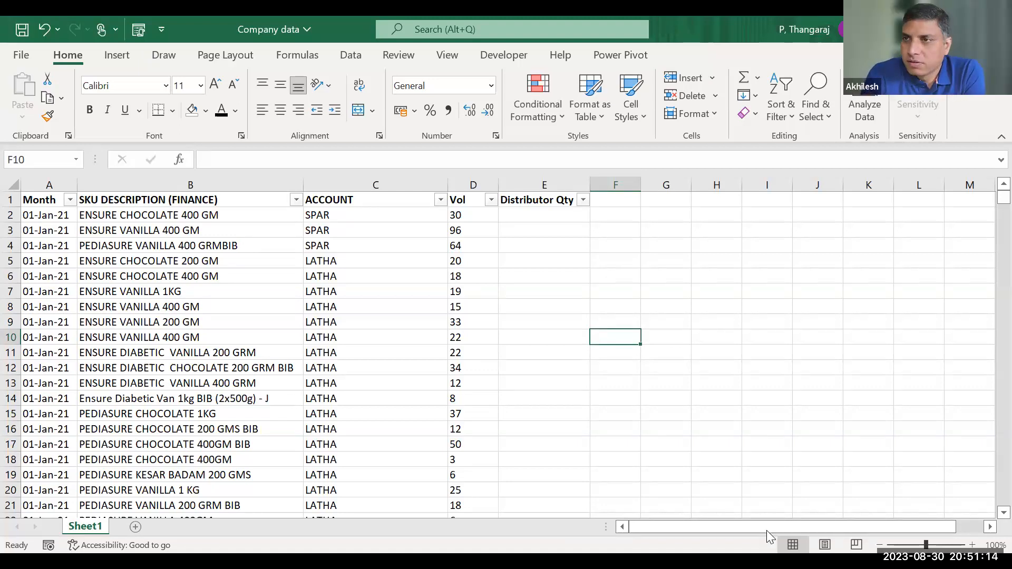
Step: View the outlet, product and quantity columns in the Distributor workbook and return to the Company data workbook
key("alt+Tab")
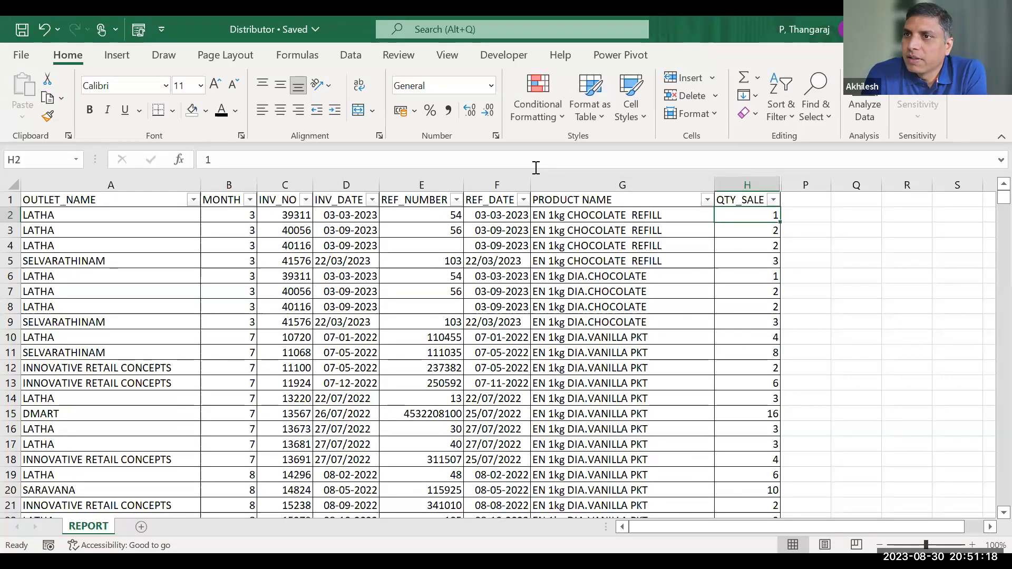
key("alt+Tab")
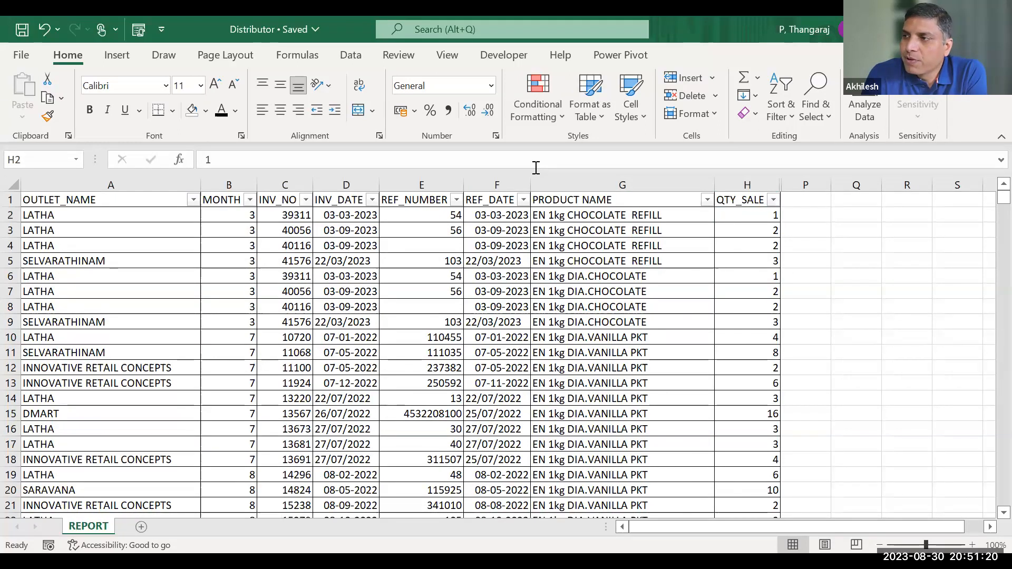
key("alt+Tab")
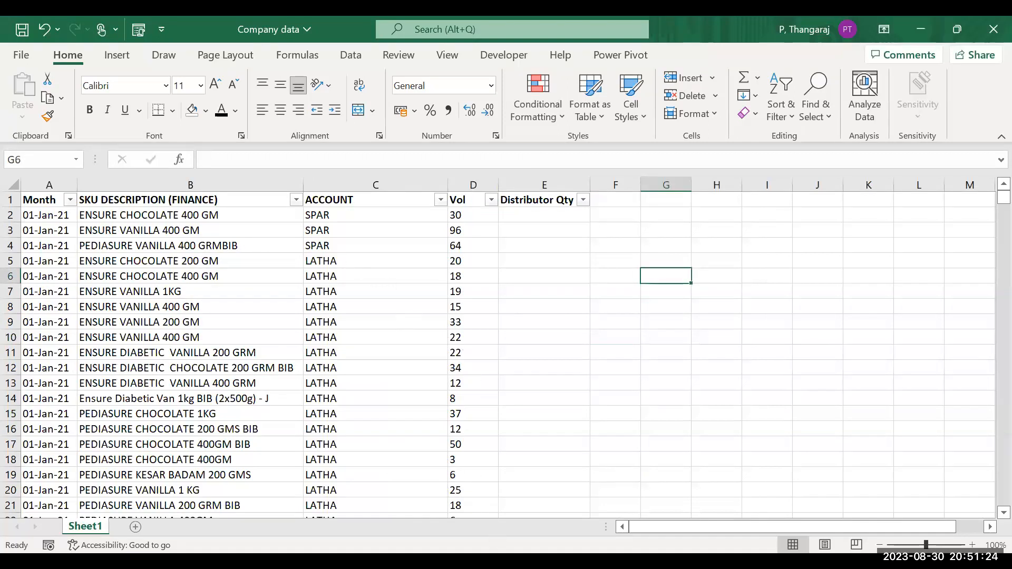
Step: Examine the product entries in the SKU DESCRIPTION (FINANCE) column of the Company data sheet
left_click(208, 216)
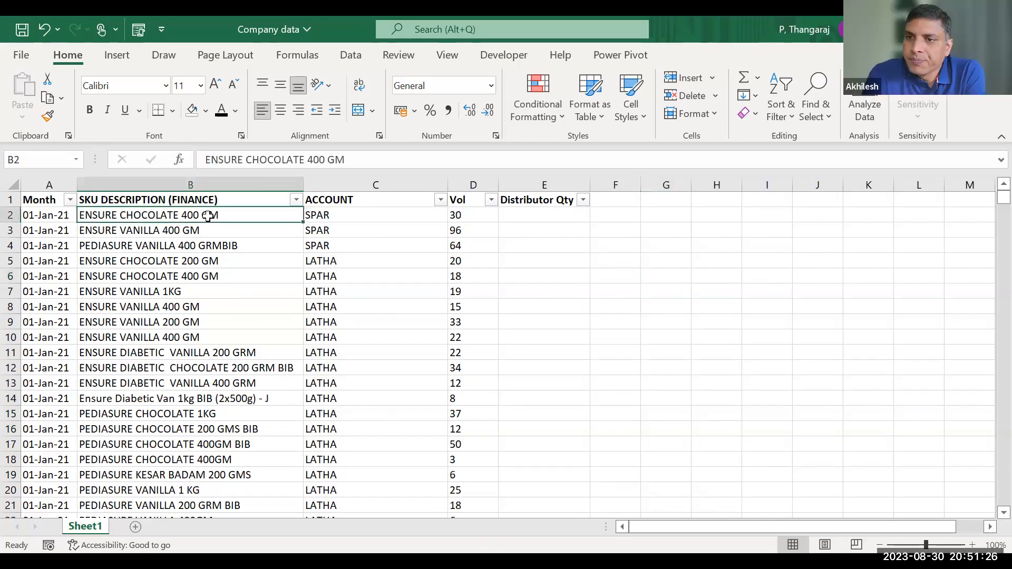
key("Down")
key("Up")
key("Left")
key("Right")
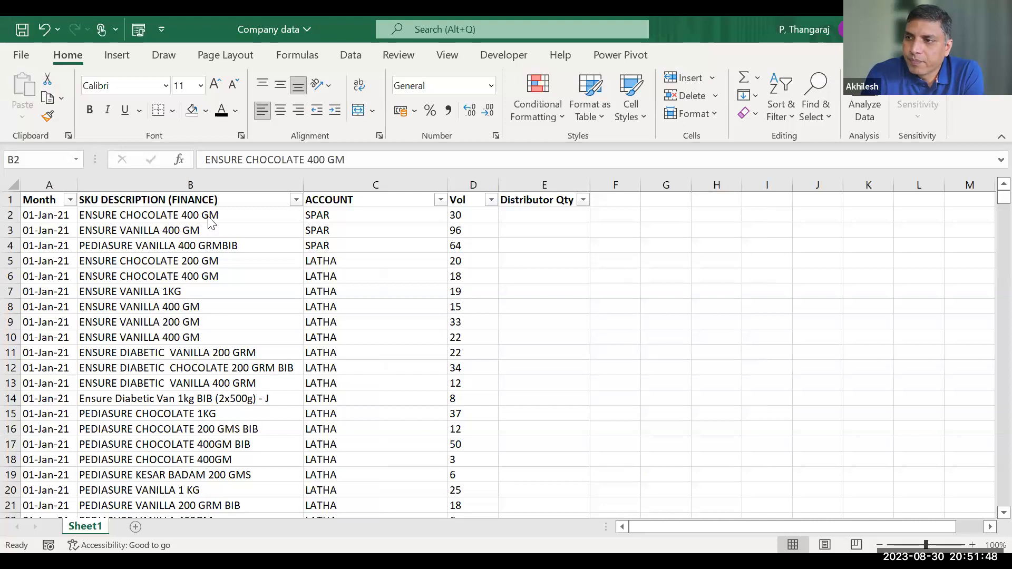
key("Down")
key("Down")
key("Down")
key("Down")
key("Down")
key("Down")
key("Down")
key("Up")
key("Up")
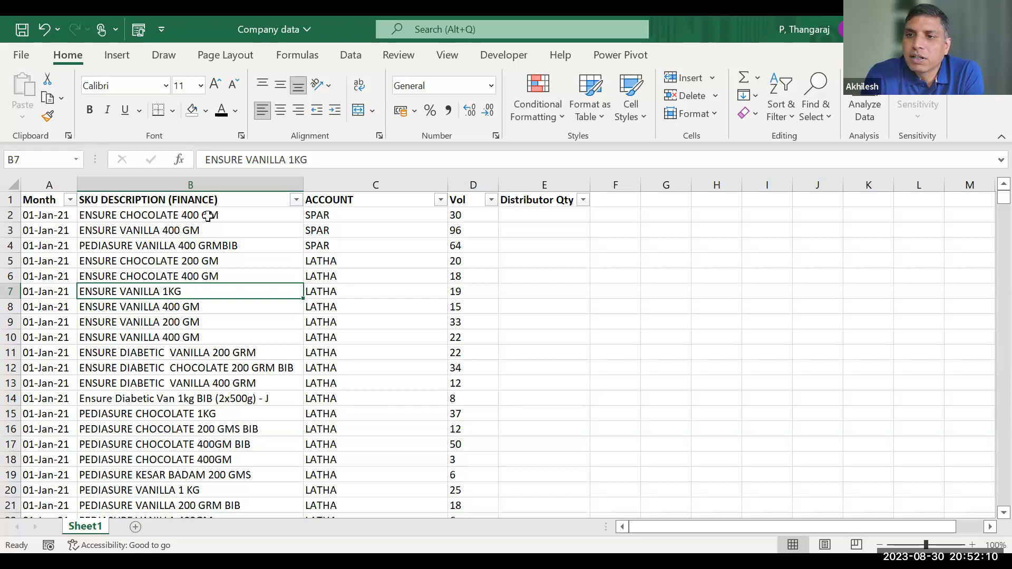
key("Down")
key("Up")
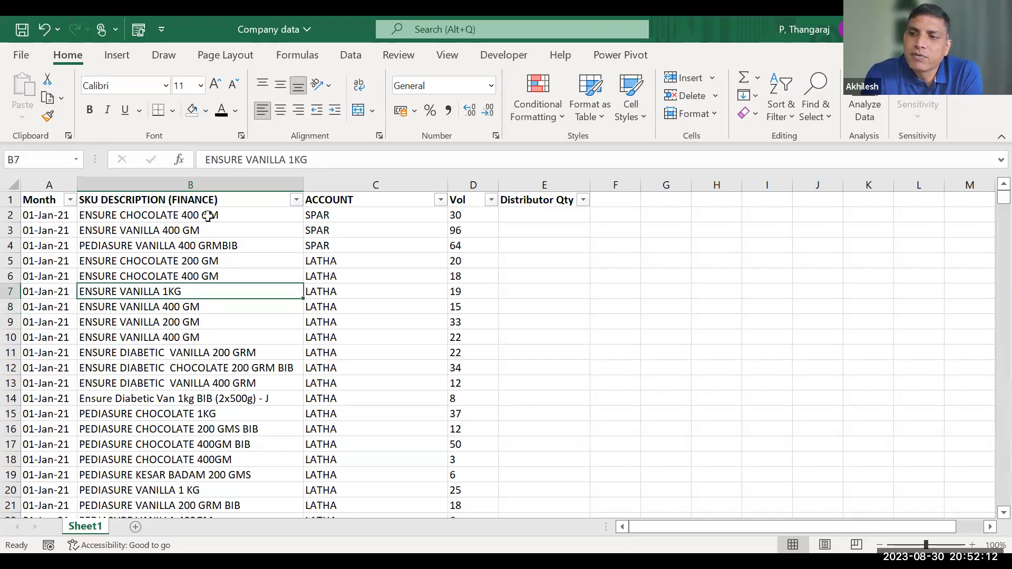
Step: Examine the month, product, account and volume of the first record in the Company data sheet
key("Up")
key("Up")
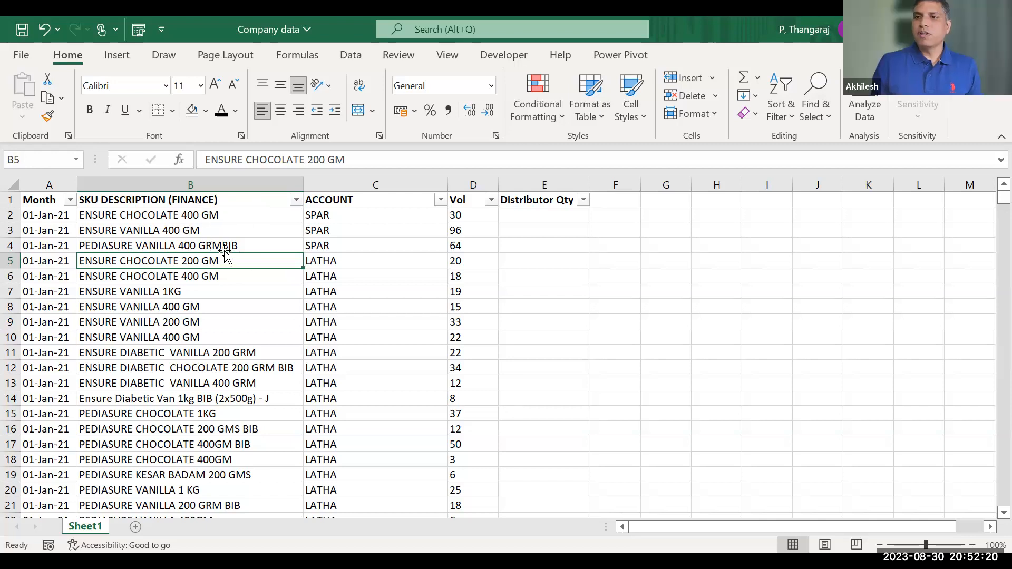
left_click(520, 304)
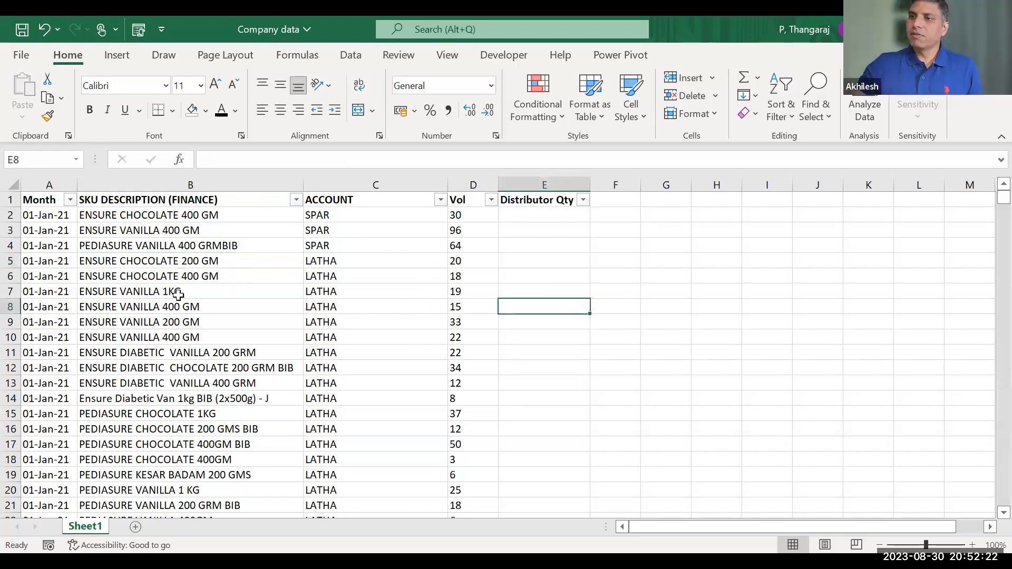
left_click(232, 260)
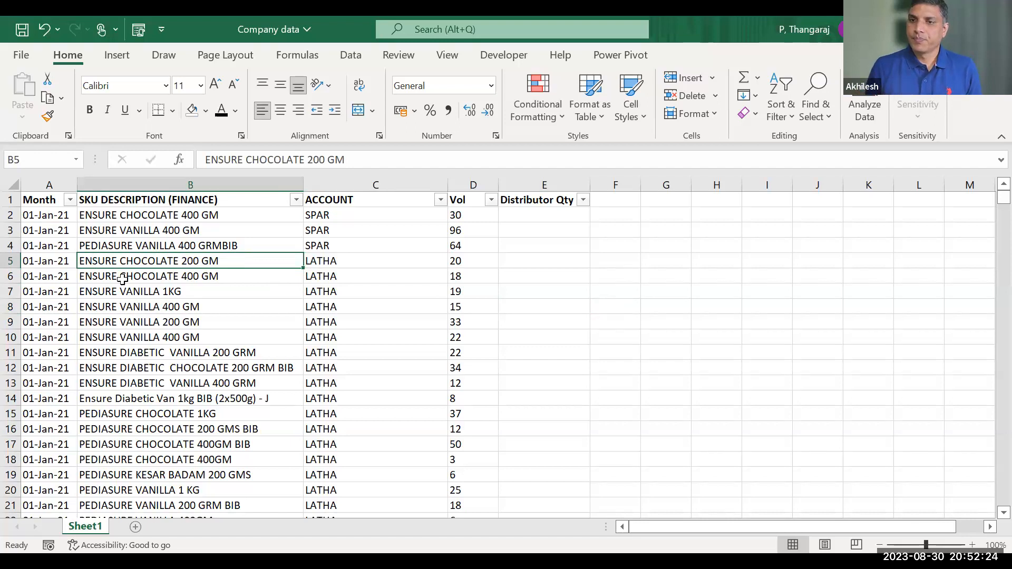
left_click(52, 216)
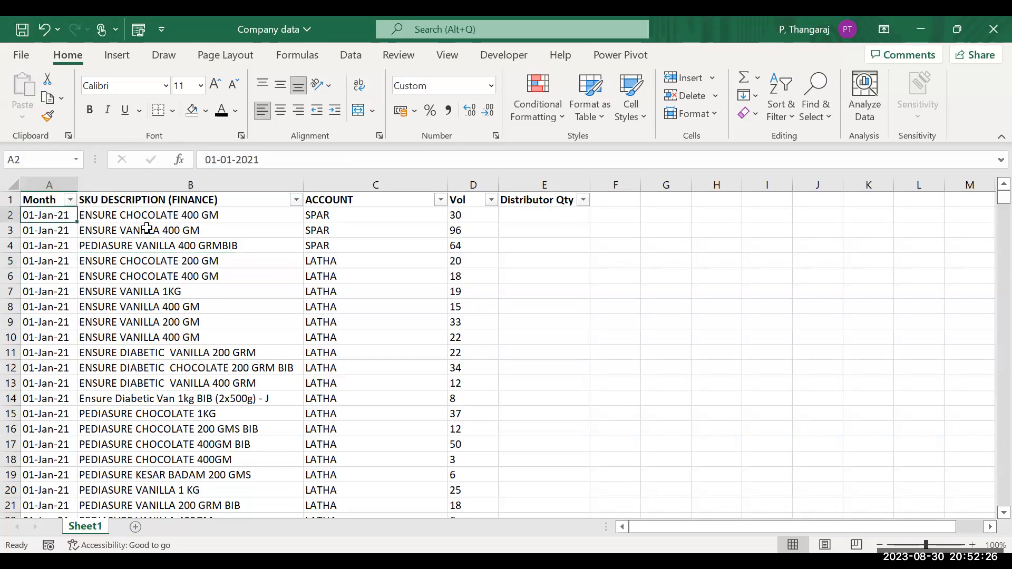
left_click(208, 217)
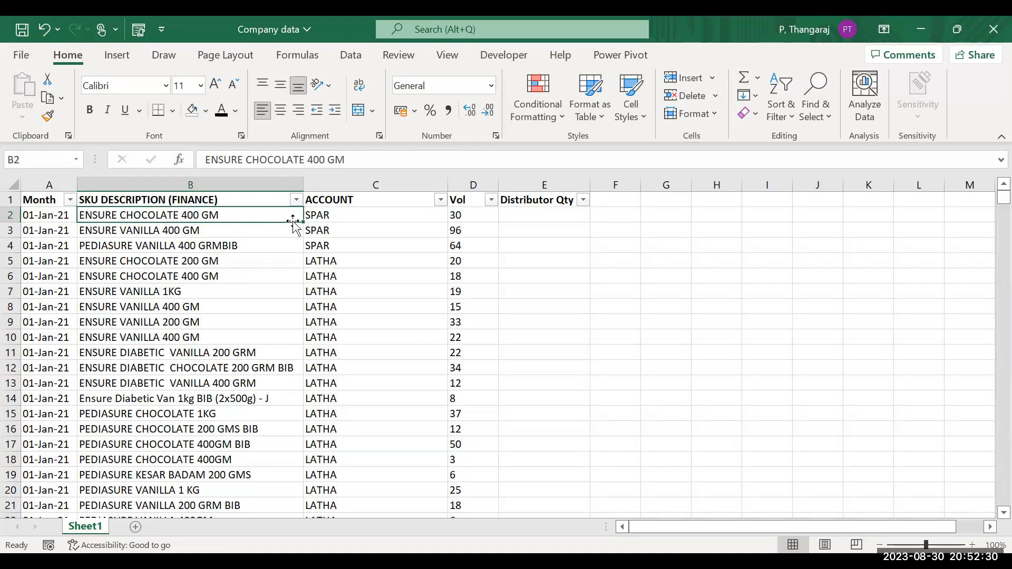
left_click(351, 217)
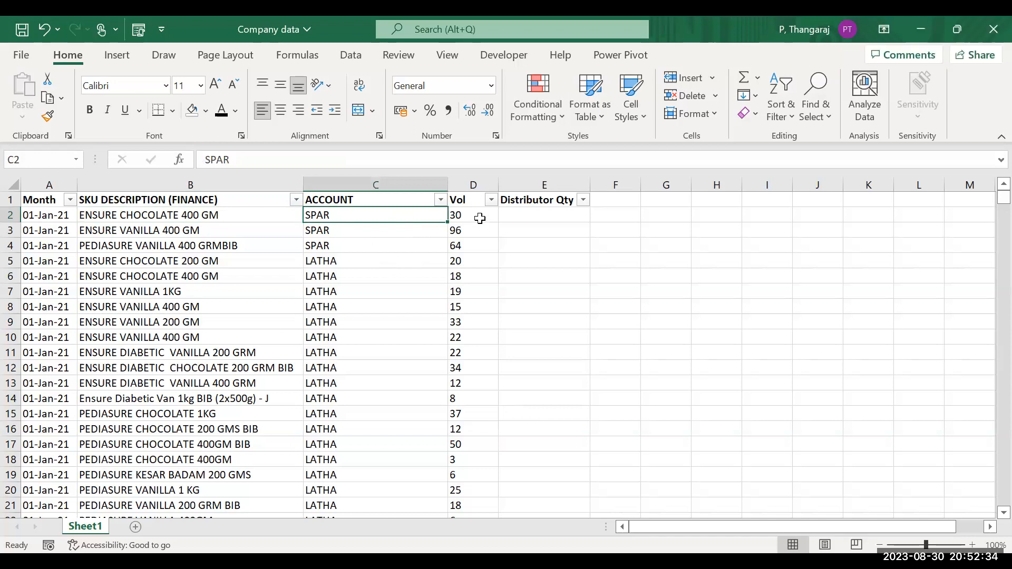
left_click(480, 218)
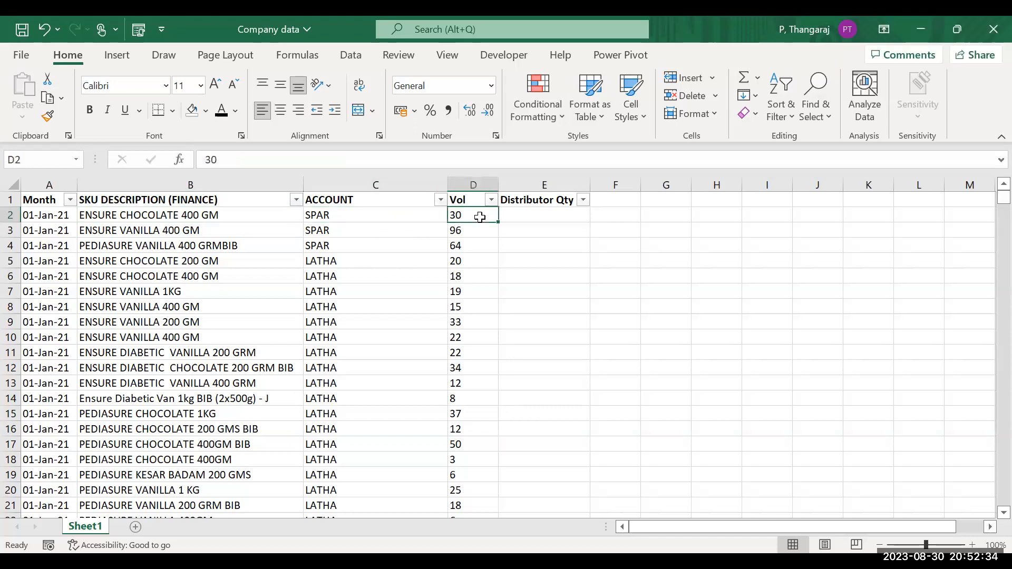
left_click(590, 505)
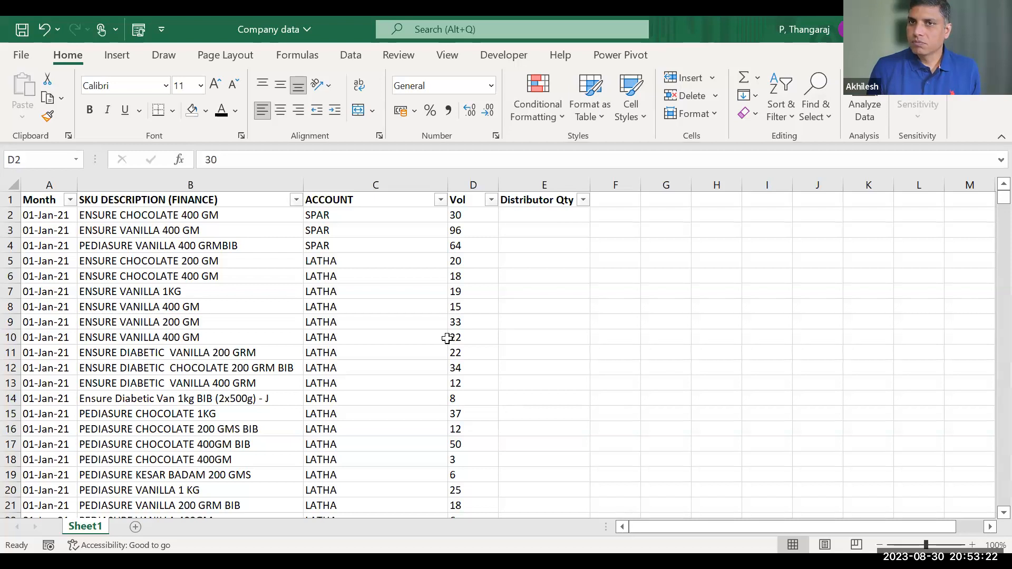
Step: Switch to the Distributor workbook and filter PRODUCT NAME to only EN400g CHOCOLATE REFILL
key("alt+Tab")
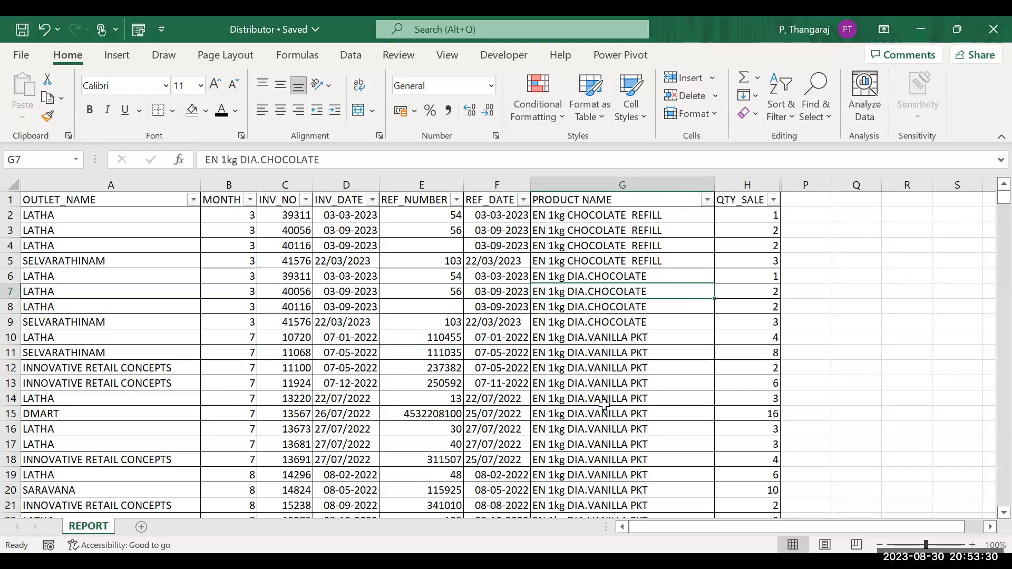
left_click(708, 201)
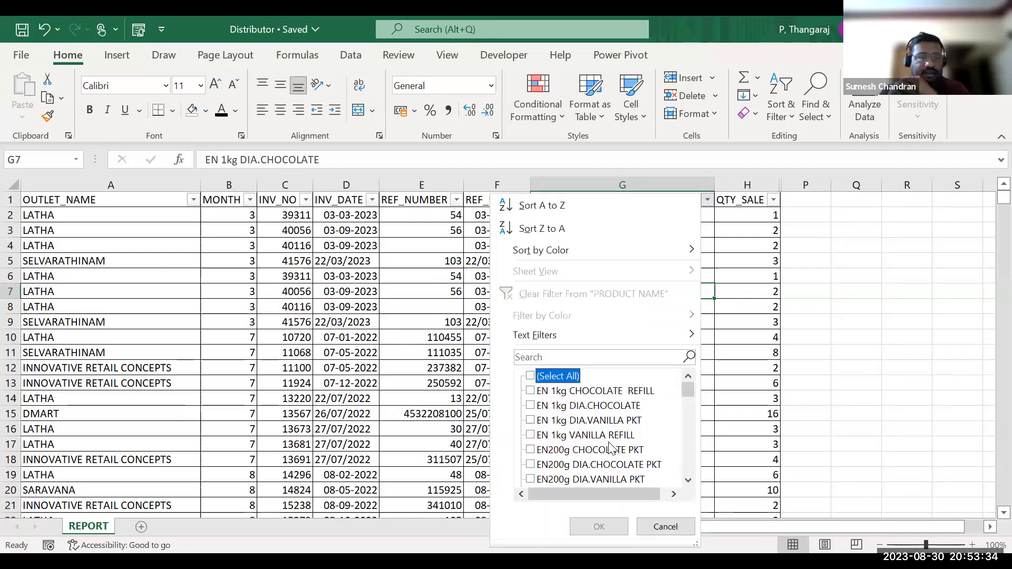
left_click(689, 481)
left_click(689, 481)
left_click(689, 481)
left_click(688, 481)
left_click(689, 480)
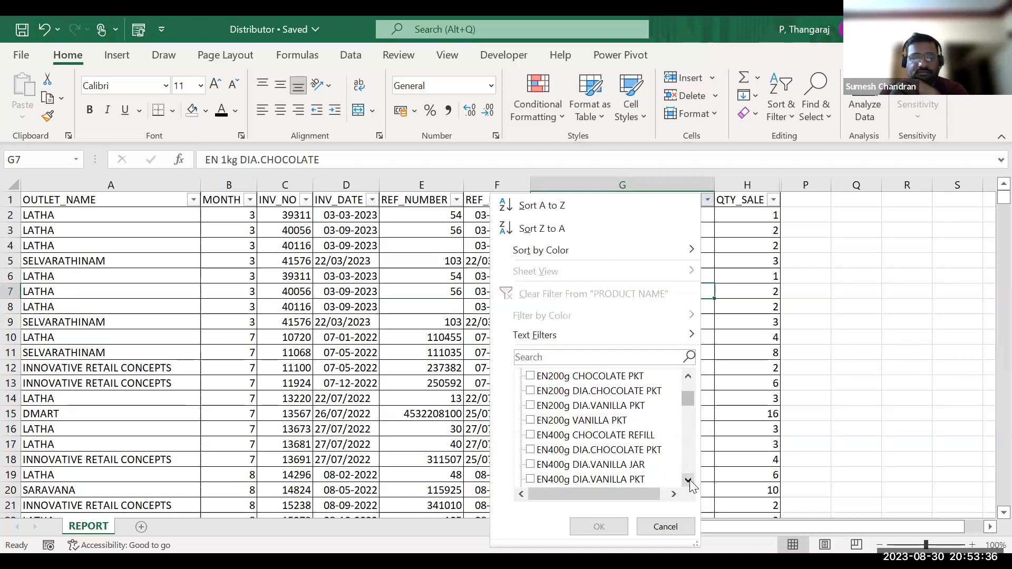
left_click(586, 436)
left_click_drag(613, 523, 202, 214)
key("Return")
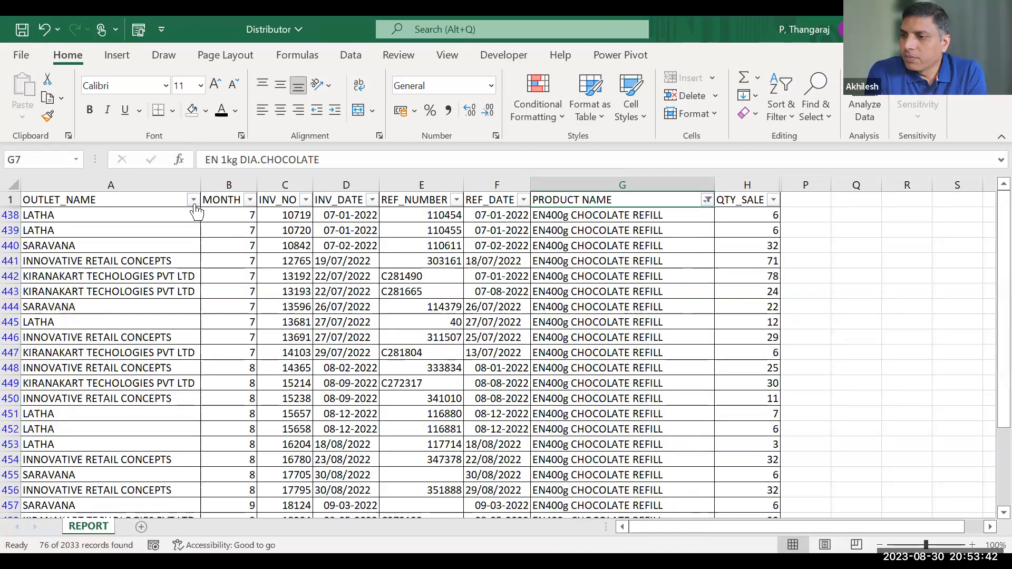
Step: Filter OUTLET_NAME to only BIG BASKET and select the product name in the remaining record
left_click(193, 199)
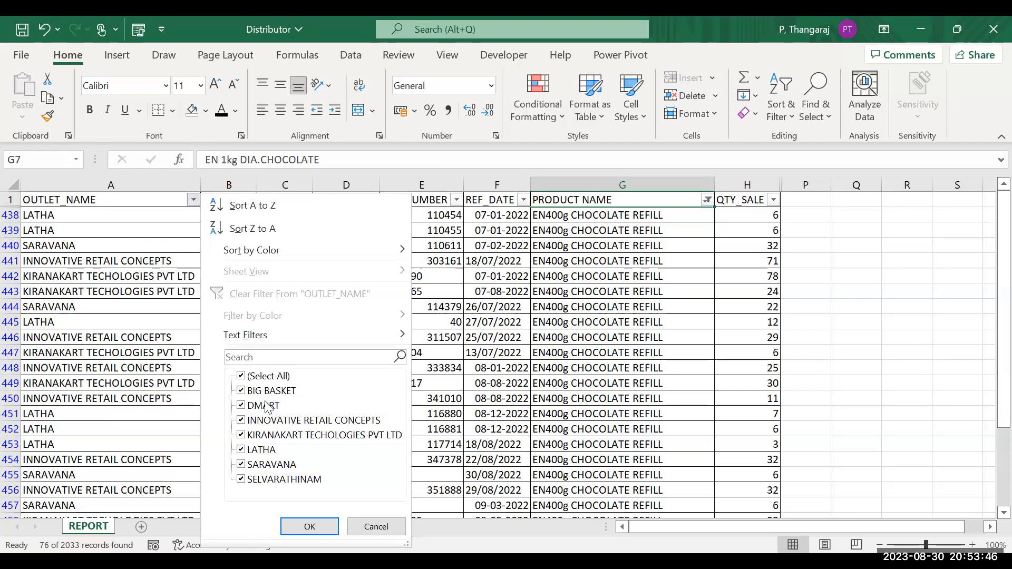
left_click(261, 378)
left_click(261, 389)
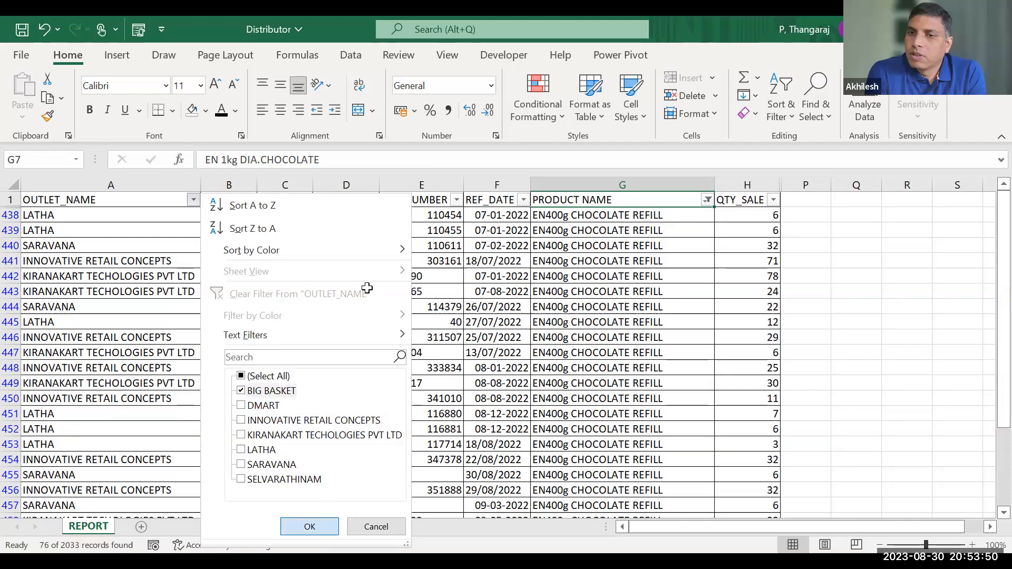
left_click(616, 218)
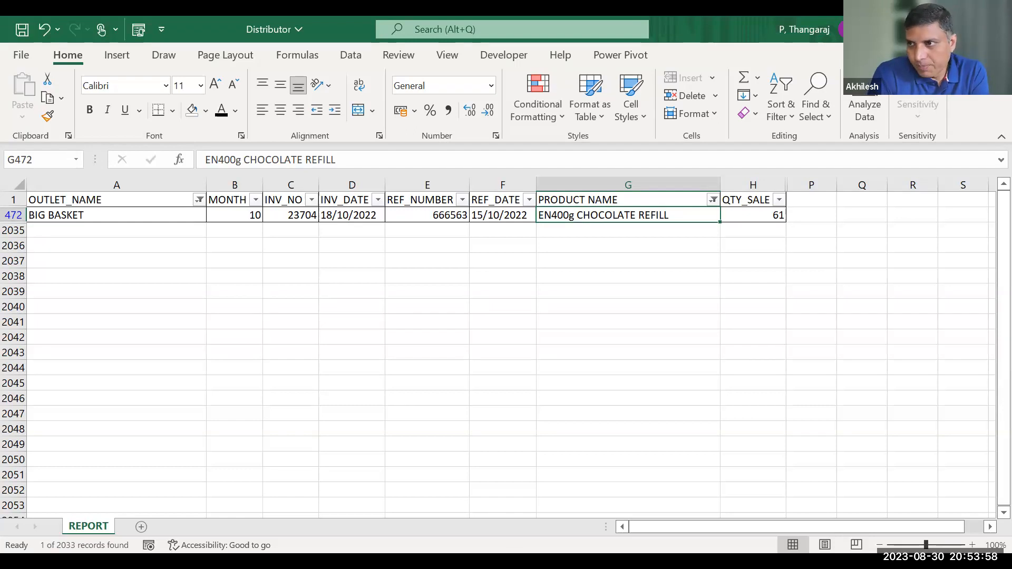
key("alt+Tab")
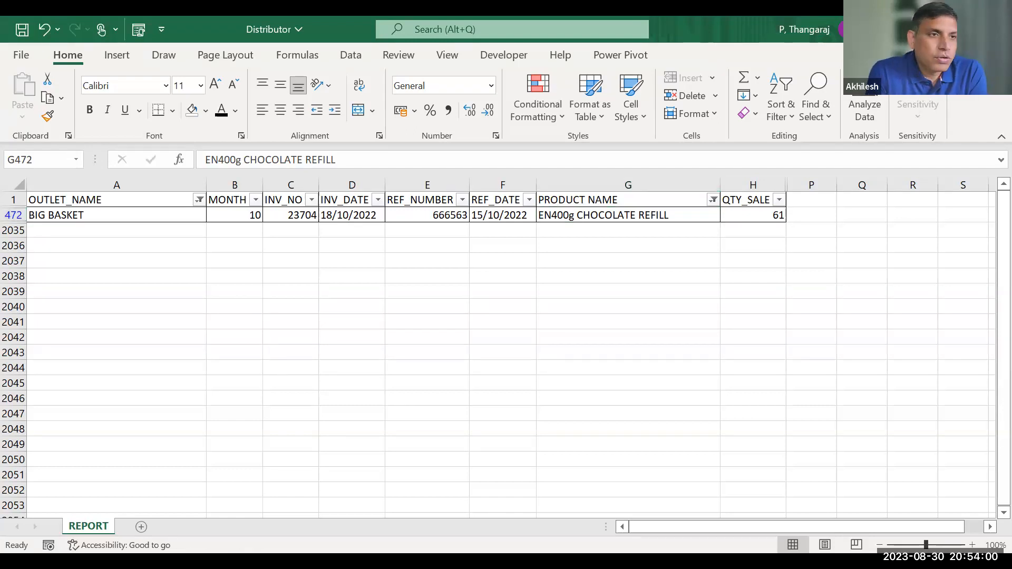
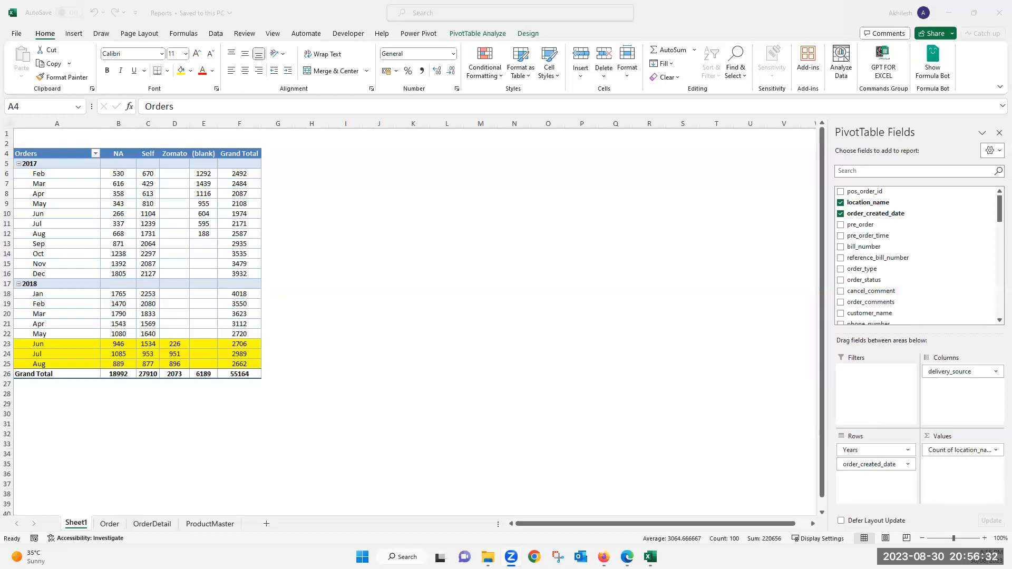
Step: Open the ProductMaster sheet of the Reports workbook and hide the Product column
left_click(206, 529)
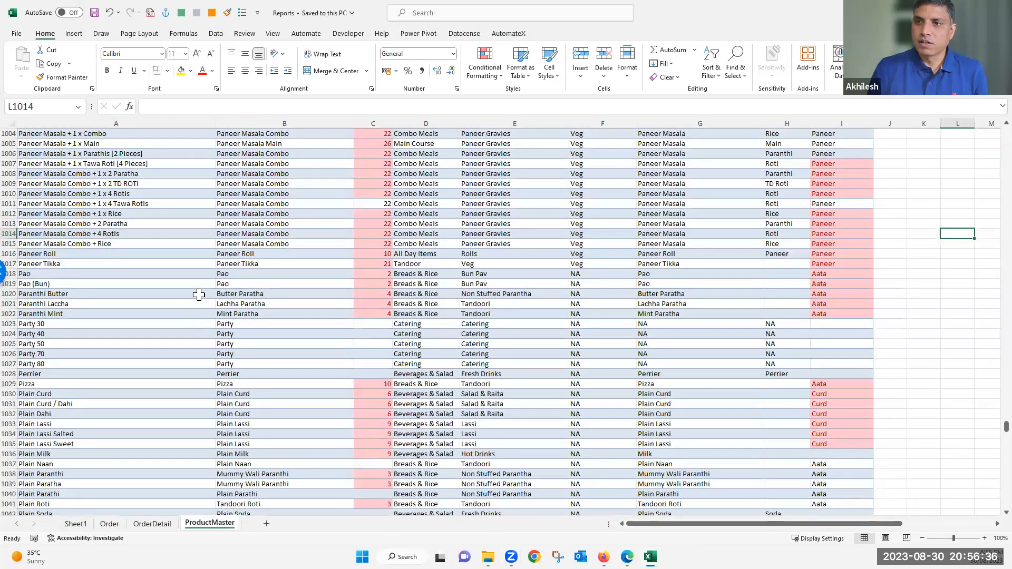
scroll(211, 296, "up", 7)
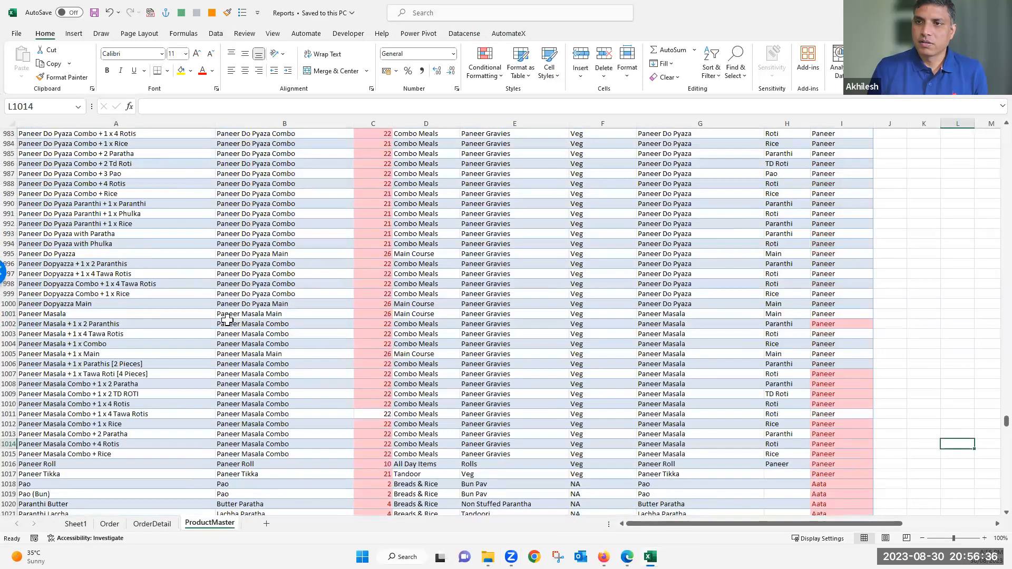
left_click(282, 121)
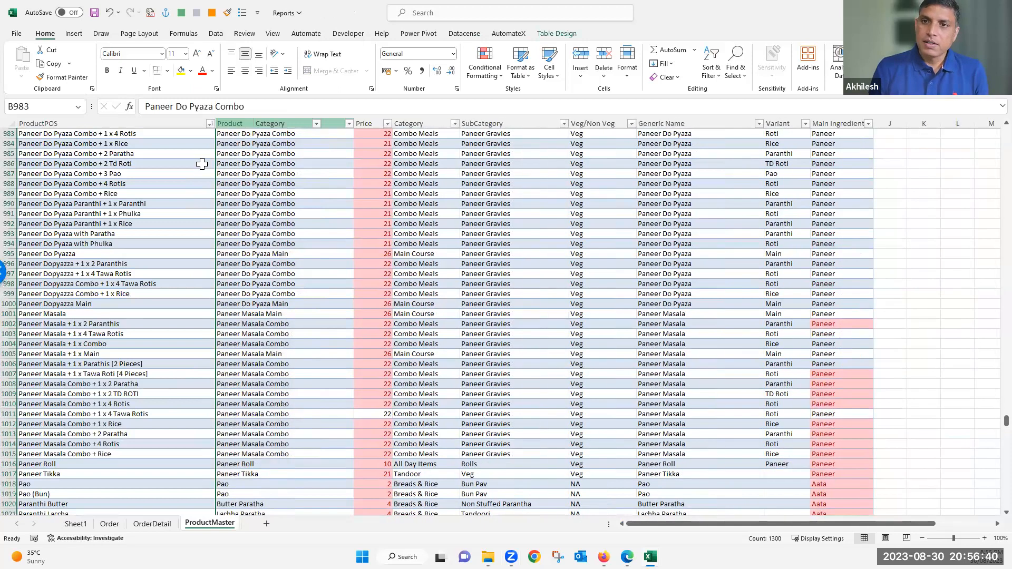
key("ctrl+minus")
left_click(79, 163)
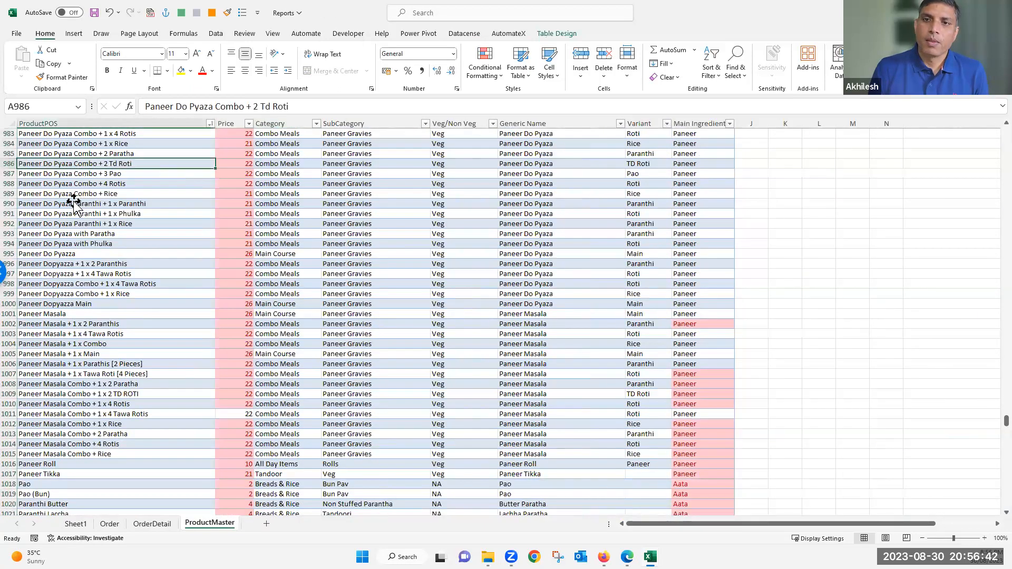
Step: Examine the different Paneer Do Pyaza name variants in the ProductPOS column, from row 979 down to row 995
scroll(71, 199, "up", 3)
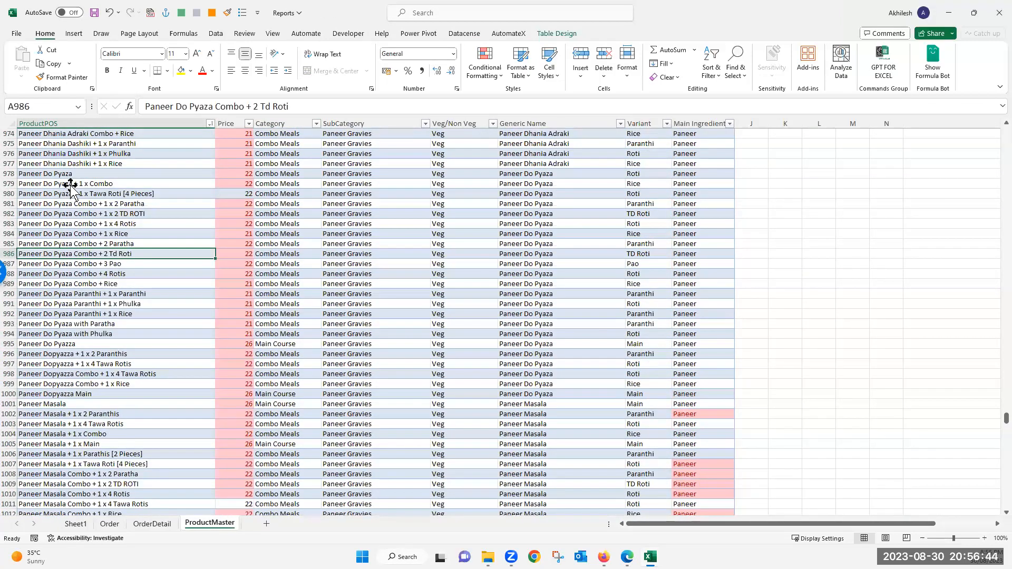
left_click(69, 184)
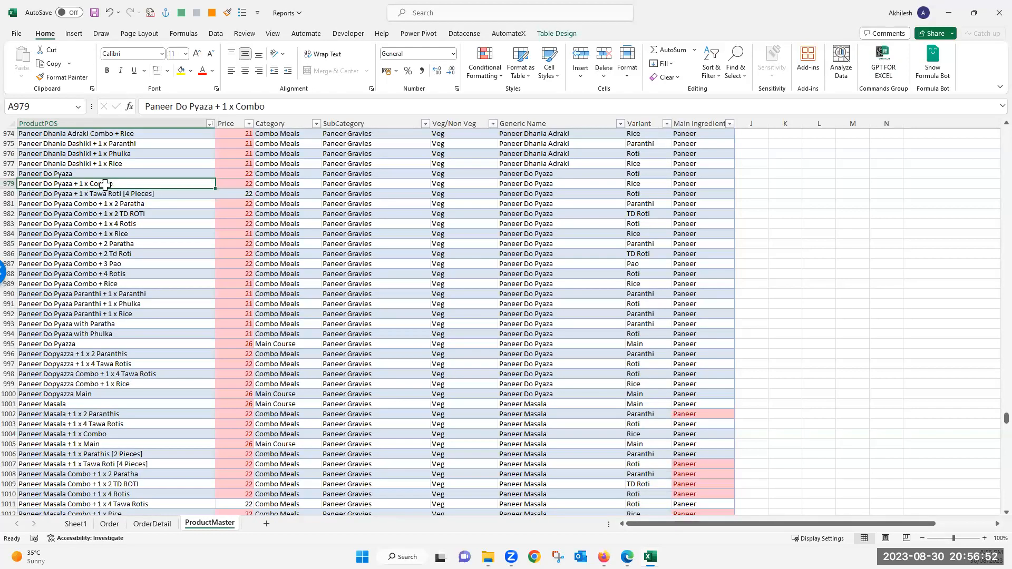
left_click(36, 196)
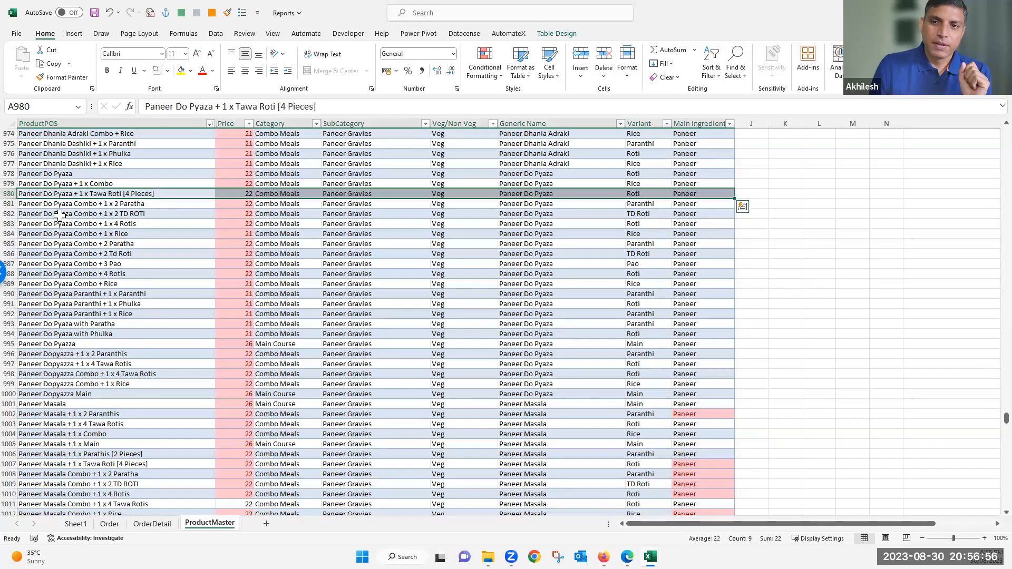
left_click(139, 206)
left_click(138, 216)
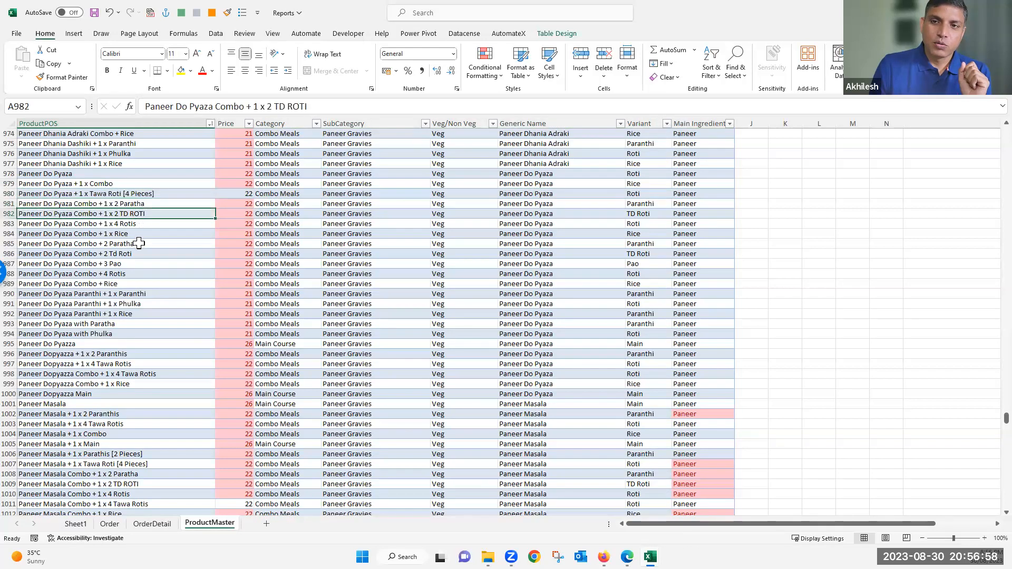
left_click(135, 224)
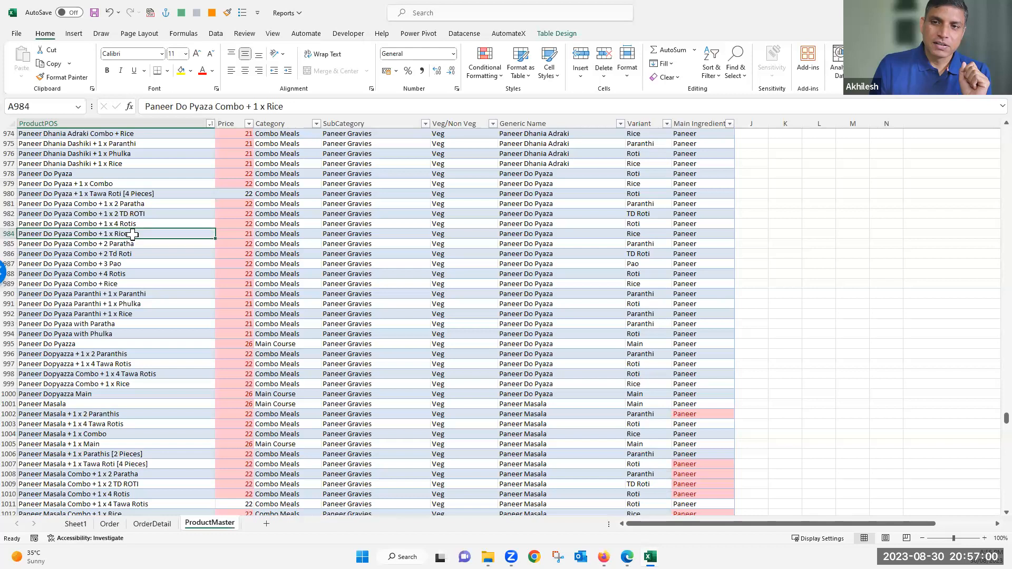
left_click_drag(128, 194, 122, 345)
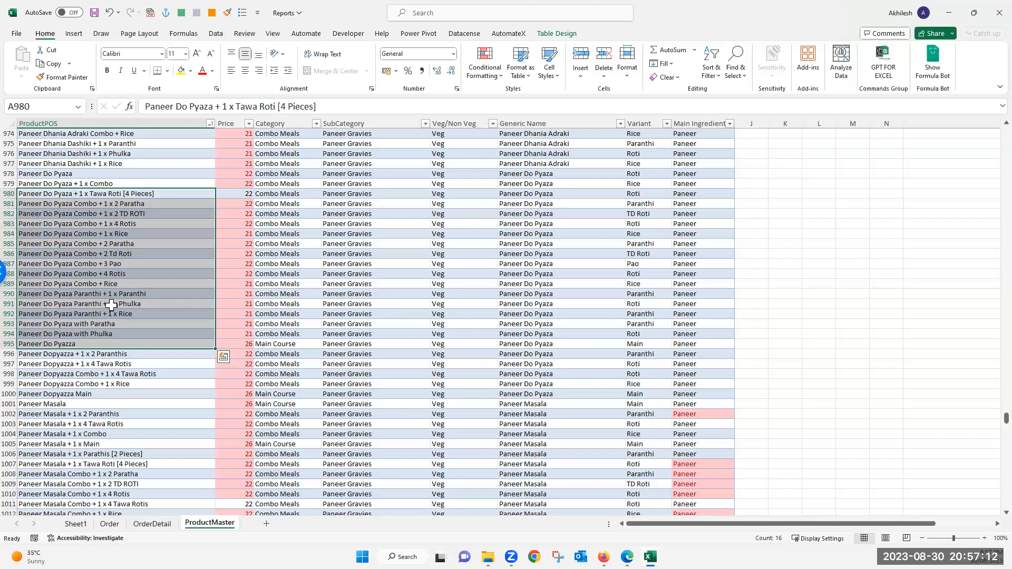
left_click_drag(140, 193, 141, 335)
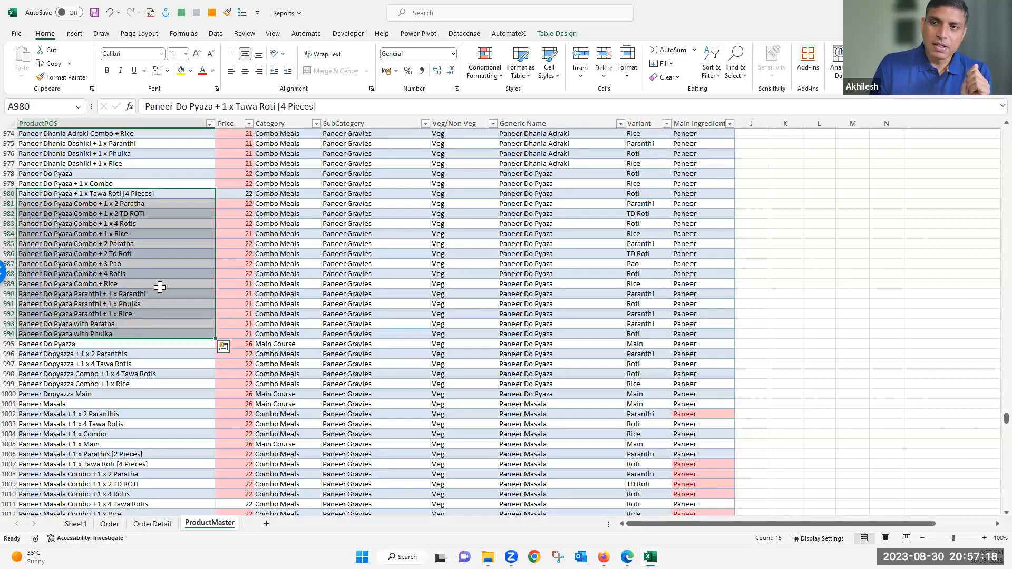
Step: Try to unhide the Product column with only the Price column selected
left_click(227, 122)
left_click(212, 124)
right_click(230, 125)
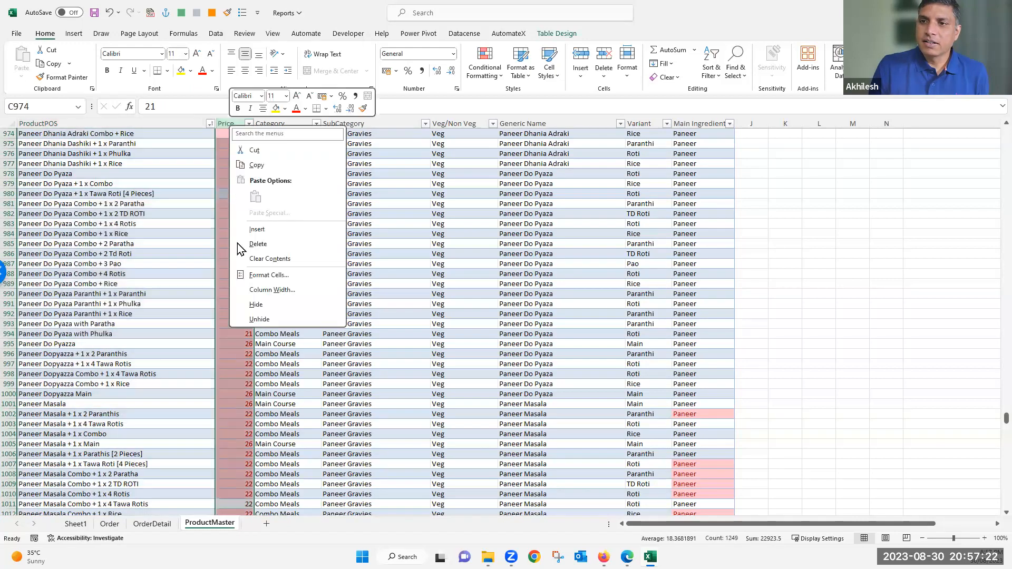
left_click(261, 319)
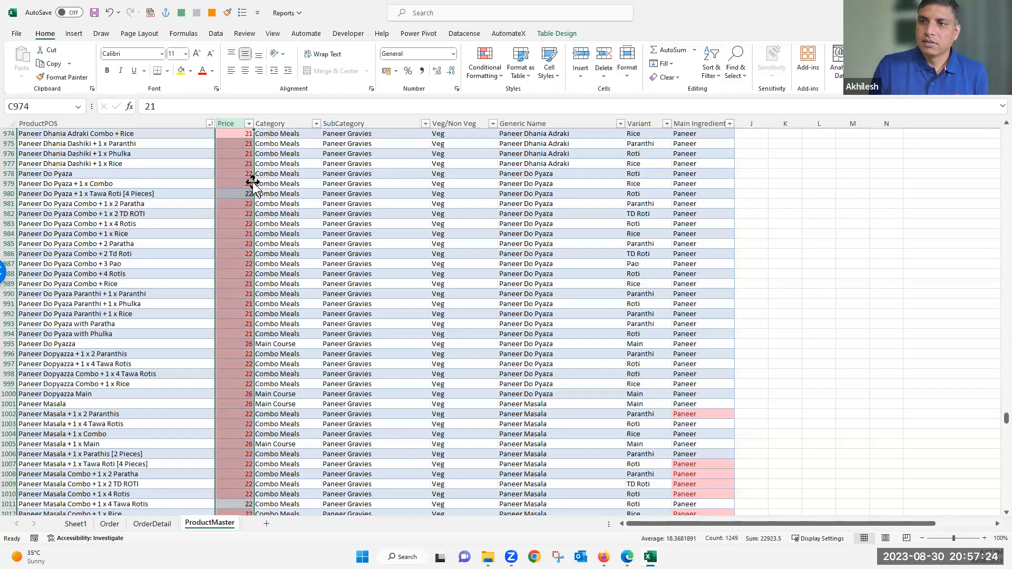
left_click(358, 204)
left_click(809, 222)
Step: Unhide the Product column by selecting the ProductPOS and Price columns on both sides of it
left_click(226, 124)
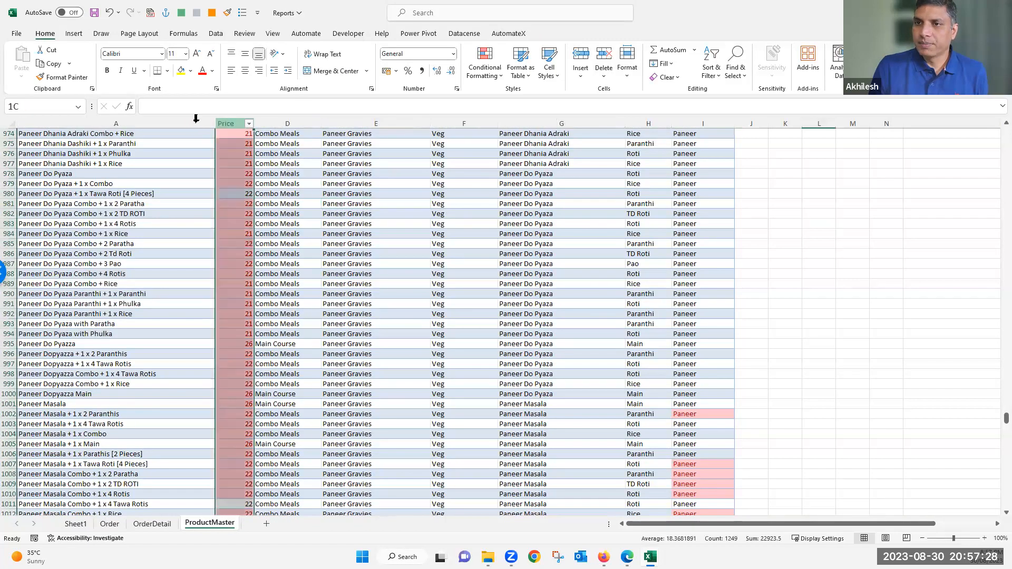
left_click(198, 122, "shift")
right_click(227, 123)
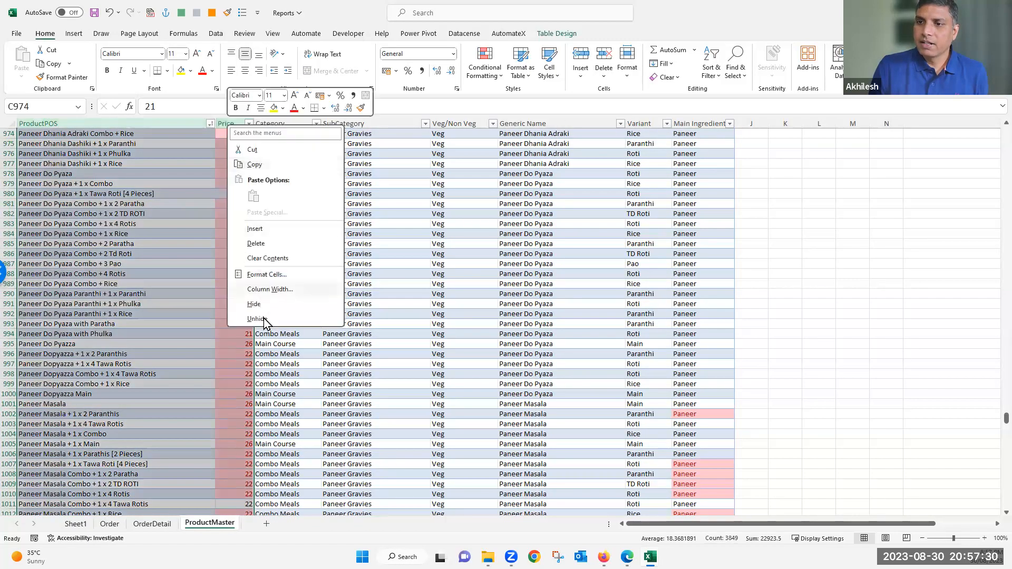
left_click(261, 319)
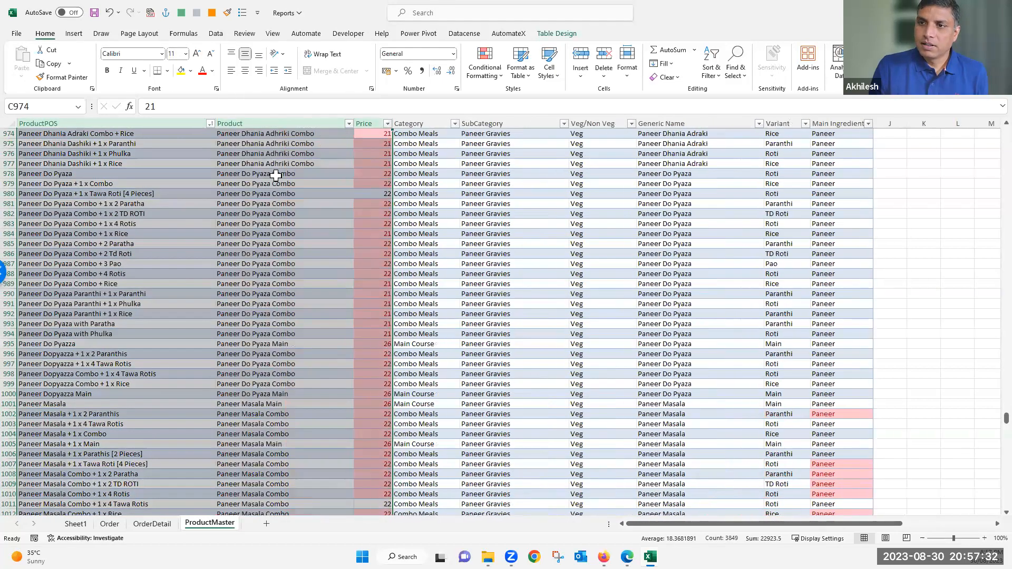
Step: Compare the standardized Paneer Do Pyaza Combo entries in the Product column, rows 978 to 994, with their ProductPOS names
left_click(277, 144)
left_click_drag(277, 174, 273, 334)
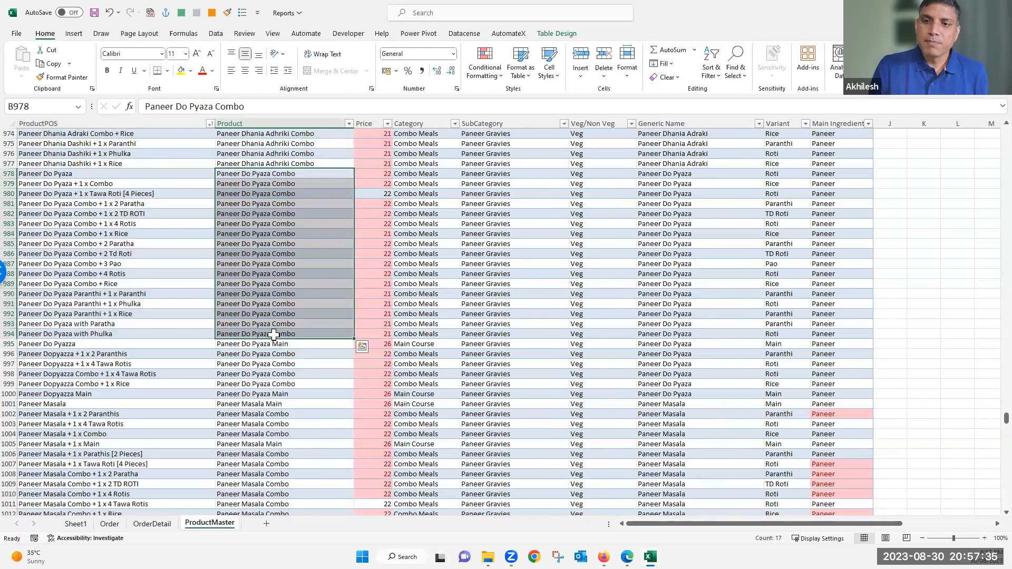
left_click(117, 203)
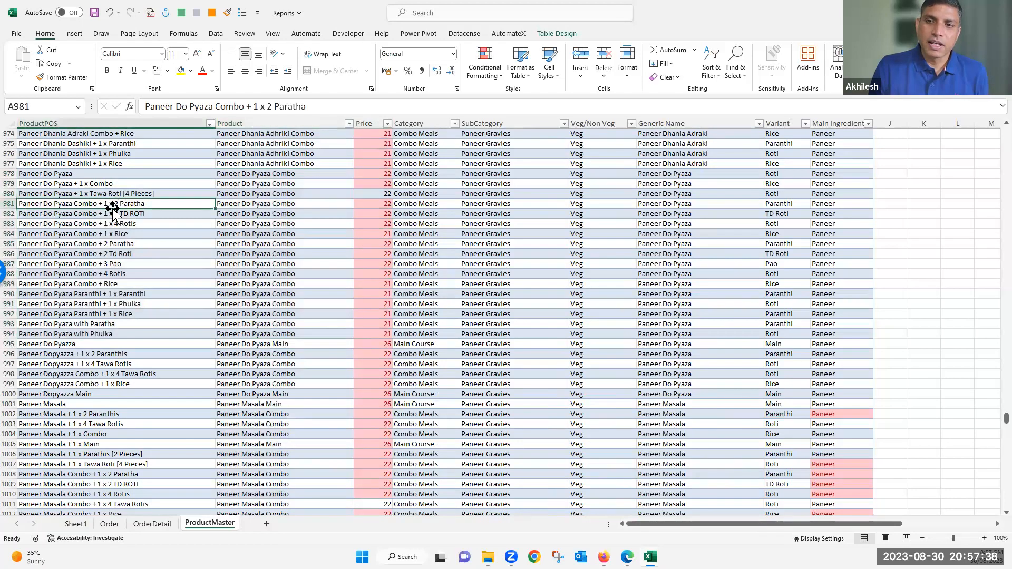
Step: Match the Paneer Do Pyaza name variants in ProductPOS, rows 977 to 996, to their single standardized Product name
left_click(248, 205)
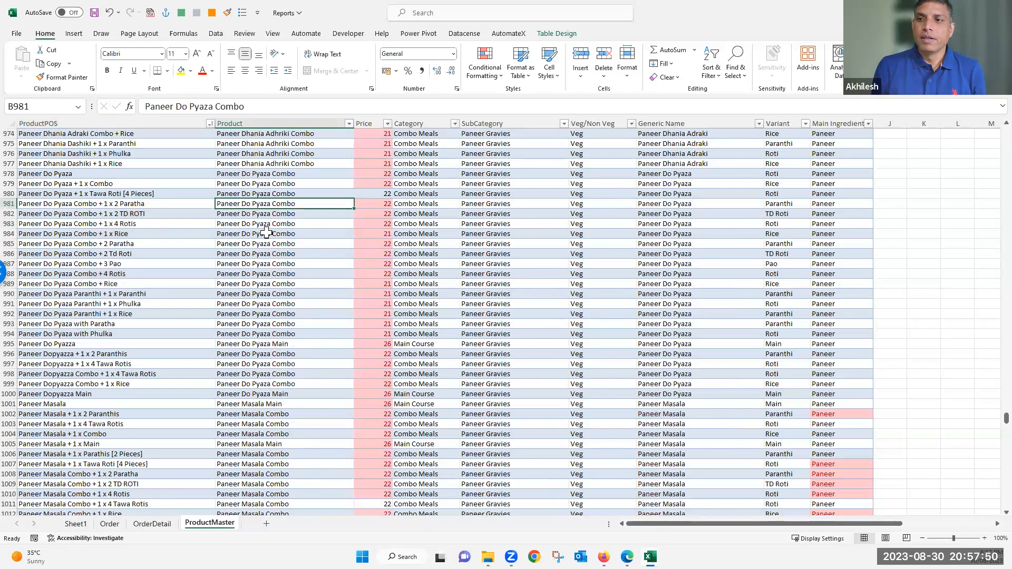
key("Left")
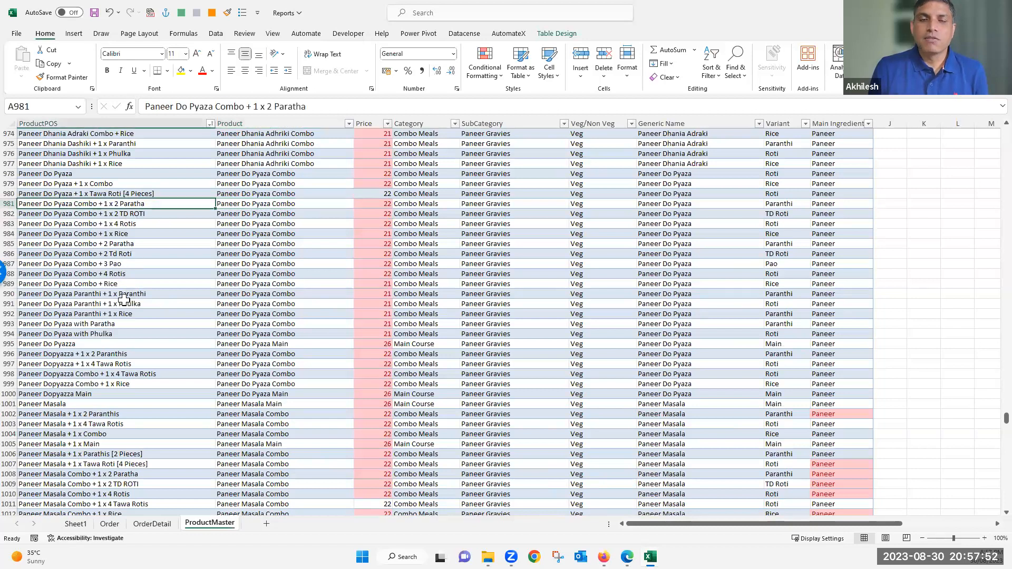
left_click(289, 206)
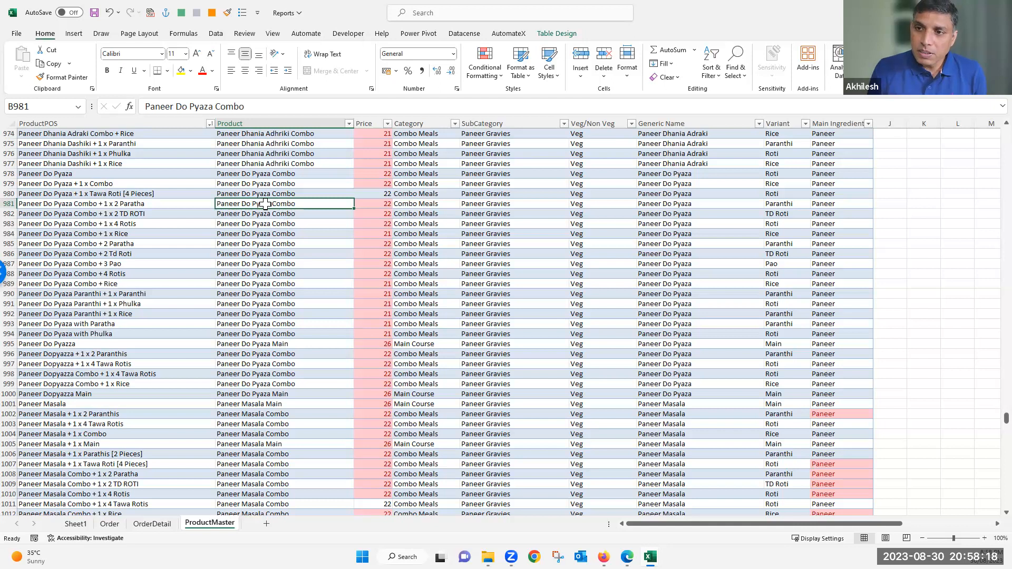
key("Left")
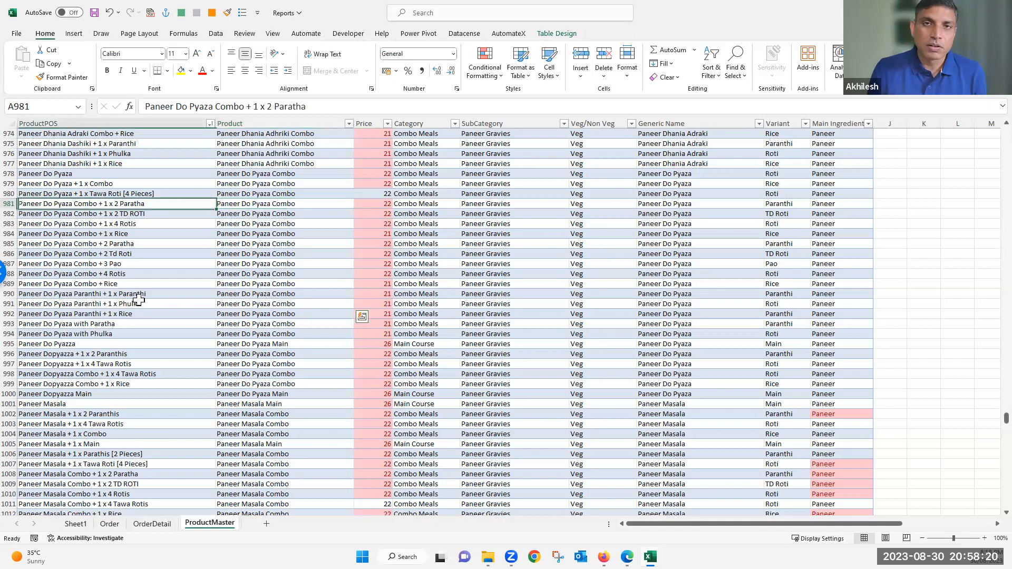
left_click(139, 299, "shift")
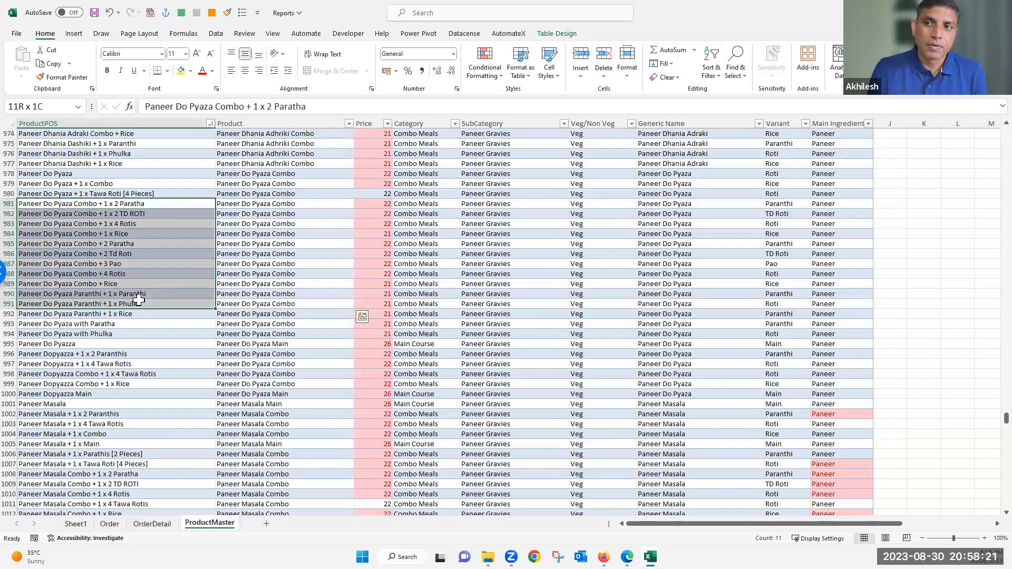
left_click(278, 232)
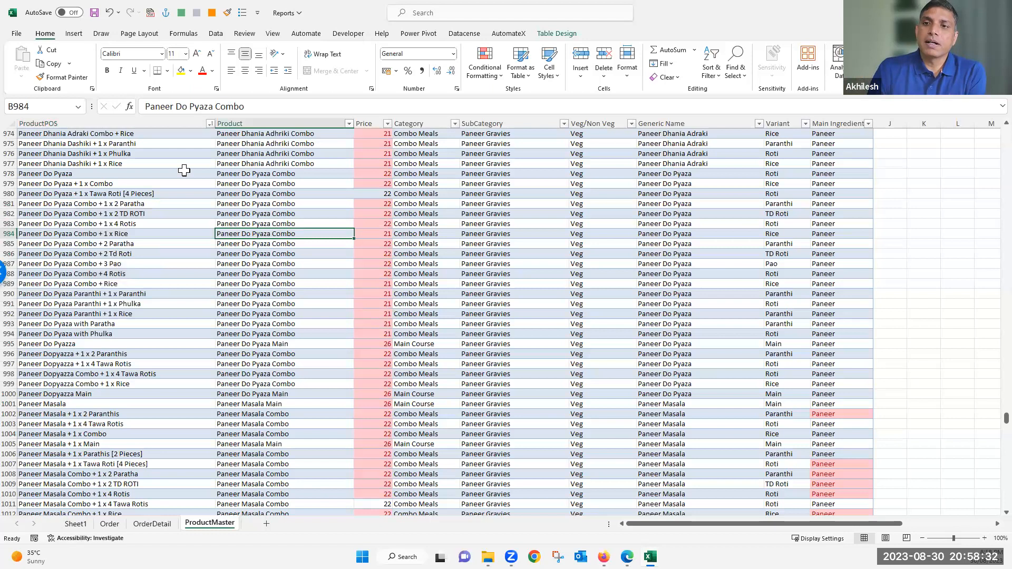
left_click_drag(179, 164, 258, 353)
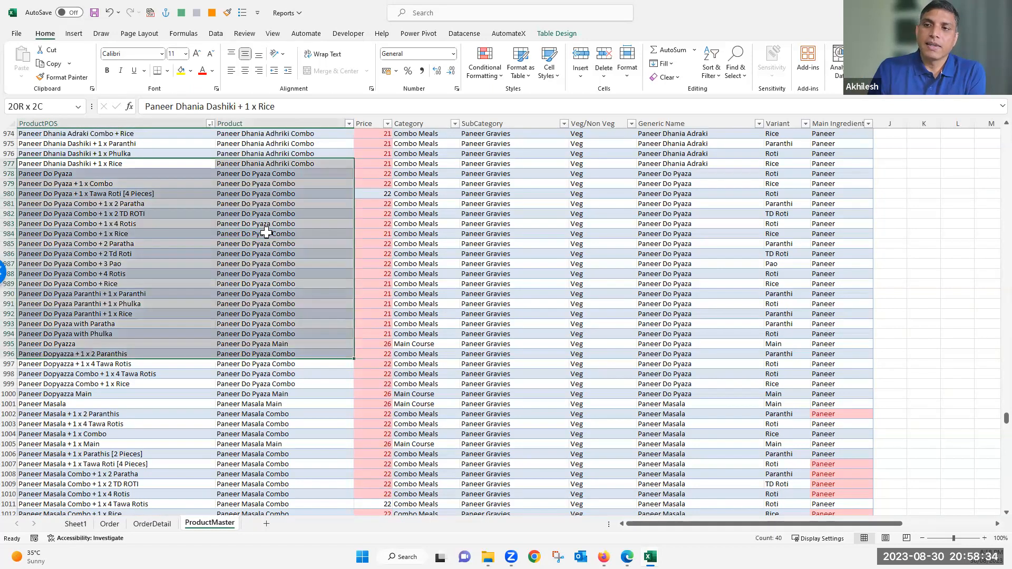
left_click(273, 174)
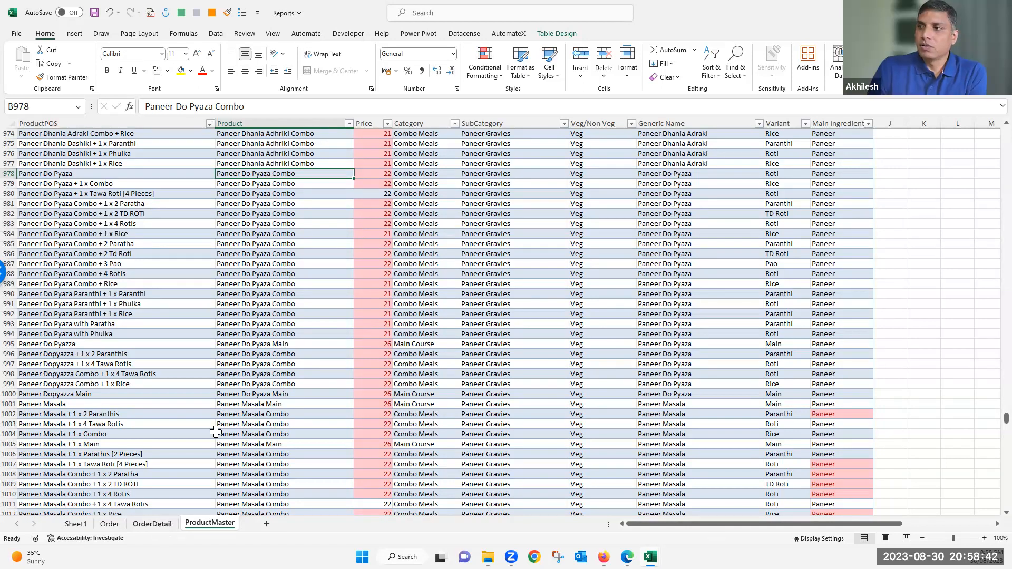
Step: Examine the product_name column and the quantity, price and category columns beside it in the OrderDetail sheet
left_click(160, 529)
left_click(620, 166)
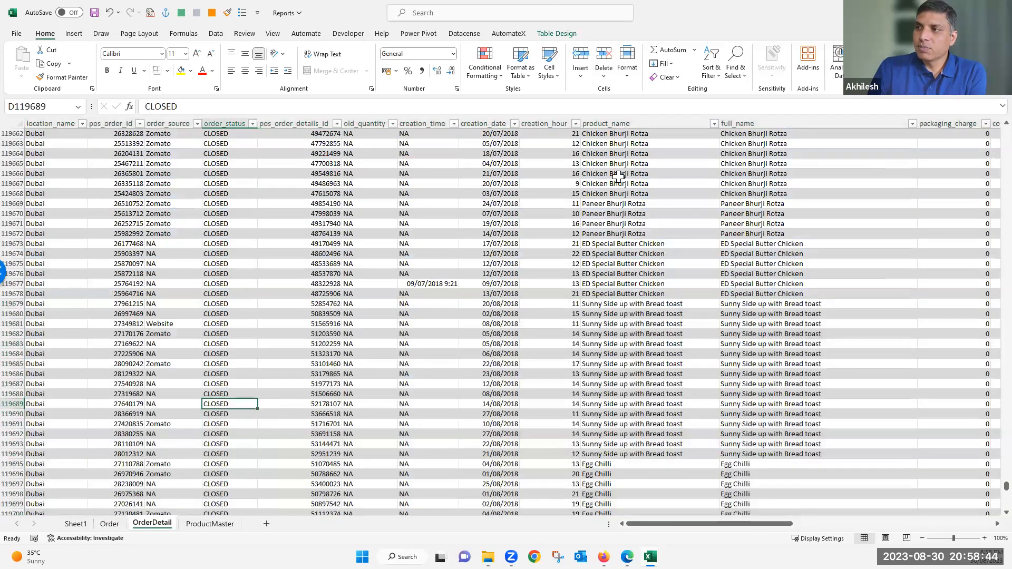
key("Down")
key("Down")
key("Down")
key("Down")
key("Down")
key("Down")
key("Down")
key("Down")
key("Down")
key("Down")
key("Down")
key("Down")
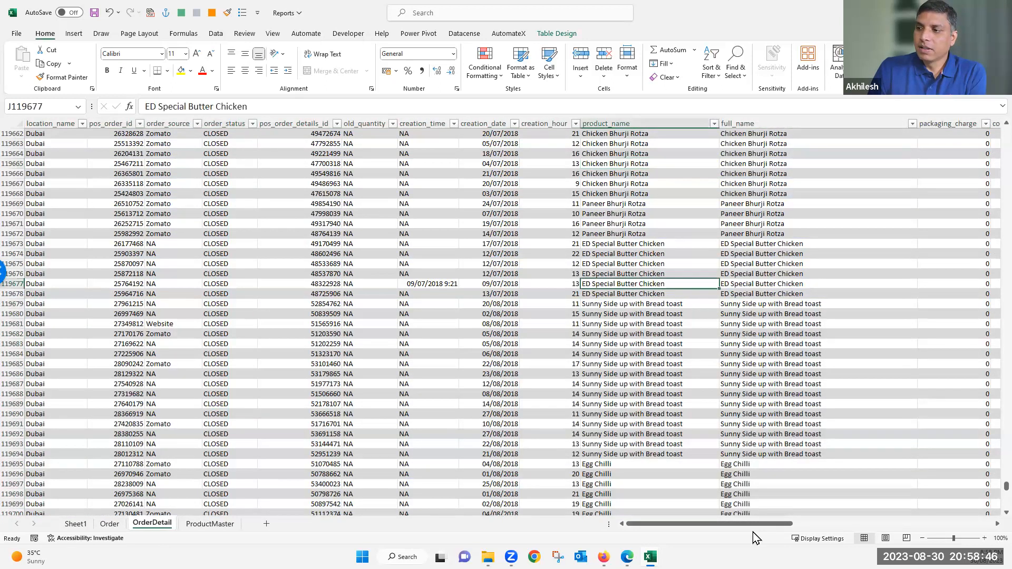
scroll(851, 520, "right", 5)
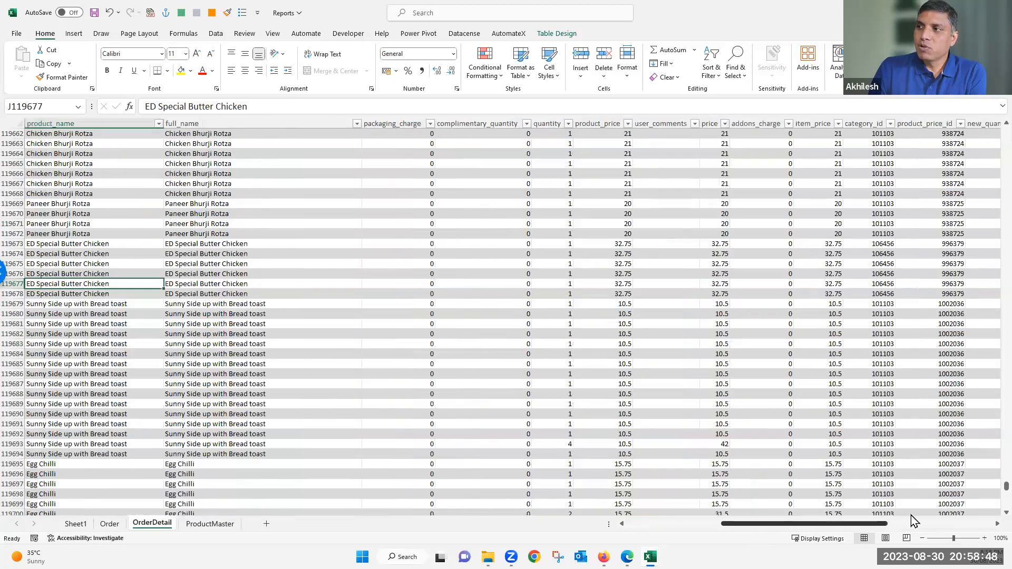
scroll(966, 507, "right", 5)
scroll(978, 510, "left", 2)
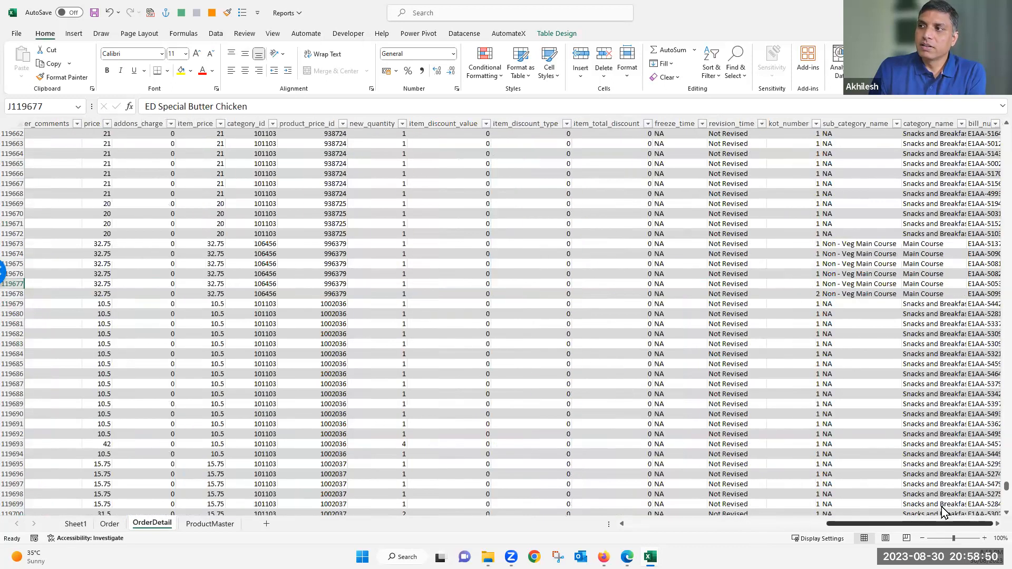
scroll(679, 520, "left", 2)
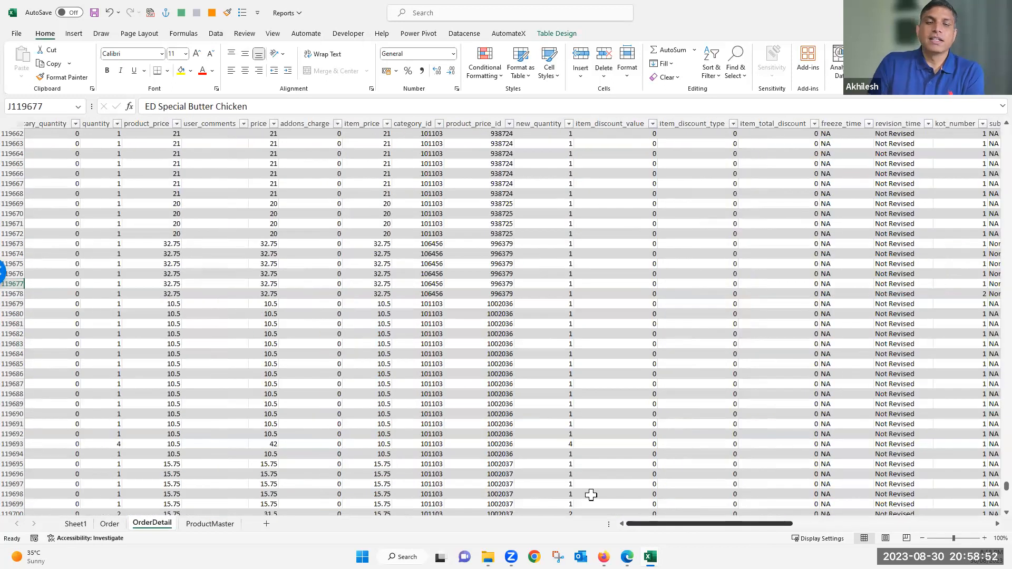
key("ctrl+BackSpace")
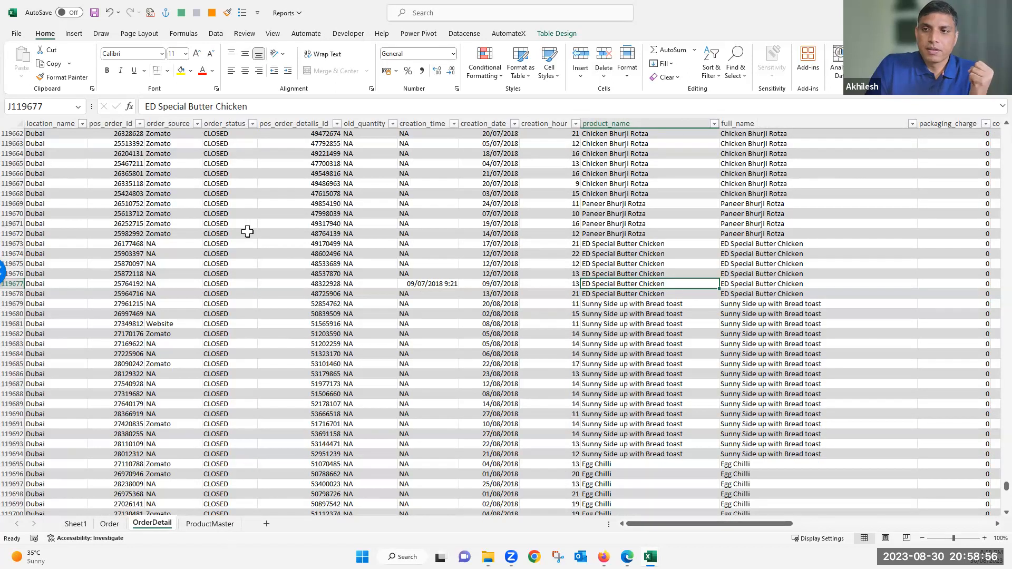
Step: Review in the ProductMaster sheet how the Paneer Do Pyaza variants map to the Product, Price, Category, SubCategory and Veg/Non Veg columns
key("ctrl+Page_Down")
left_click_drag(442, 121, 610, 127)
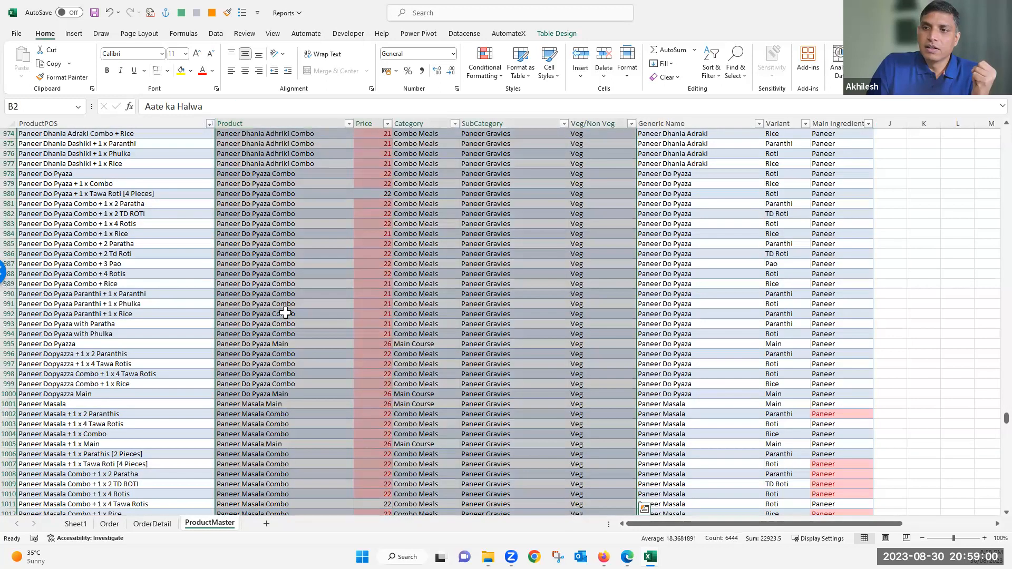
left_click(122, 186)
key("Down")
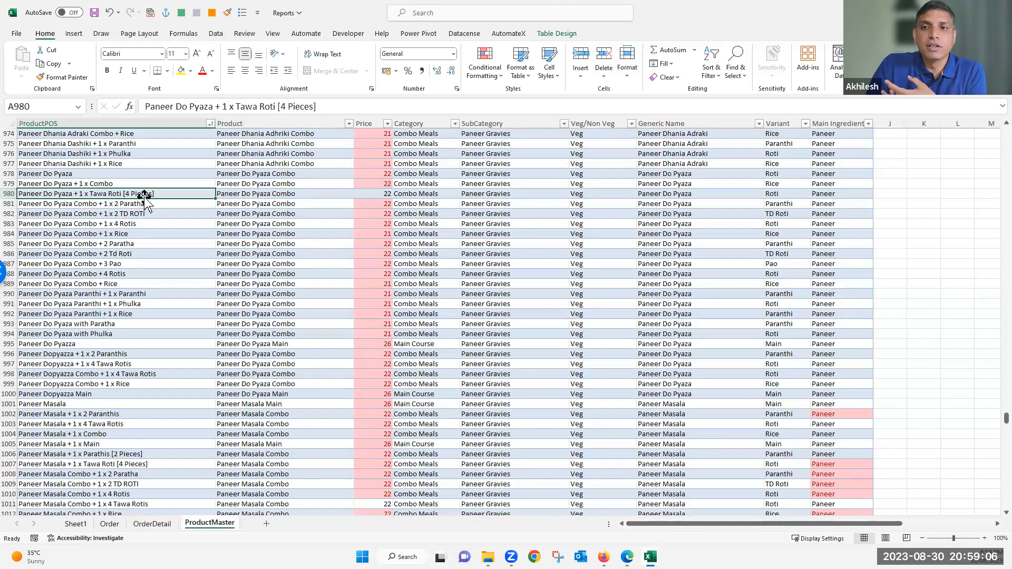
key("Up")
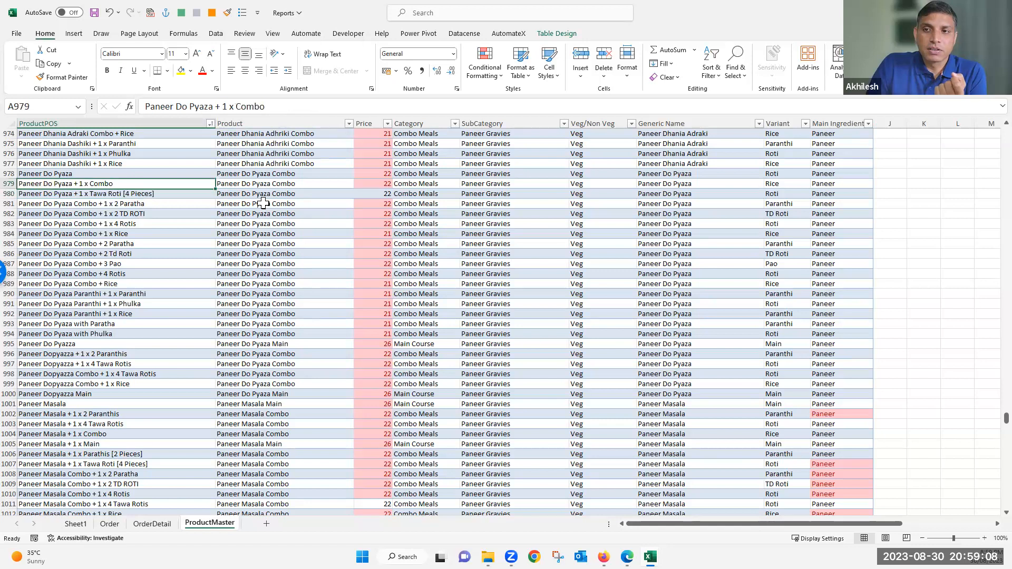
left_click_drag(261, 184, 268, 325)
left_click(278, 241)
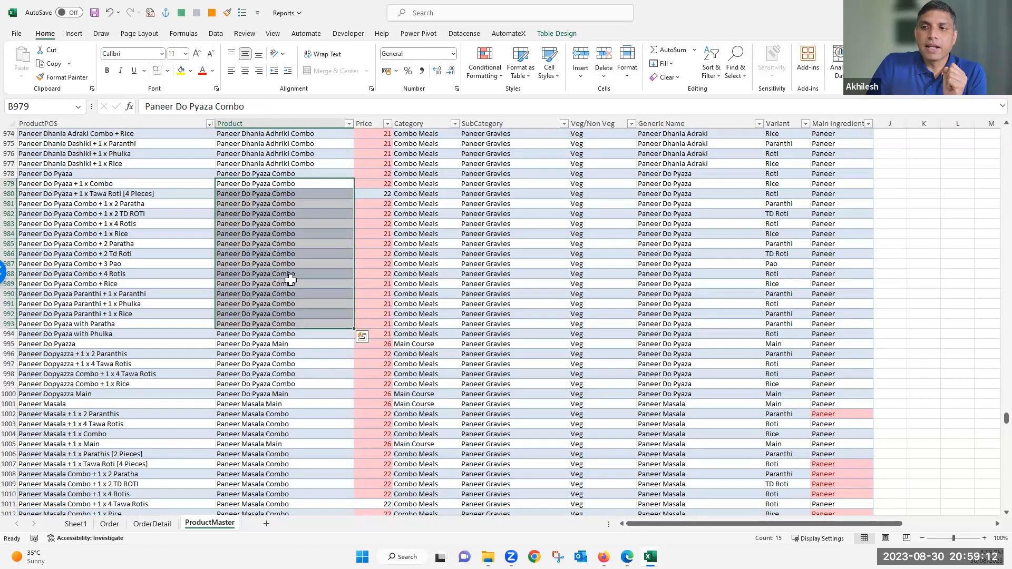
left_click(284, 270)
left_click(422, 254)
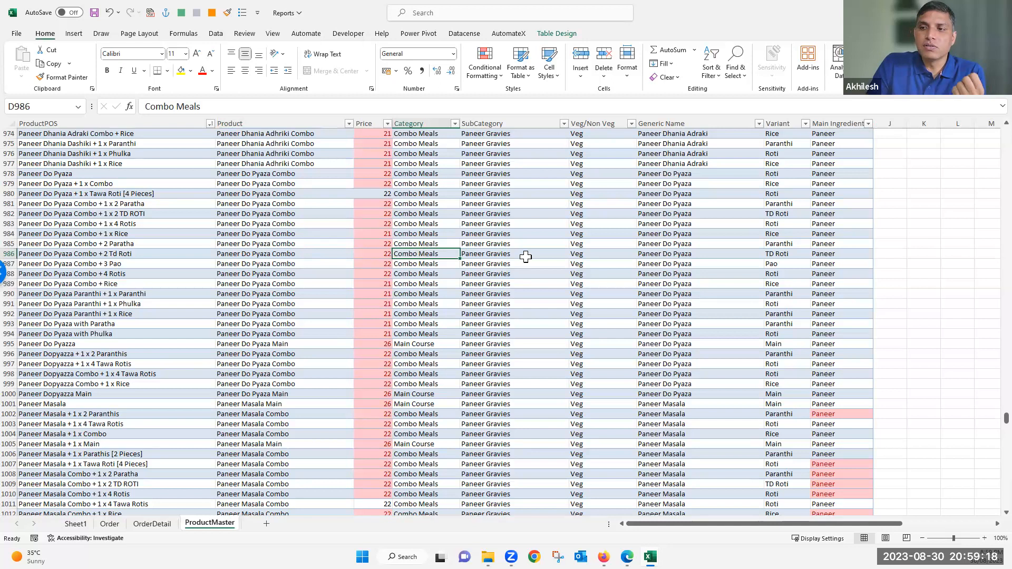
left_click(279, 264)
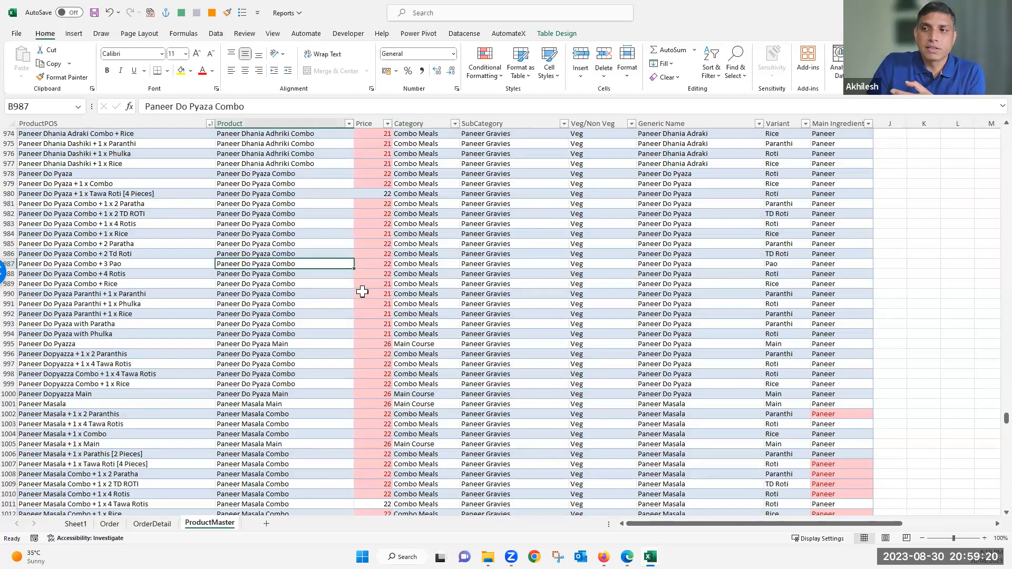
left_click(258, 254)
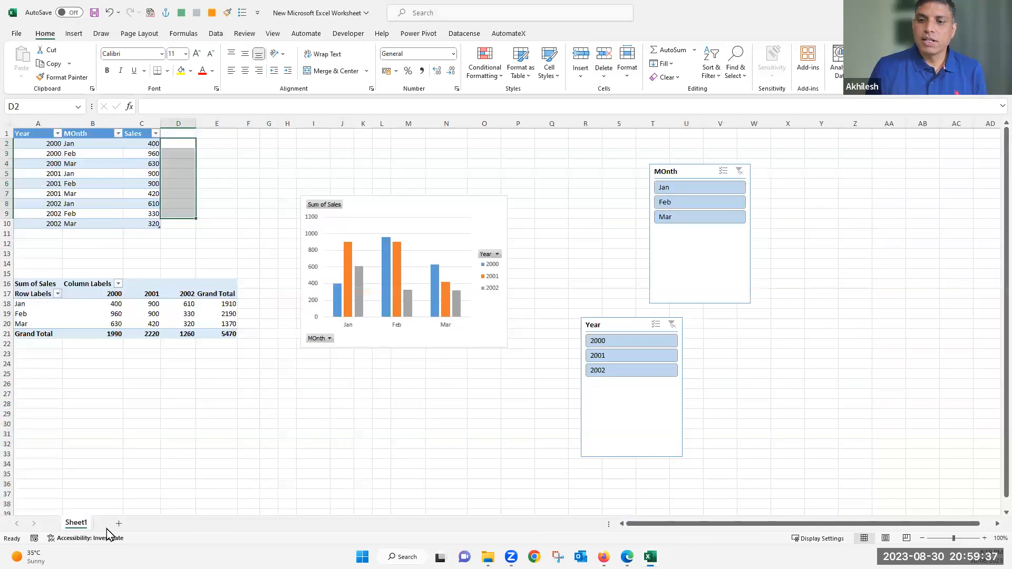
Step: Add a new worksheet and enter the mapping headers Company Prod in A1 and Dist Prod in B1
left_click(121, 525)
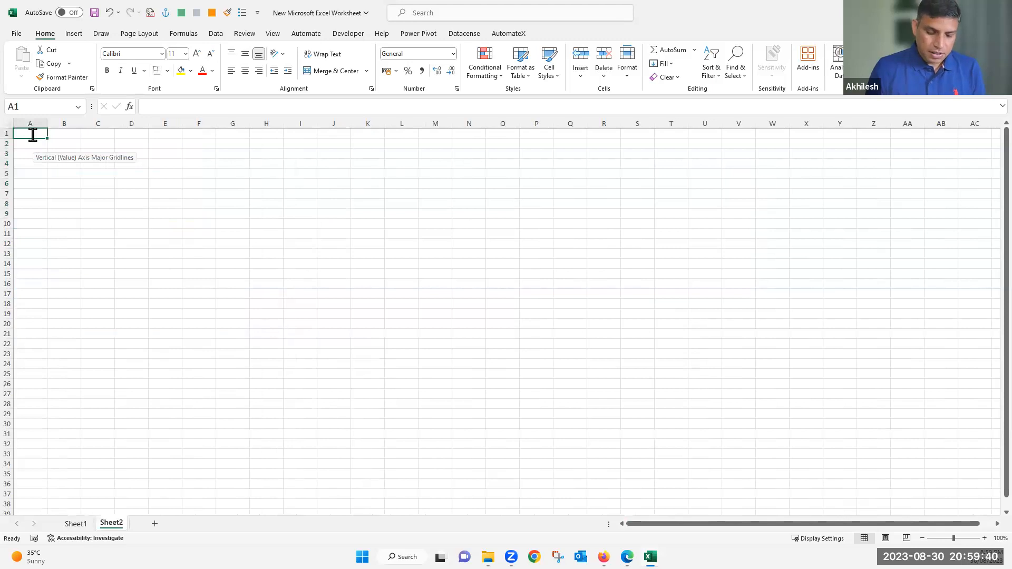
type("Company Prod")
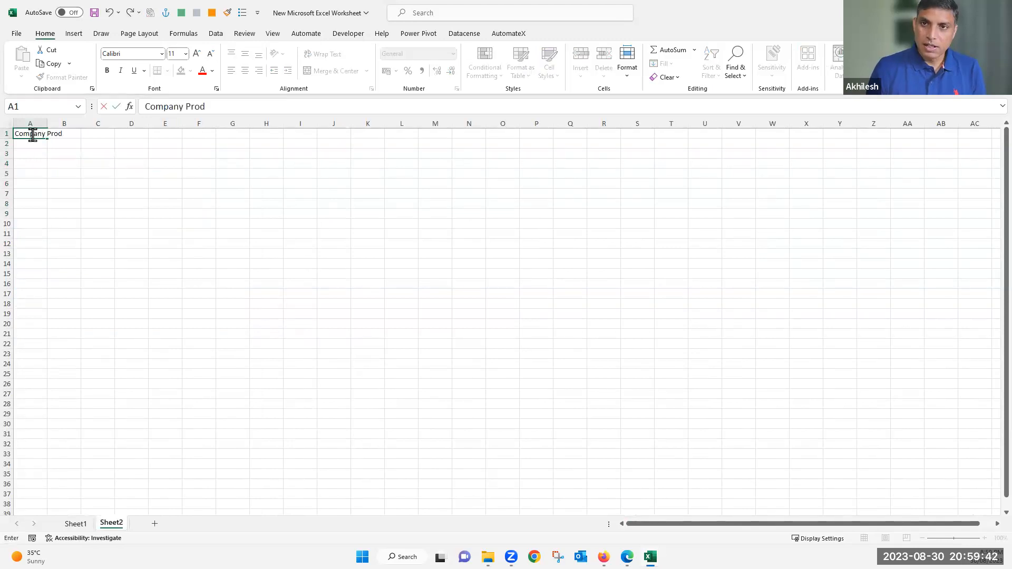
key("Tab")
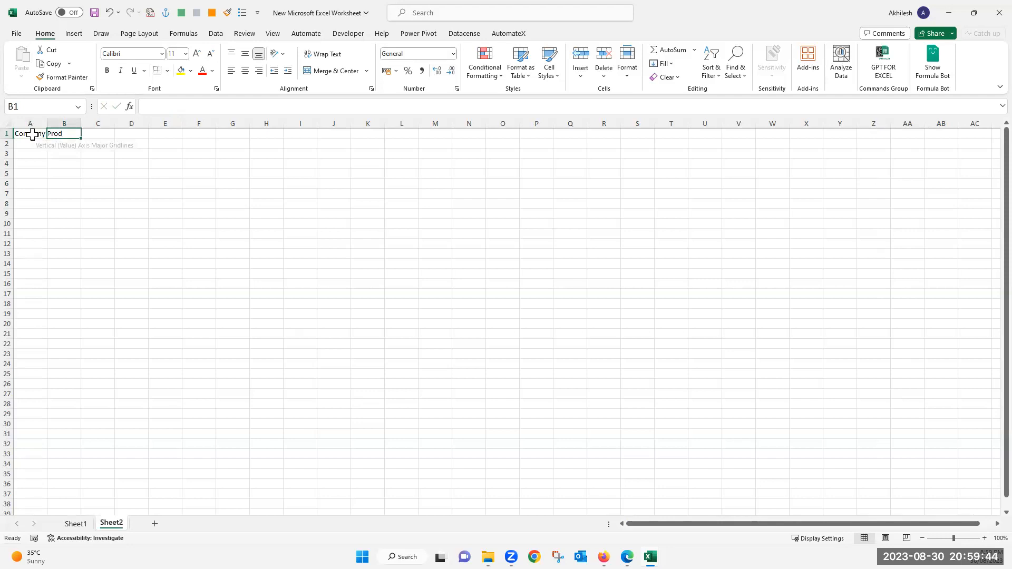
type("Dist Prd")
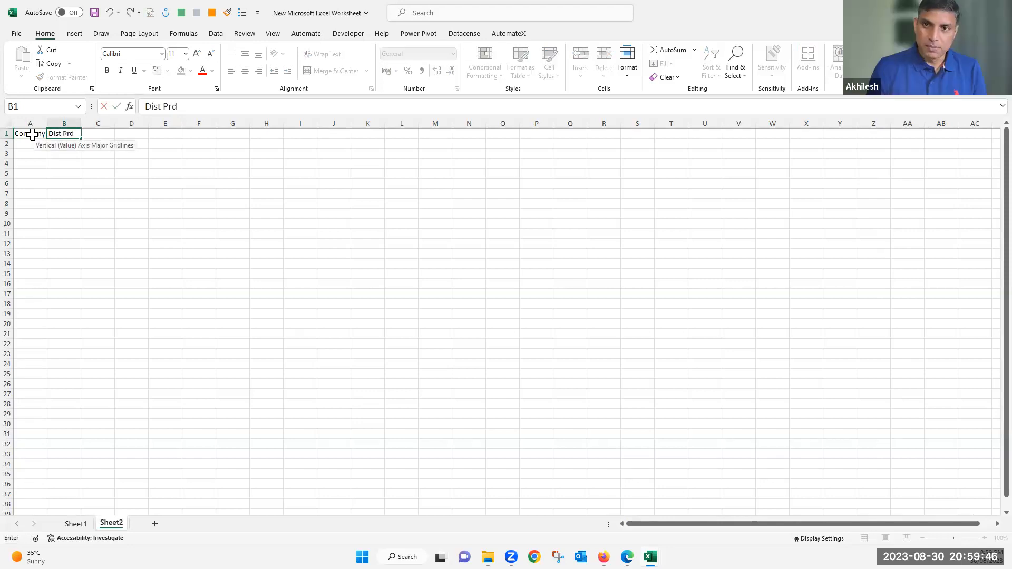
key("BackSpace")
key("BackSpace")
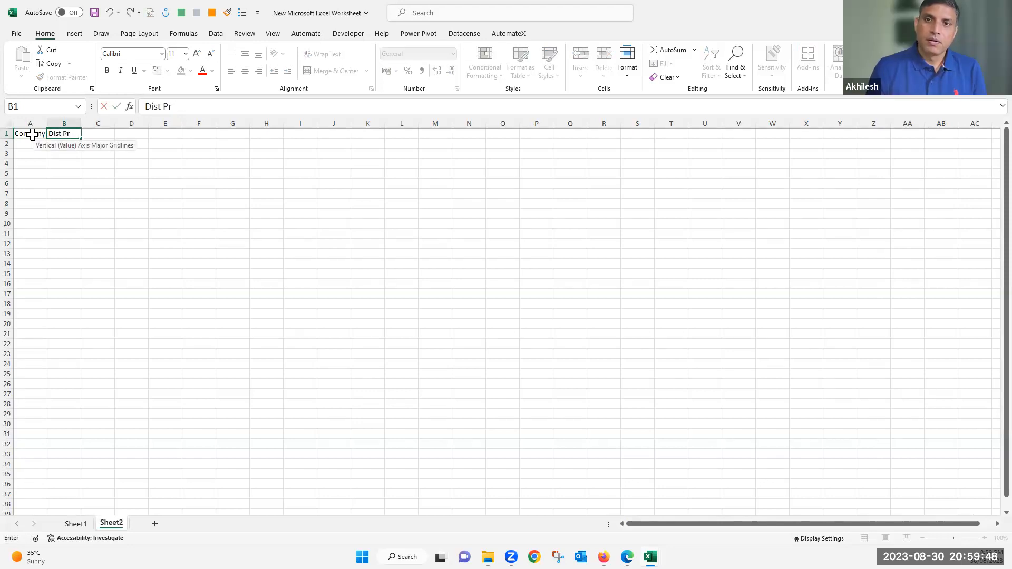
type("od")
key("Return")
Step: Fit the column widths to the headers, widen the Dist Prod column, and mark out the empty mapping rows below the headers
key("alt+h")
key("o")
key("i")
left_click(47, 372, "shift")
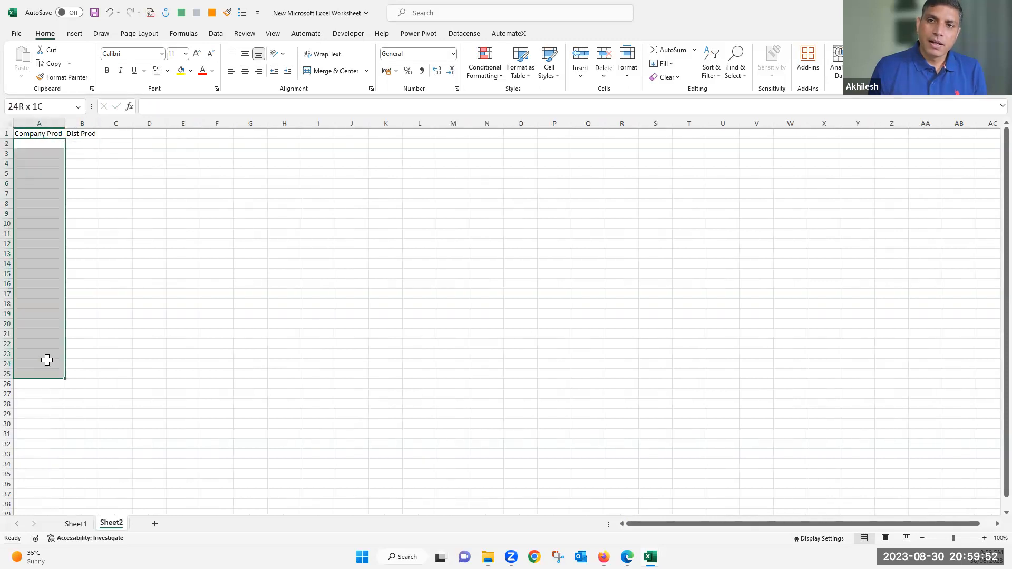
left_click_drag(99, 125, 110, 373)
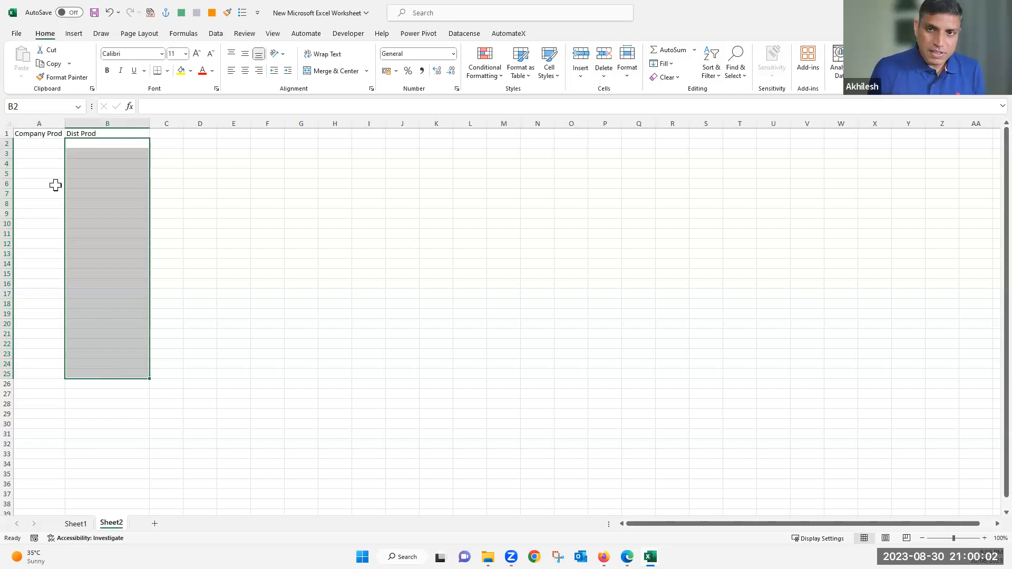
left_click_drag(54, 143, 79, 495)
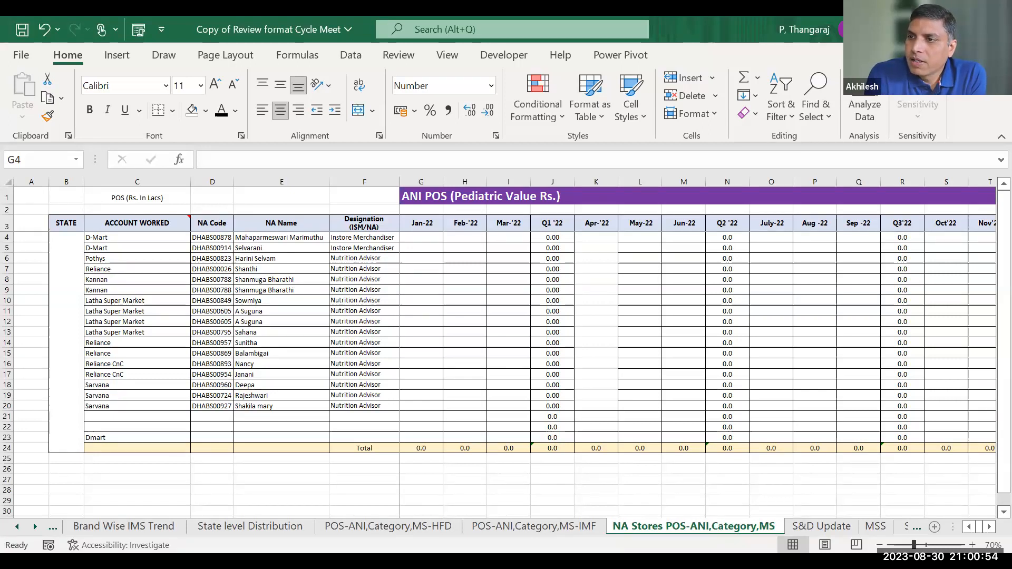
Step: Begin a VLOOKUP formula in Jan-22 cell G4 with NA Code cell D4 as lookup value, ready to reference the NA POS 2022 workbook
key("alt+Tab")
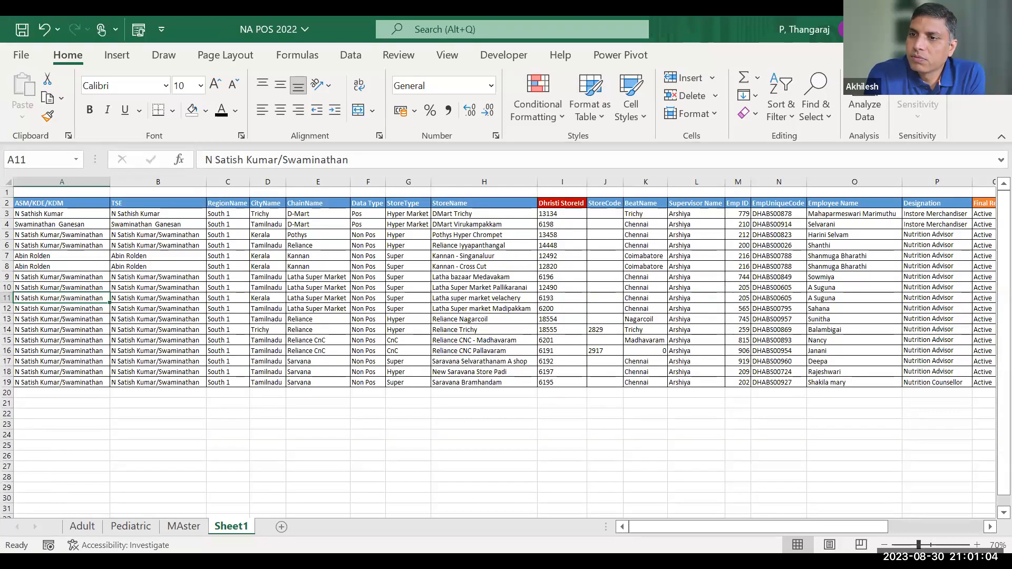
key("ctrl+t")
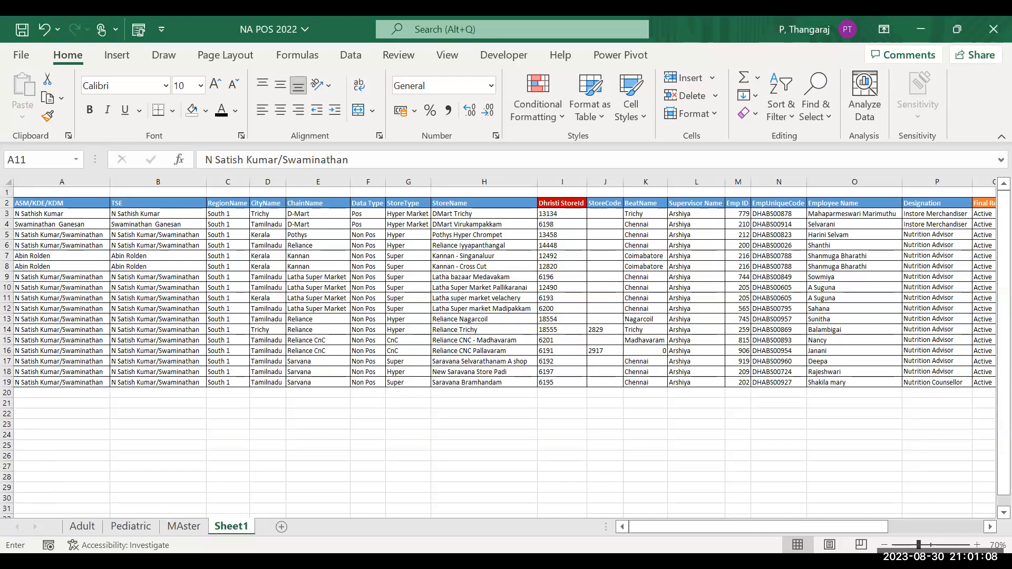
type("vl")
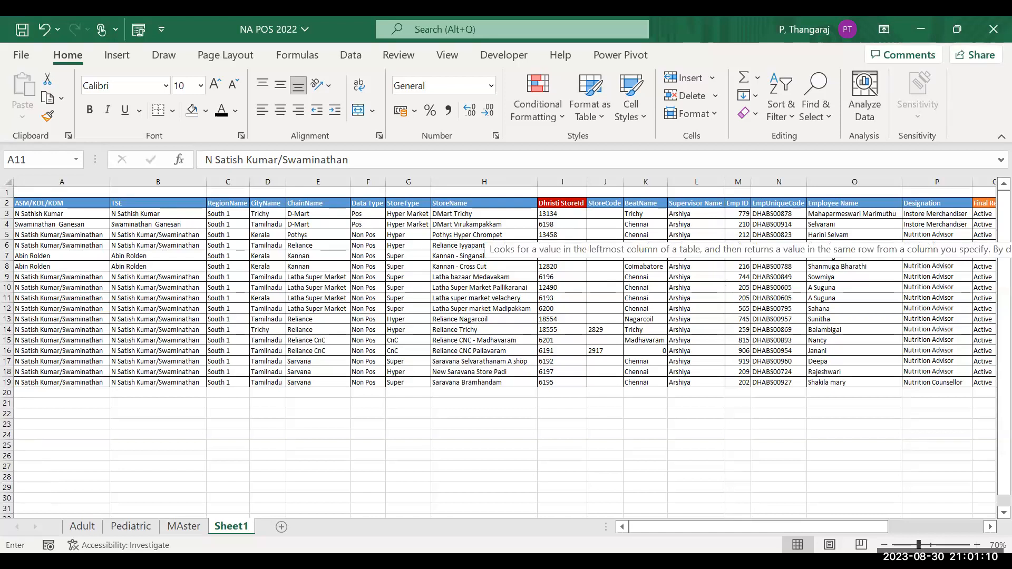
key("Tab")
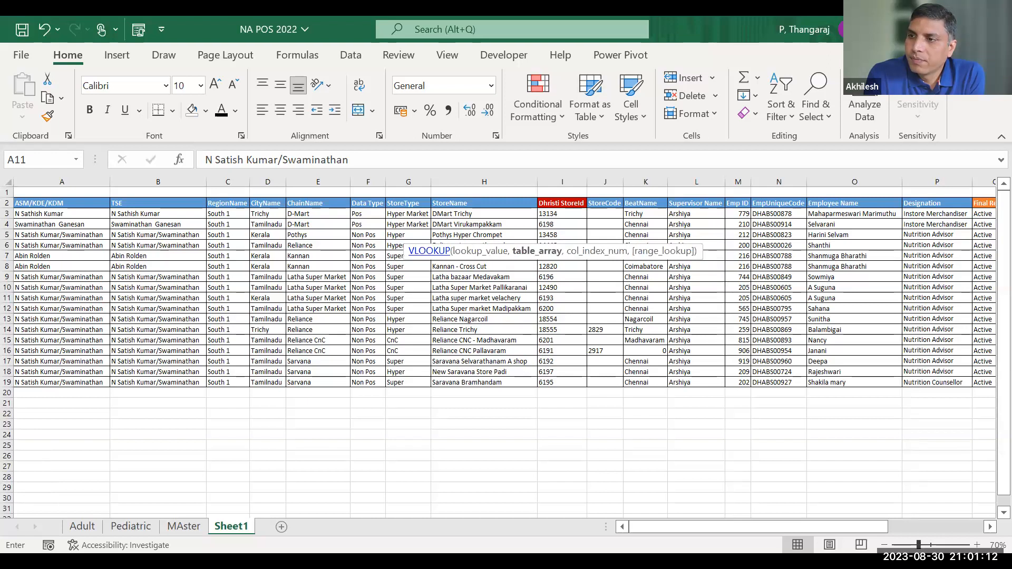
key("BackSpace")
key("Left")
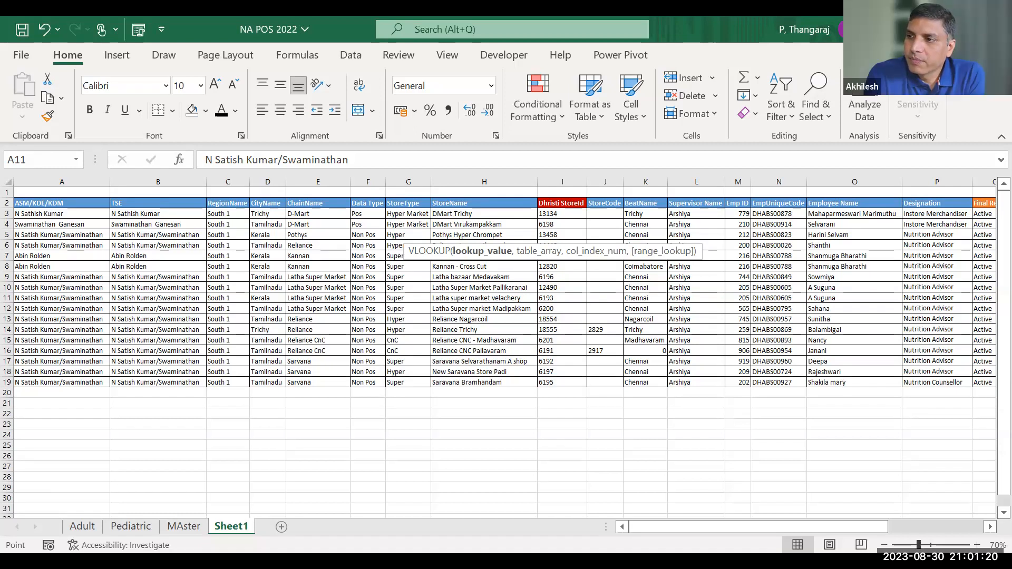
type(",")
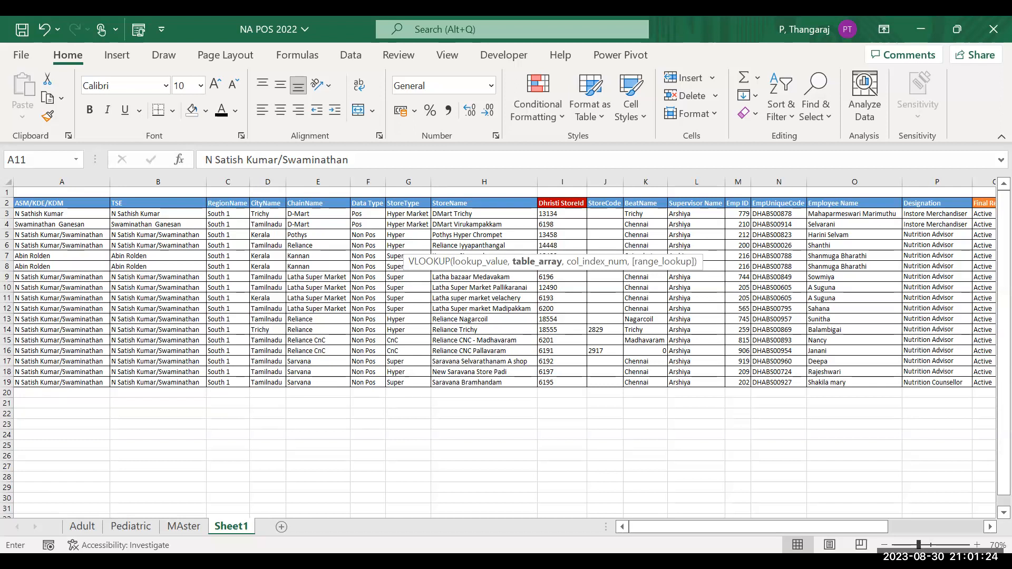
left_click(604, 245)
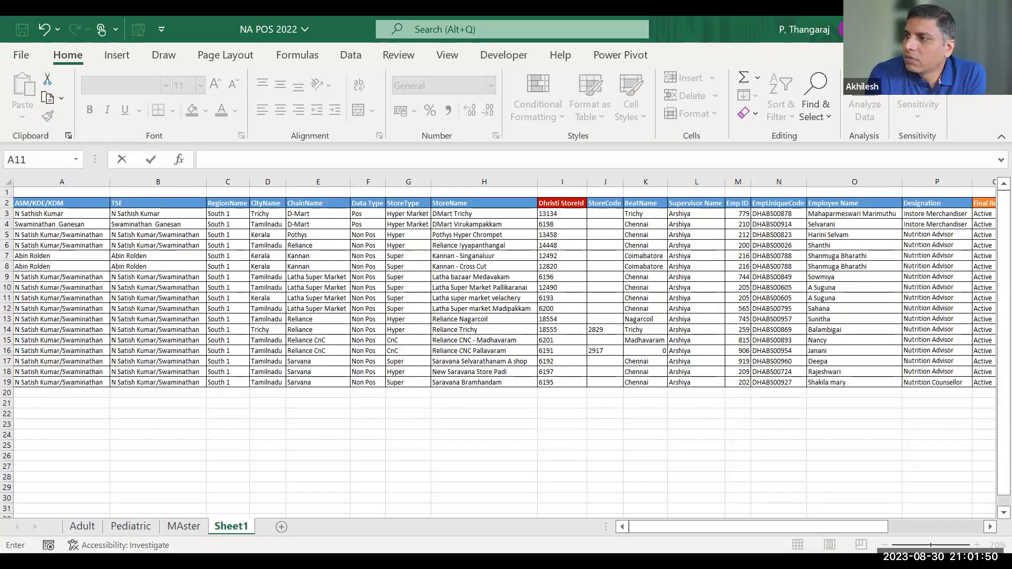
key("alt+Tab")
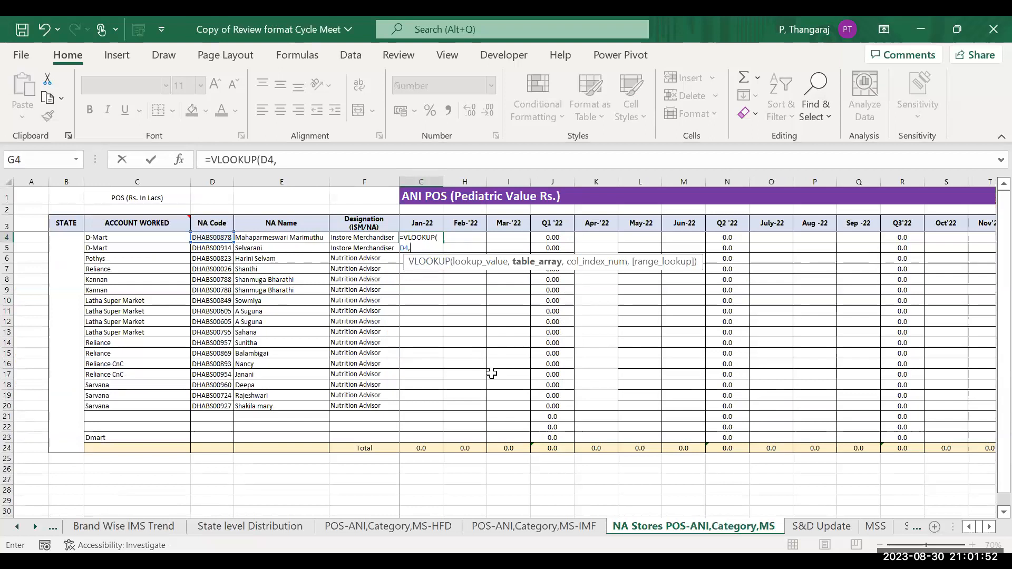
key("alt+Tab")
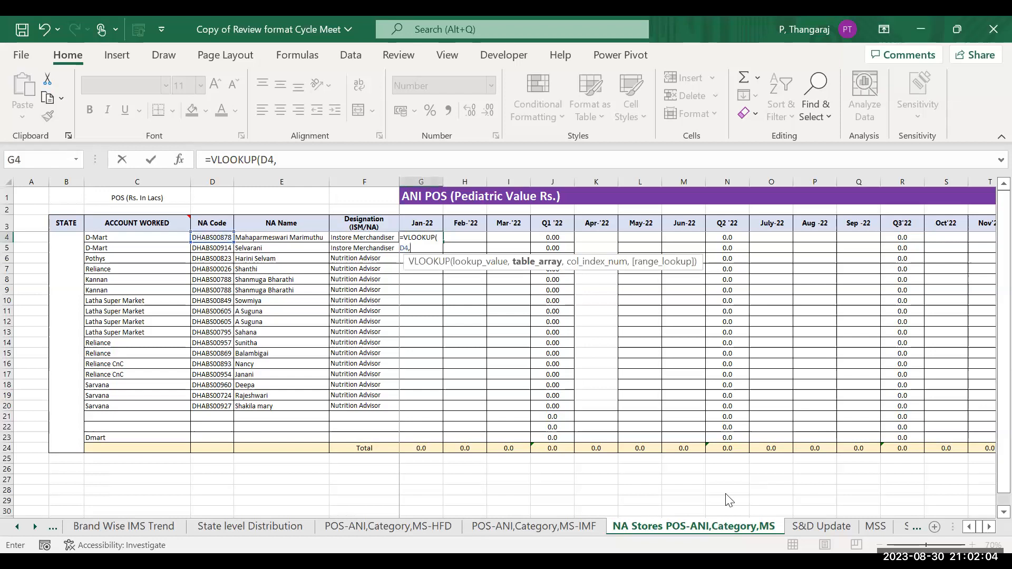
Step: Start the formula's table array at cell N3, the first EmpUniqueCode entry in Sheet1 of NA POS 2022
key("Down")
key("Down")
key("Right")
key("Right")
key("Right")
key("Right")
key("Right")
key("Right")
key("Right")
key("Right")
key("Right")
key("Right")
key("Right")
key("Right")
key("Right")
key("Right")
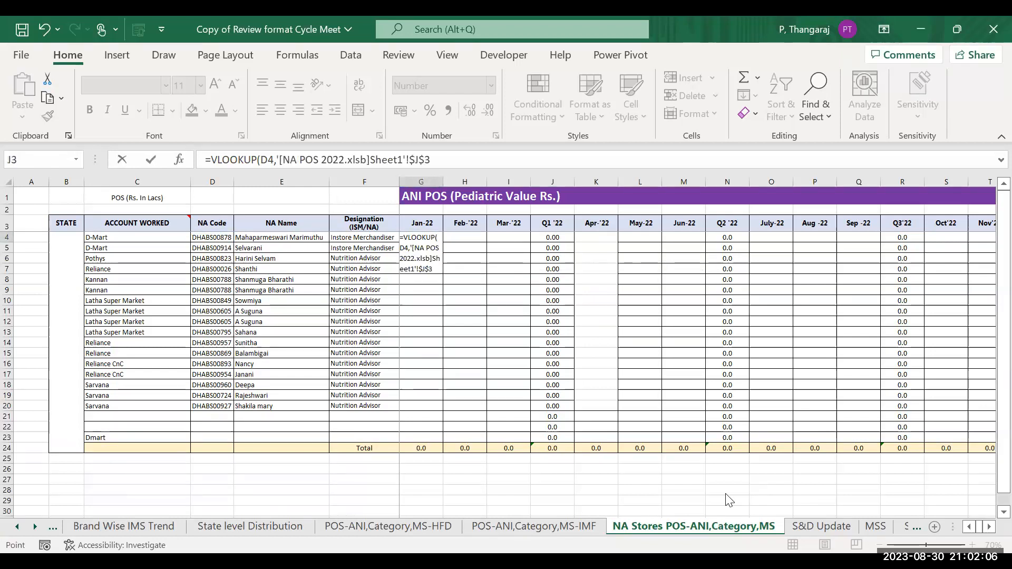
key("Right")
key("Right")
key("Right")
key("Right")
key("Right")
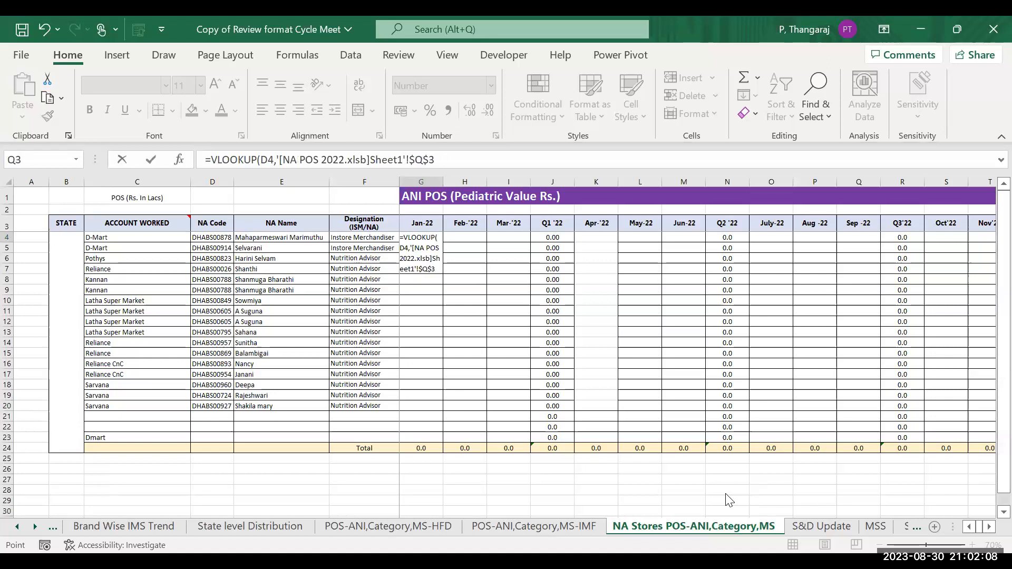
key("Left")
key("Left")
key("Left")
key("Left")
key("Left")
key("Left")
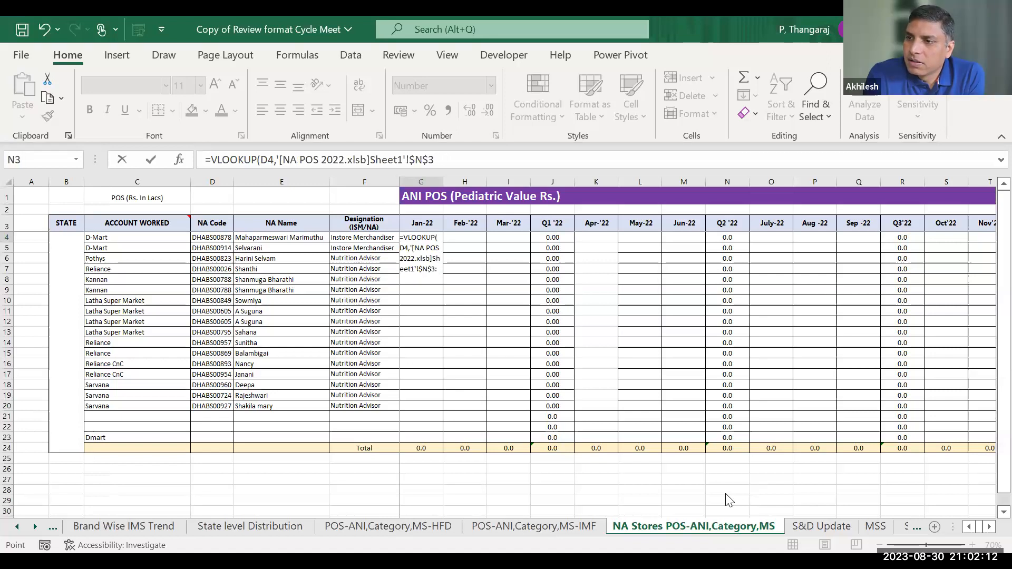
key("shift+Right")
key("shift+Right")
key("shift+Right")
key("shift+Right")
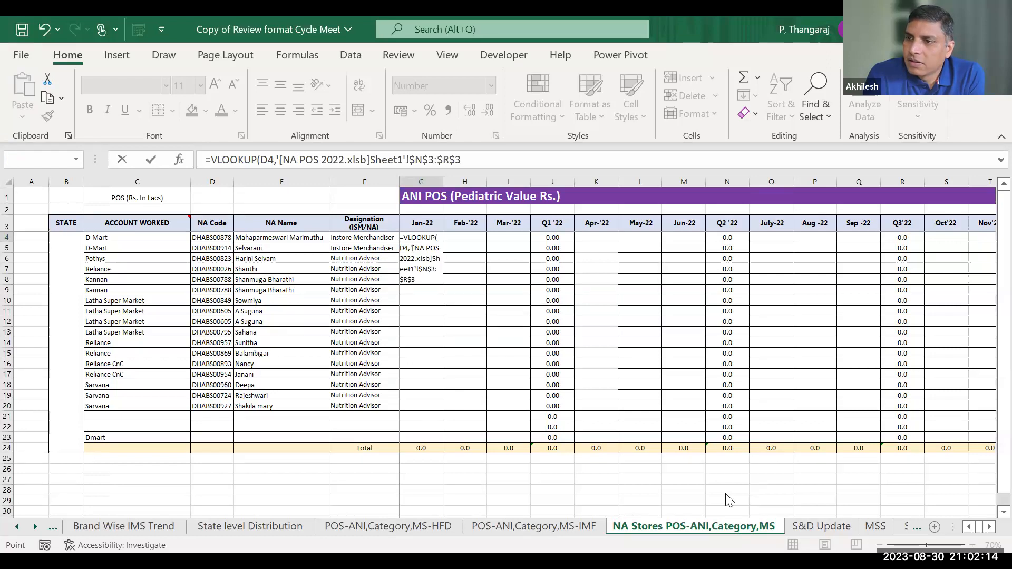
key("Right")
key("Right")
key("Right")
key("Right")
key("Right")
key("Right")
key("Right")
key("Right")
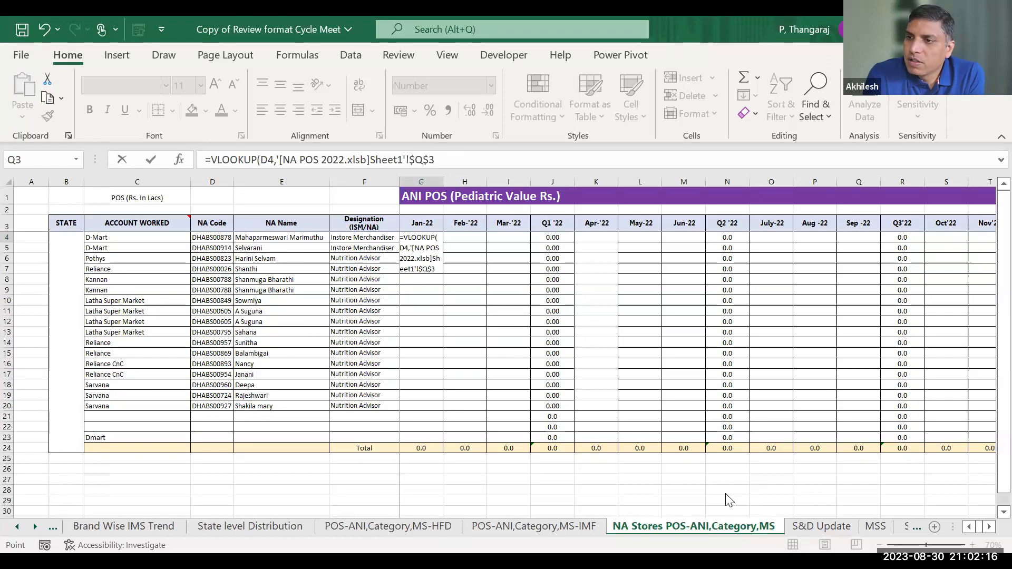
key("Right")
key("Right")
key("Right")
key("Right")
key("Right")
key("Right")
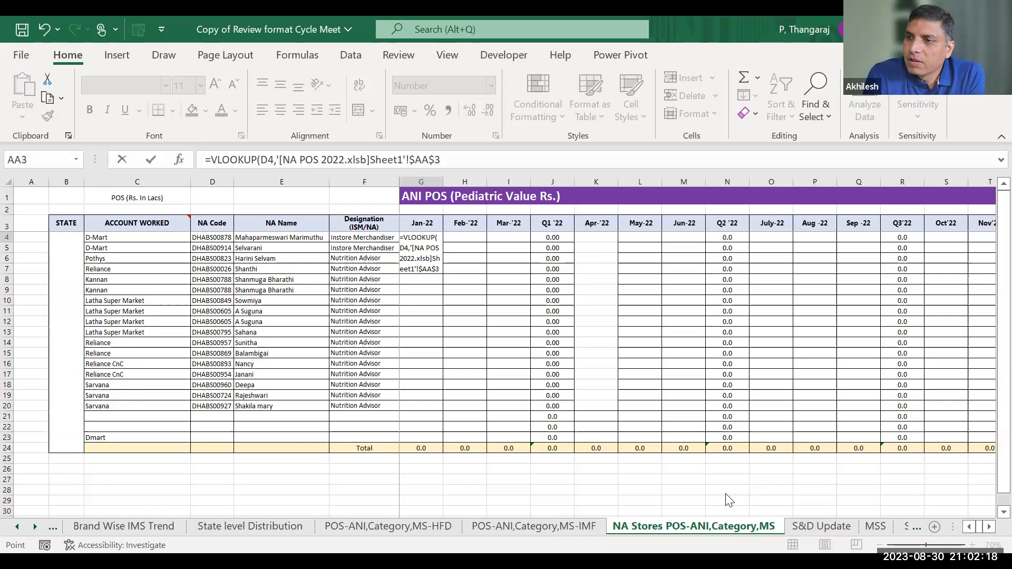
key("Left")
key("Left")
key("Left")
key("Left")
key("Left")
key("Left")
key("Left")
key("Left")
key("Left")
key("Left")
key("Left")
key("Left")
key("Left")
key("Left")
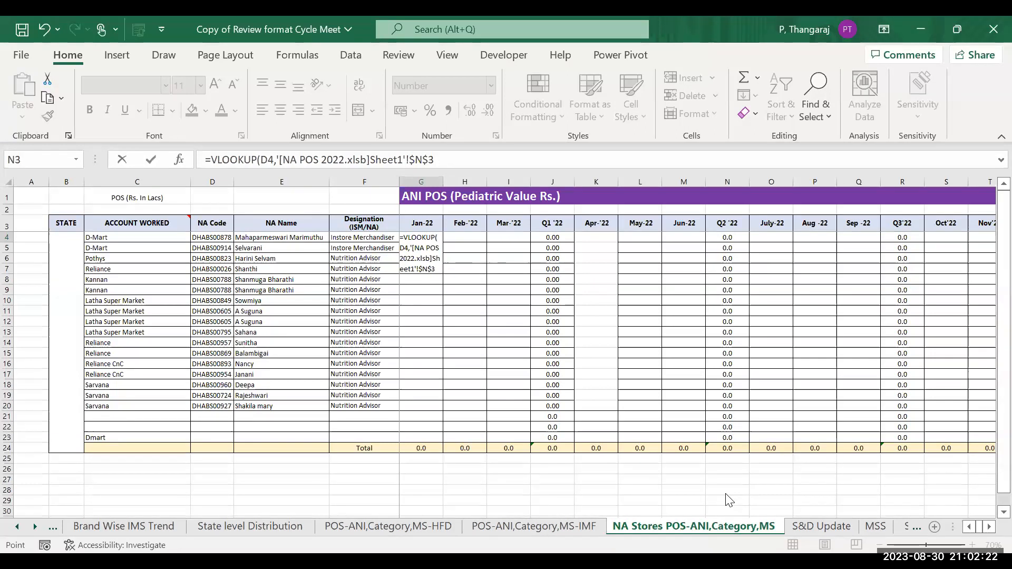
Step: Extend the table array to $N$3:$R$19 and complete the VLOOKUP with column index 5 and exact match 0
key("ctrl+shift+Right")
key("ctrl+shift+Down")
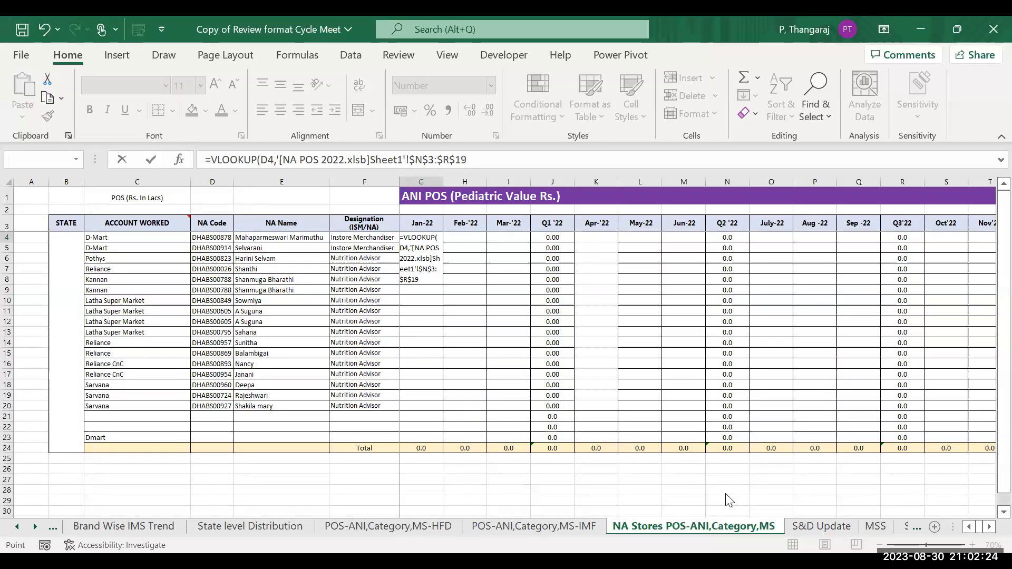
type(",5")
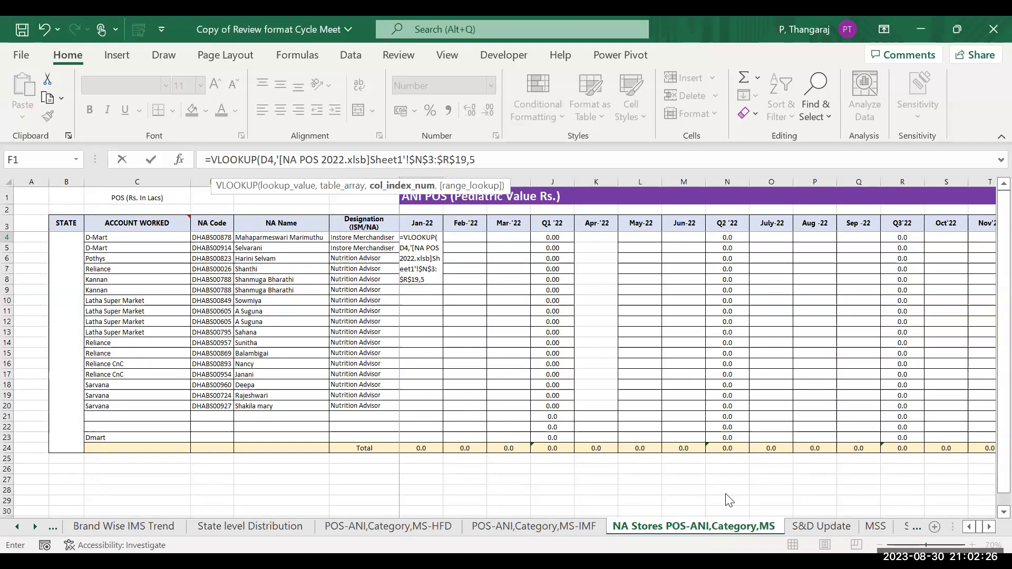
key("Return")
Step: Fill the VLOOKUP formula from G4 down the Jan-22 column through row 23
left_click(448, 271)
left_click(437, 238)
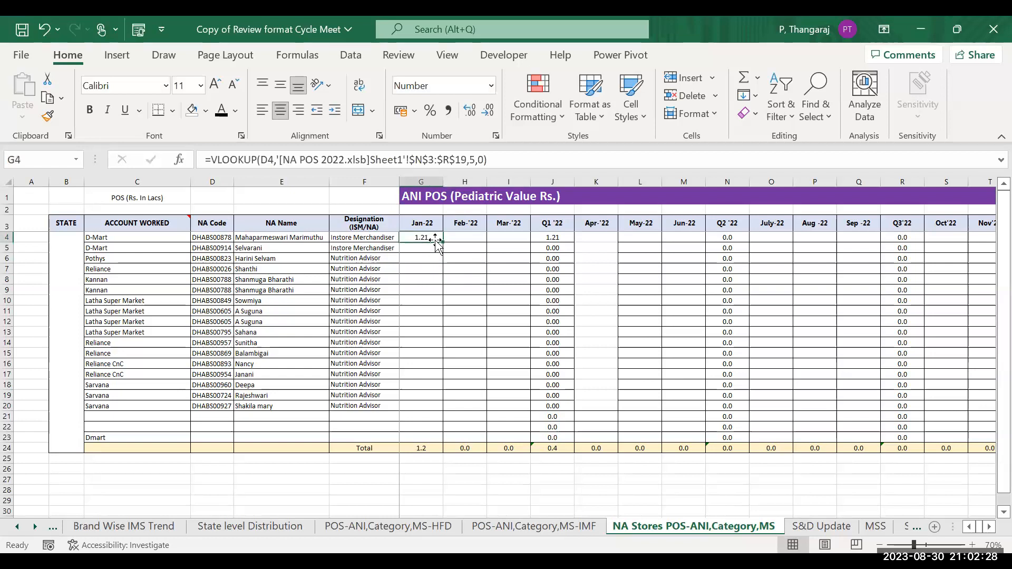
double_click(443, 242)
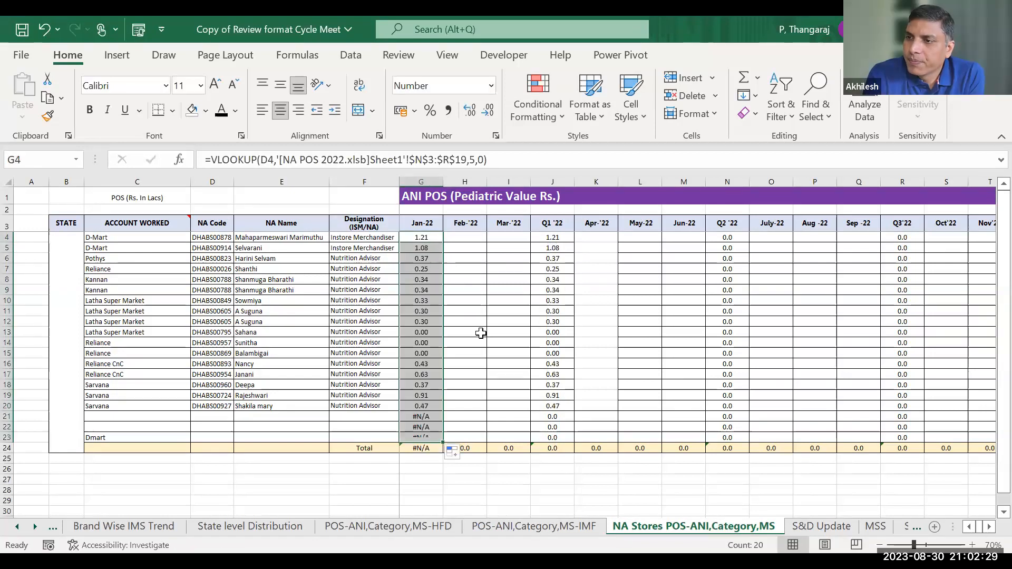
left_click(453, 427)
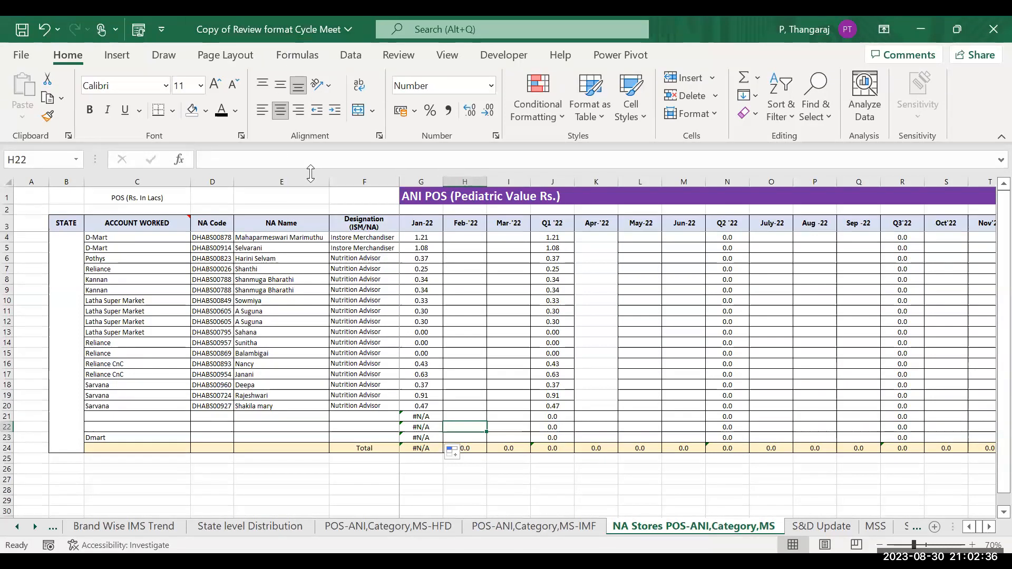
Step: Compare the NA codes and Jan-22 lookup formulas of the two Kannan rows, rows 8 and 9
left_click(289, 281)
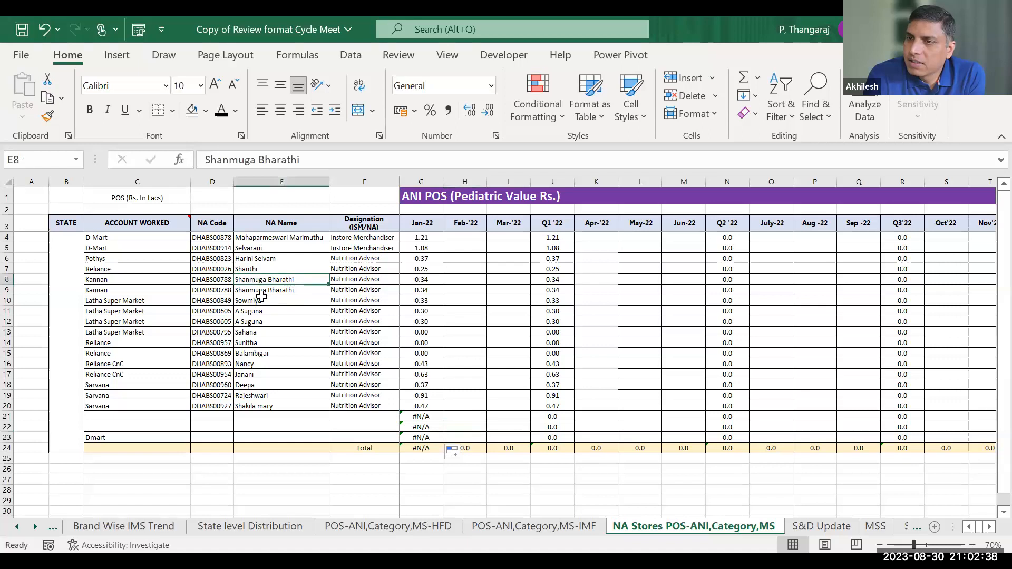
left_click(220, 282)
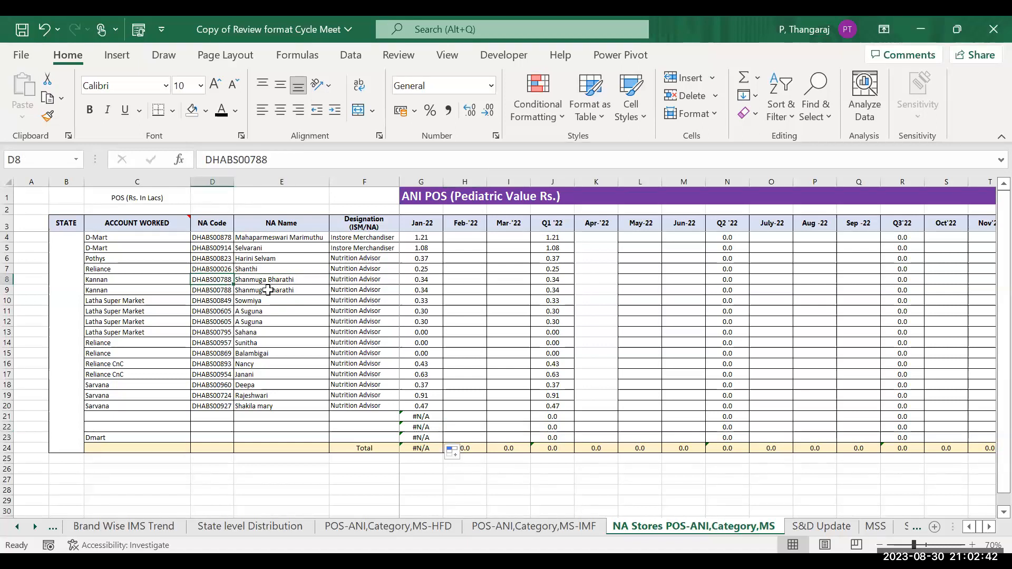
key("Down")
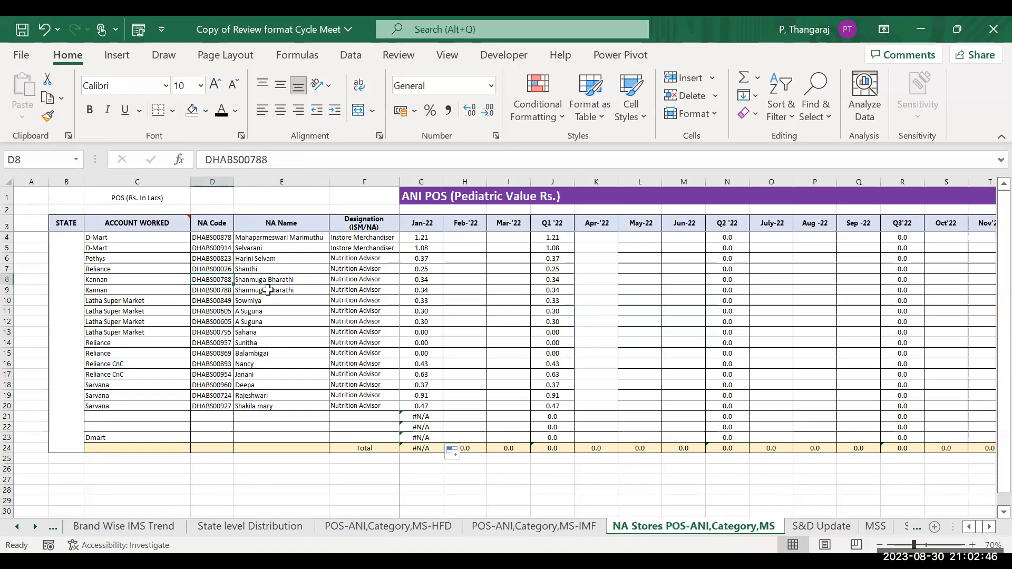
key("Up")
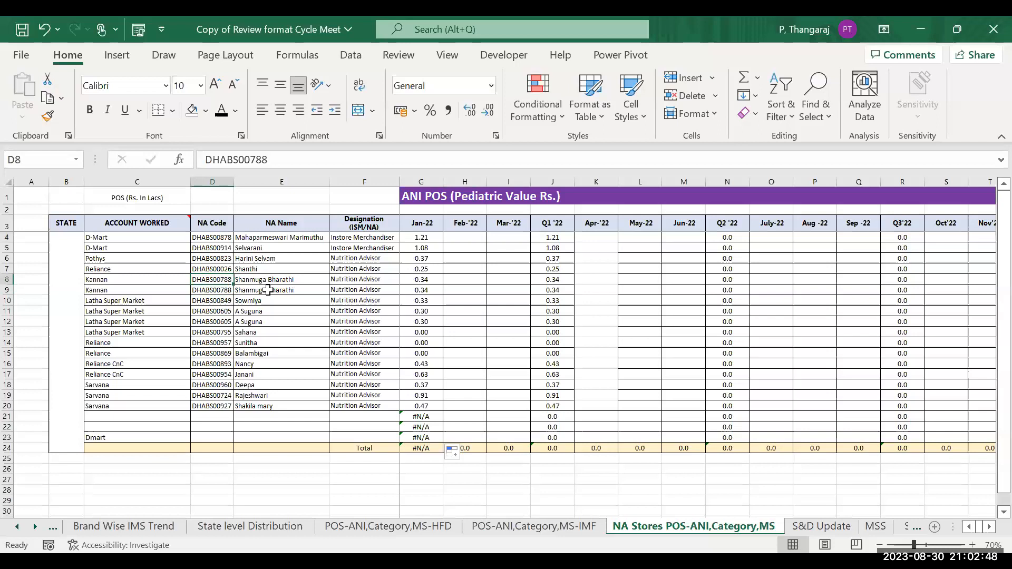
key("Down")
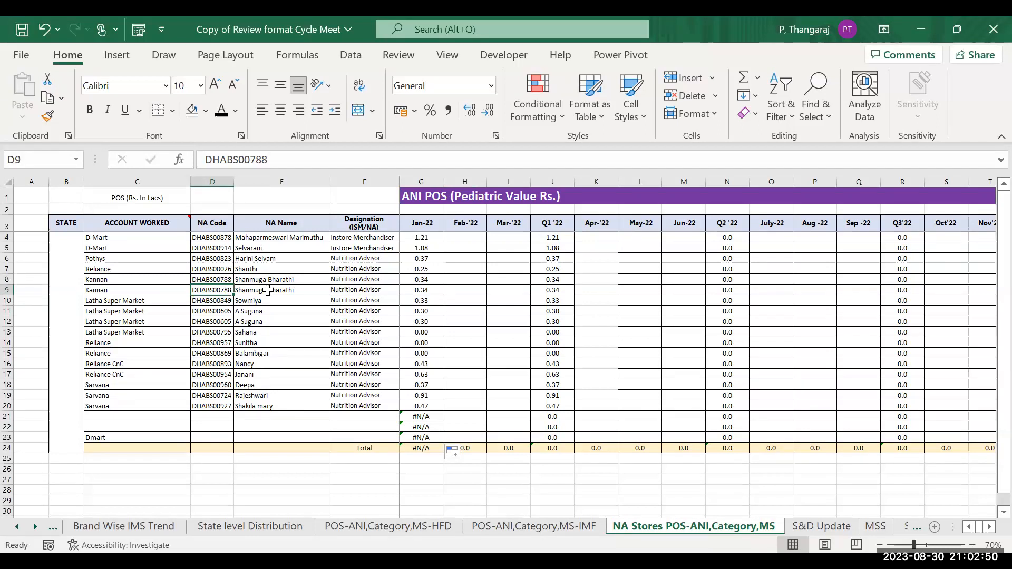
key("Right")
key("Right")
key("Right")
key("Up")
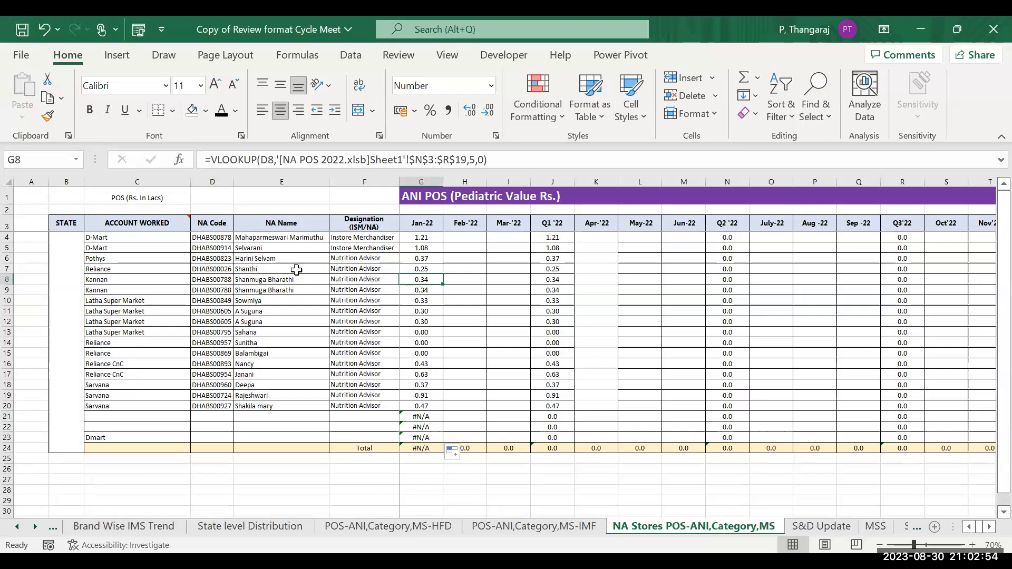
left_click(429, 293)
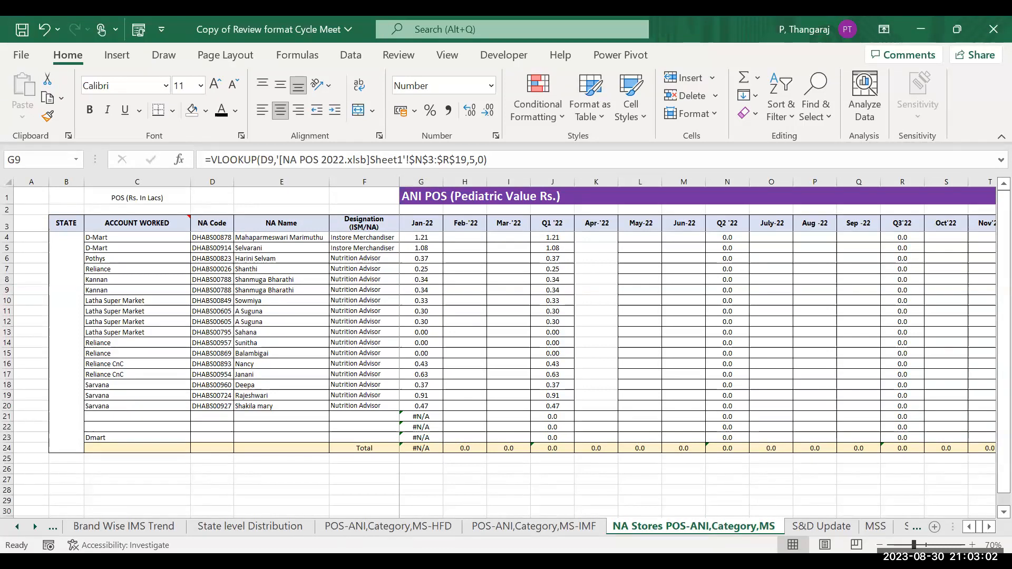
left_click(431, 287)
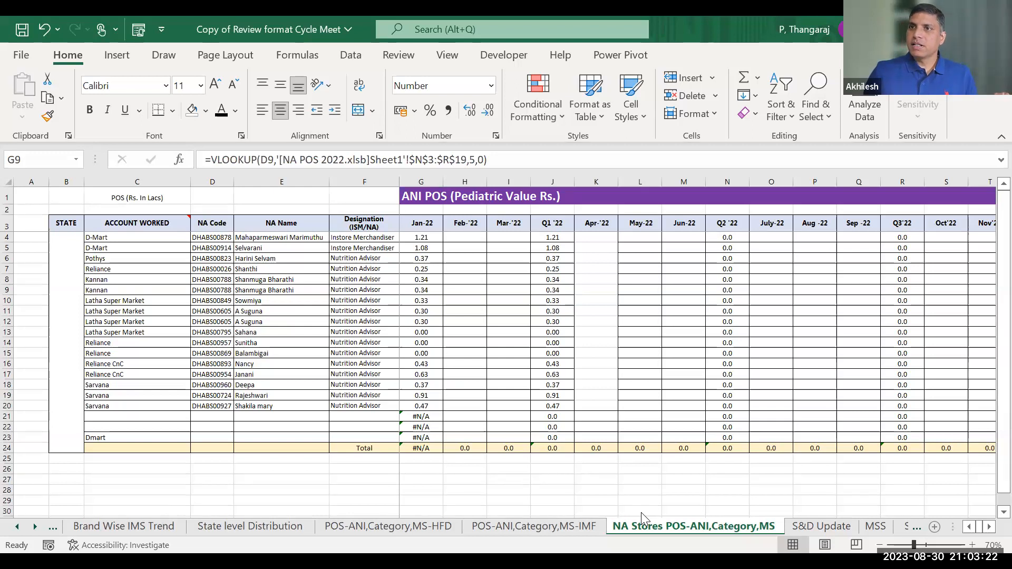
Step: Switch to the NA POS 2022 workbook and examine the Kannan - Cross Cut row and its neighbouring store names in Sheet1
key("alt+Tab")
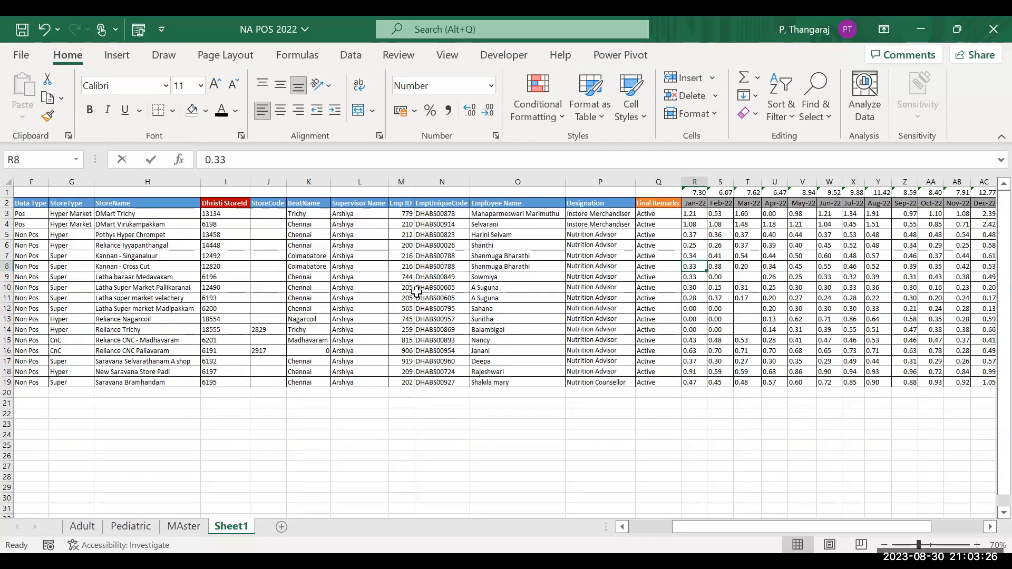
left_click(314, 268)
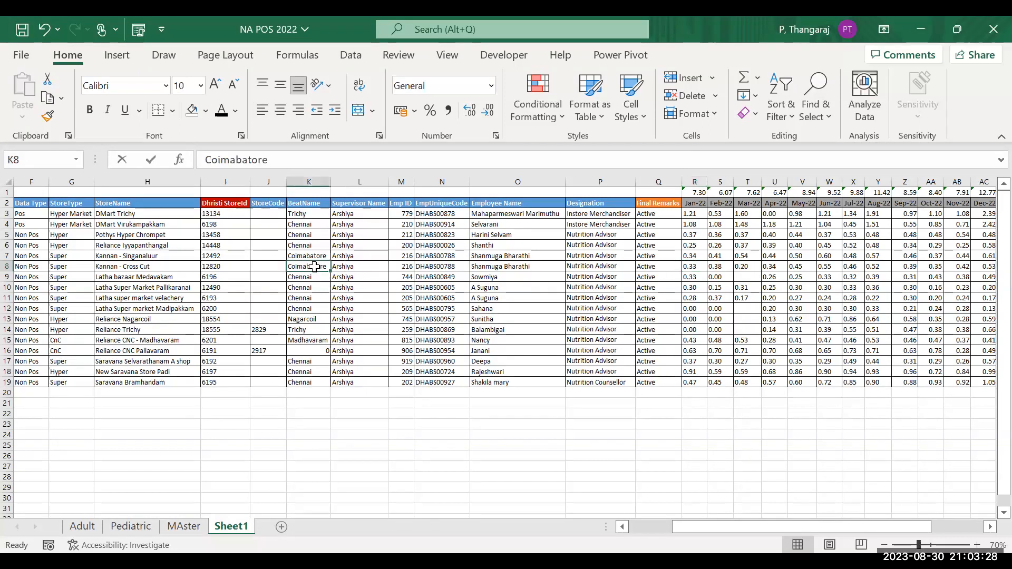
key("shift+space")
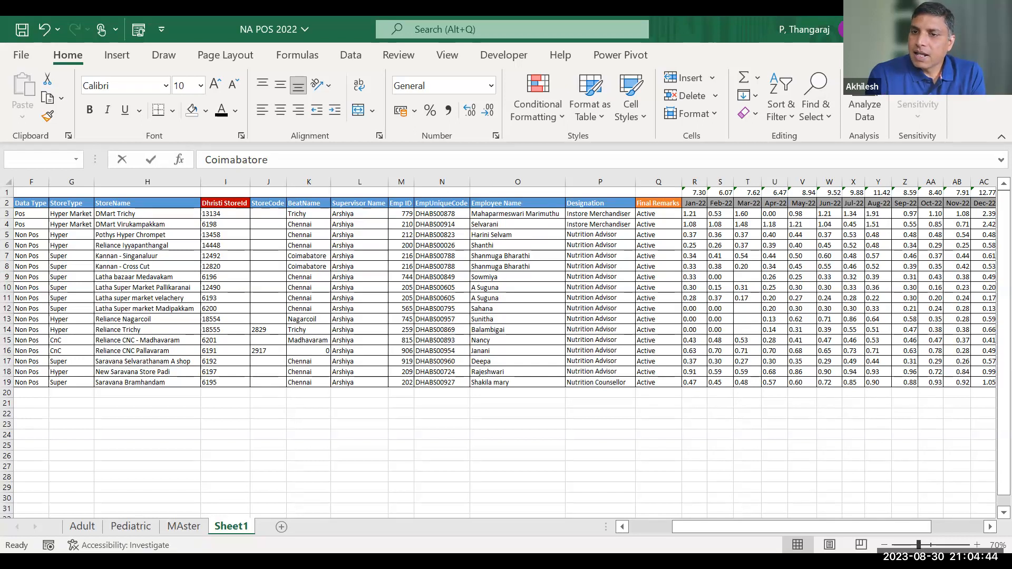
key("shift+space")
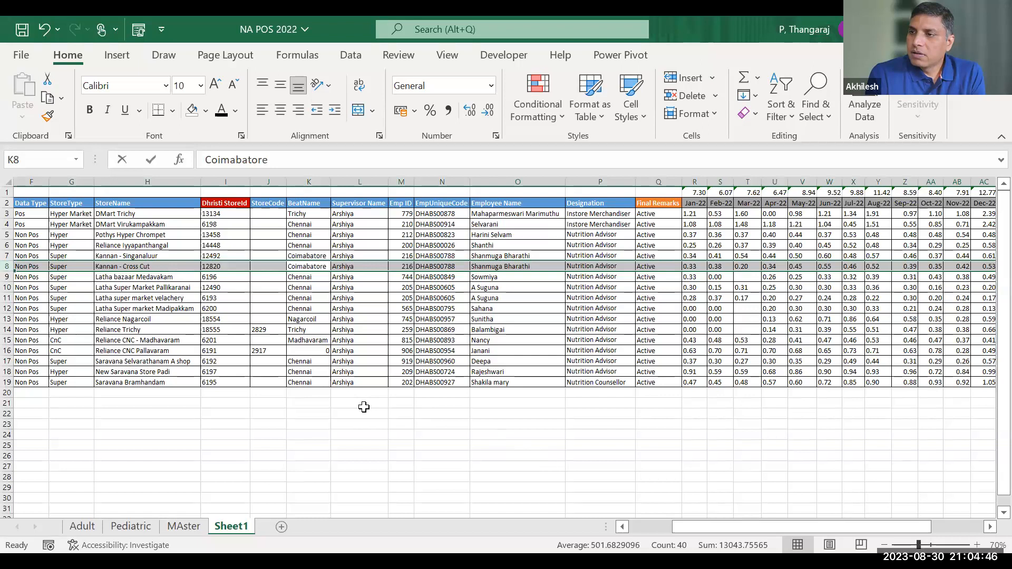
left_click(143, 267)
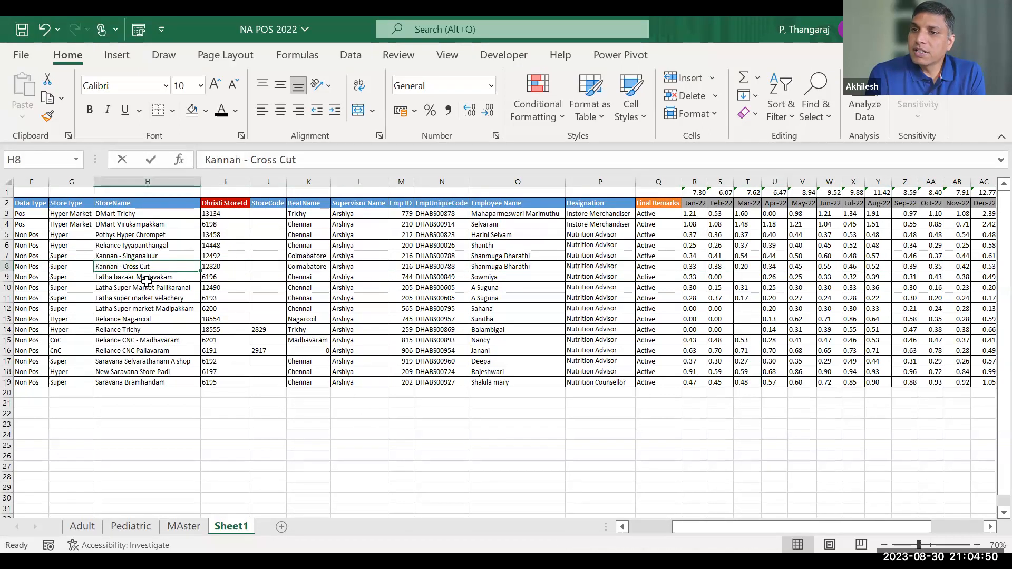
left_click(149, 286)
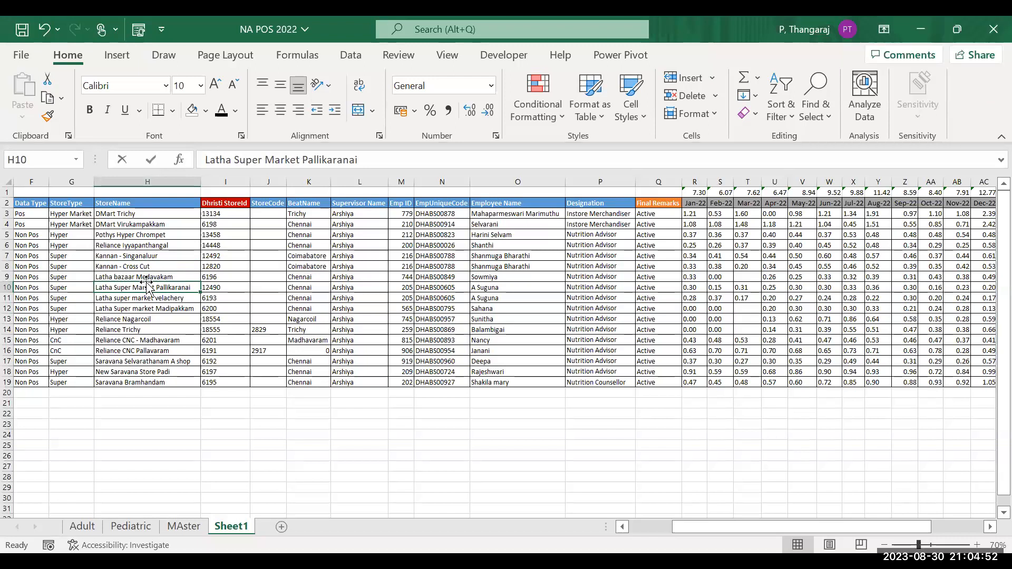
Step: Check the Kannan - Cross Cut row, then switch back to the Copy of Review format Cycle Meet workbook
key("Up")
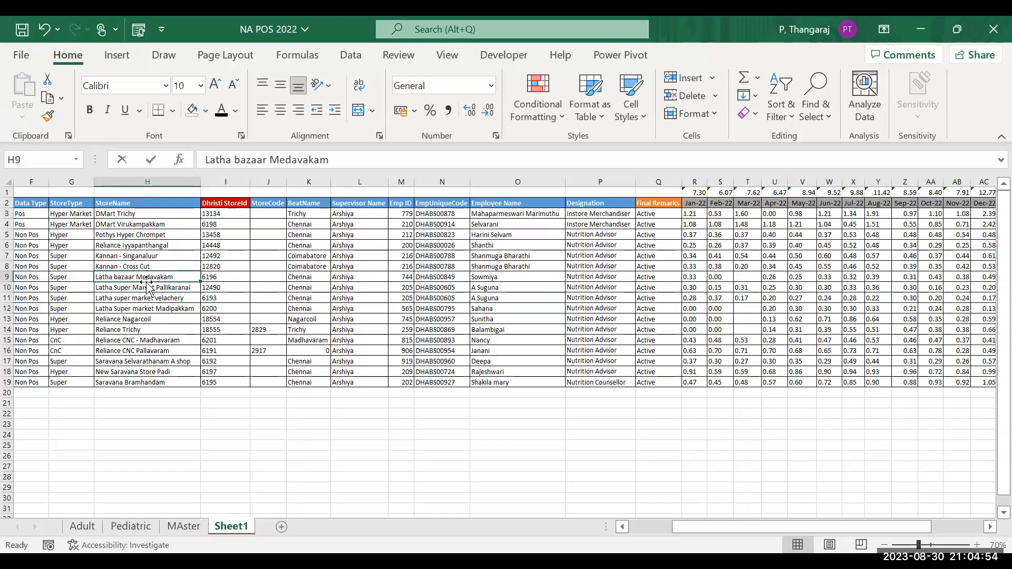
key("Up")
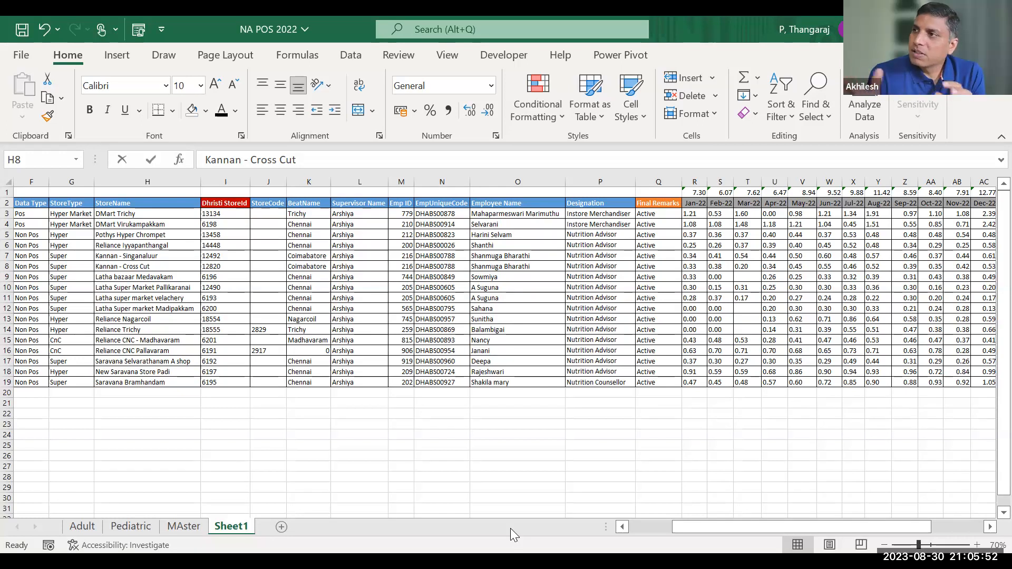
key("alt+Tab")
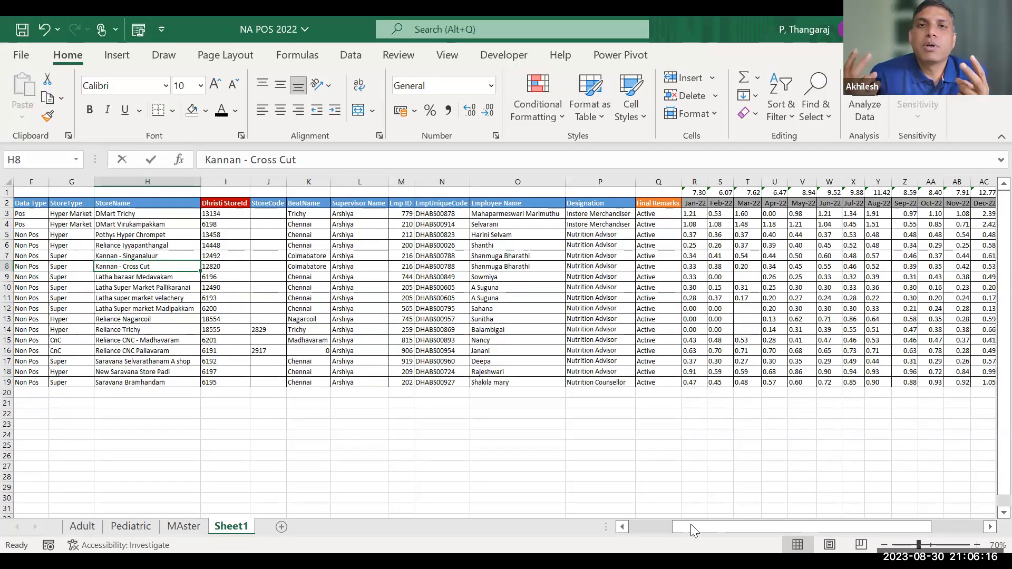
left_click(578, 509)
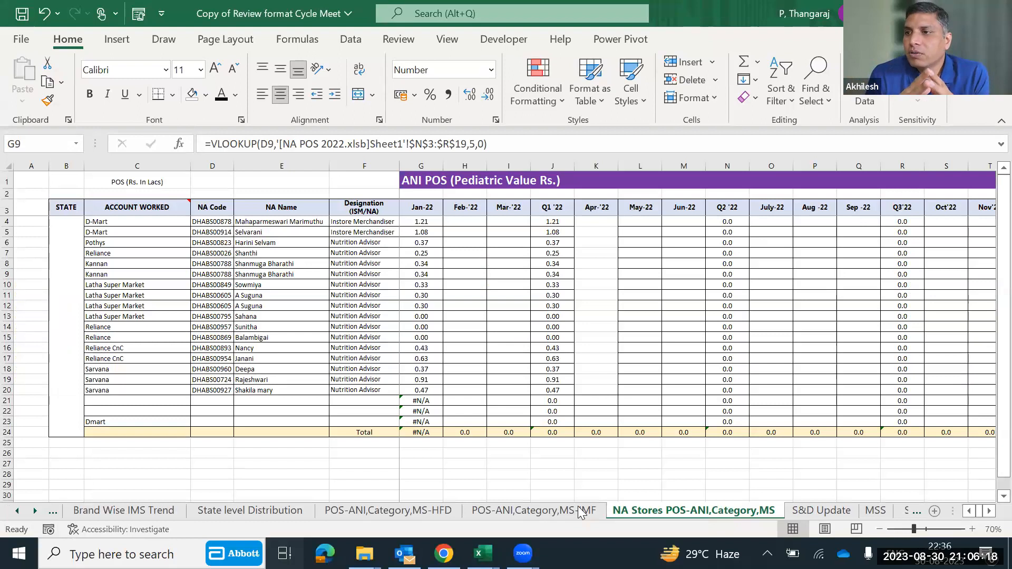
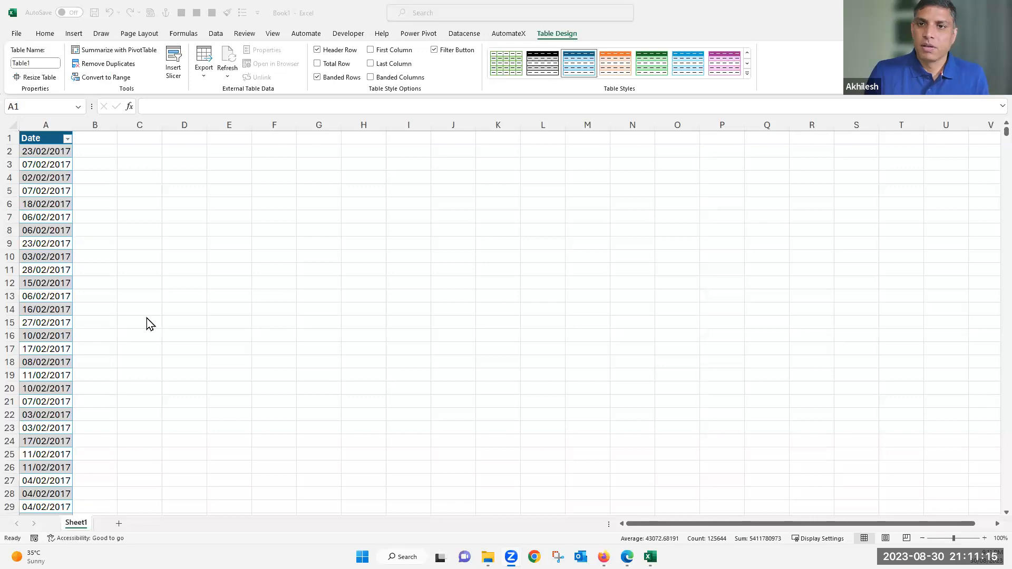
Step: Sort the Date column of the table from oldest to newest
left_click(69, 140)
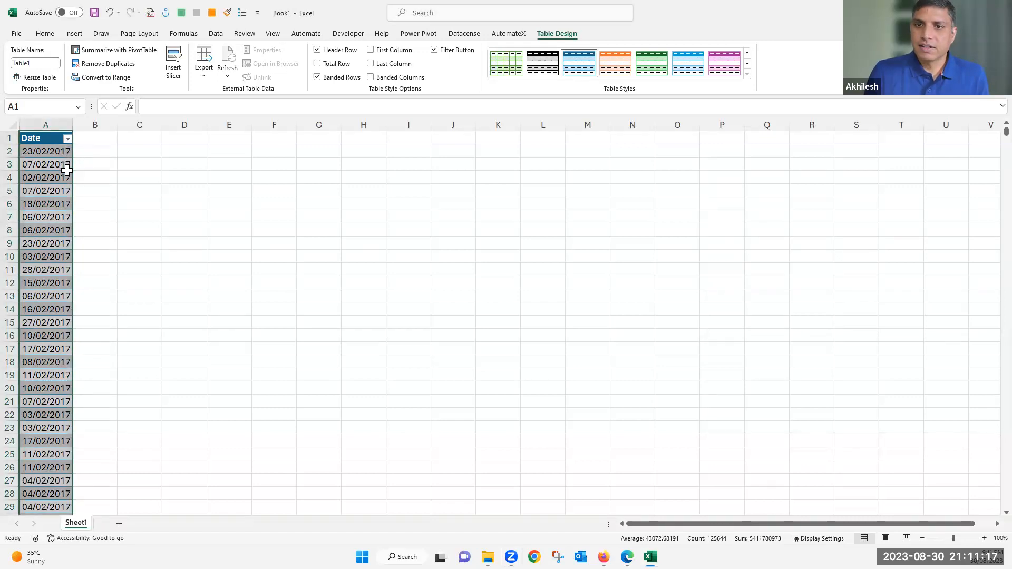
left_click(68, 139)
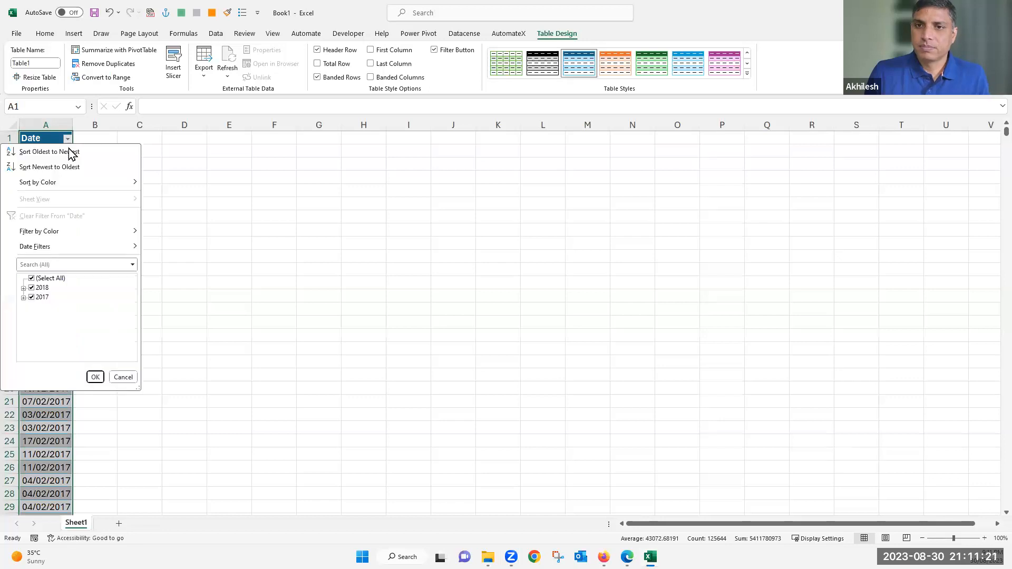
left_click(71, 157)
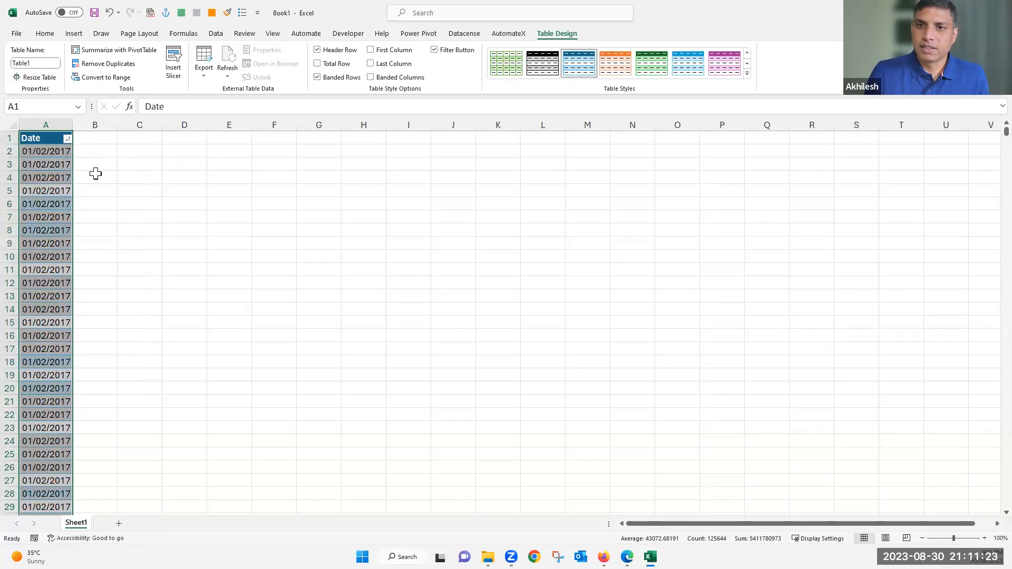
Step: Format all the dates in column A in the dd-mmm-yy style, such as 01-Feb-17
left_click(45, 149)
key("ctrl+shift+Down")
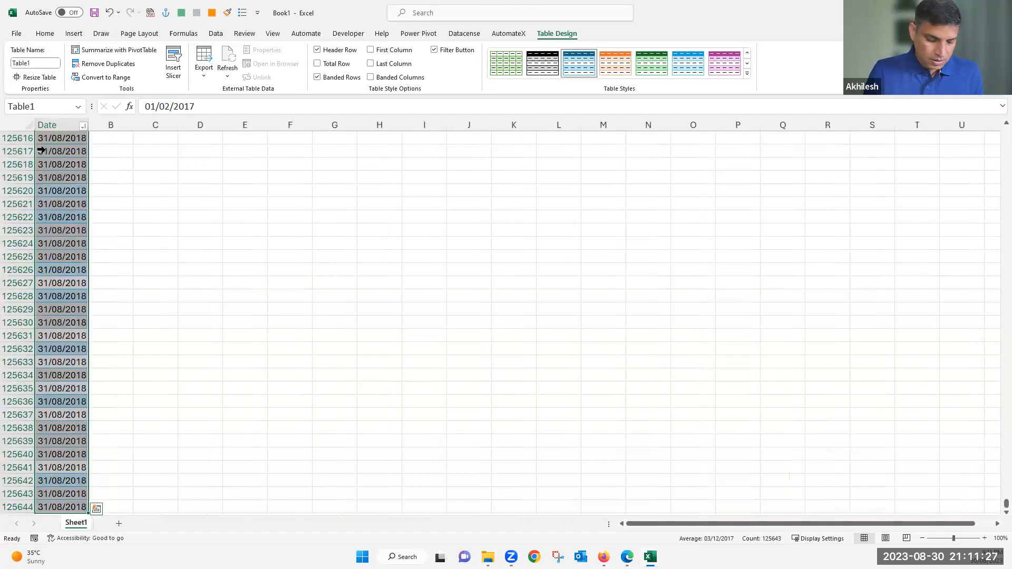
key("ctrl+BackSpace")
key("ctrl+shift+3")
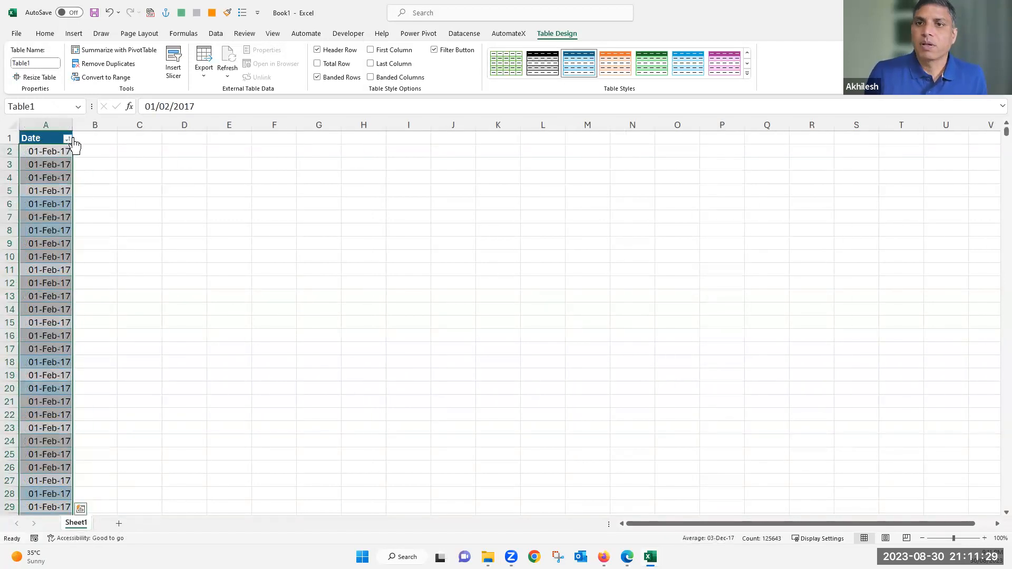
Step: Remove the duplicate values from the Date column so that each date is listed only once
left_click(55, 153)
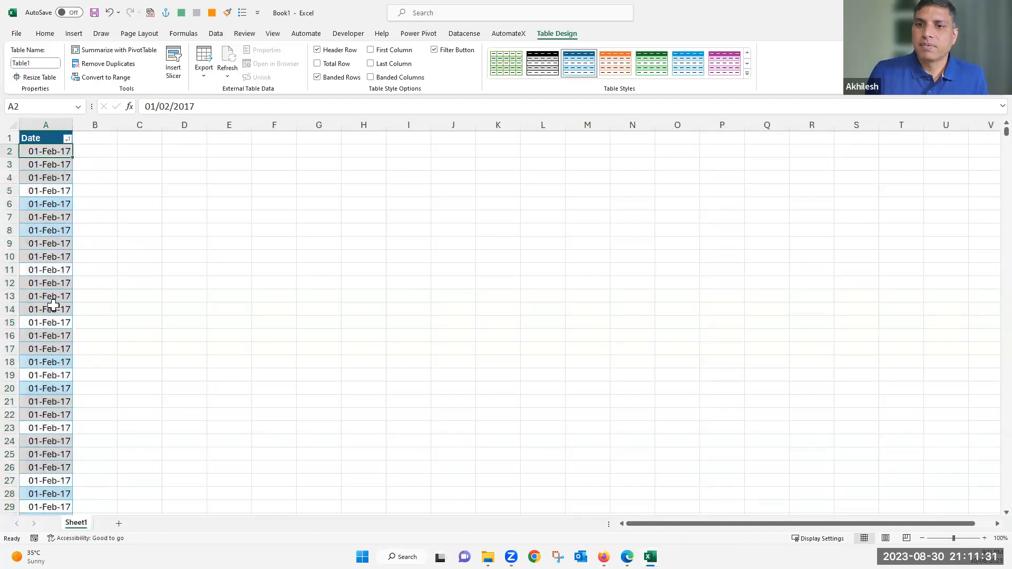
scroll(47, 387, "down", 5)
left_click(41, 125)
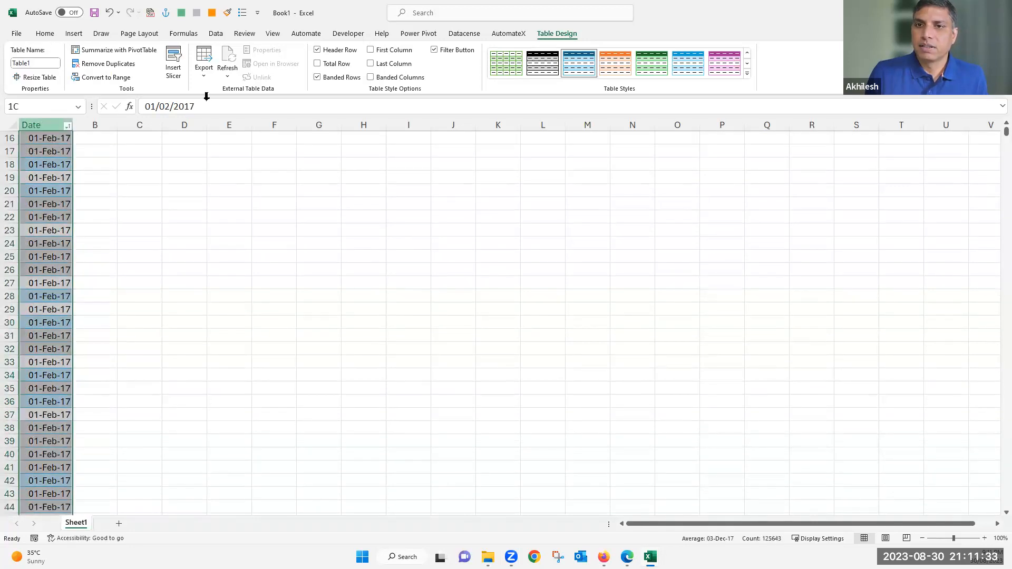
left_click(45, 34)
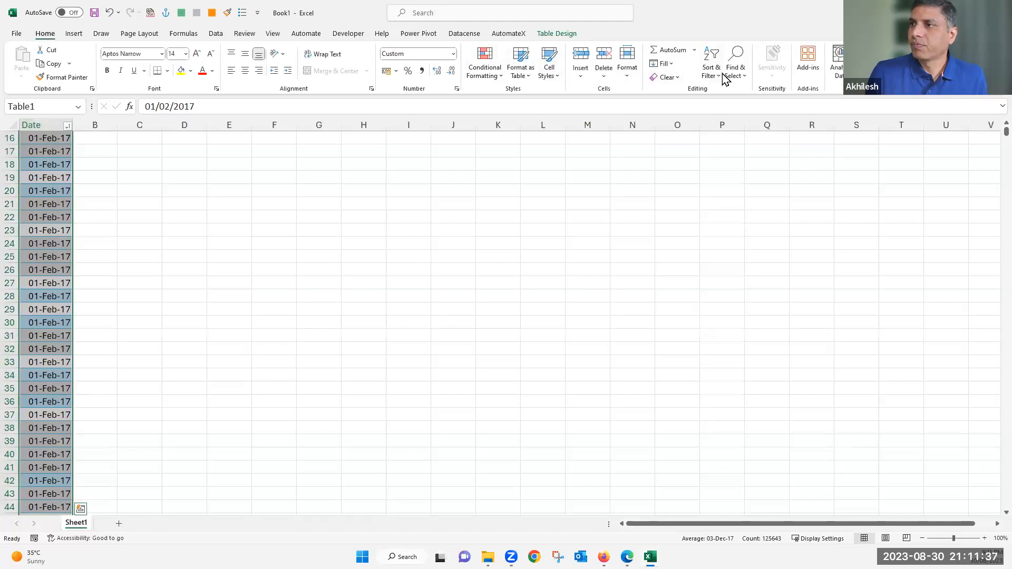
left_click(215, 33)
left_click(675, 66)
left_click(509, 405)
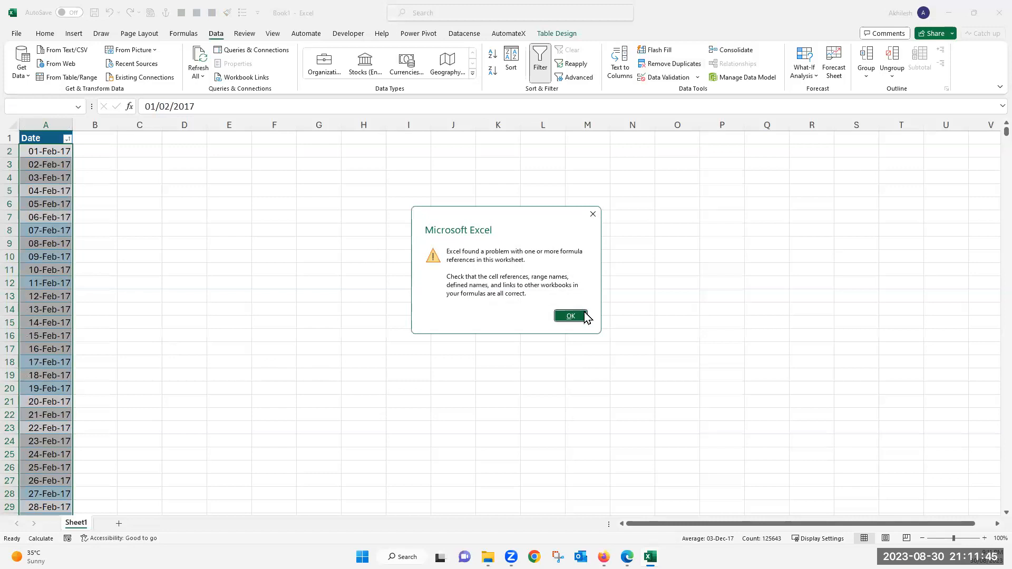
left_click(568, 316)
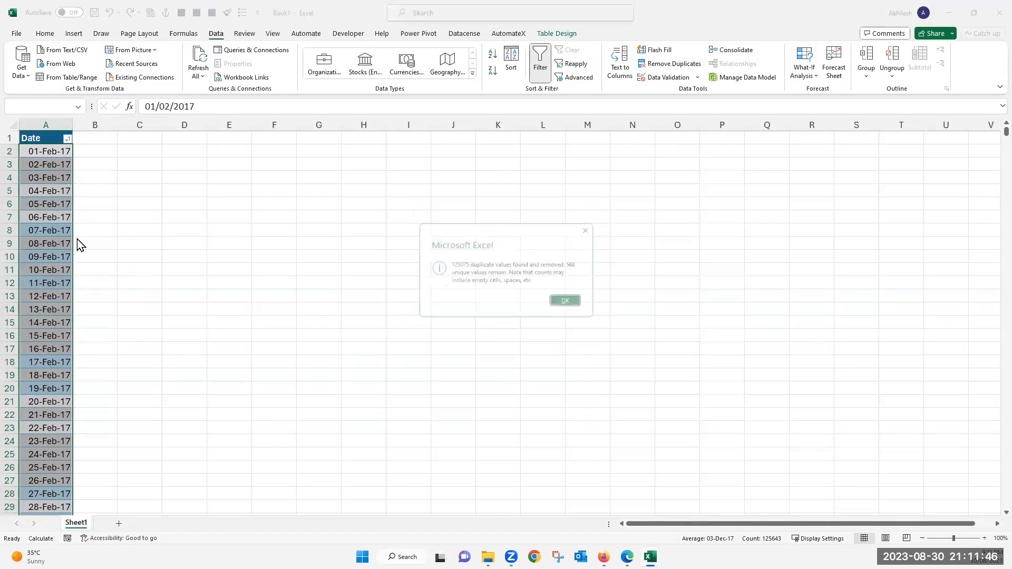
left_click(570, 303)
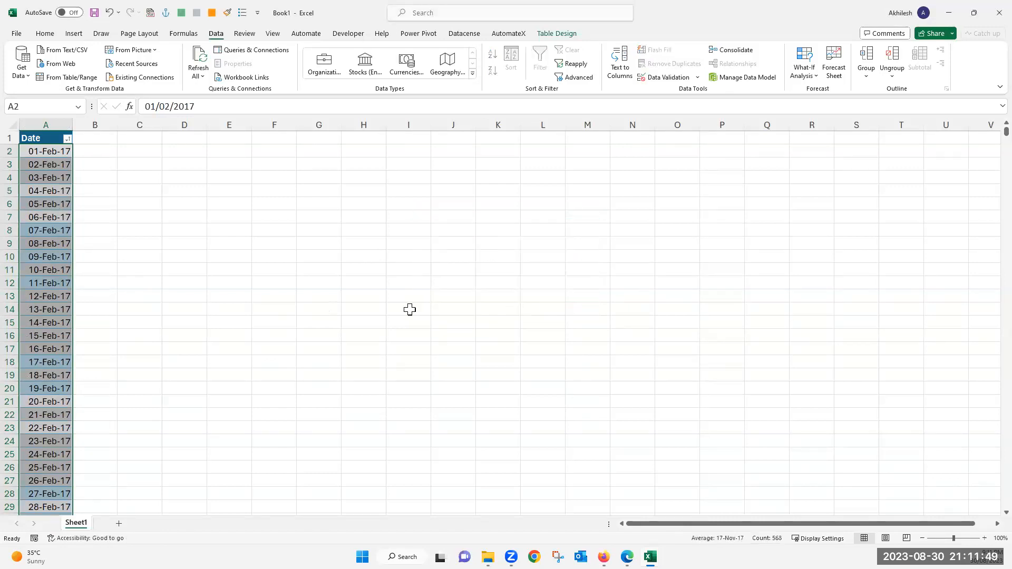
left_click(53, 151)
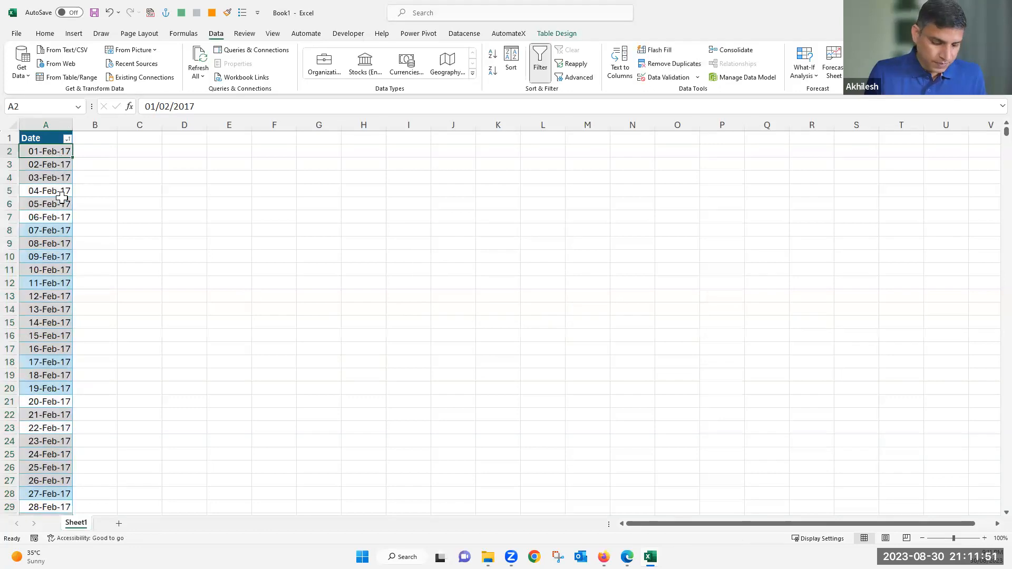
key("ctrl+s")
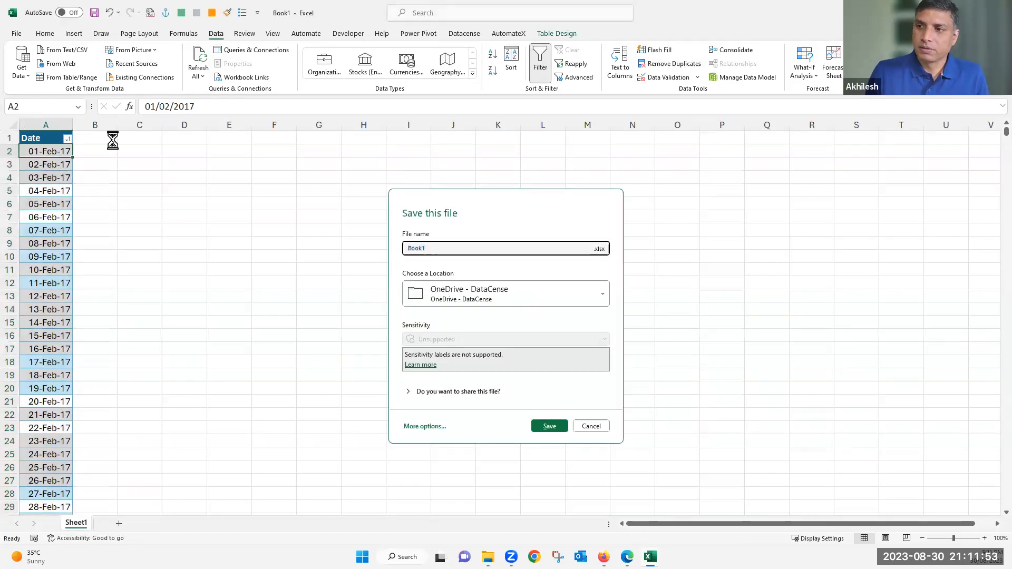
key("Escape")
Step: Add a second table column headed Group in cell B1, beside the Date column
left_click(104, 139)
type("Group")
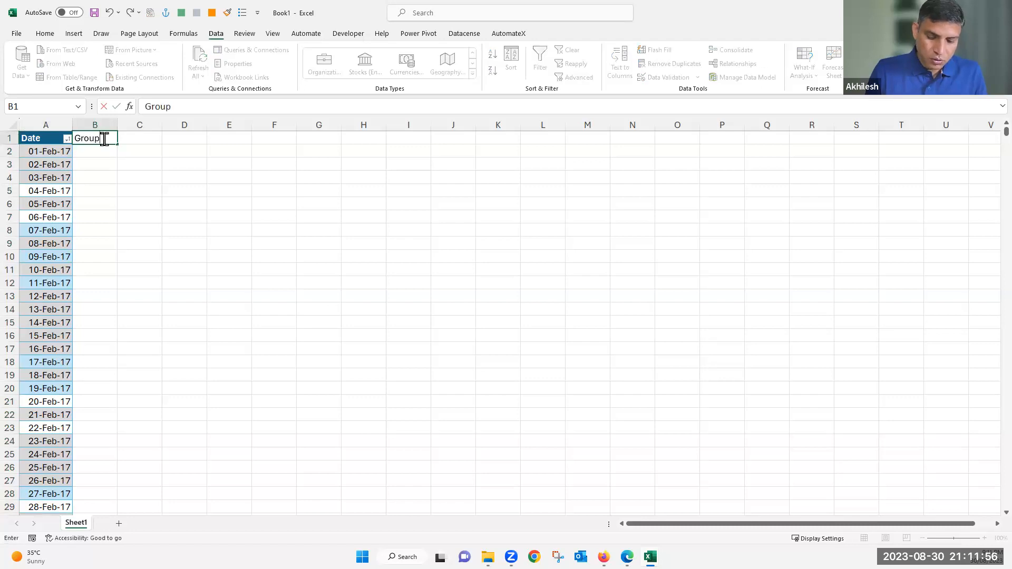
key("Return")
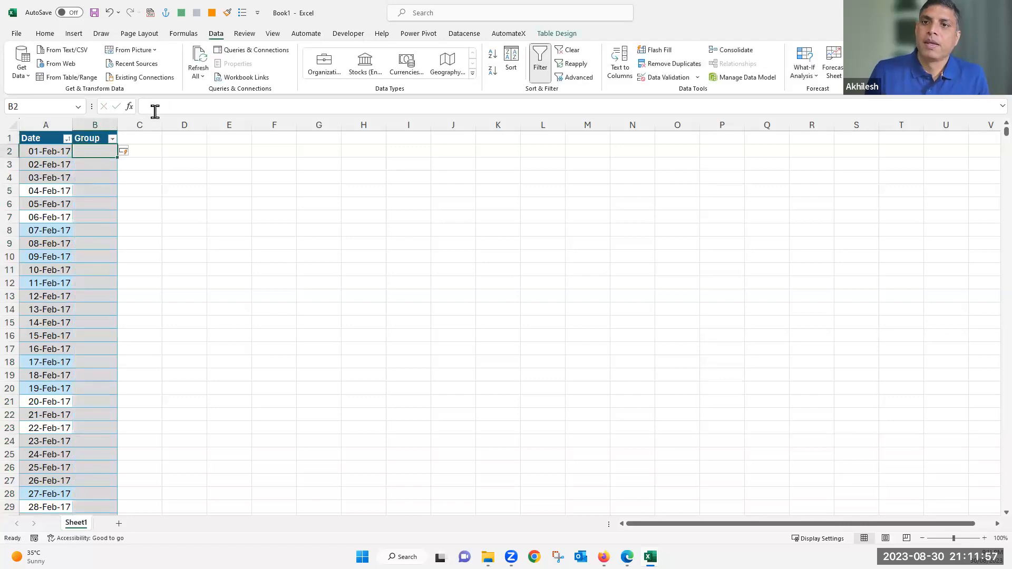
Step: Examine the ten-day blocks of dates in column A across February and March 2017, through the month end
left_click(51, 153)
left_click_drag(50, 153, 47, 402)
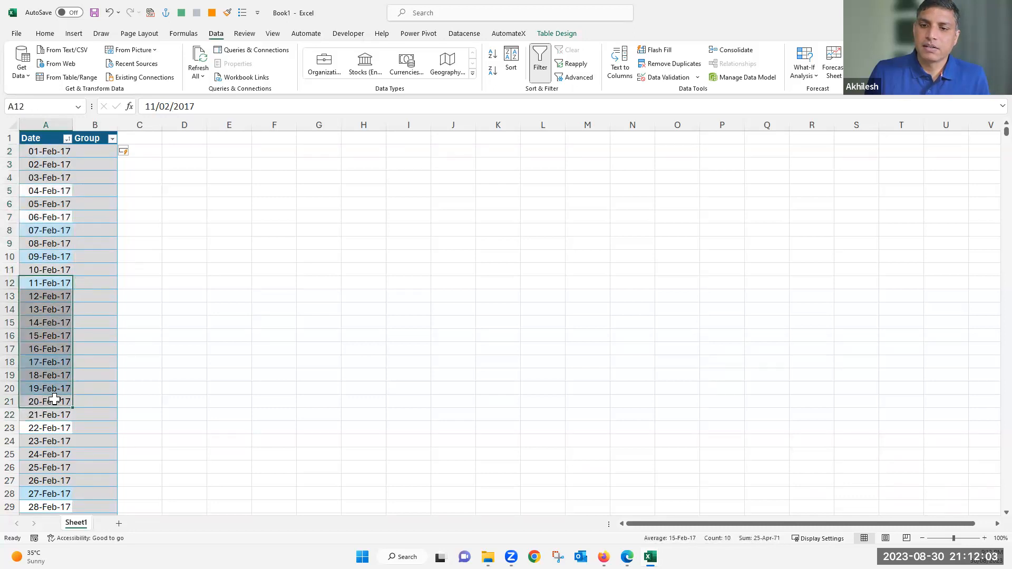
scroll(47, 402, "down", 5)
left_click_drag(47, 217, 51, 442)
scroll(50, 411, "down", 6)
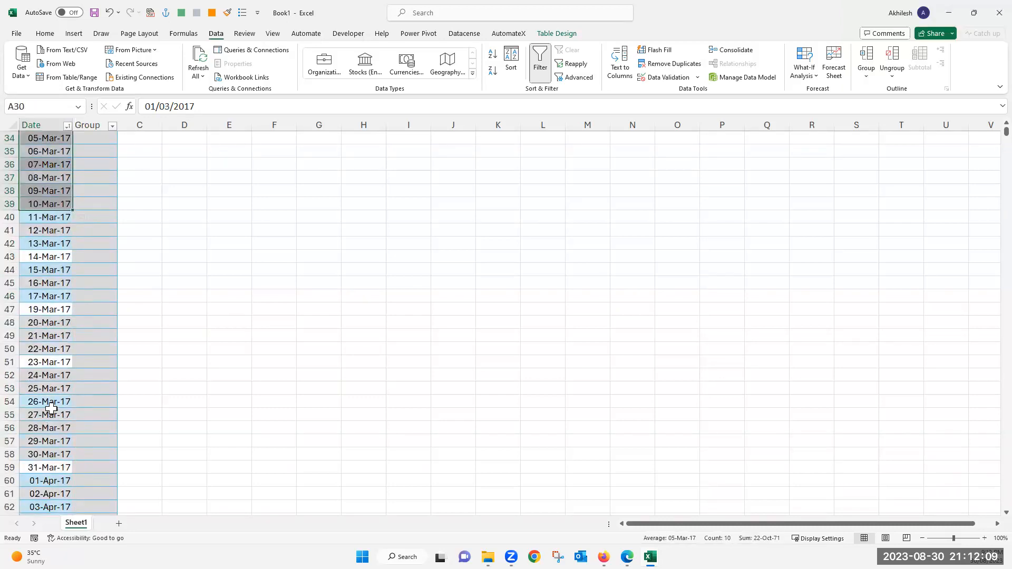
left_click(39, 469)
scroll(45, 448, "down", 3)
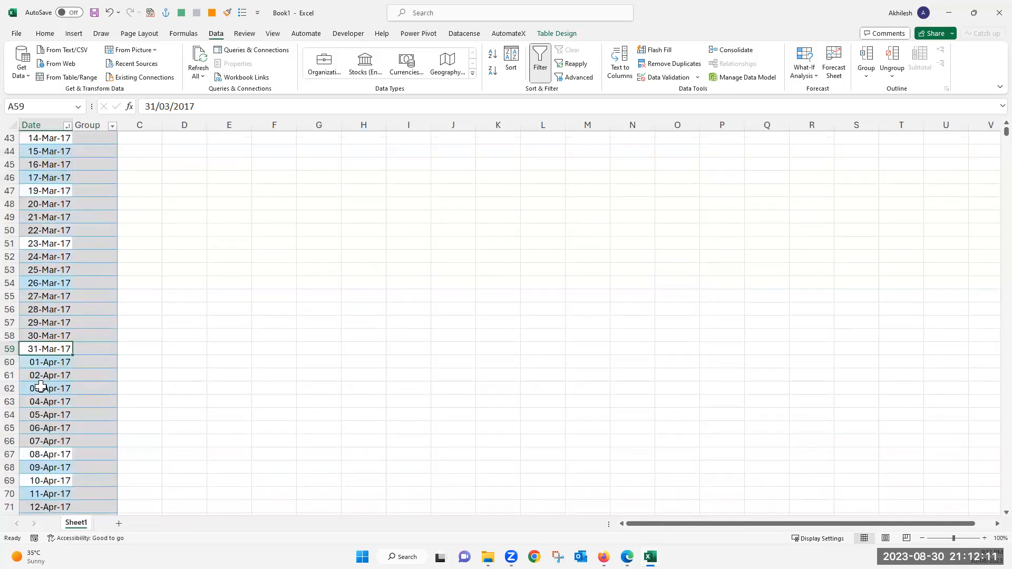
scroll(113, 159, "up", 14)
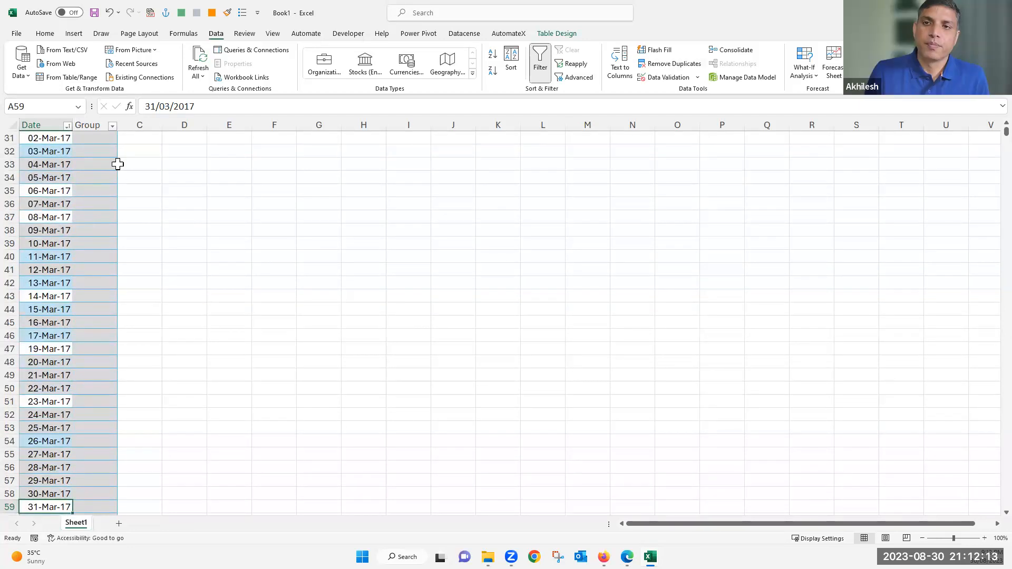
Step: Widen column B and fill it with the day number of each date using =DAY(A2) in cell B2
left_click(109, 153)
left_click_drag(117, 124, 147, 125)
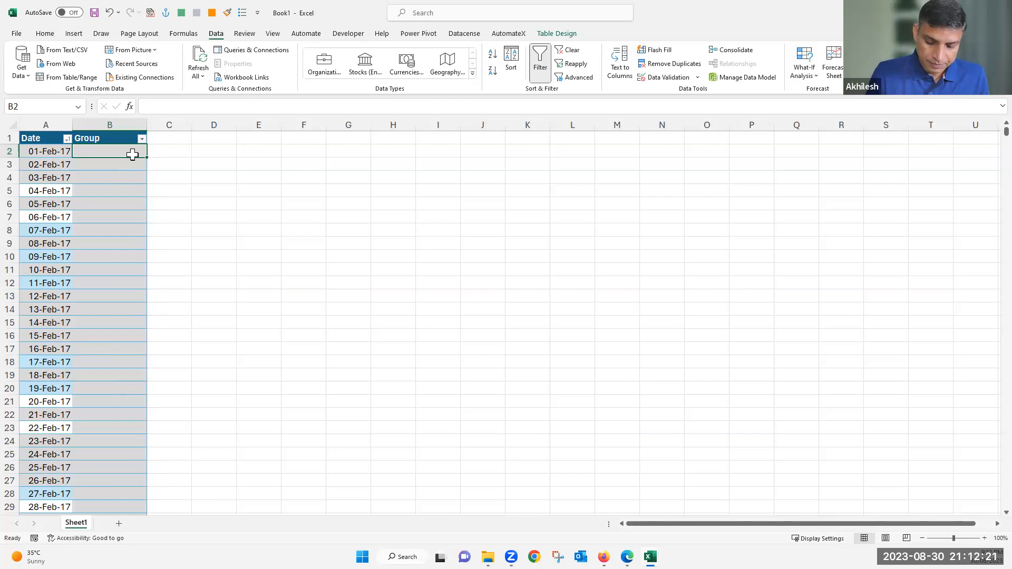
type("=day")
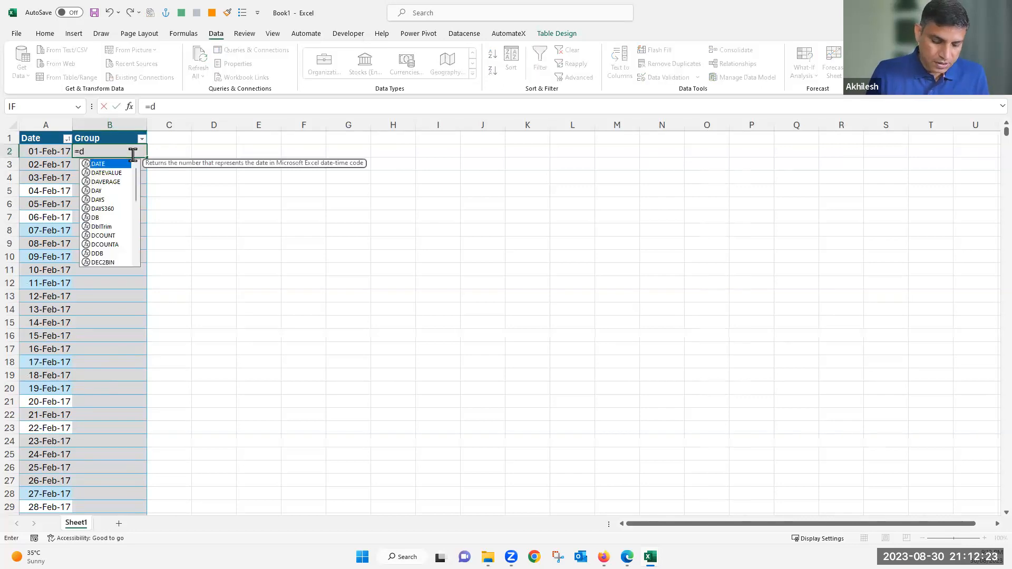
key("Tab")
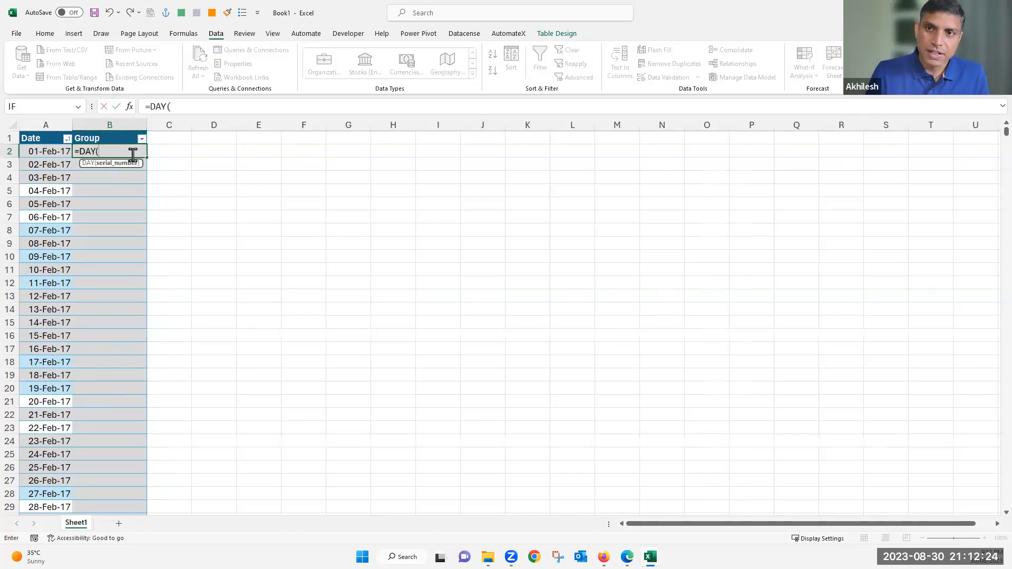
left_click(53, 153)
key("Return")
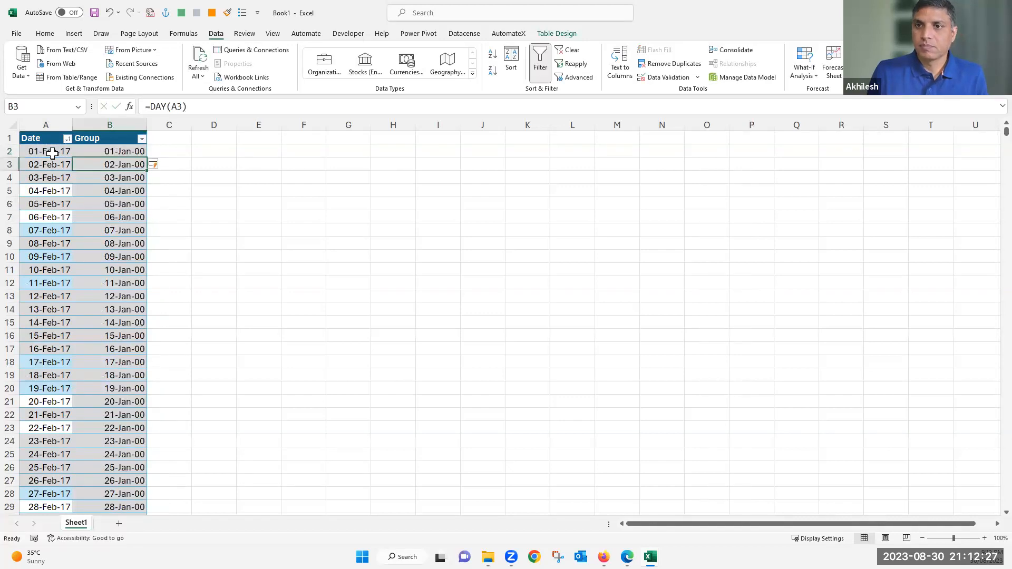
Step: Apply the General number format to column B so the DAY results appear as plain numbers
left_click(128, 119)
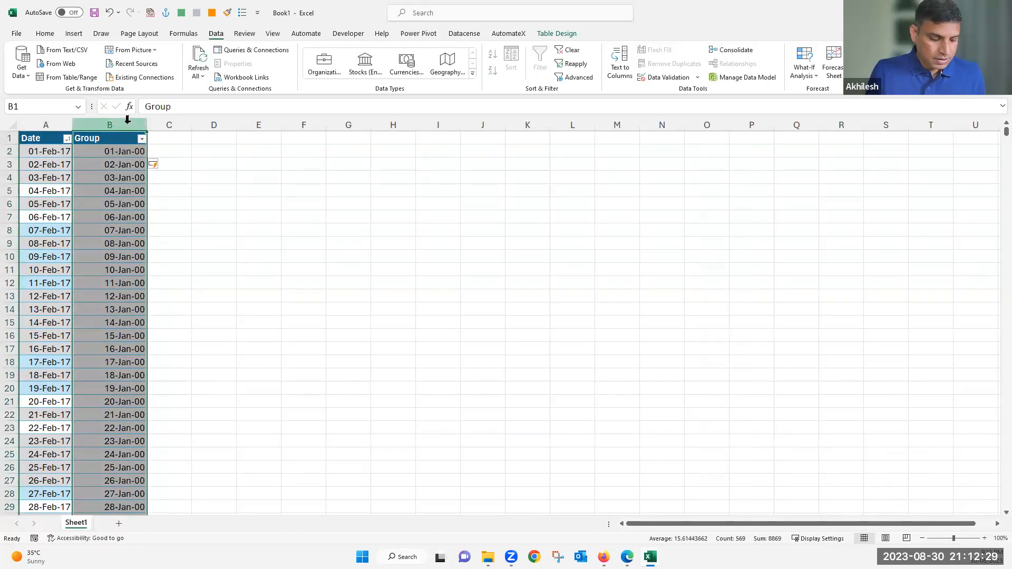
key("ctrl+shift+grave")
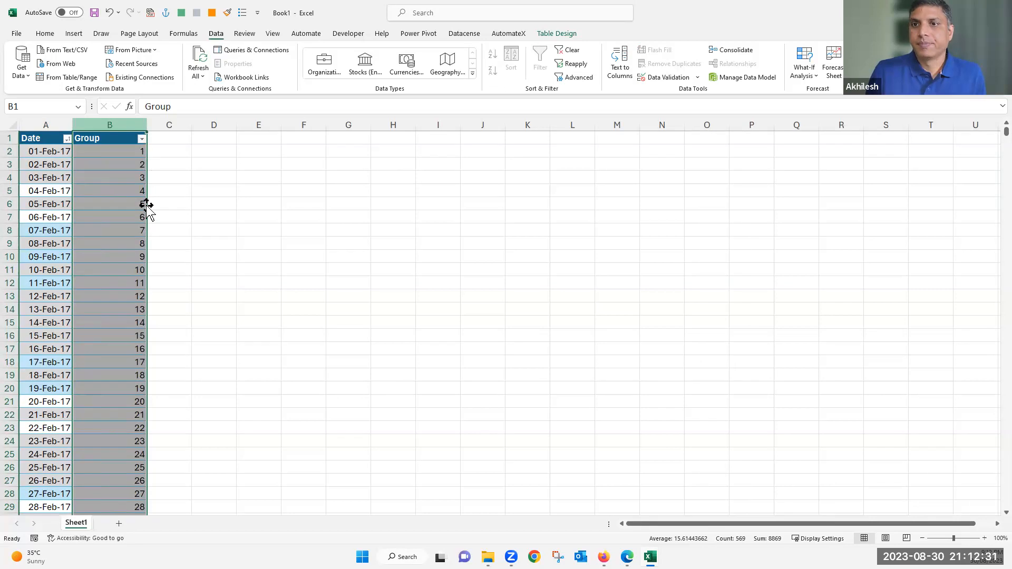
left_click_drag(133, 153, 119, 372)
left_click(167, 139)
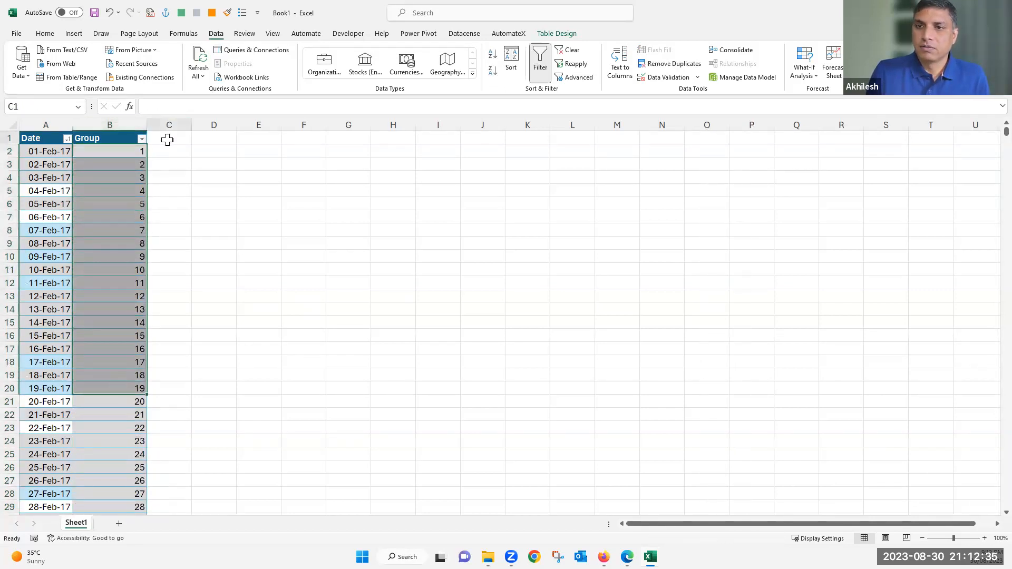
Step: Rename the header in cell B1 as Day
left_click(101, 140)
type("Day")
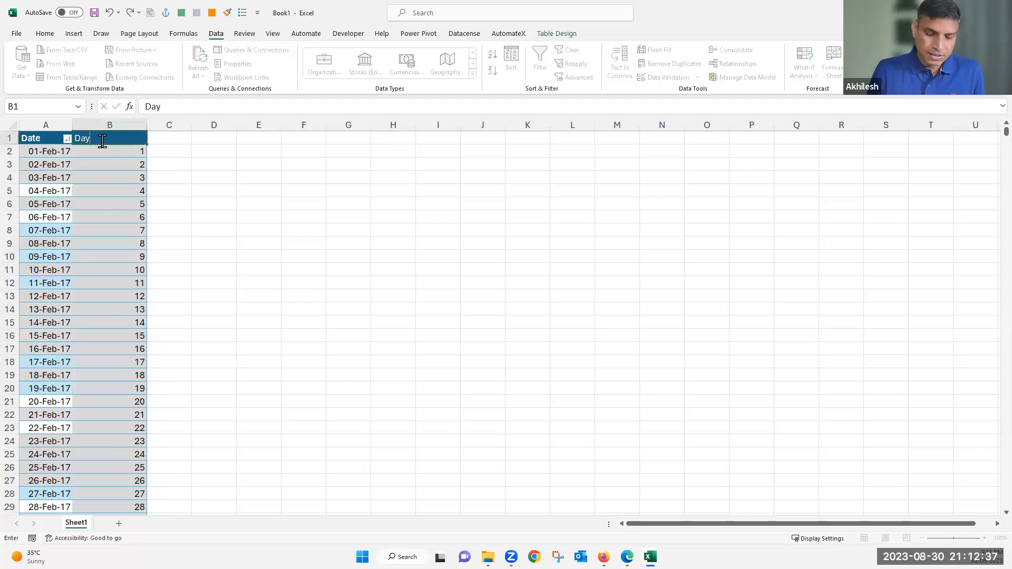
key("Tab")
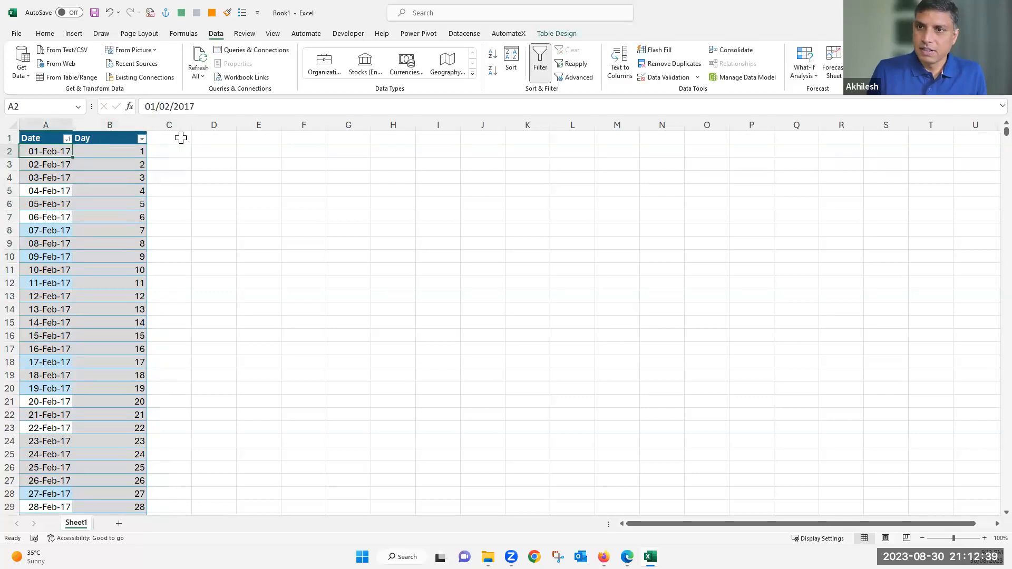
Step: Add a third table column headed Group in C1, widening column C and narrowing the Day column
left_click(181, 138)
type("Group")
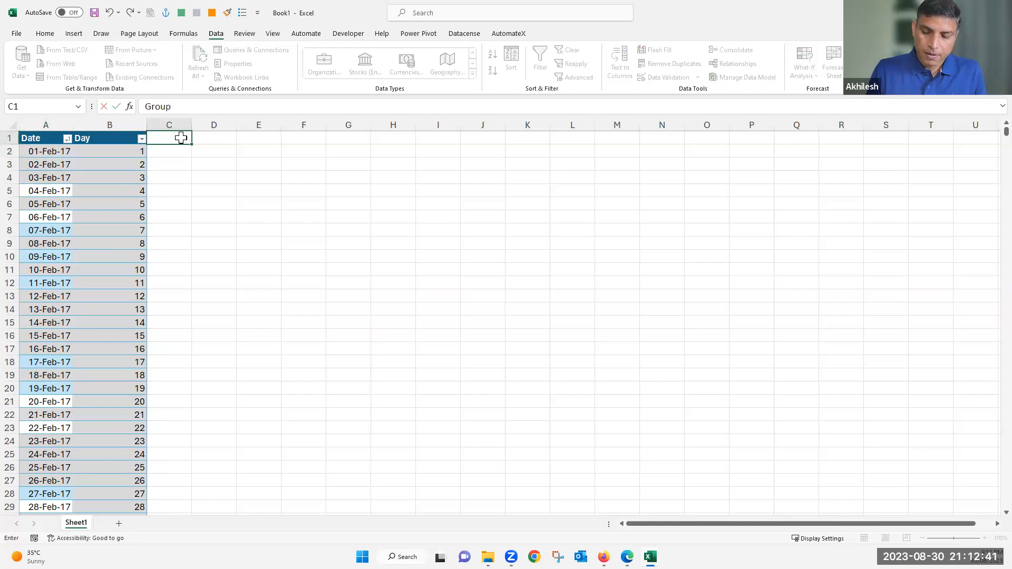
key("Return")
left_click_drag(191, 126, 247, 128)
left_click_drag(147, 125, 130, 126)
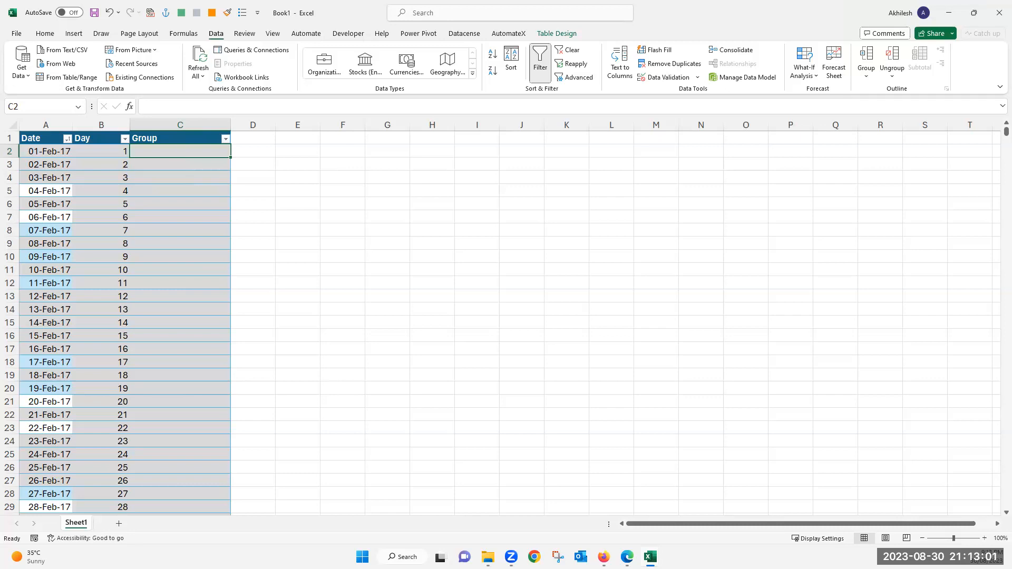
right_click(161, 153)
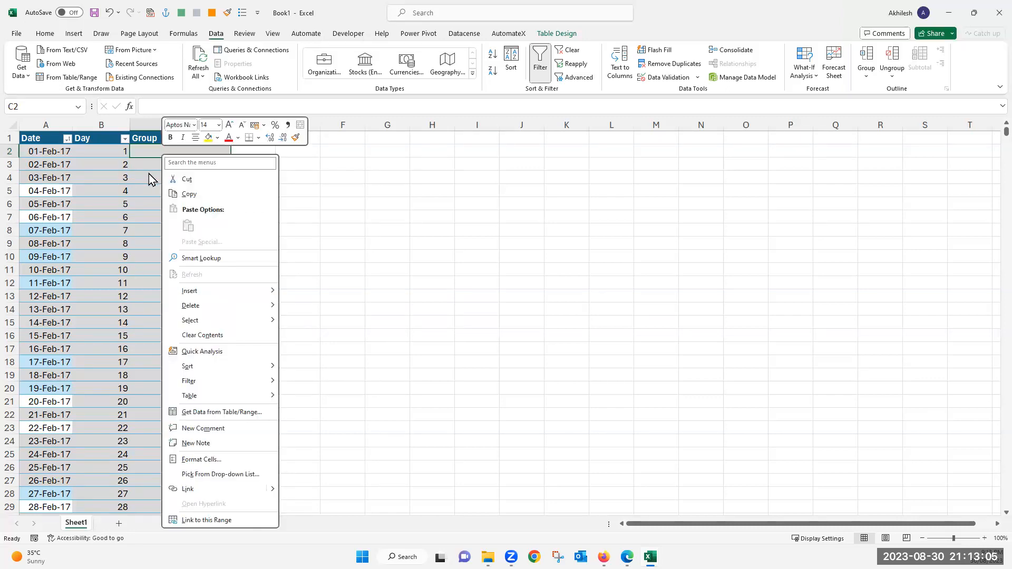
key("Escape")
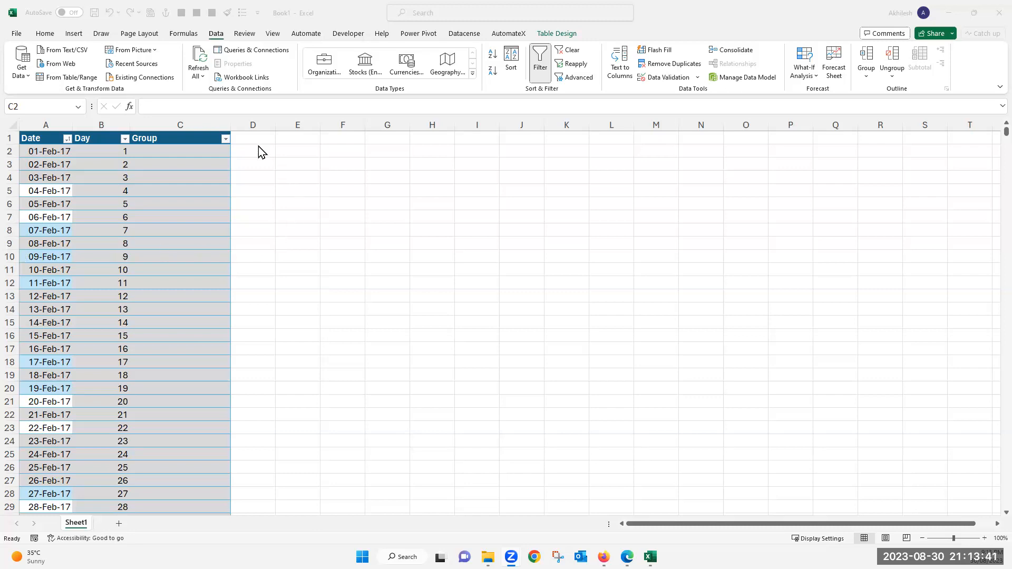
left_click(184, 151)
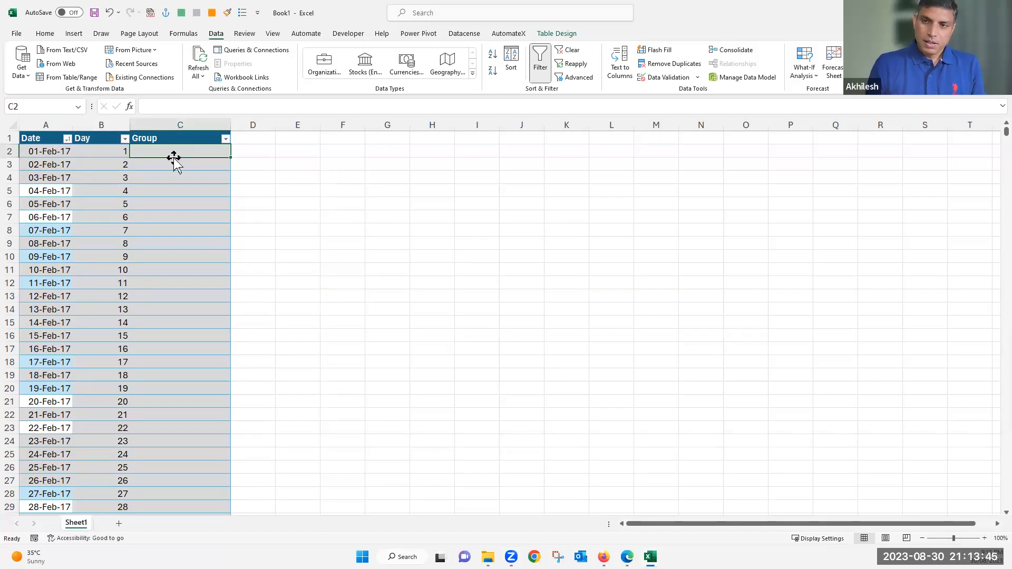
Step: Copy the March day numbers from the Day column and paste them as values starting in cell H2
left_click_drag(120, 152, 106, 461)
left_click(106, 442)
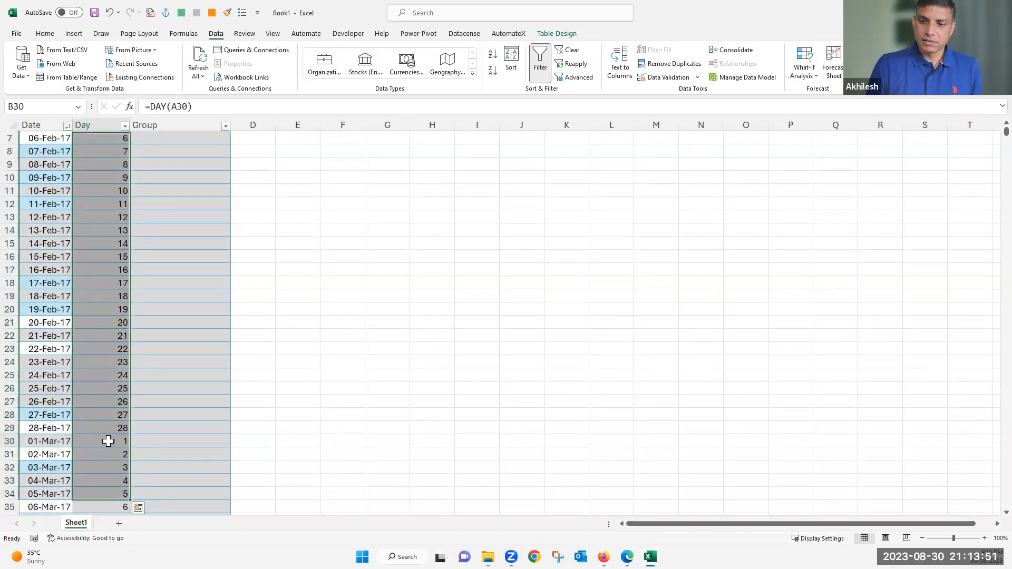
scroll(109, 441, "down", 3)
scroll(109, 441, "down", 7)
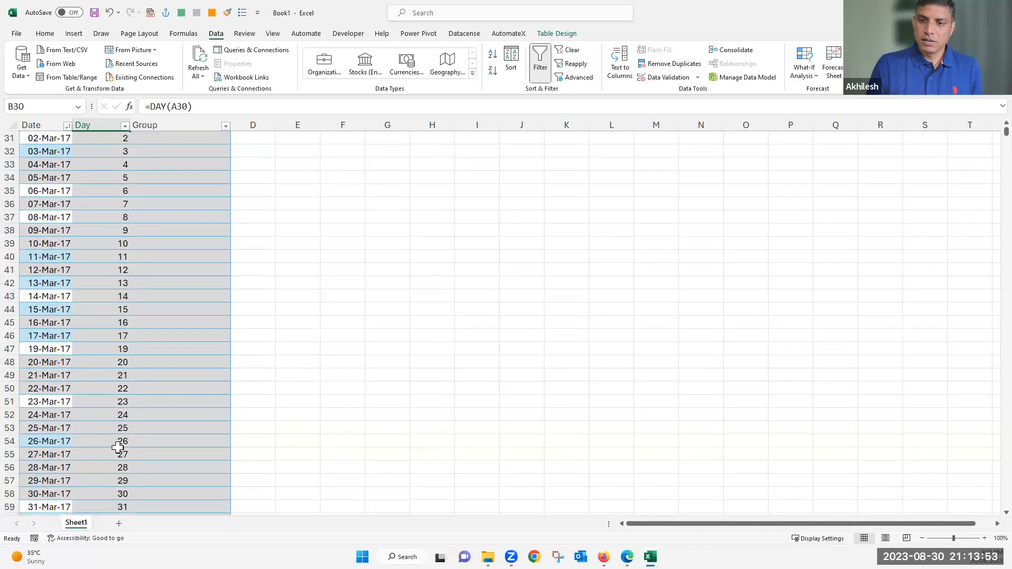
left_click(117, 428, "shift")
key("ctrl+c")
scroll(568, 175, "up", 12)
left_click(432, 151)
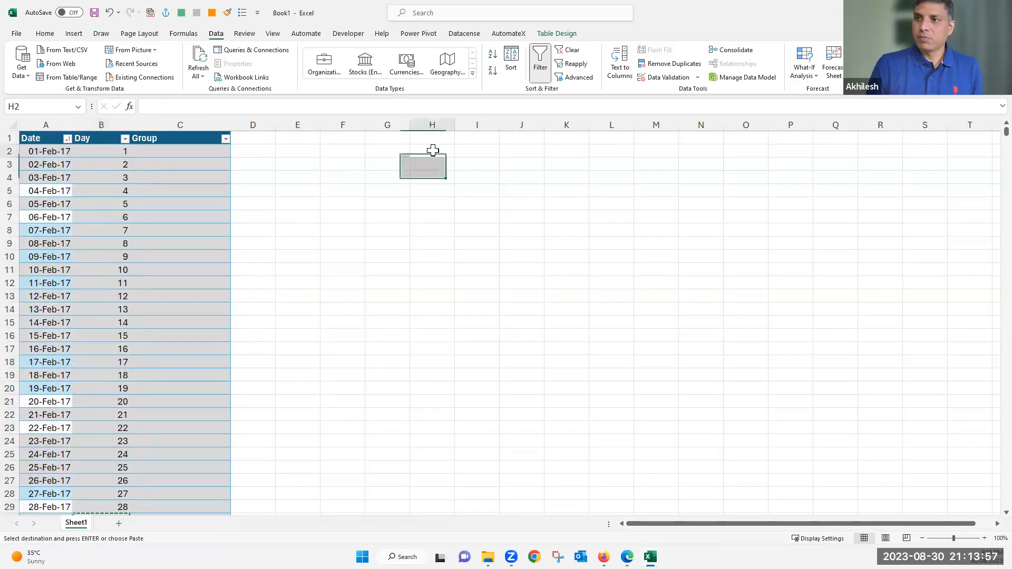
key("ctrl+v")
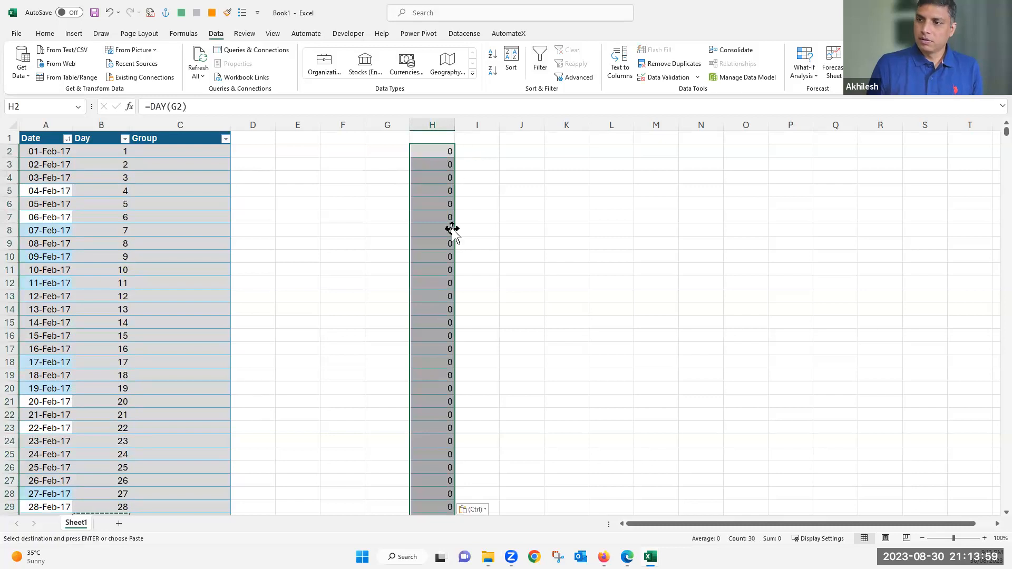
left_click(474, 510)
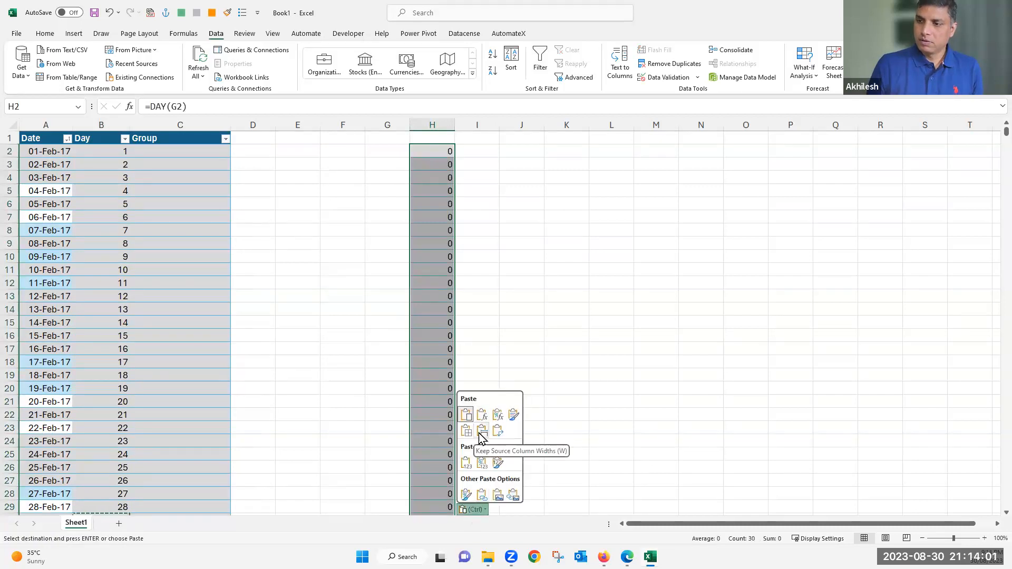
left_click(467, 463)
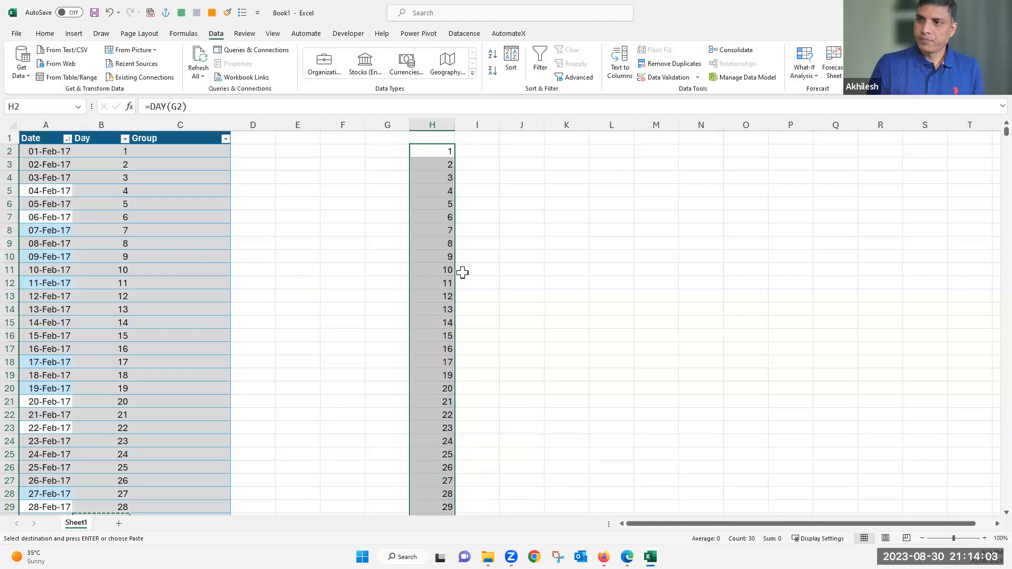
Step: Enter G1 in cell I2 and fill it down beside days 1 to 10
left_click(477, 152)
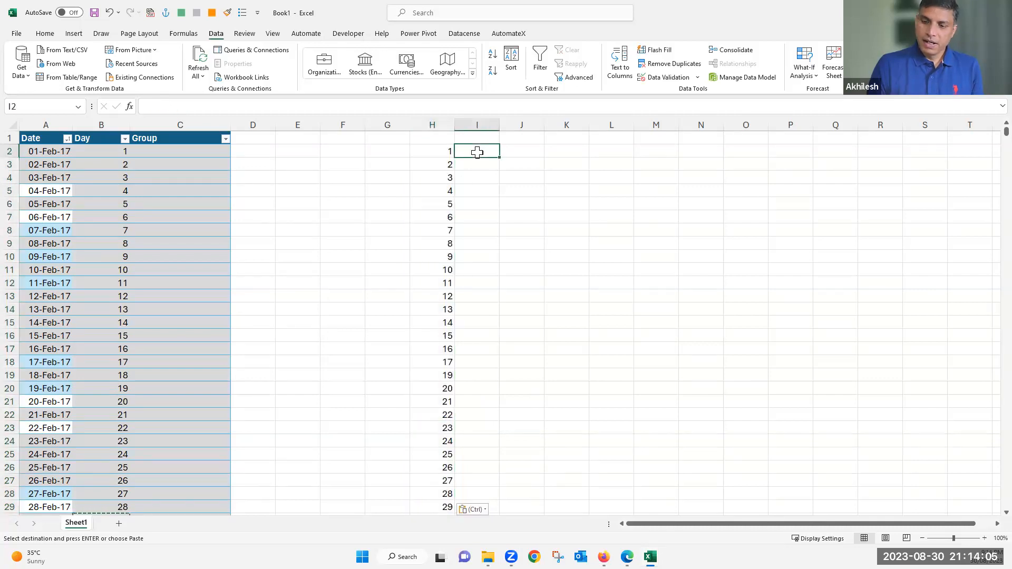
type("G1")
key("Return")
left_click_drag(477, 152, 476, 271)
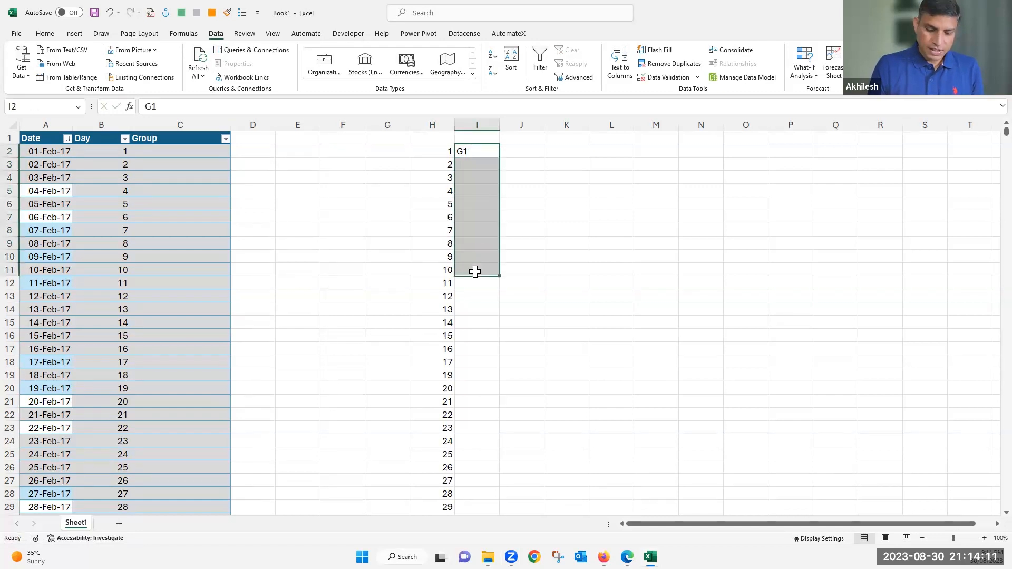
key("ctrl+d")
Step: Enter G2 in cell I12 and fill it down to I20 beside days 11 to 20
left_click(476, 284)
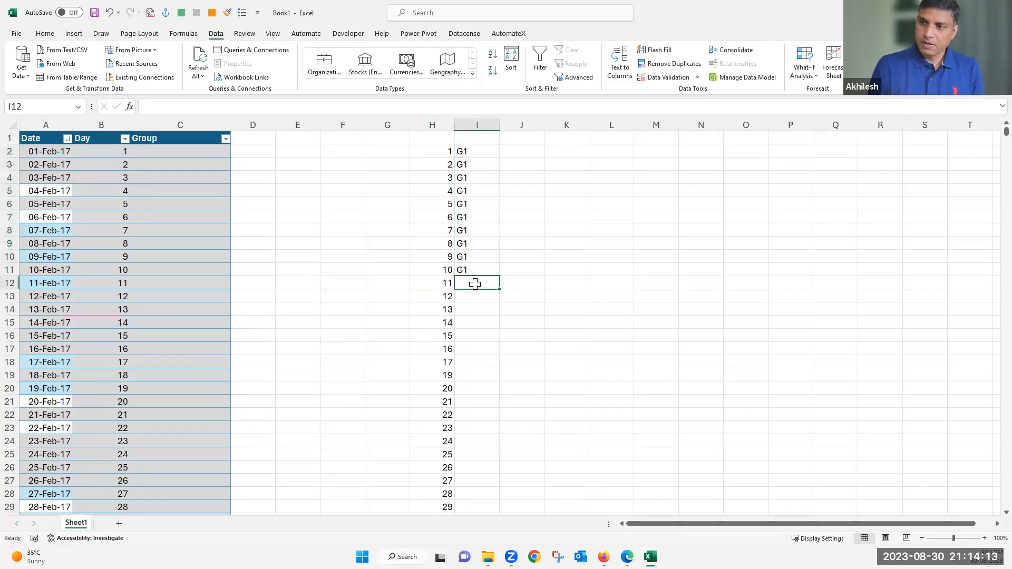
type("G2")
key("Return")
left_click(475, 283)
left_click_drag(476, 284, 472, 390)
key("ctrl+d")
Step: Label days 21 to 30 as G3 in cells I21 to I30 and day 31 as G4 in I31
scroll(477, 350, "down", 4)
left_click(476, 243)
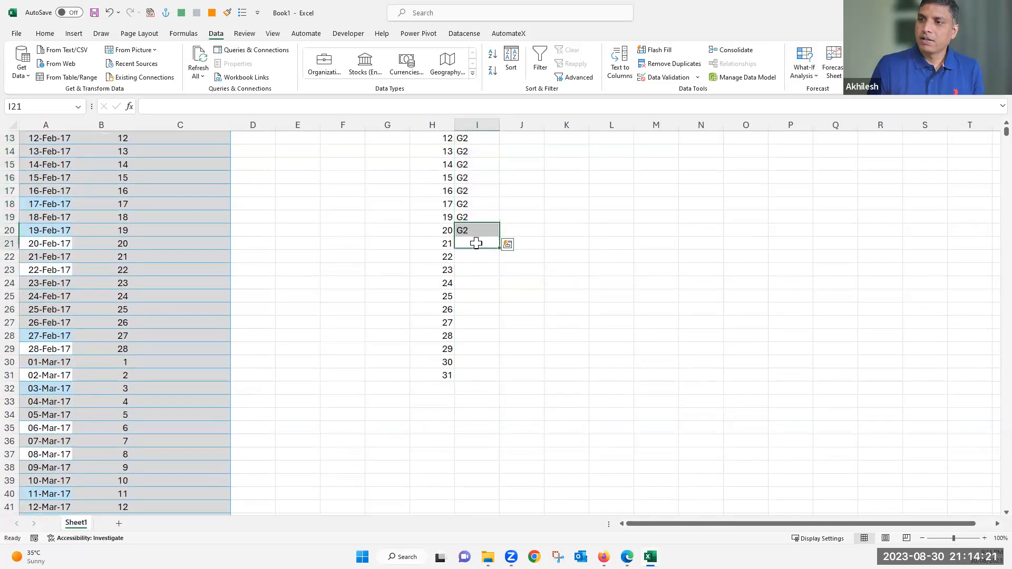
left_click(480, 230)
left_click_drag(499, 236, 478, 361)
key("ctrl+d")
left_click(476, 374)
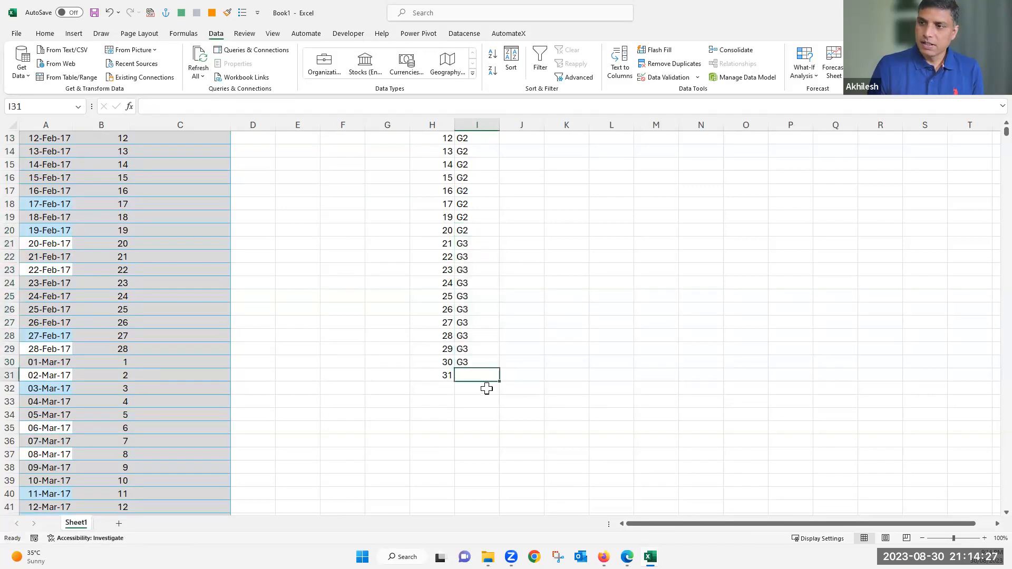
type("G4")
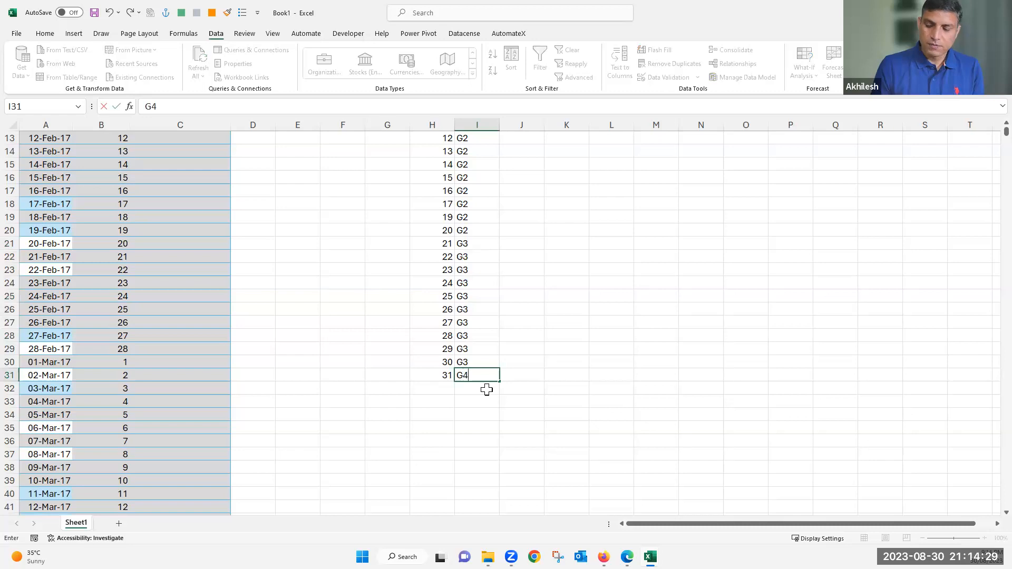
key("Return")
Step: Fill the Group column by looking up each day's group with =VLOOKUP(B2,H:I,2,0) in cell C2
scroll(505, 337, "up", 4)
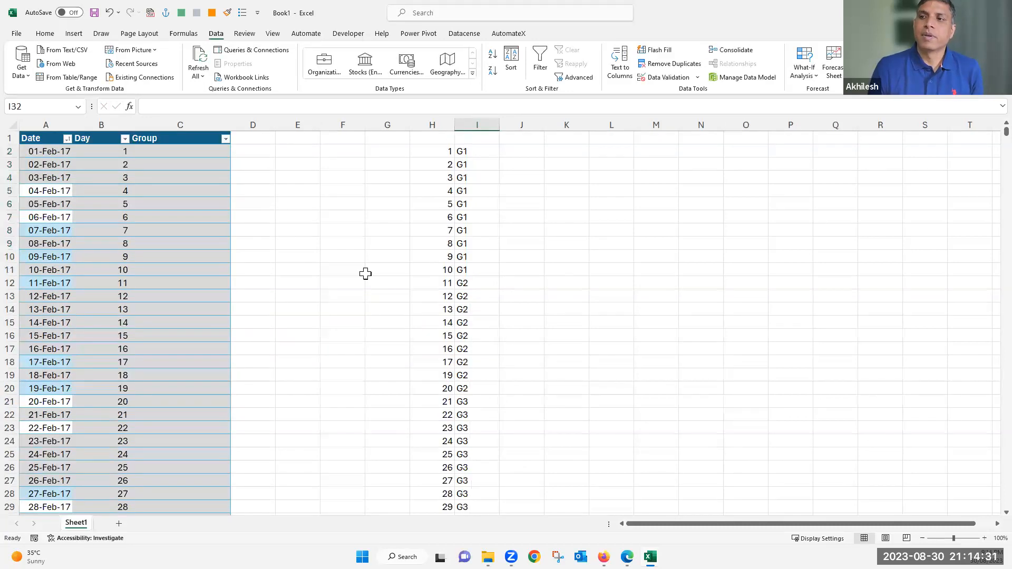
left_click(172, 150)
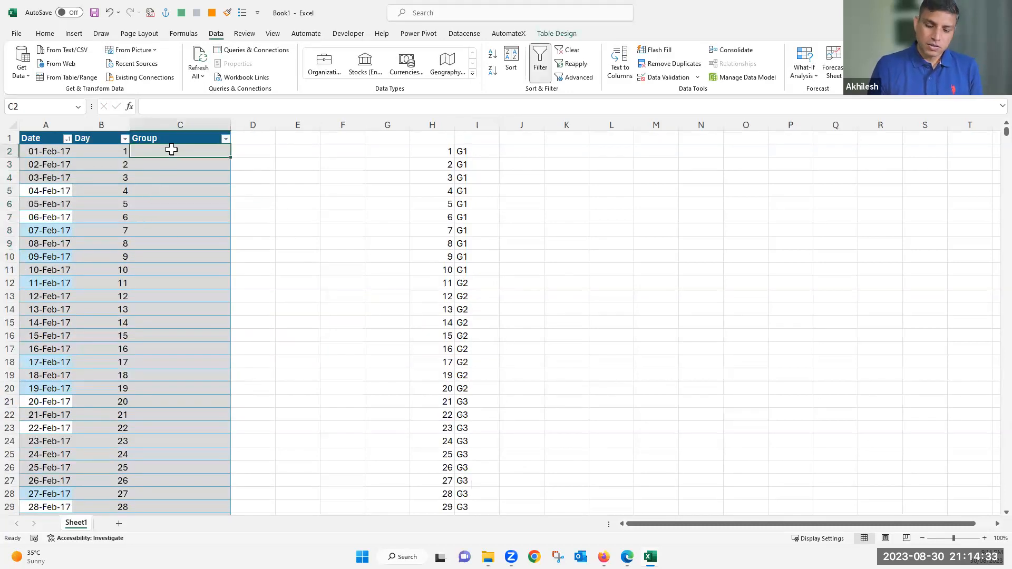
type("=vl")
key("Tab")
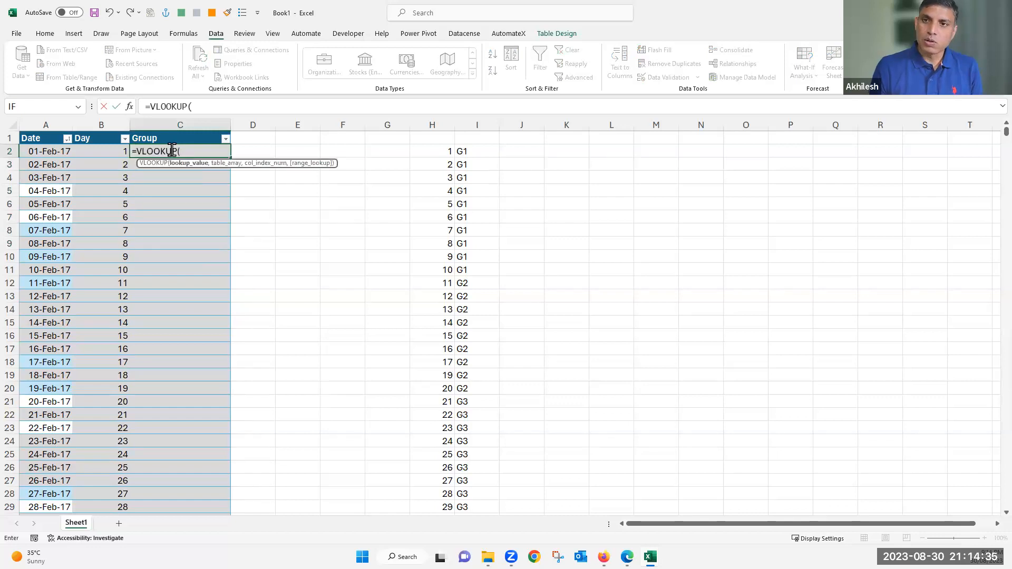
left_click(119, 151)
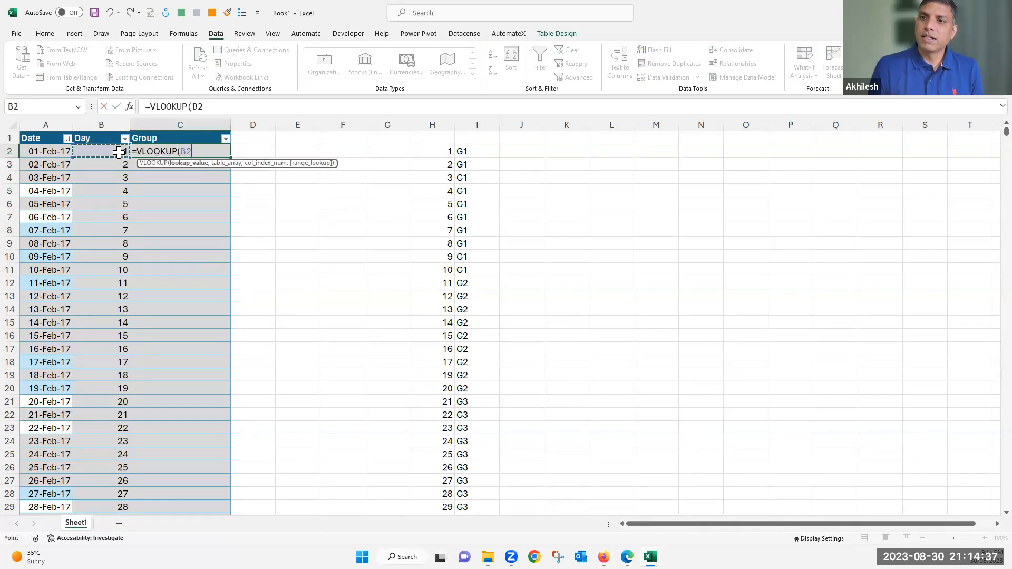
type(",")
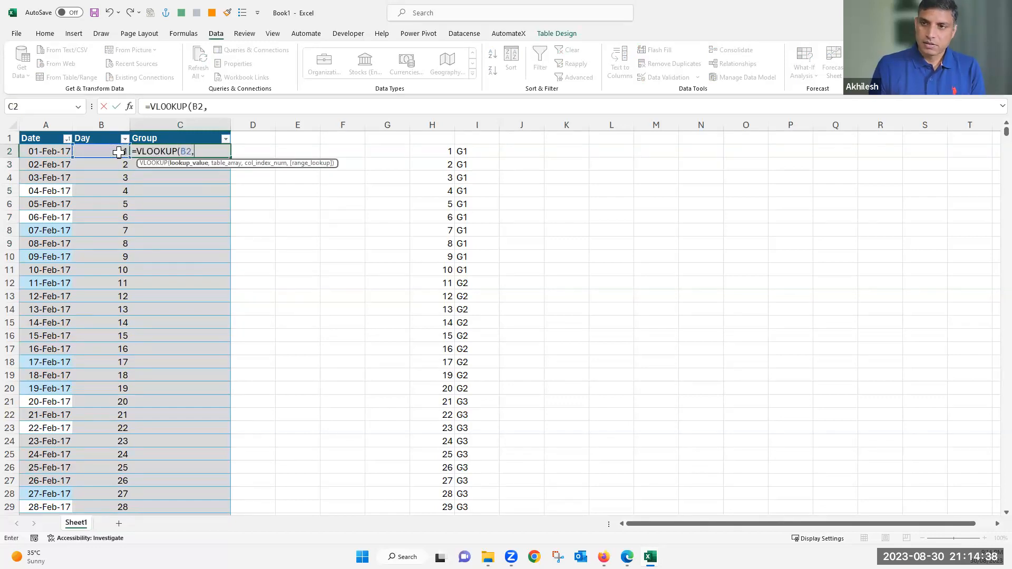
left_click(435, 125)
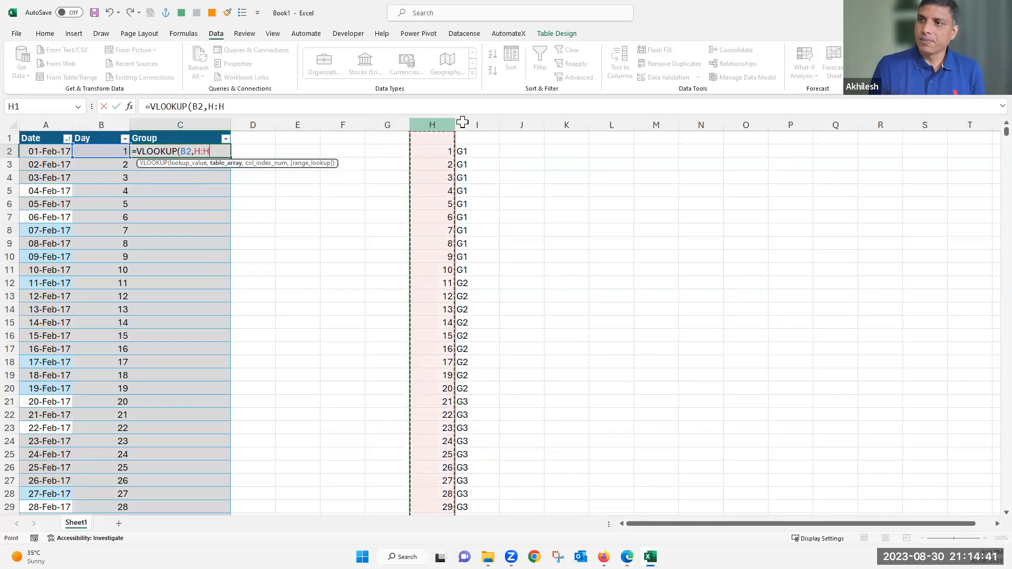
left_click_drag(463, 122, 469, 118)
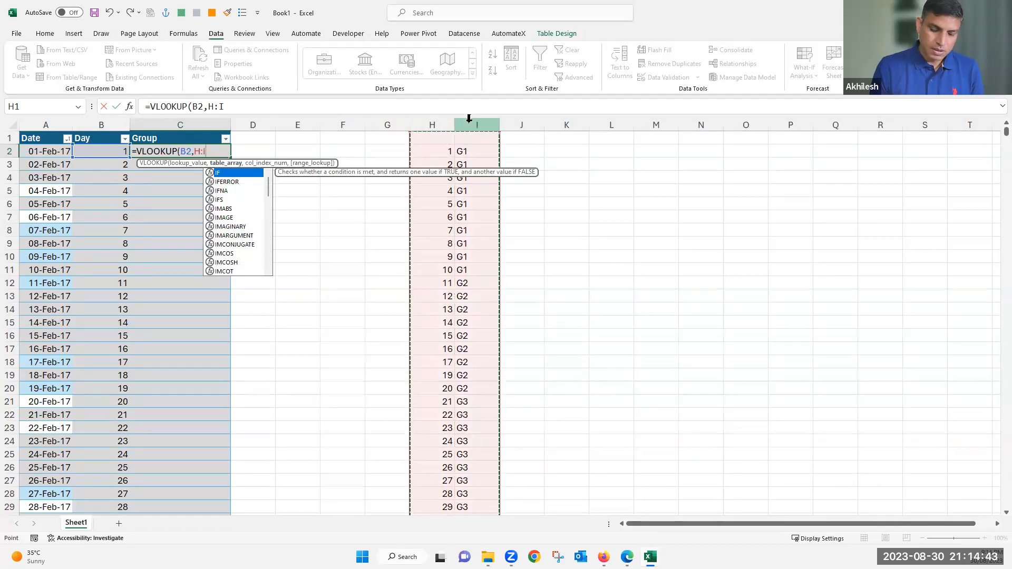
type(",2")
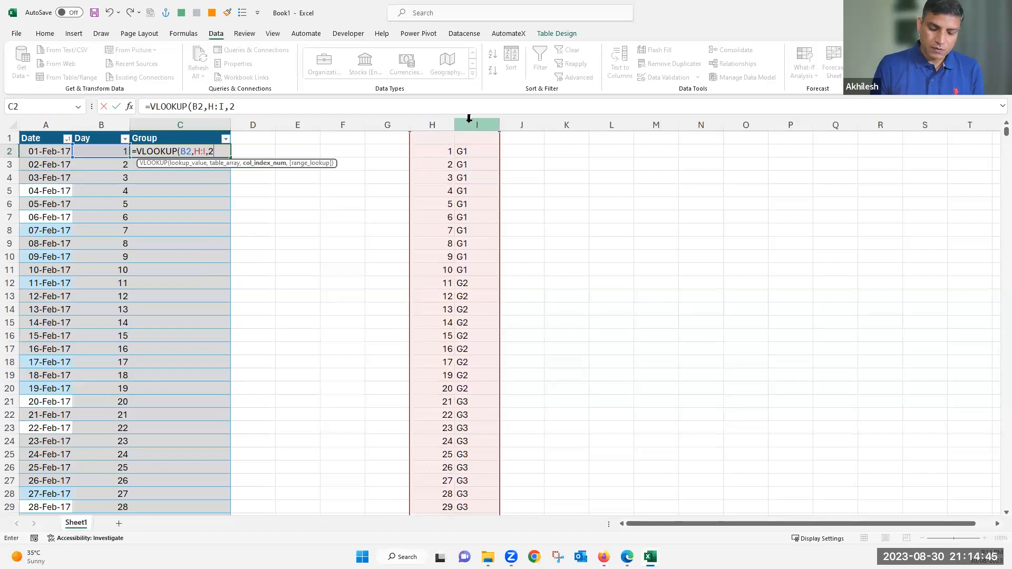
type(",0")
key("Return")
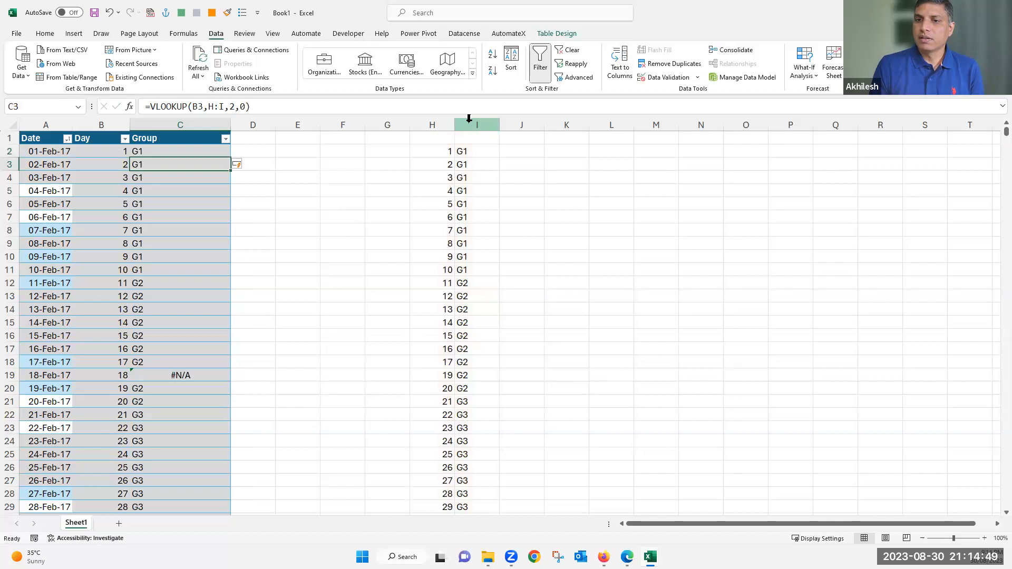
Step: Add the missing day 18 with group G2 to the lookup list in cells H32 and I32
left_click(448, 376)
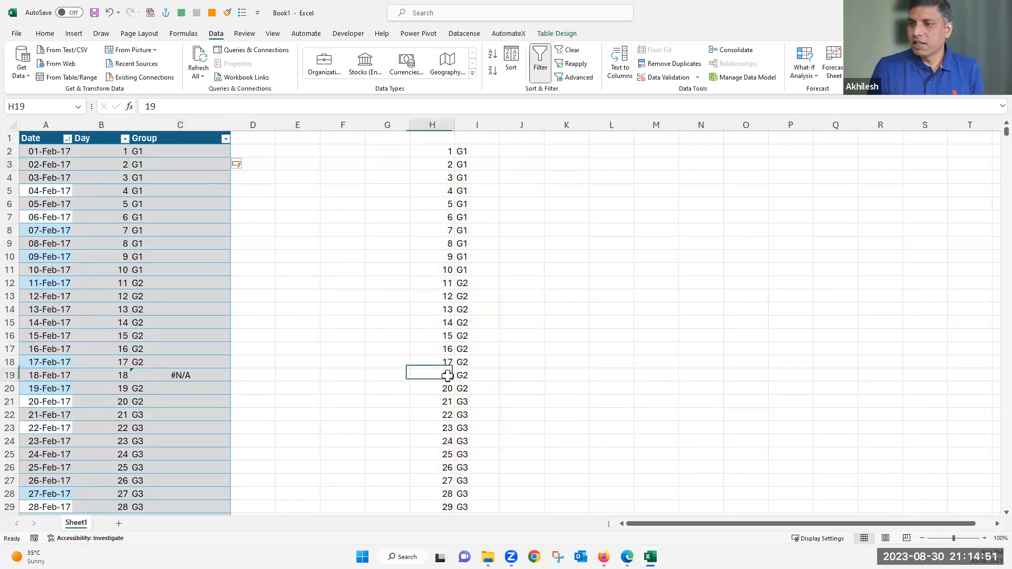
scroll(446, 473, "down", 2)
left_click(444, 466)
type("18")
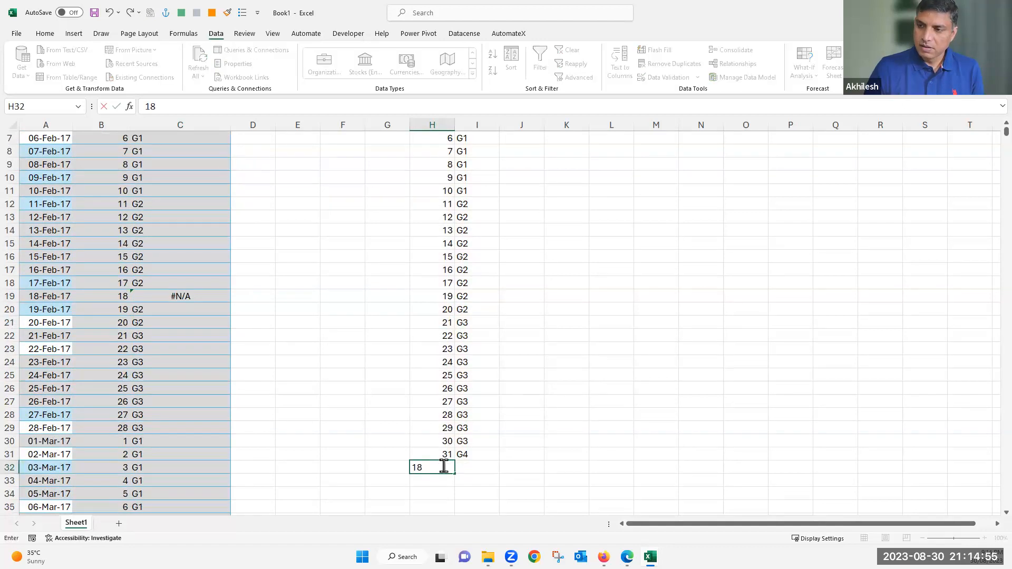
key("Return")
left_click(466, 466)
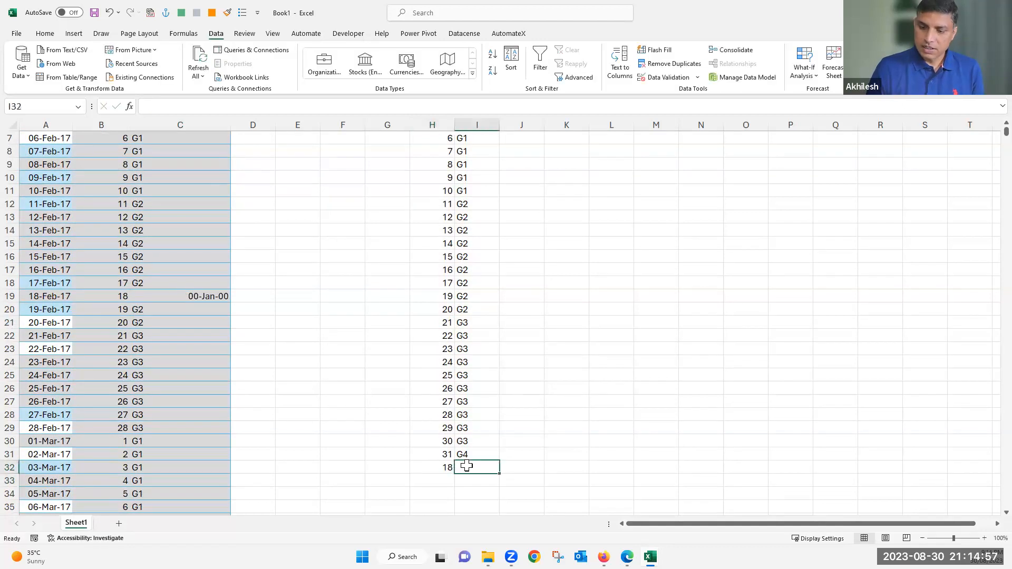
type("G2")
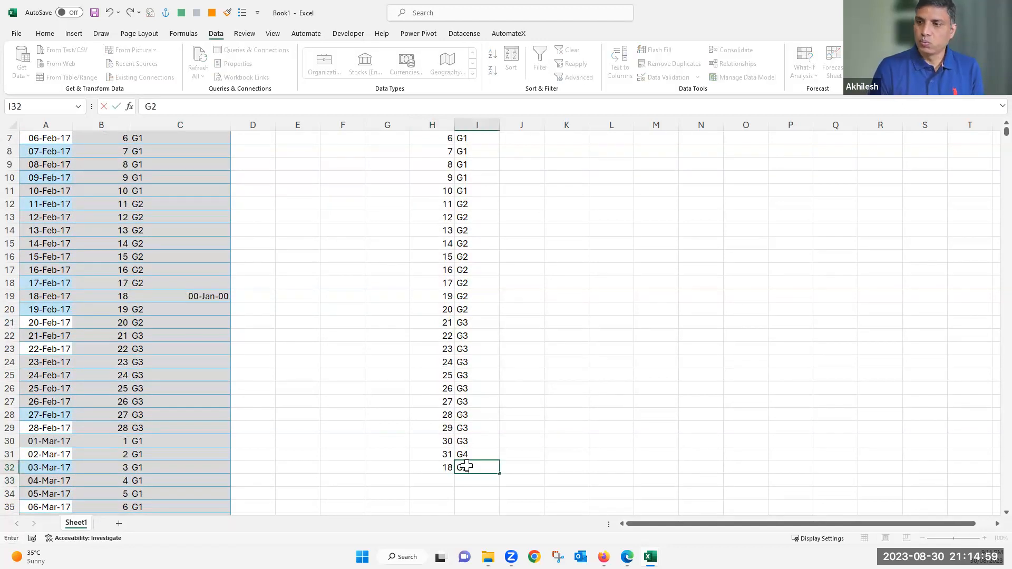
key("Return")
scroll(190, 346, "up", 2)
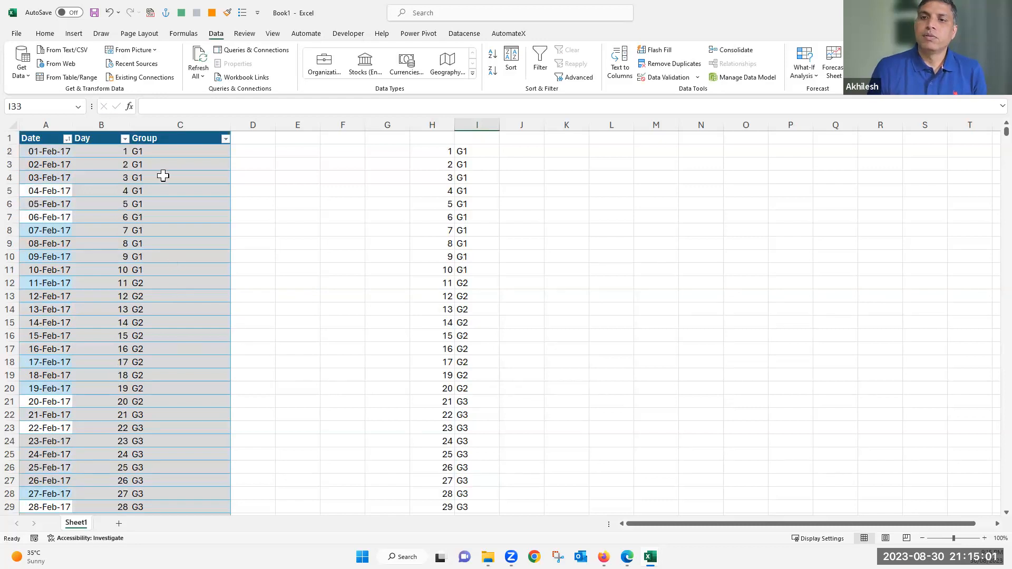
Step: Add a fourth table column headed Group2 in D1, widening column D and narrowing the Group column
left_click_drag(161, 153, 166, 499)
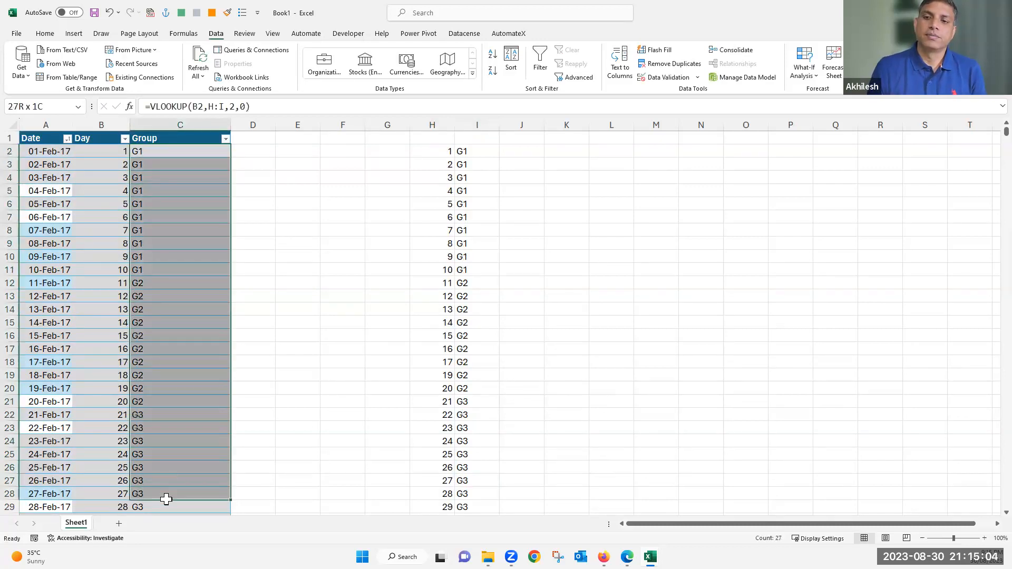
left_click(253, 134)
type("G")
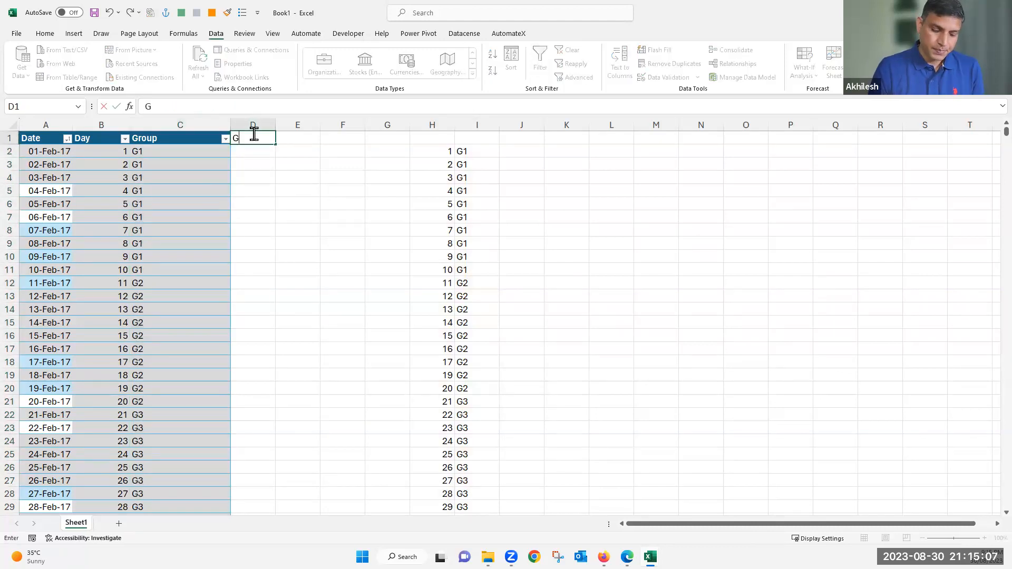
type("roup2")
key("Return")
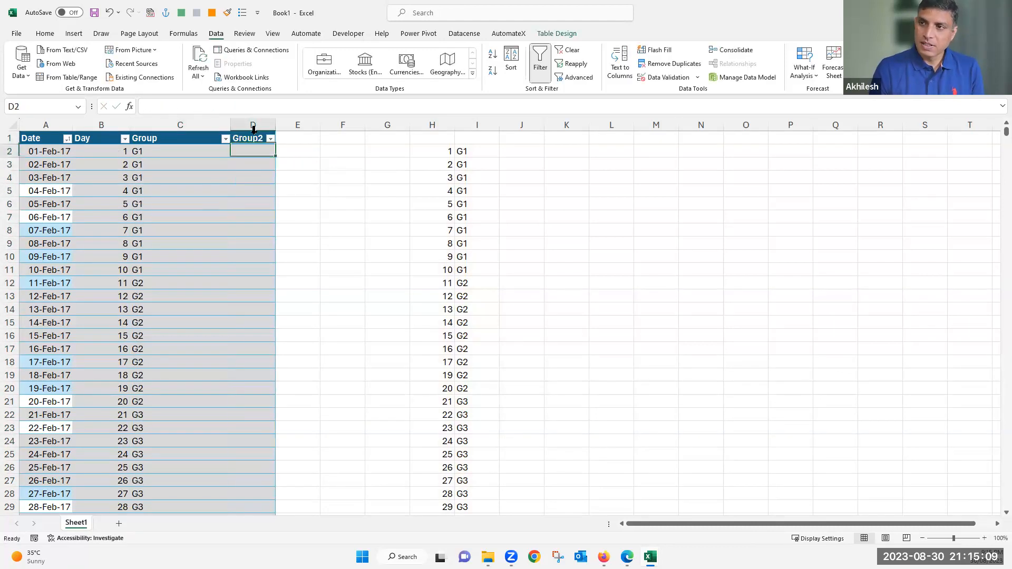
left_click_drag(231, 130, 283, 129)
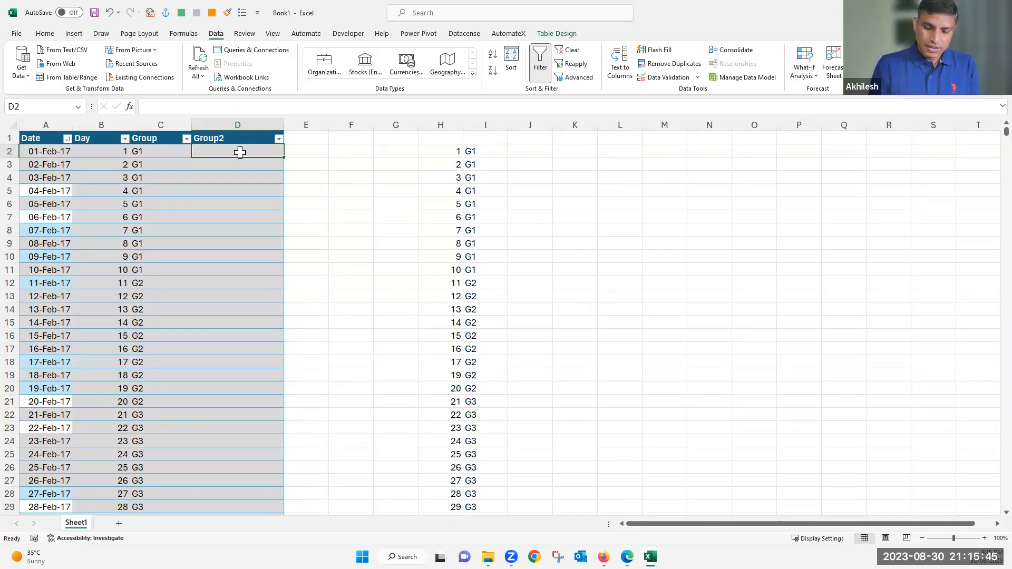
Step: Fill the Group2 column with each day divided by 10 using =B2/10 in D2, and format column D as General
type("=")
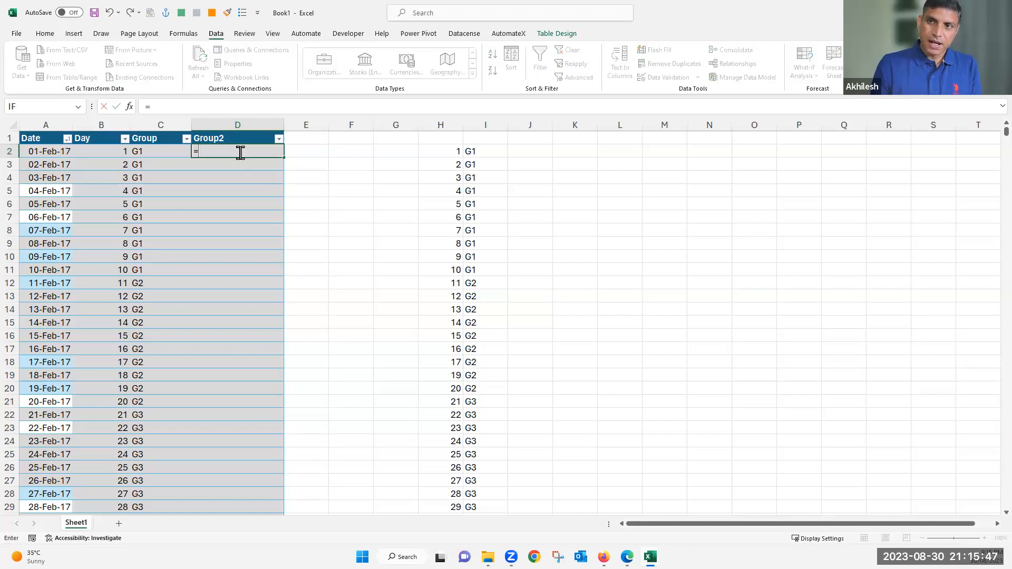
left_click(114, 154)
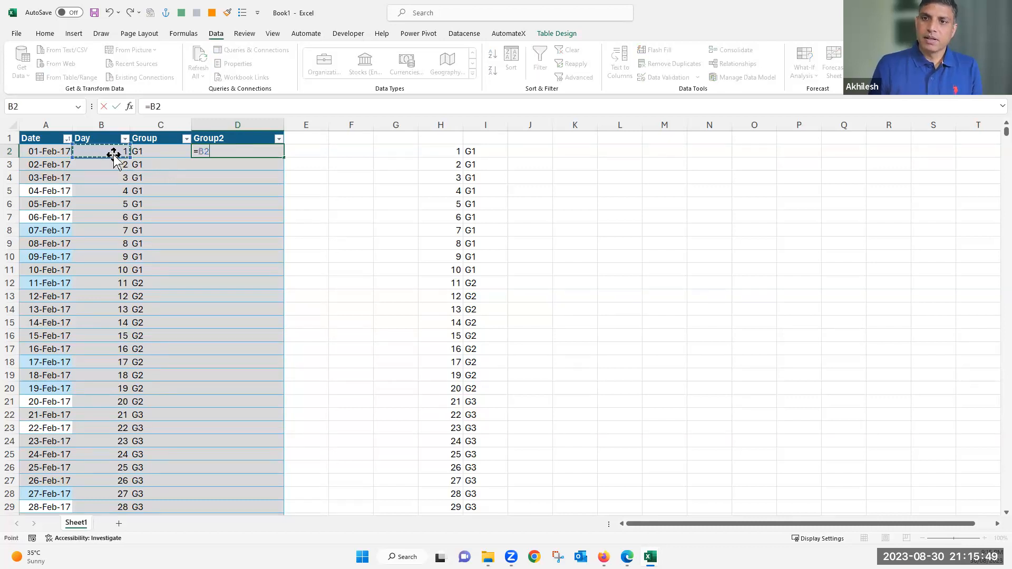
type("/10")
key("Return")
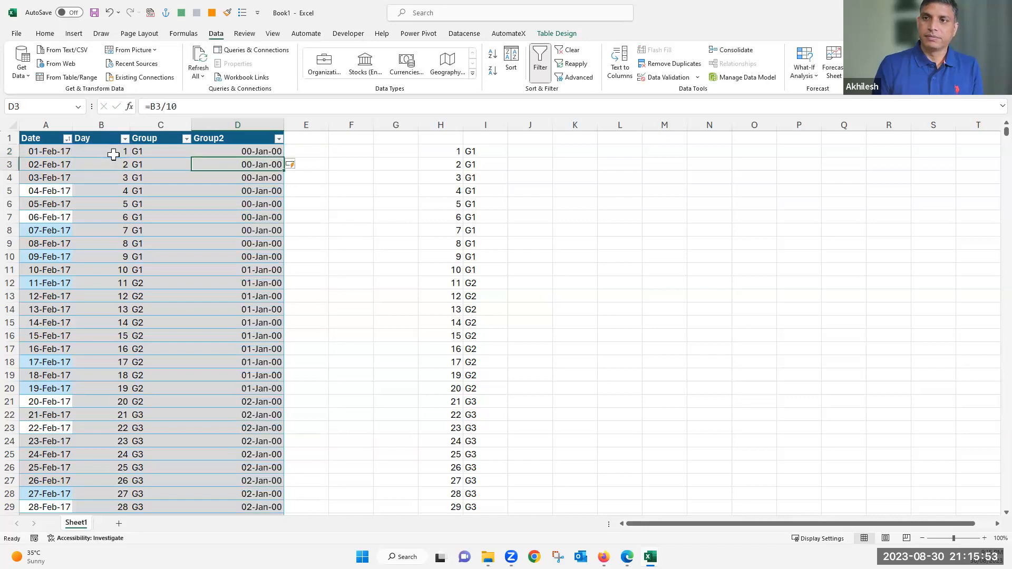
left_click(240, 122)
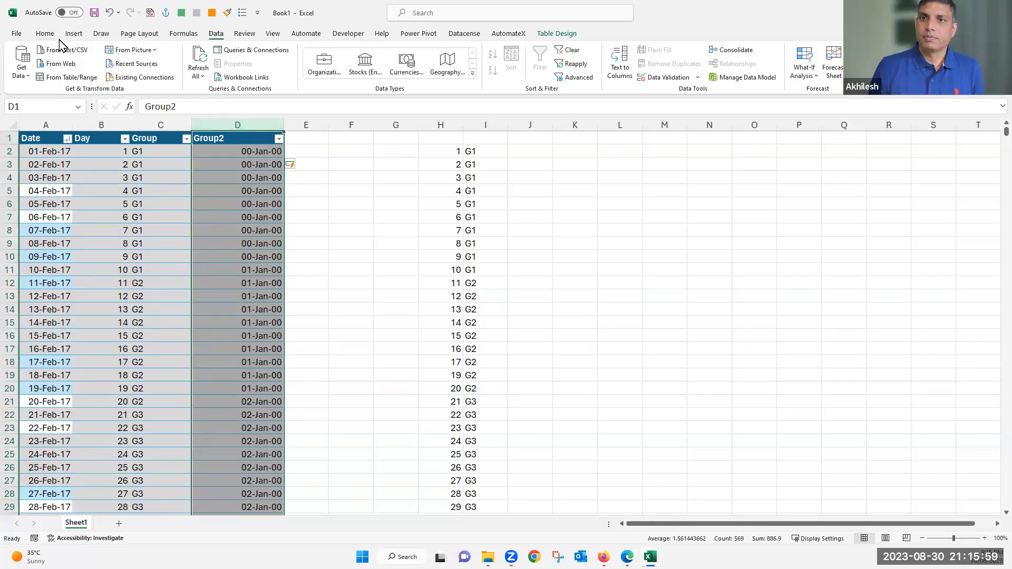
key("ctrl+shift+grave")
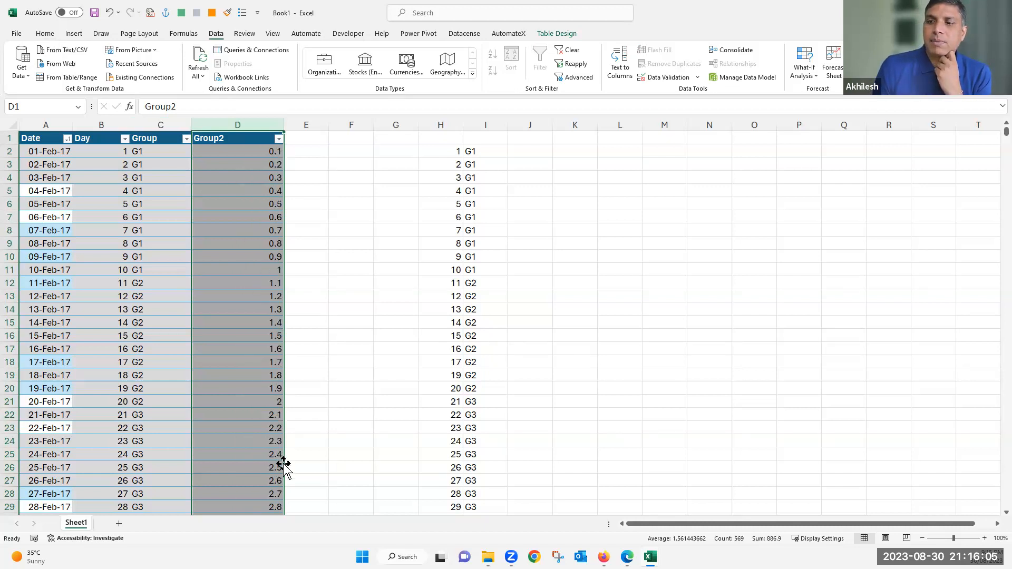
Step: Wrap the Group2 formula in the CEILING function with significance 0, making it =CEILING(B2/10,0) in D2
left_click(273, 152)
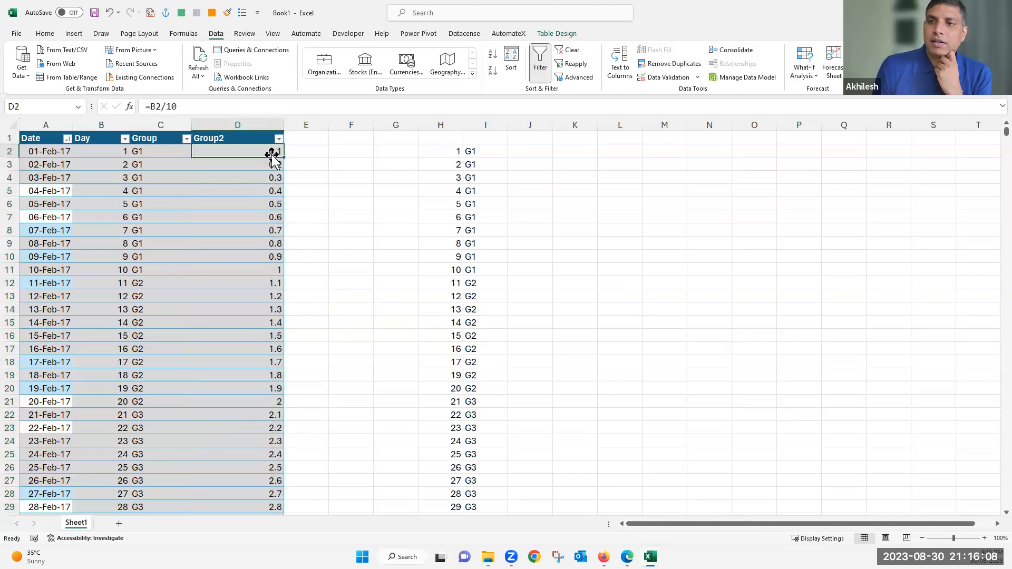
left_click(148, 108)
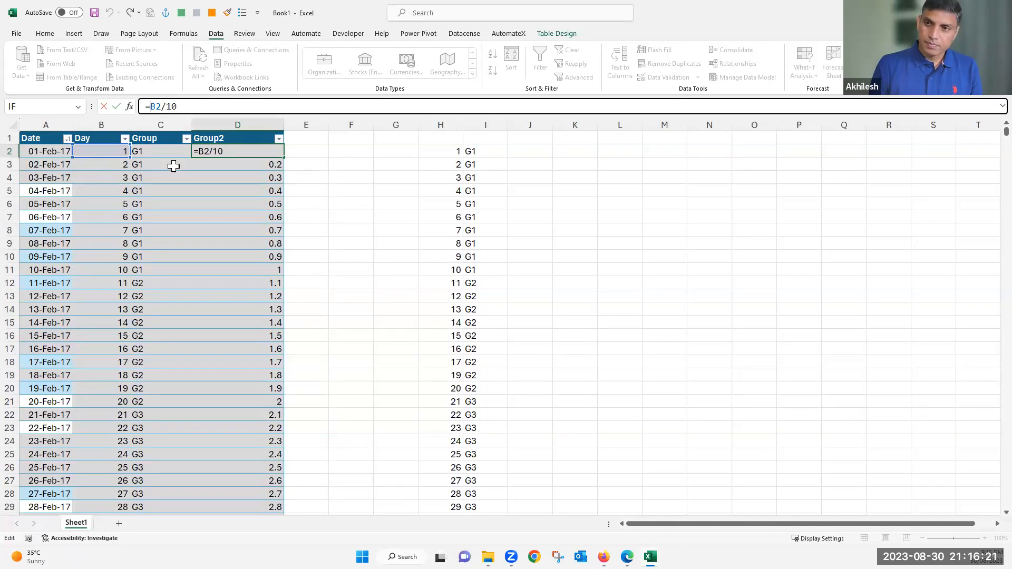
type("R")
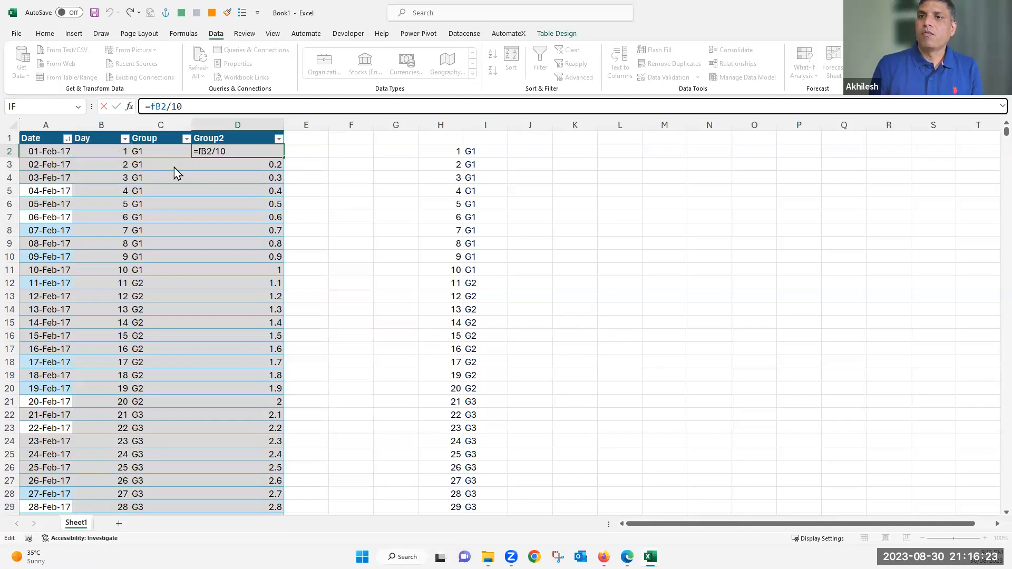
key("BackSpace")
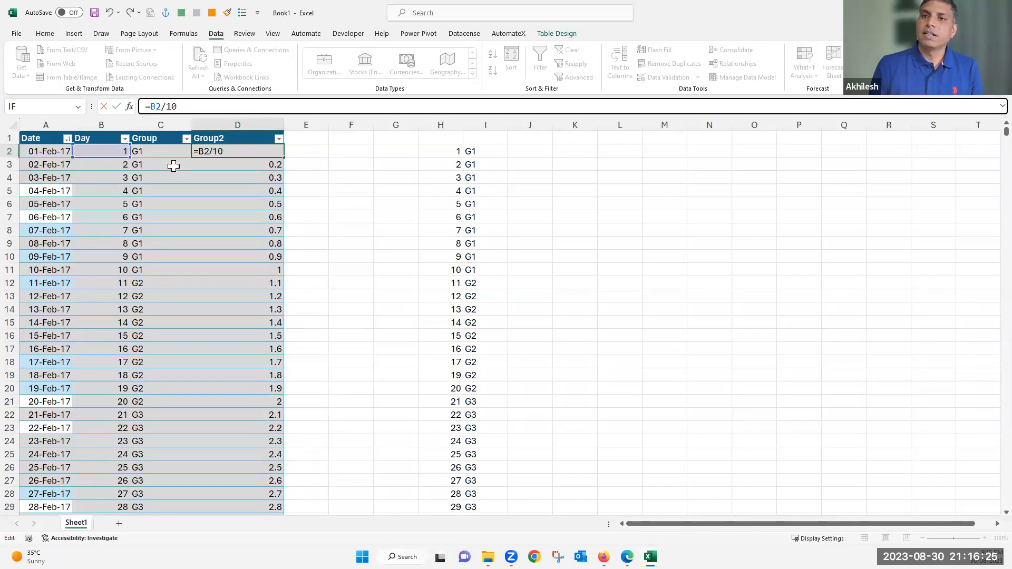
type("c")
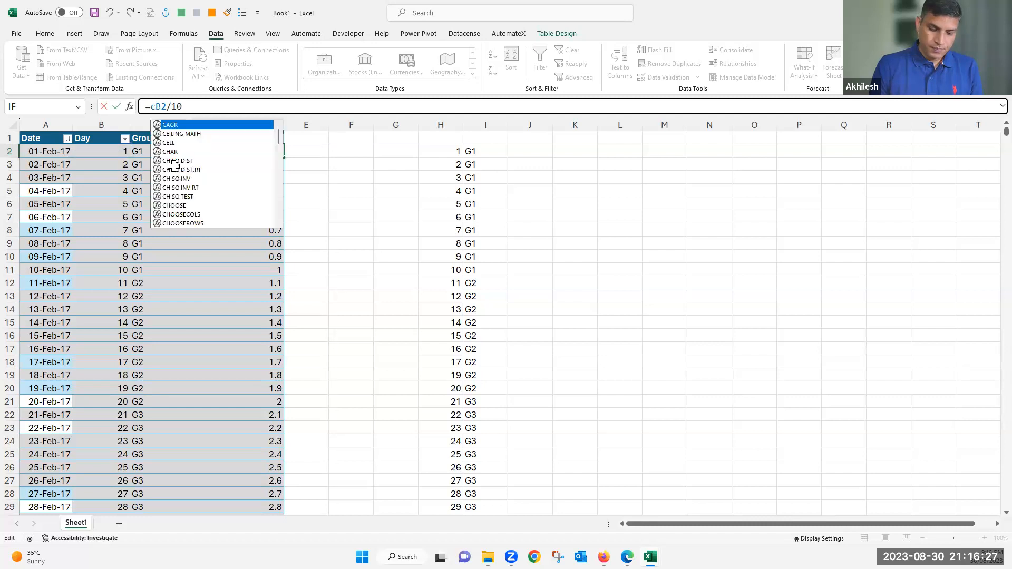
type("el")
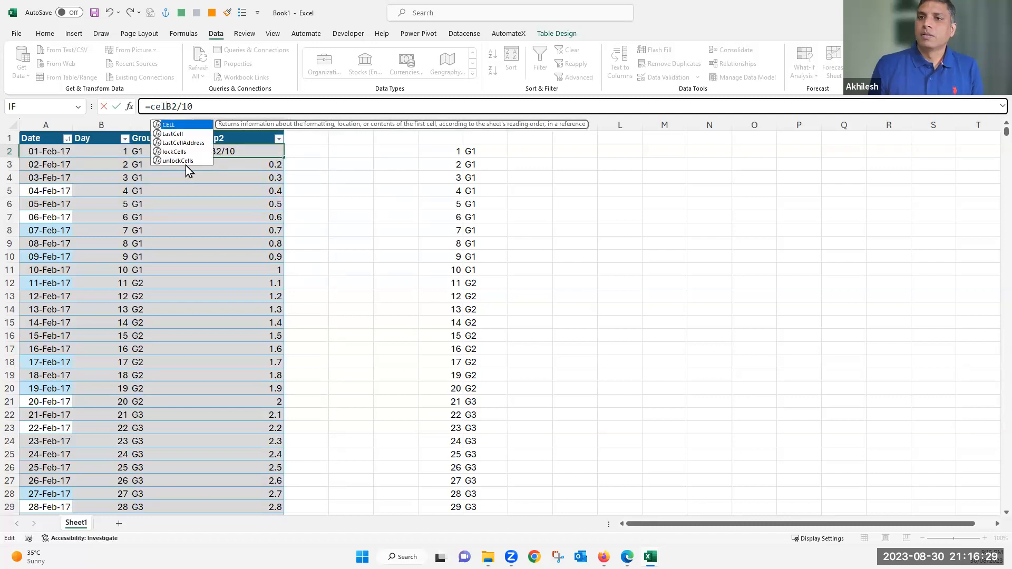
key("BackSpace")
type("i")
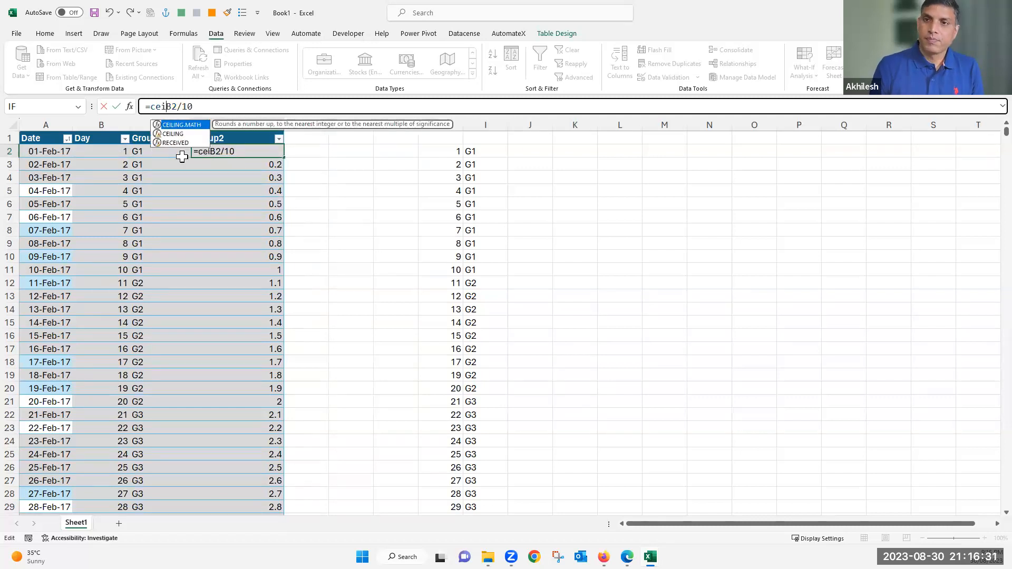
left_click(180, 134)
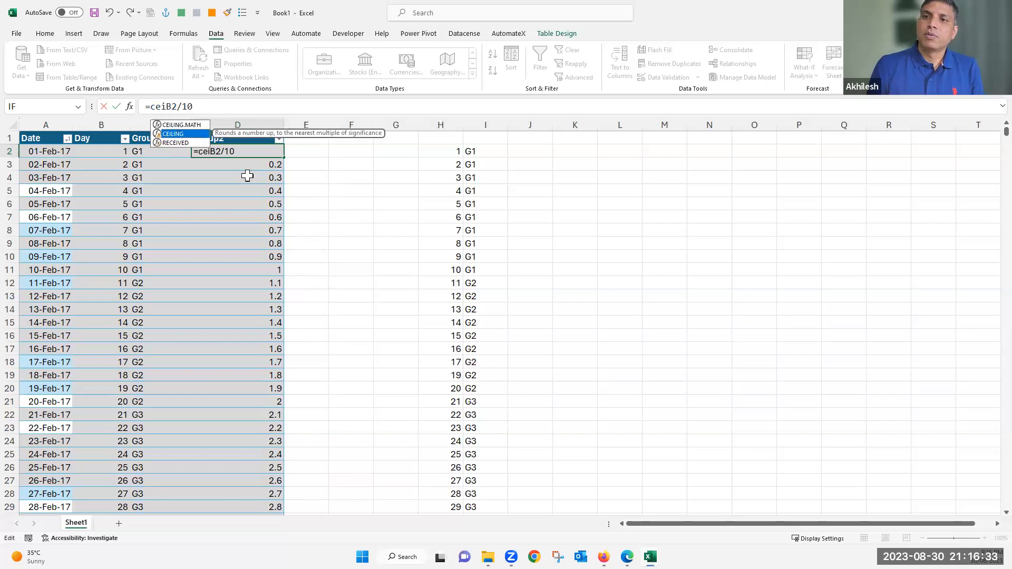
key("Tab")
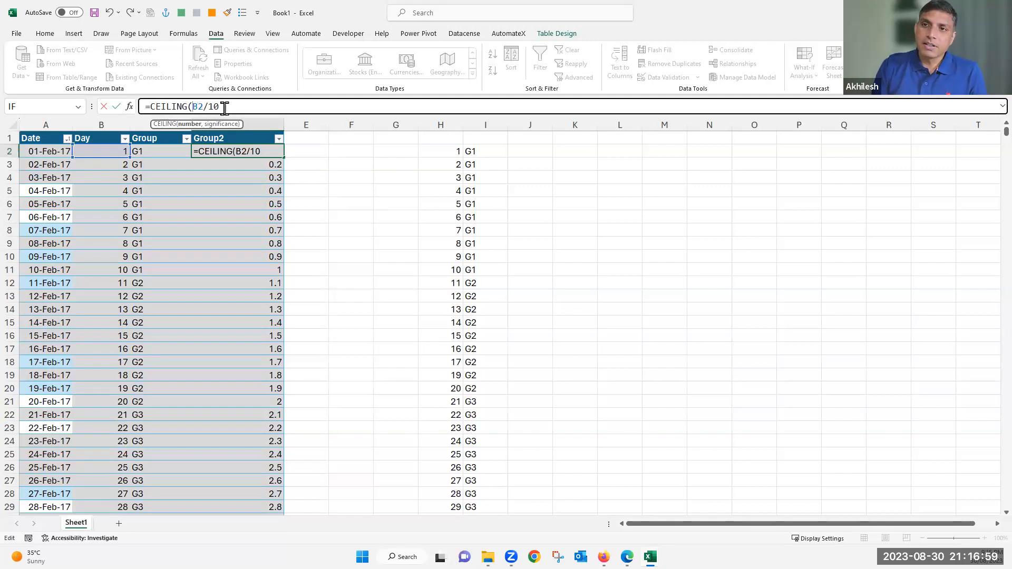
type(",")
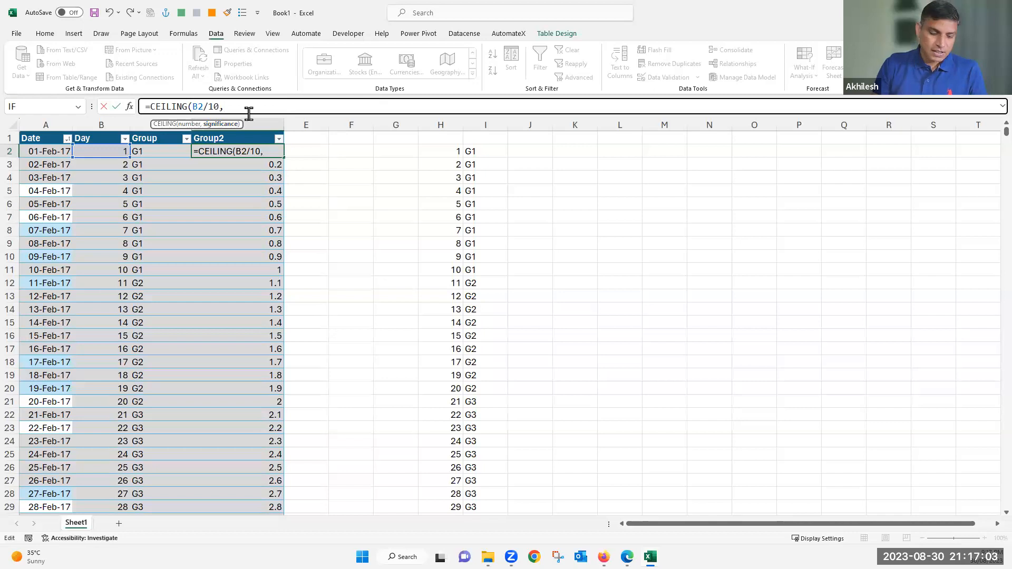
type("0")
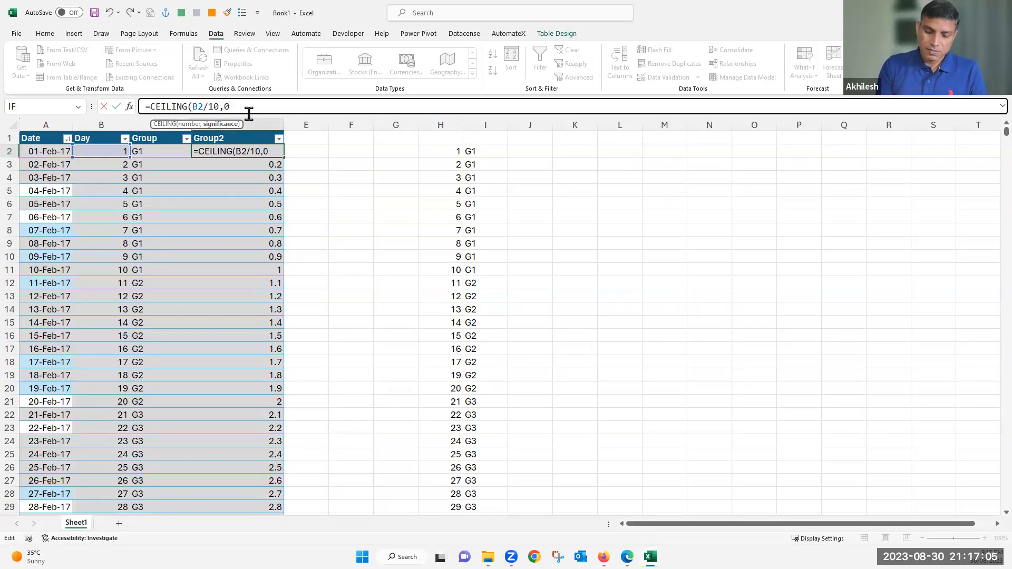
type(")")
key("Return")
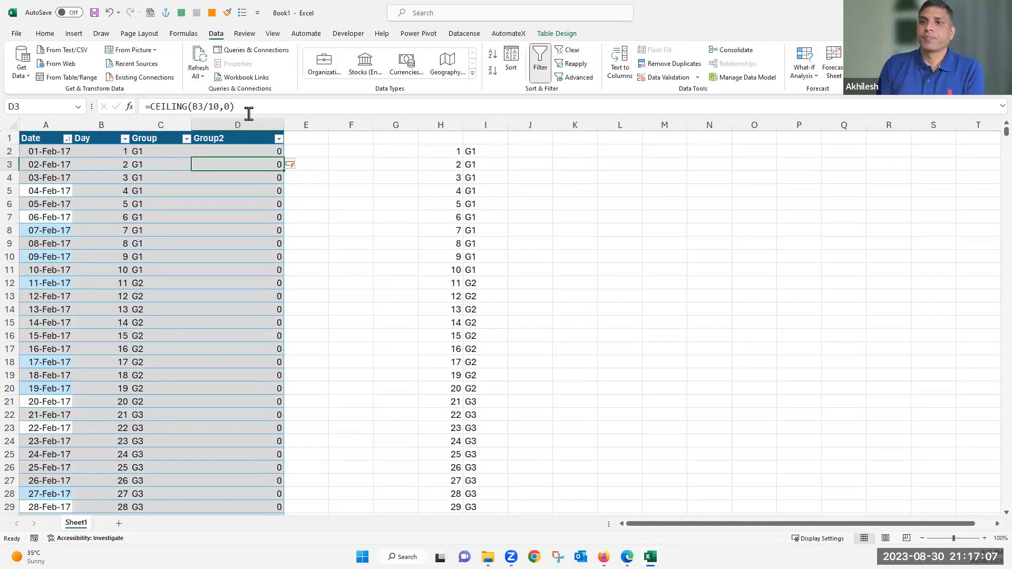
Step: Set the CEILING significance to 1 in the Group2 formula, giving =CEILING(B2/10,1) in D2
left_click(264, 151)
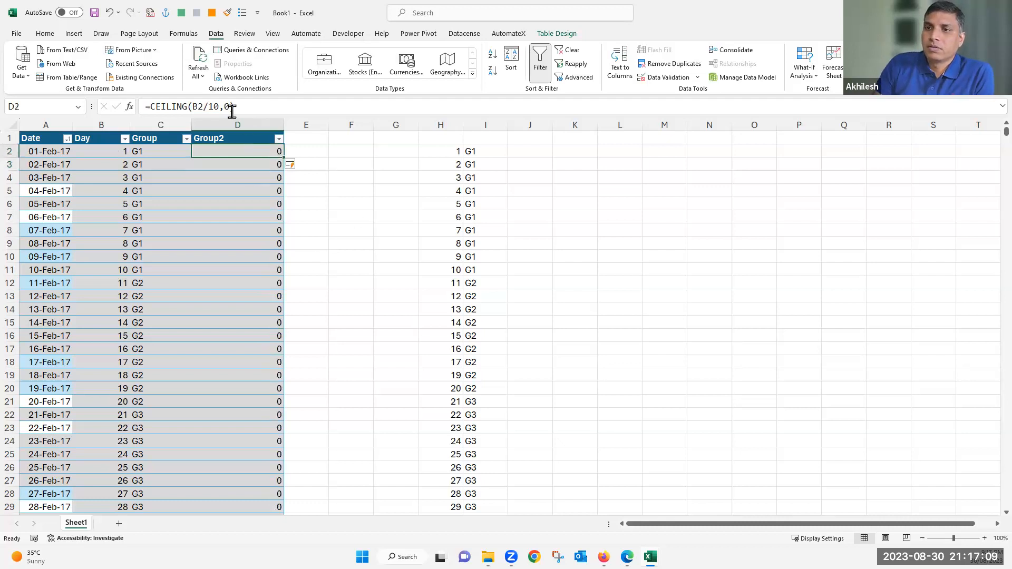
left_click(227, 107)
key("BackSpace")
type("1")
key("Return")
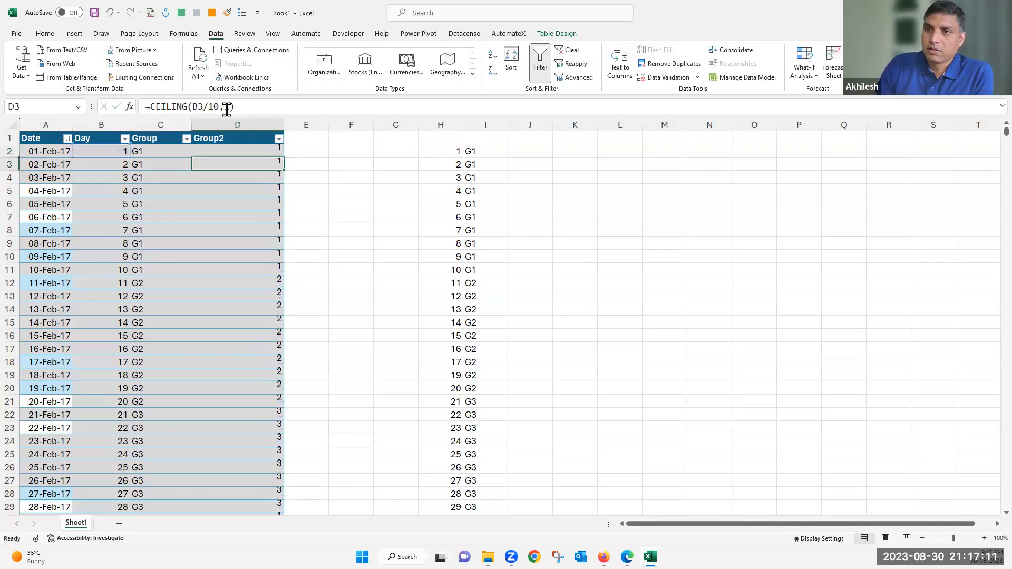
Step: Check the Group2 numbers against the day numbers for each ten-day block, the end of February and 31-Mar-17
left_click(271, 151)
left_click_drag(272, 174, 249, 271)
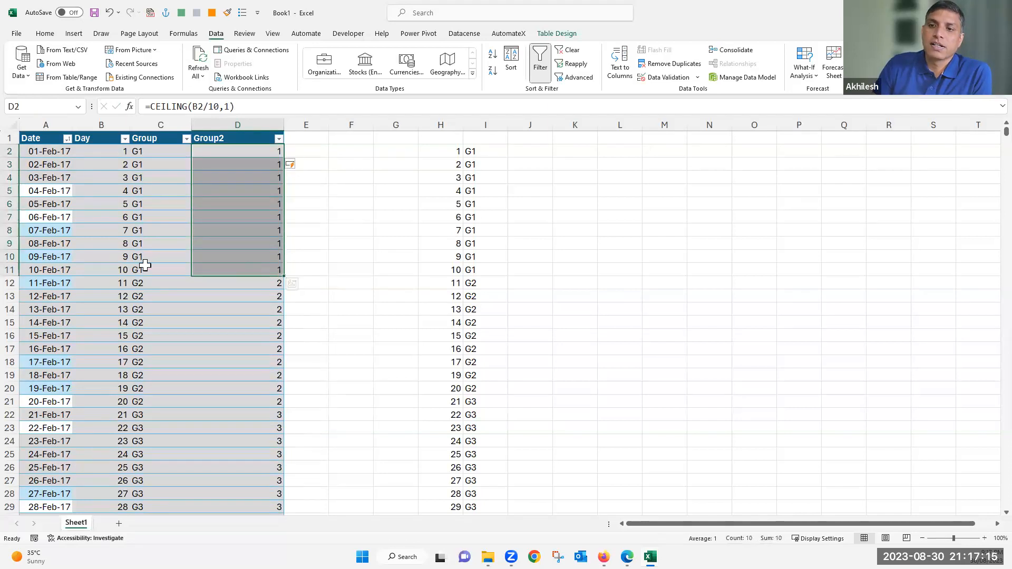
left_click_drag(257, 281, 249, 407)
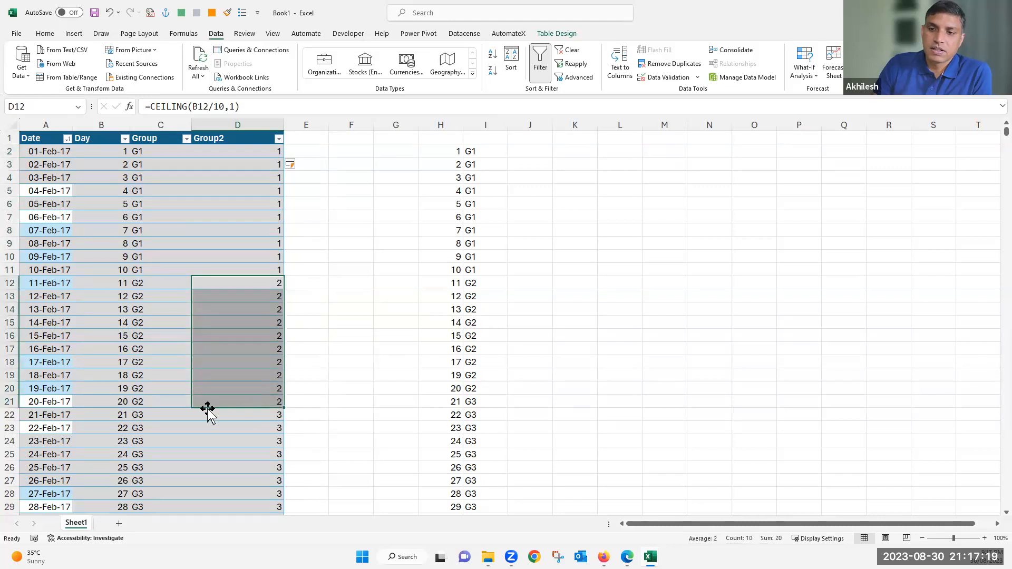
scroll(244, 415, "down", 4)
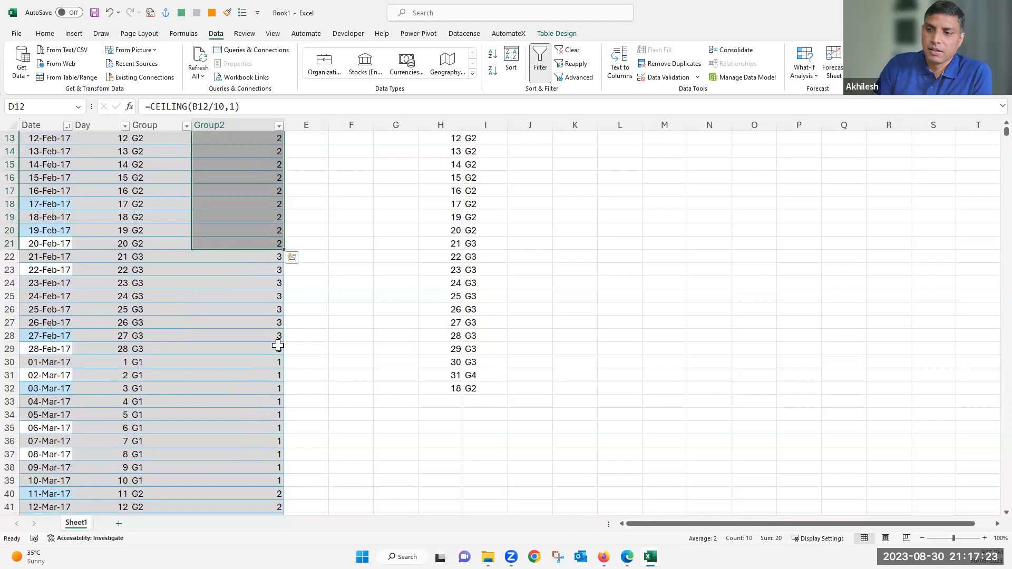
left_click(276, 348)
left_click(90, 363)
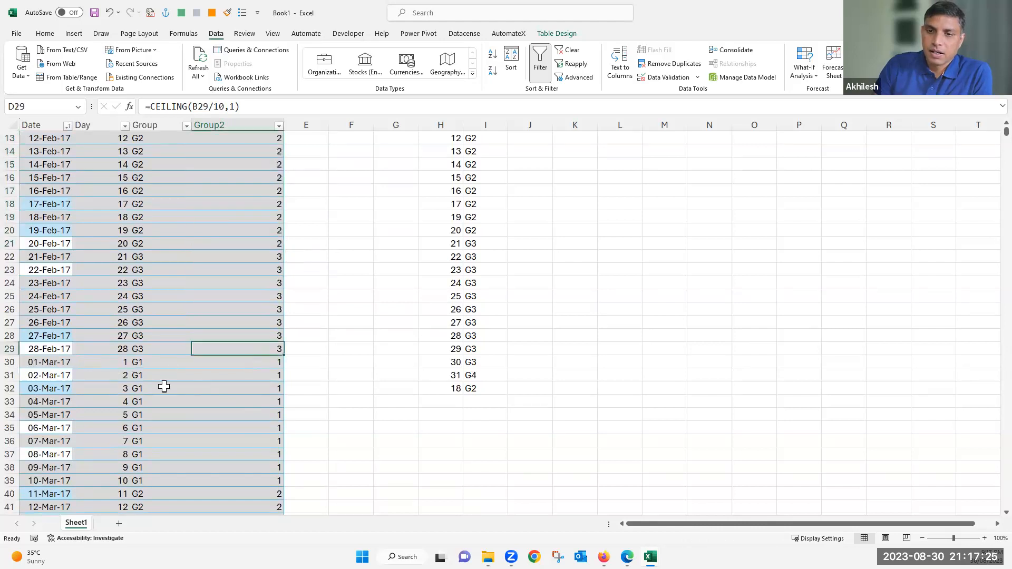
scroll(222, 390, "down", 10)
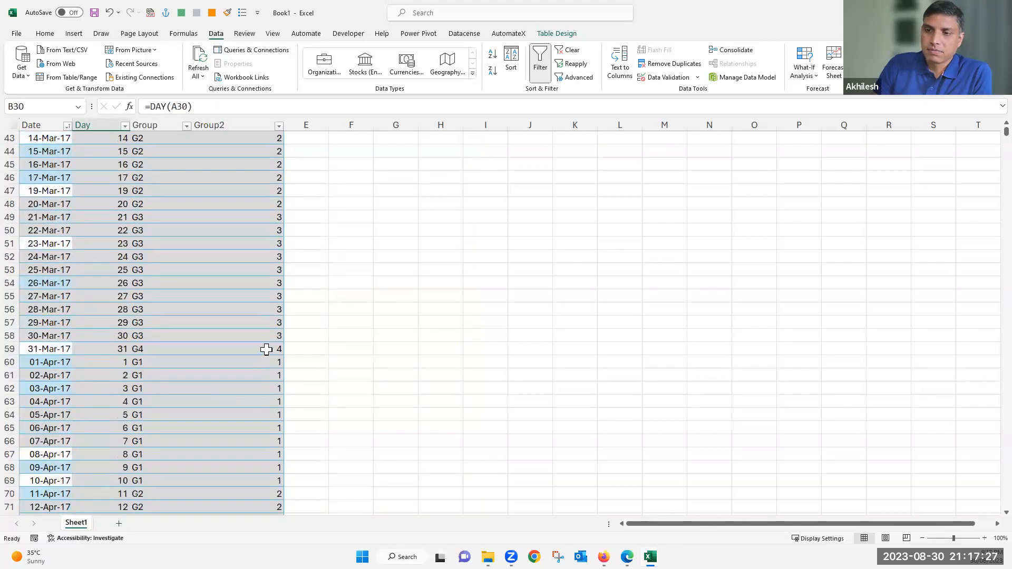
left_click(267, 350)
left_click_drag(51, 349, 264, 351)
scroll(255, 190, "up", 14)
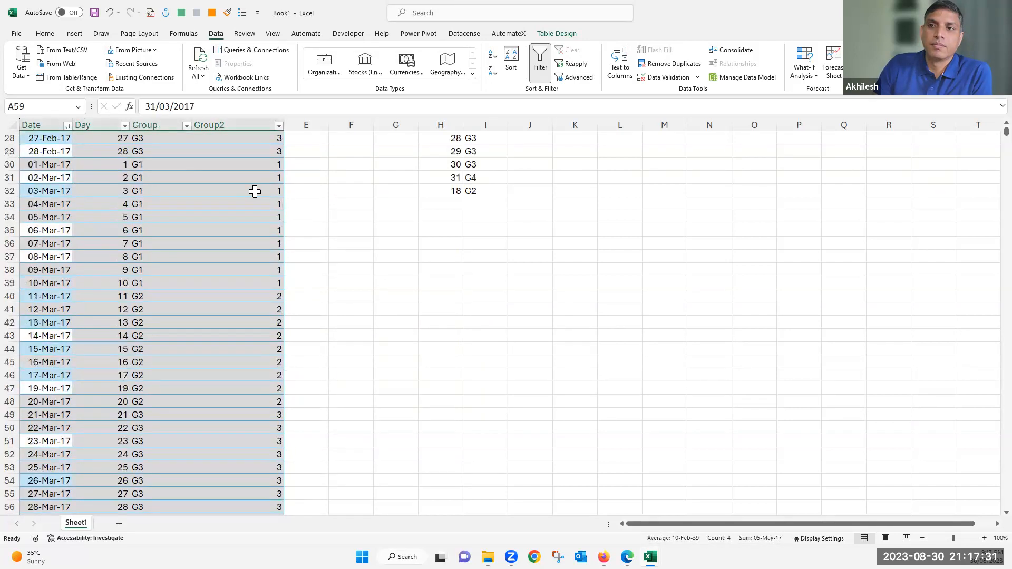
Step: Prefix the Group2 results with the letter G by changing the formula in D2 to ="G"&CEILING(B2/10,1)
left_click(262, 151)
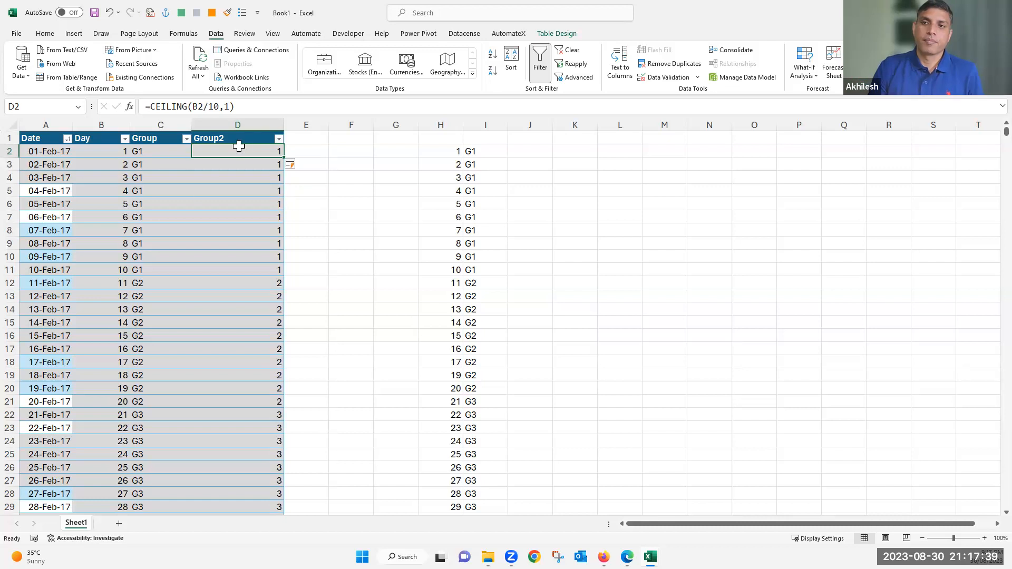
left_click(159, 106)
key("Left")
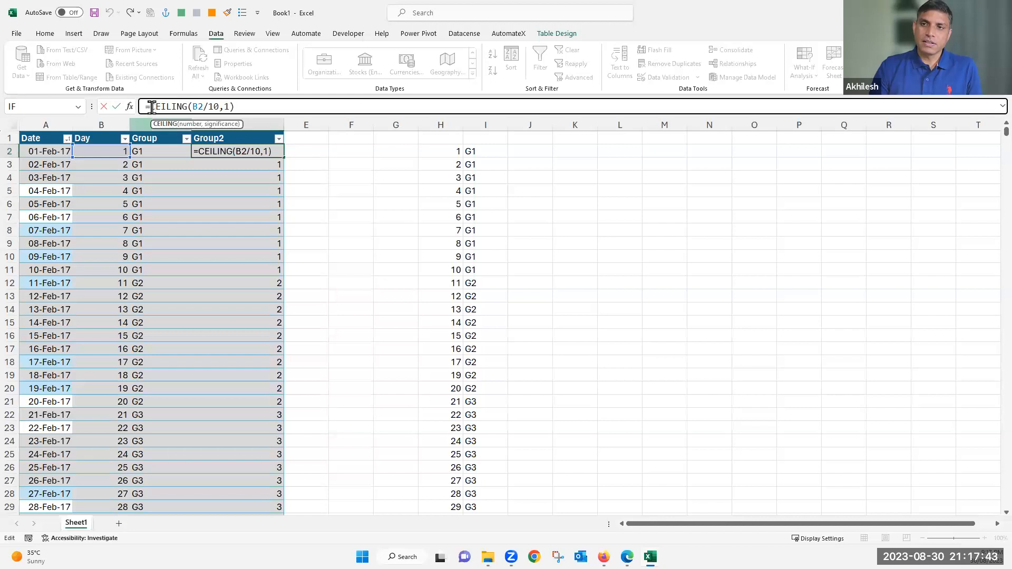
type("\"G\"&")
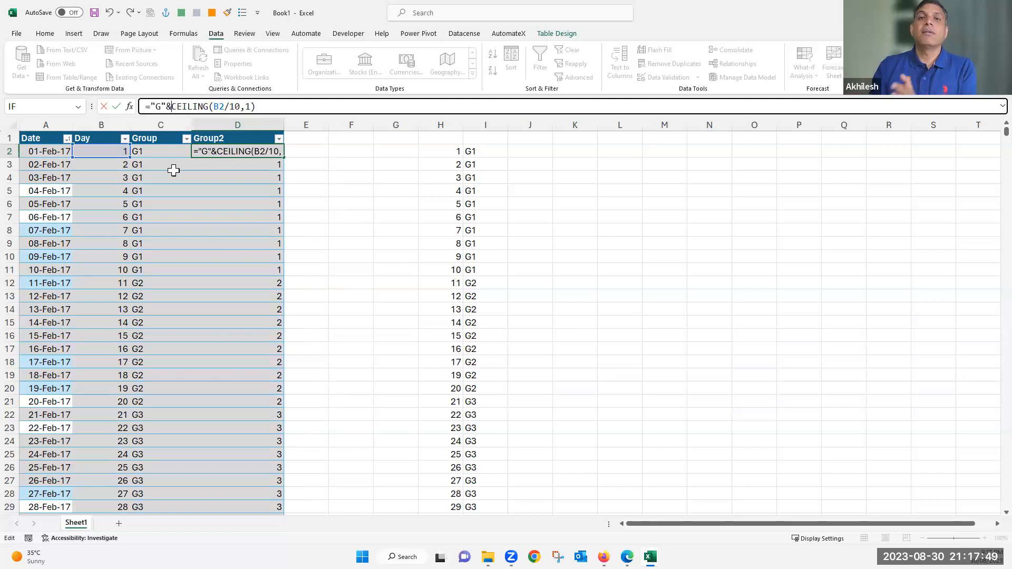
key("Return")
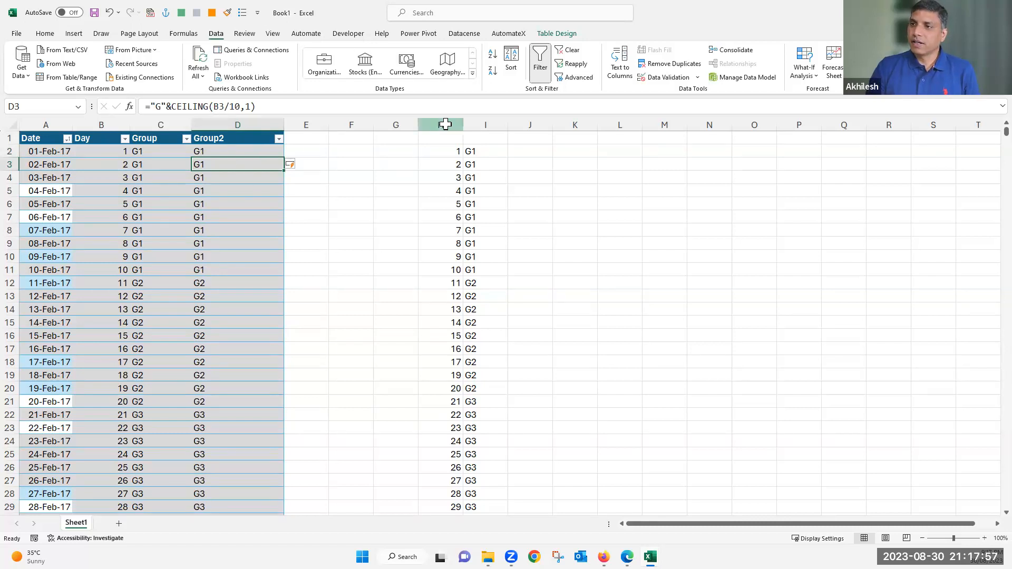
Step: Compare the VLOOKUP grouping and its lookup list in columns H and I with the CEILING formula in Group2
left_click_drag(449, 120, 483, 122)
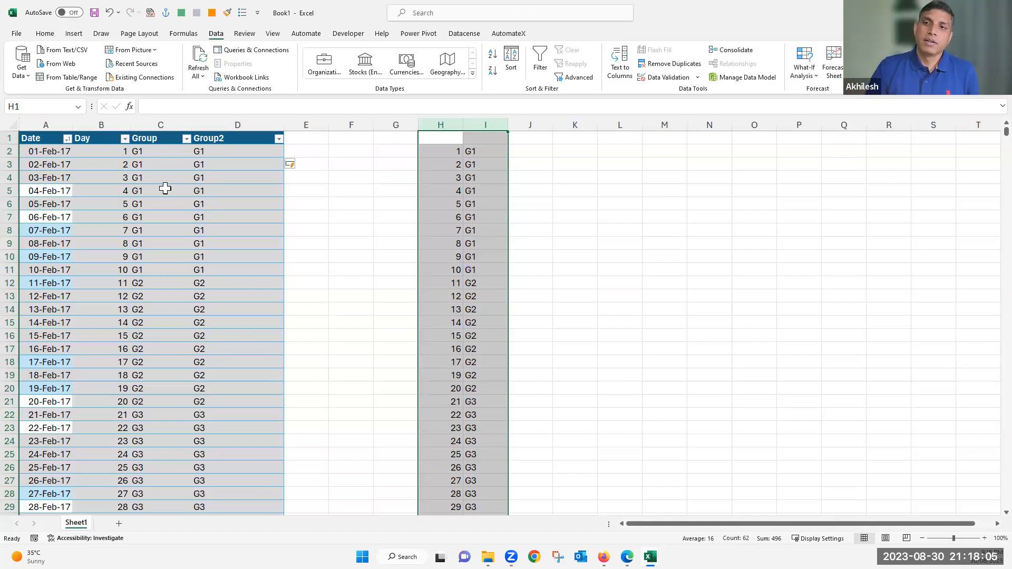
left_click(163, 152)
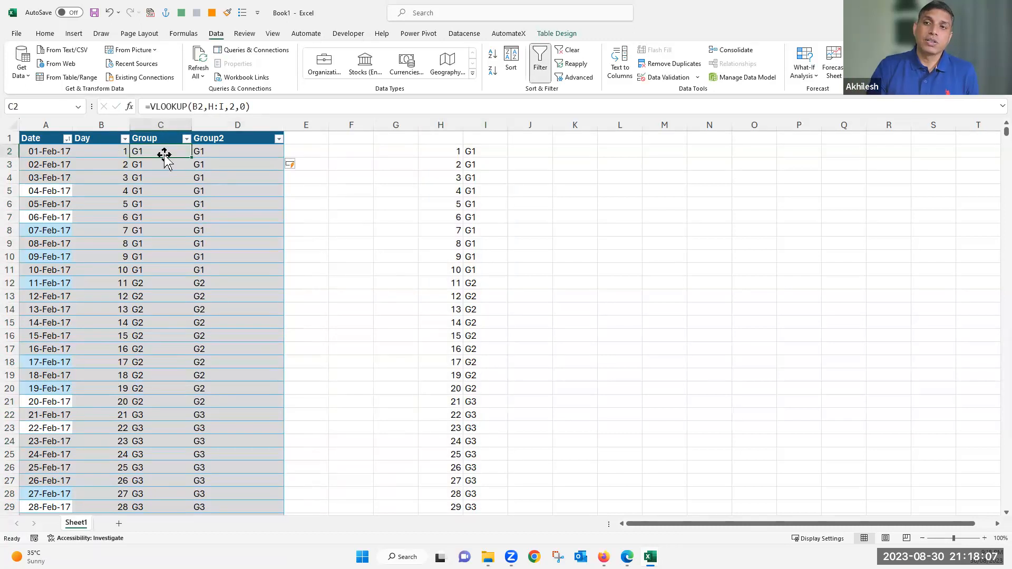
left_click_drag(102, 153, 117, 274)
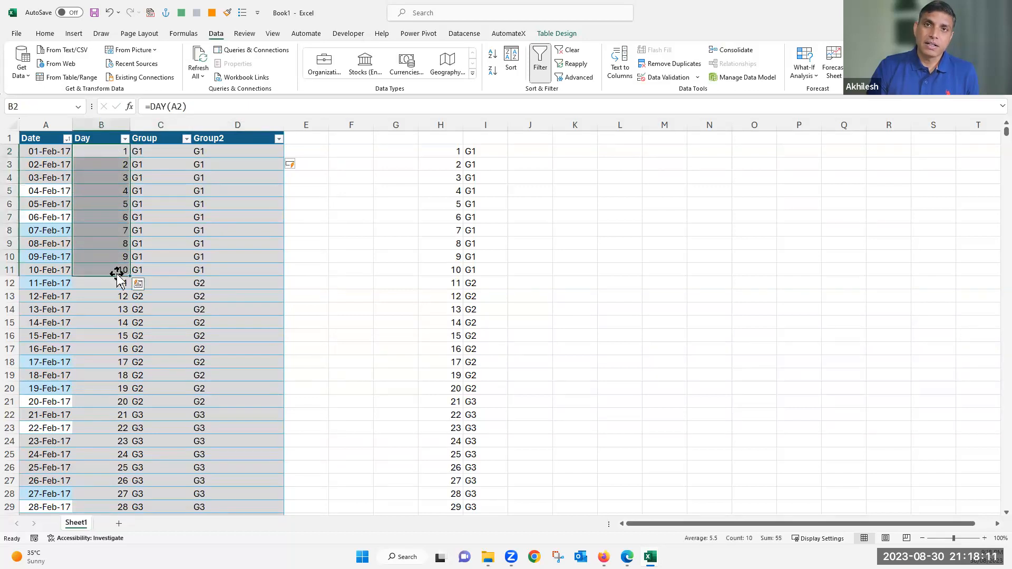
left_click(224, 155)
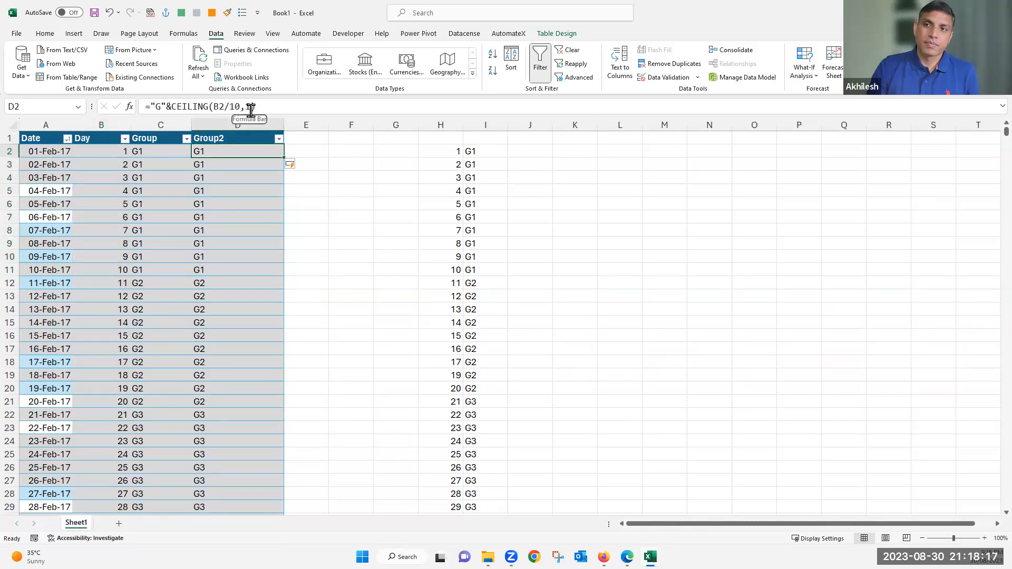
left_click(222, 268)
left_click(229, 152)
left_click(380, 233)
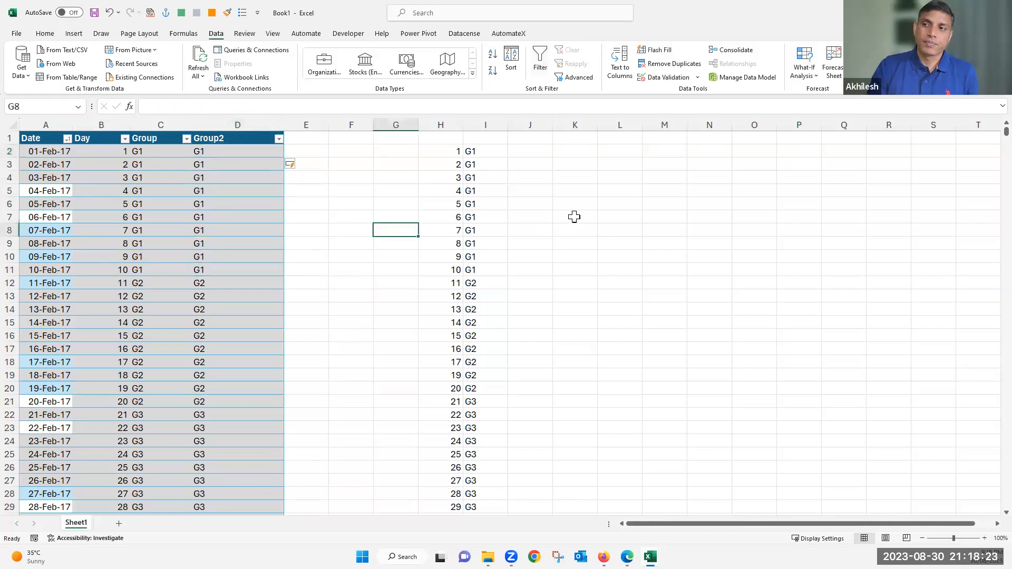
left_click(621, 204)
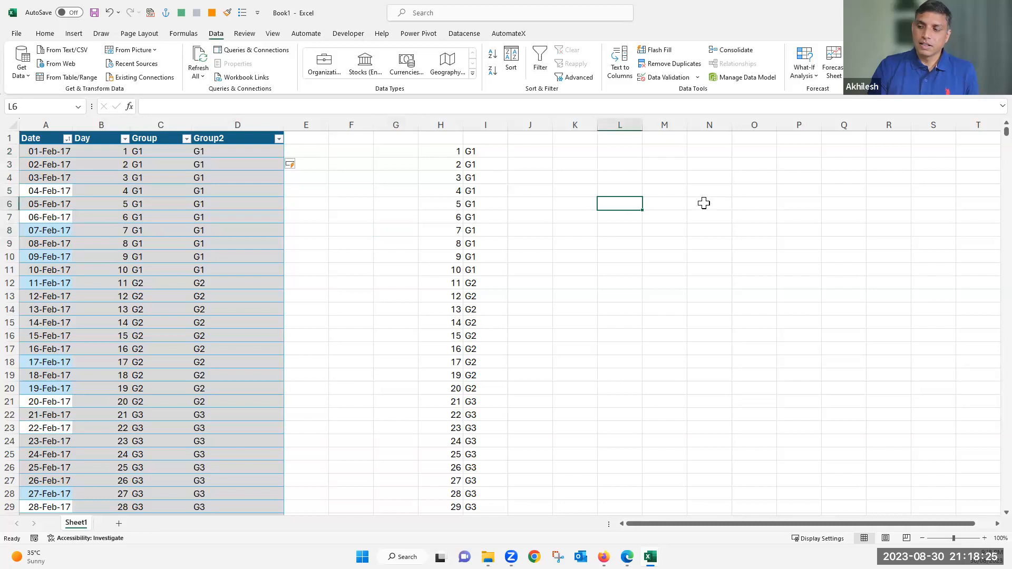
Step: Enter 0.6 in empty cell L6 as a sample decimal and replace it with 2.6
type("0.6")
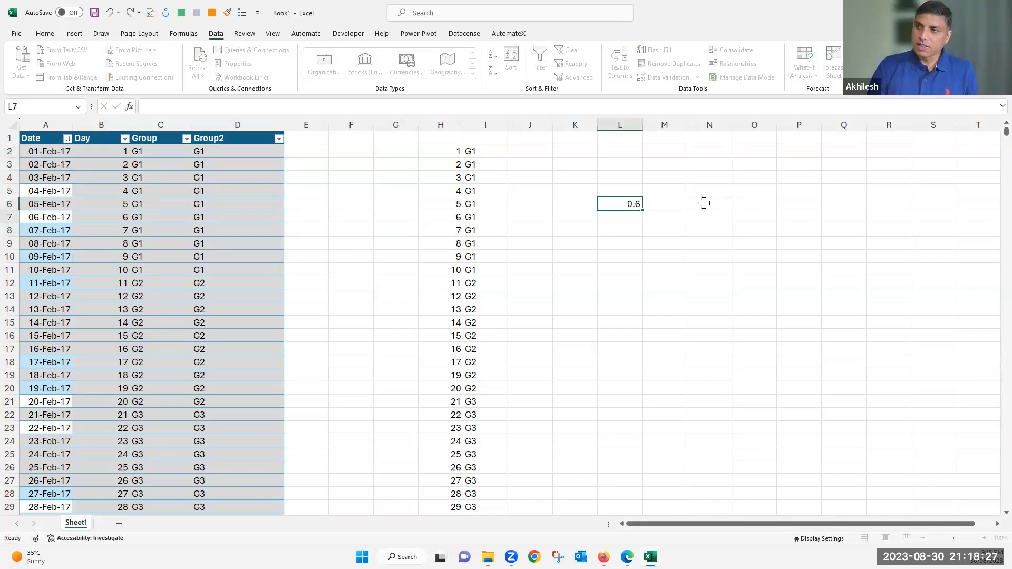
key("Return")
left_click(626, 205)
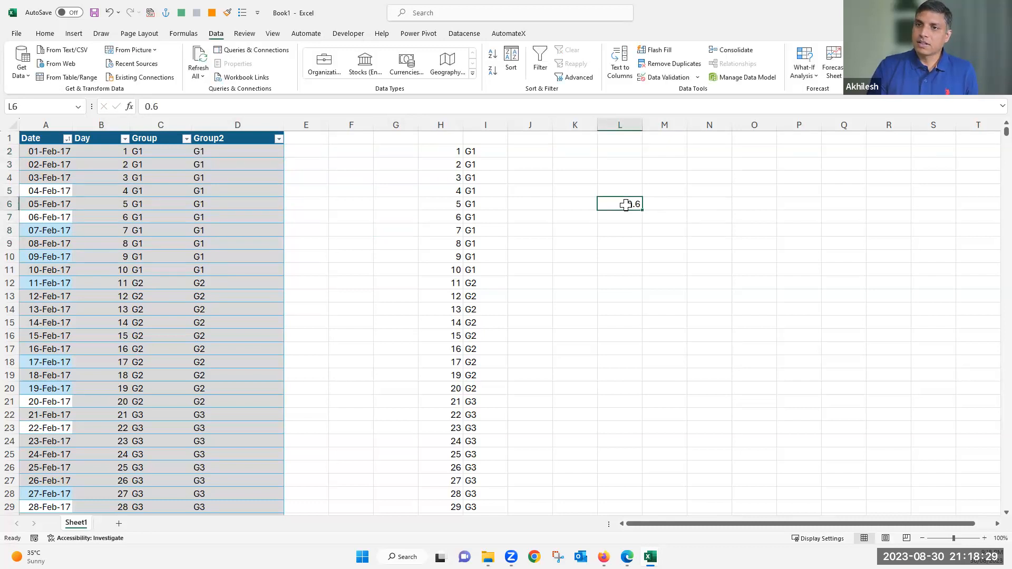
double_click(625, 205)
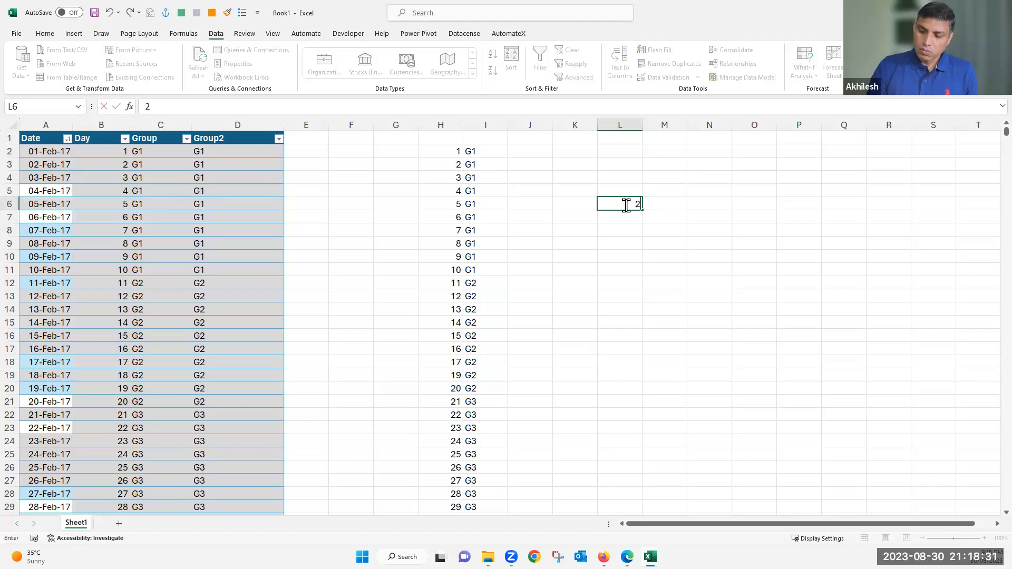
key("Return")
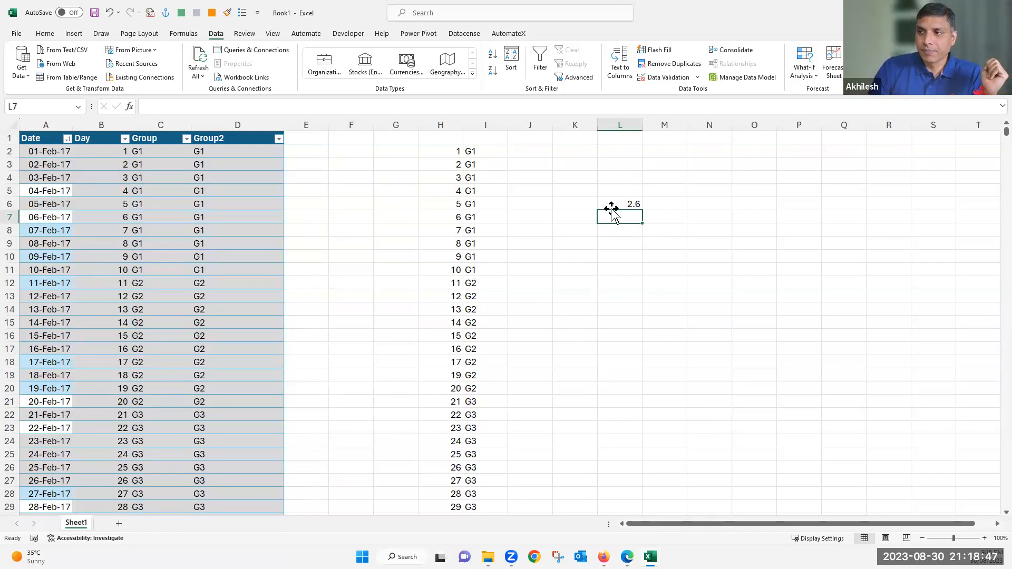
left_click(634, 204)
type("2.6")
key("ctrl+Return")
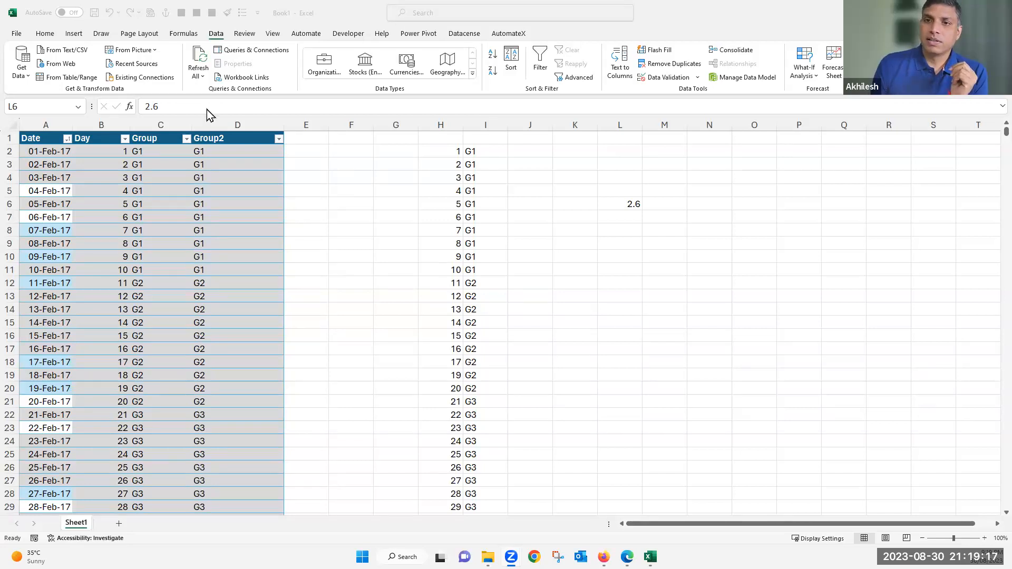
Step: Take the day directly from the date in Group2 by changing the D2 formula to ="G"&CEILING(DAY(A2)/10,1)
left_click(157, 154)
left_click(213, 152)
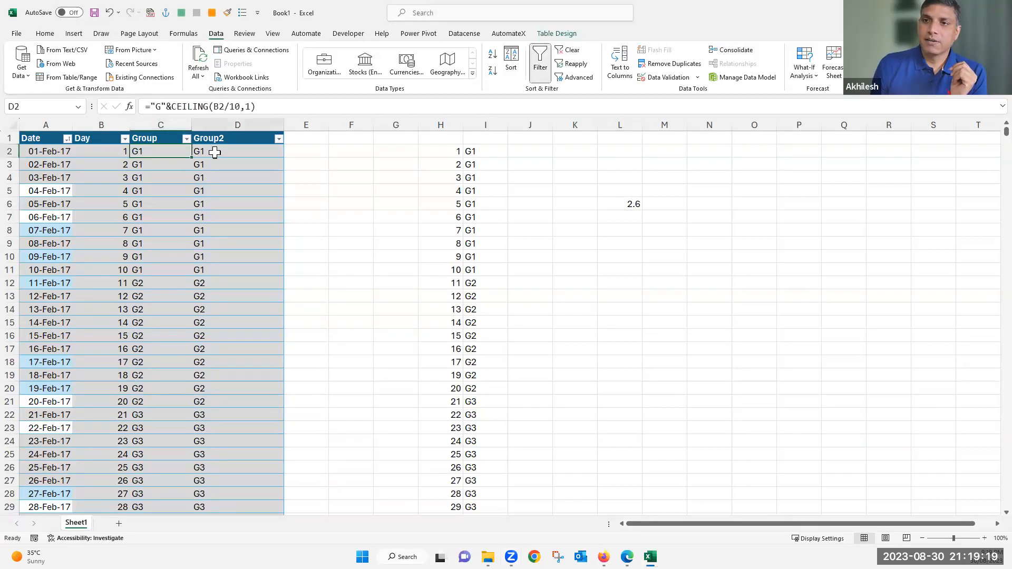
left_click(218, 106)
double_click(219, 106)
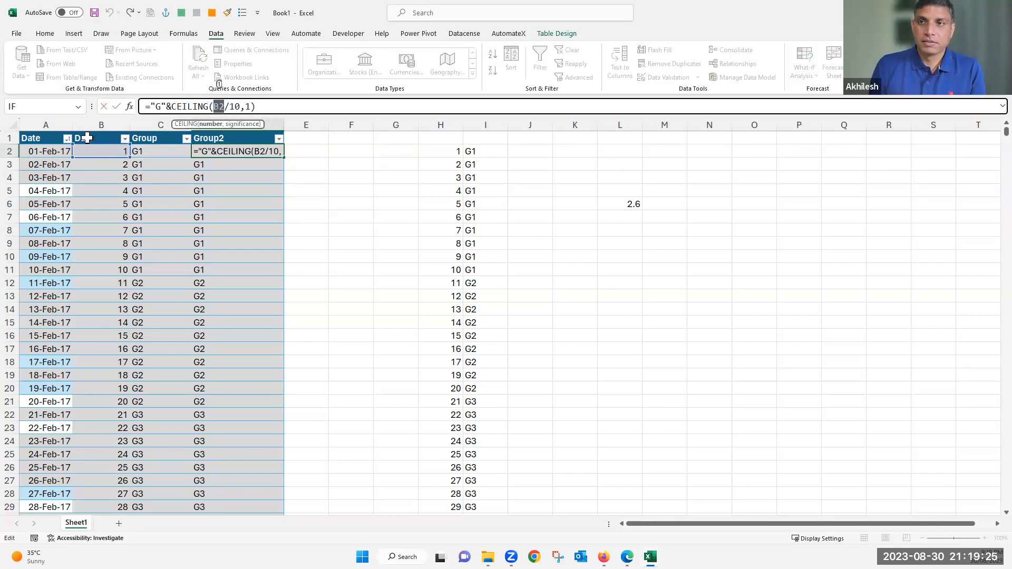
type("day")
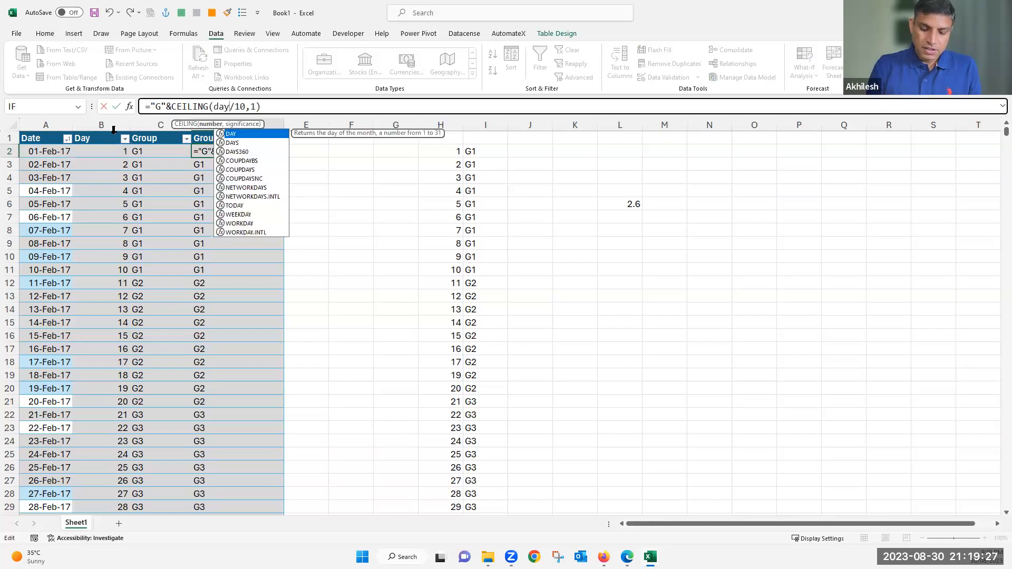
type("(")
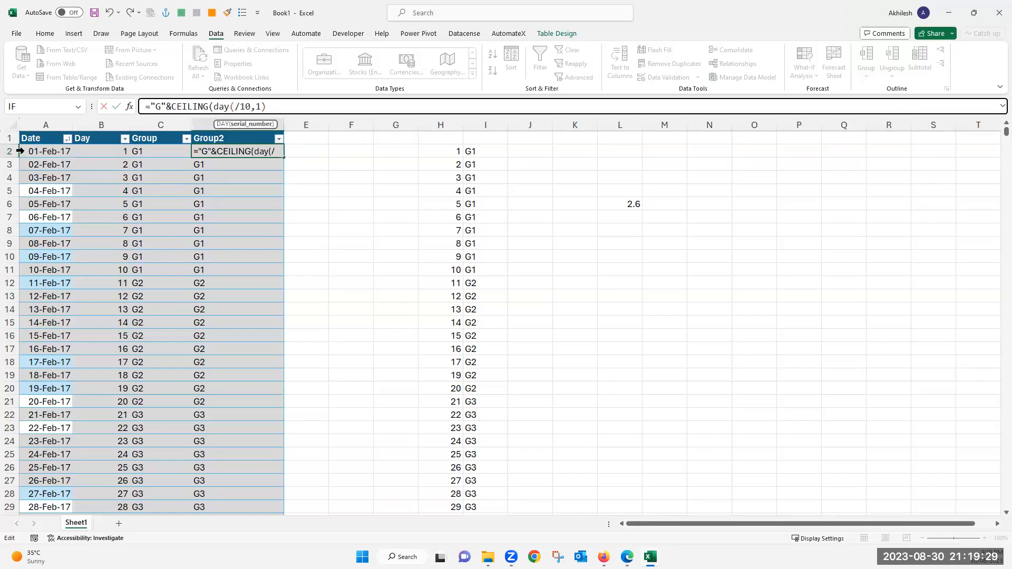
left_click(43, 153)
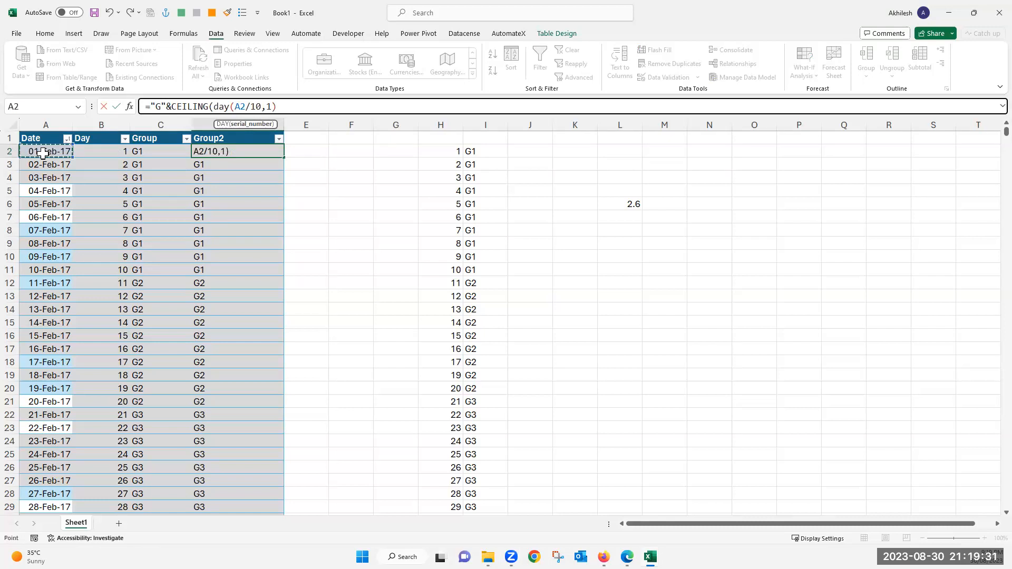
type(")")
key("Return")
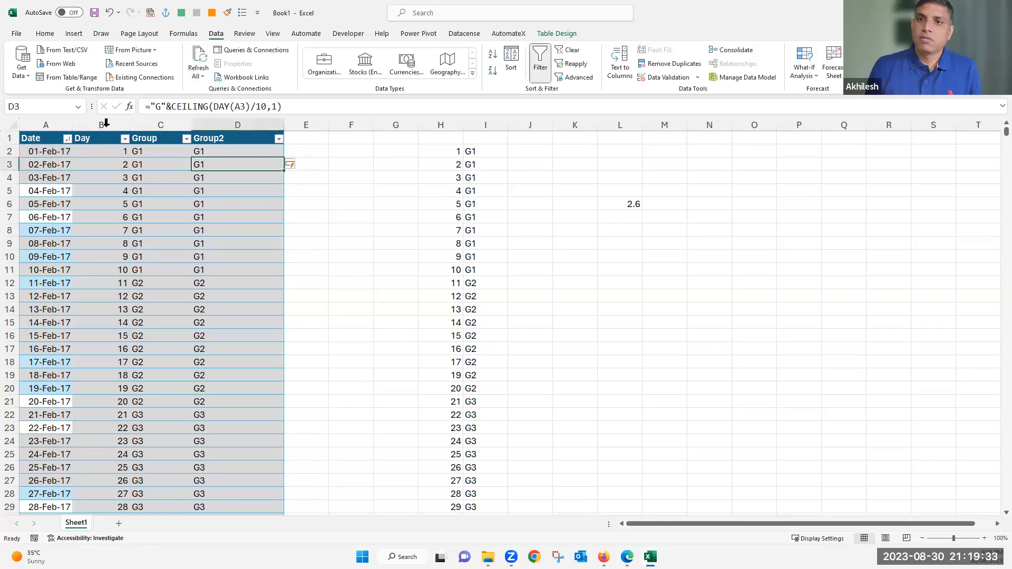
Step: Try deleting the Day and Group columns to leave only Date and Group2, and undo the deletion
left_click_drag(108, 125, 152, 124)
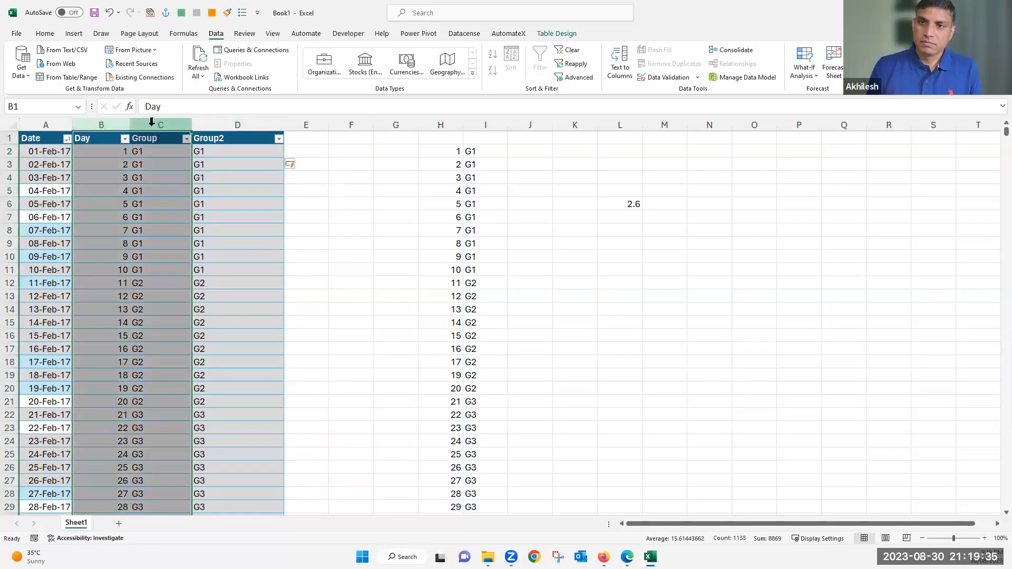
key("ctrl+minus")
key("Down")
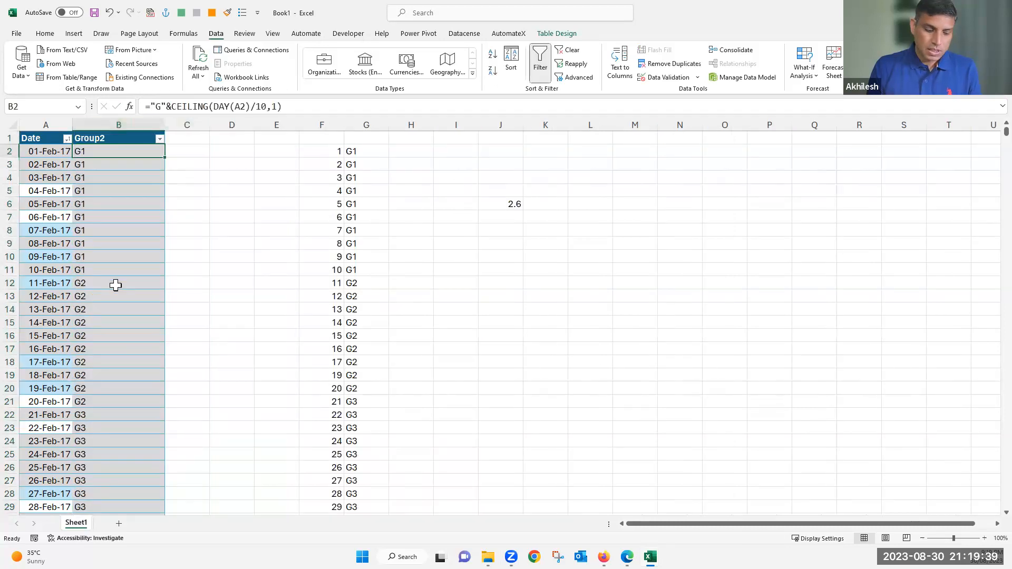
key("ctrl+z")
Step: Replace the lookup value in the Group formula in C2 with the date's day, giving =VLOOKUP(DAY(A2),H:I,2,0)
left_click(167, 153)
left_click_drag(204, 106, 195, 106)
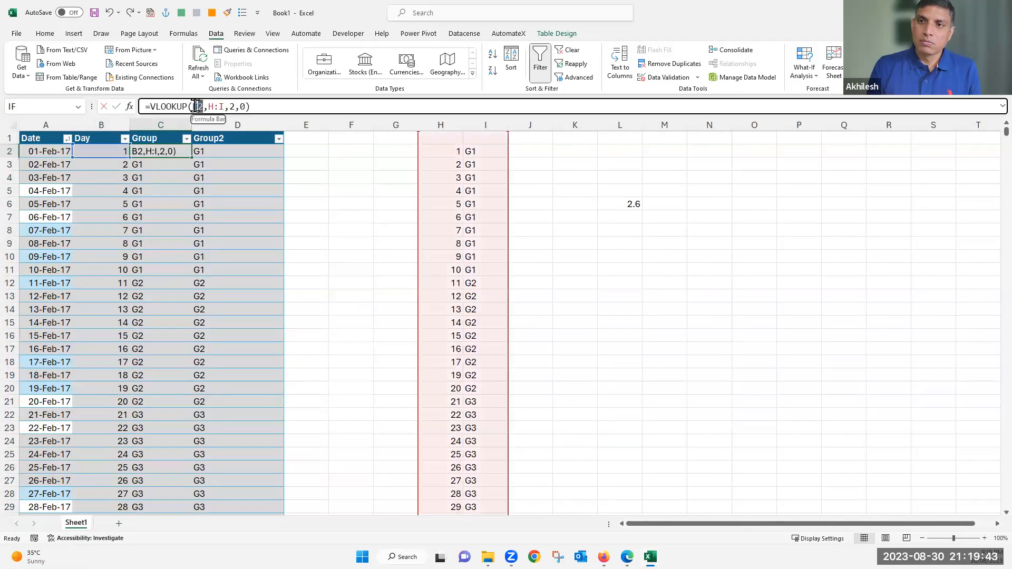
type("d")
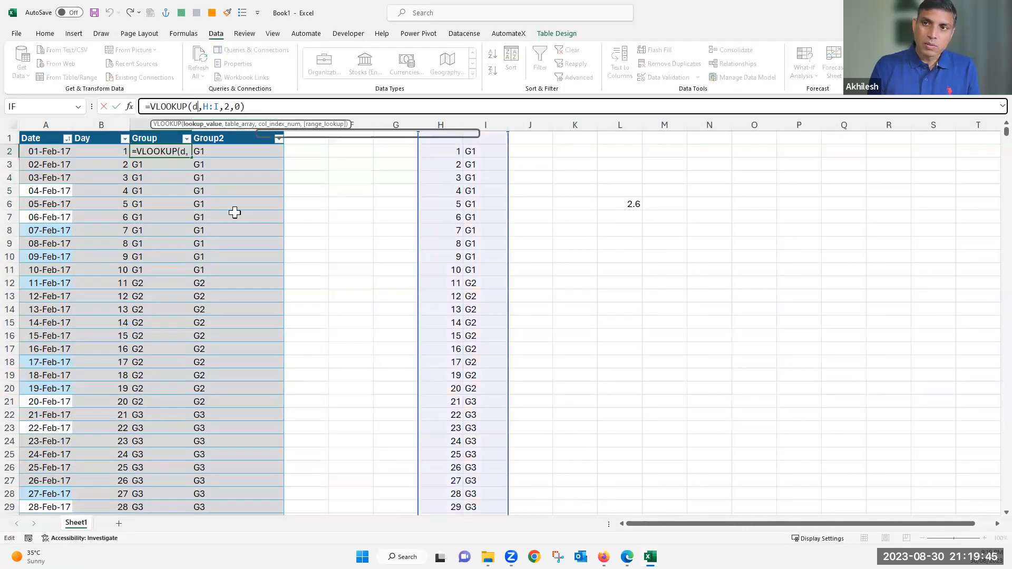
type("ay")
key("Tab")
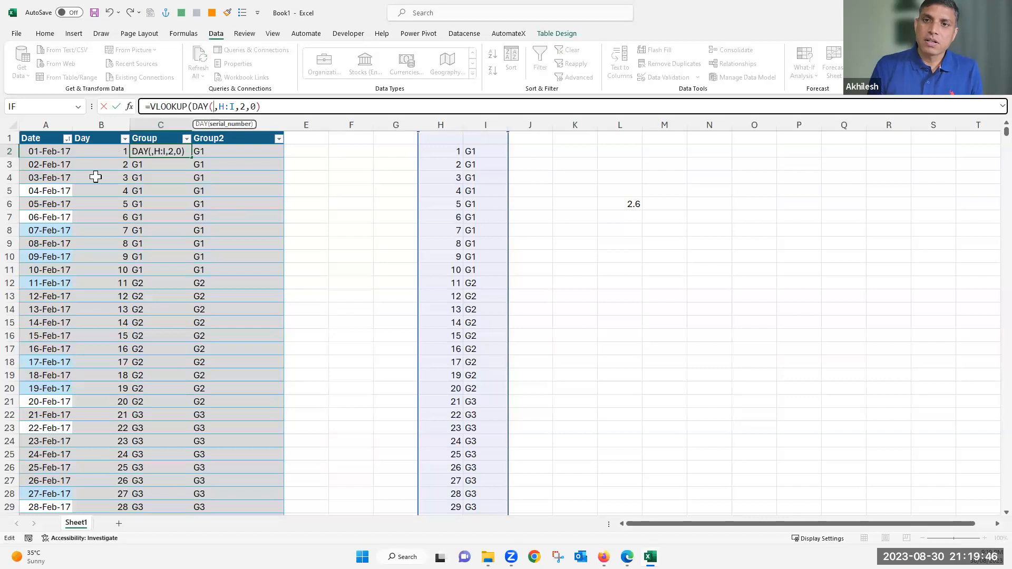
left_click(58, 151)
type(")")
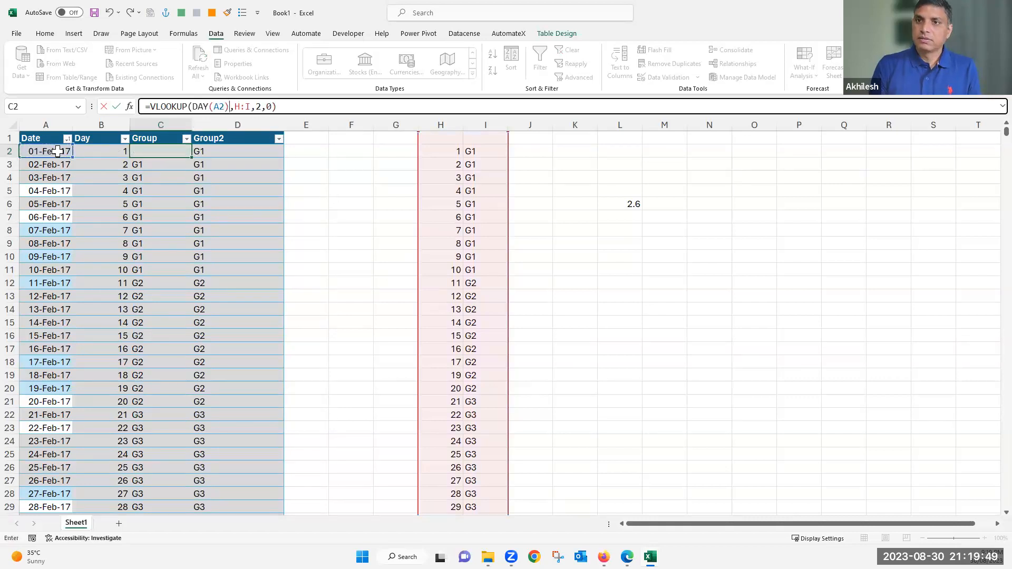
key("Return")
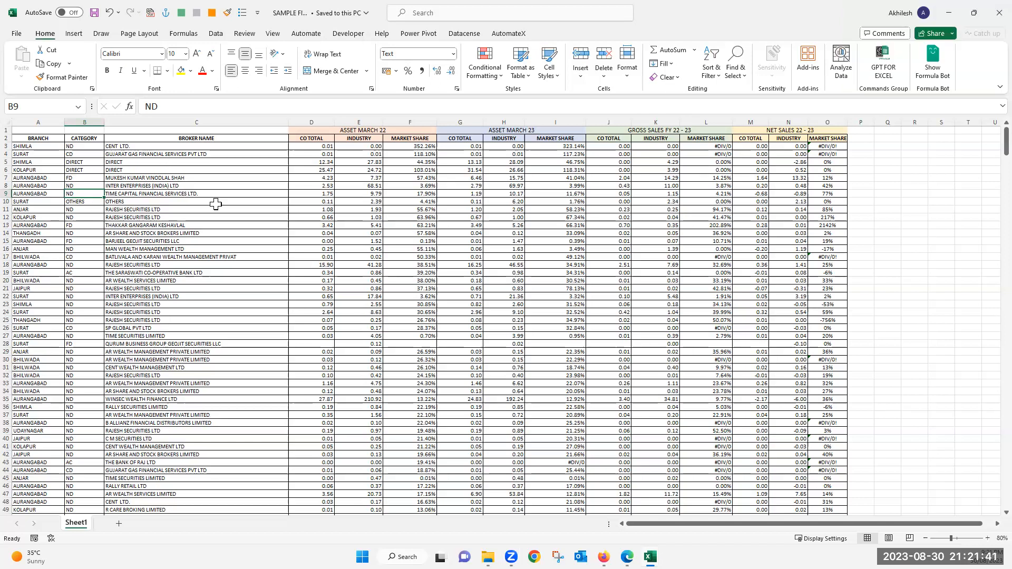
Step: Examine the sample file's Gross Sales and Net Sales headings, the gross sales figures in row 7 and the blank cells in row 28
left_click(624, 131)
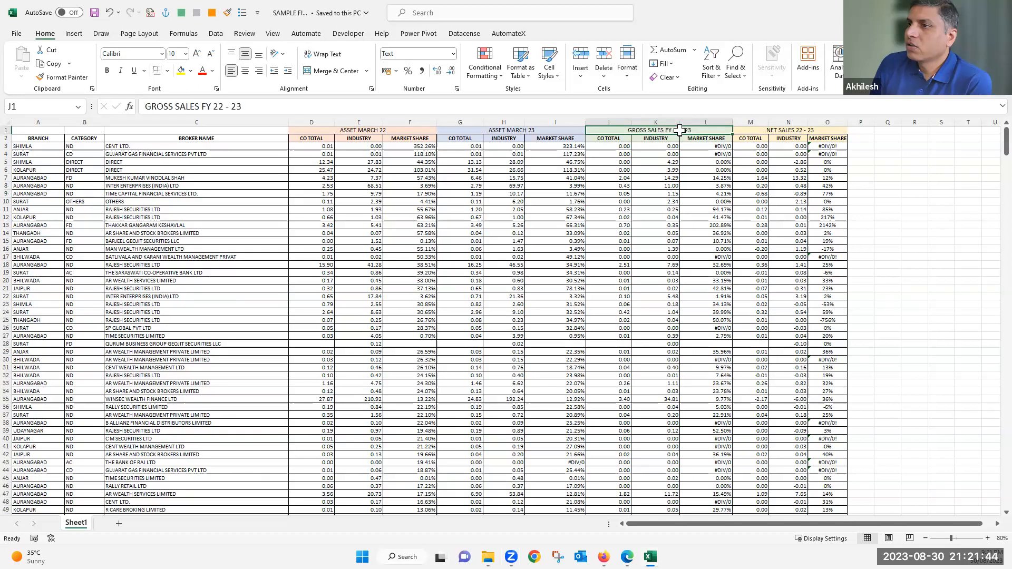
left_click(610, 140)
left_click(657, 141)
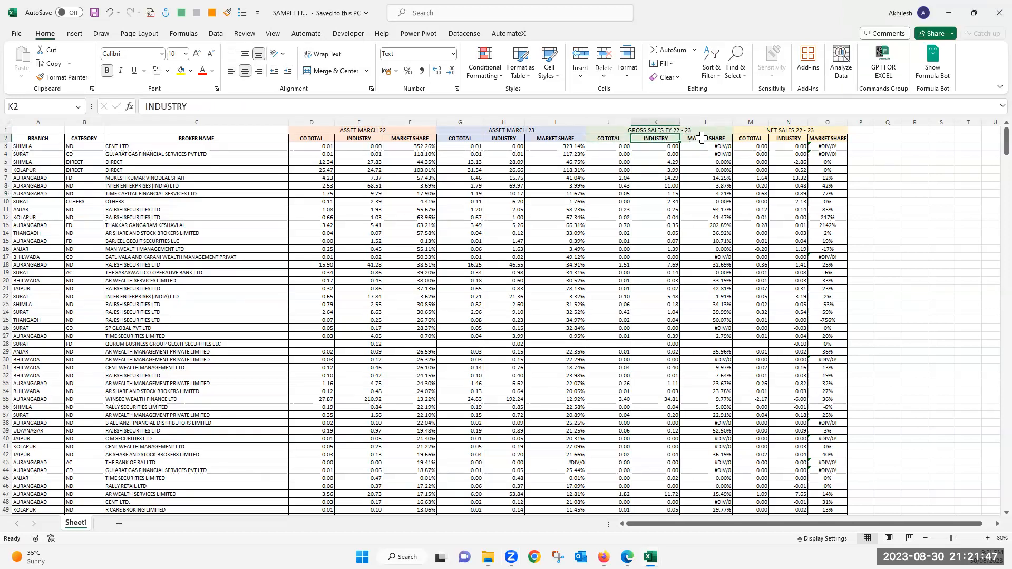
left_click(787, 130)
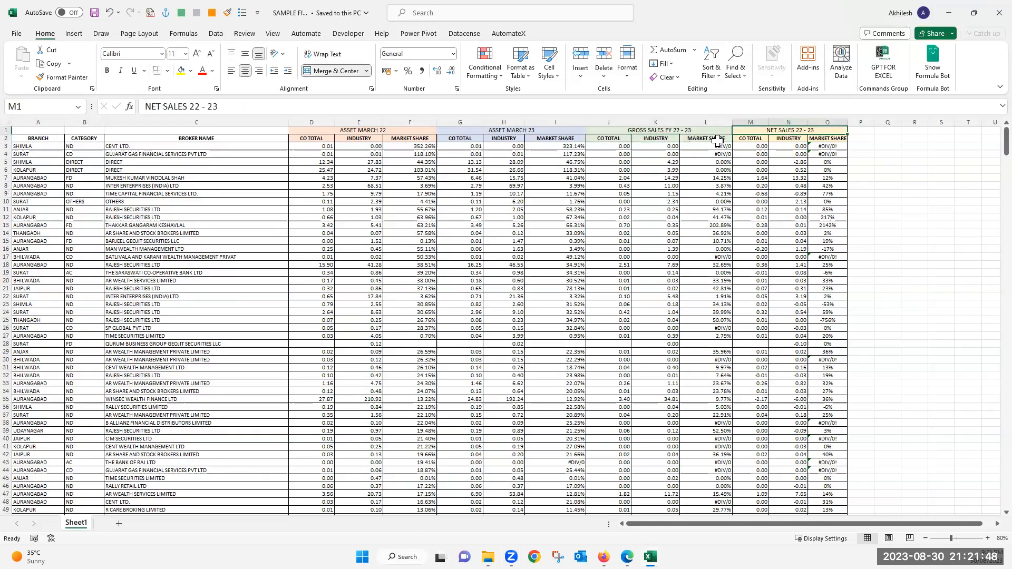
left_click(615, 141)
left_click(656, 140)
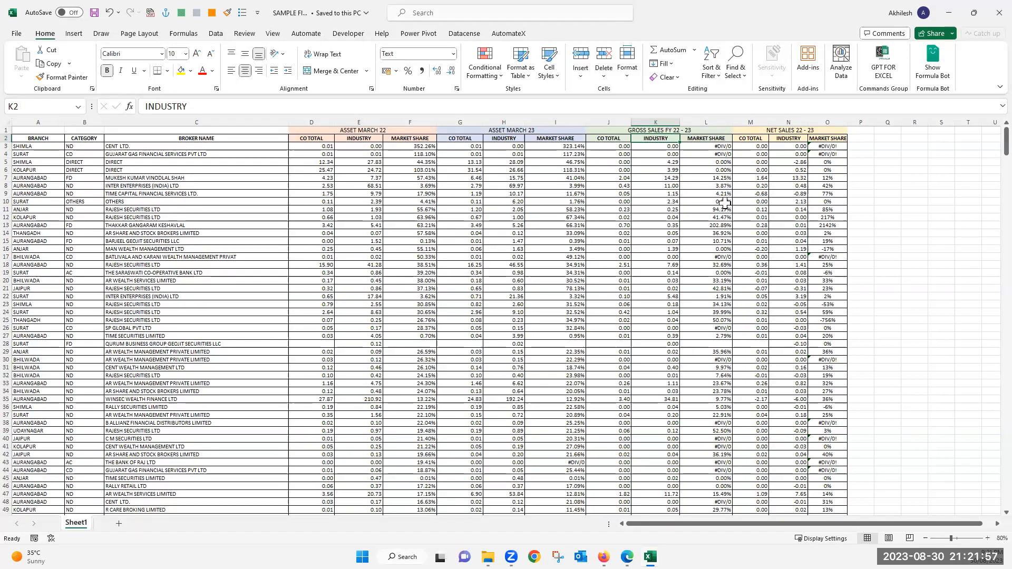
left_click(662, 178)
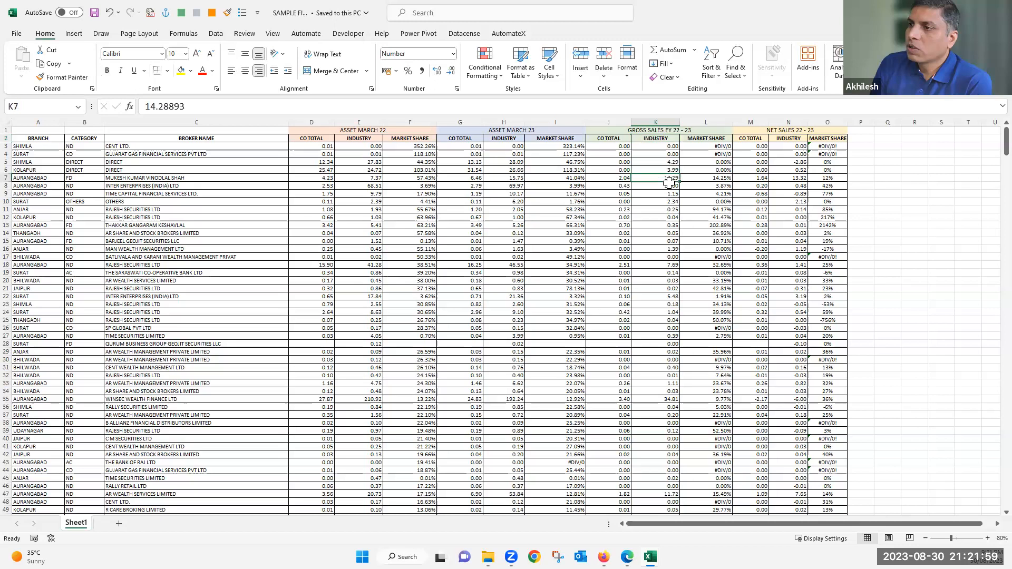
left_click(623, 179)
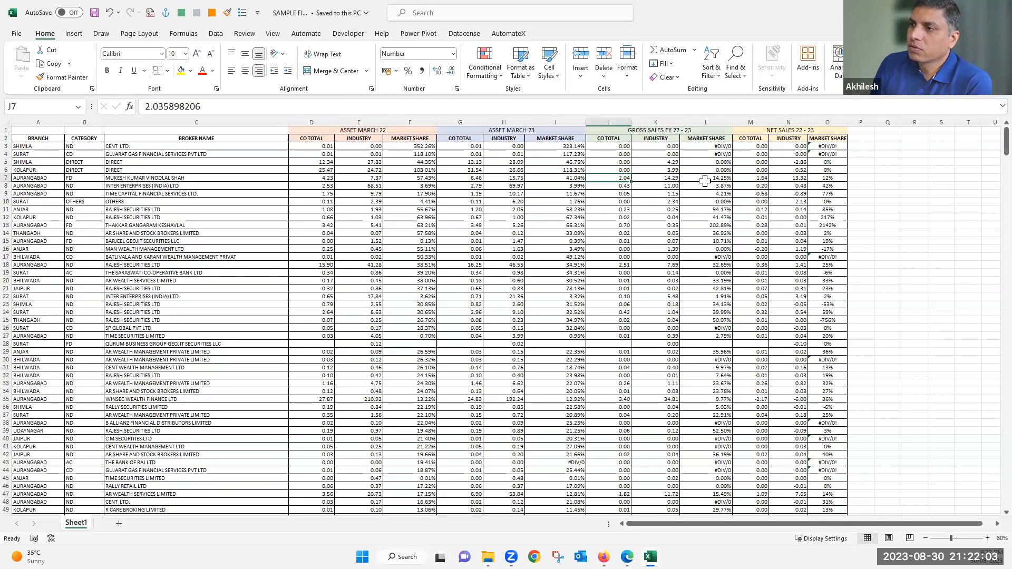
key("Right")
key("Right")
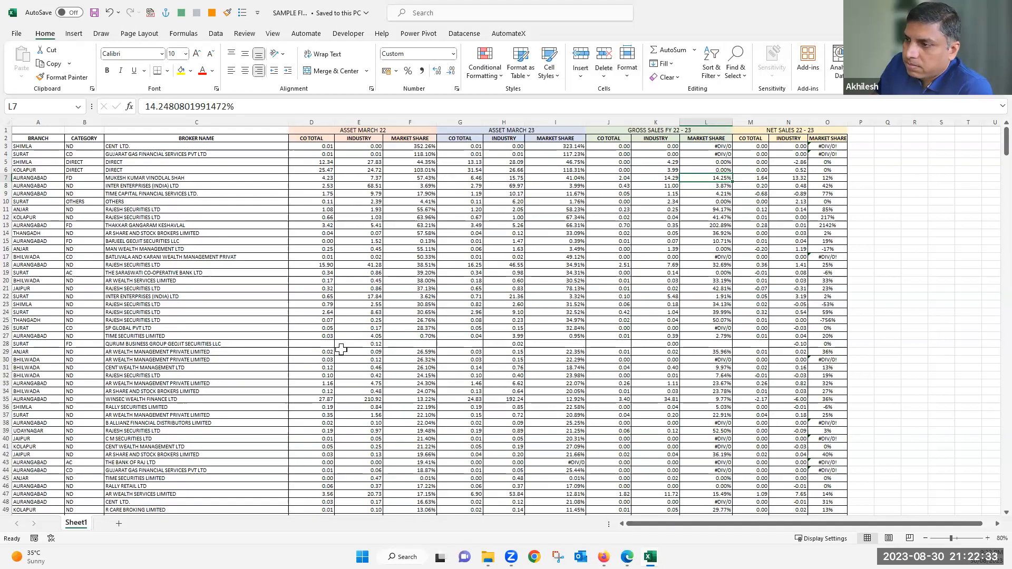
left_click(311, 344)
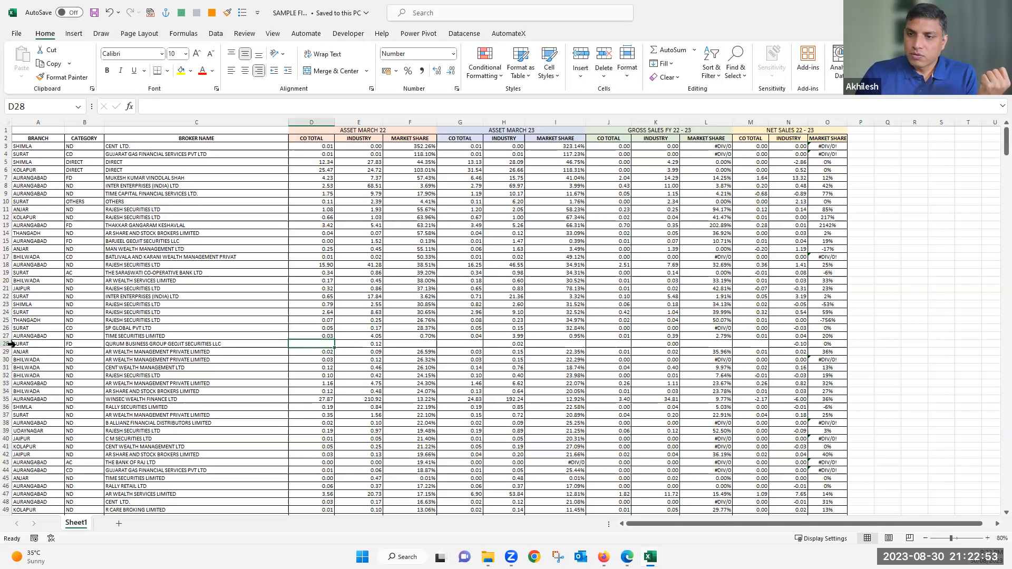
left_click(9, 344)
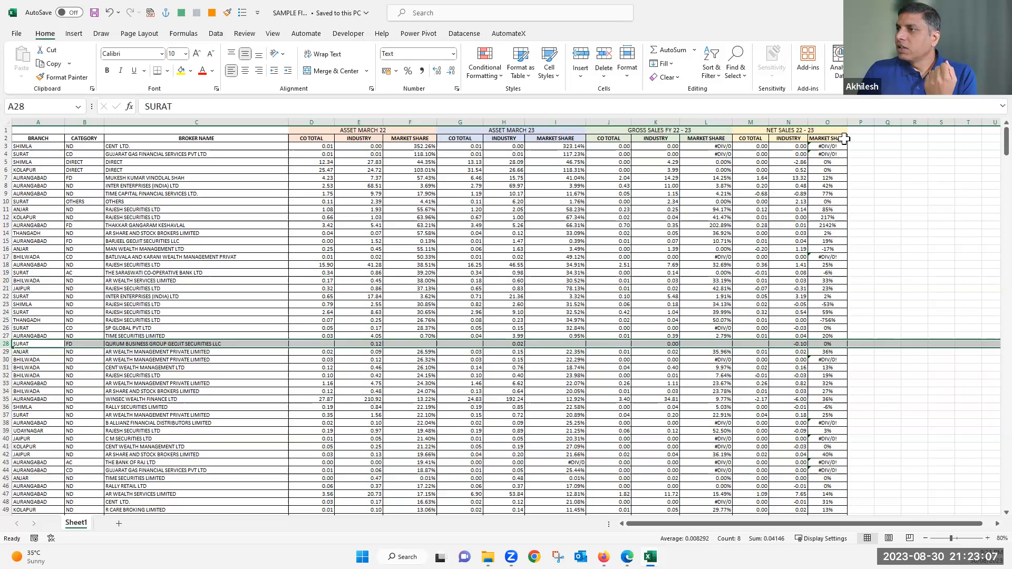
Step: Add filters to the header row containing BRANCH and insert a blank row above it
left_click(869, 138)
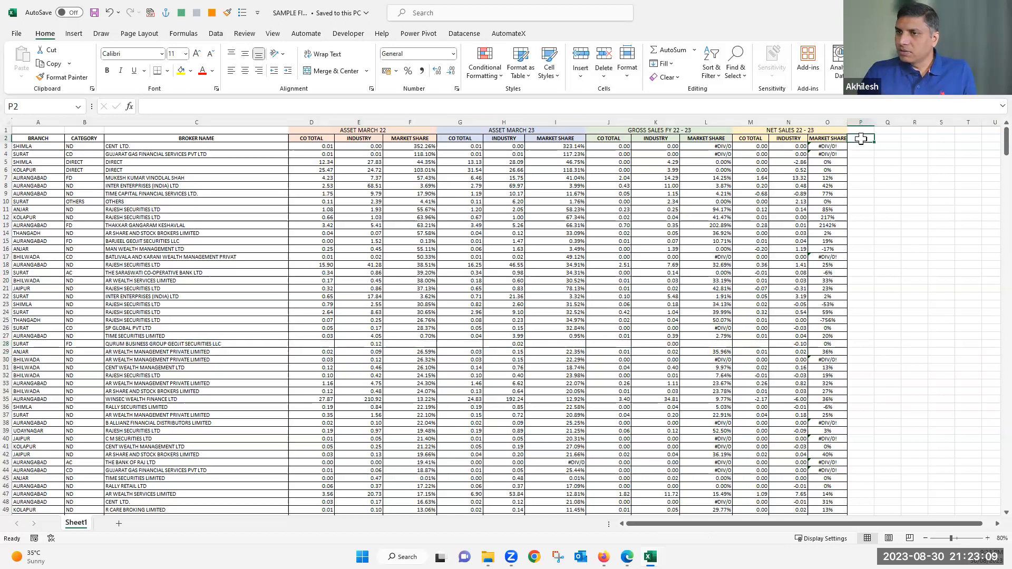
left_click(11, 138)
key("ctrl+shift+l")
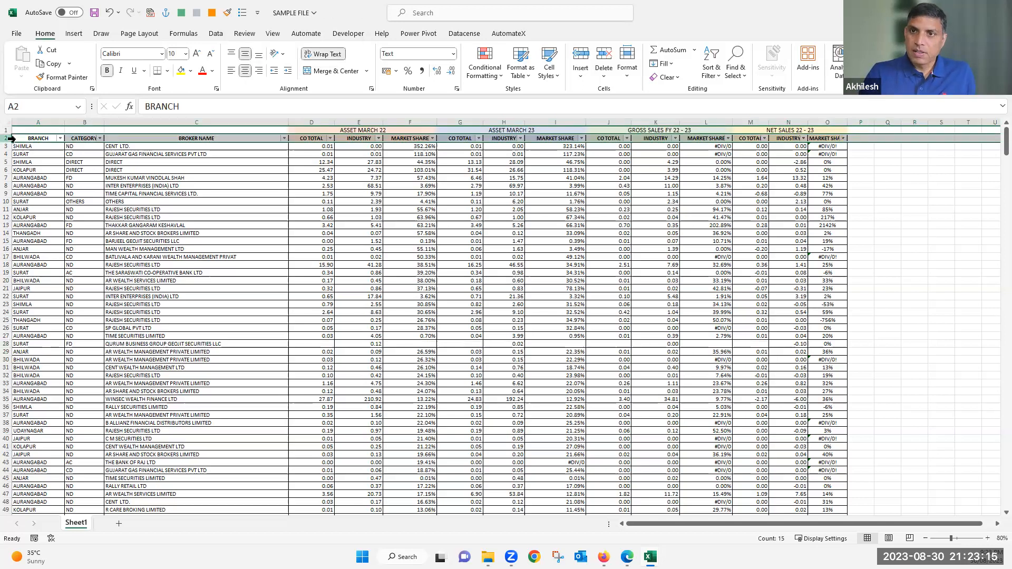
key("ctrl+shift+plus")
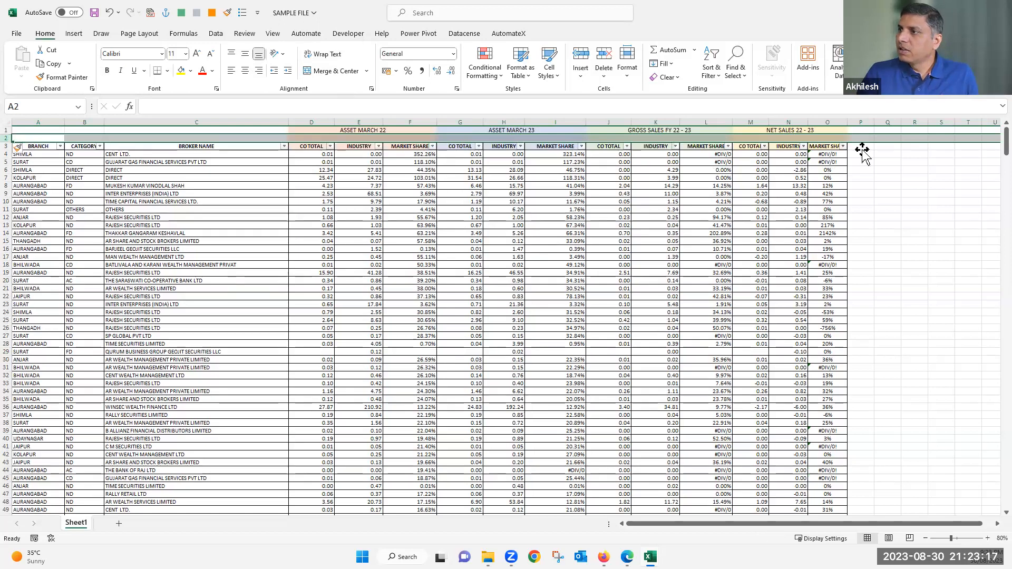
Step: Add an Identifier heading in P3 beside the Net Sales market share column and widen column P
left_click(862, 148)
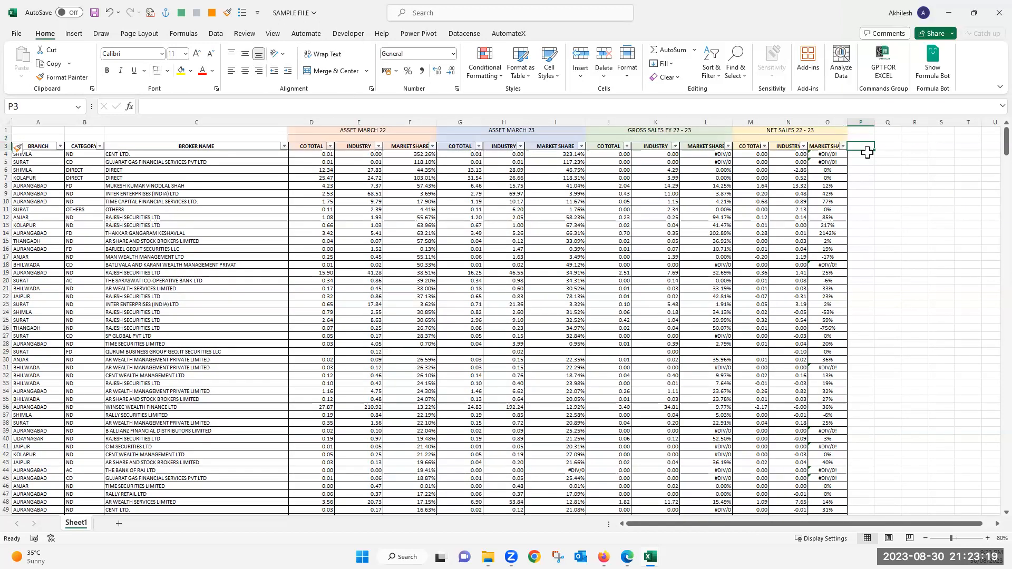
type("Identifier")
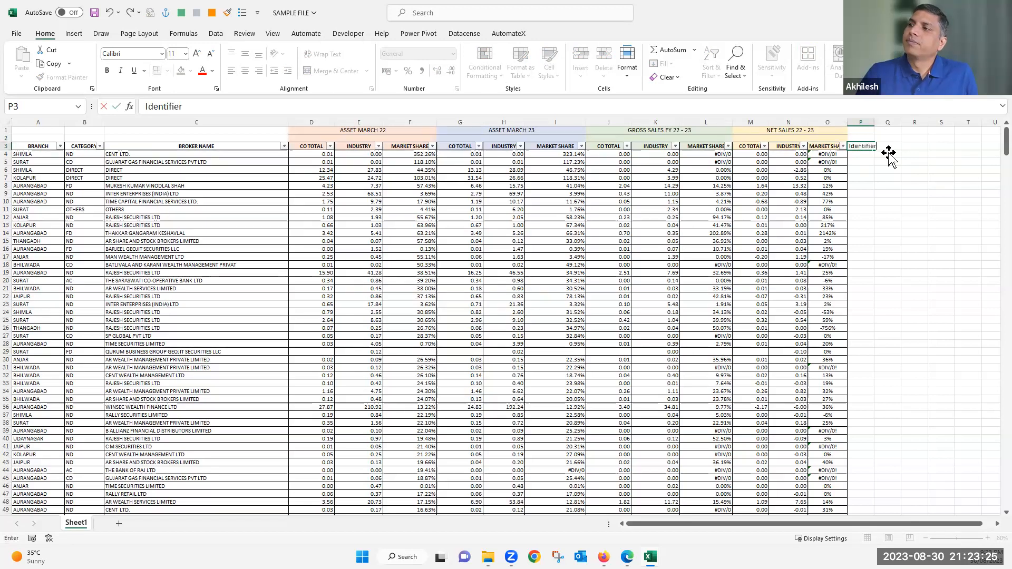
key("Return")
left_click_drag(881, 122, 891, 123)
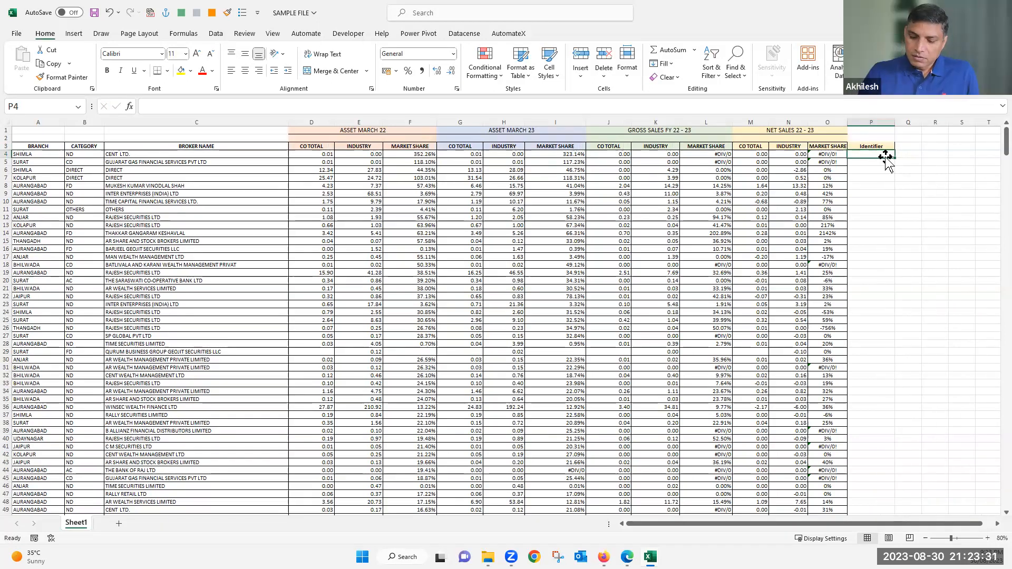
Step: Enter the formula =D4+G4+J4+M4 in P4 to add the four CO TOTAL values for the first broker
type("=")
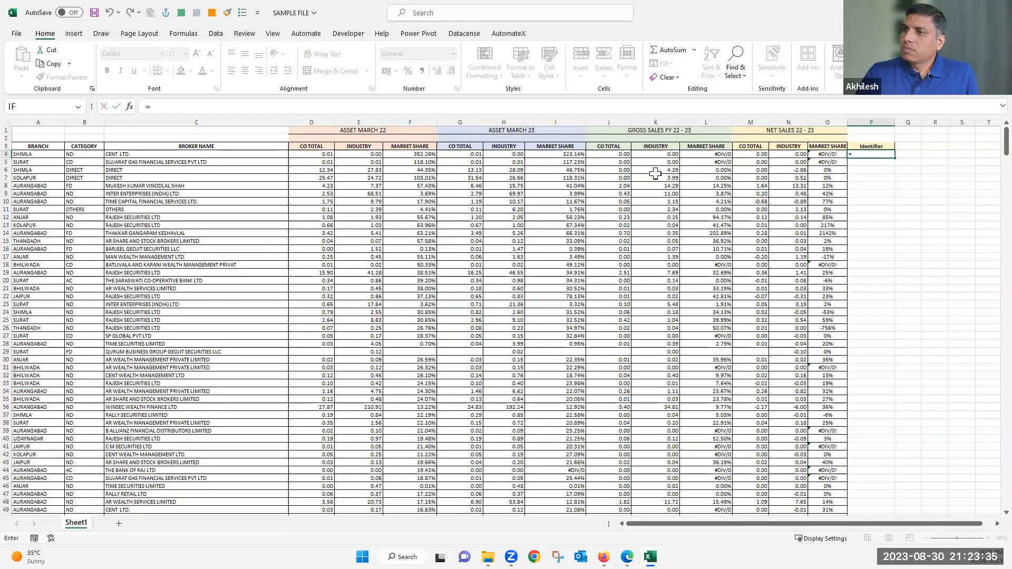
left_click(325, 153)
type("+")
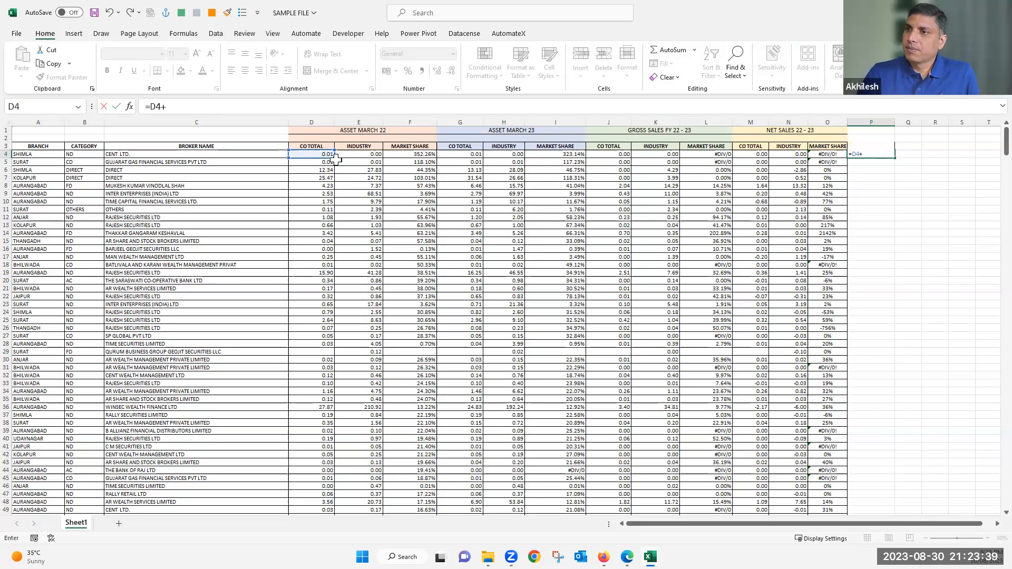
left_click(475, 153)
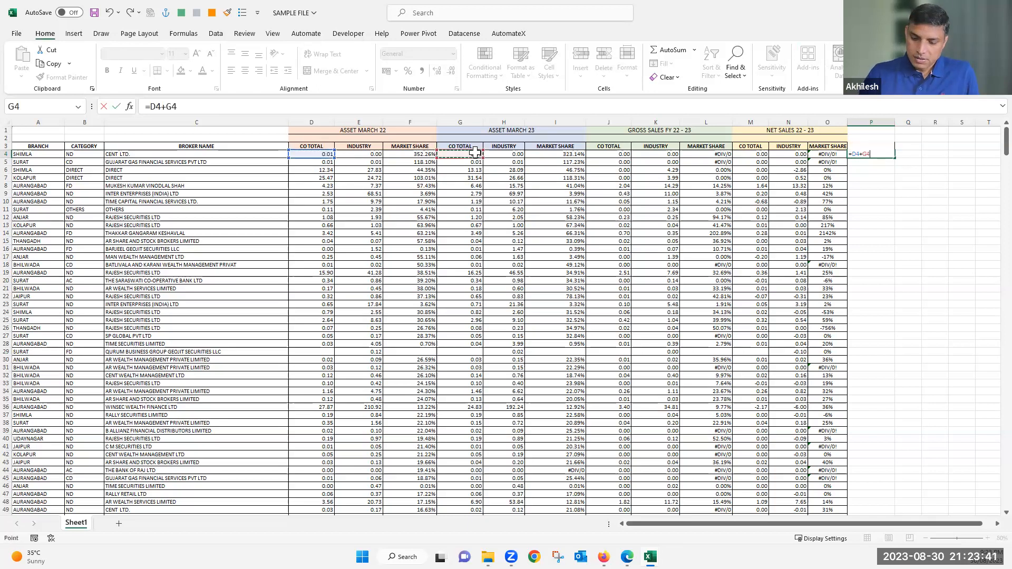
type("+")
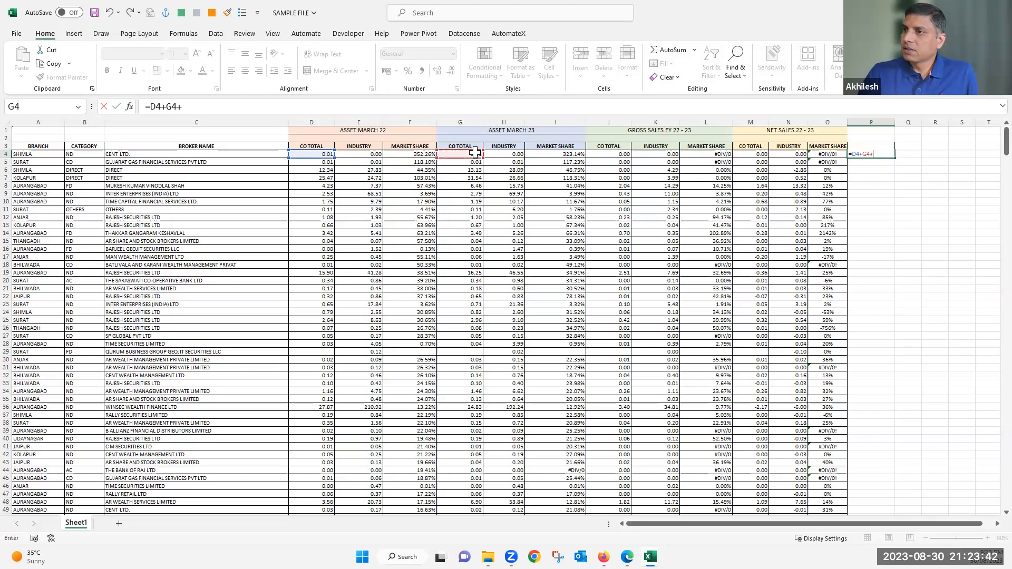
left_click(606, 154)
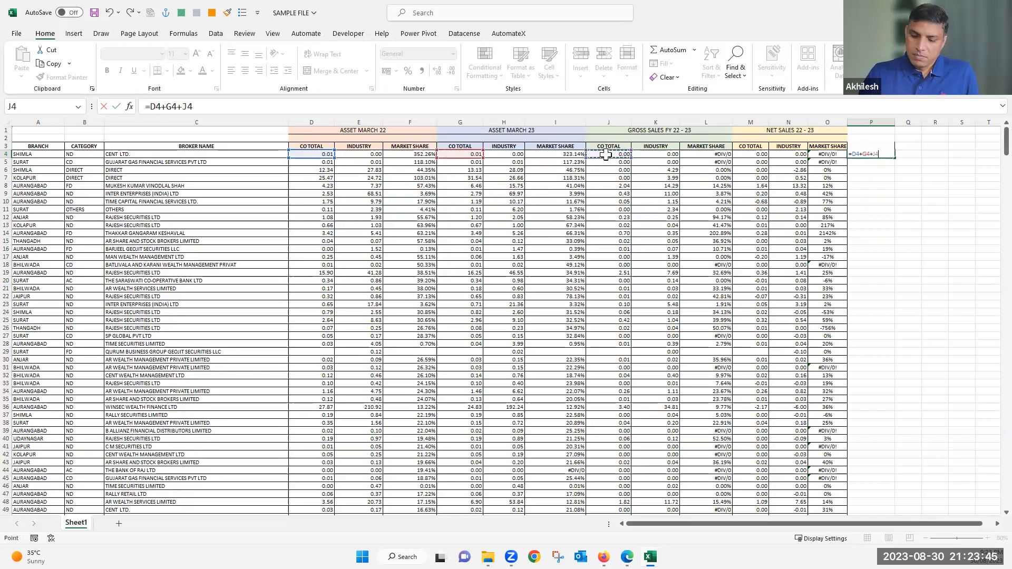
type("+")
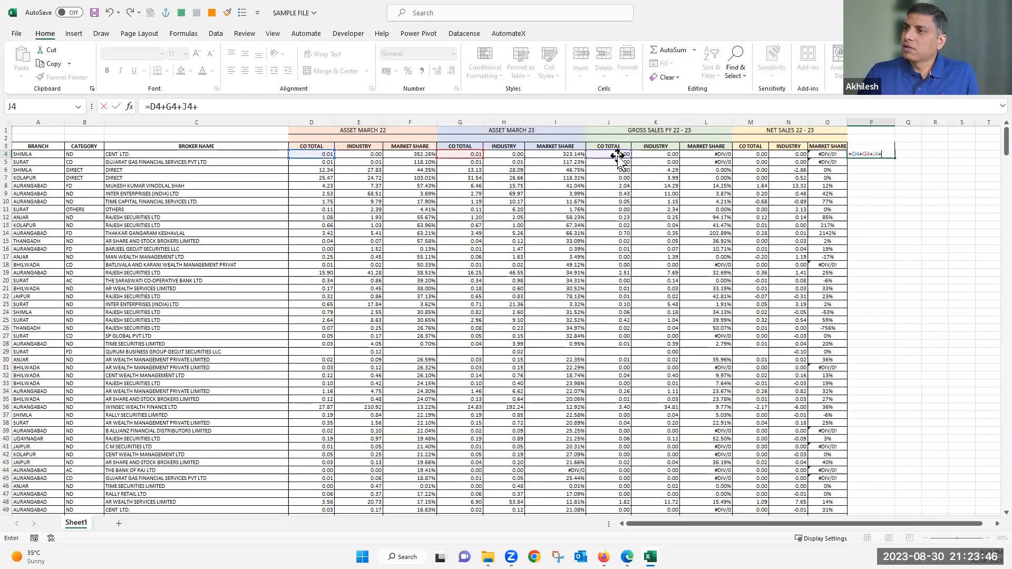
left_click(755, 154)
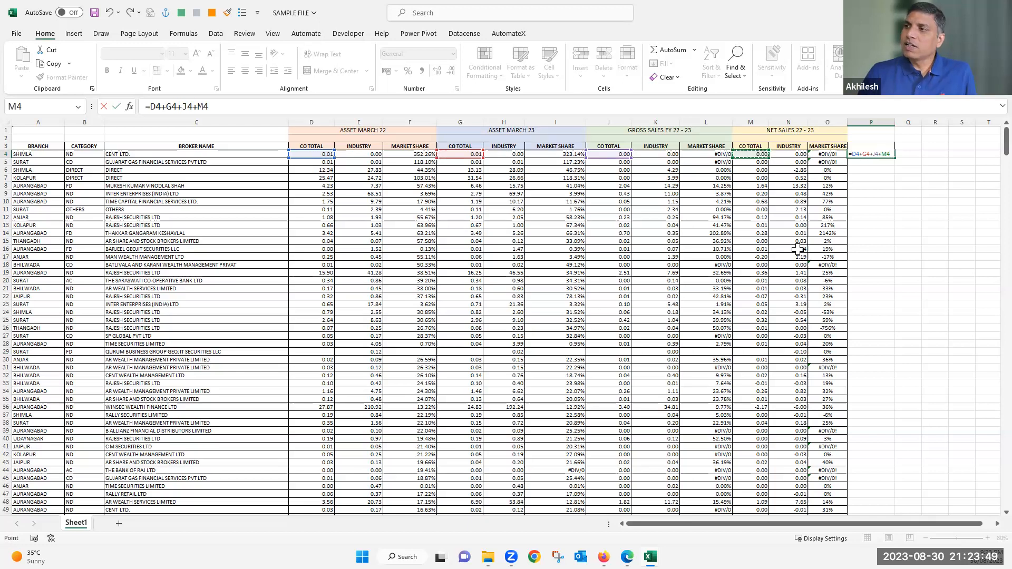
key("Return")
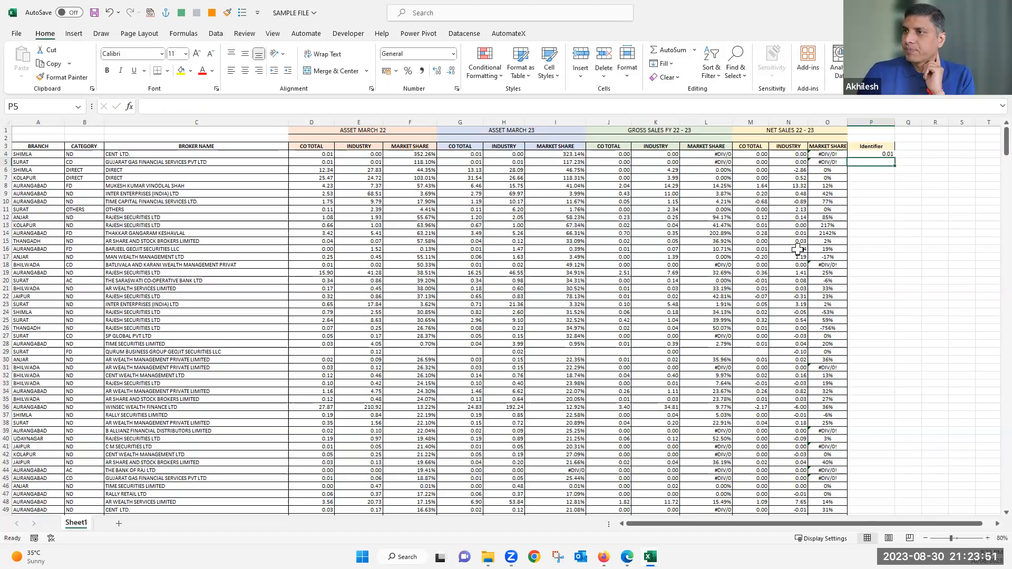
Step: Fill the Identifier formula from P4 down to the last data row and check the one in P29
left_click(891, 154)
double_click(895, 158)
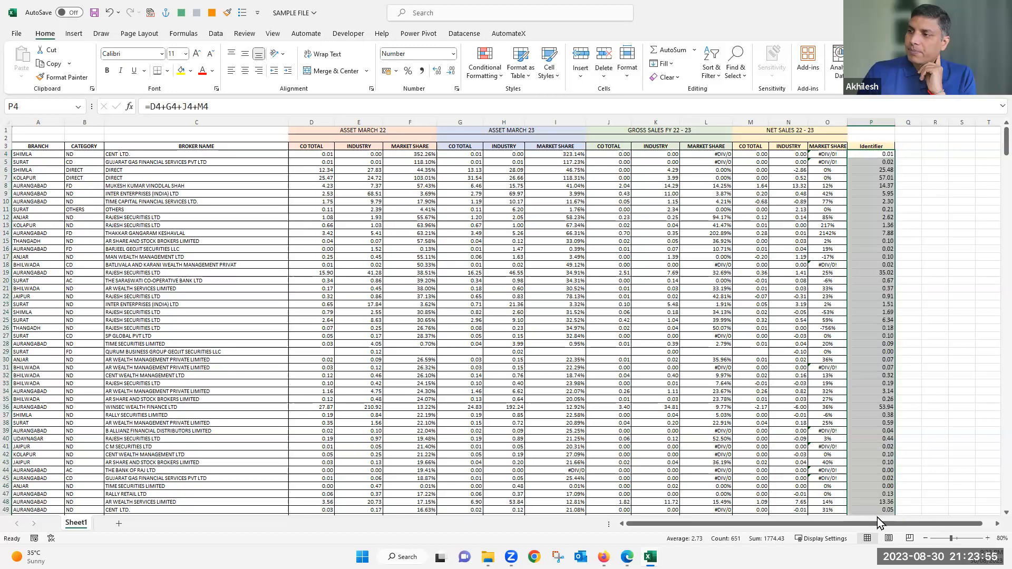
scroll(877, 517, "down", 1)
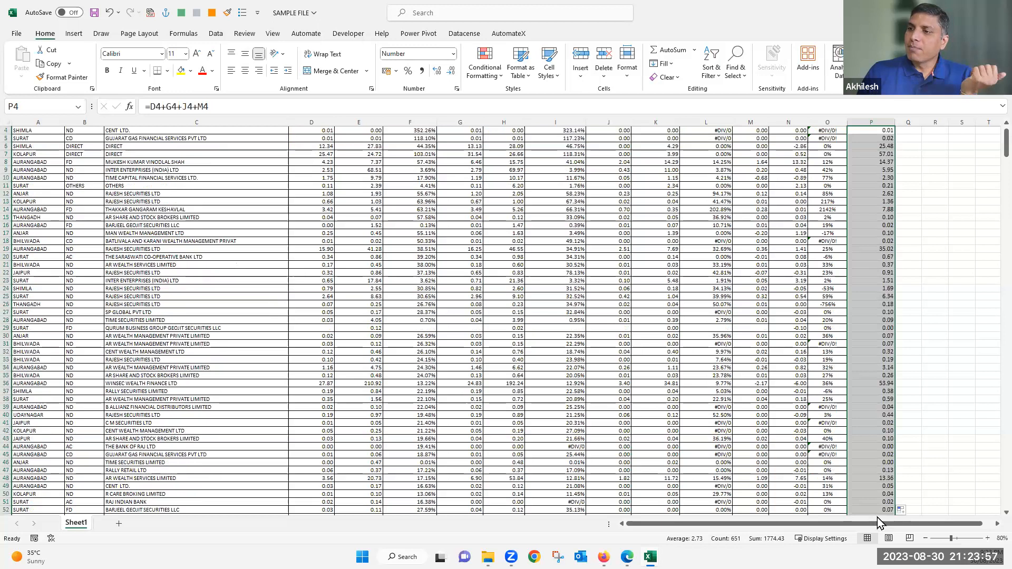
left_click(882, 328)
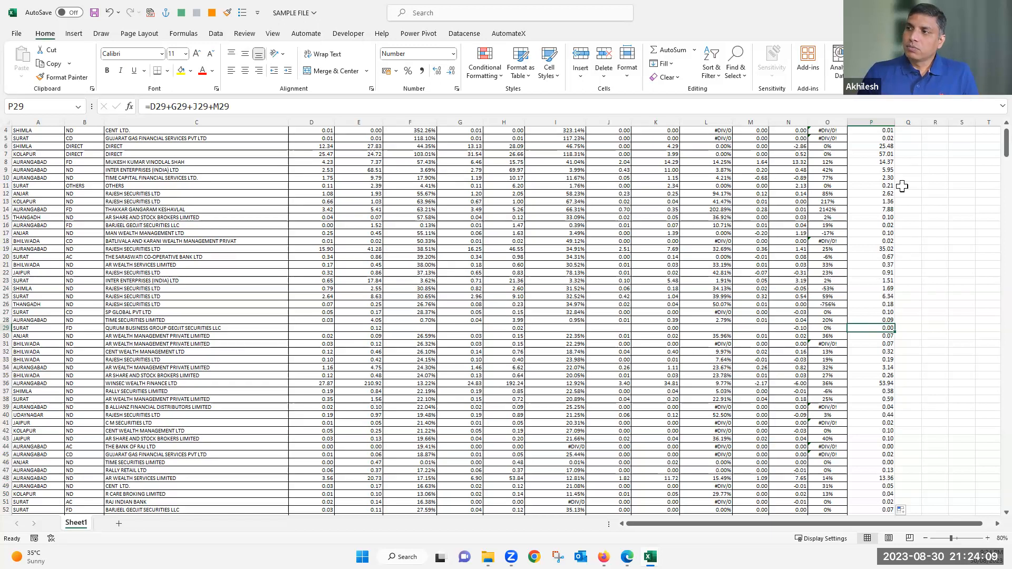
Step: Add filters to the header row in row 3 and filter the Identifier column to show only 0.00
scroll(899, 185, "up", 1)
left_click(884, 146)
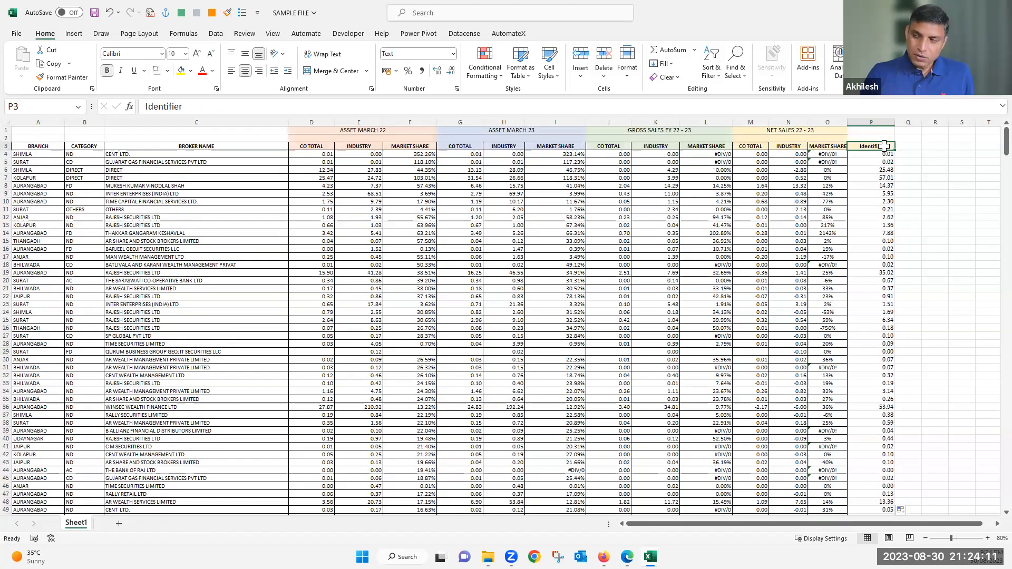
key("ctrl+shift+l")
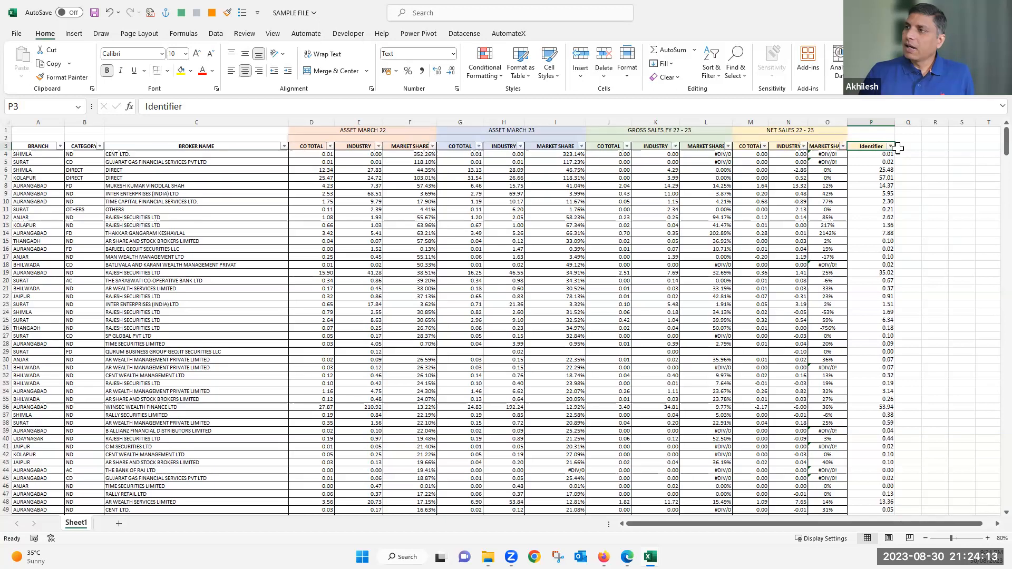
left_click(891, 146)
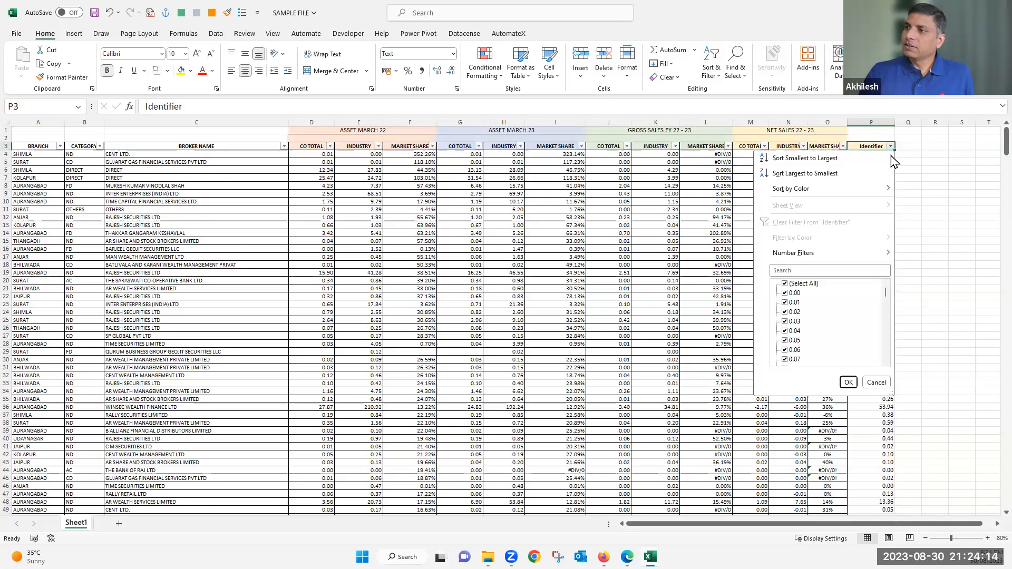
left_click(800, 284)
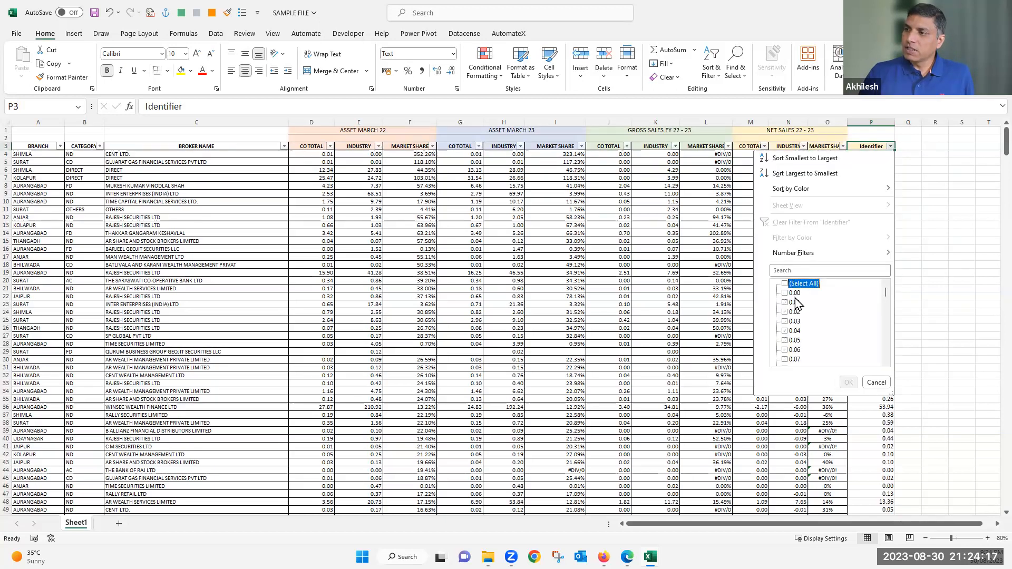
left_click(795, 293)
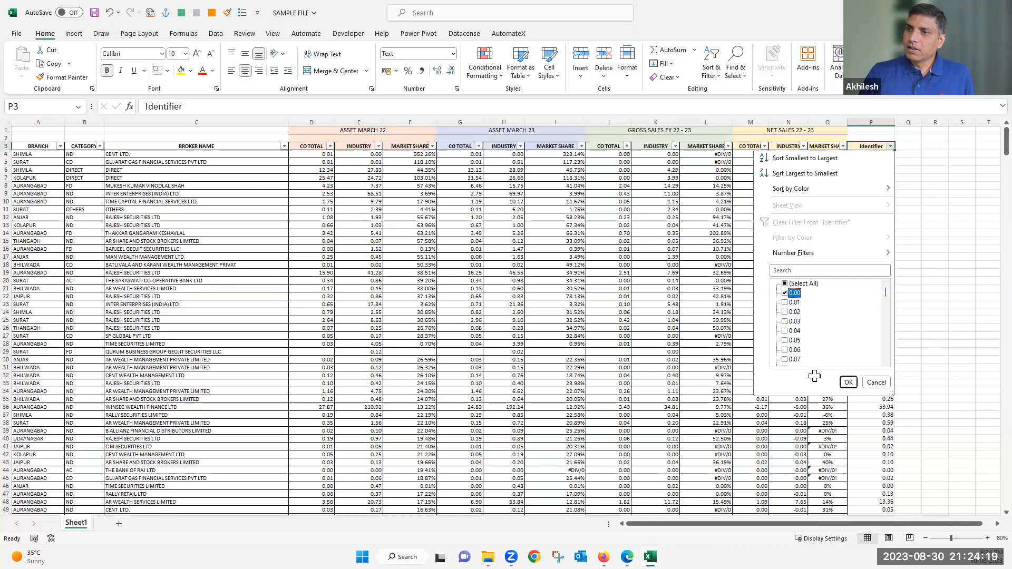
left_click(846, 381)
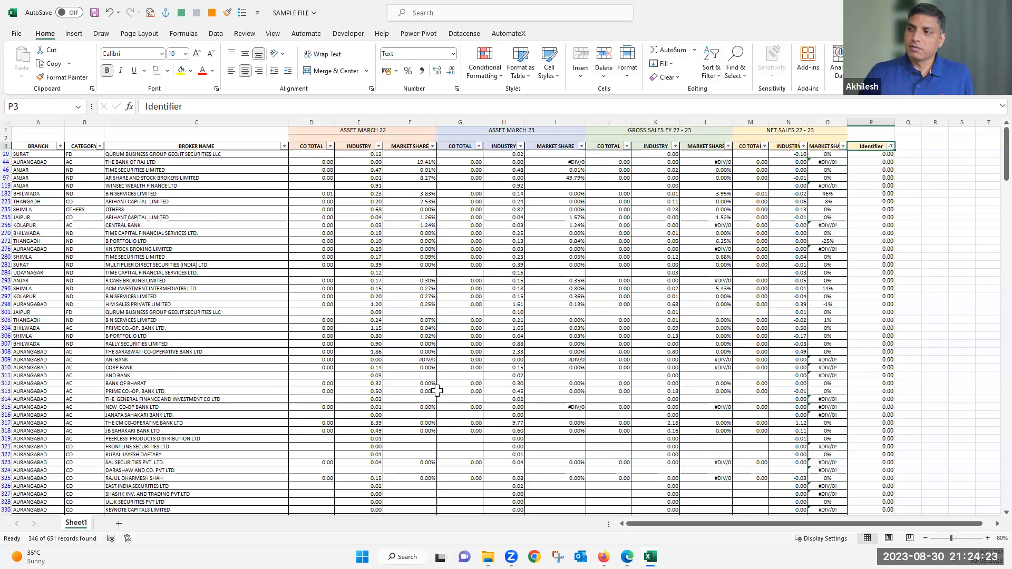
Step: Look through the filtered broker rows whose Identifier is 0.00, checking their CO TOTAL columns
scroll(437, 391, "down", 8)
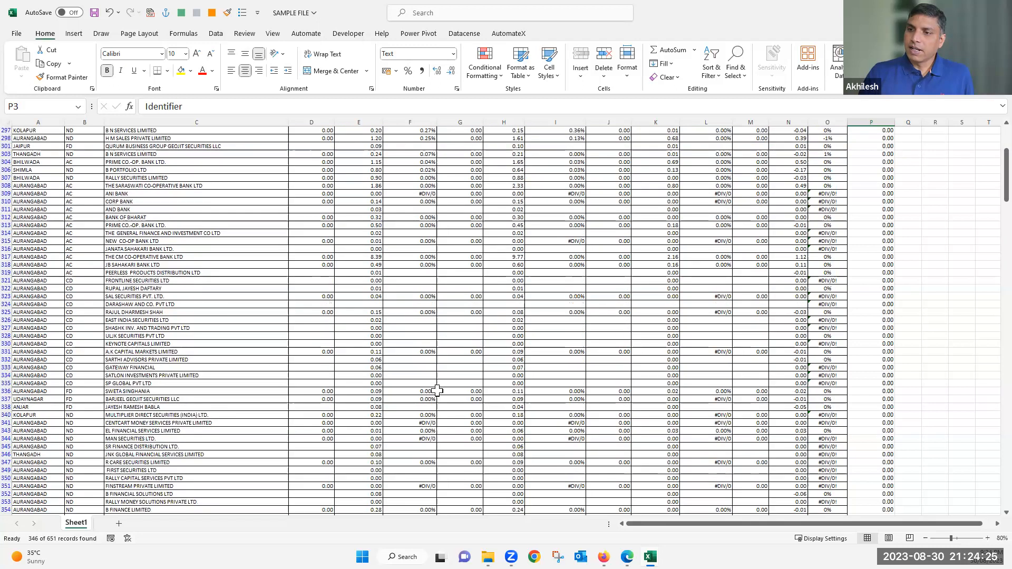
scroll(437, 390, "down", 8)
scroll(437, 390, "down", 2)
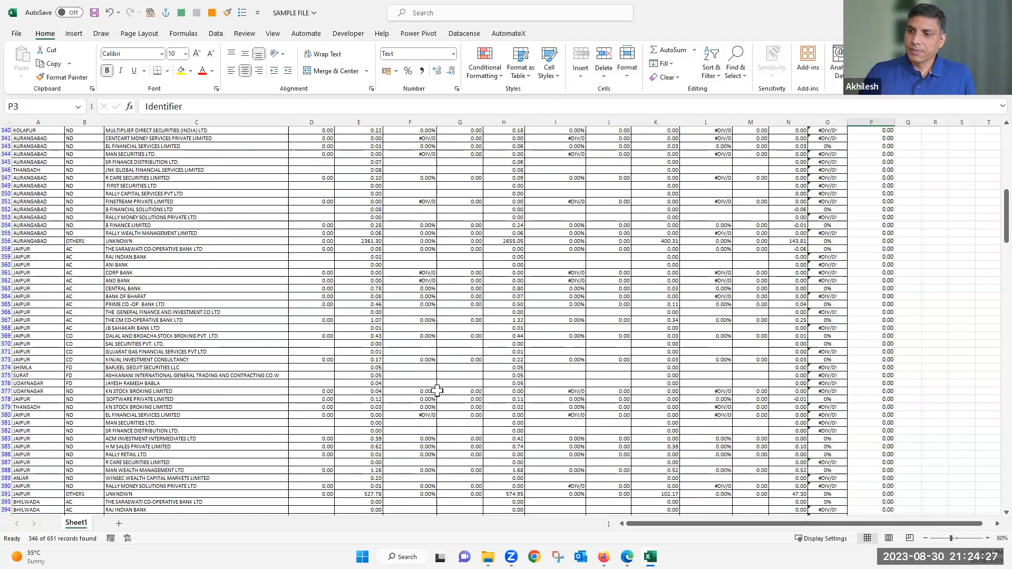
scroll(437, 391, "down", 8)
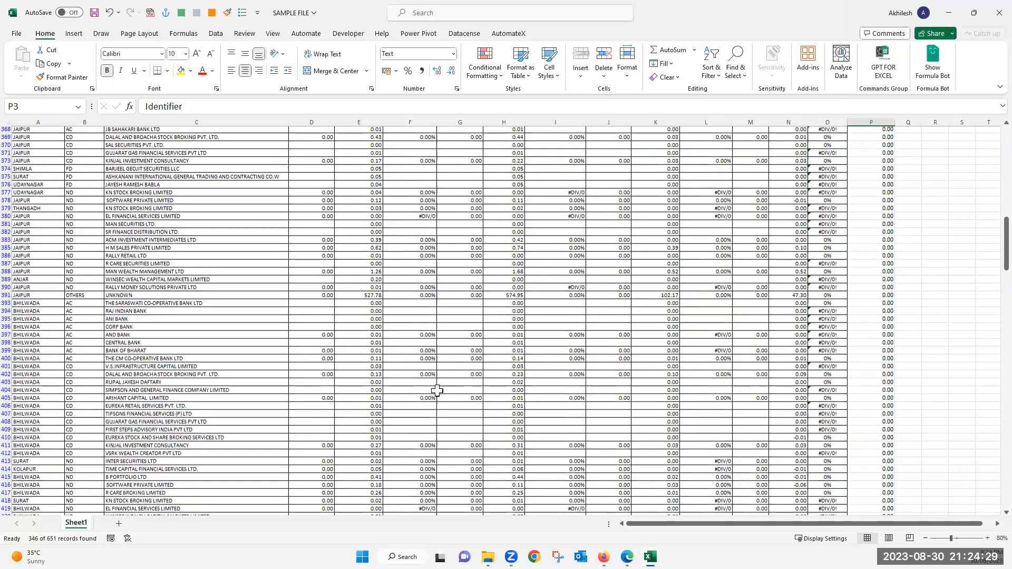
scroll(437, 390, "down", 6)
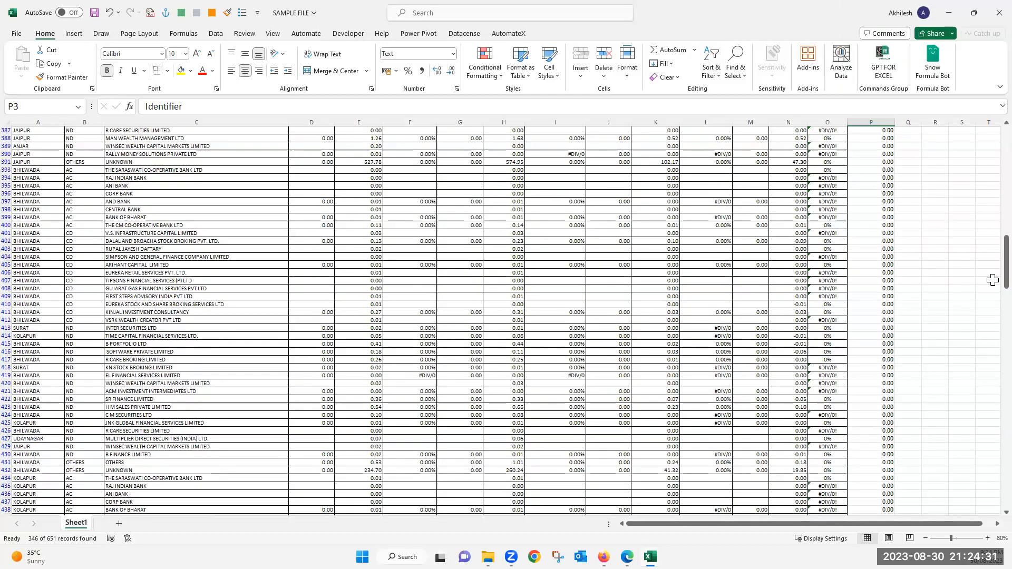
scroll(987, 208, "up", 8)
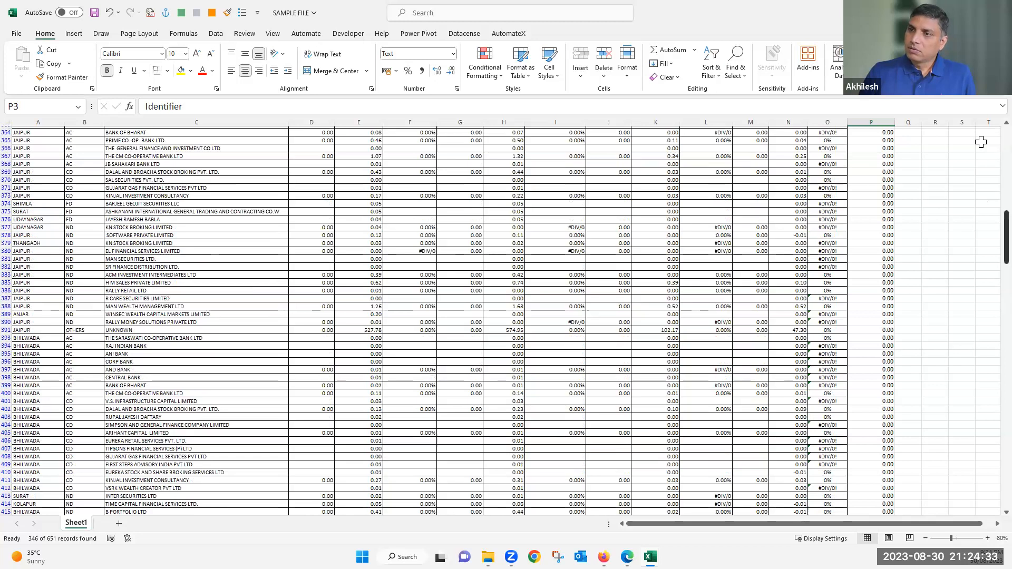
scroll(367, 241, "up", 20)
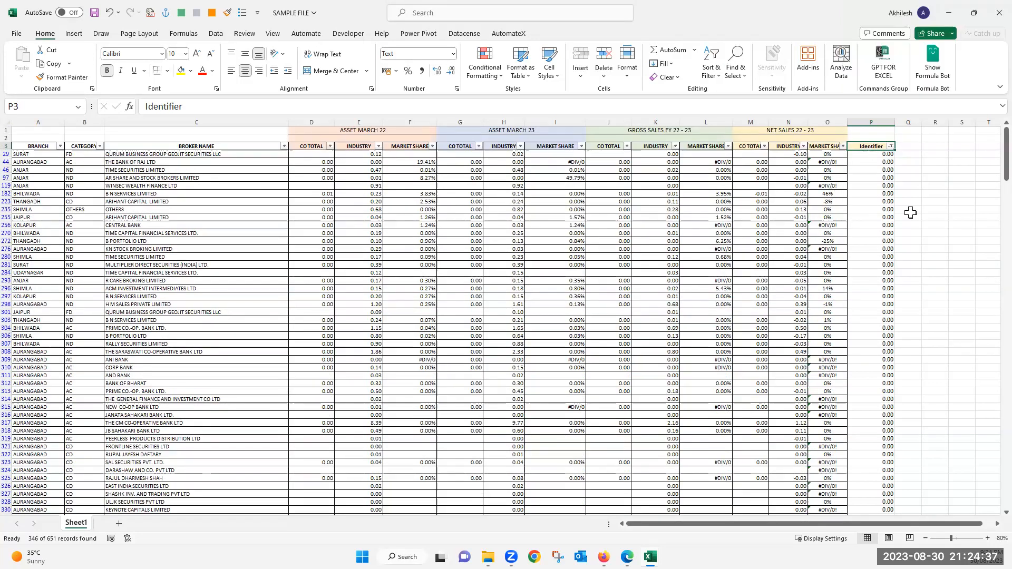
key("Down")
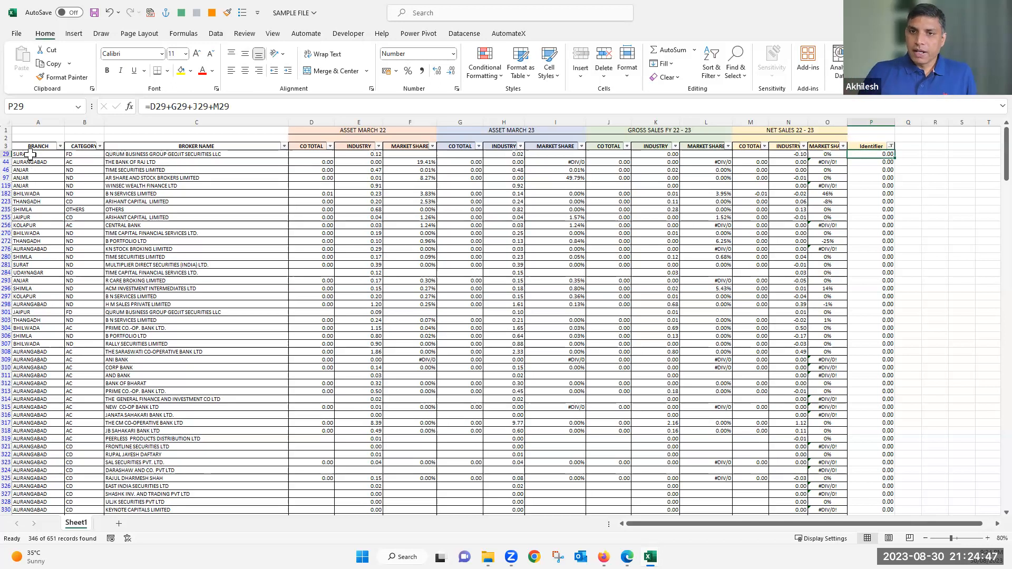
Step: Select the filtered 0.00 Identifier records from A29 across to column P and down to row 653, and delete their entire sheet rows
left_click(31, 154)
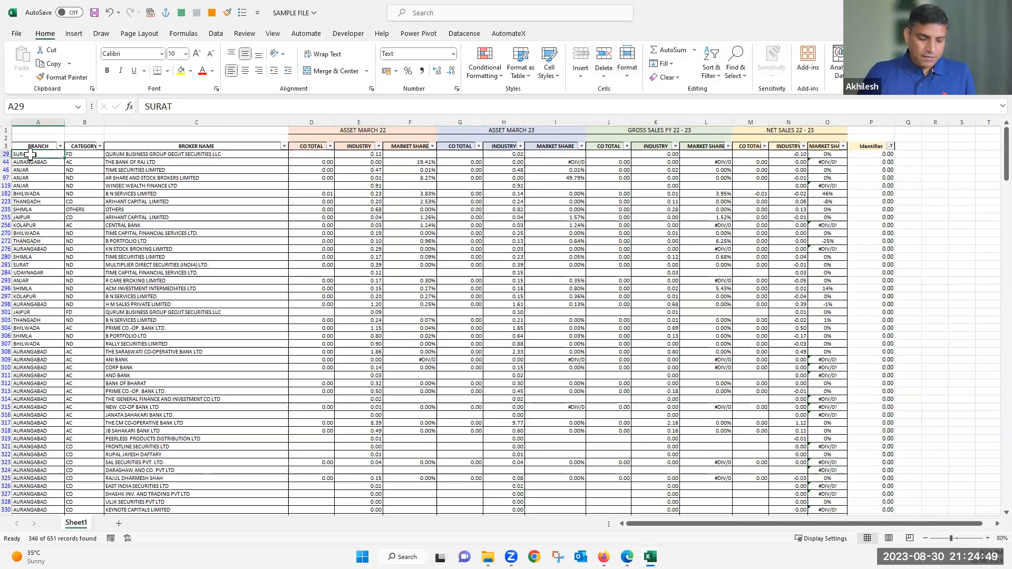
key("ctrl+a")
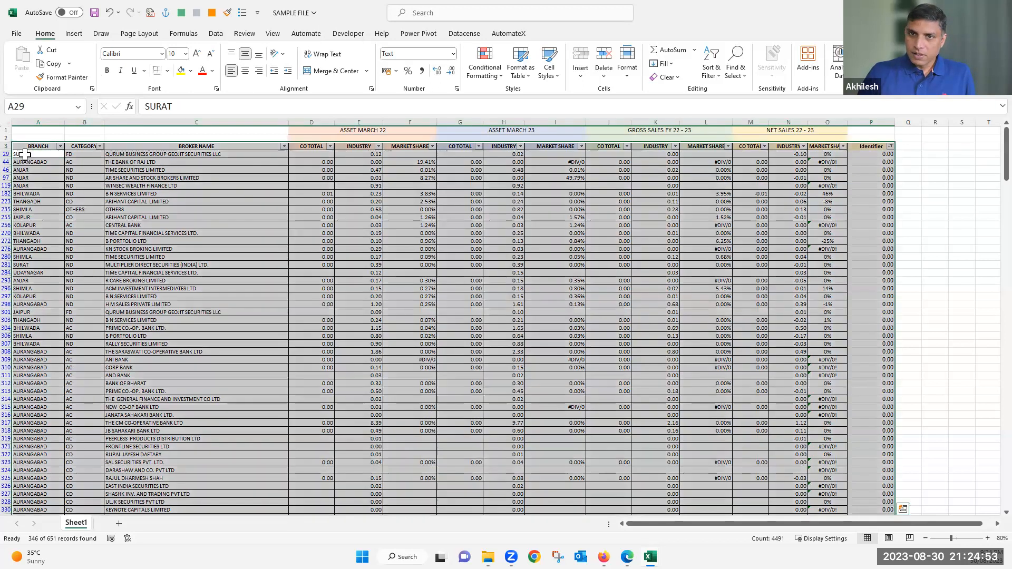
left_click(25, 153)
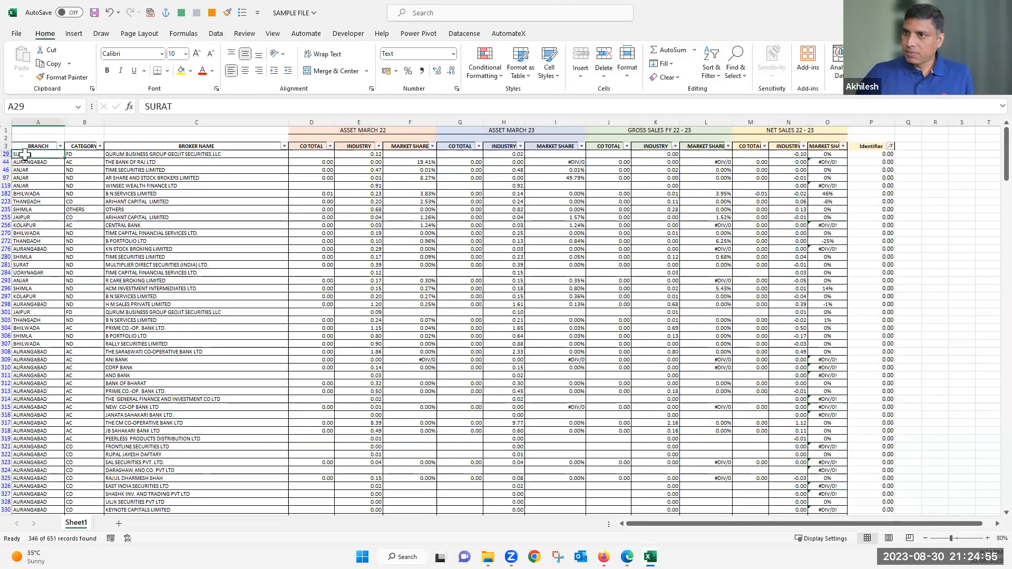
key("ctrl+shift+Right")
key("ctrl+shift+Right")
key("ctrl+shift+Right")
key("ctrl+shift+Right")
key("ctrl+shift+Right")
key("ctrl+shift+Right")
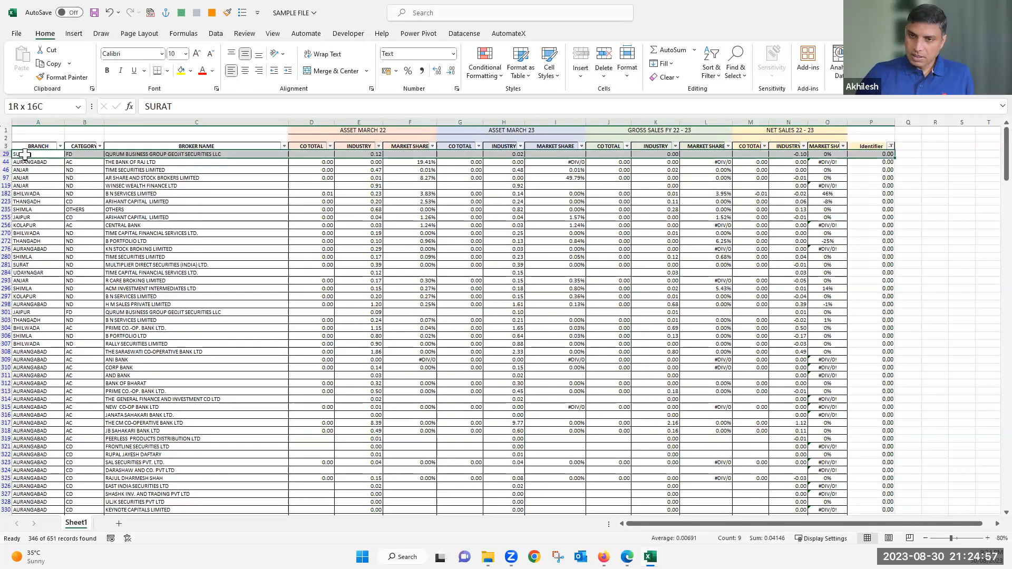
key("ctrl+shift+Down")
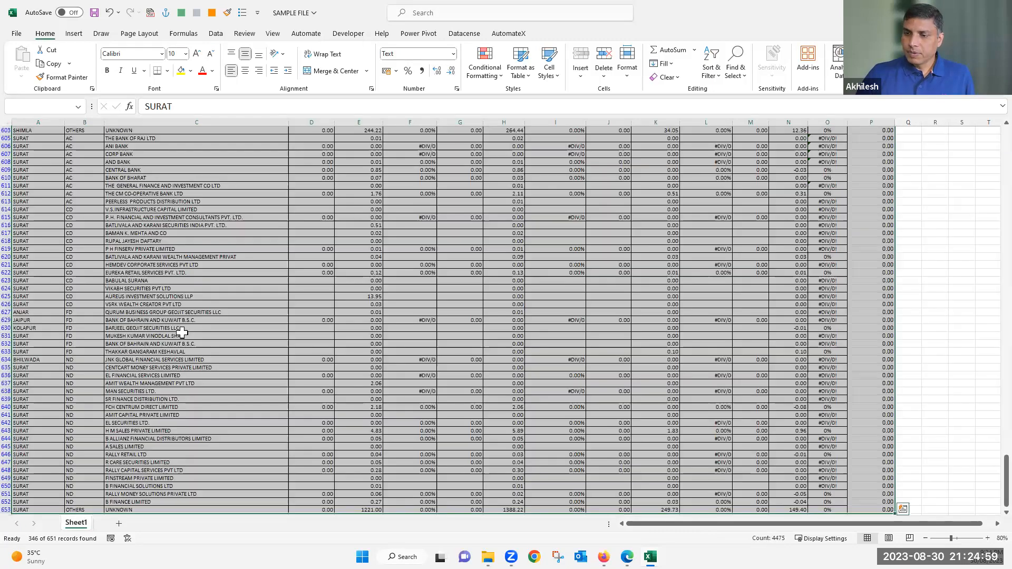
scroll(182, 332, "down", 5)
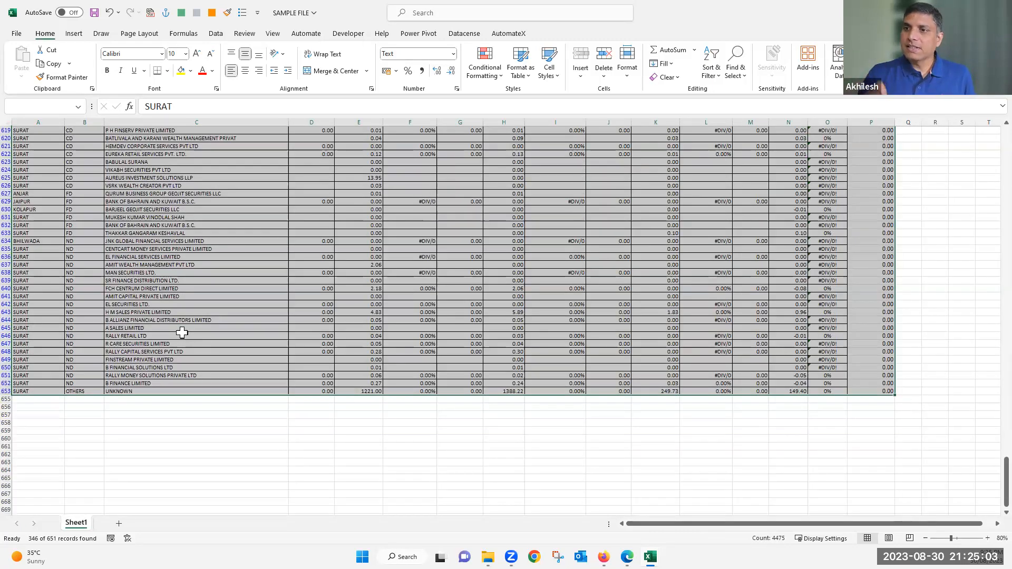
key("ctrl+BackSpace")
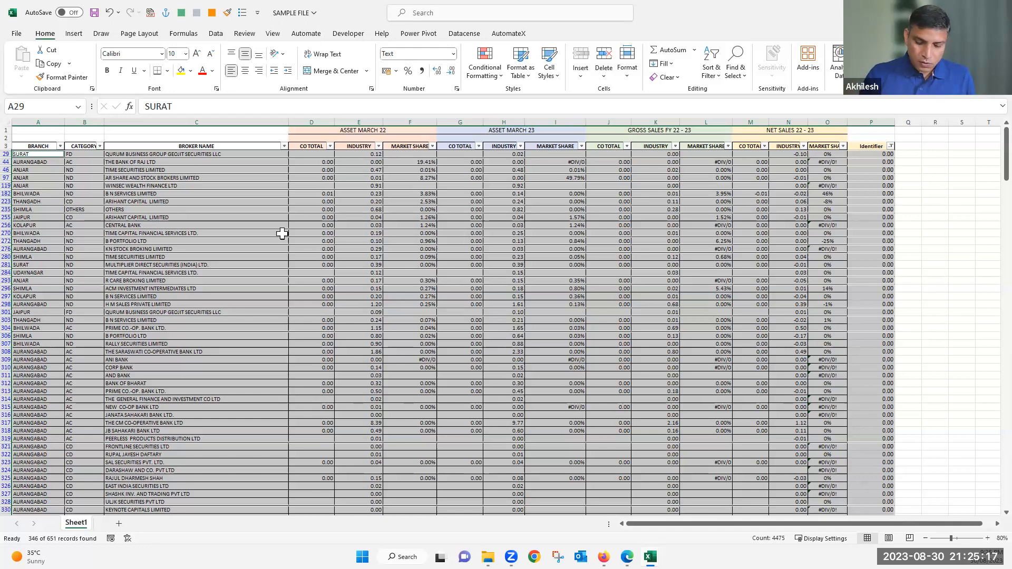
key("ctrl+minus")
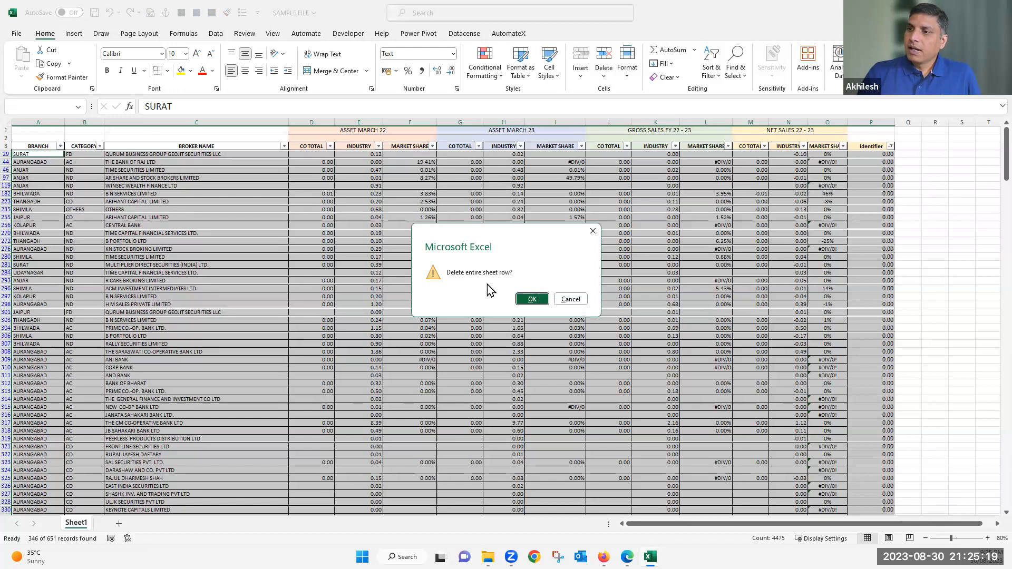
left_click(533, 300)
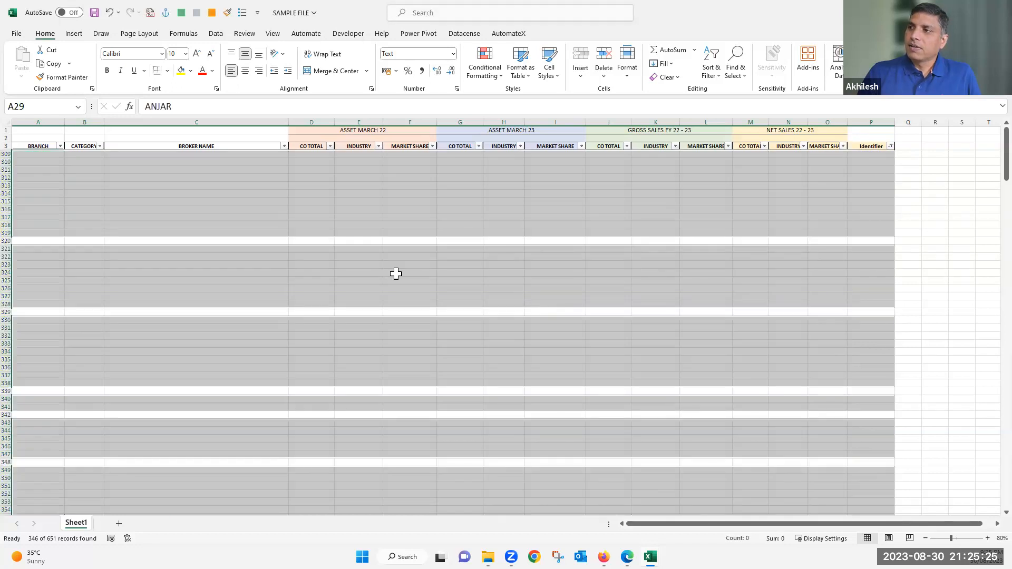
Step: Clear the filter from the Identifier column and highlight the remaining ASSET MARCH 22 CO TOTAL figures from D4 downward
left_click(890, 146)
left_click(781, 220)
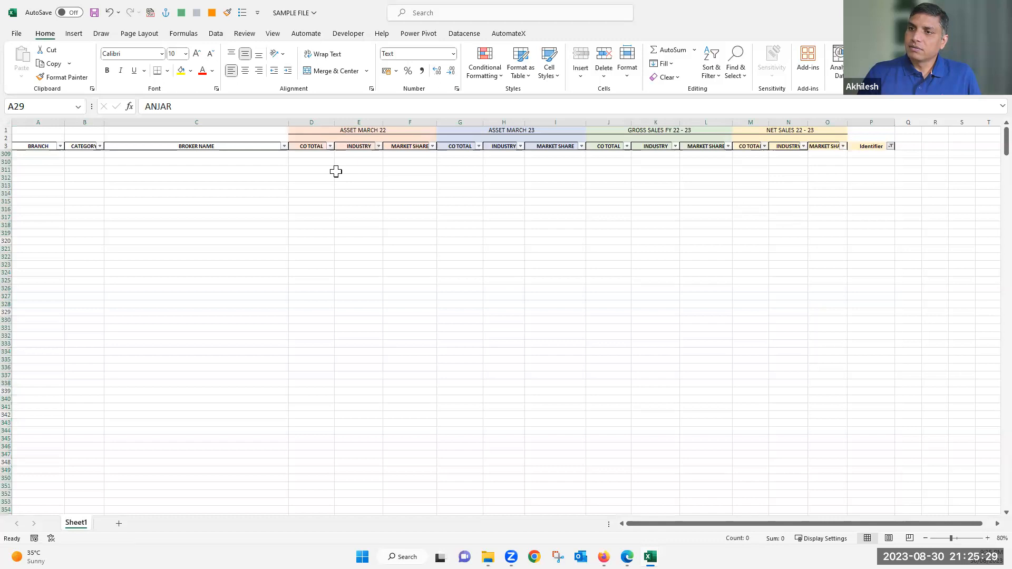
left_click_drag(312, 153, 312, 327)
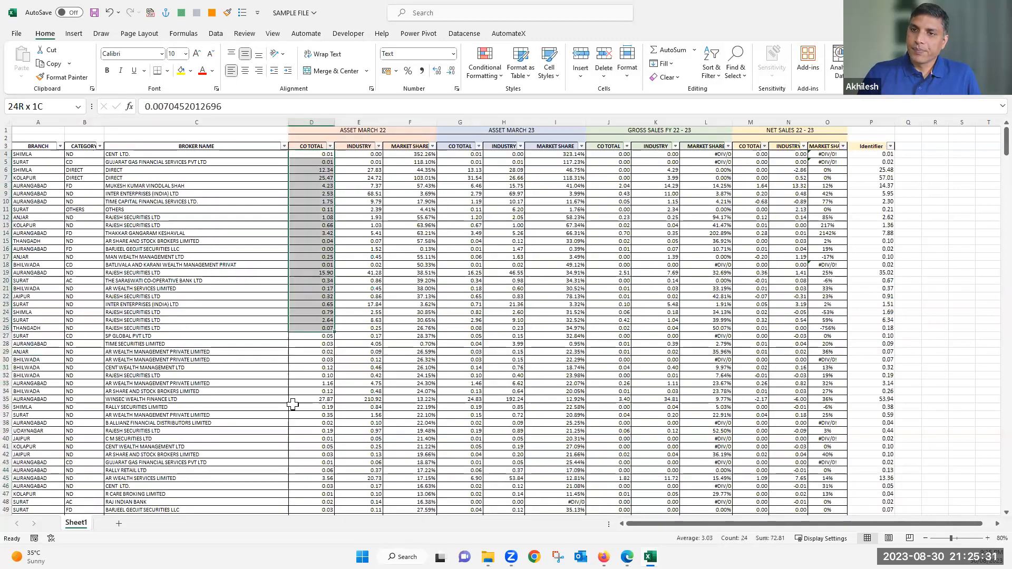
Step: Undo the clearing of the Identifier filter and the deletion of the rows whose Identifier is 0.00
left_click_drag(293, 405, 293, 407)
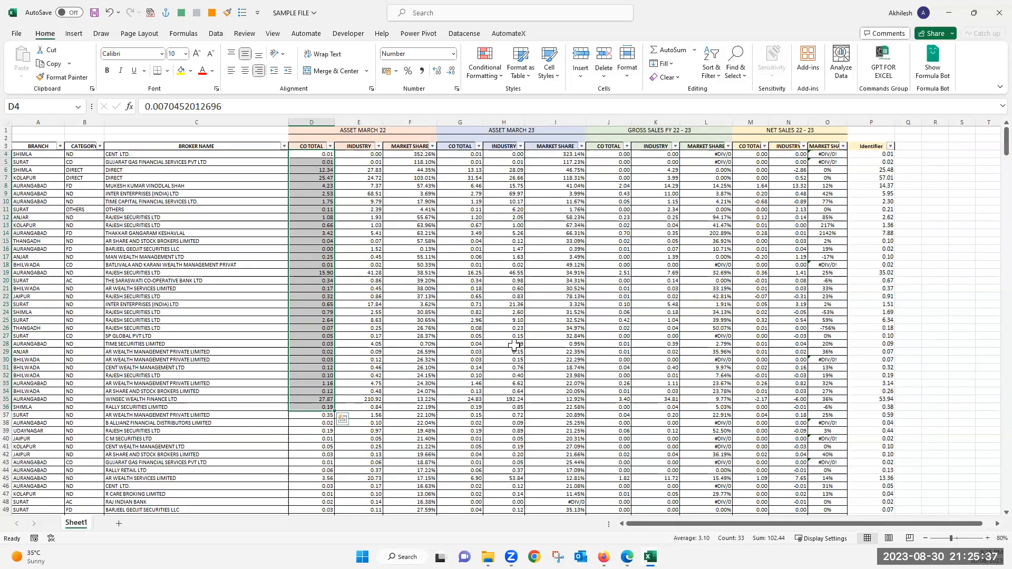
left_click_drag(687, 523, 987, 527)
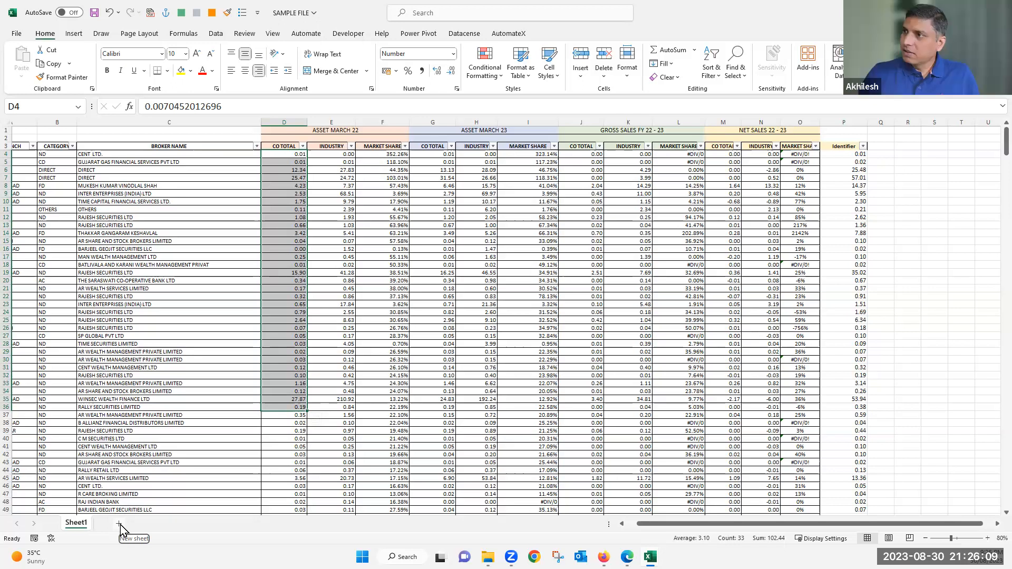
key("ctrl+z")
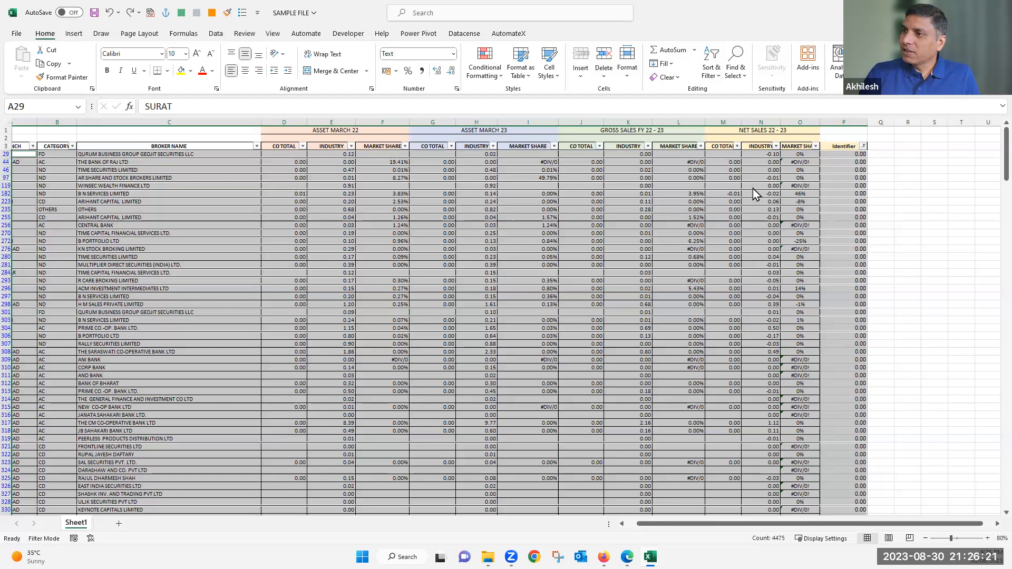
left_click(755, 222)
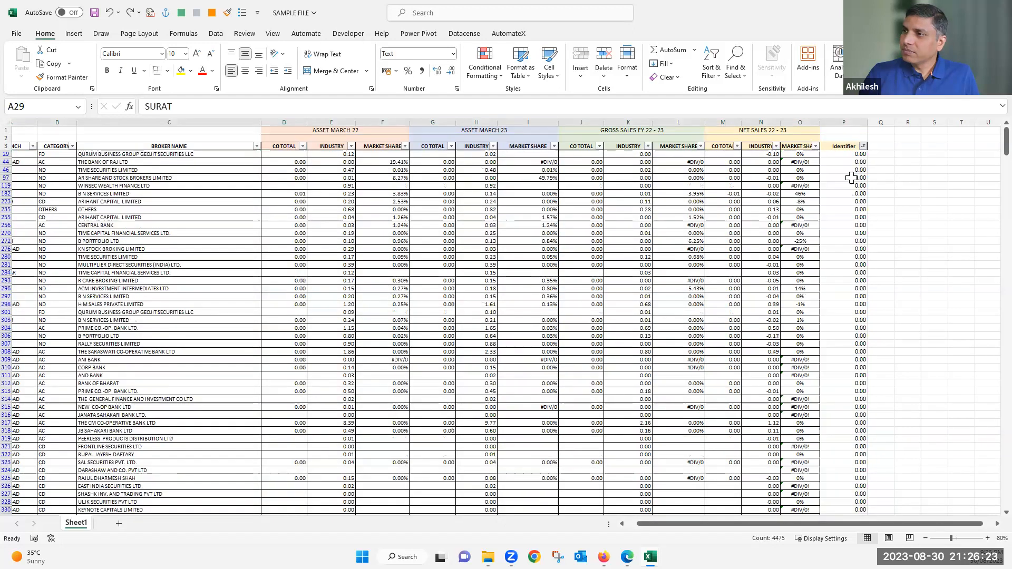
Step: Clear the filter from the Identifier column and sort the records by Identifier from smallest to largest
left_click(862, 147)
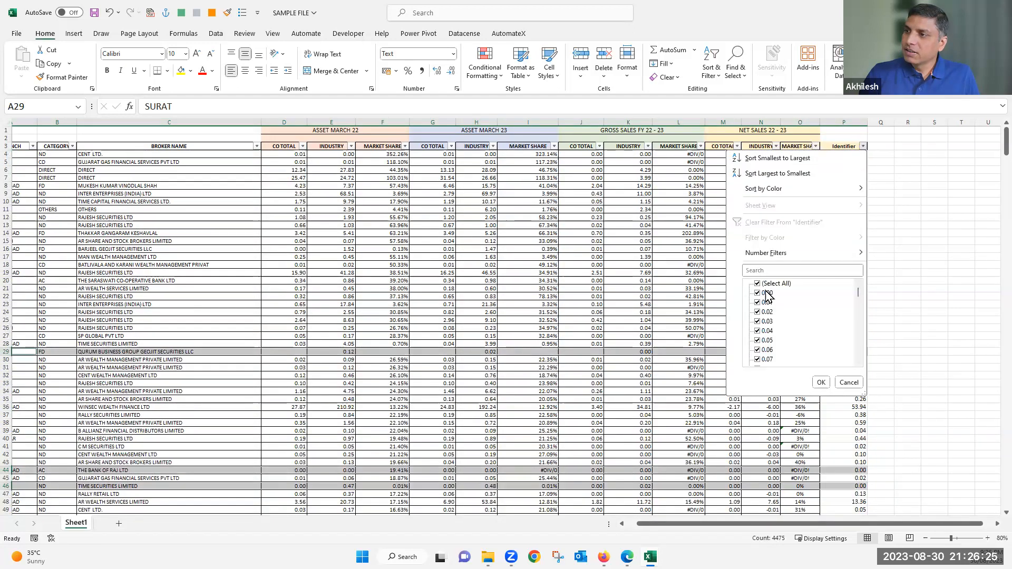
left_click(778, 158)
Step: Select the sorted 0.00 Identifier records in rows 4 to 349 from column P across to A, delete their entire rows, and undo the deletion
left_click_drag(875, 154, 870, 189)
scroll(869, 189, "down", 15)
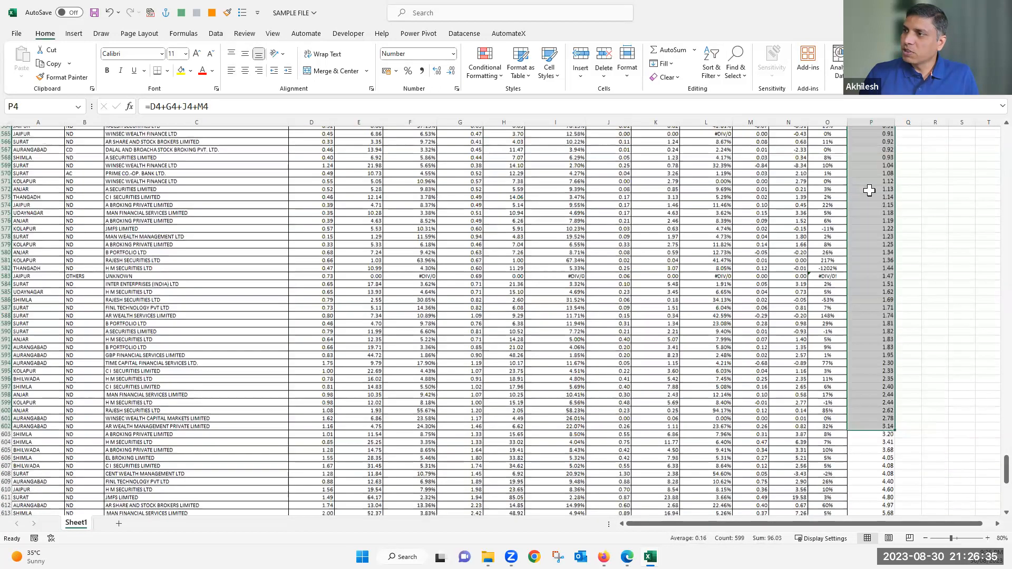
scroll(869, 191, "up", 13)
scroll(870, 192, "up", 20)
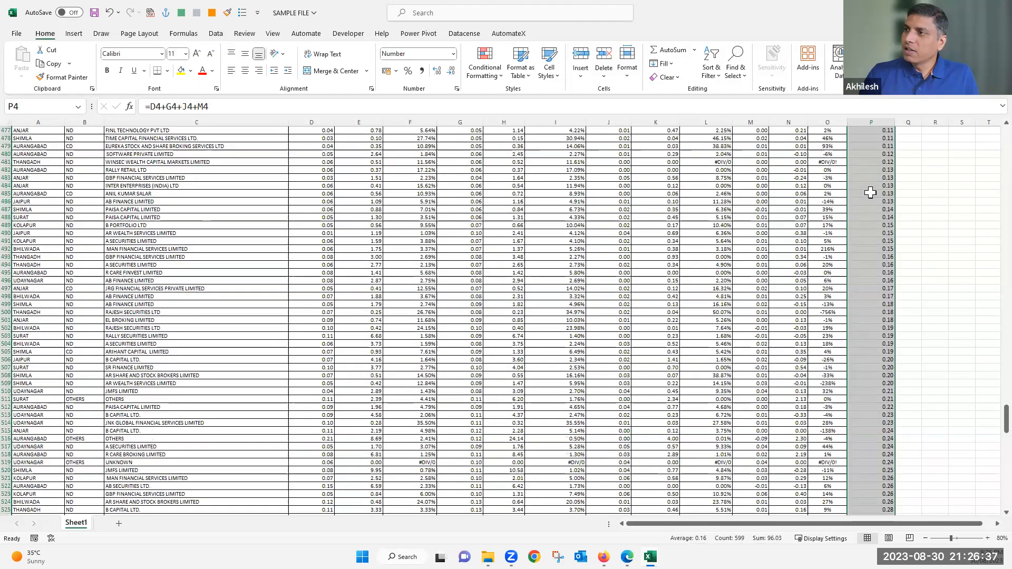
scroll(871, 193, "up", 19)
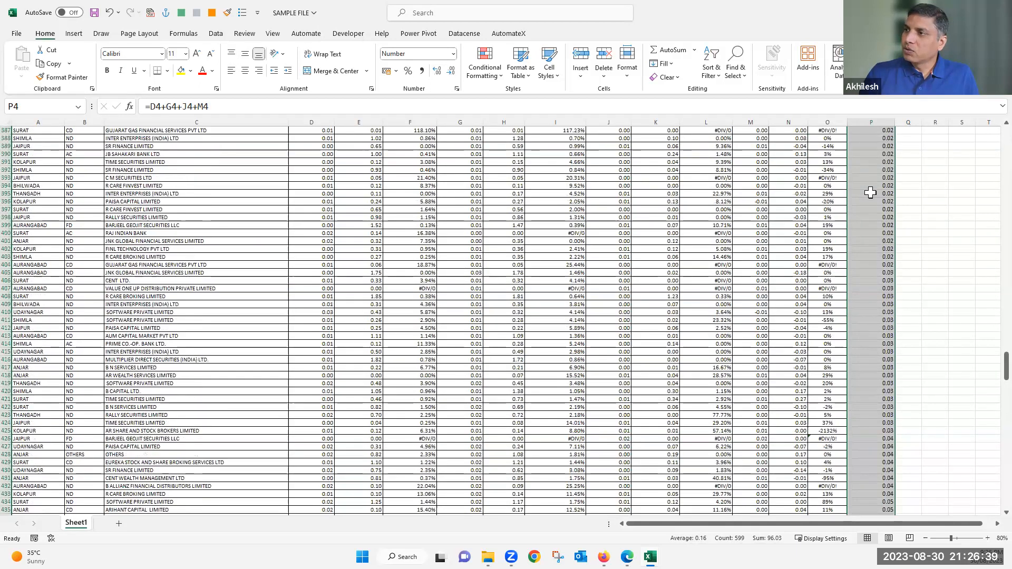
scroll(871, 193, "up", 15)
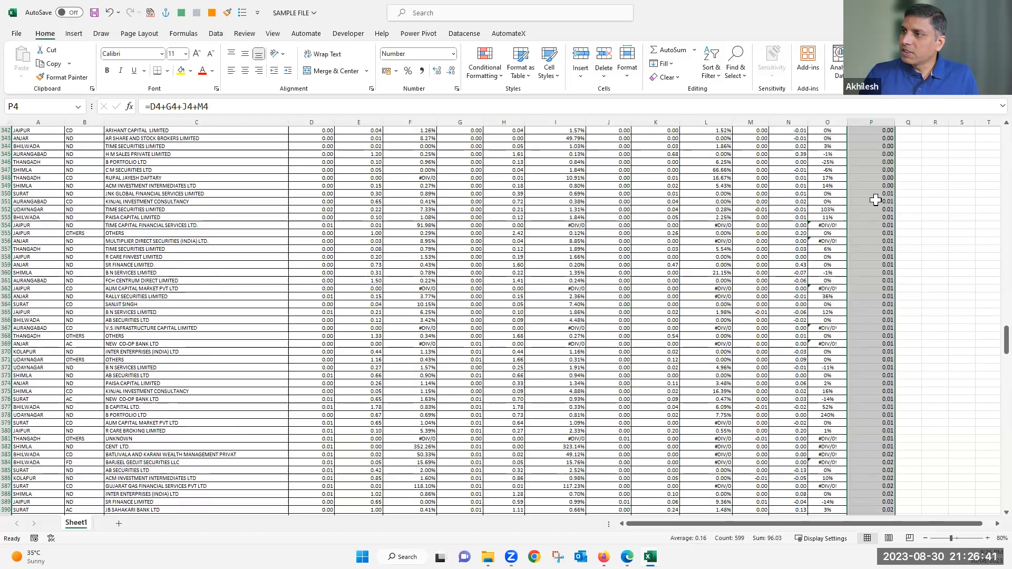
left_click(874, 199, "shift")
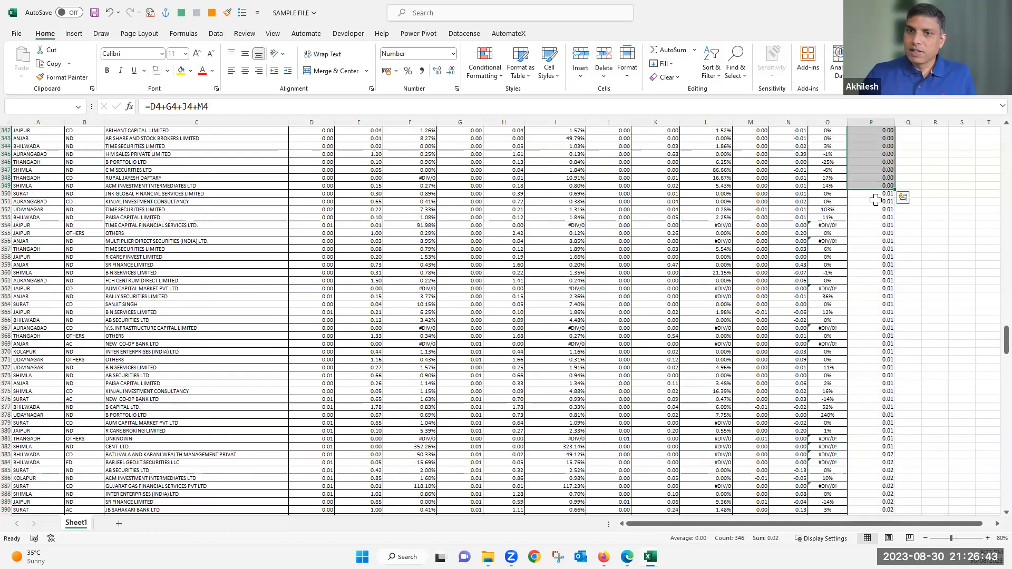
key("ctrl+shift+Left")
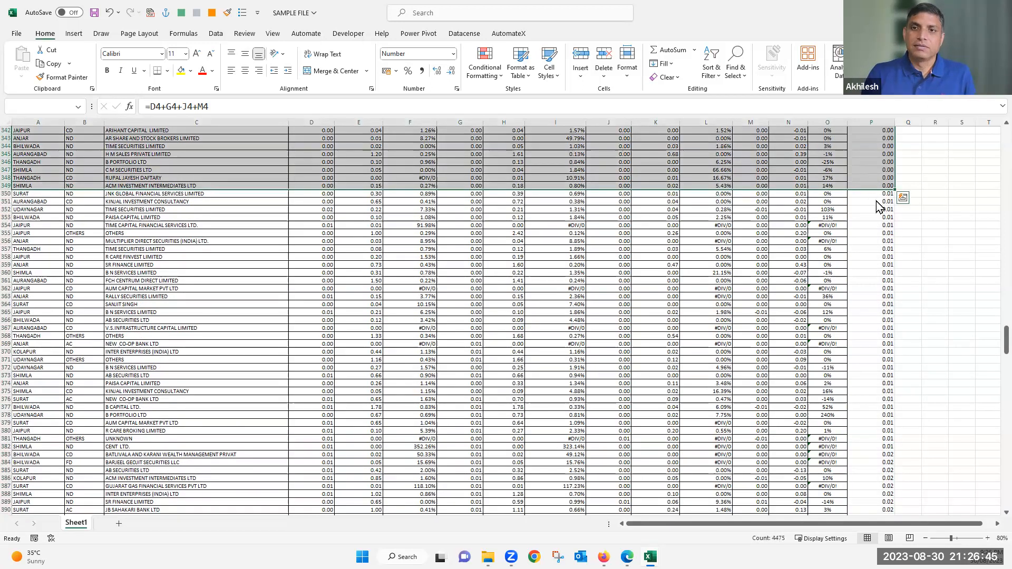
key("ctrl+minus")
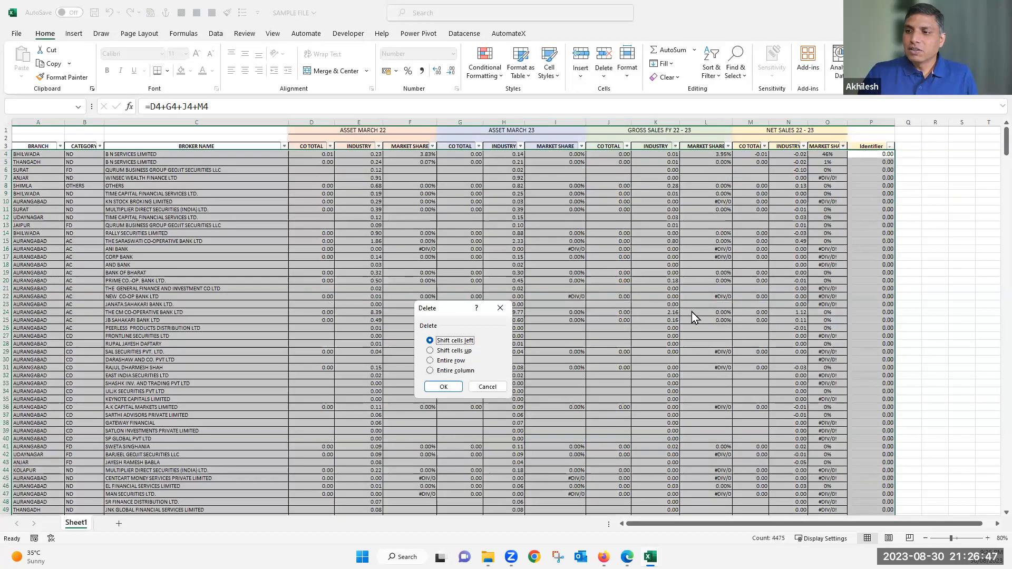
left_click(451, 361)
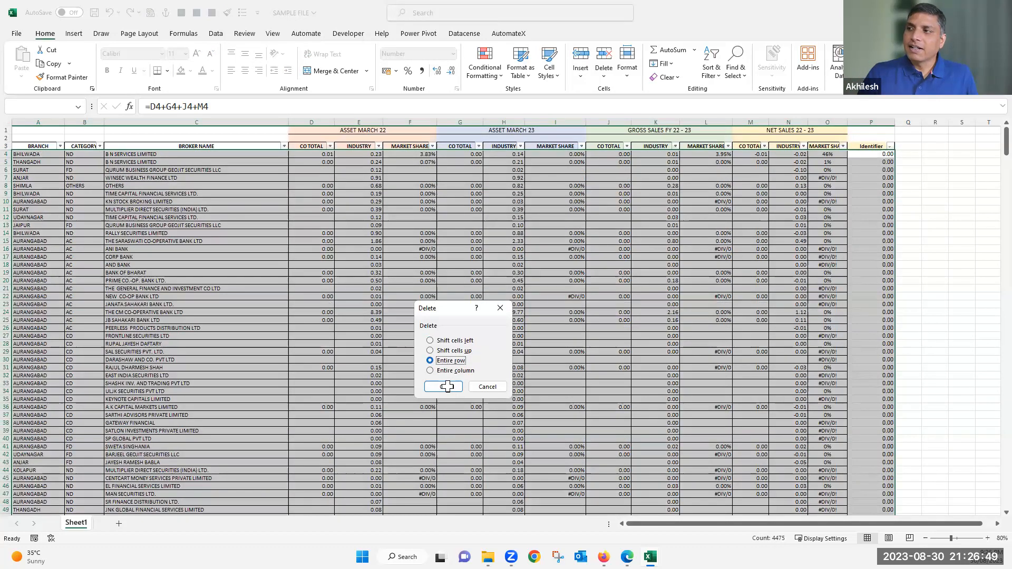
left_click(447, 387)
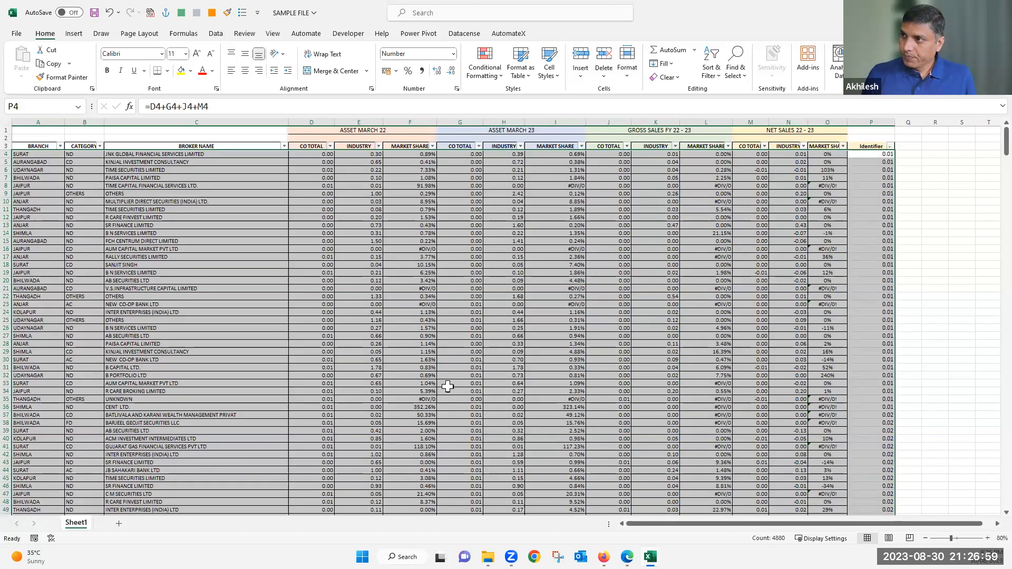
key("ctrl+z")
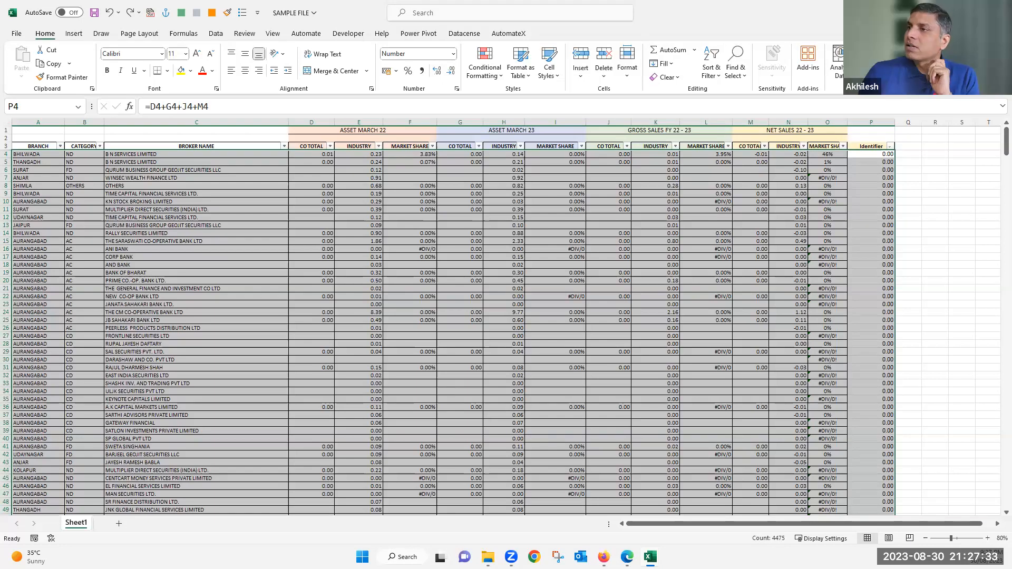
Step: Wrap the NET SALES 22 - 23 MARKET SHARE formula in O4 with IFERROR, making it =IFERROR(M4/N4,"")
left_click(837, 155)
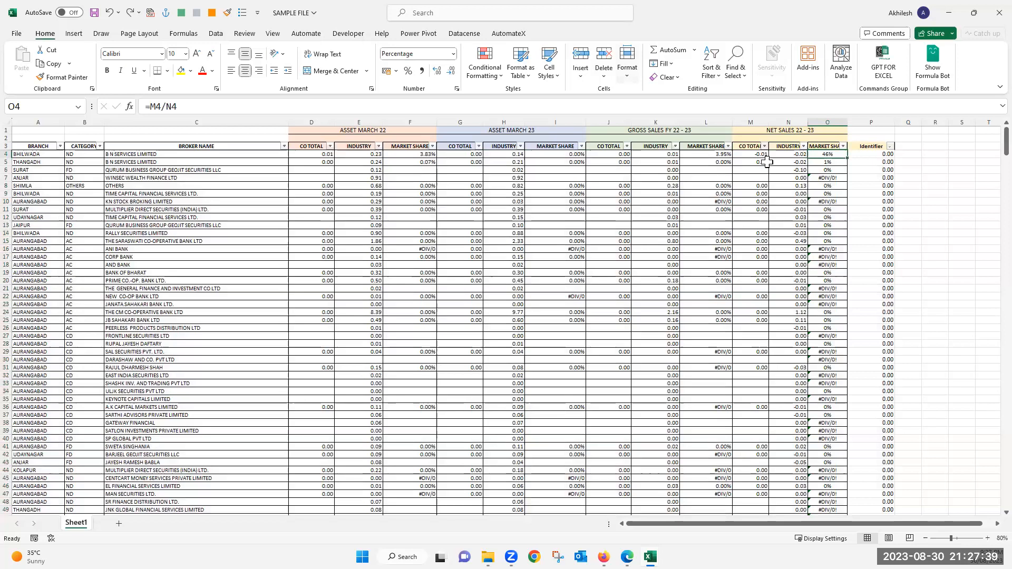
left_click(829, 171)
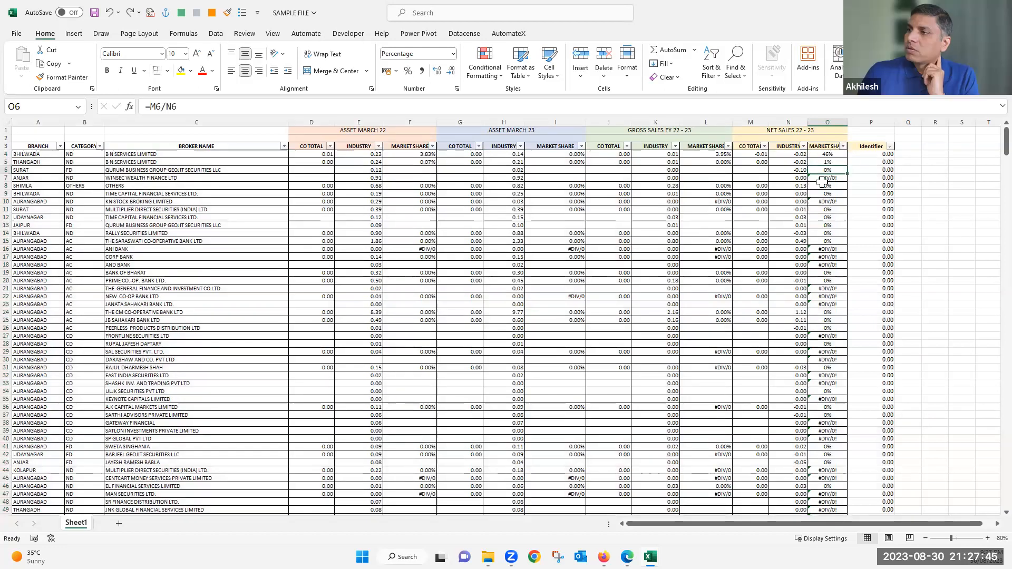
left_click(830, 154)
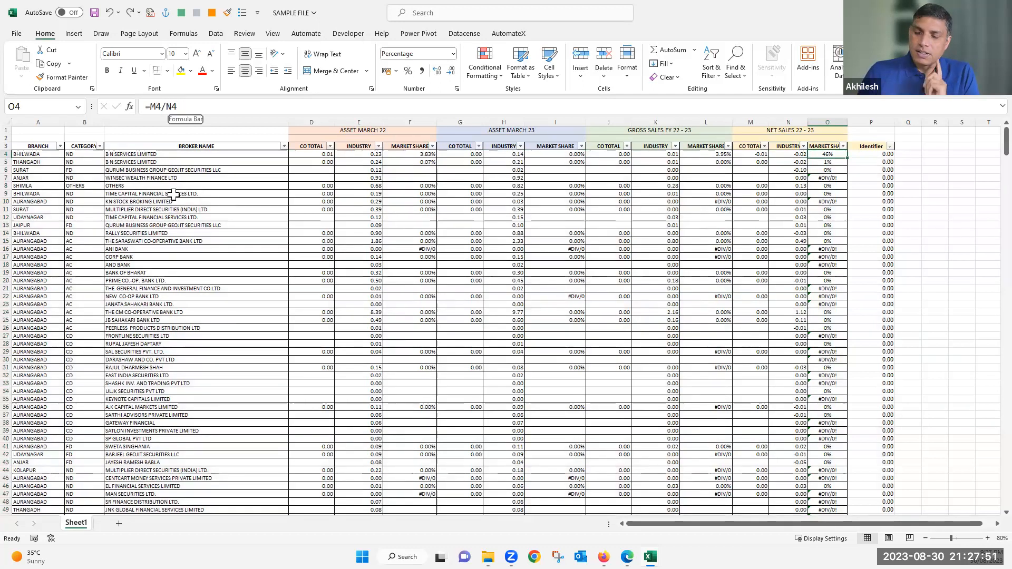
left_click(151, 106)
type("if")
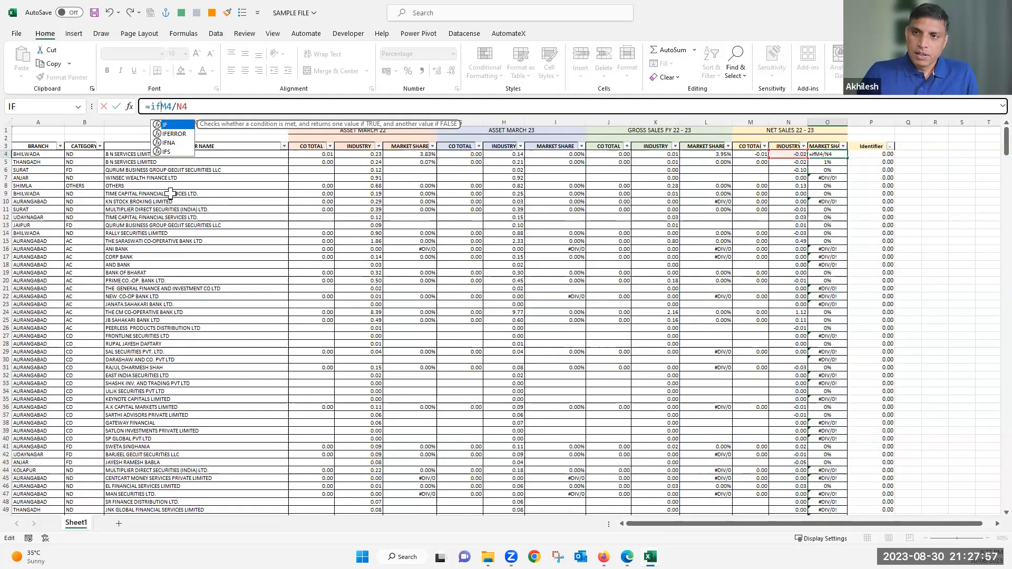
double_click(179, 133)
left_click(223, 107)
type(",")
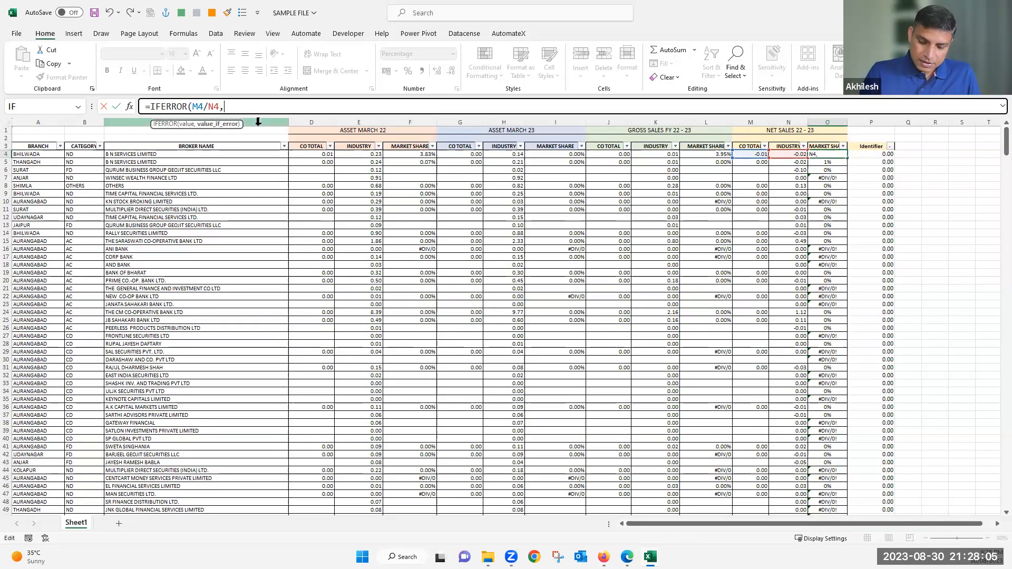
type("\"\"")
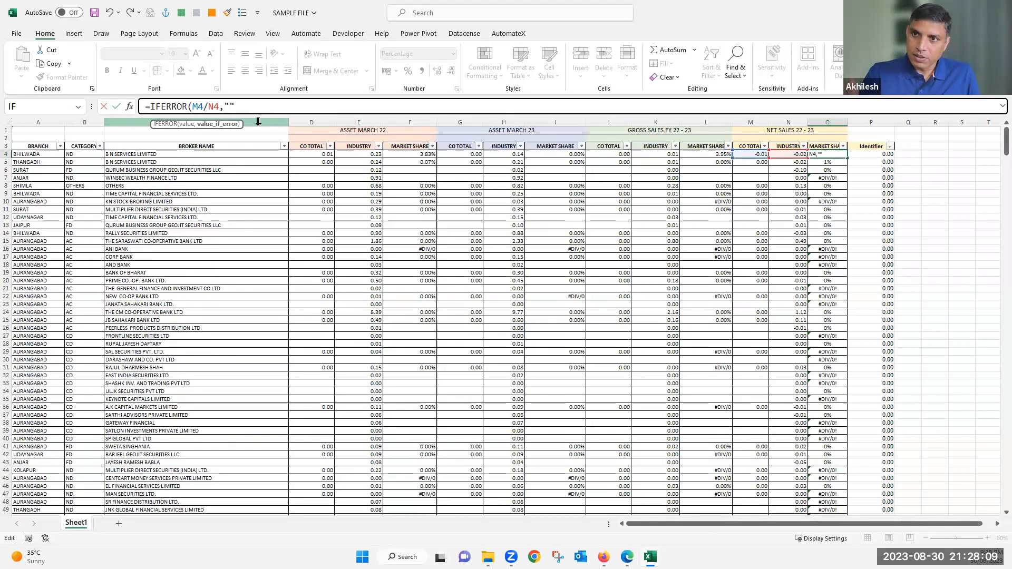
type(")")
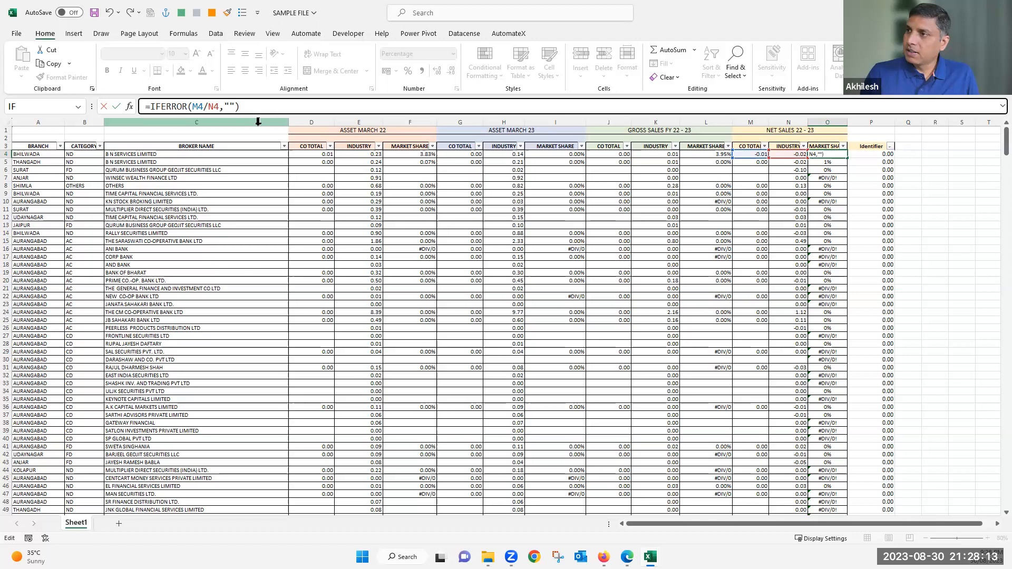
key("Return")
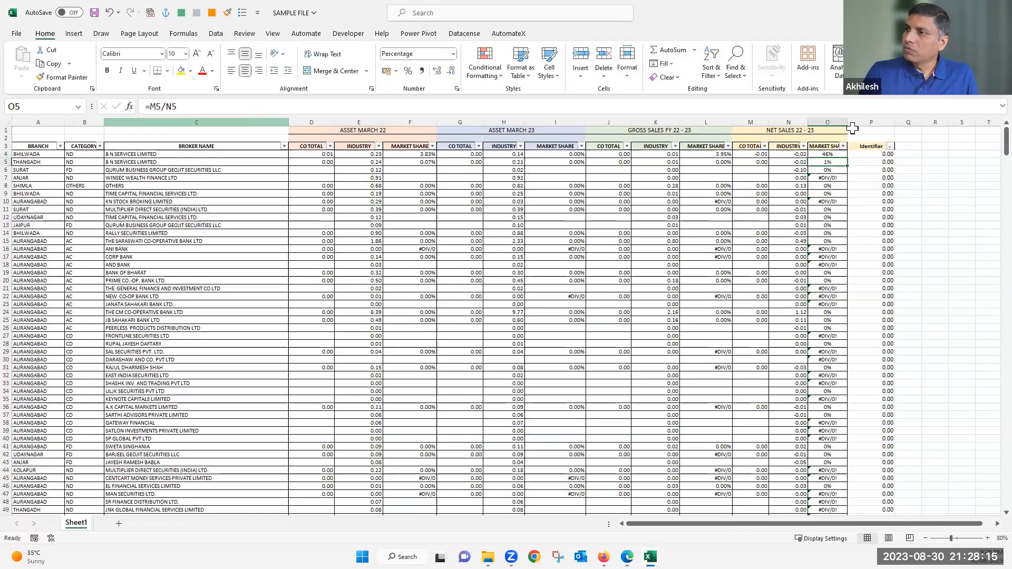
Step: Fill the IFERROR formula from O4 down the whole NET SALES 22 - 23 MARKET SHARE column and look through the filled cells
left_click(838, 154)
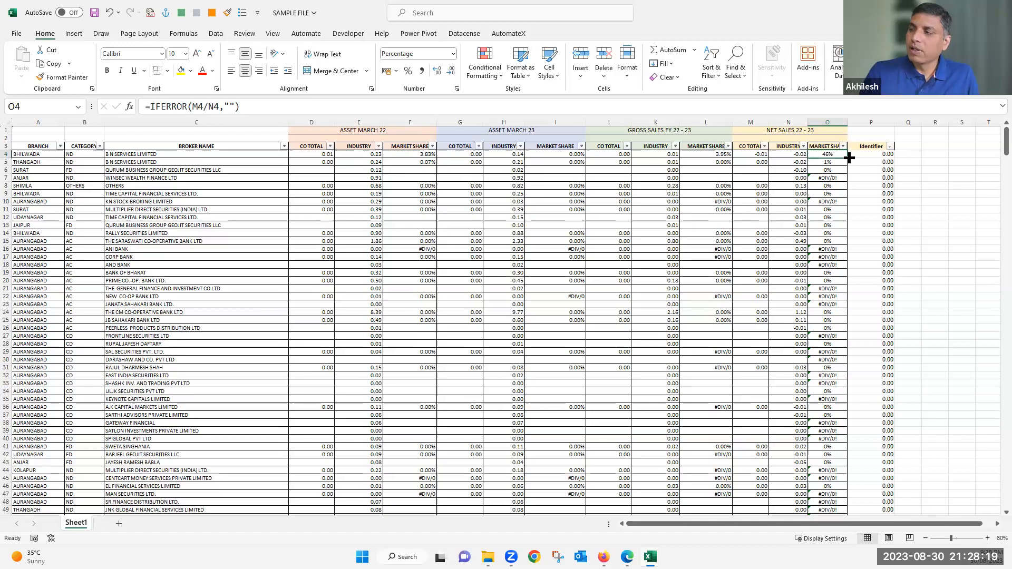
double_click(849, 157)
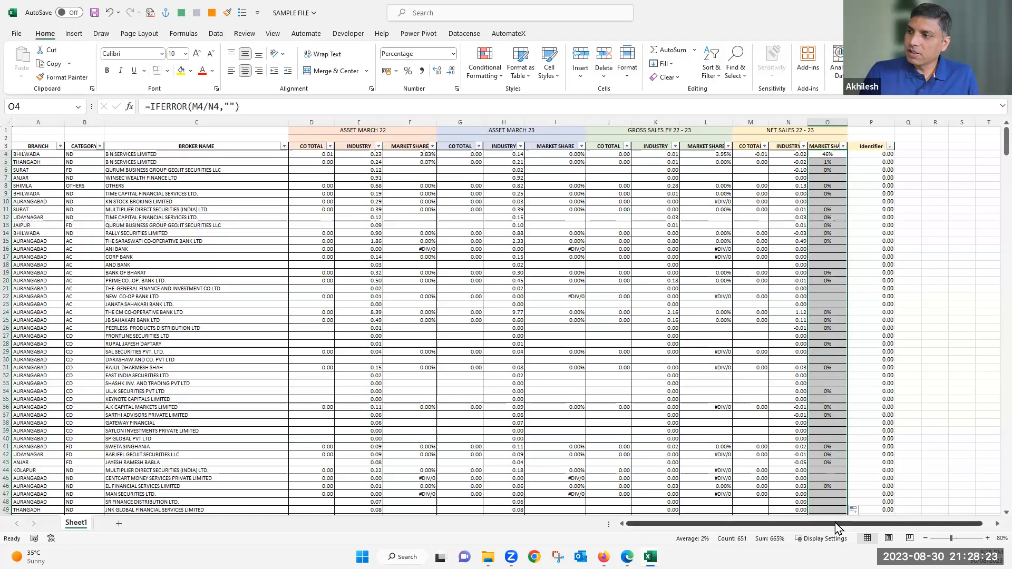
scroll(826, 454, "down", 17)
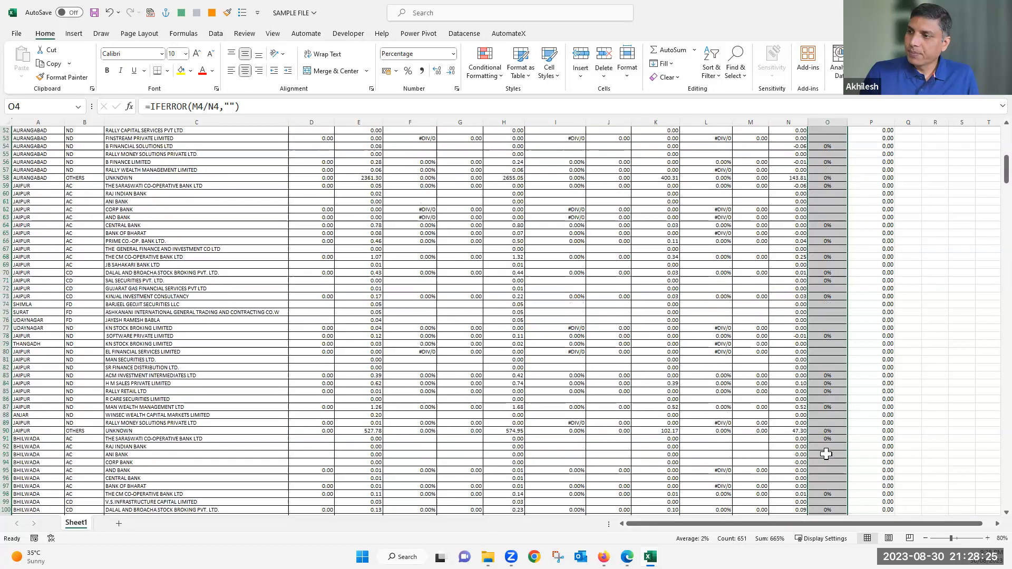
scroll(826, 454, "down", 20)
scroll(826, 454, "down", 20)
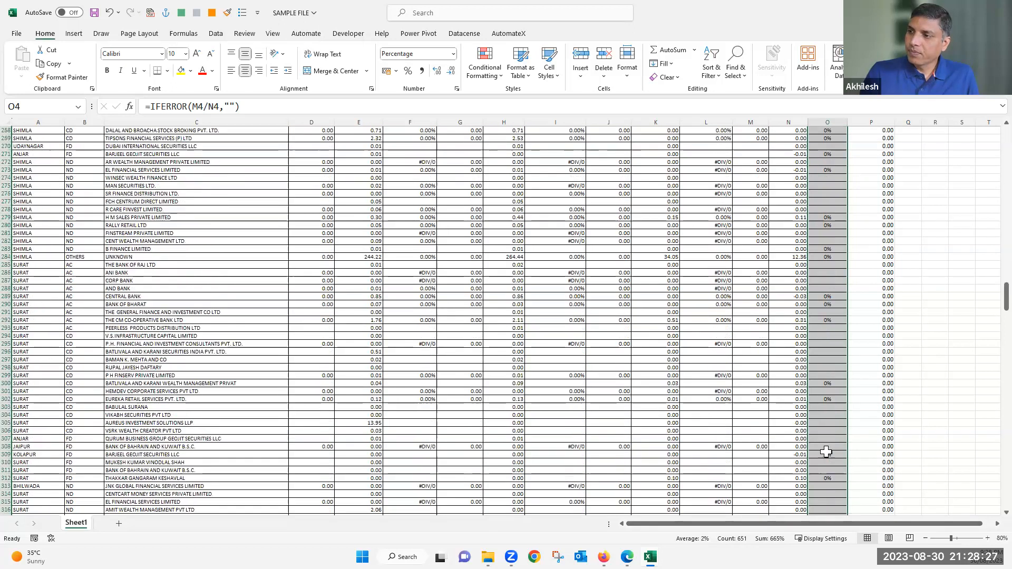
scroll(826, 452, "down", 20)
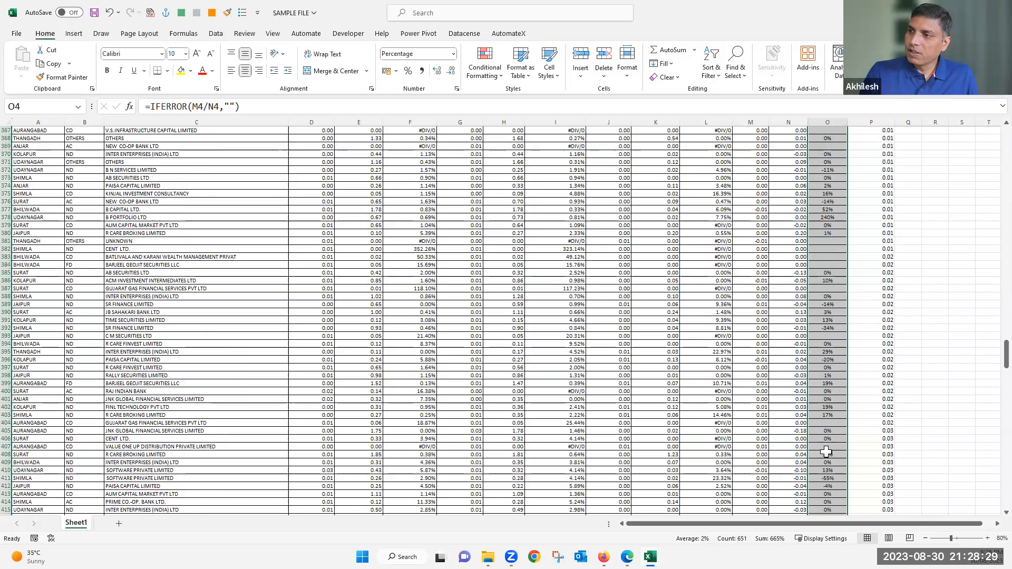
Step: Inspect the contents of the #DIV/0 cells L381 and L379 in the GROSS SALES FY 22 - 23 MARKET SHARE column
left_click(746, 241)
key("Left")
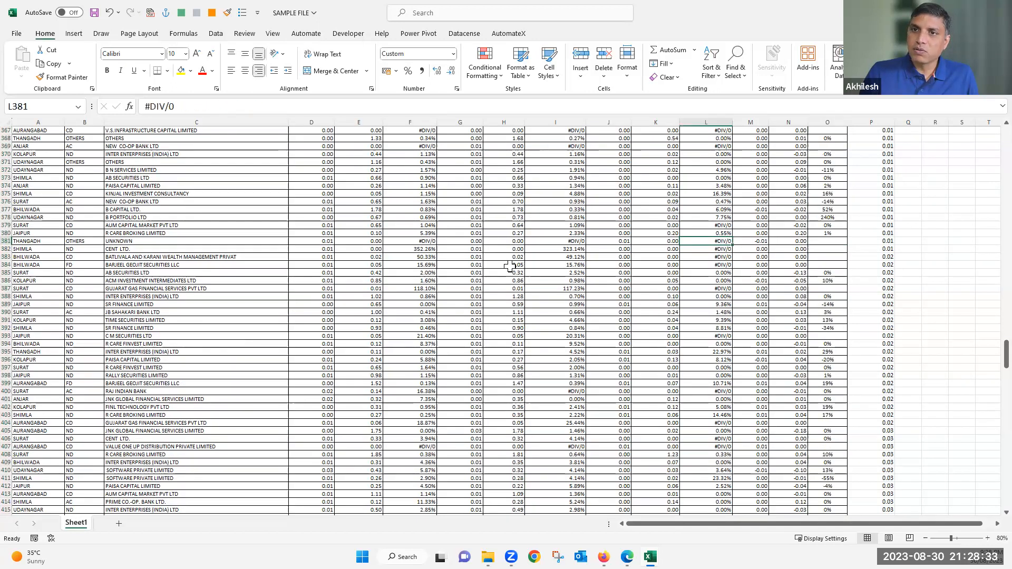
left_click(720, 226)
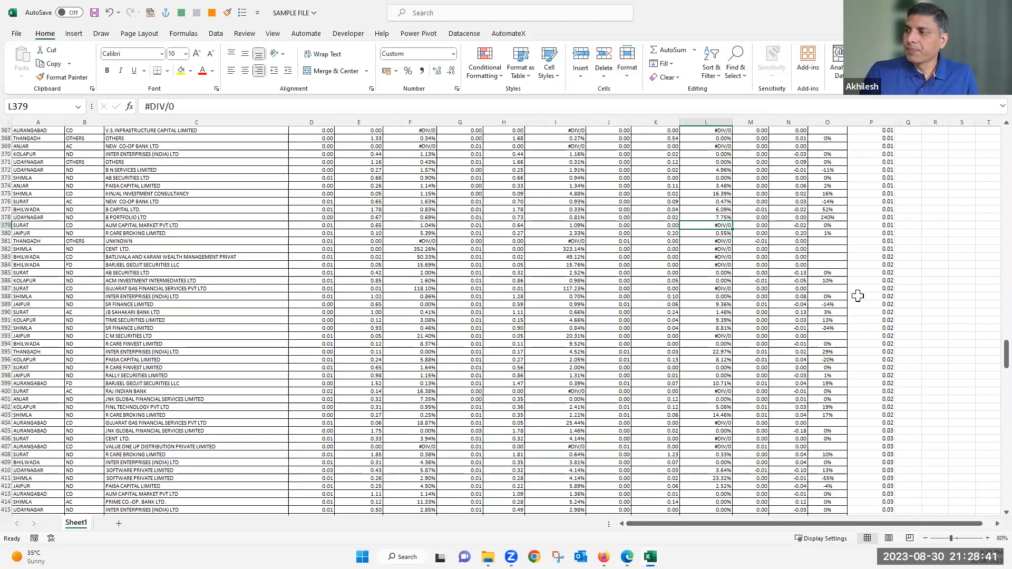
Step: Return to the start of the sheet, check the ASSET MARCH 23 MARKET SHARE entry in I9, and save the workbook
left_click_drag(1006, 365, 992, 129)
left_click(560, 195)
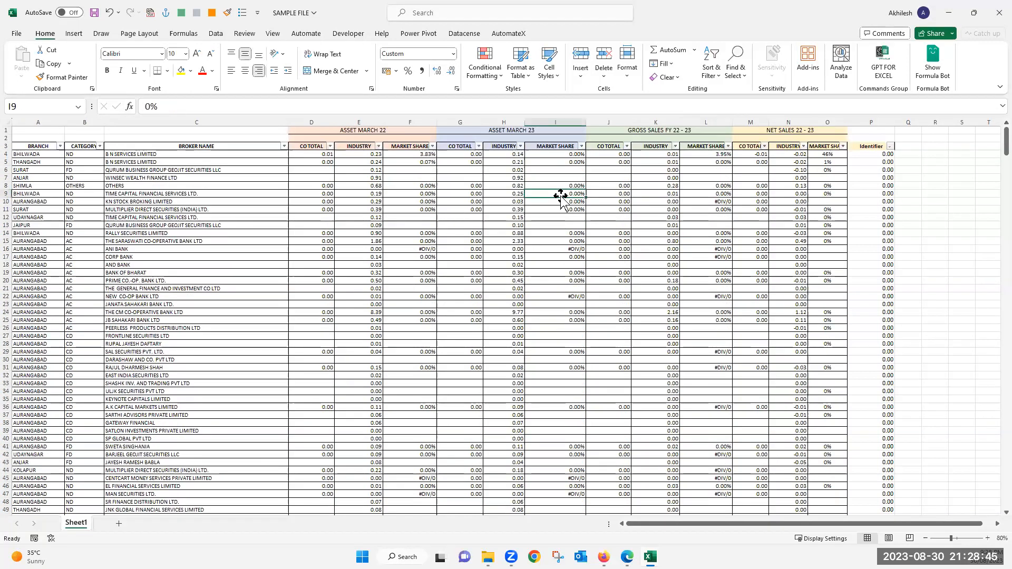
key("ctrl+s")
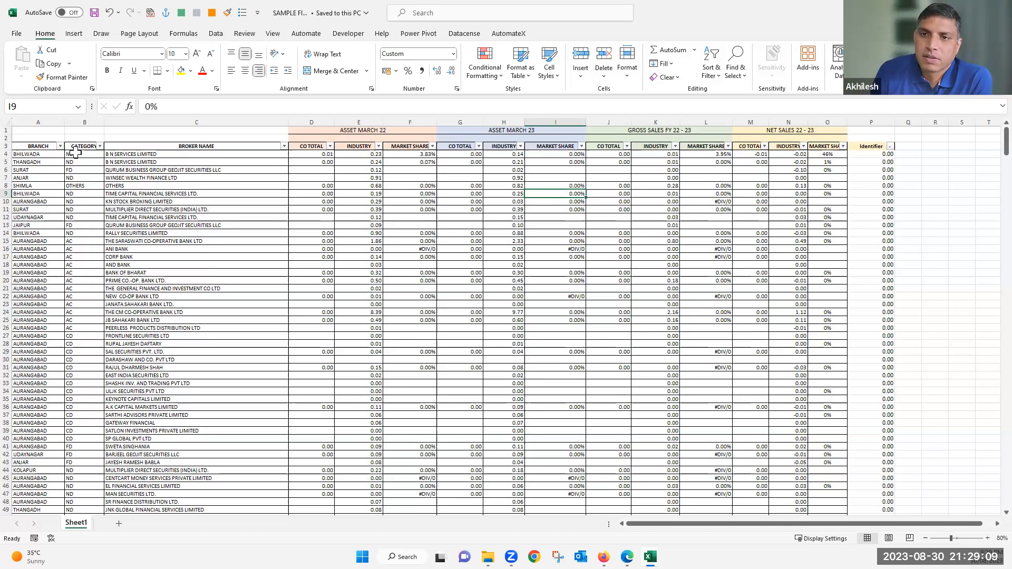
Step: Examine the first branch and broker name records, highlighting the two B N SERVICES LIMITED entries in C4:C5
left_click(129, 154)
left_click(34, 168)
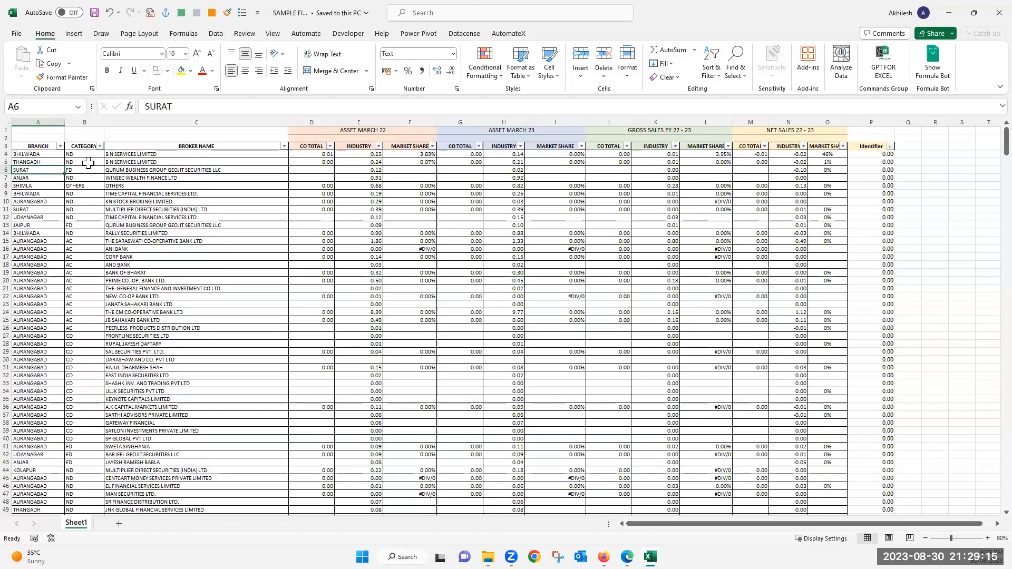
left_click(182, 156)
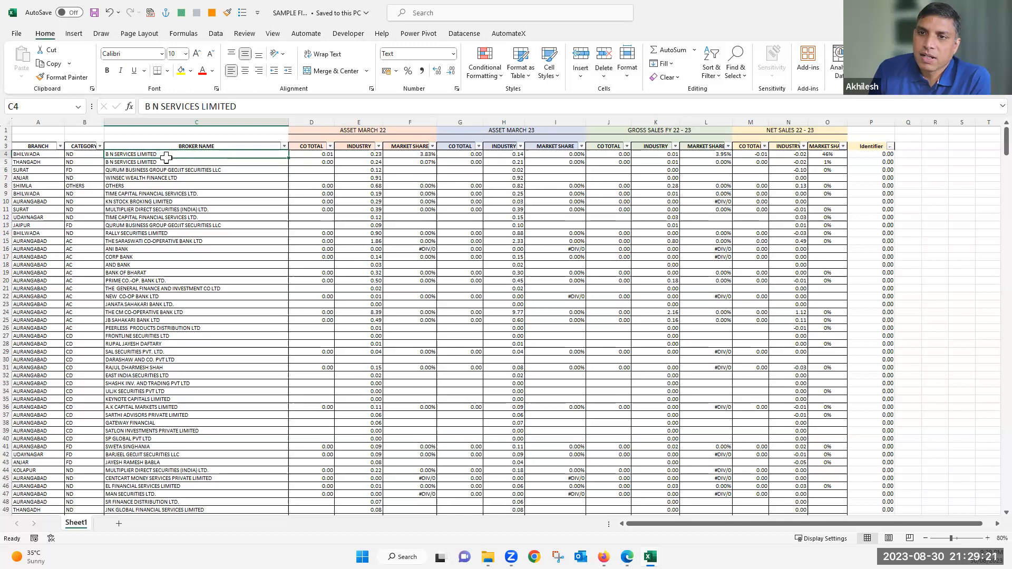
left_click_drag(166, 157, 179, 163)
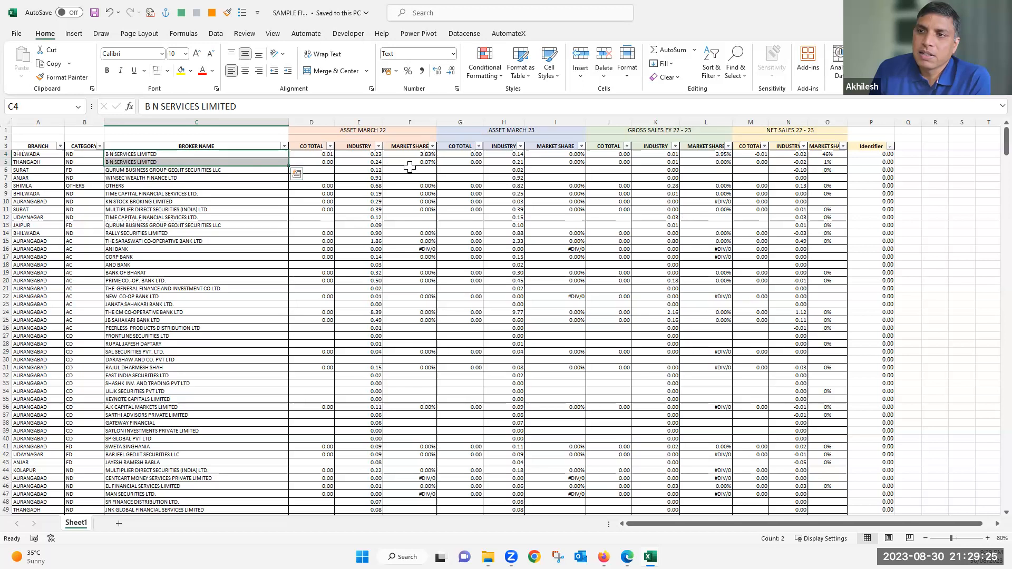
Step: Highlight the branch, category and broker name of the THANGADH record in A5:C5
left_click_drag(32, 161, 193, 164)
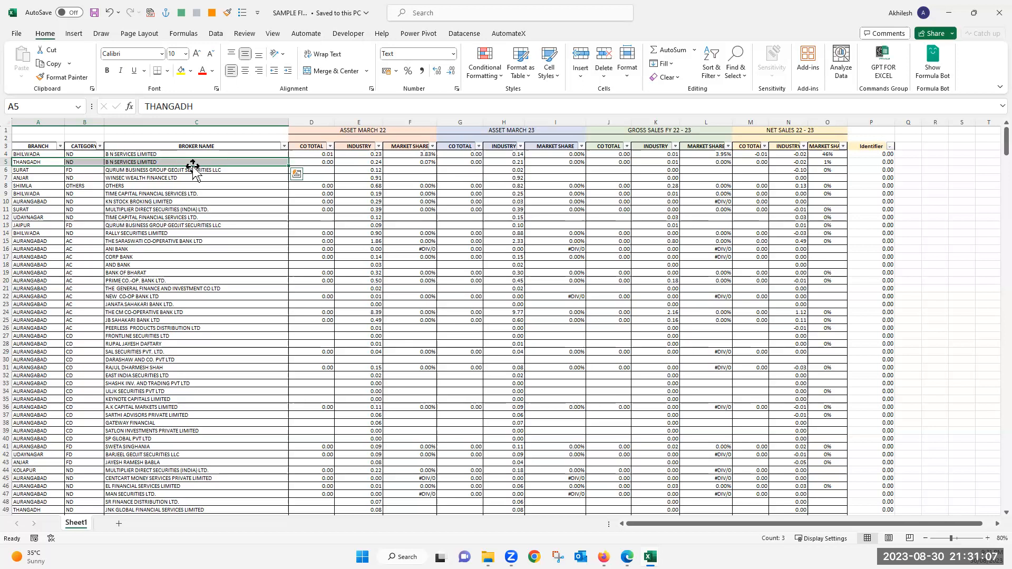
left_click(216, 34)
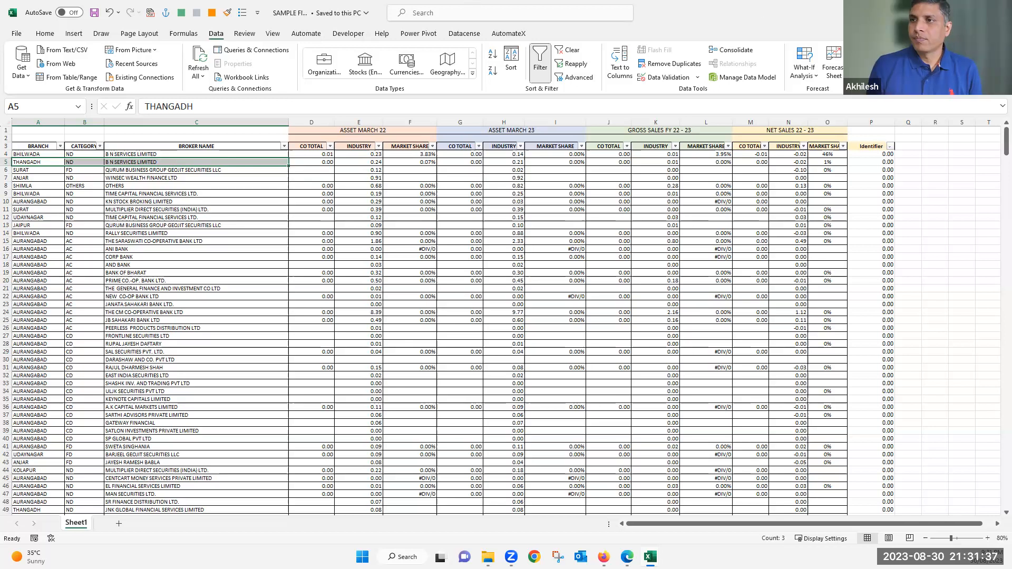
Step: Switch to the Book1 workbook with the date grouping and close it without saving
key("alt+Tab")
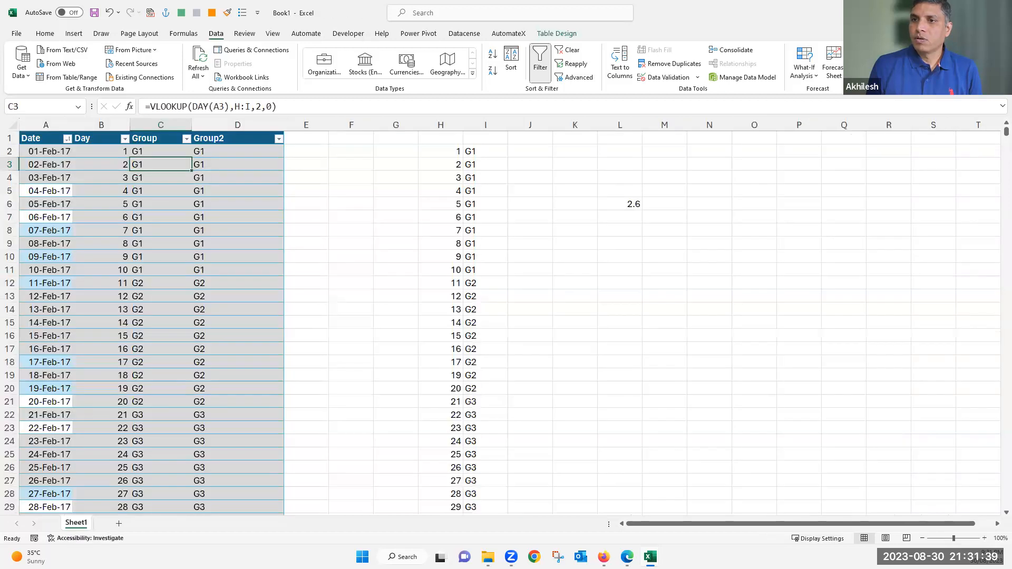
key("ctrl+w")
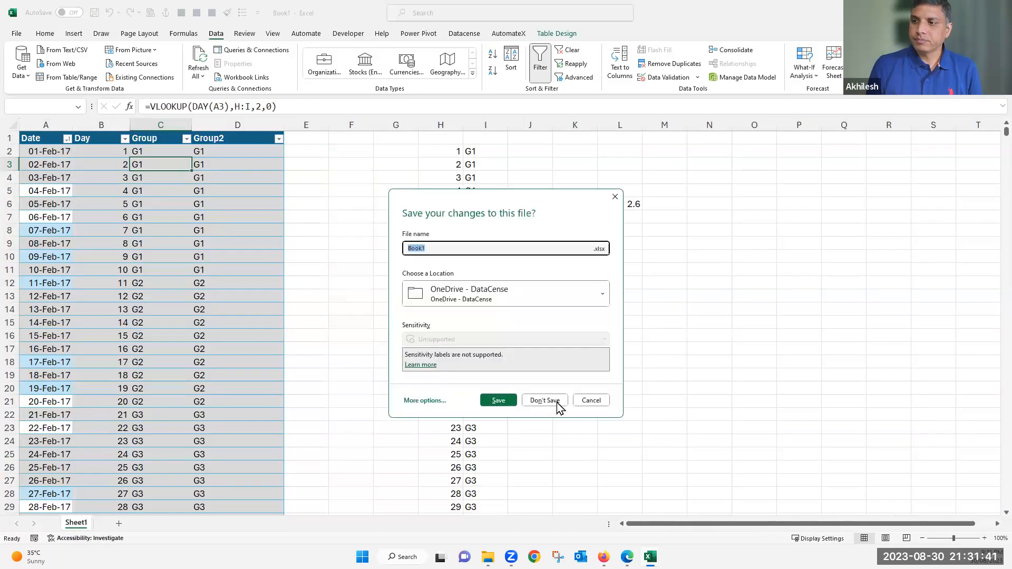
left_click(557, 403)
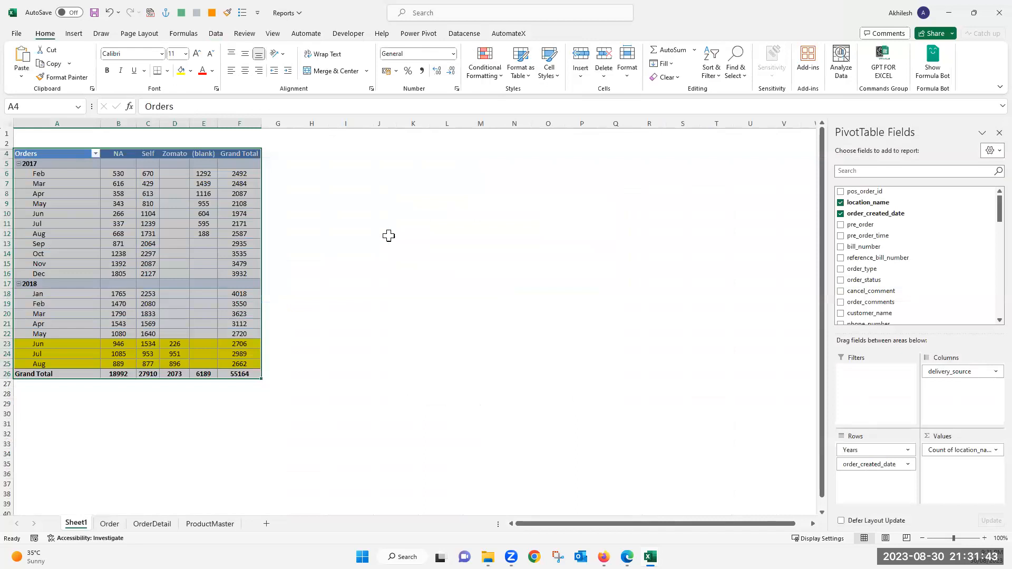
Step: Clear the PivotTable selection, close Reports.xlsx with its changes saved, and select B5 on Sheet2 of New Microsoft Excel Worksheet
left_click(389, 235)
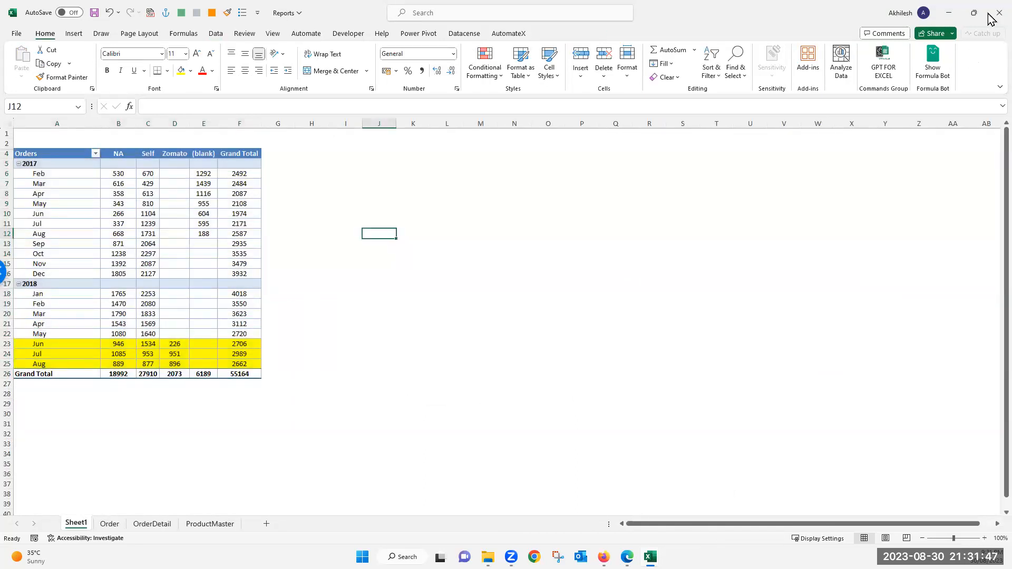
left_click(989, 15)
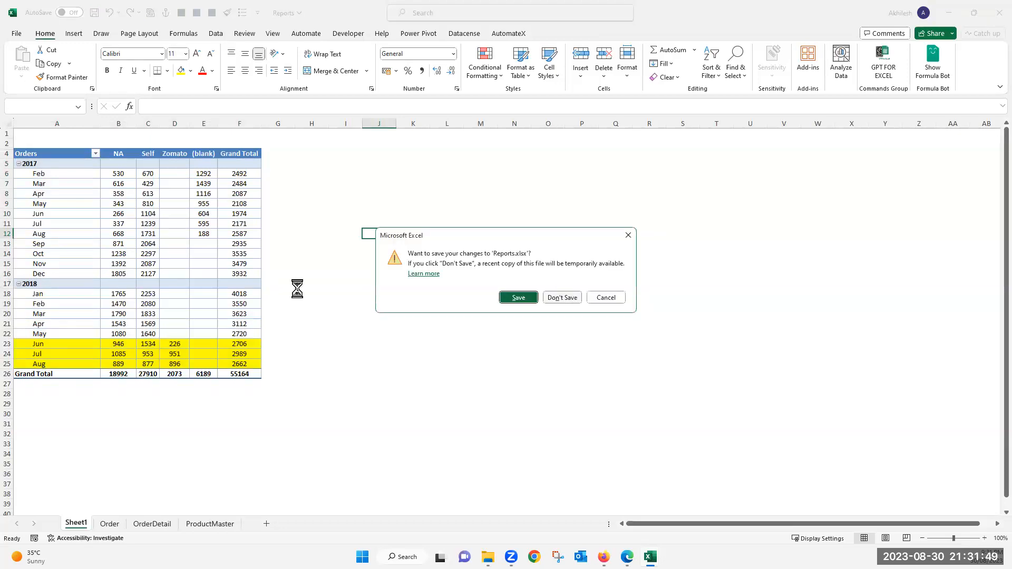
key("Return")
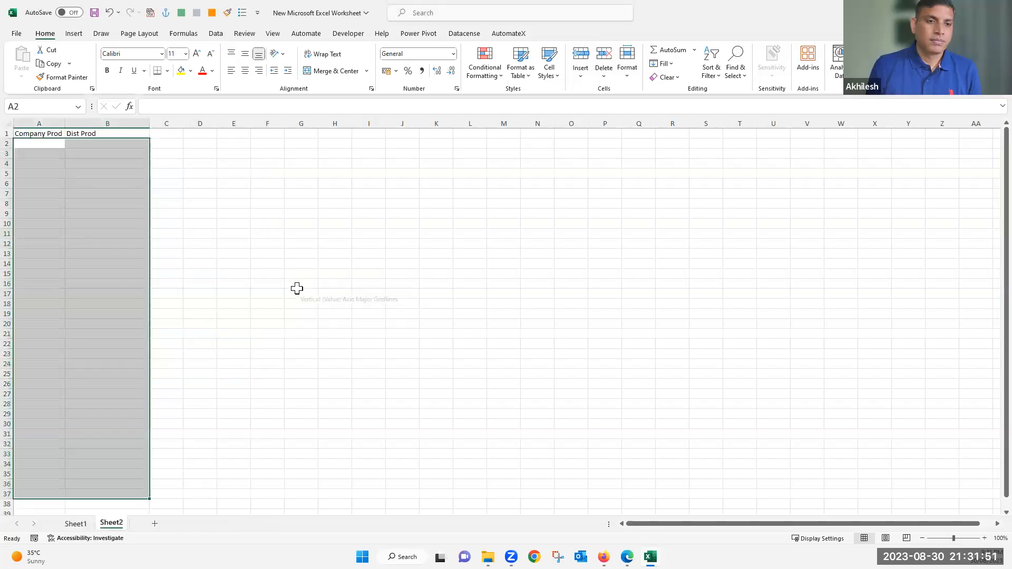
left_click(86, 173)
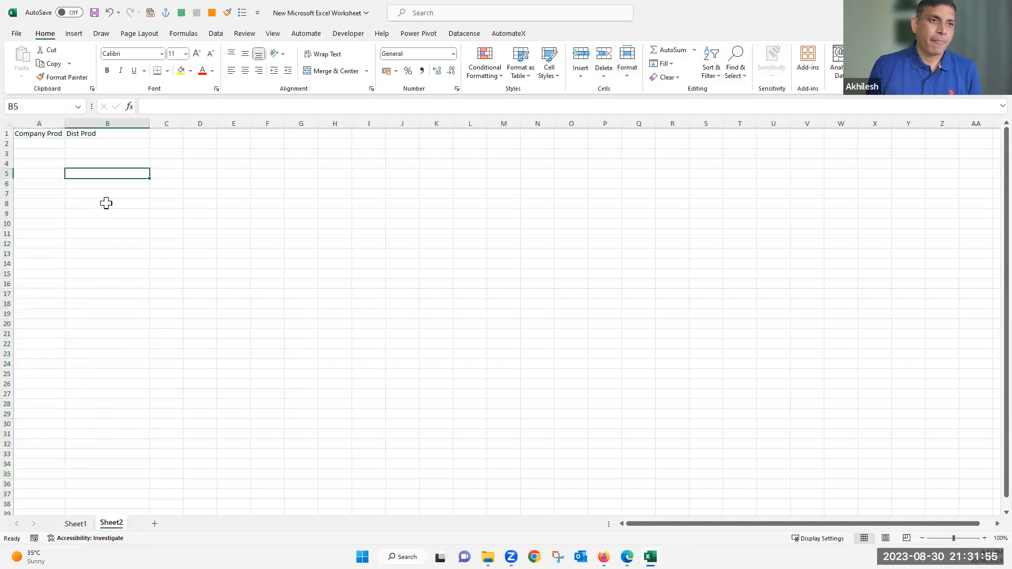